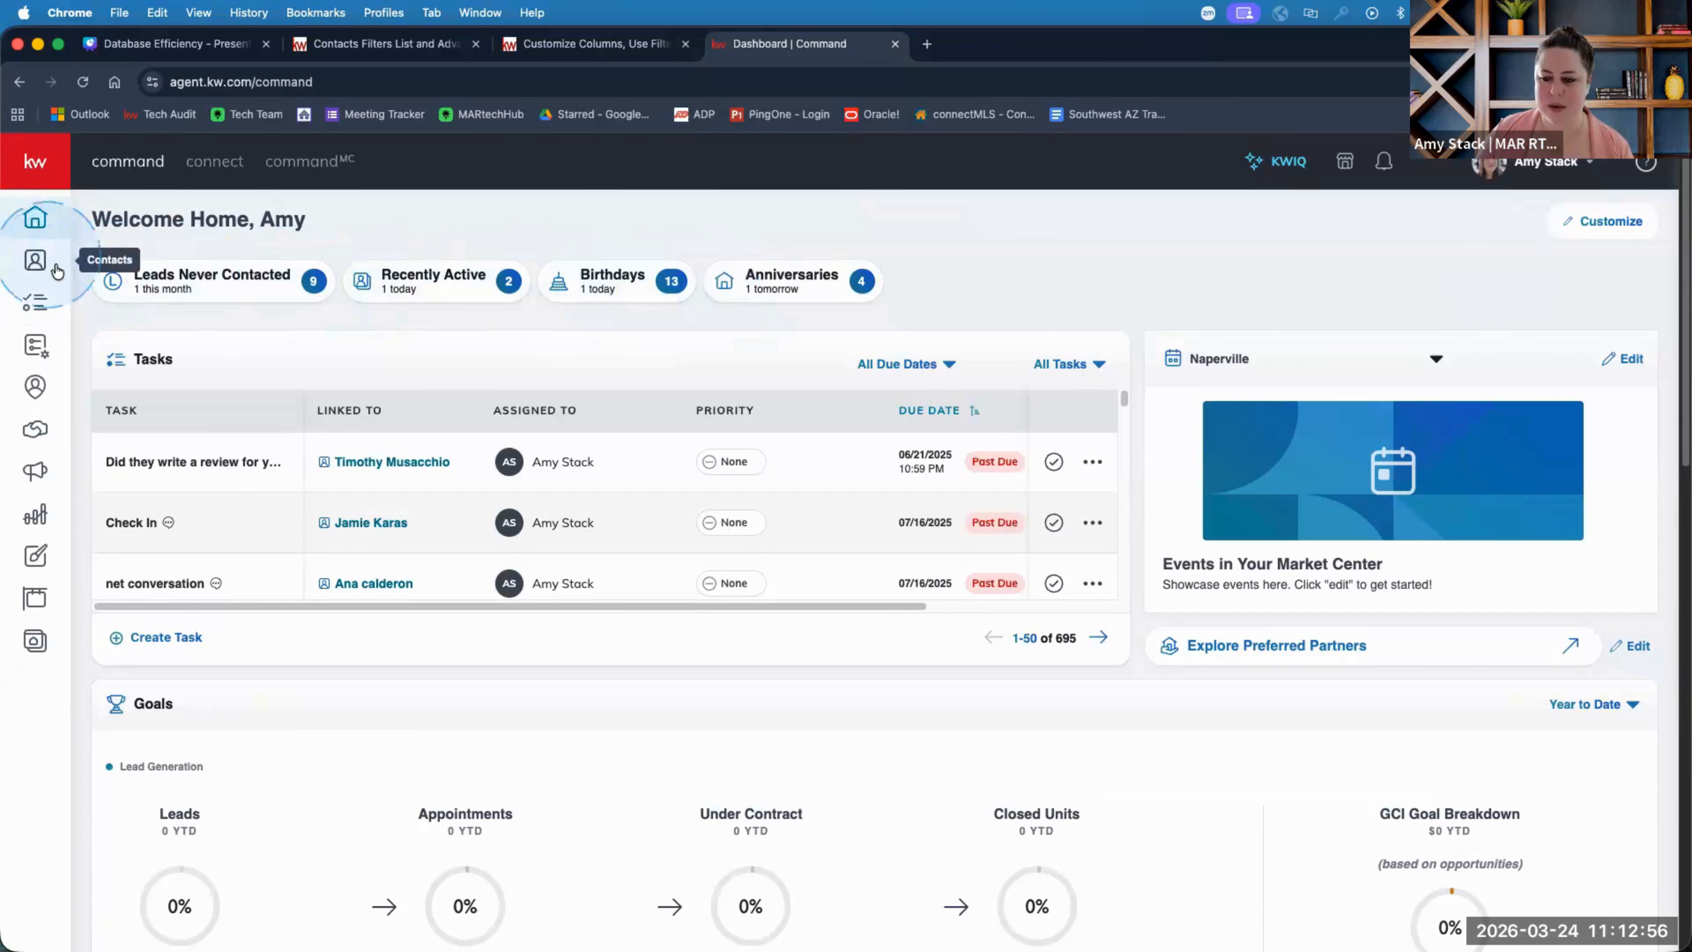
Open the contacts list and scroll through the Demo SmartView's FAKE-tagged contacts.
left_click(27, 264)
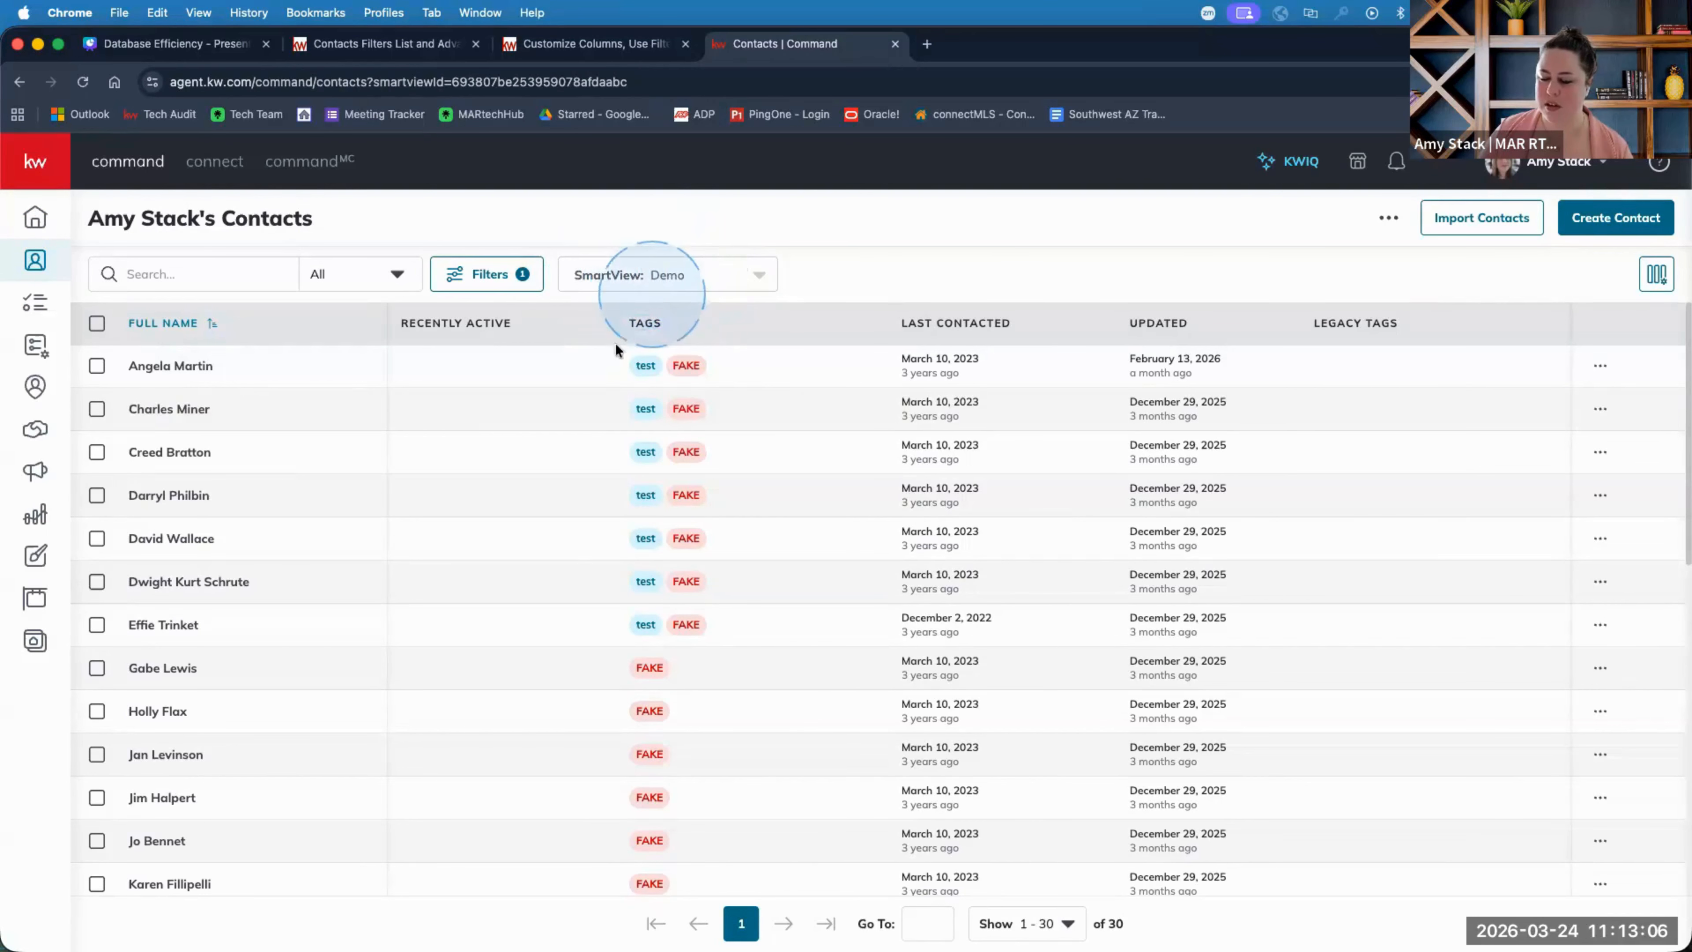
scroll(391, 700, "down", 2)
scroll(391, 700, "down", 10)
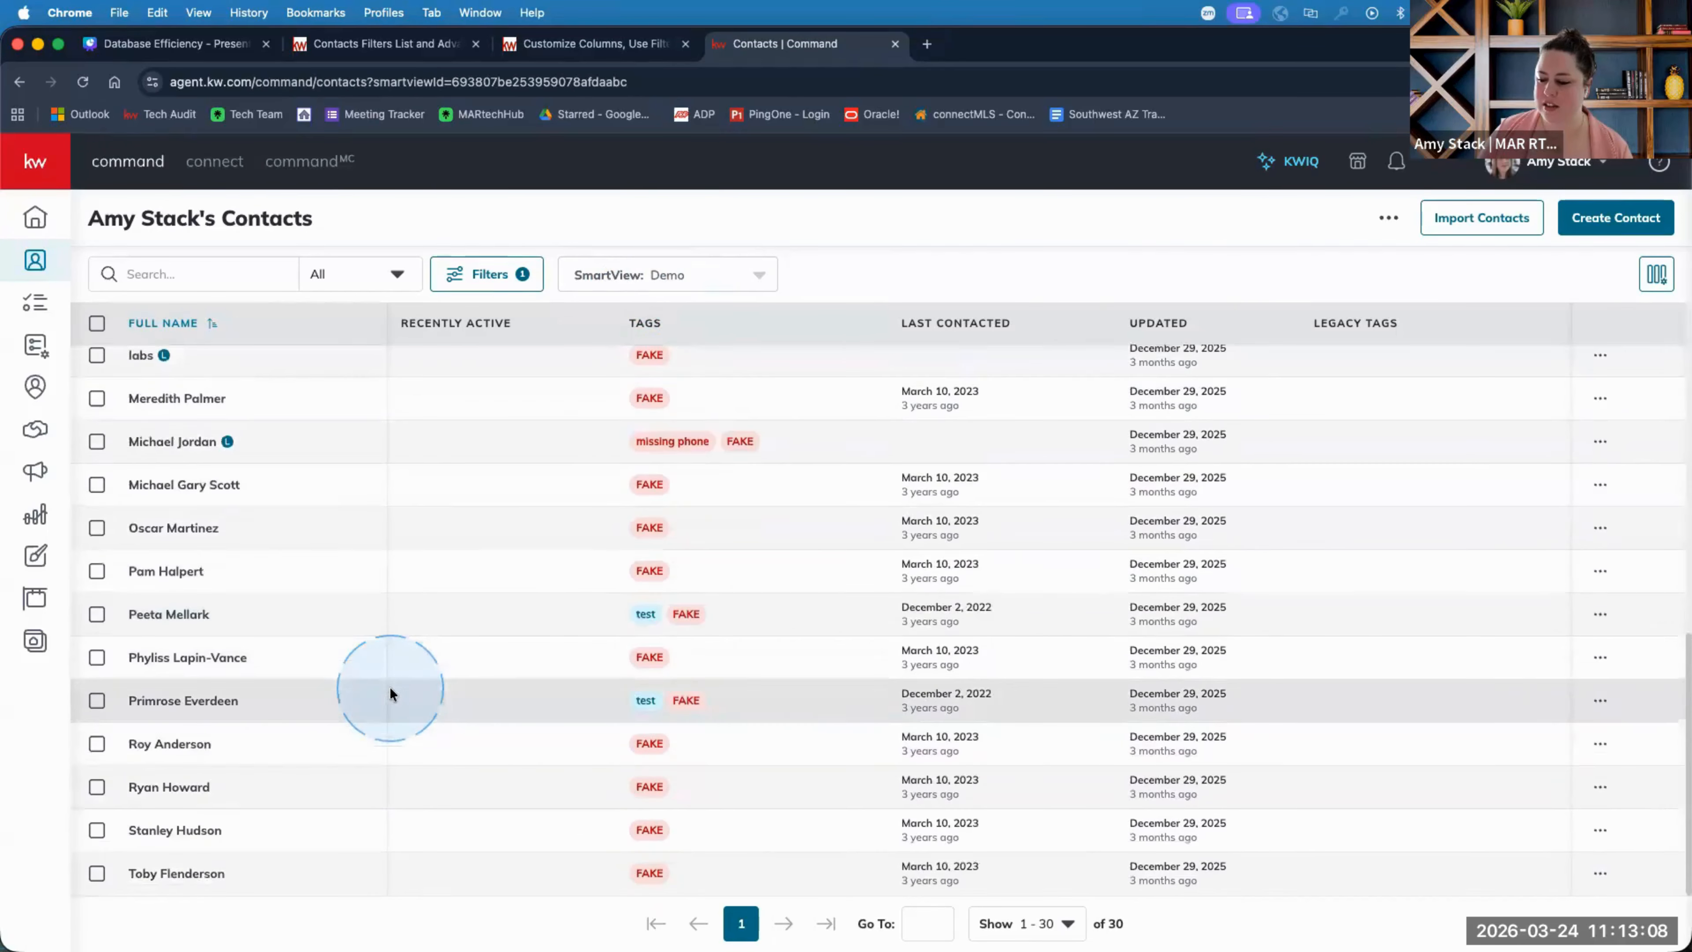
scroll(661, 715, "up", 12)
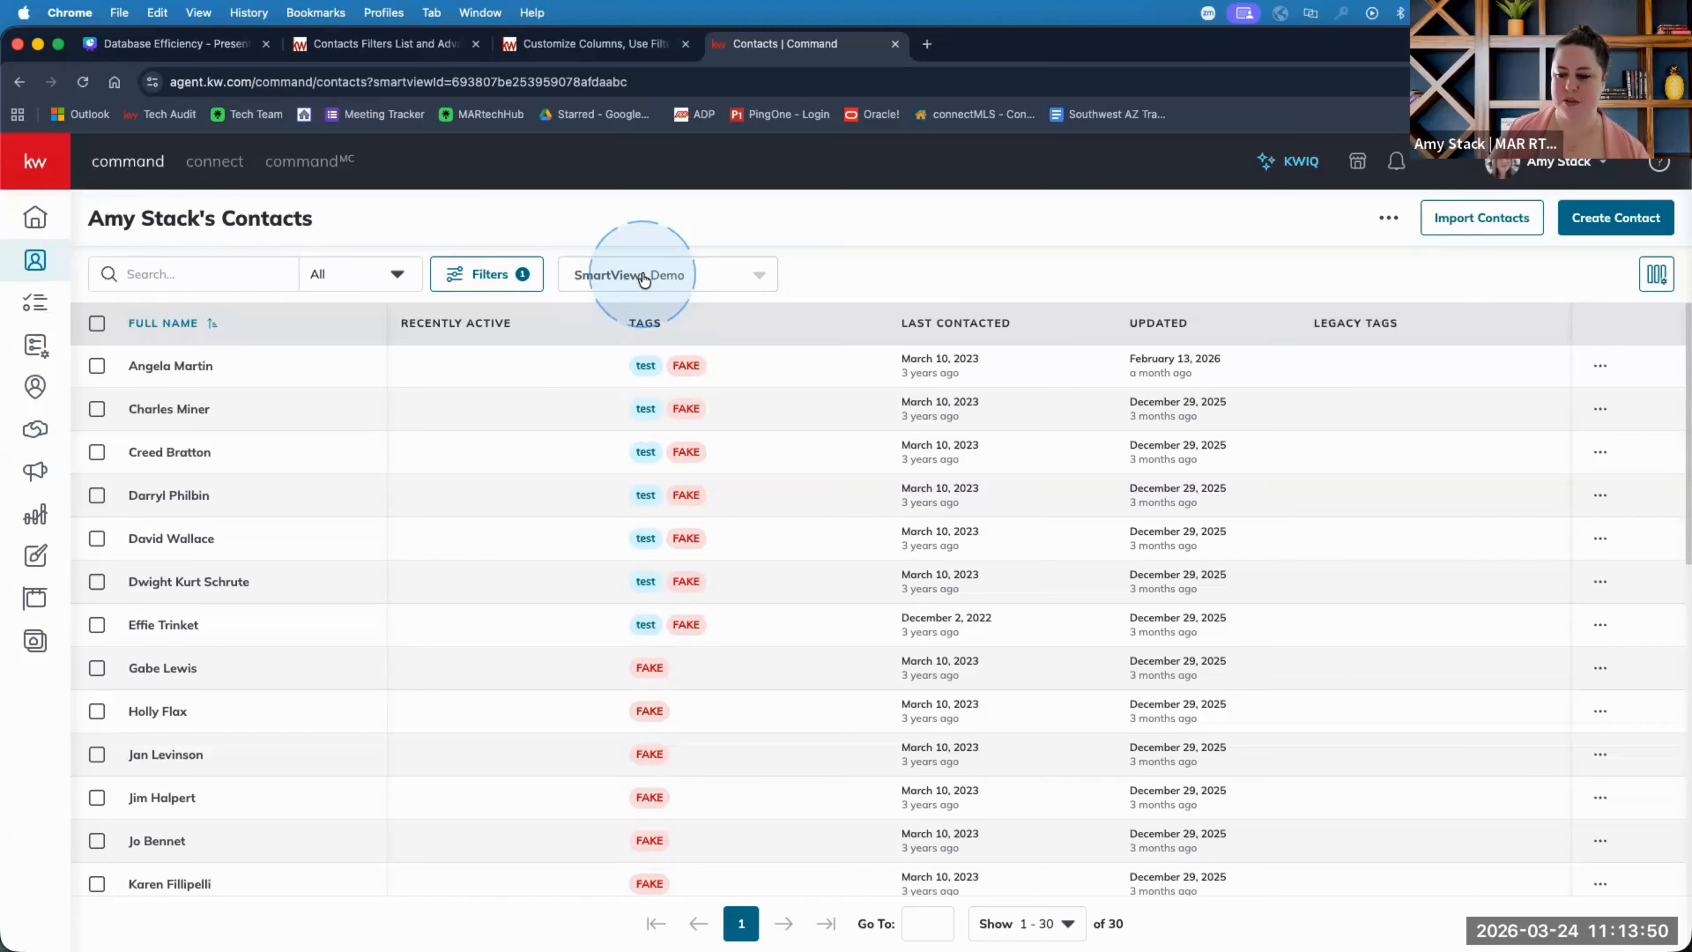
left_click(680, 281)
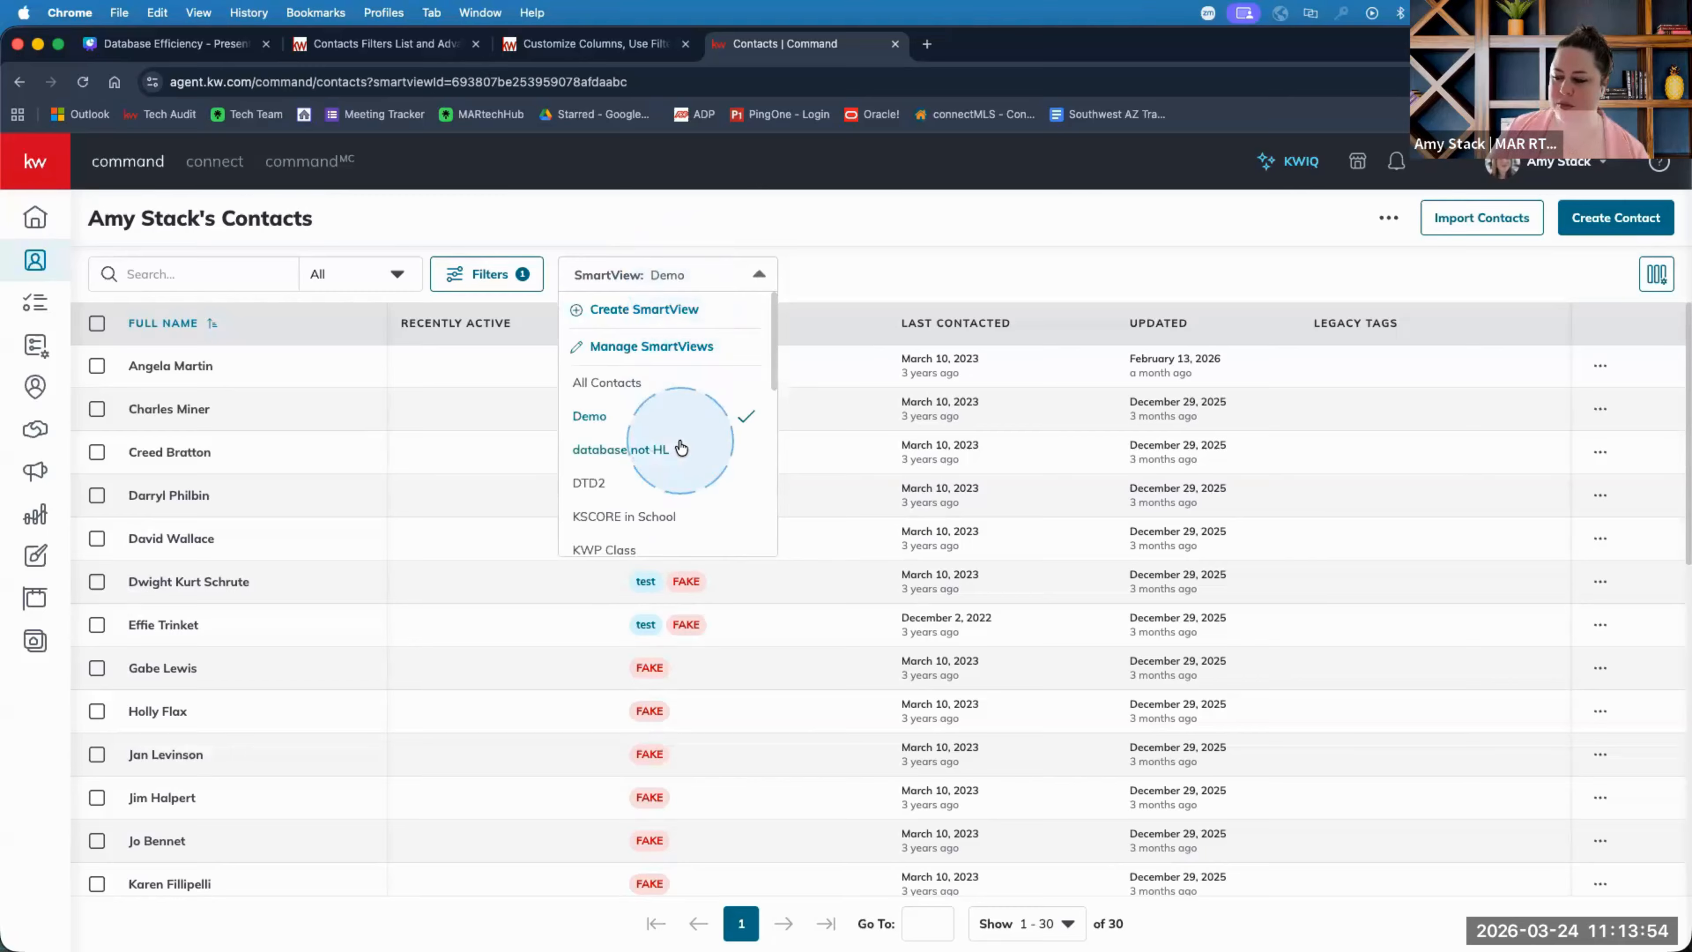
scroll(681, 446, "down", 2)
scroll(681, 446, "down", 2)
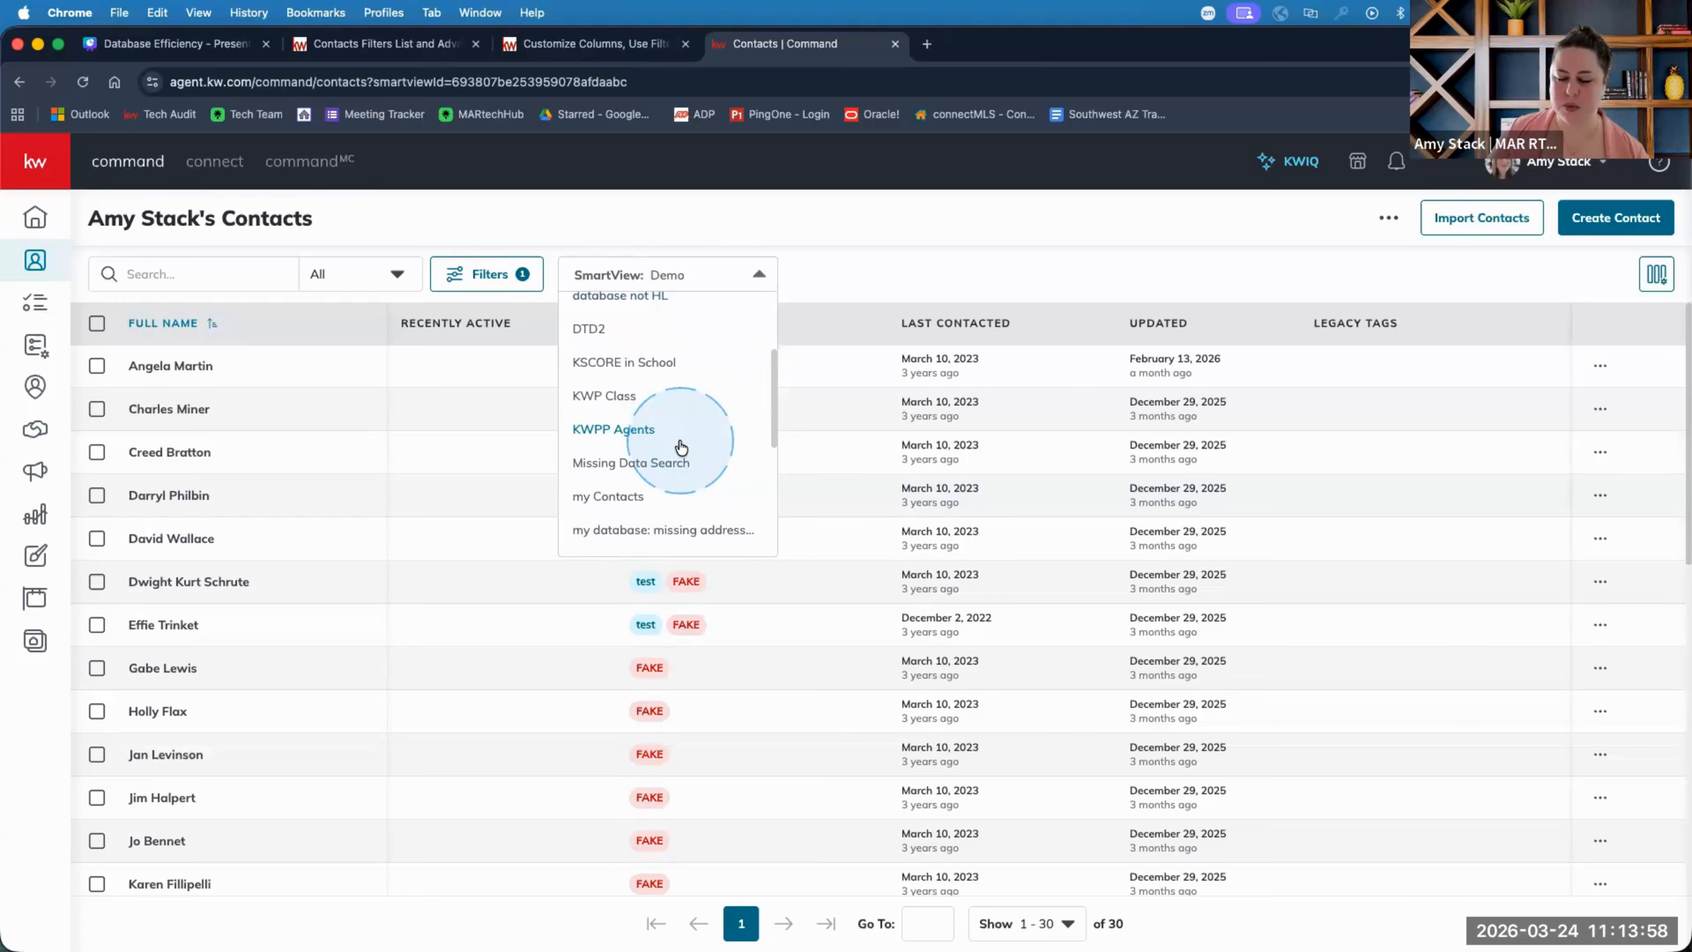
left_click(875, 241)
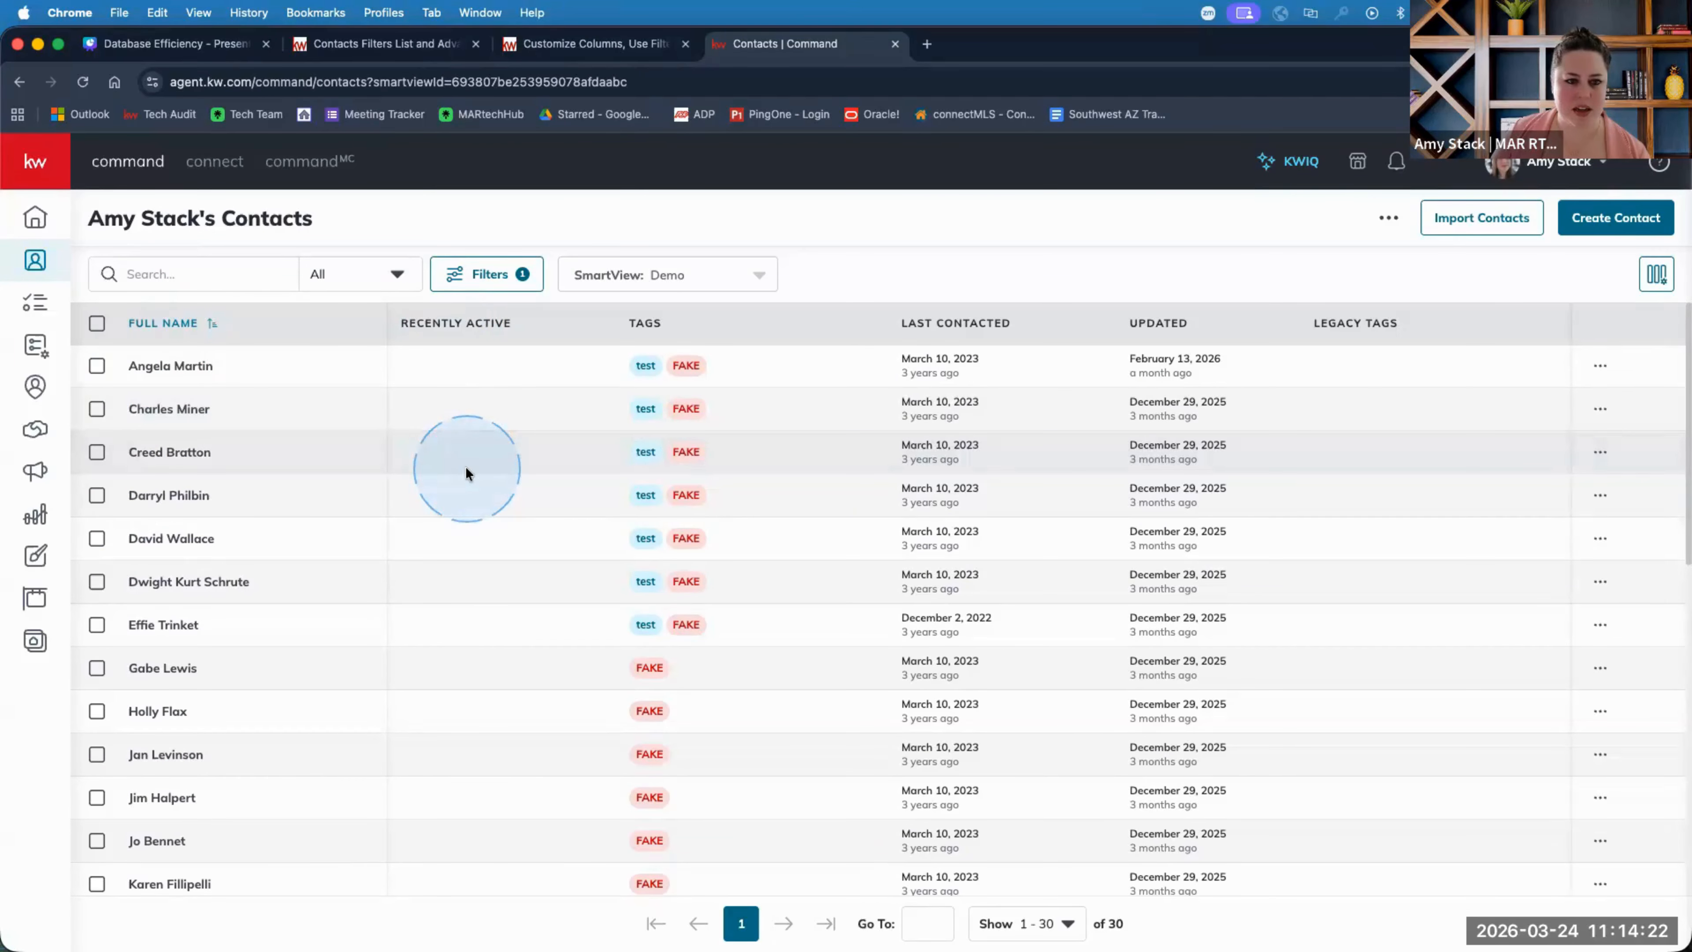
scroll(496, 496, "down", 1)
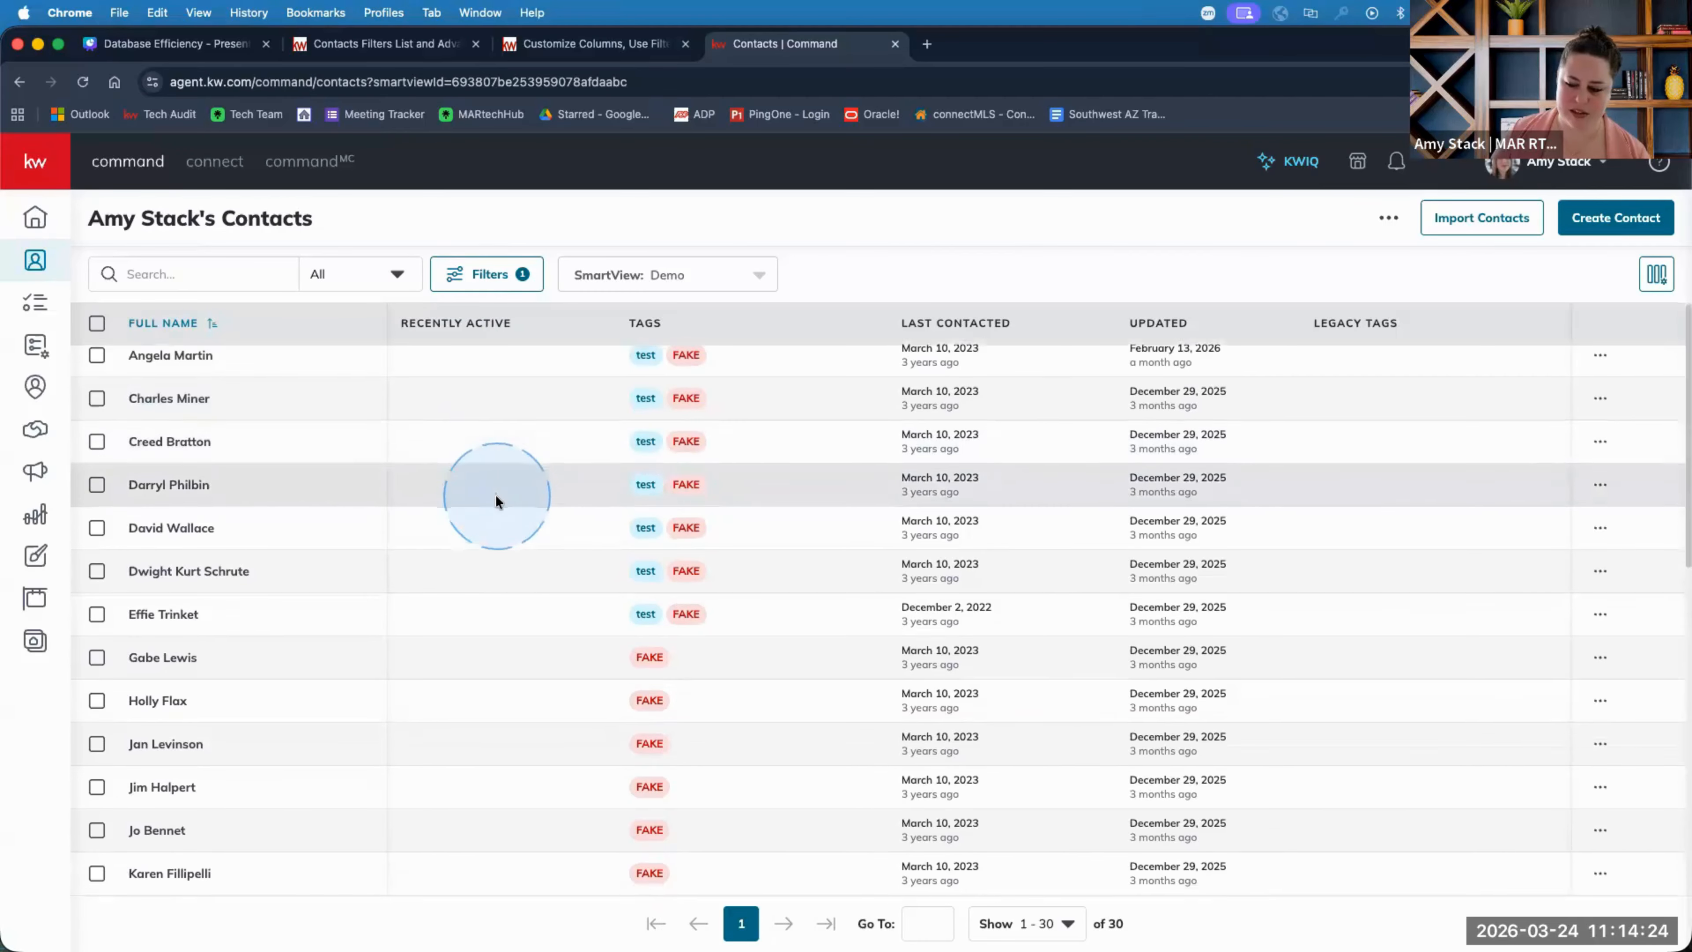
scroll(495, 501, "down", 1)
scroll(491, 491, "up", 2)
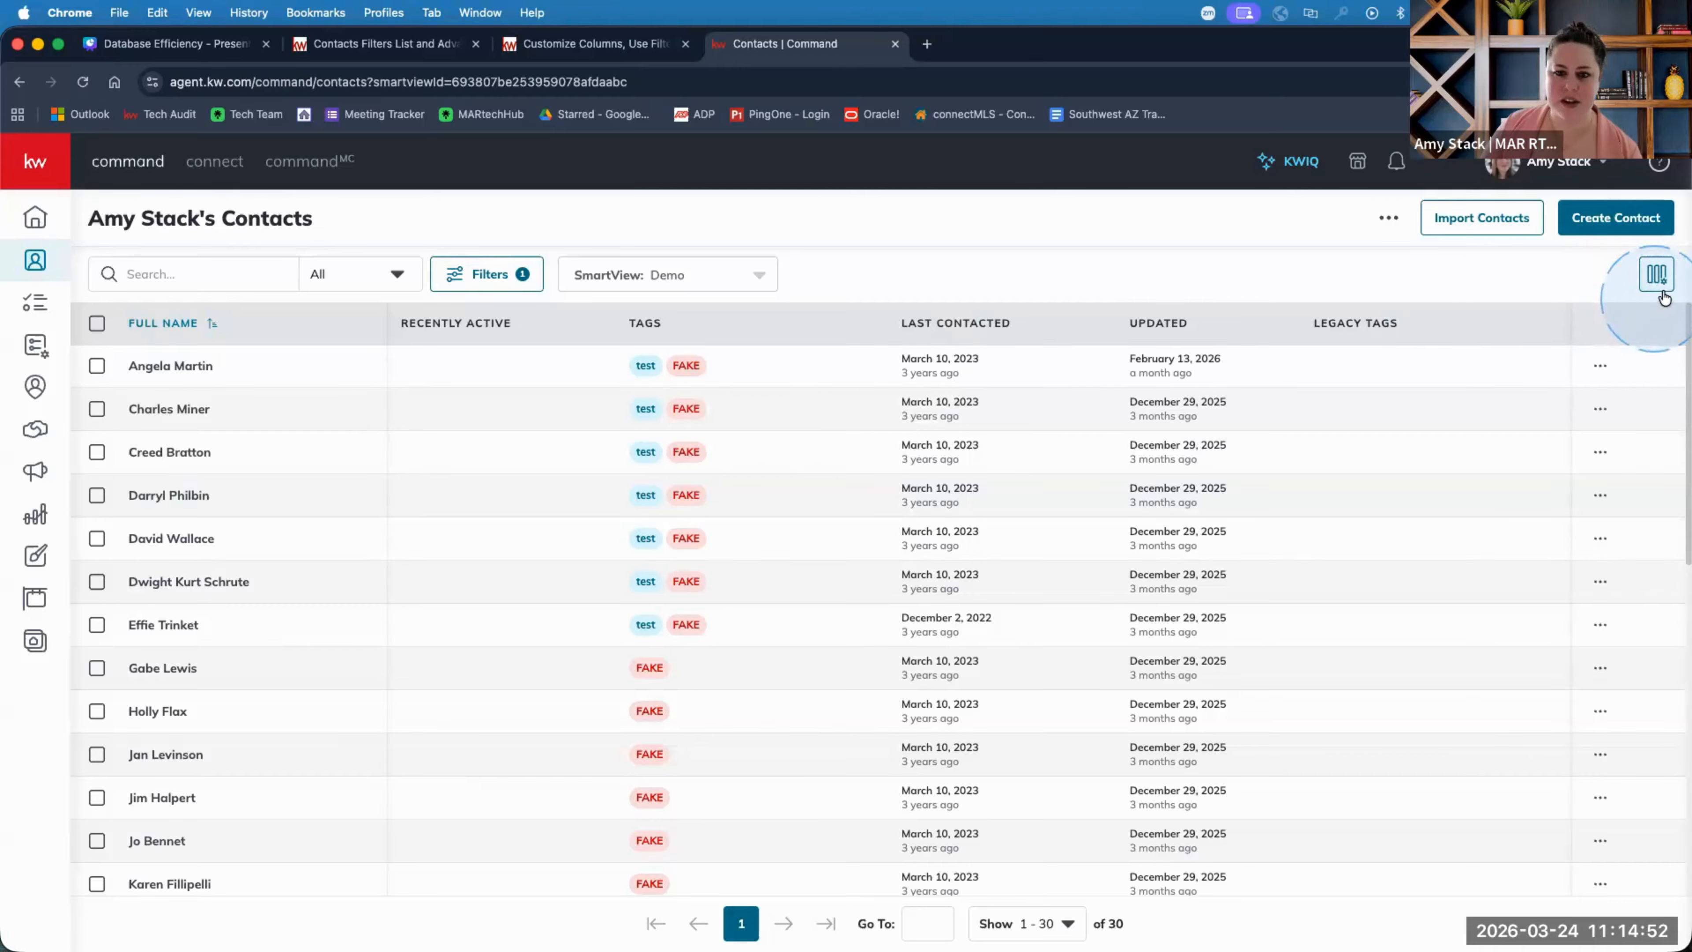
Hide the Recently Active column in the contacts table.
left_click(1656, 280)
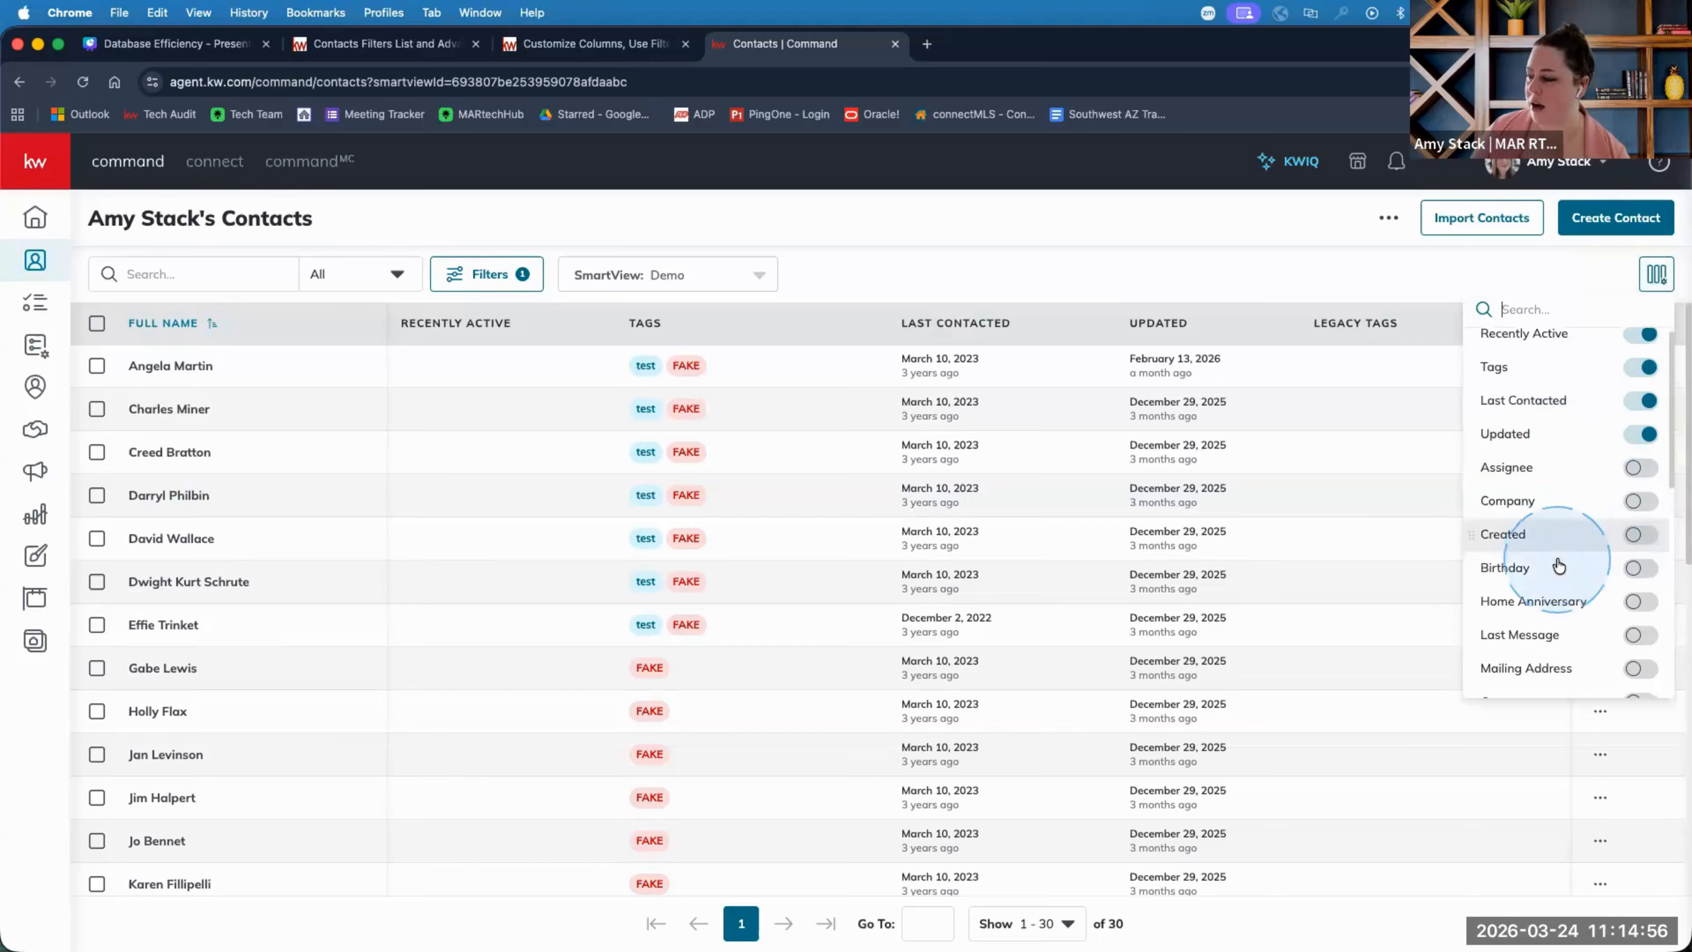
scroll(1557, 553, "down", 3)
scroll(1558, 555, "down", 8)
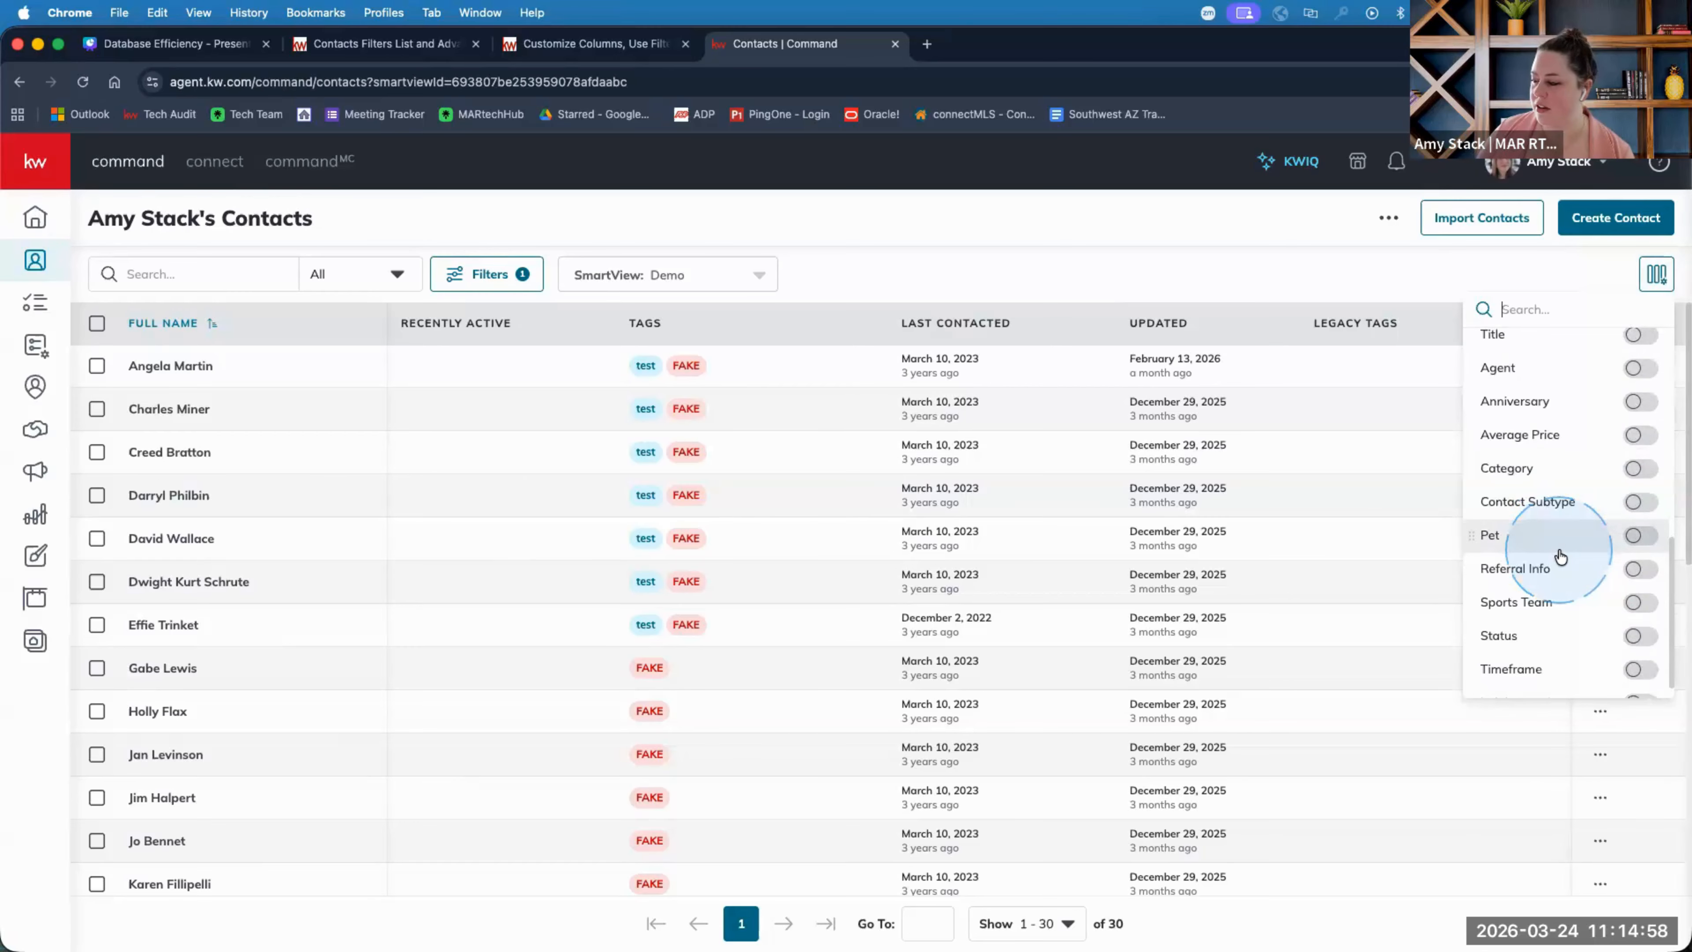
scroll(1560, 556, "down", 1)
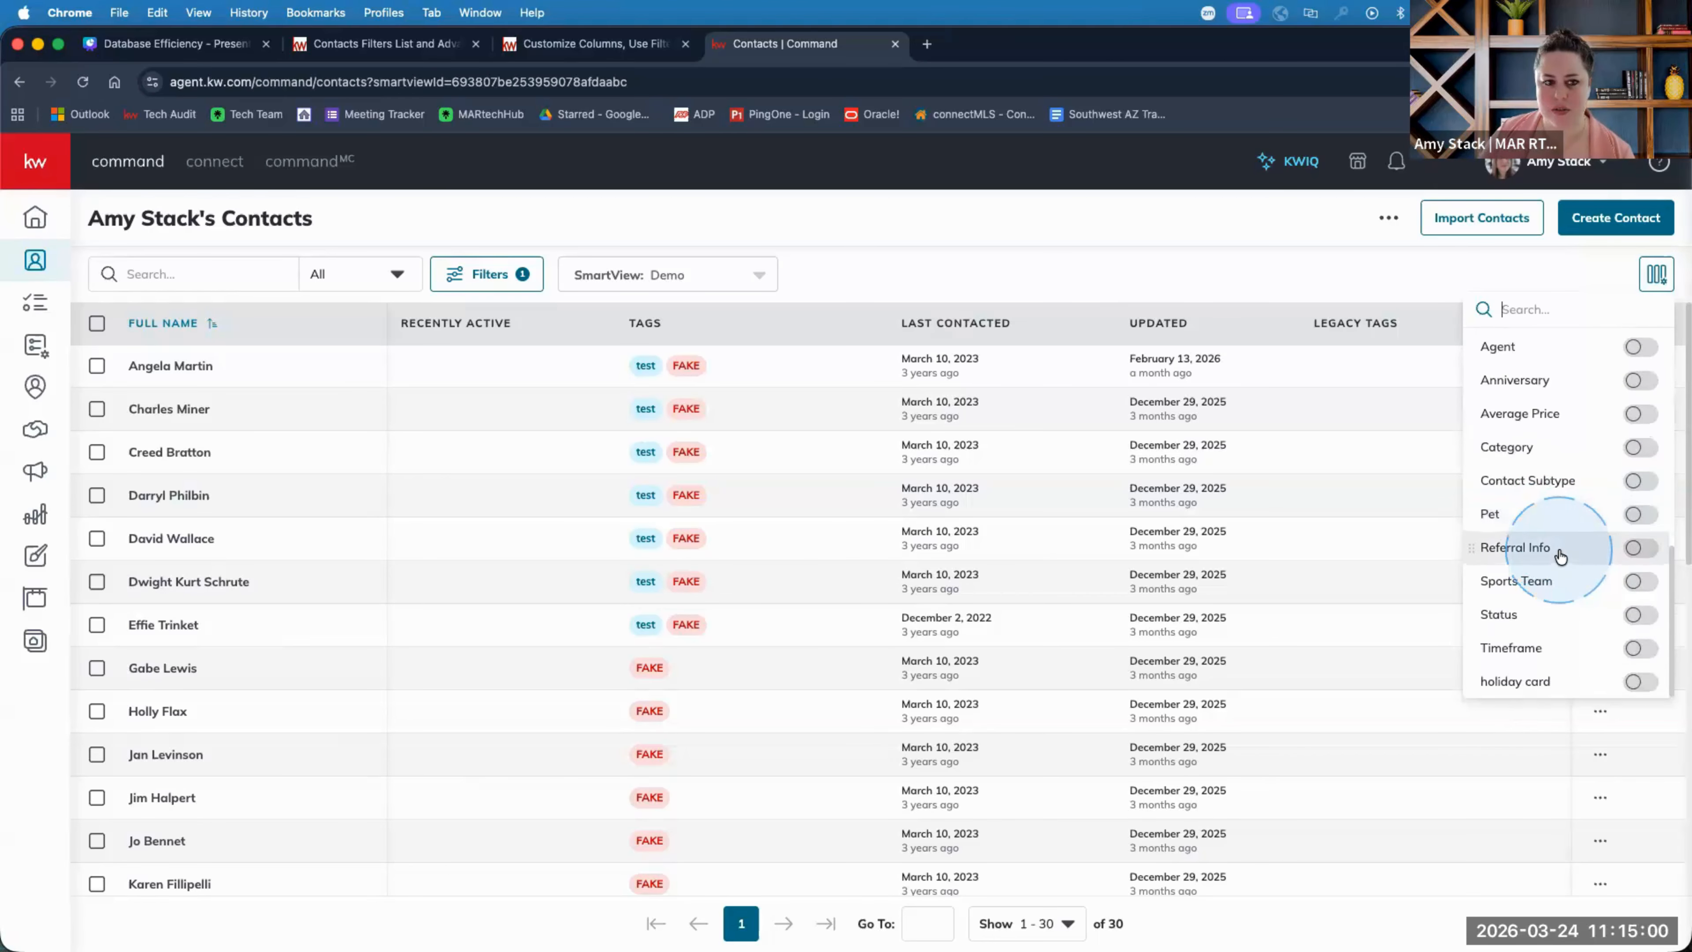
scroll(1560, 556, "up", 10)
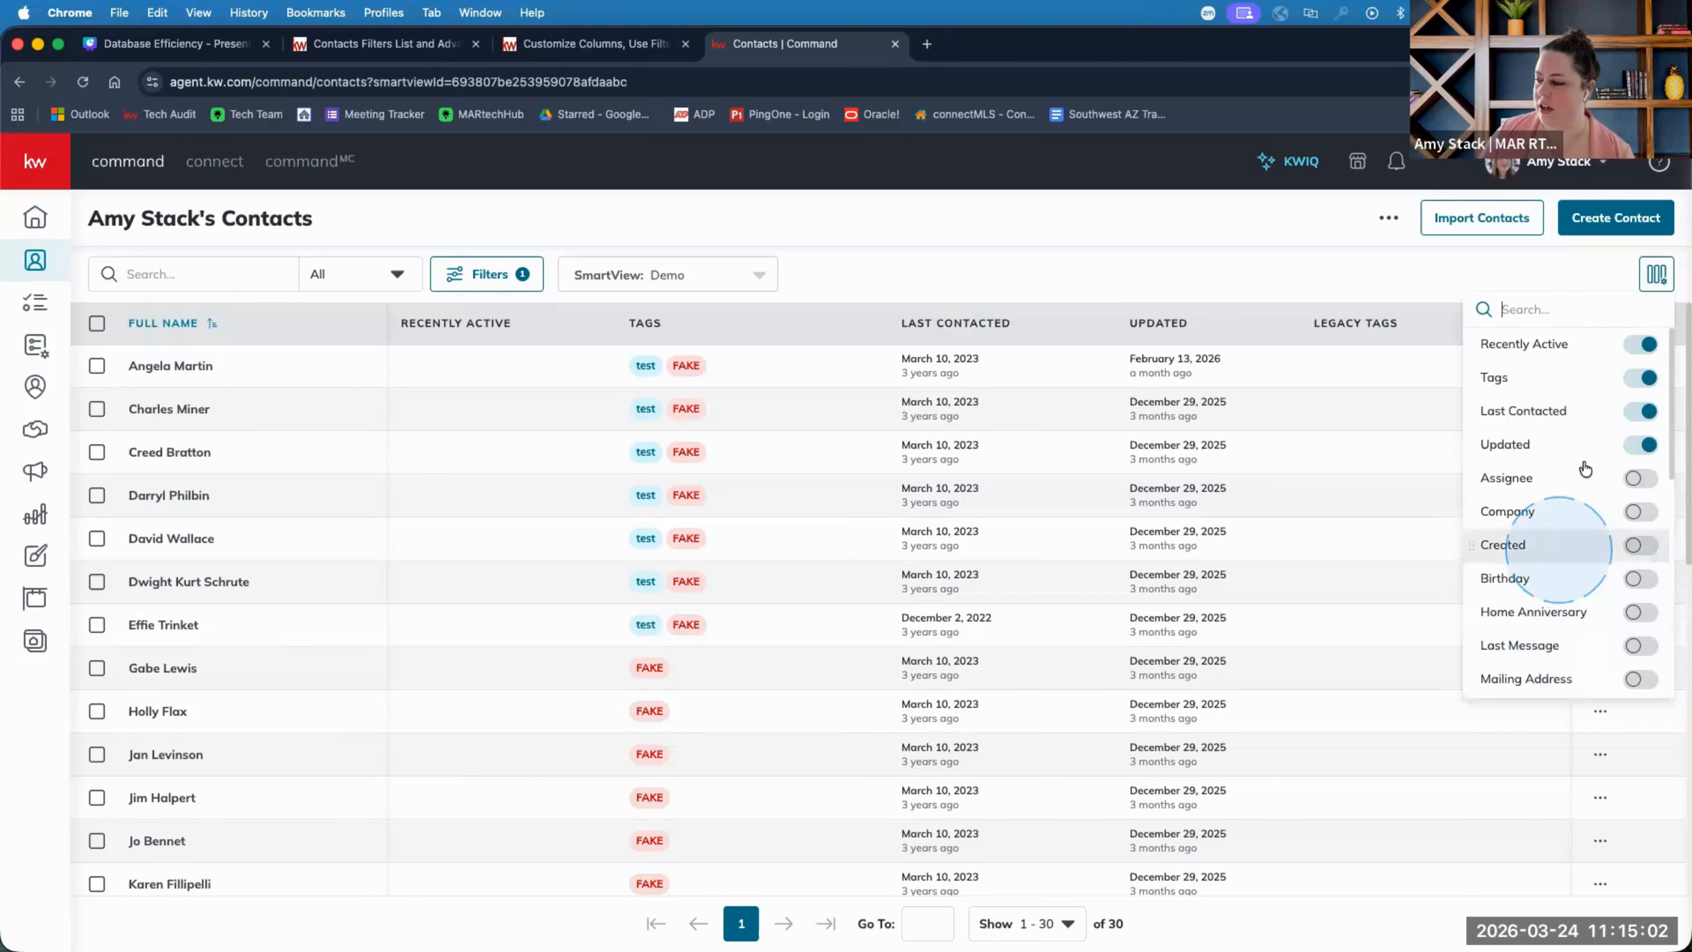
left_click(1649, 345)
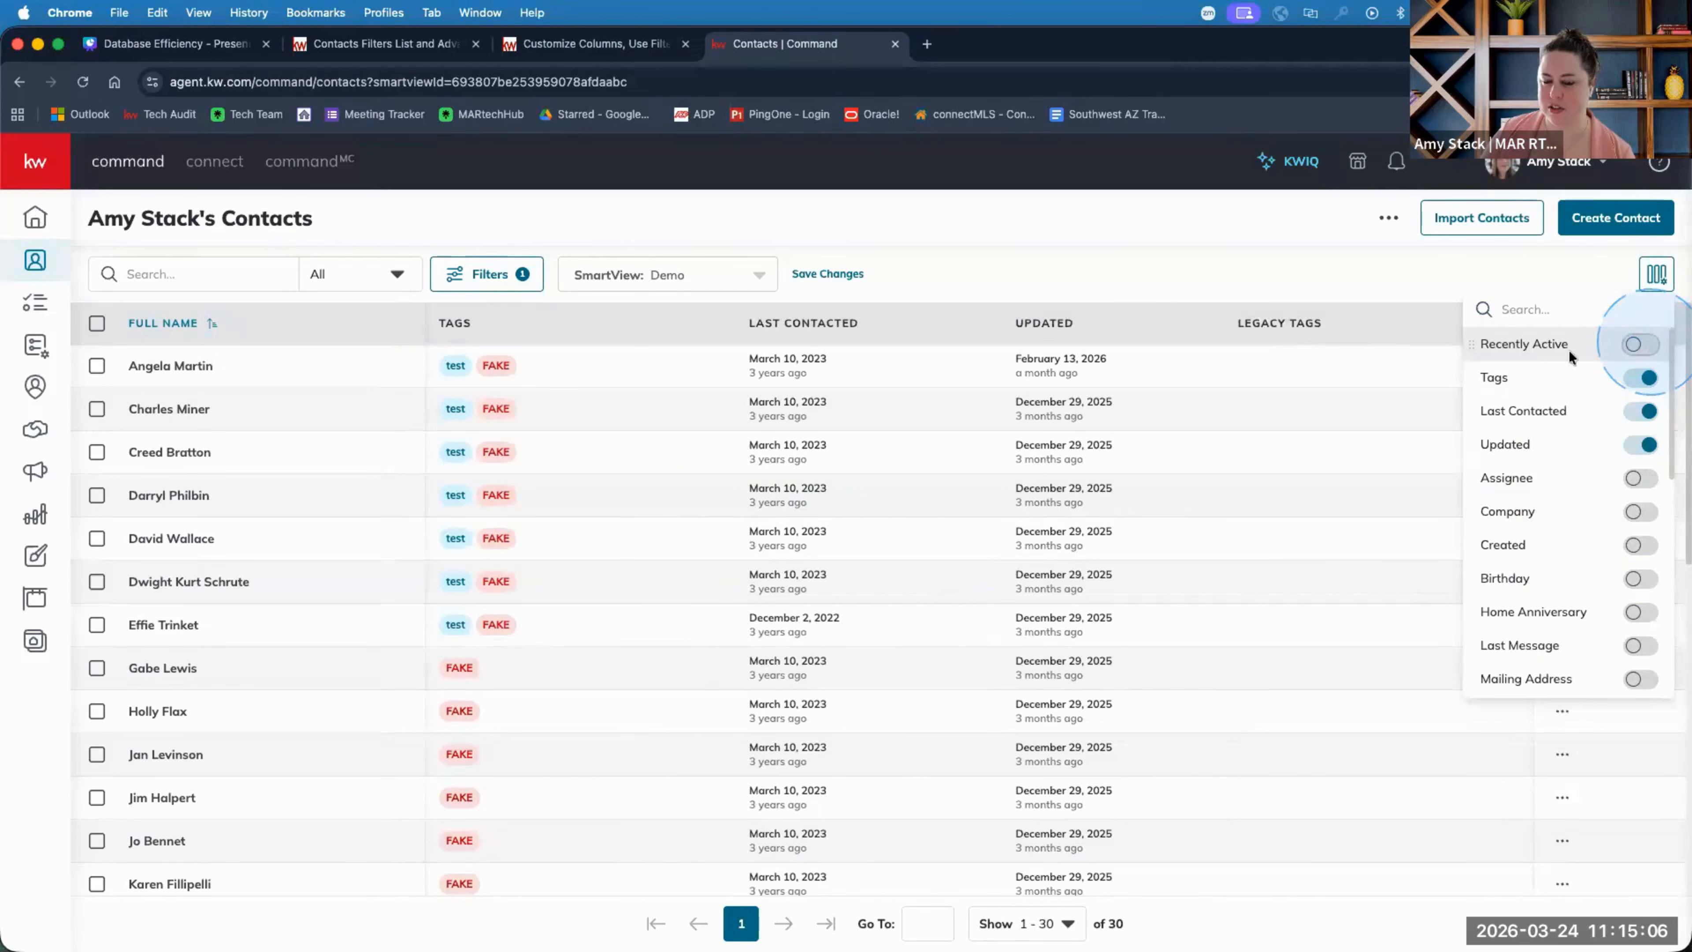
Add Birthday and Anniversary columns to the contacts table.
mouse_move(488, 923)
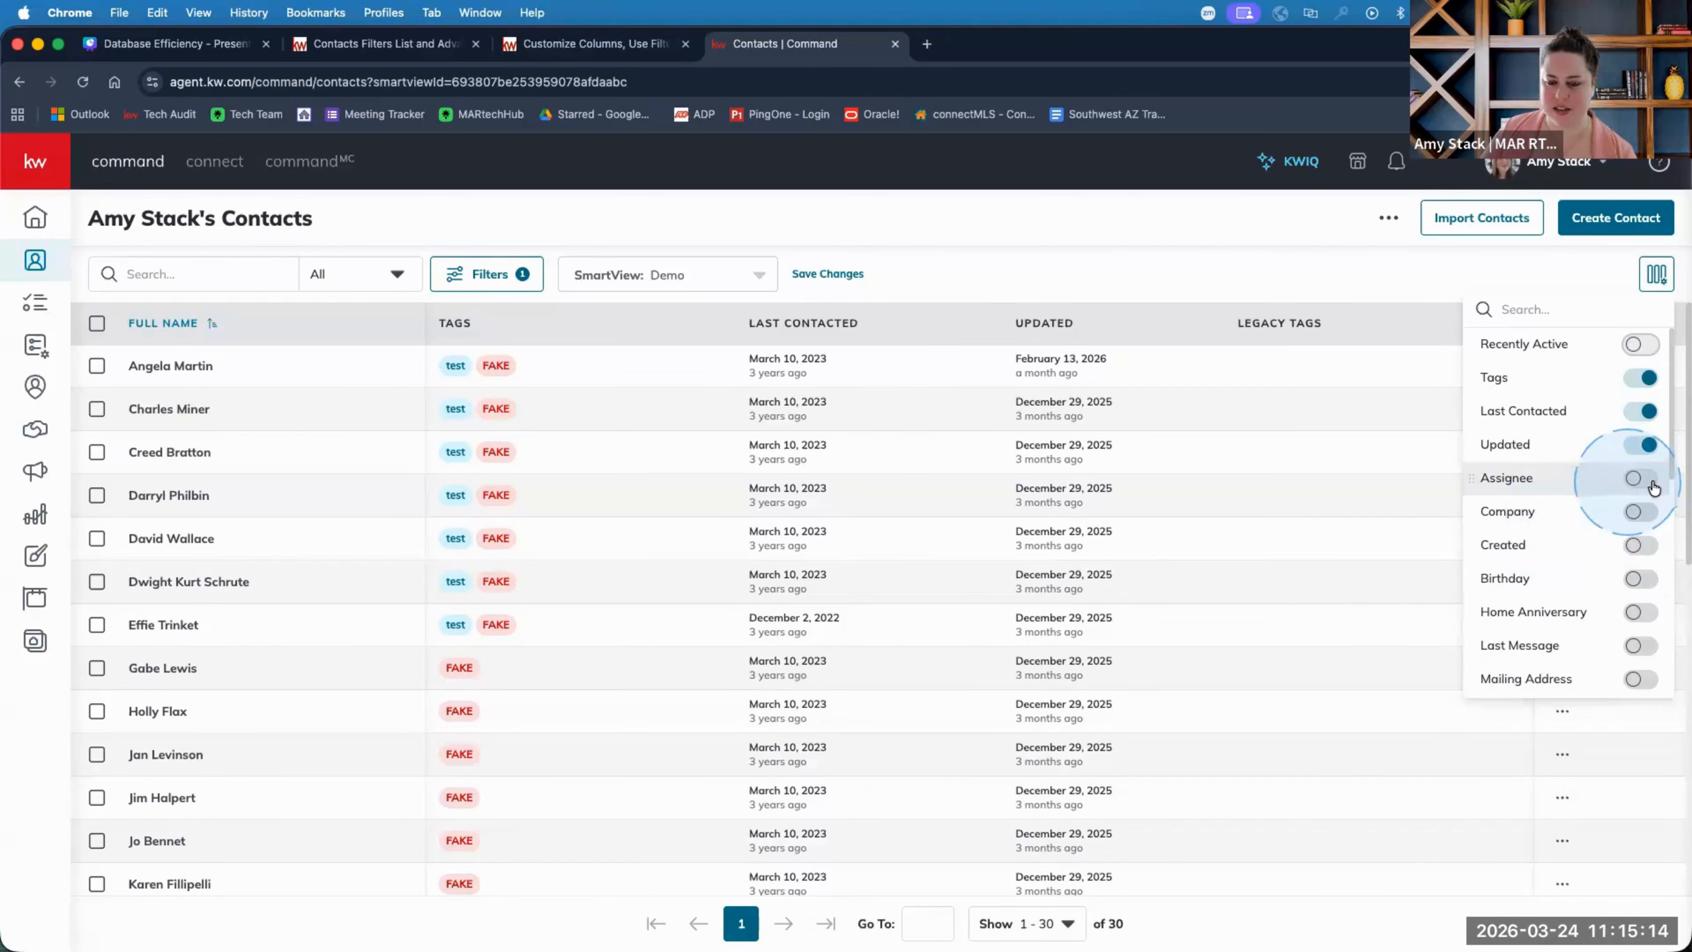
scroll(1605, 567, "down", 1)
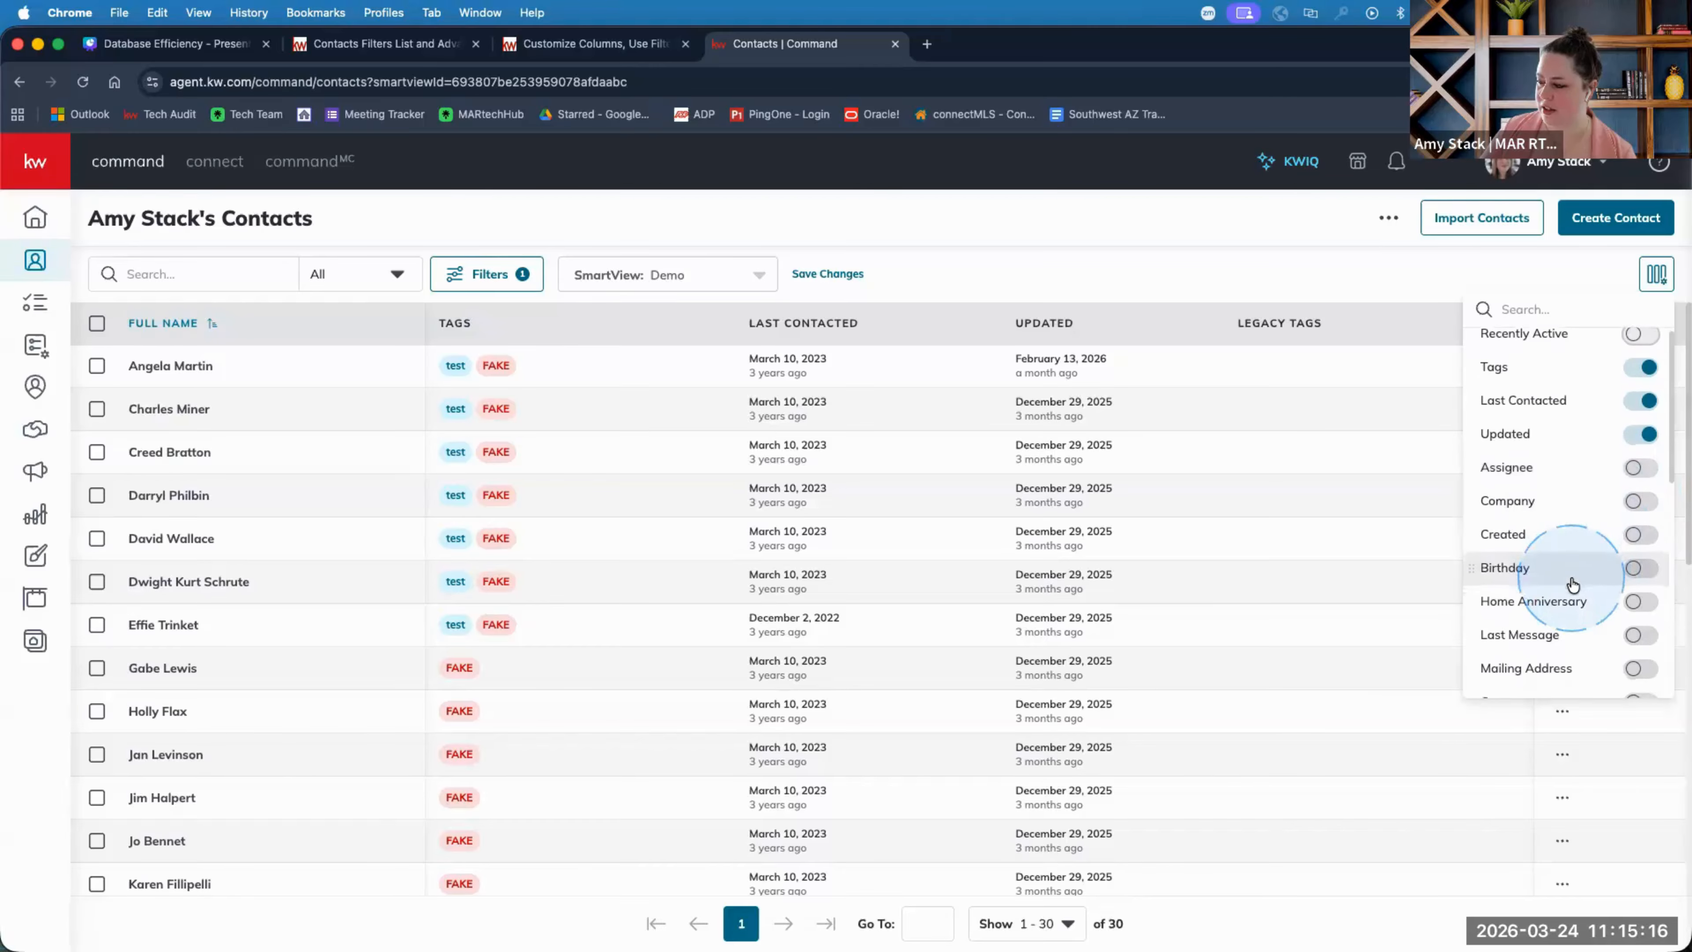
left_click(1635, 562)
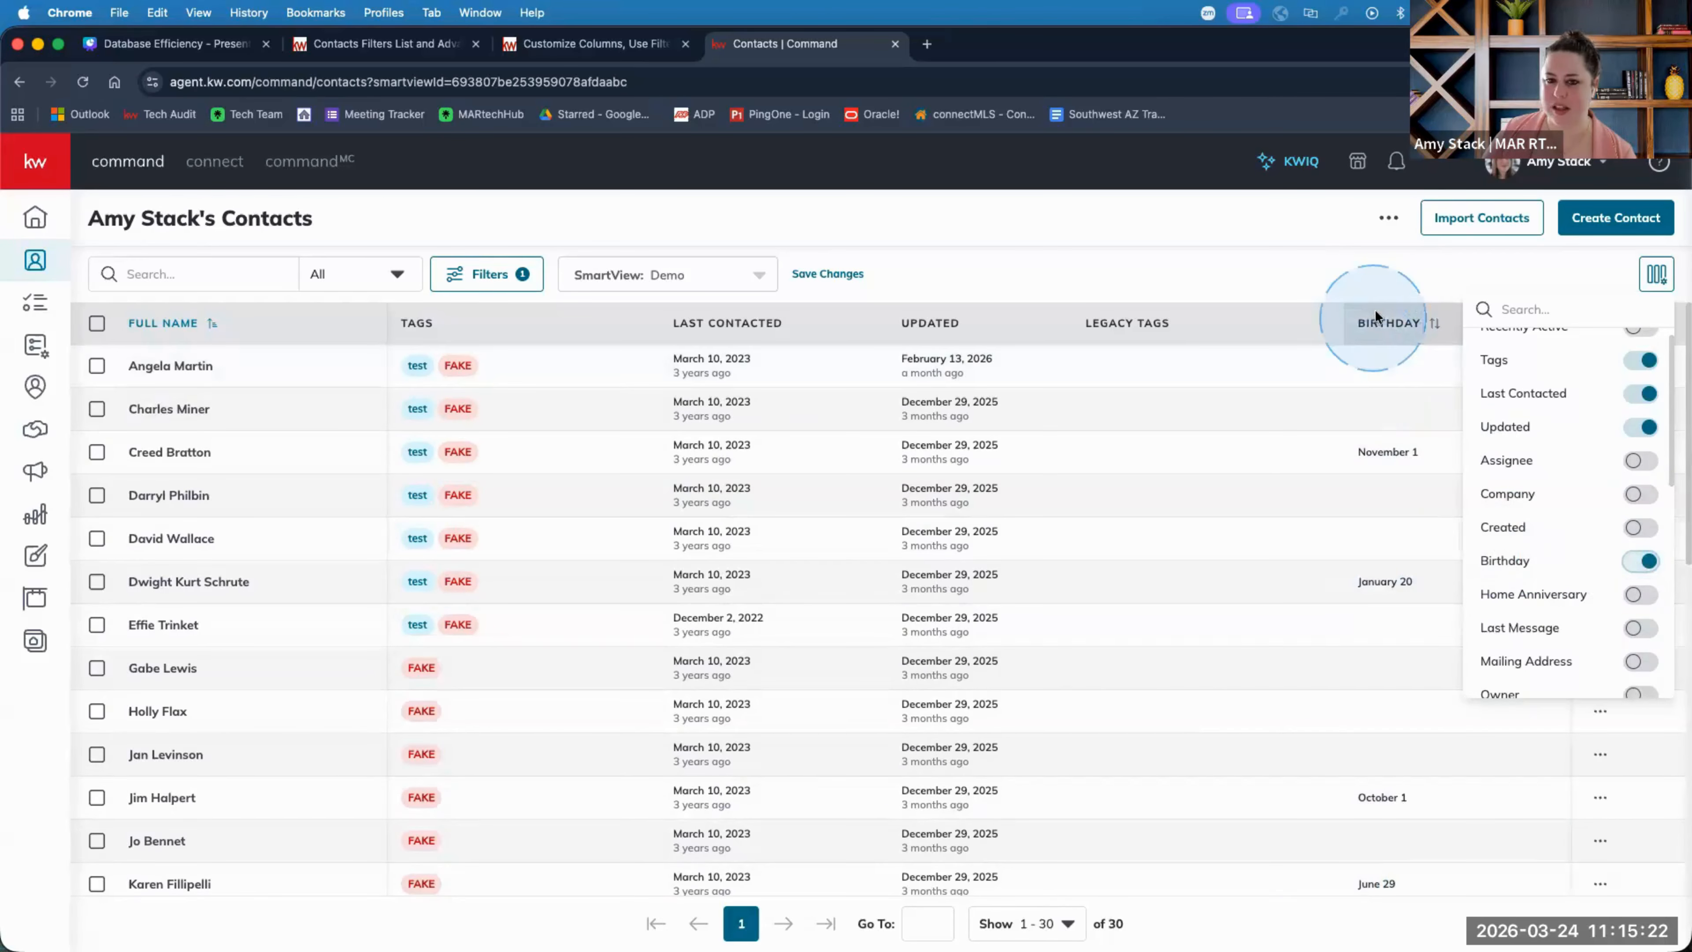
scroll(1559, 526, "down", 5)
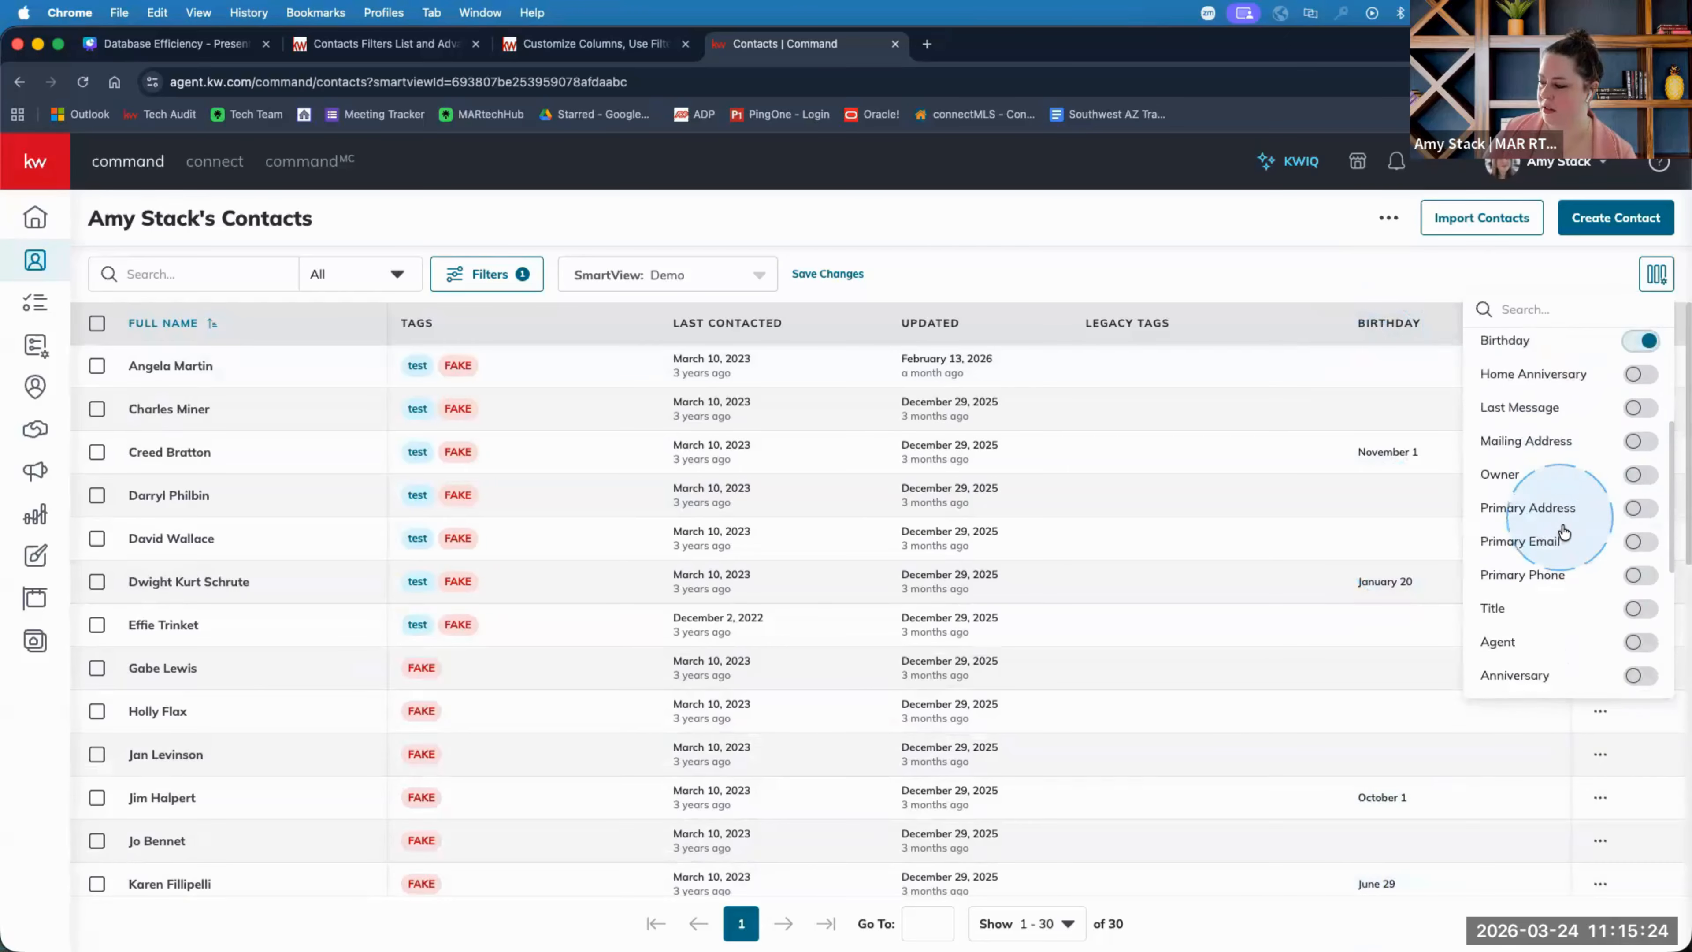
scroll(1563, 532, "down", 3)
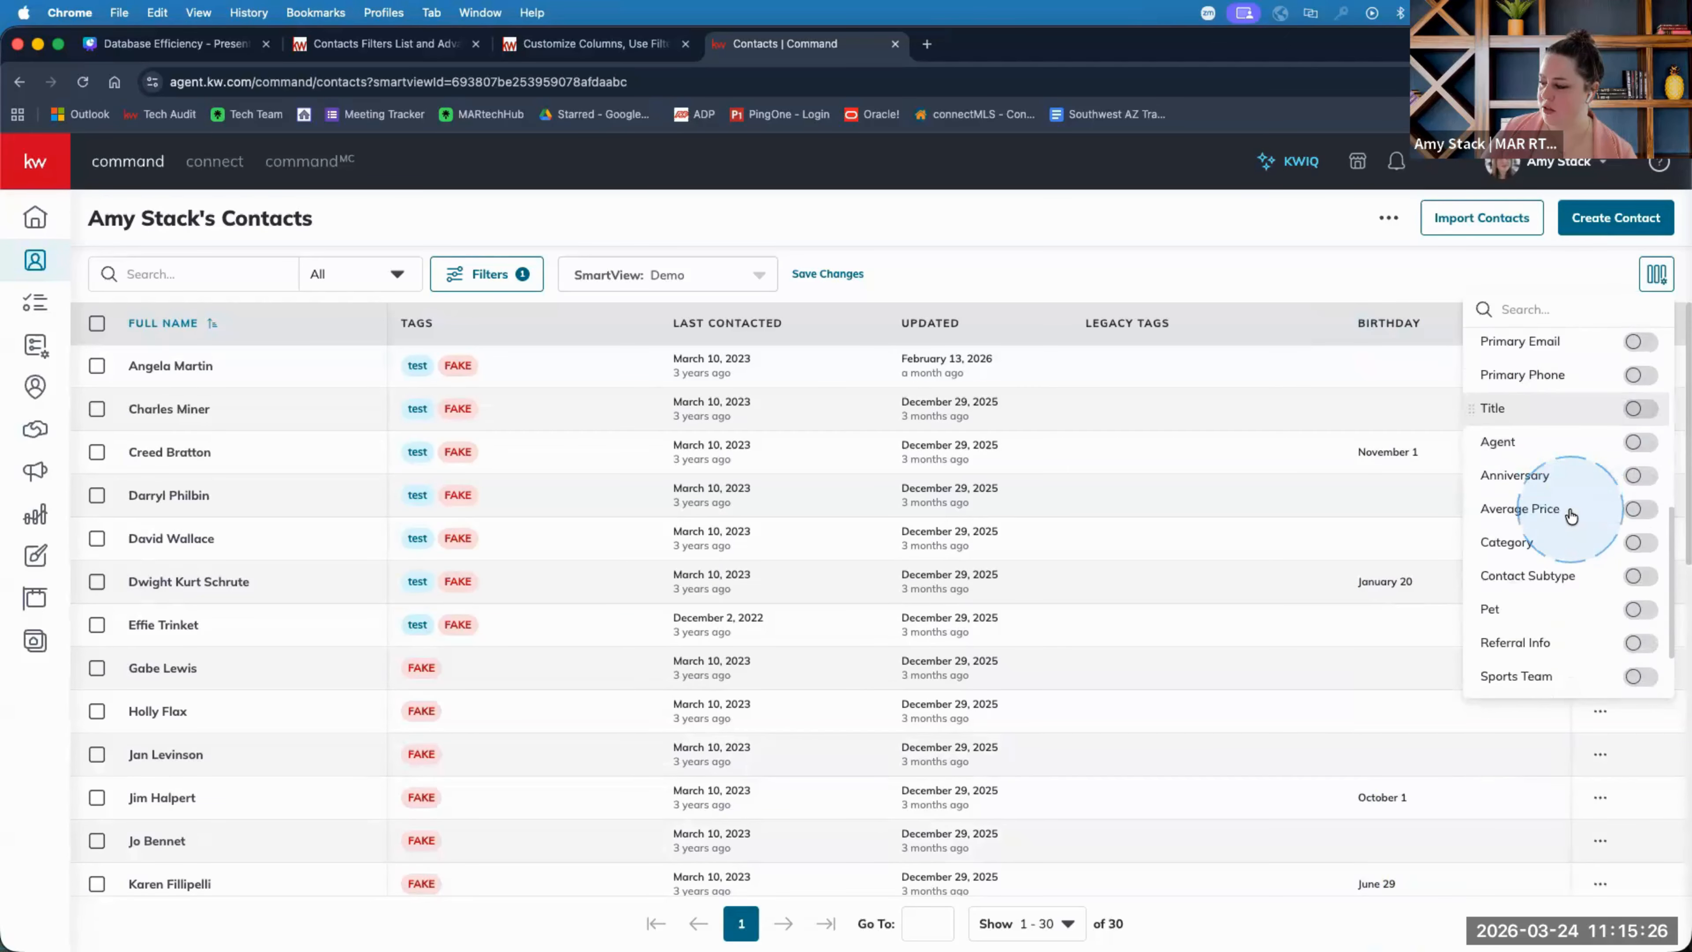
scroll(1571, 516, "down", 3)
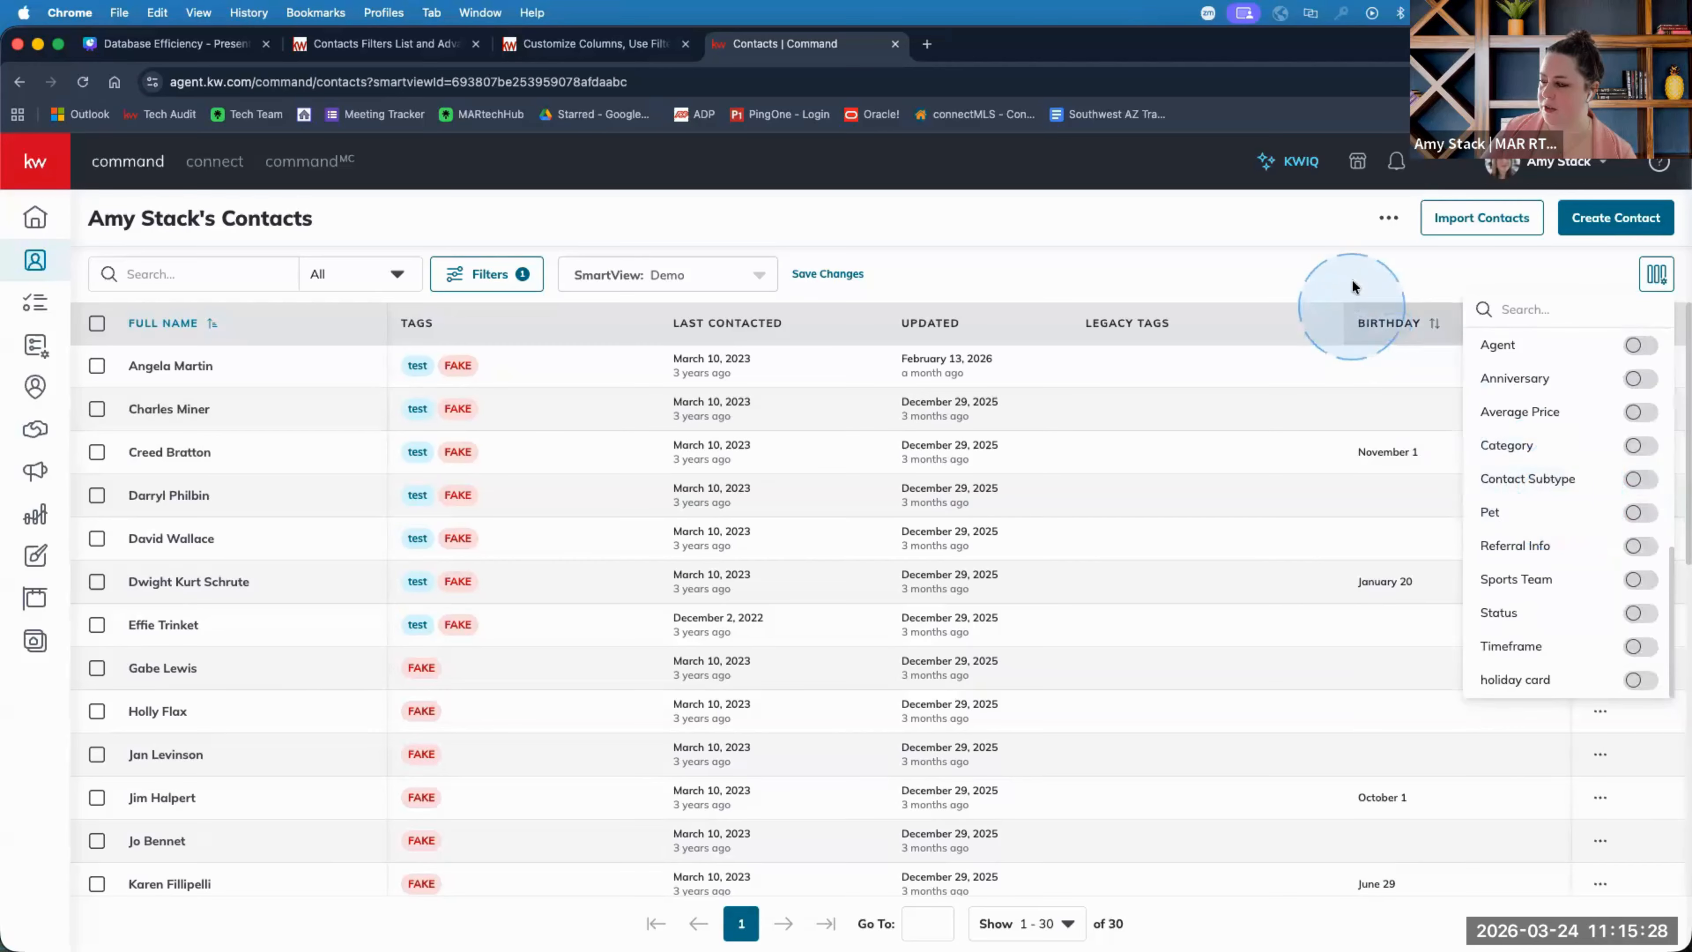
left_click(1638, 380)
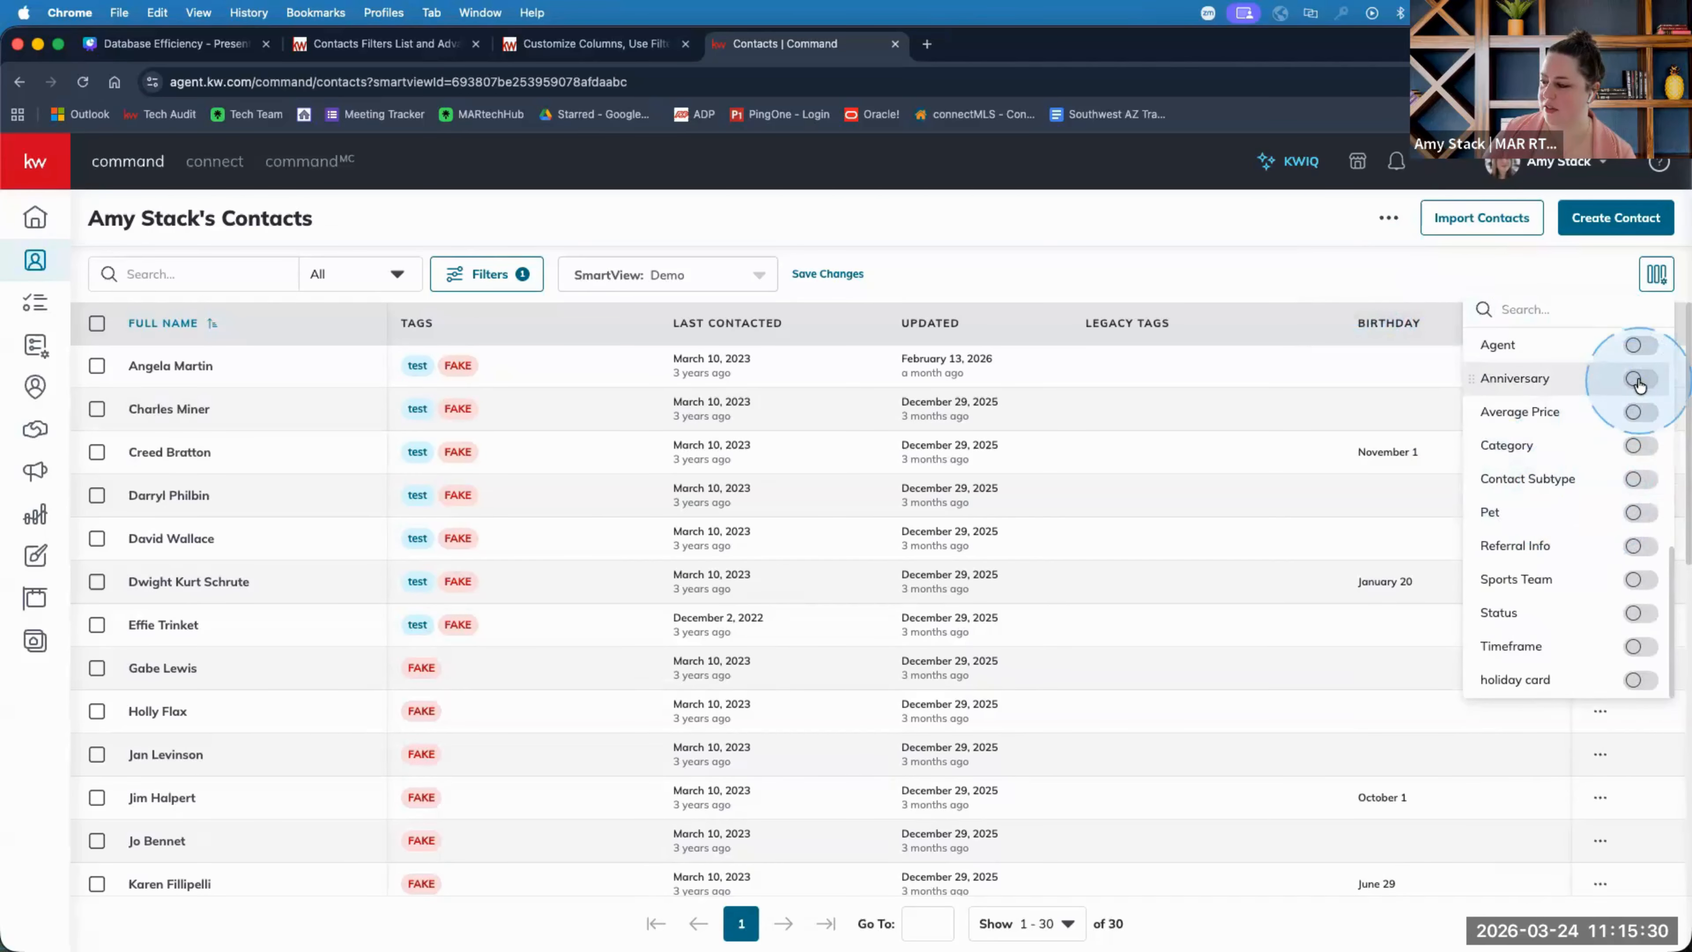
left_click(1209, 256)
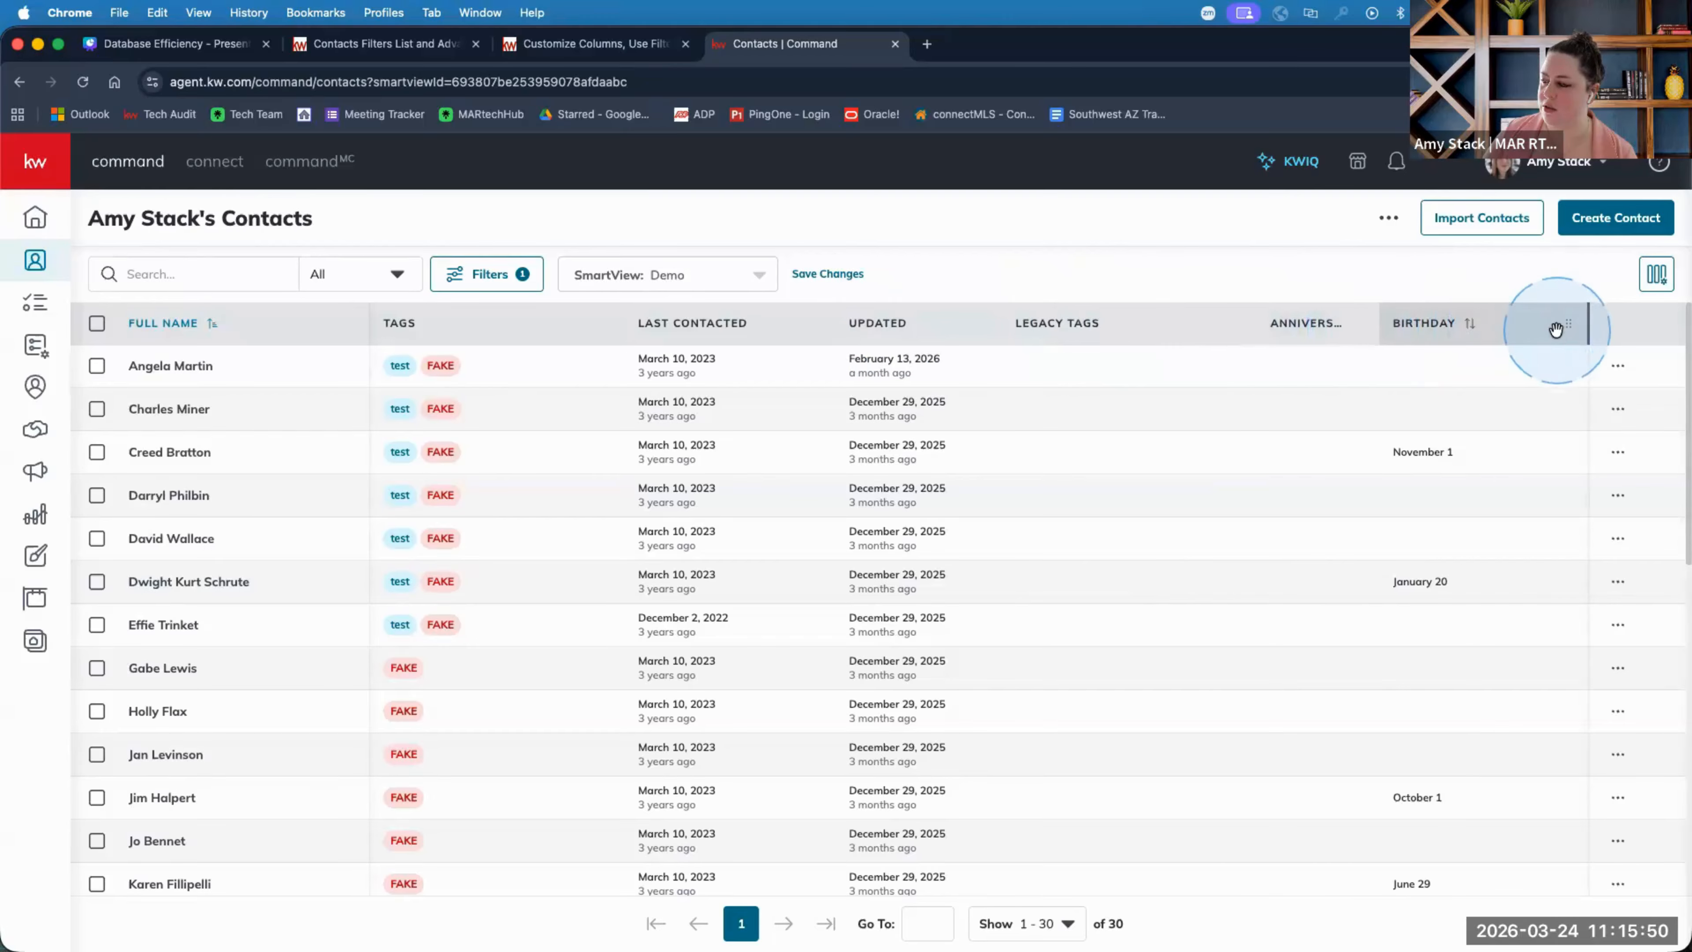
Drag the Birthday column header leftward toward Tags, placing it after Legacy Tags.
left_click_drag(1533, 331, 692, 342)
left_click_drag(1451, 324, 606, 300)
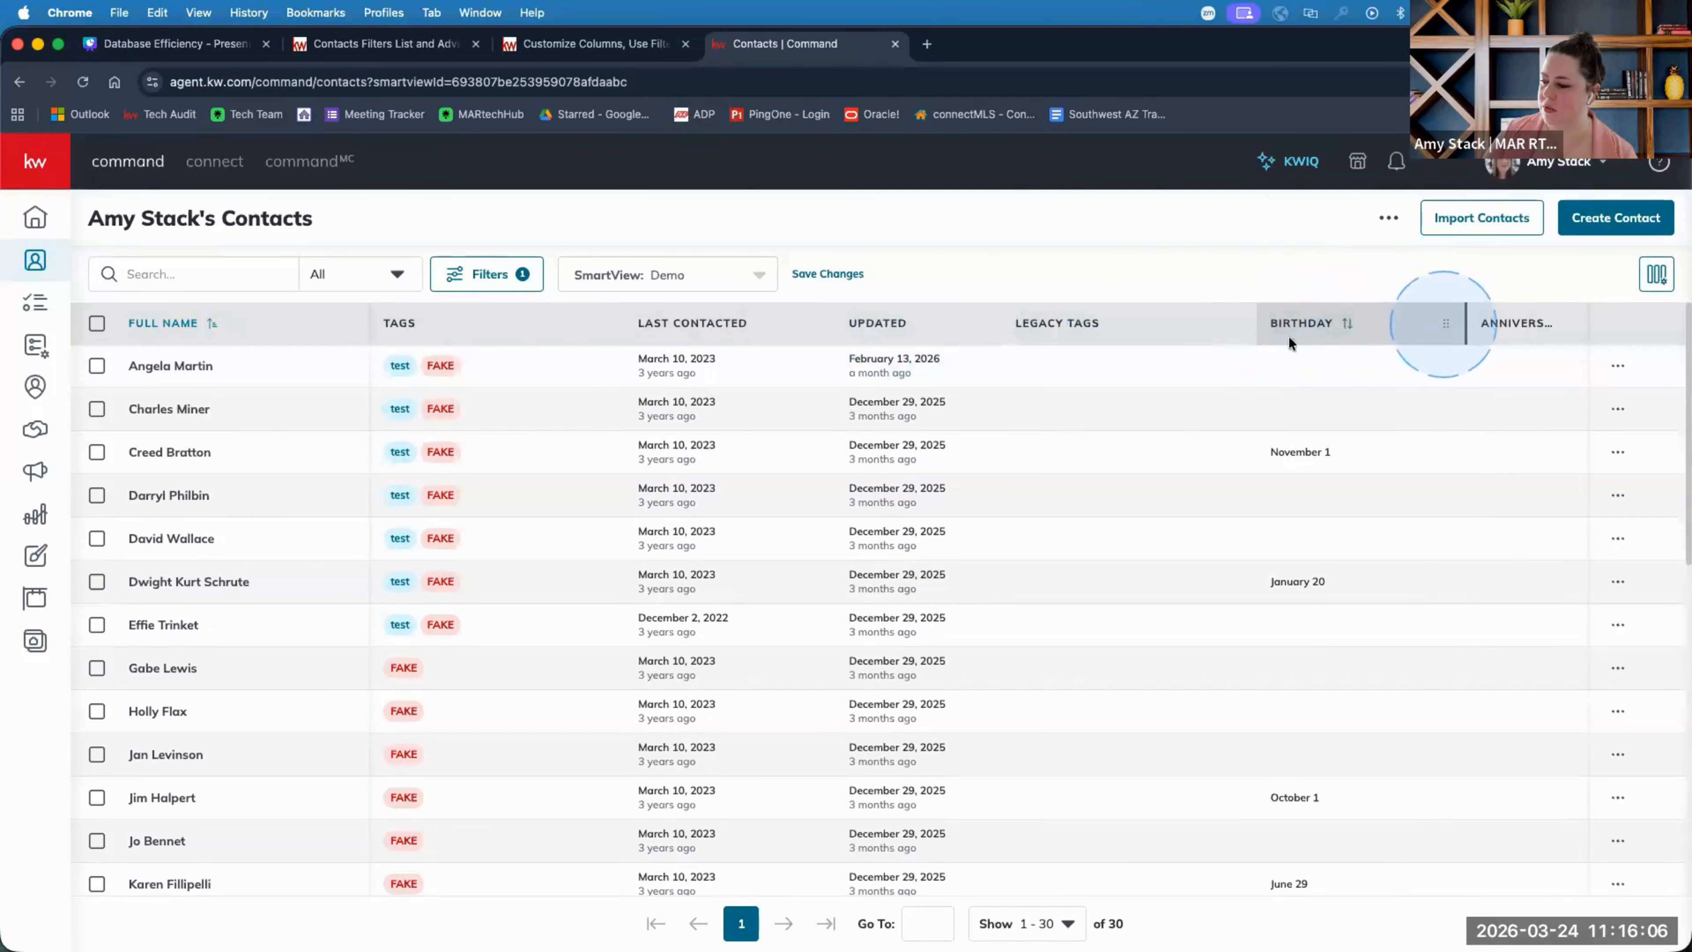
left_click_drag(1288, 343, 553, 338)
left_click_drag(607, 340, 600, 340)
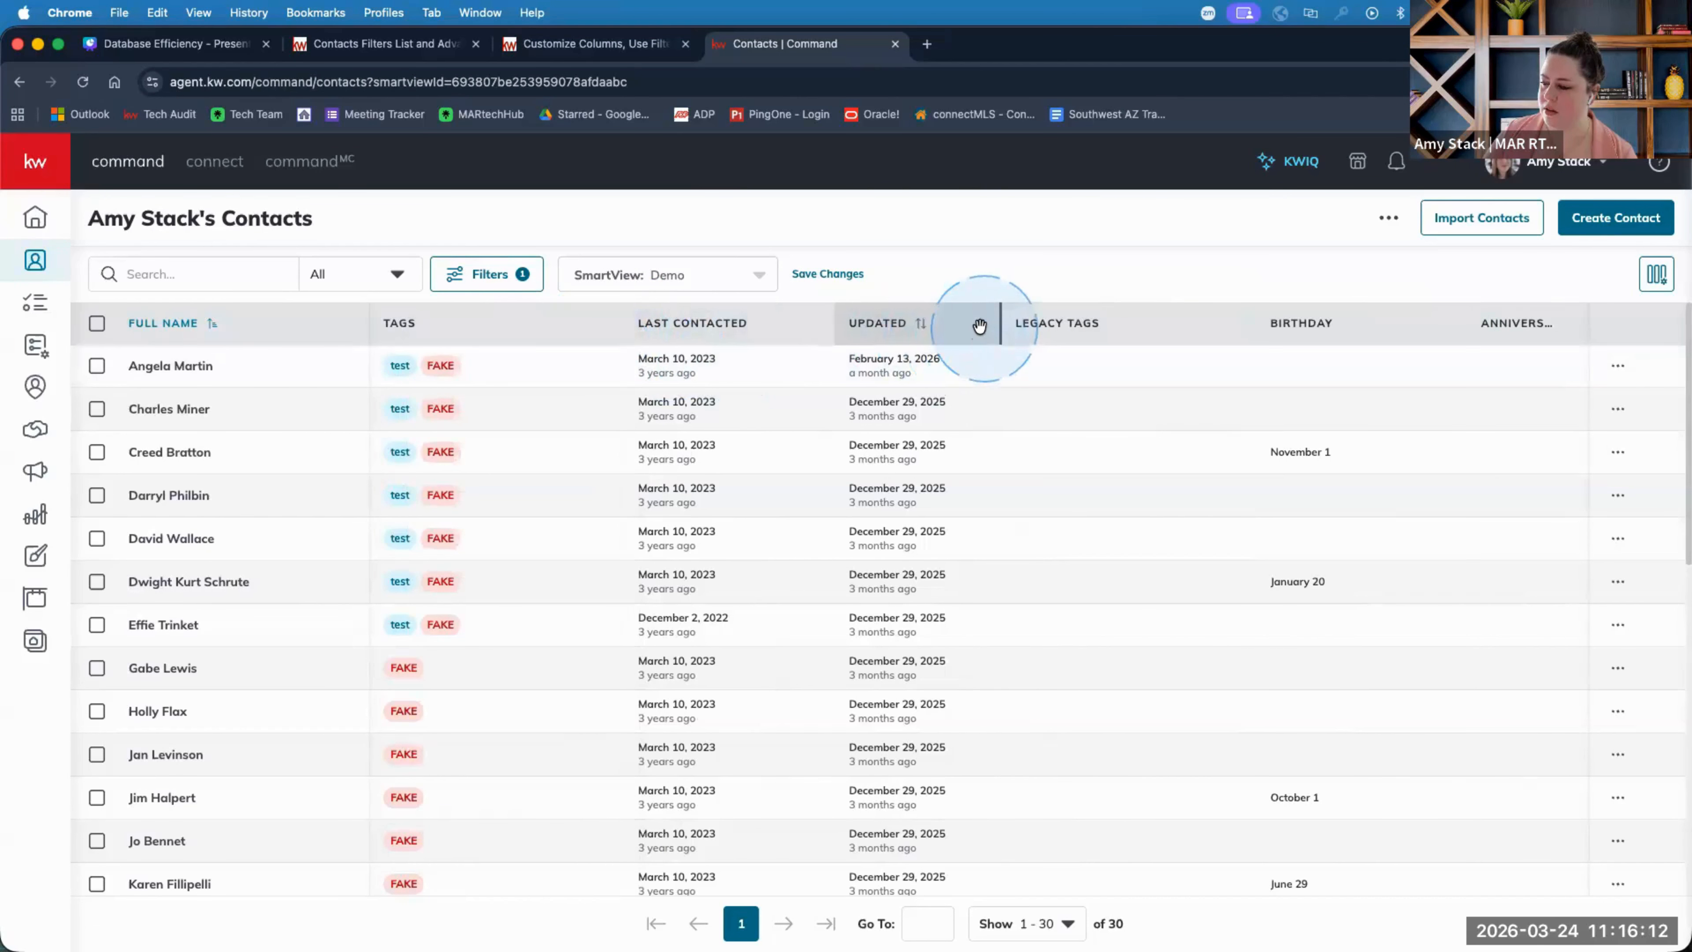
left_click_drag(853, 332, 986, 320)
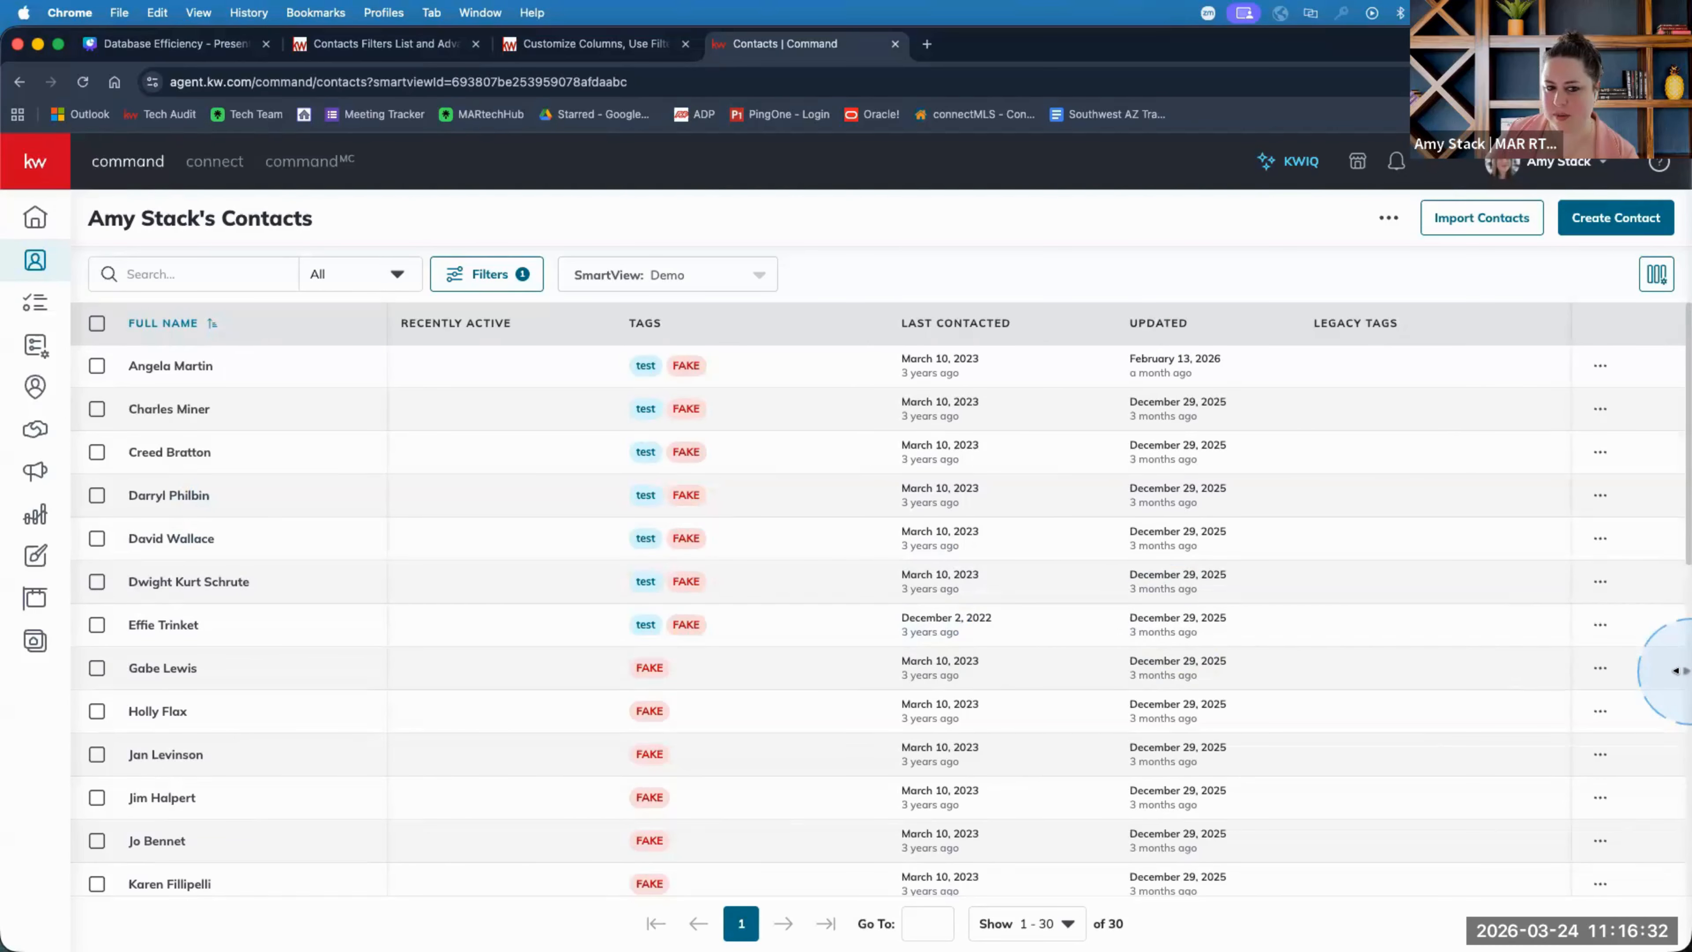
Show Birthday and Home Anniversary columns, then move Birthday to after Home Anniversary.
left_click(1671, 278)
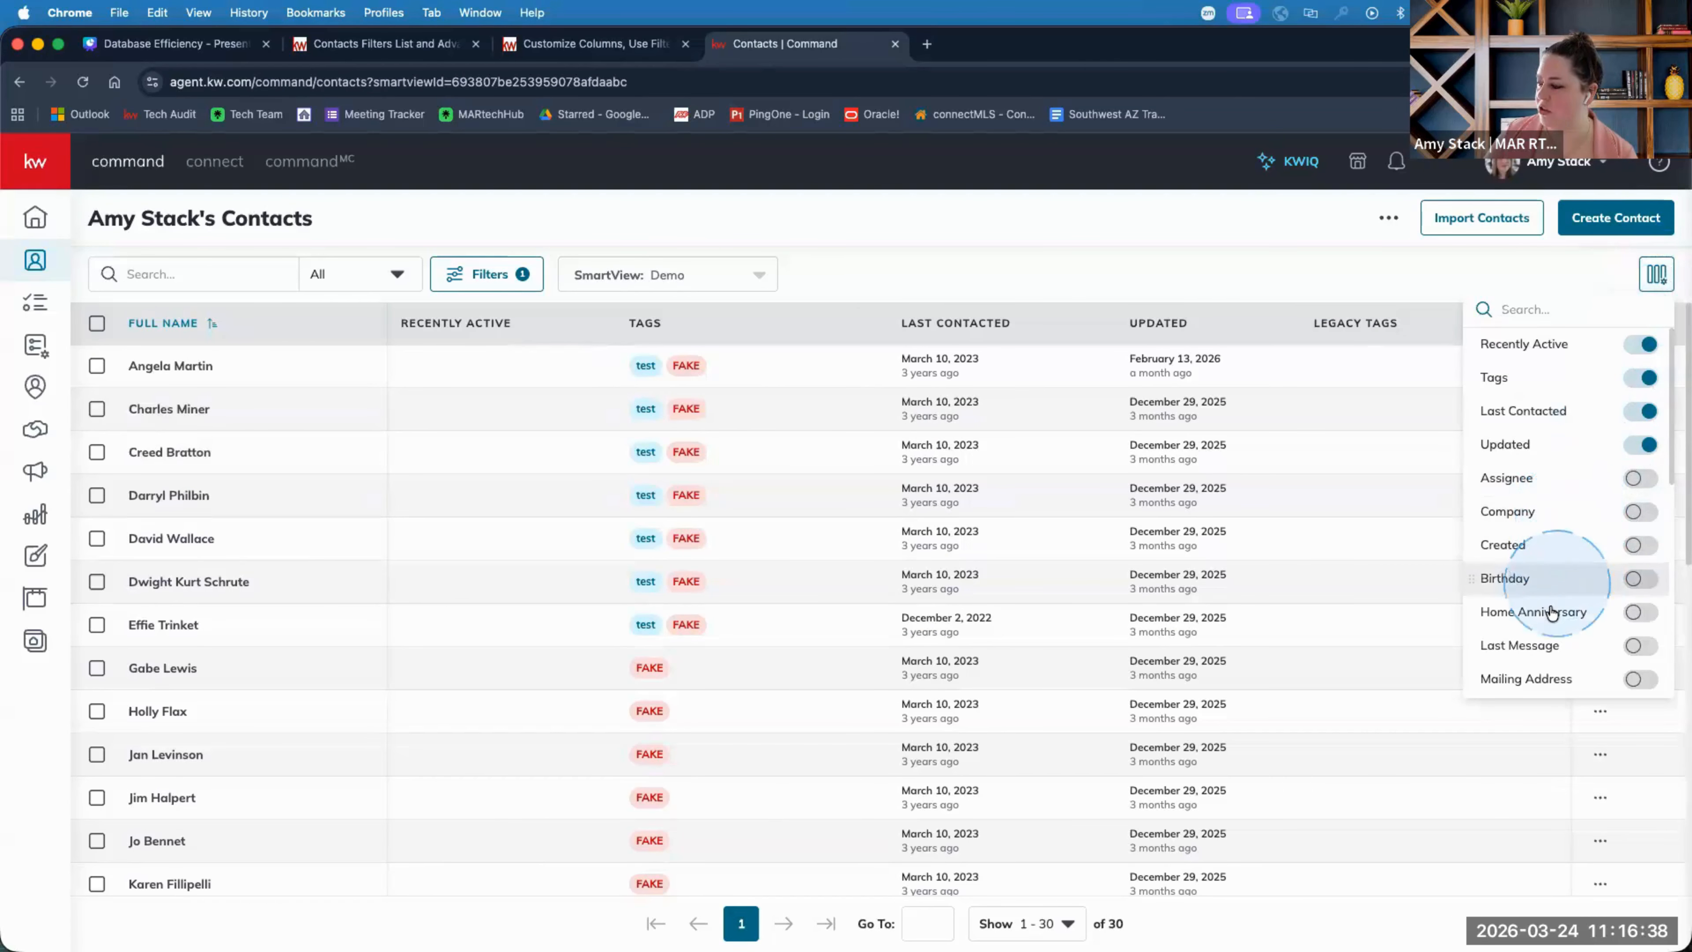
left_click(1644, 578)
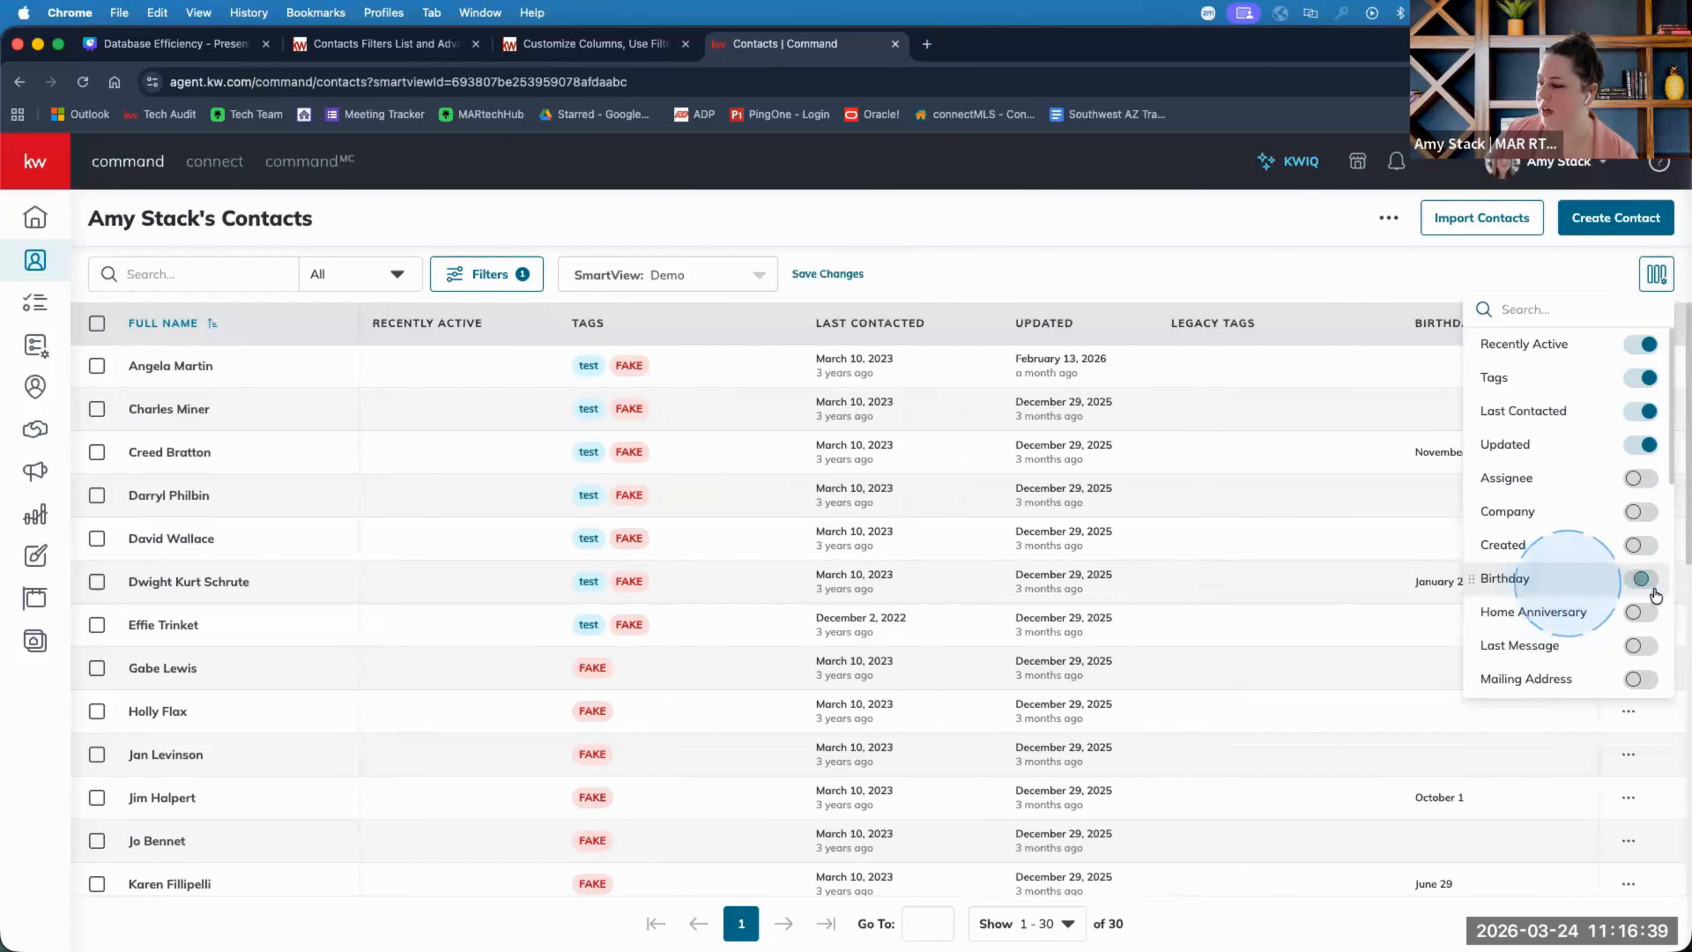
left_click(1643, 614)
left_click(1432, 323)
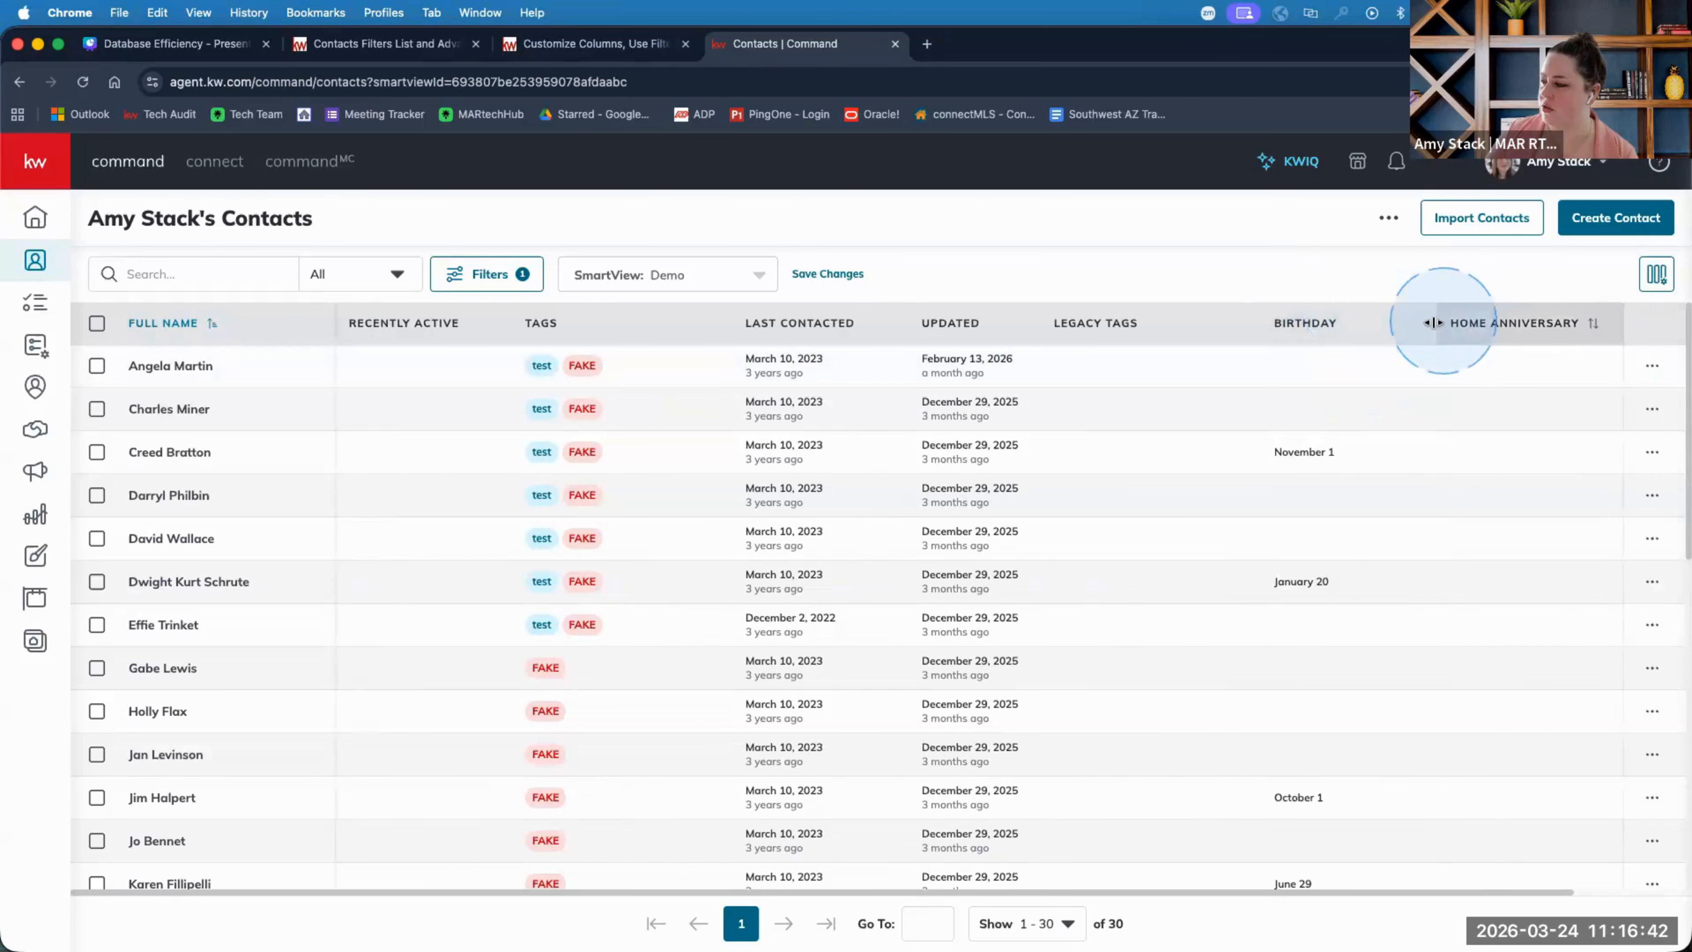
left_click_drag(1417, 321, 1090, 312)
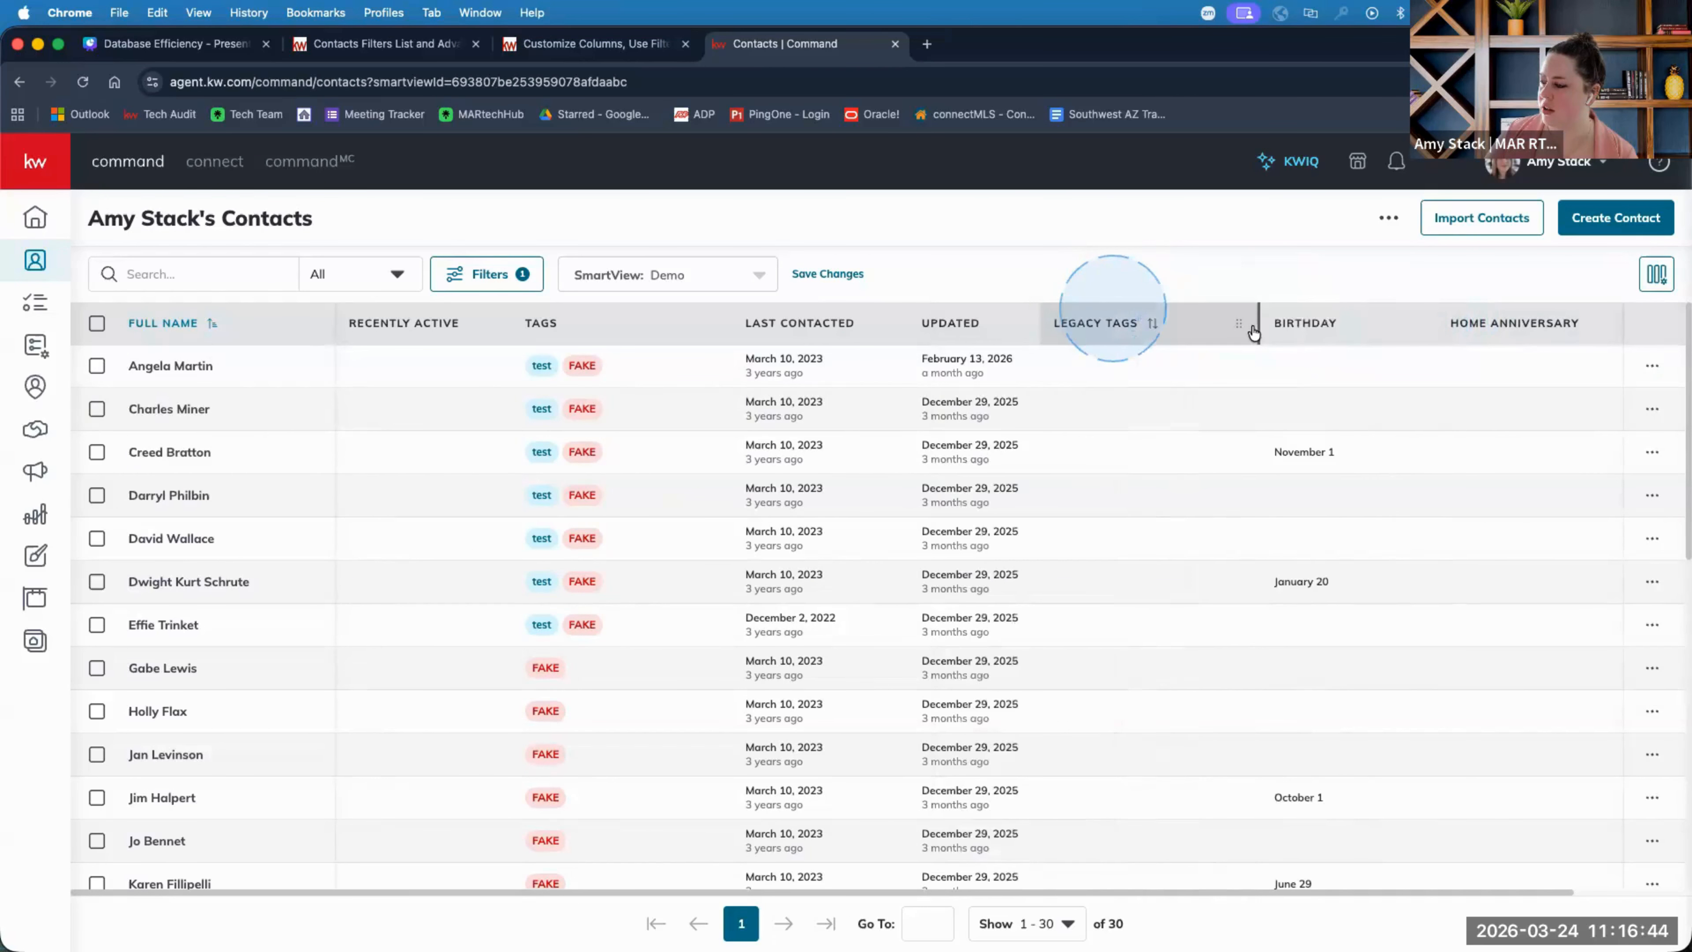
left_click_drag(1293, 326, 1572, 327)
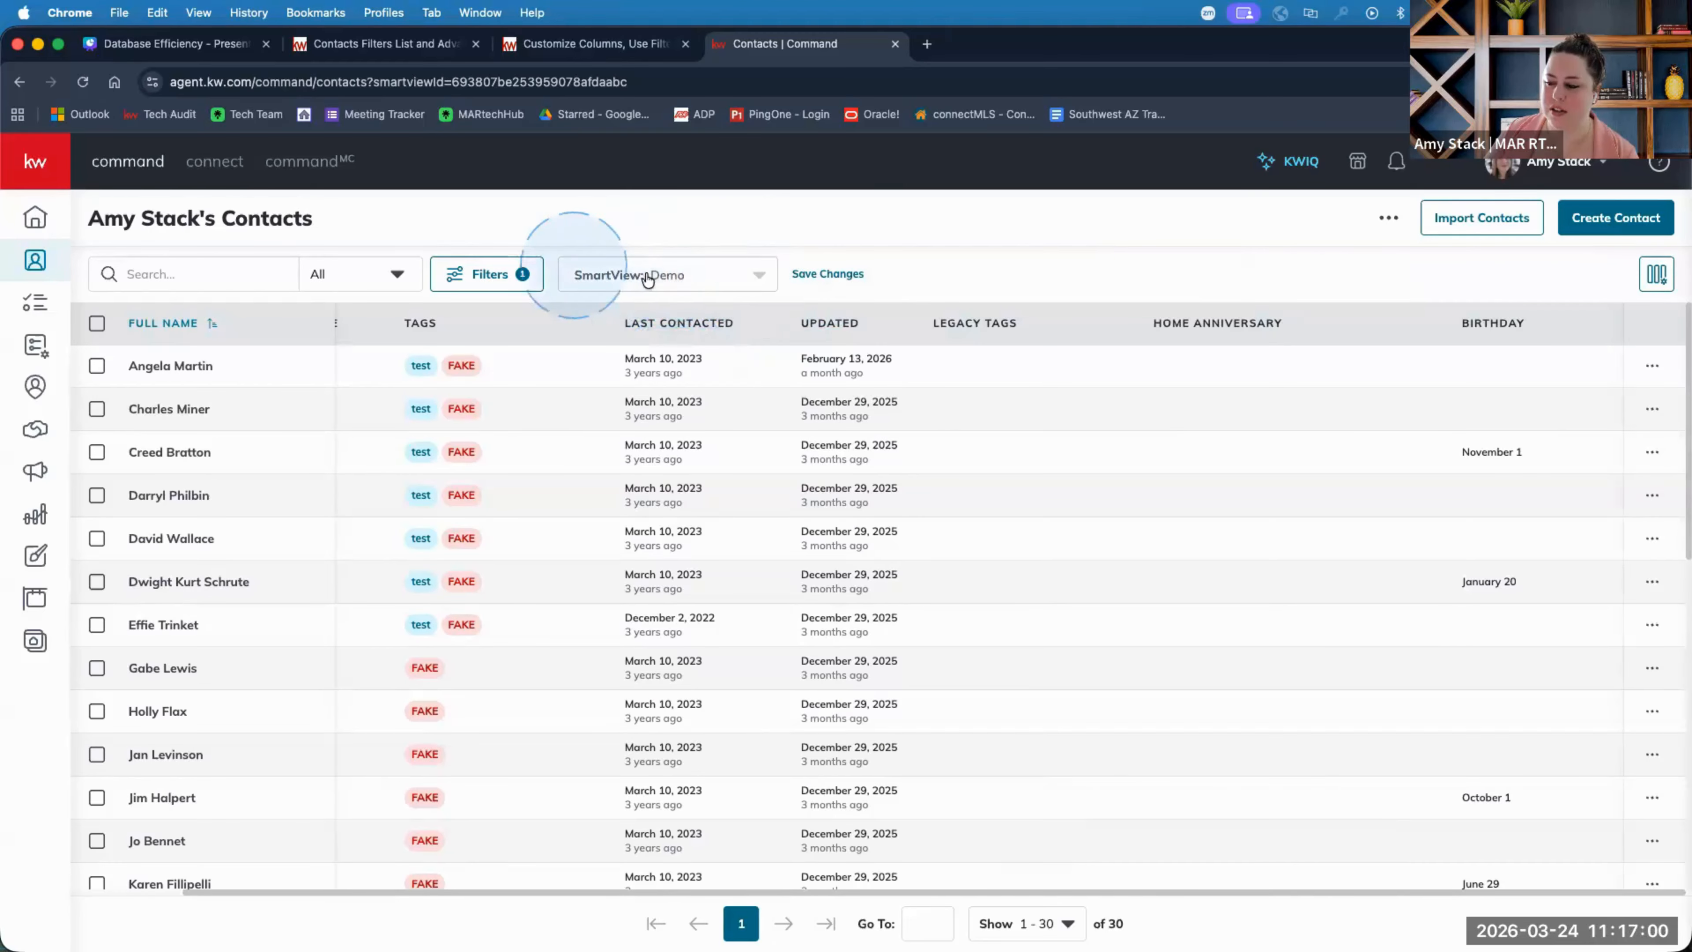
Start a new SmartView with Set As Default ticked, then cancel it without saving.
left_click(760, 280)
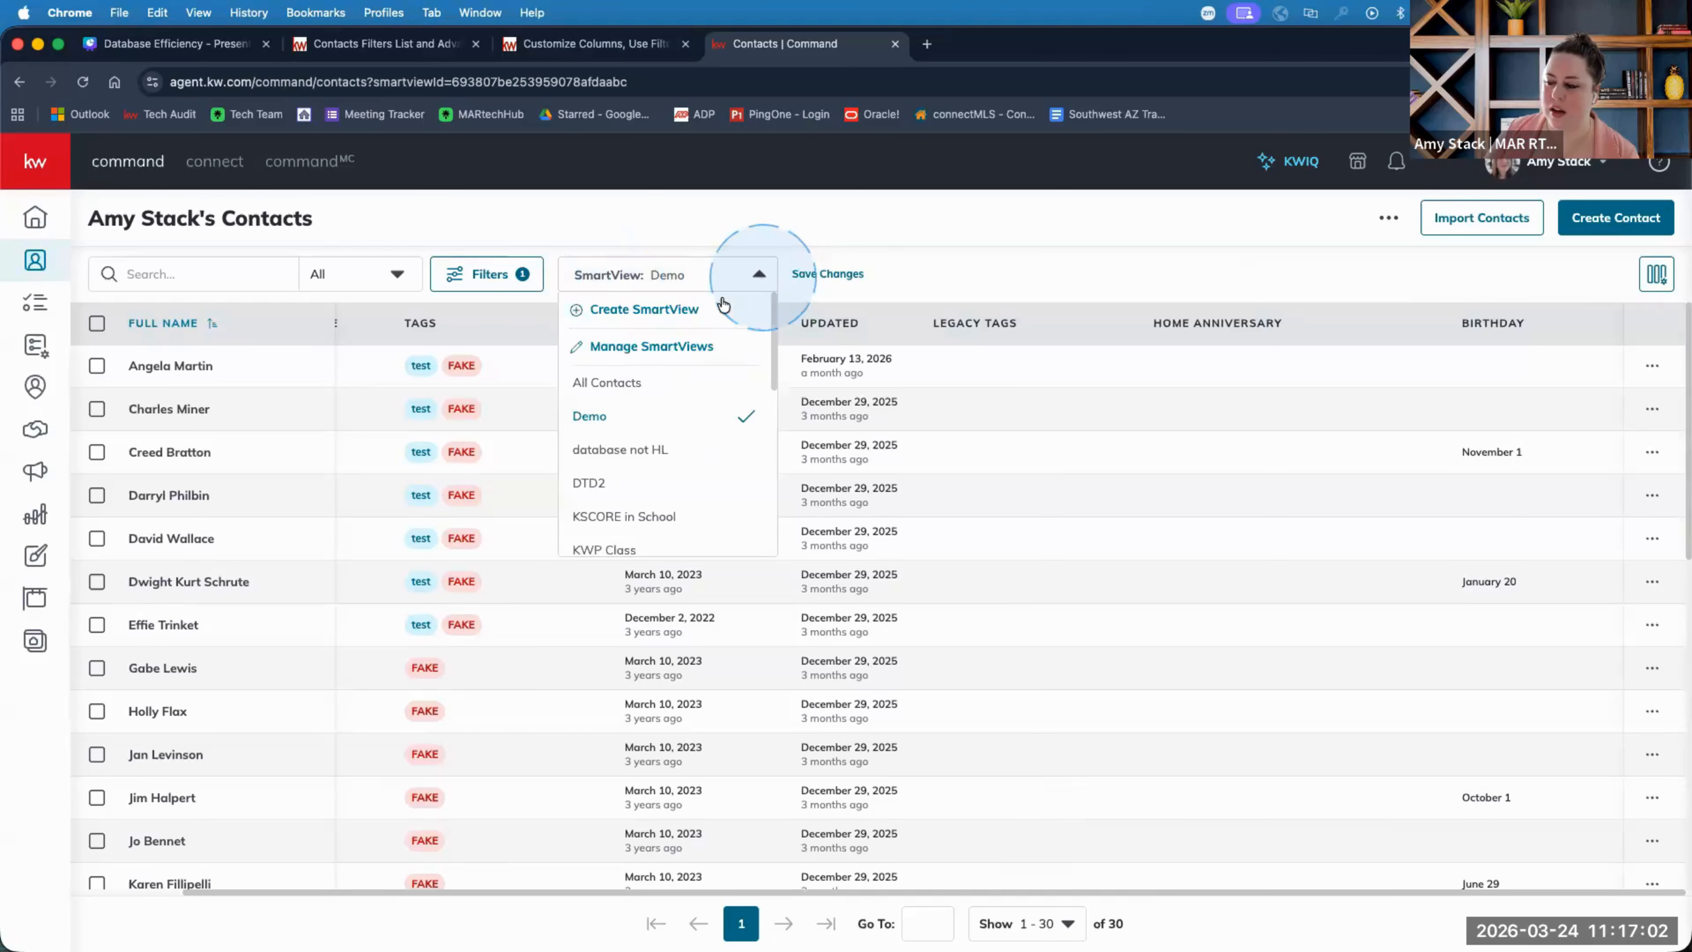
left_click(685, 312)
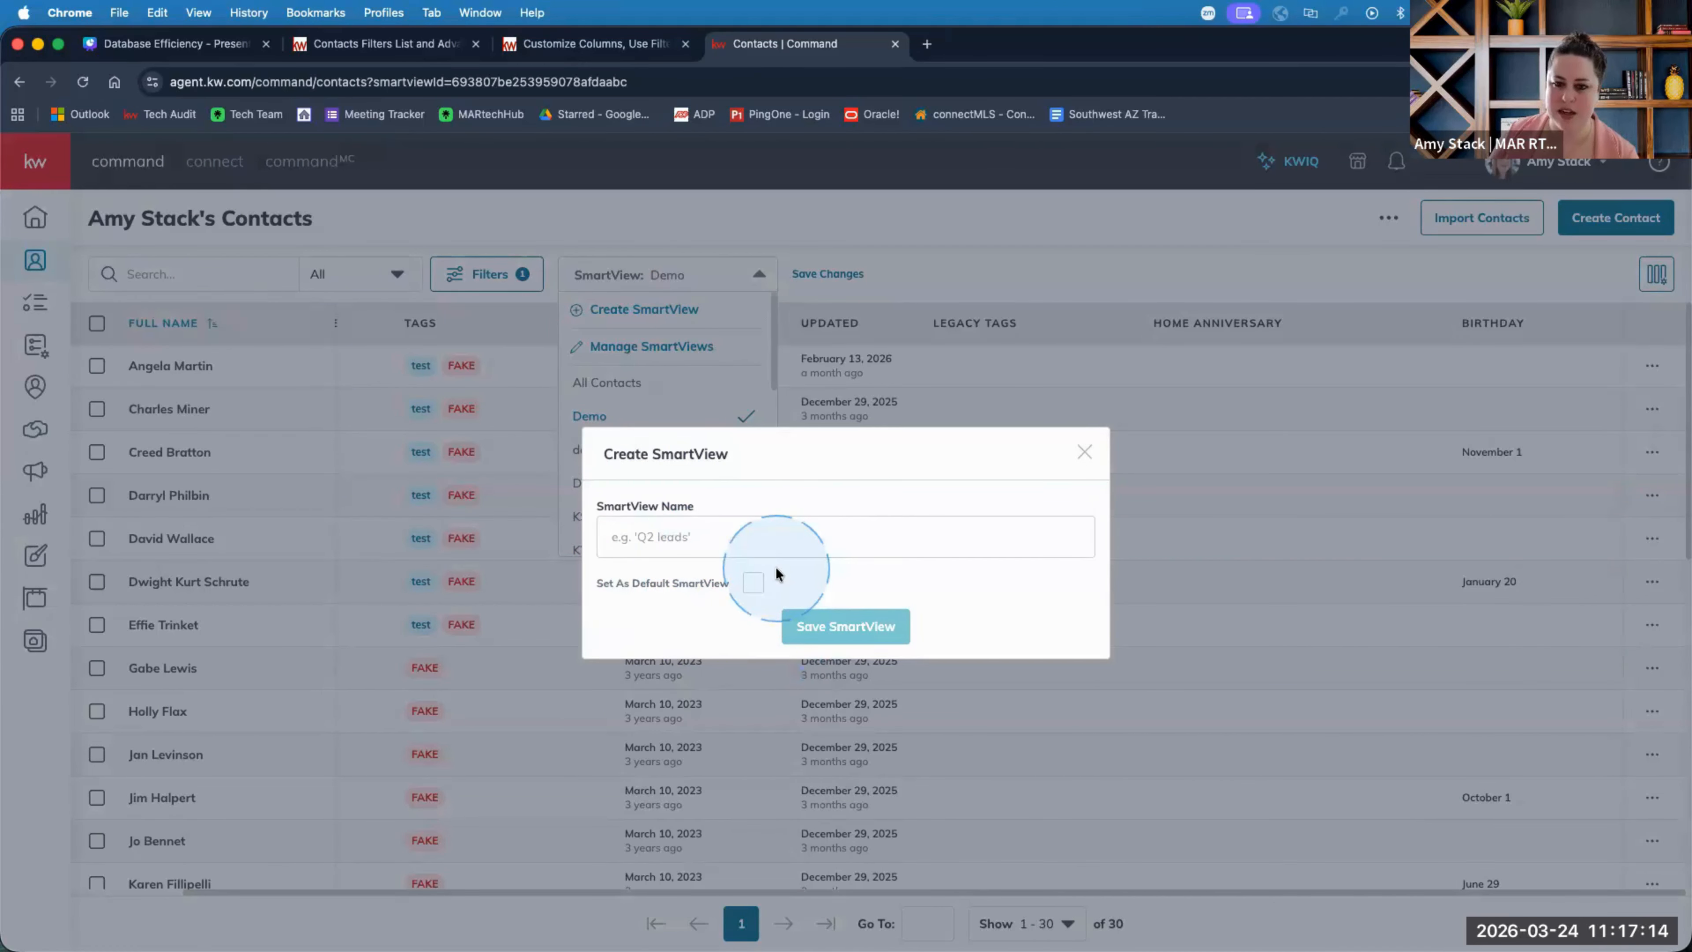
left_click(755, 584)
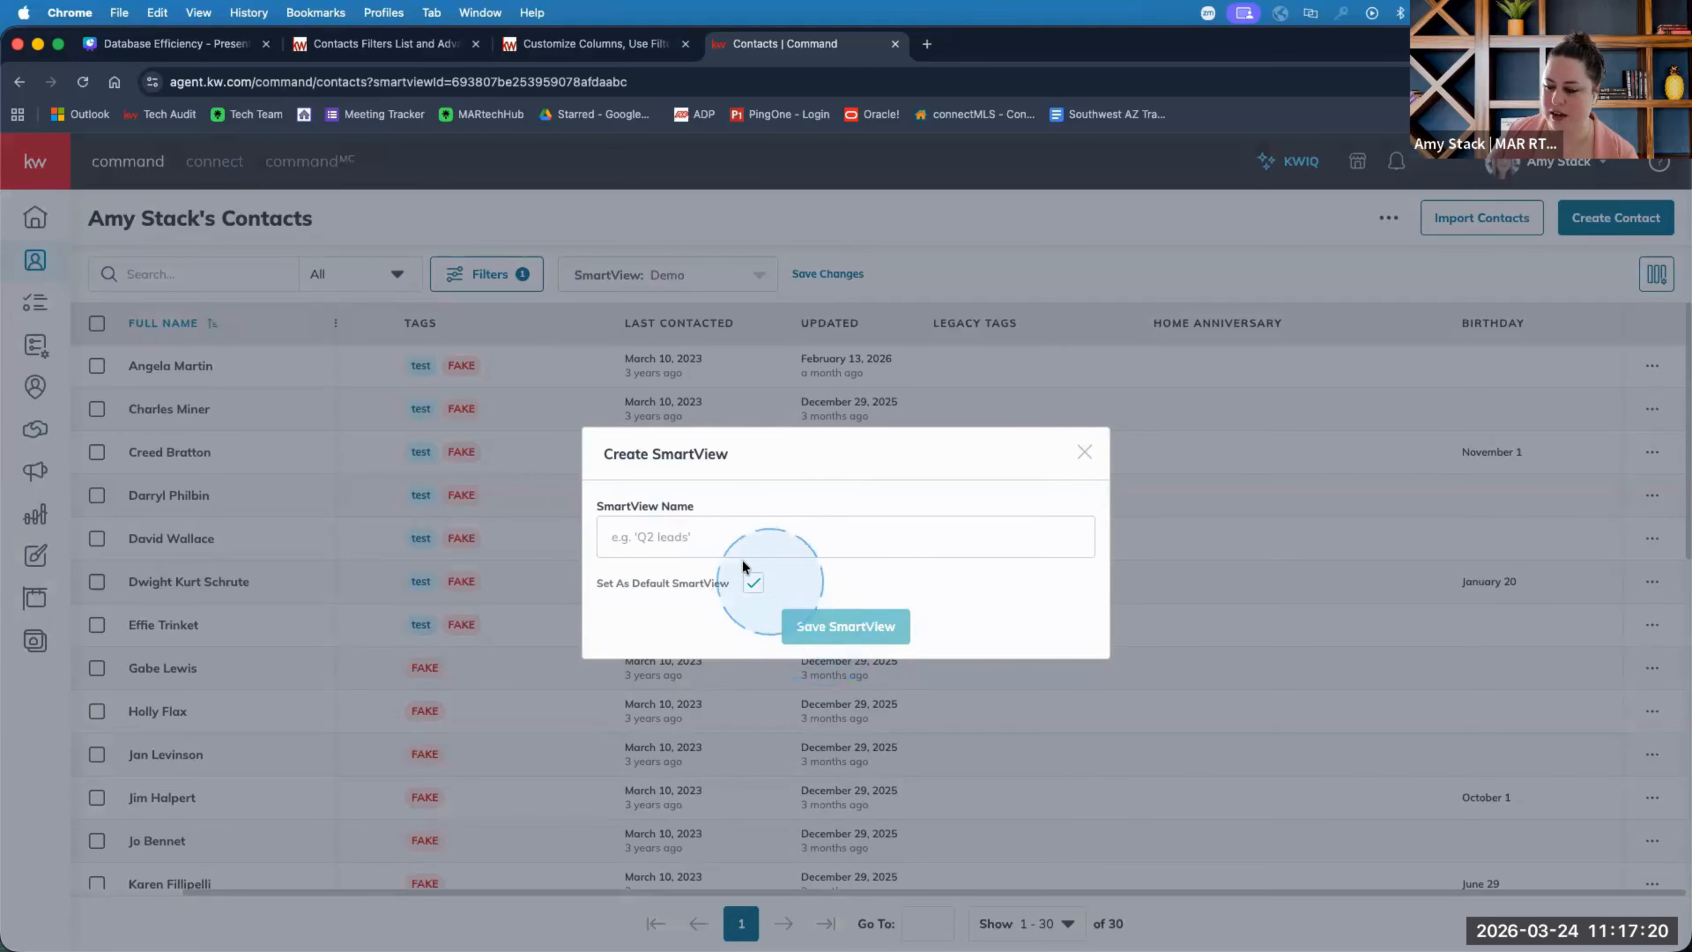
left_click(1085, 452)
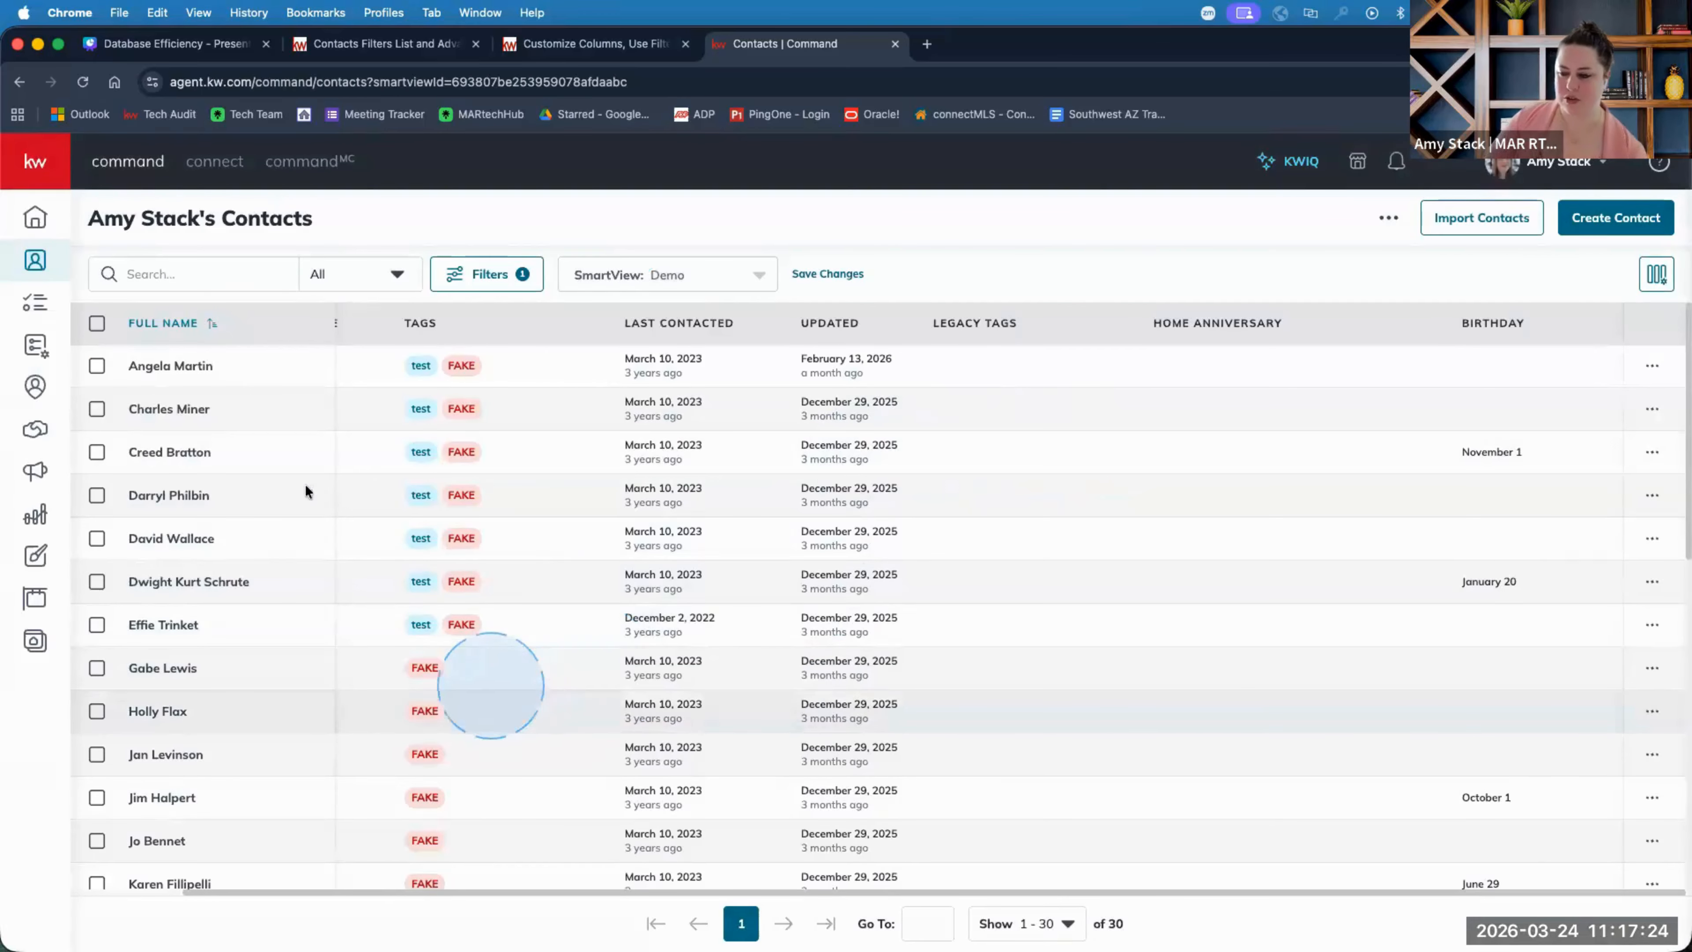
Hide the Home Anniversary and Birthday columns, then turn Birthday back on.
left_click(1656, 274)
left_click(1642, 479)
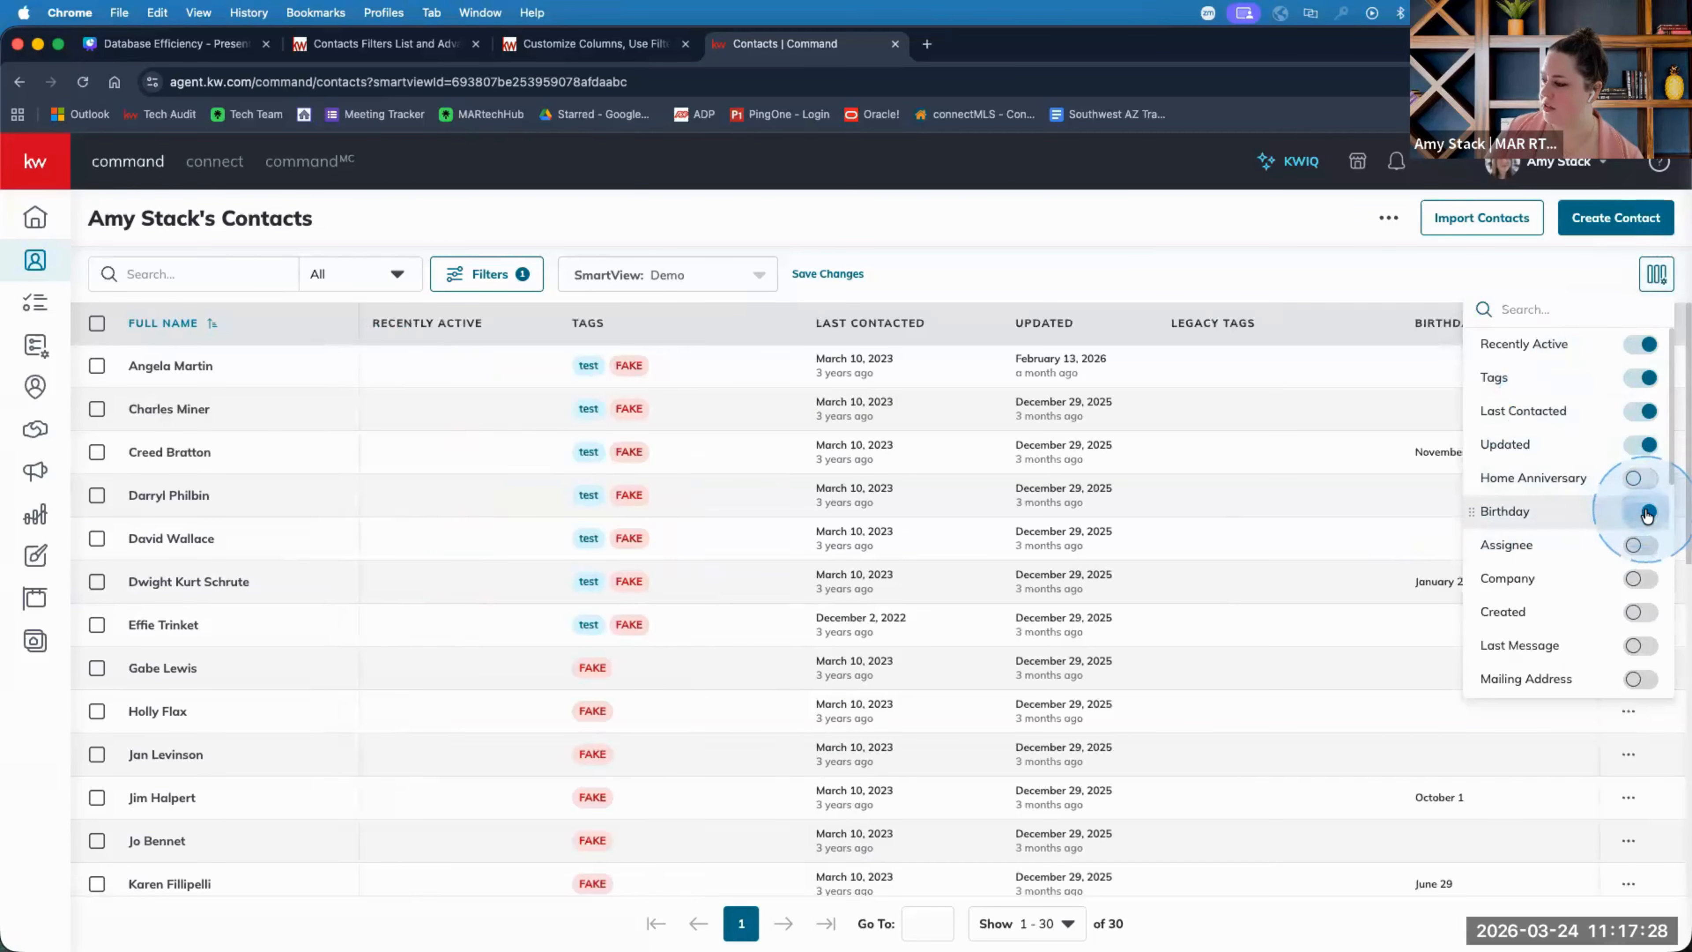
left_click(1648, 512)
left_click(1342, 267)
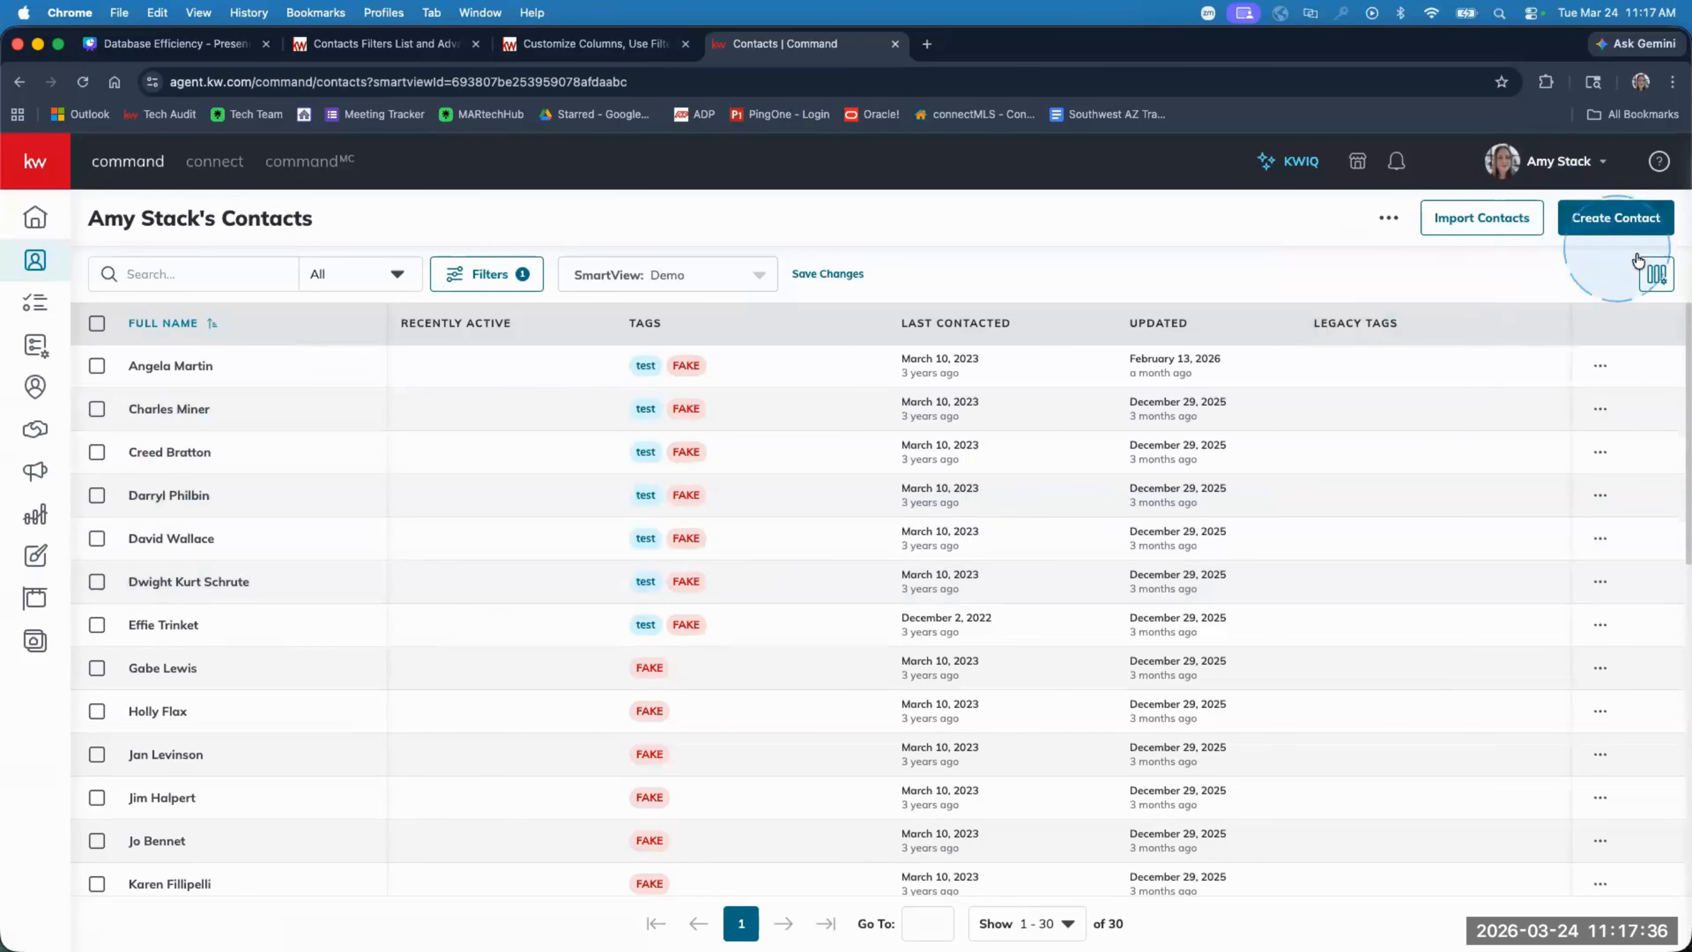
left_click(1656, 274)
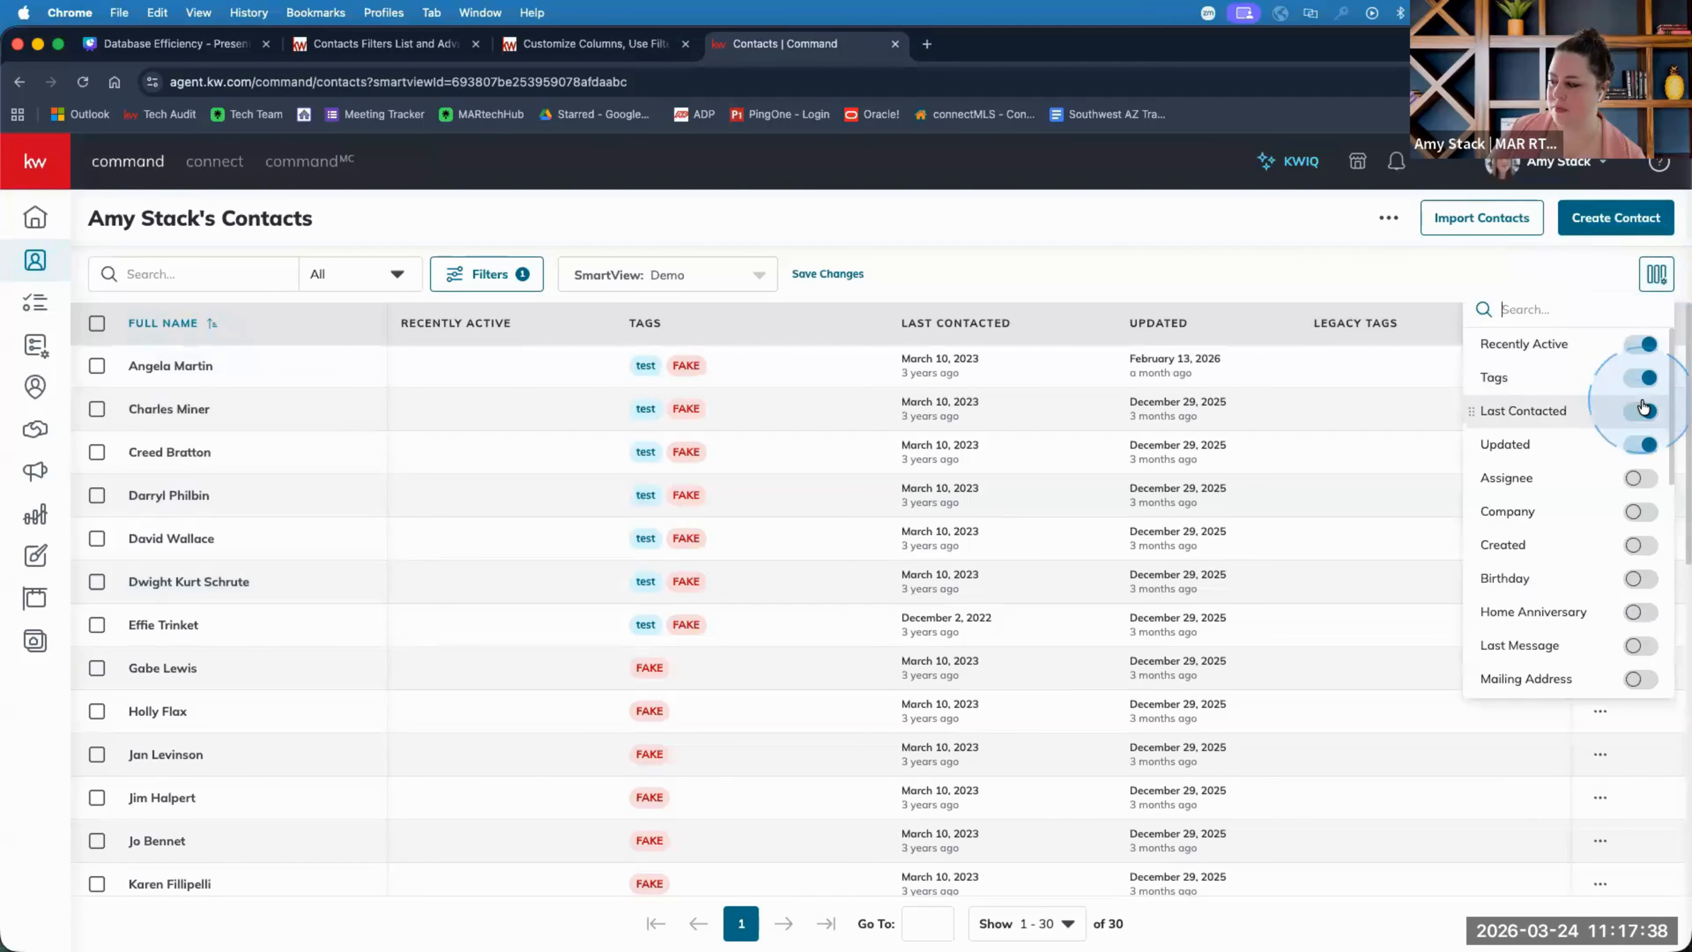
scroll(1573, 584, "down", 1)
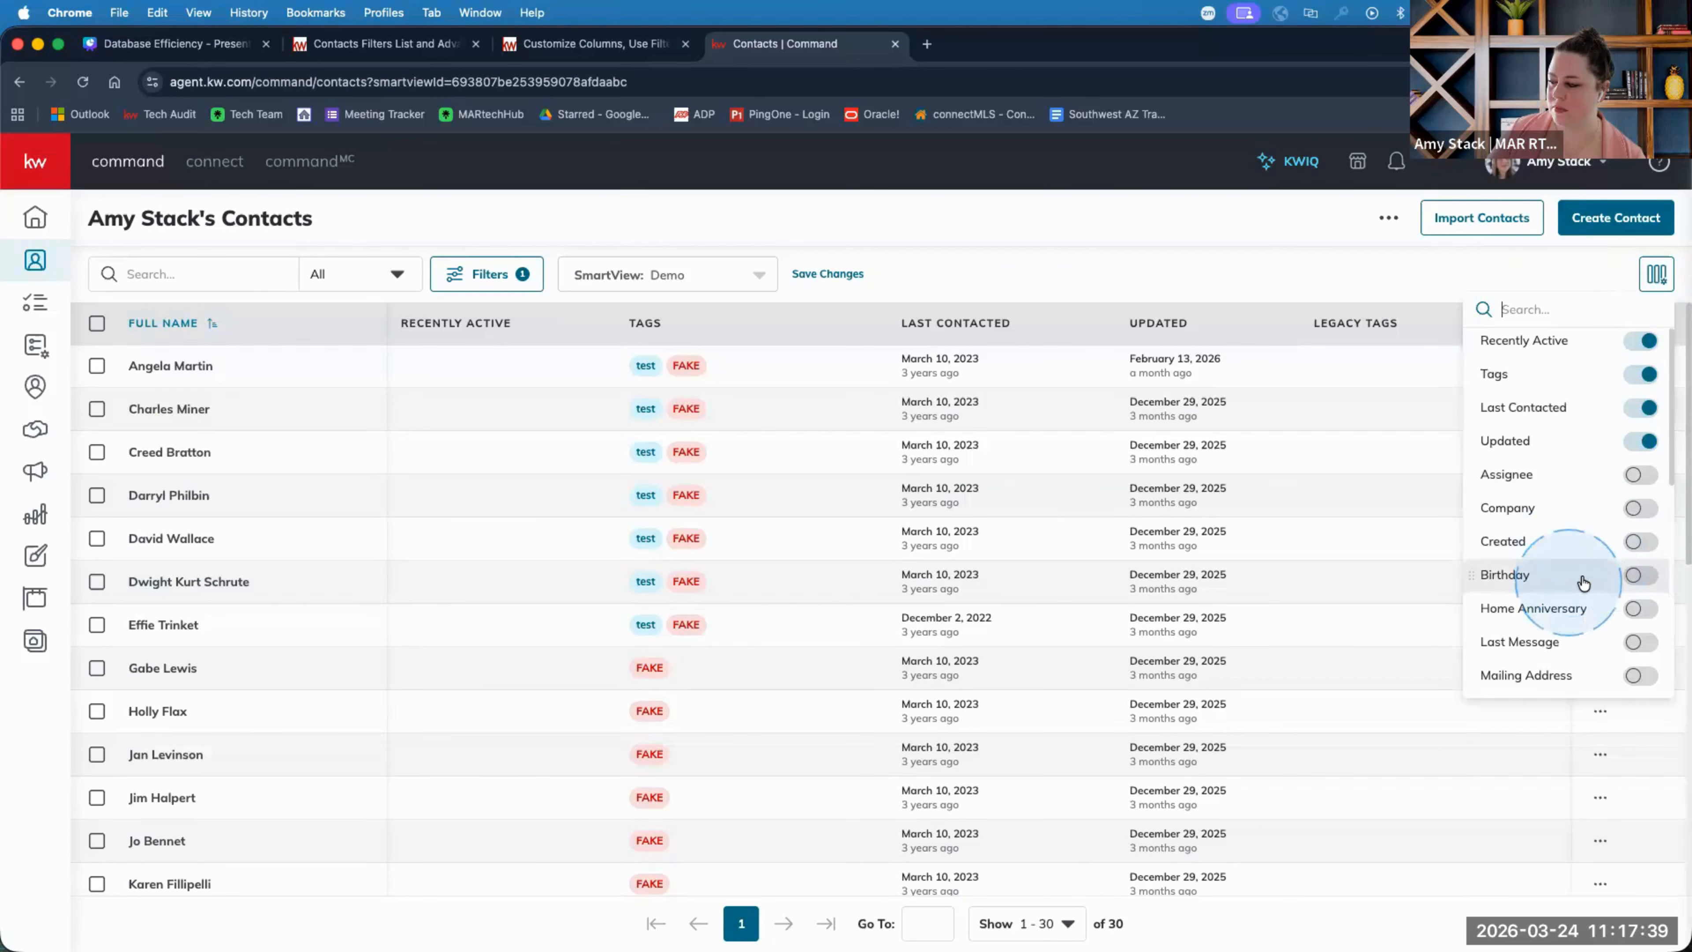
left_click(1636, 577)
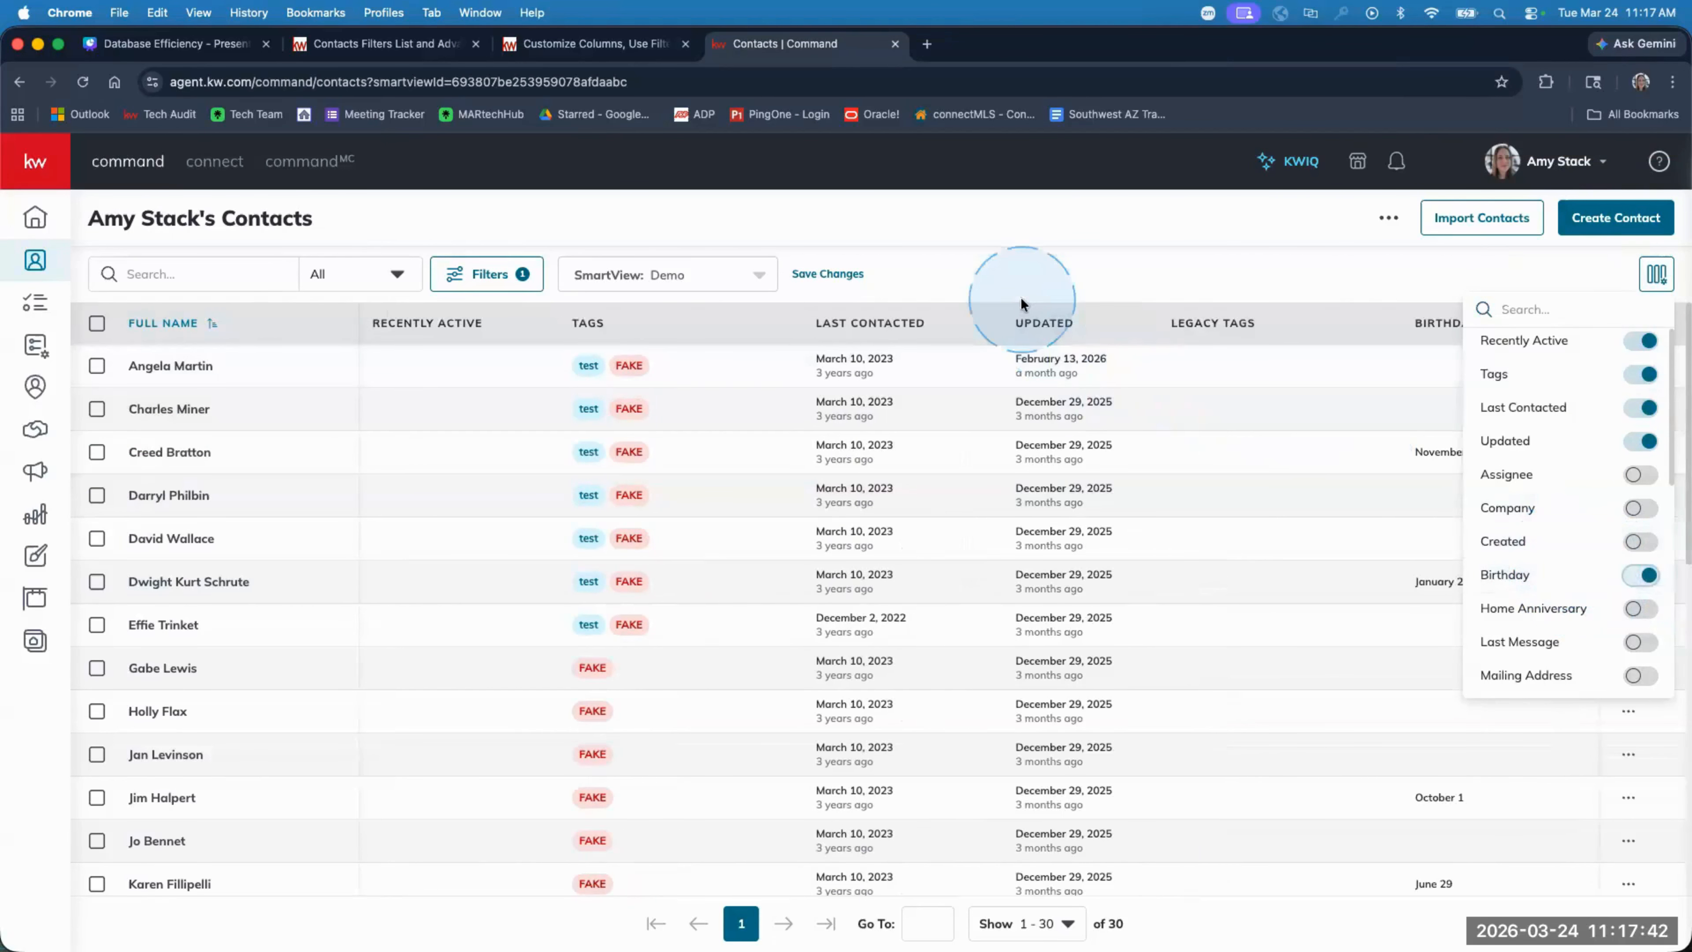
left_click(963, 282)
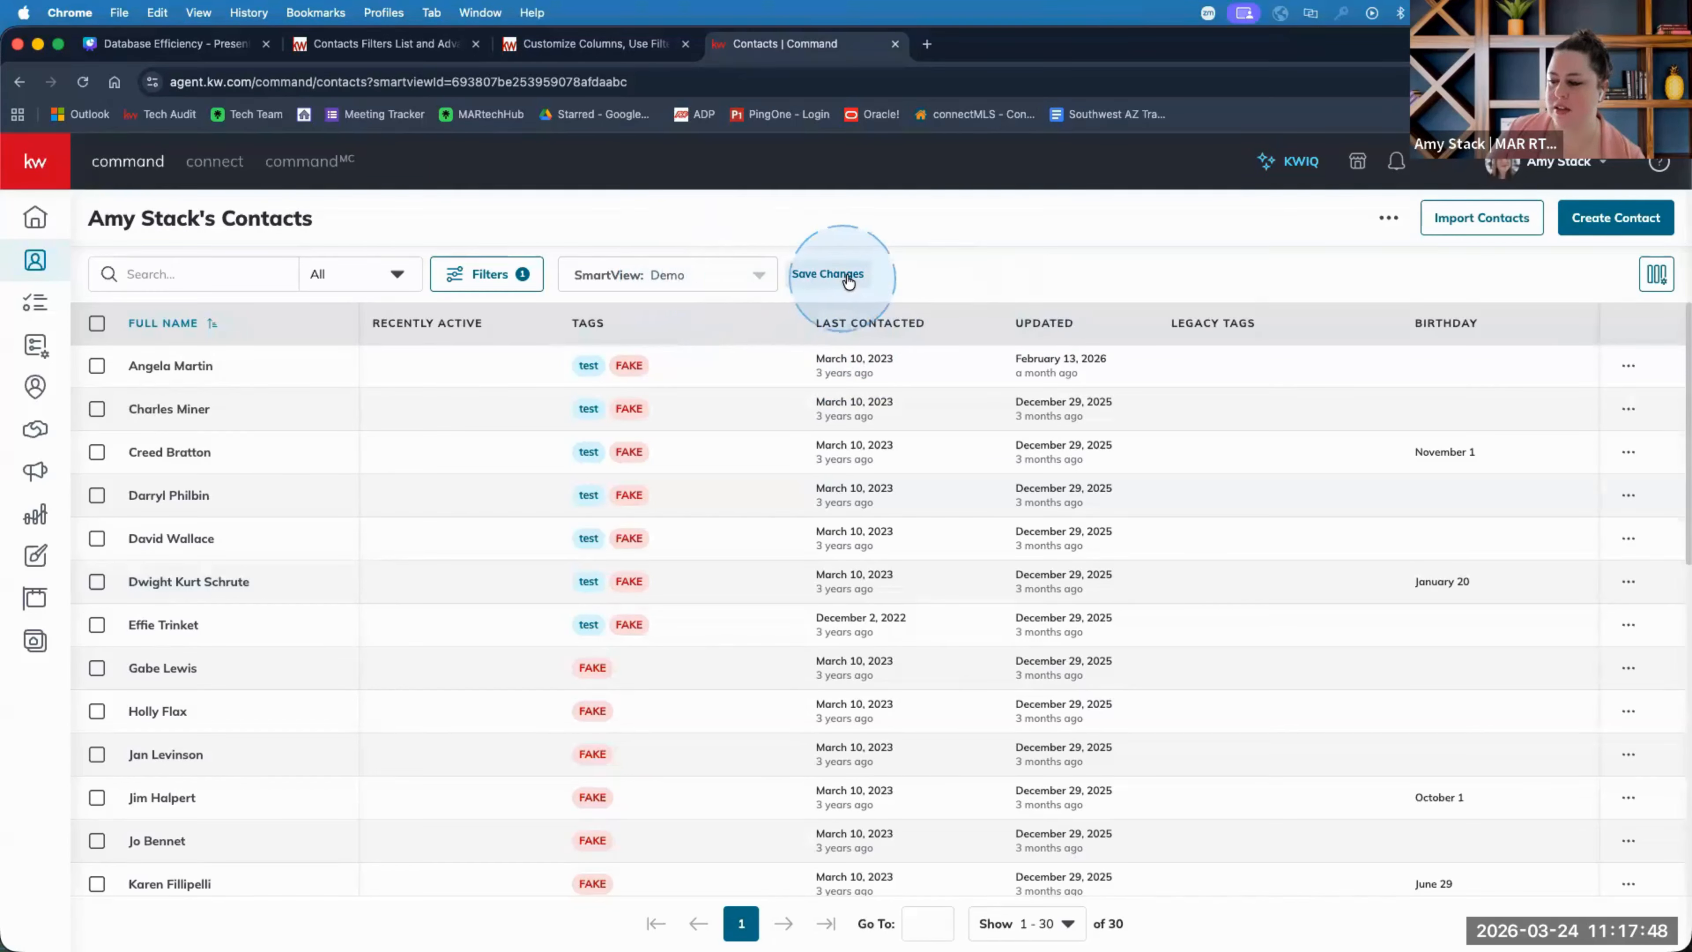
Browse the list of saved SmartViews.
left_click(759, 274)
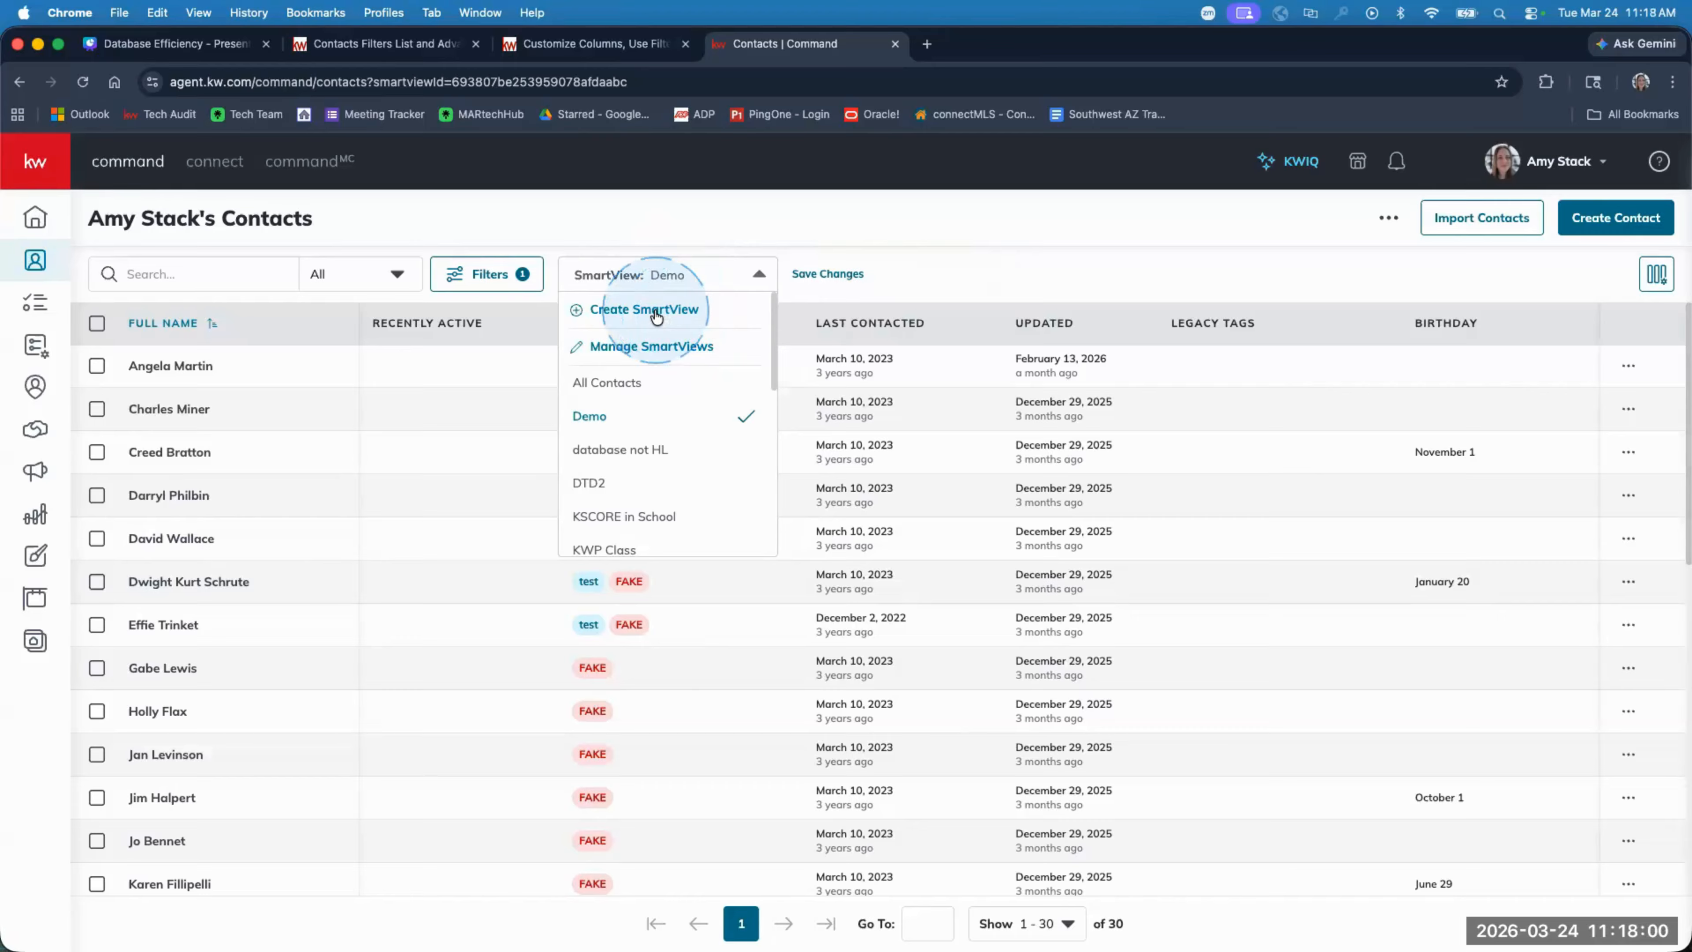
left_click(932, 277)
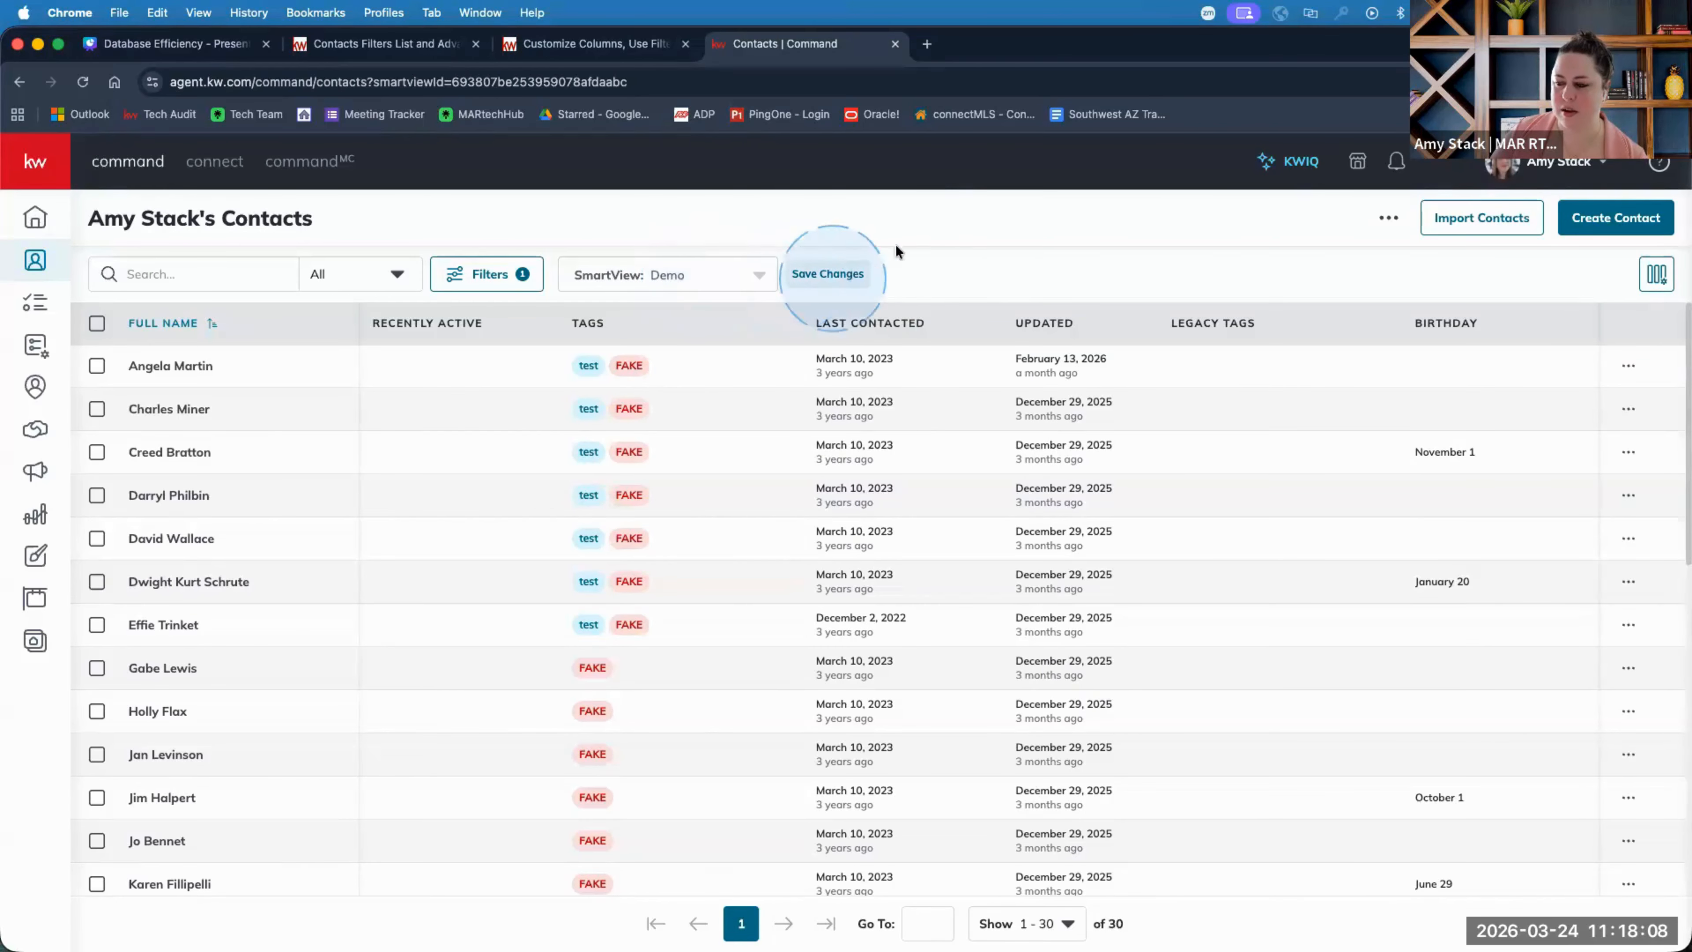
left_click(759, 279)
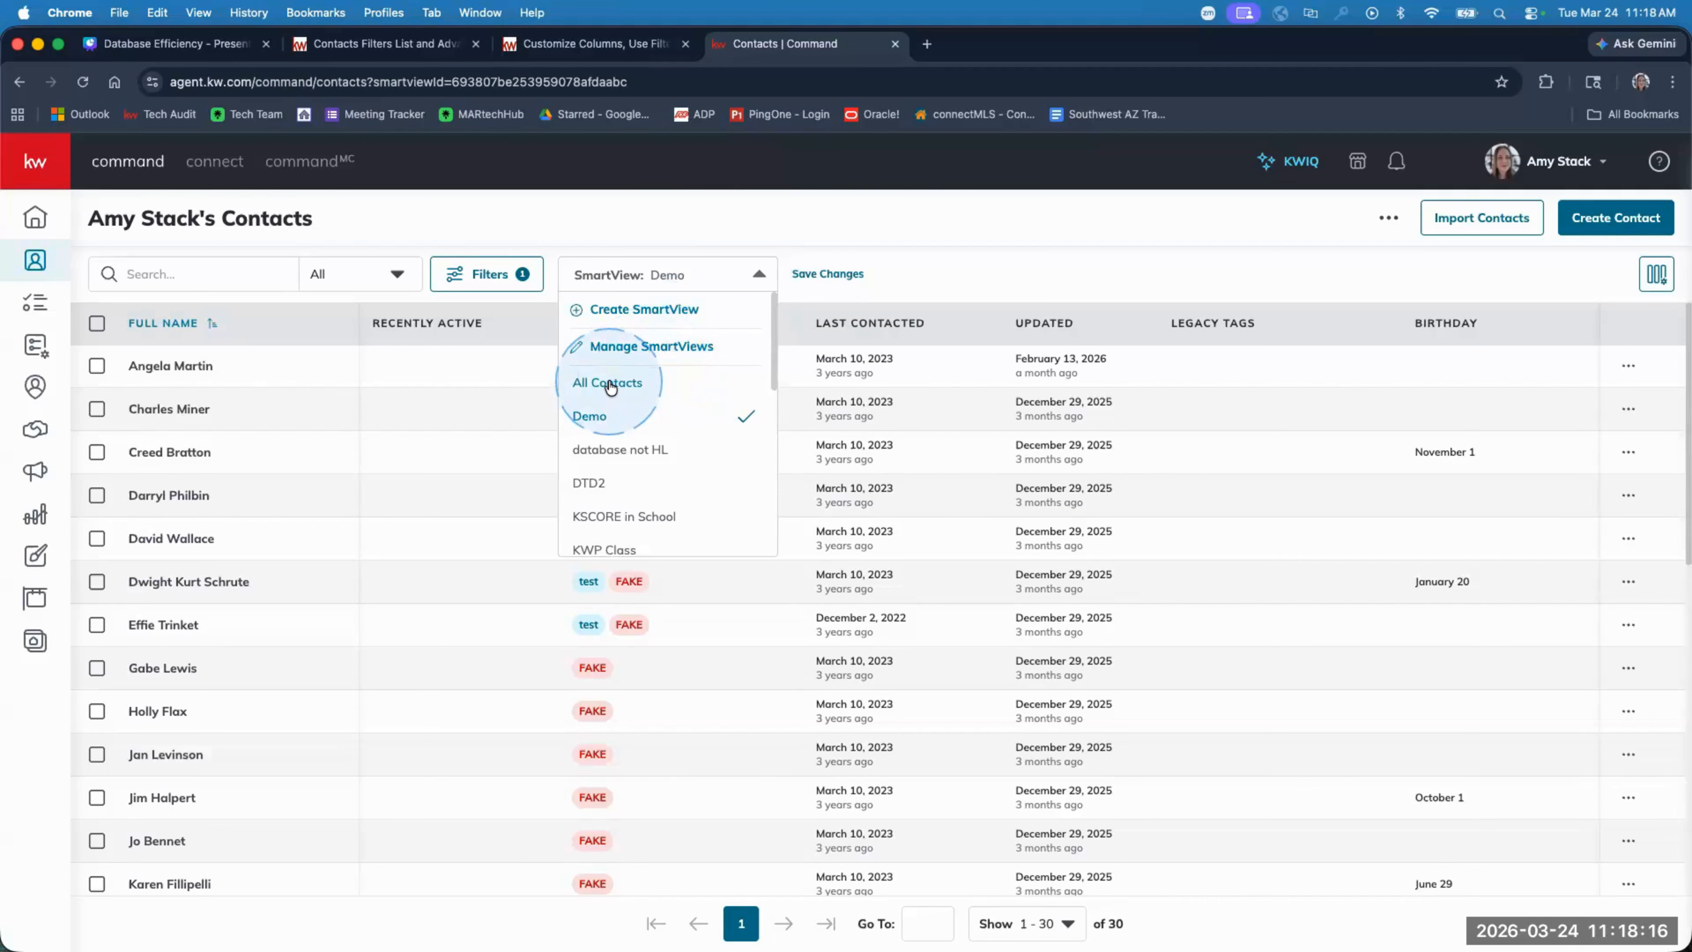
left_click(967, 267)
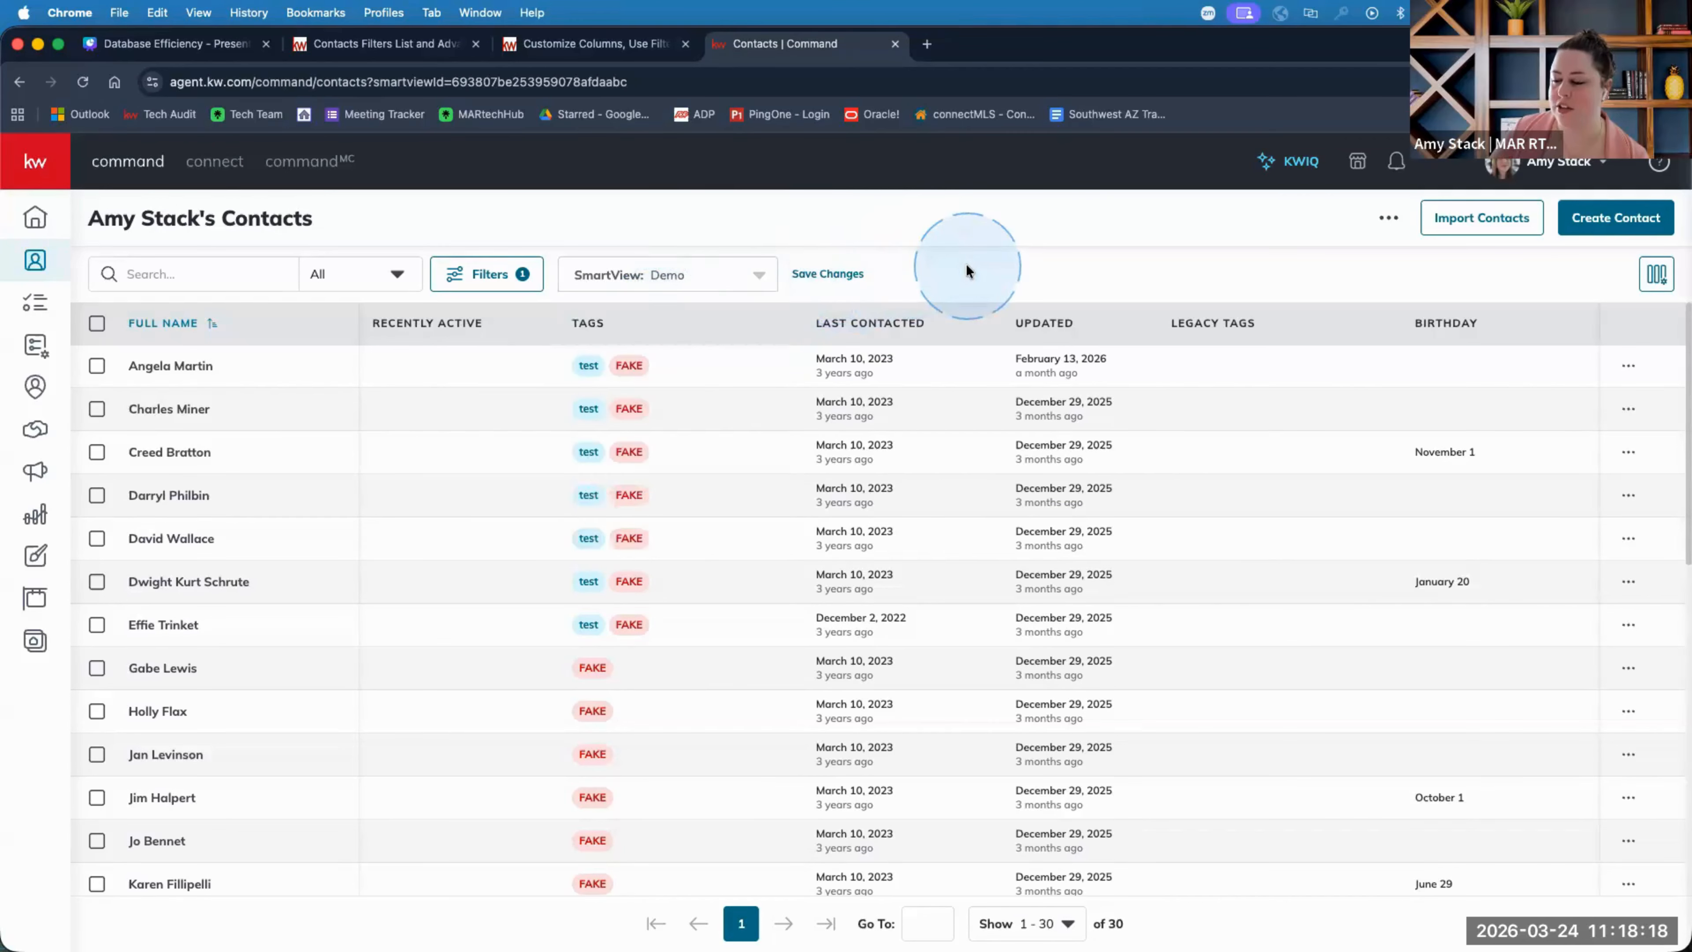
left_click(733, 279)
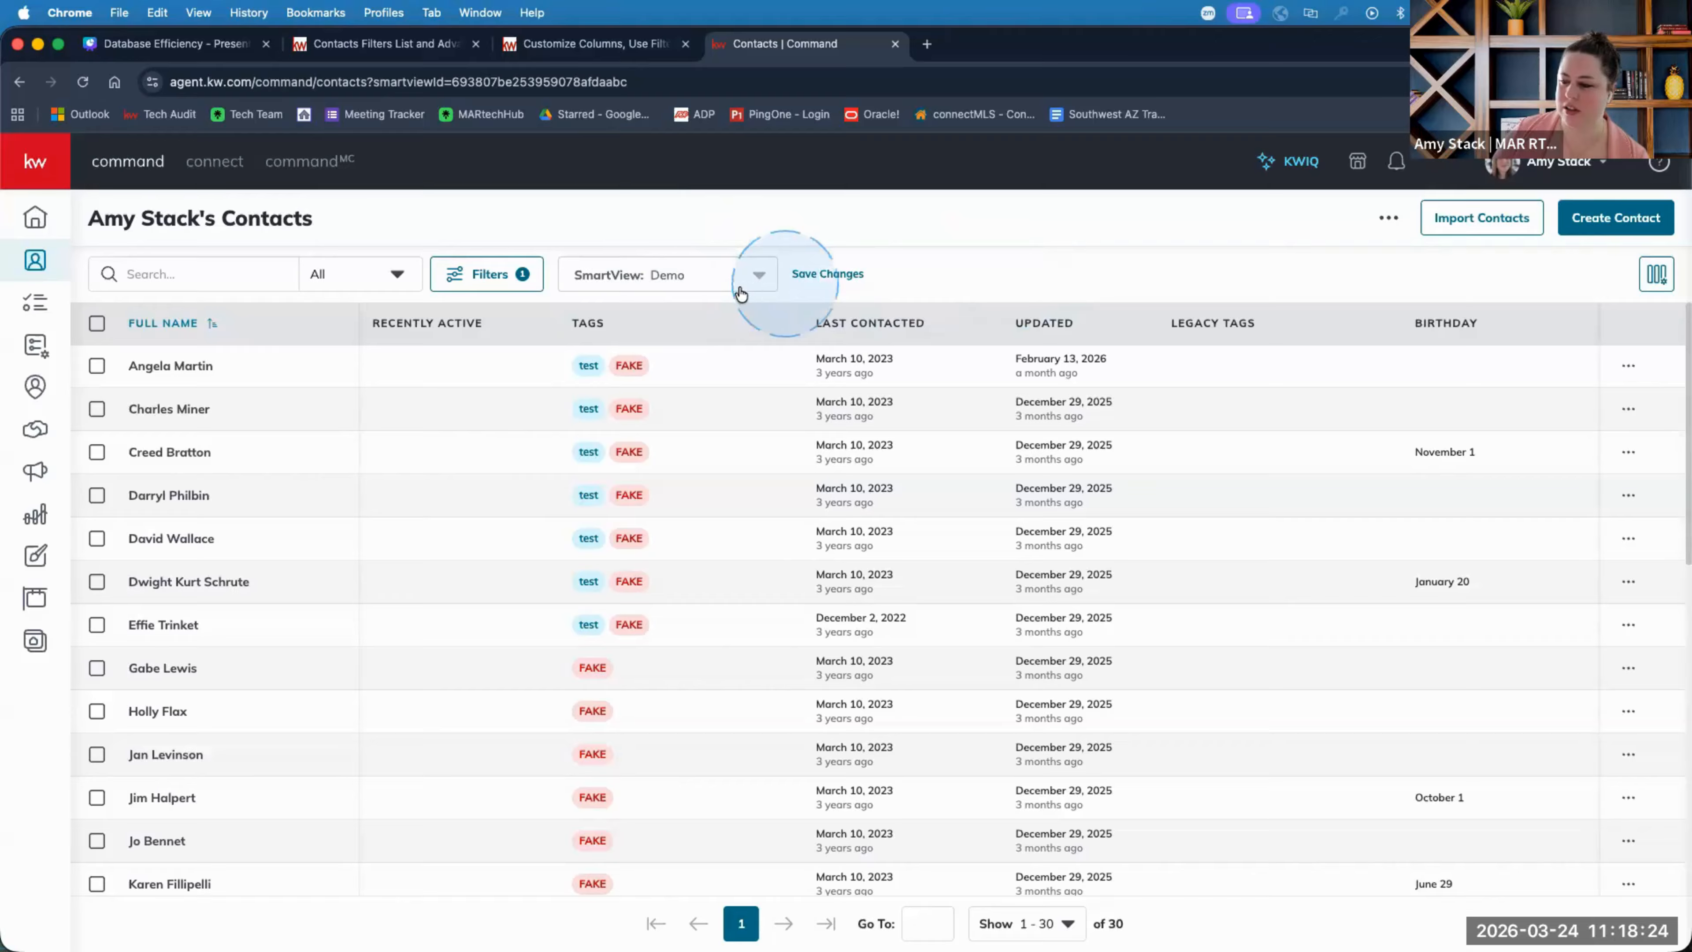
left_click(763, 279)
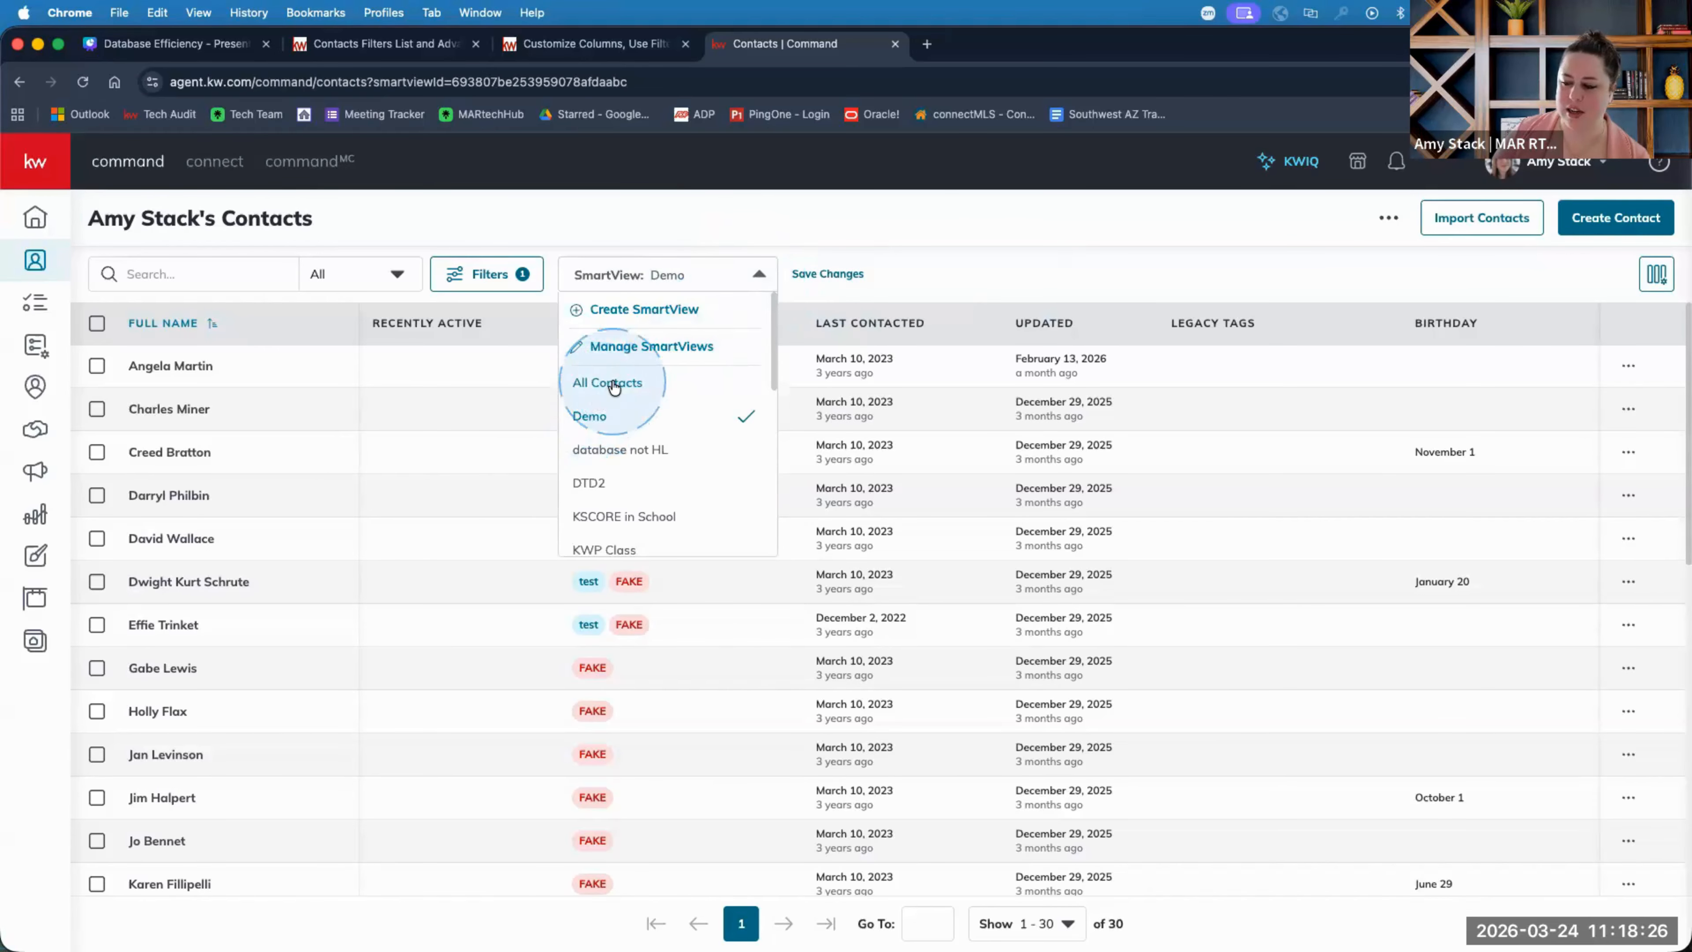
scroll(650, 454, "down", 6)
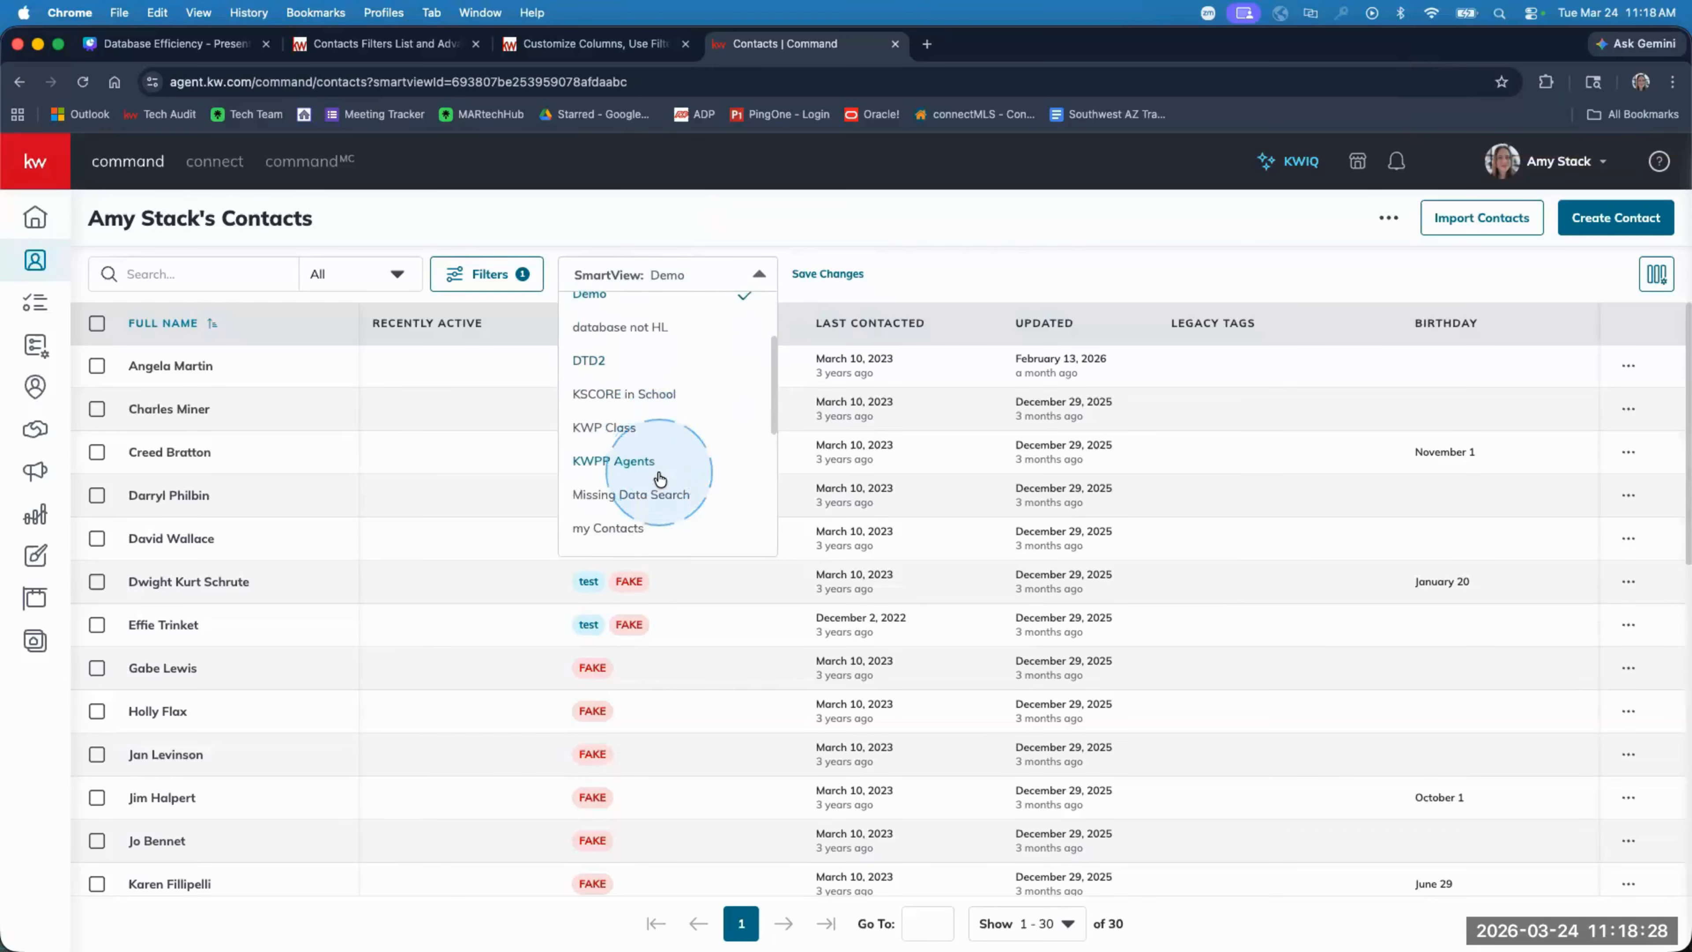
scroll(659, 478, "up", 4)
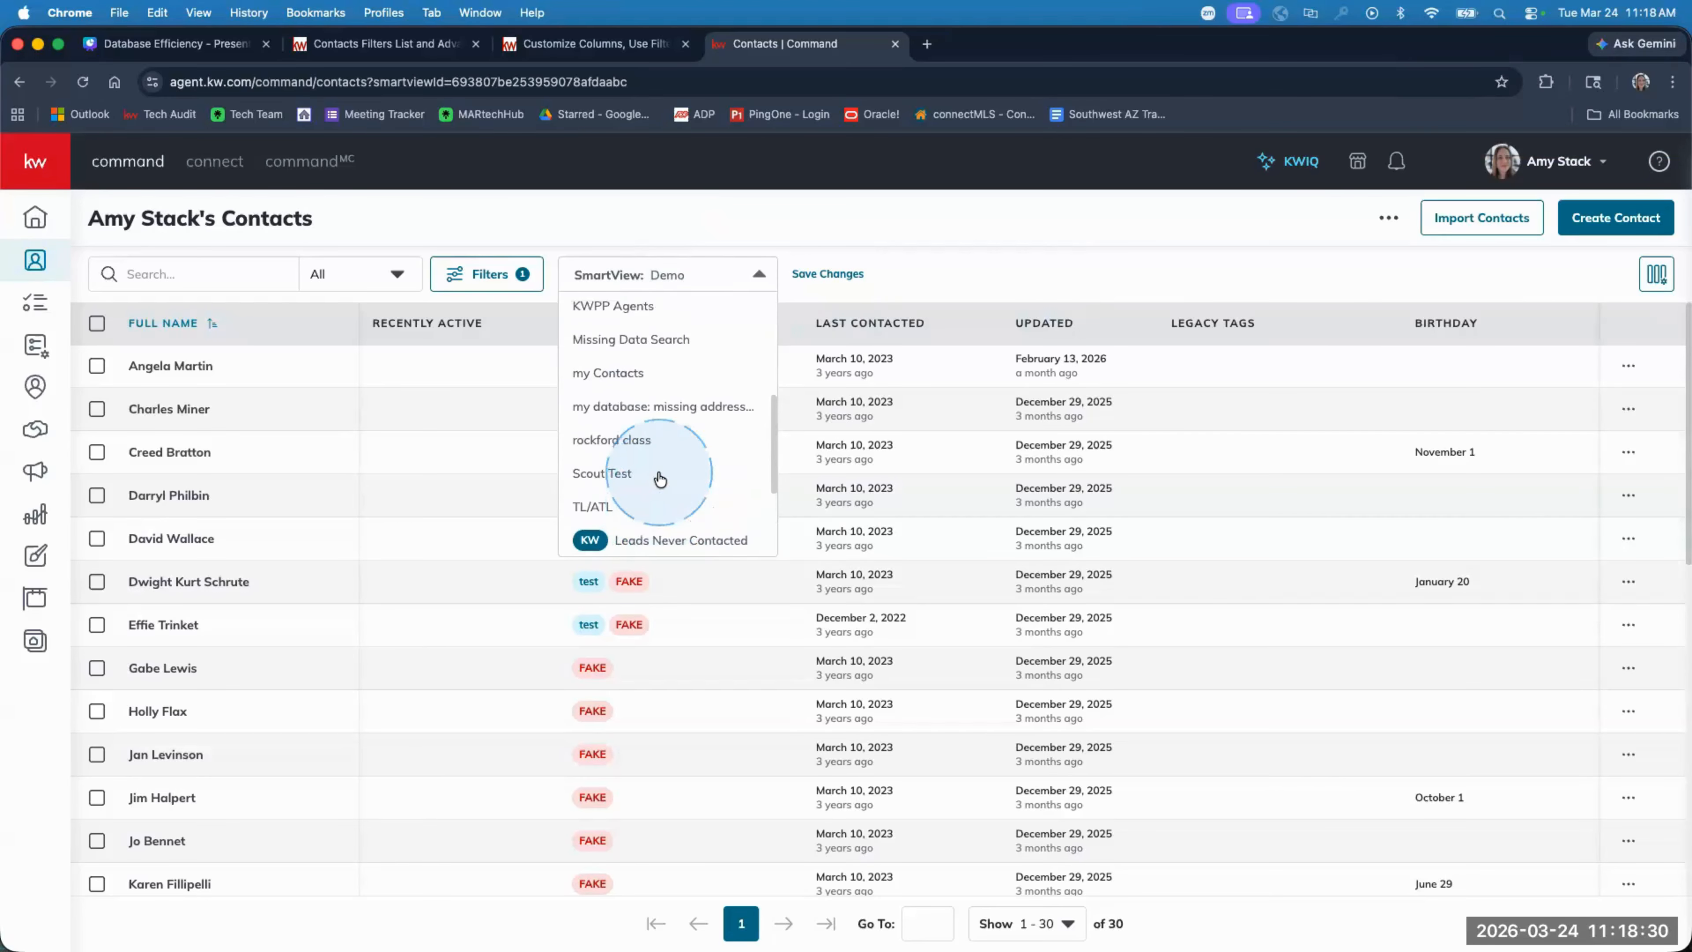
scroll(659, 479, "down", 3)
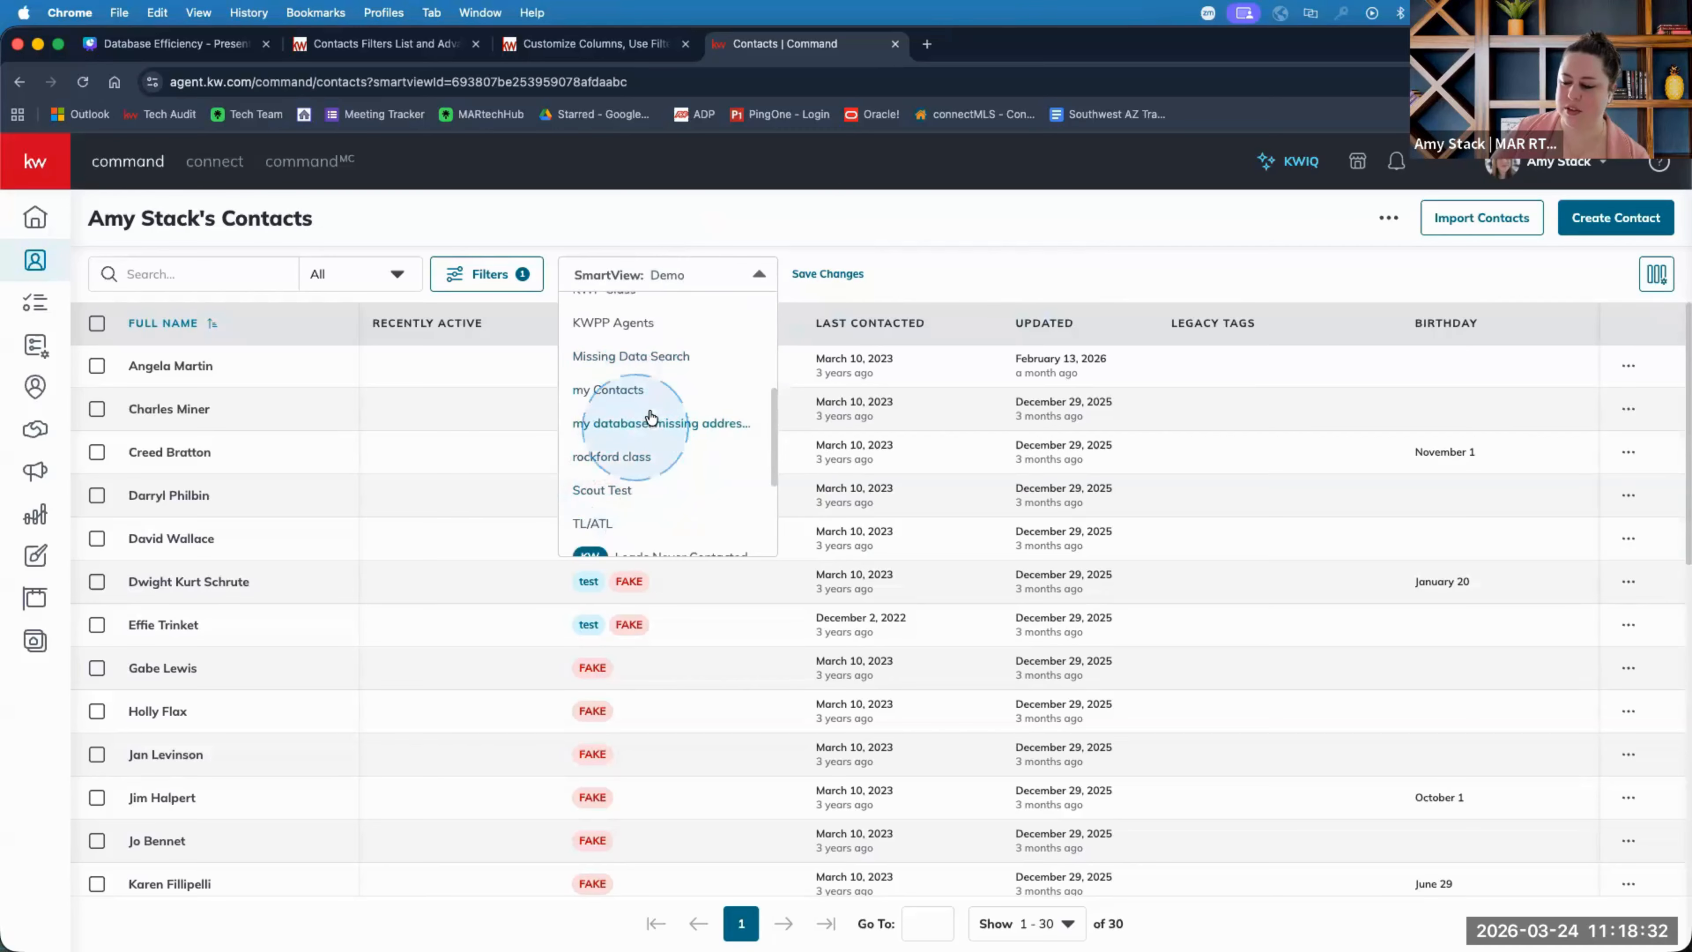
left_click(946, 268)
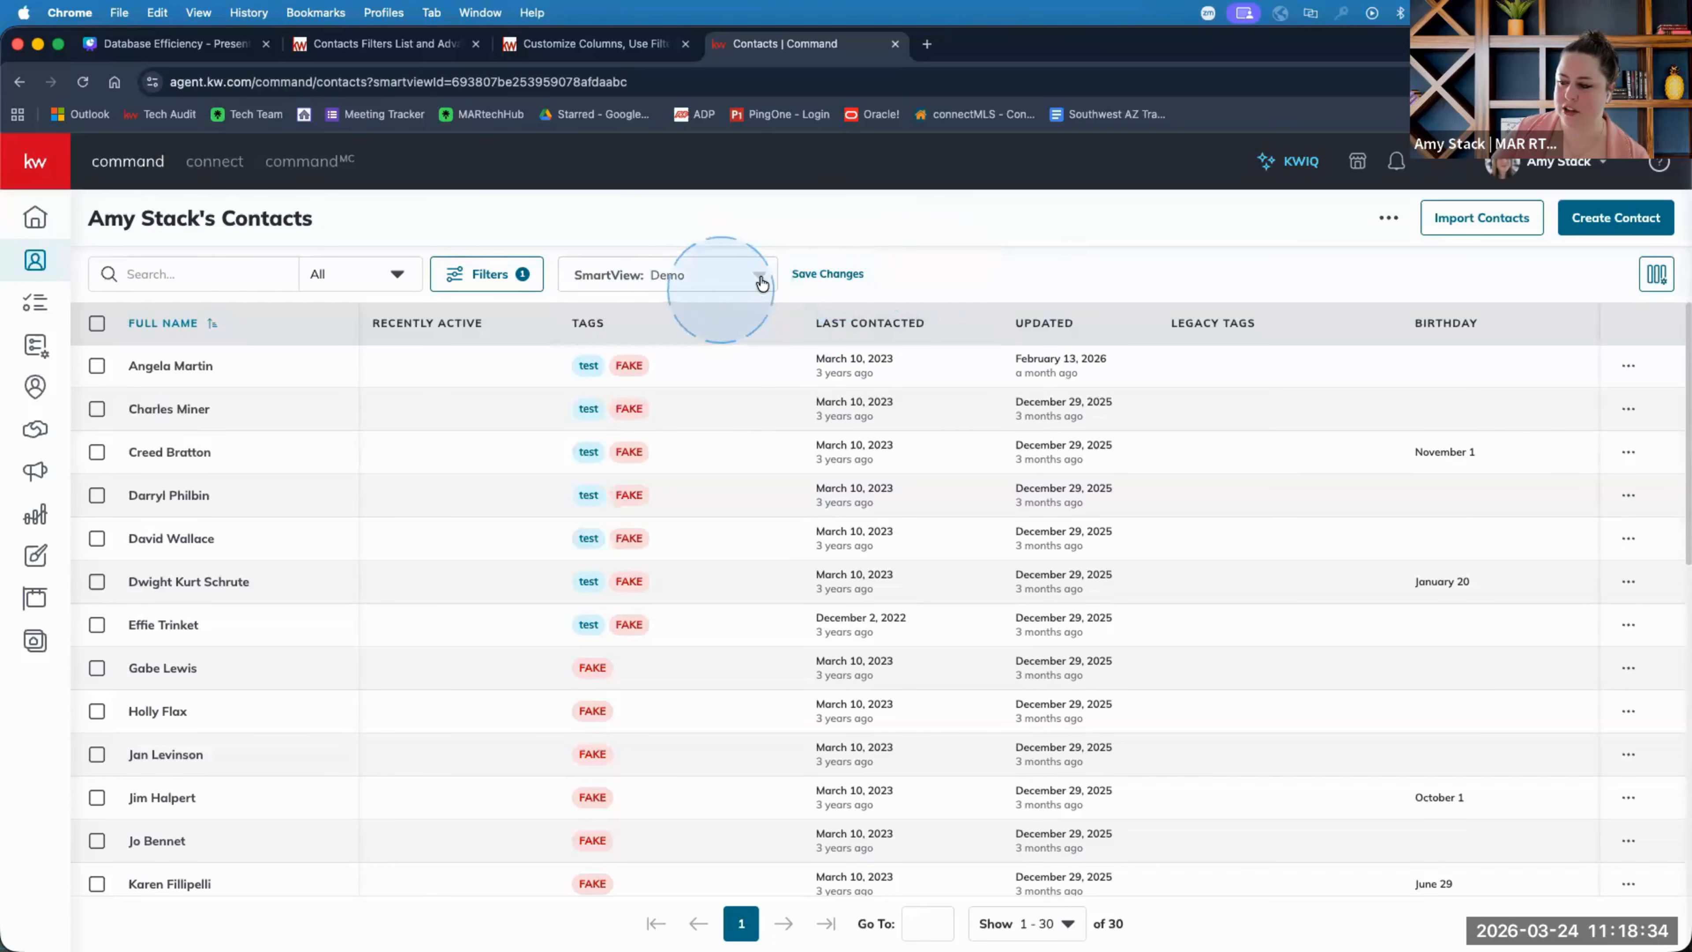
Apply the KW Upcoming Birthdays SmartView, showing 13 contacts sorted by birthday.
left_click(752, 277)
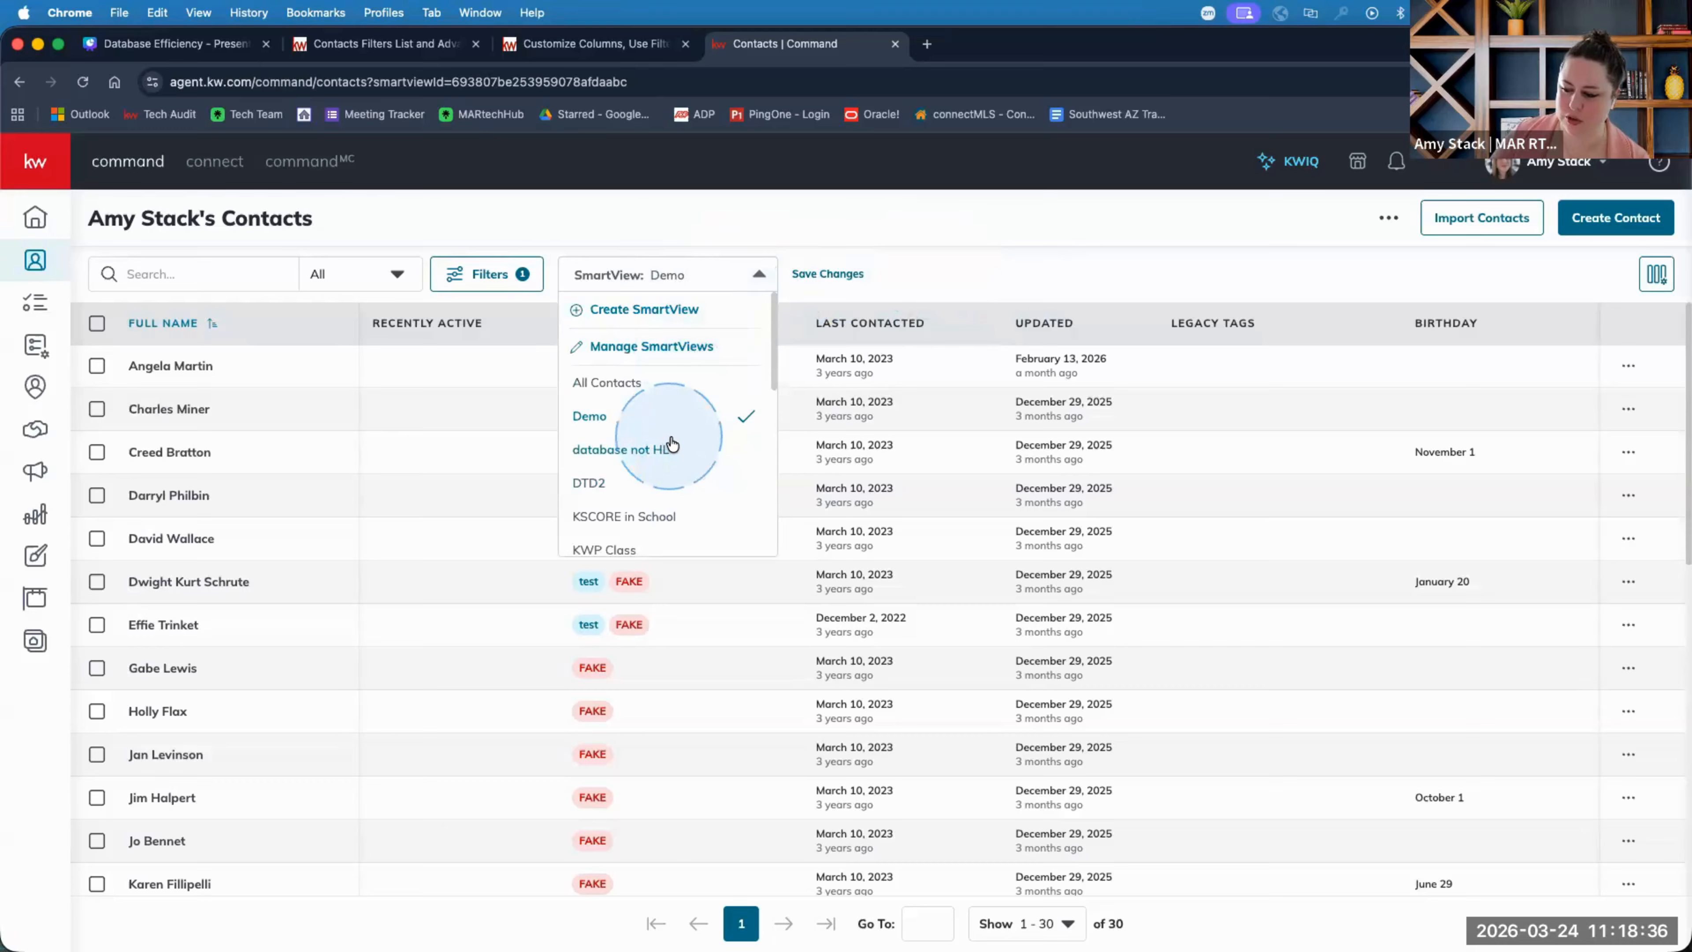
scroll(676, 442, "down", 1)
scroll(675, 442, "down", 3)
scroll(686, 460, "up", 4)
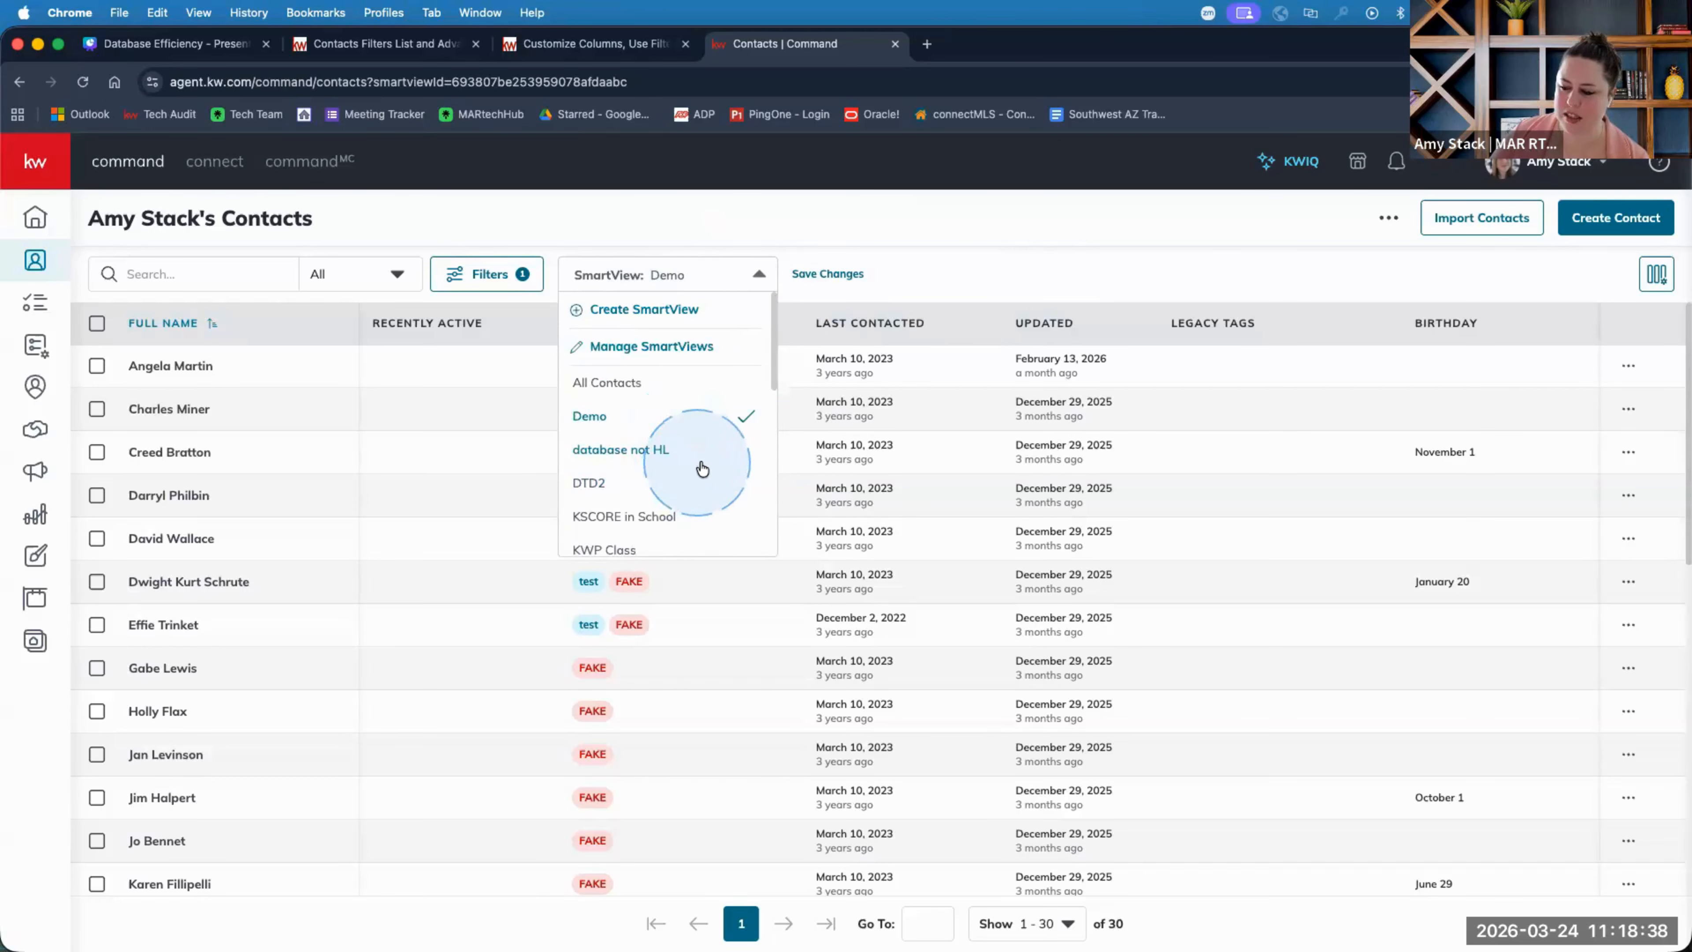
scroll(626, 433, "down", 1)
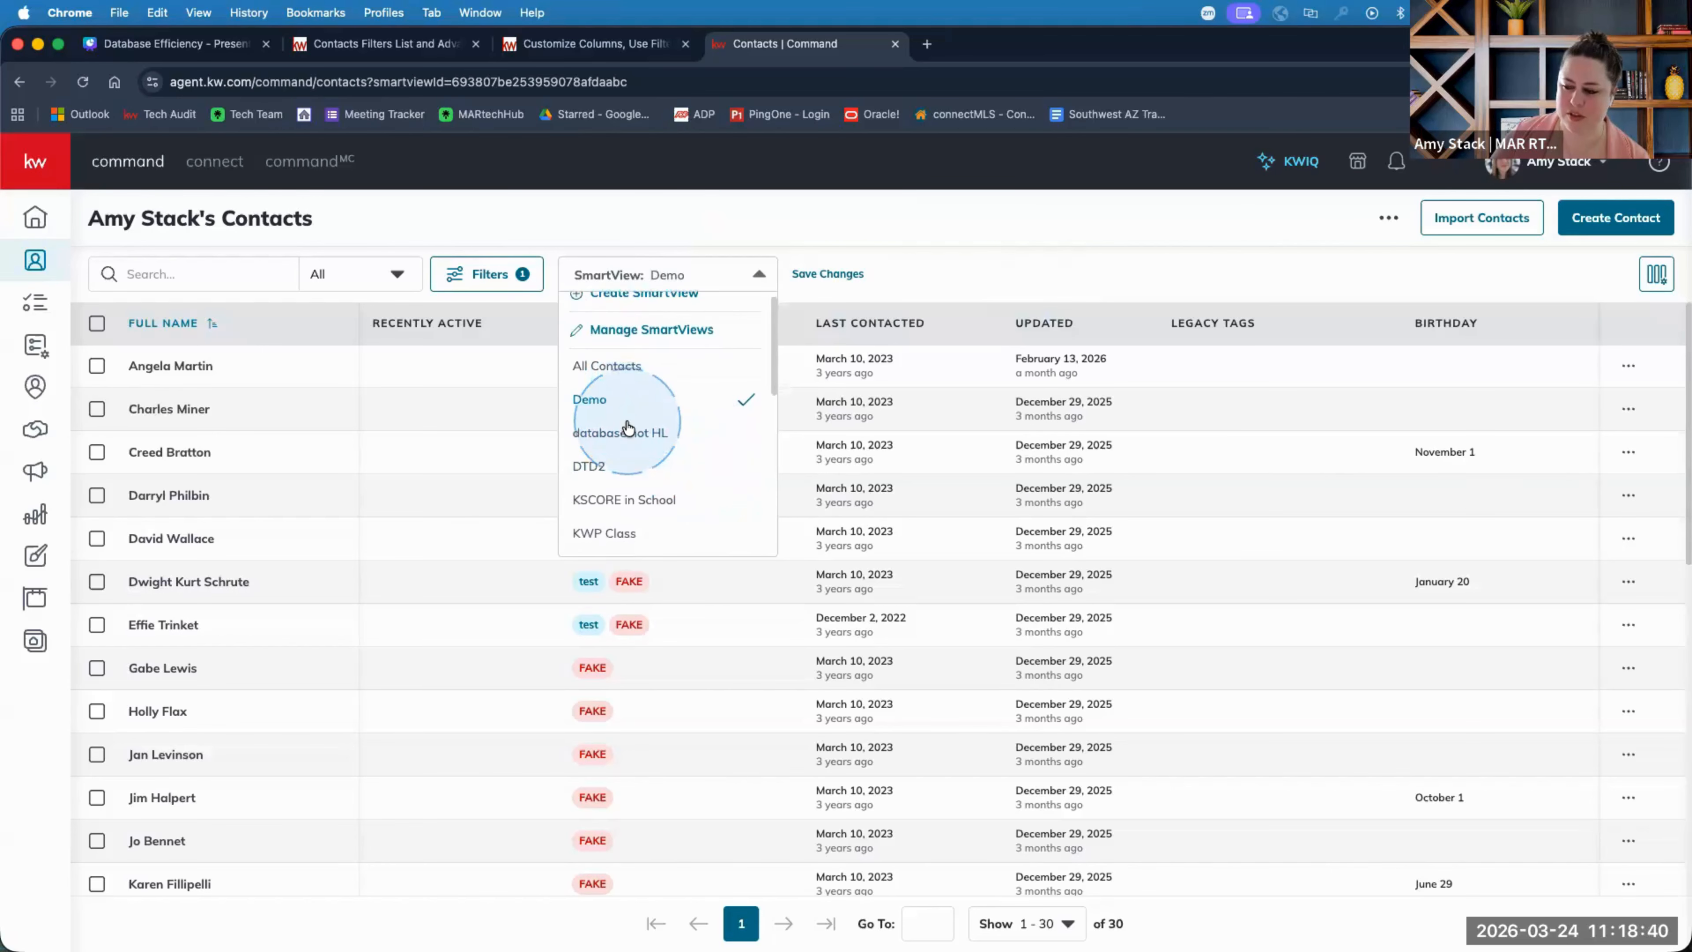
scroll(628, 428, "down", 6)
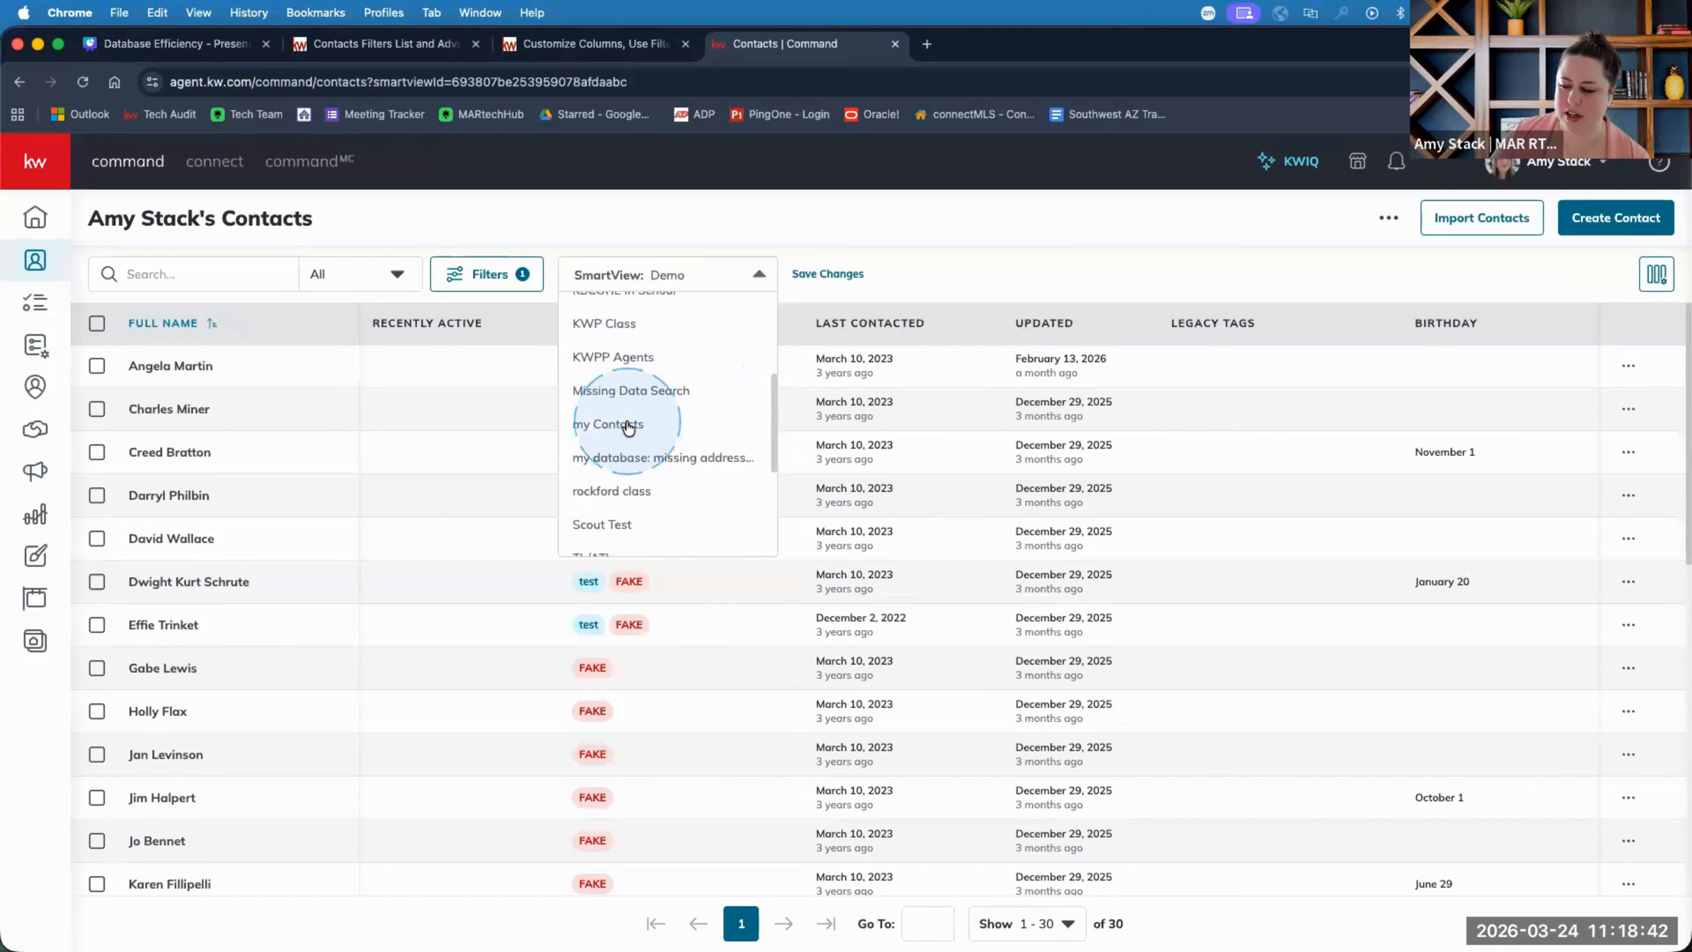
scroll(626, 420, "down", 5)
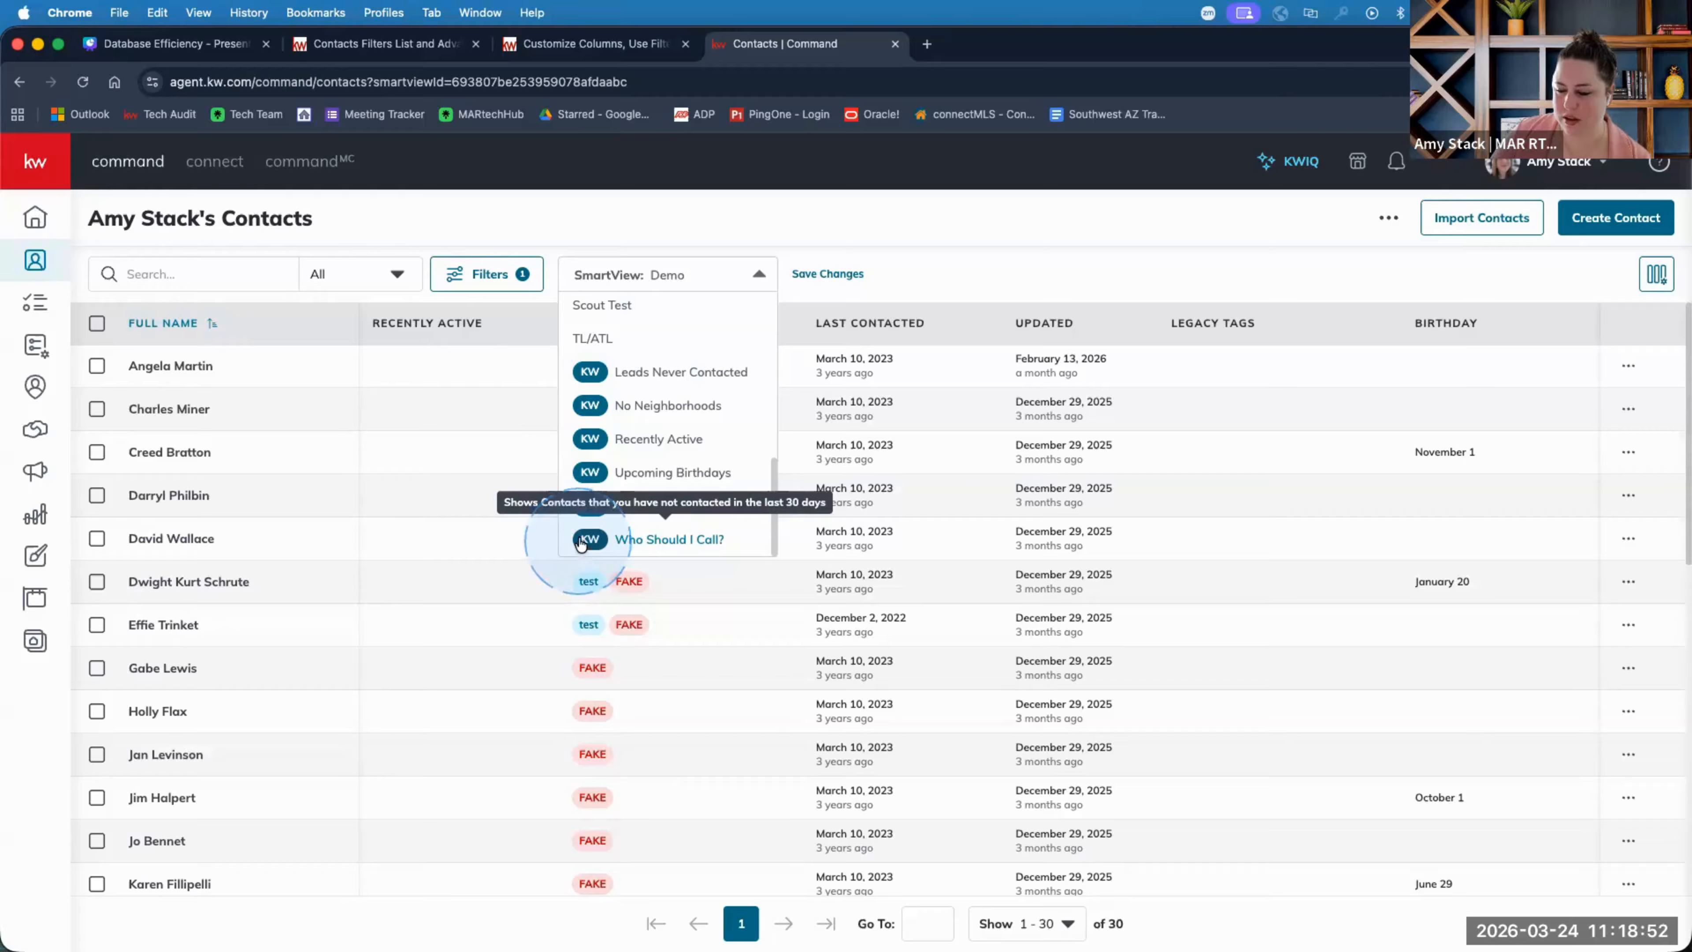
left_click(638, 475)
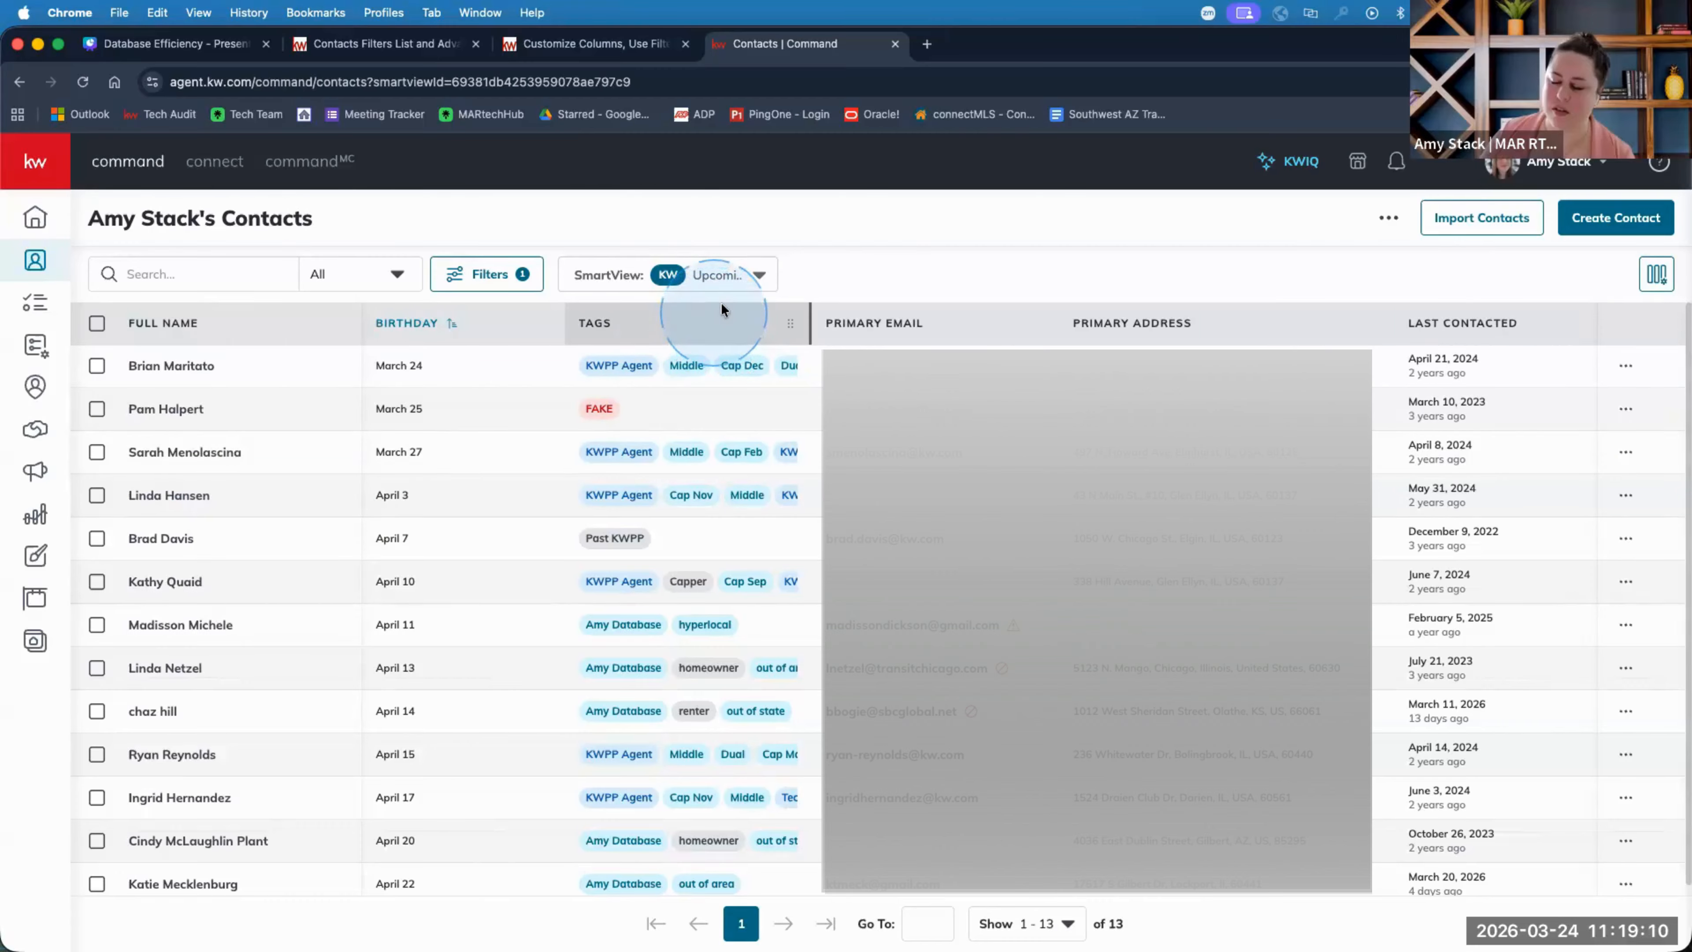
Switch to the KW Recently Active SmartView listing 1,326 contacts.
left_click(714, 277)
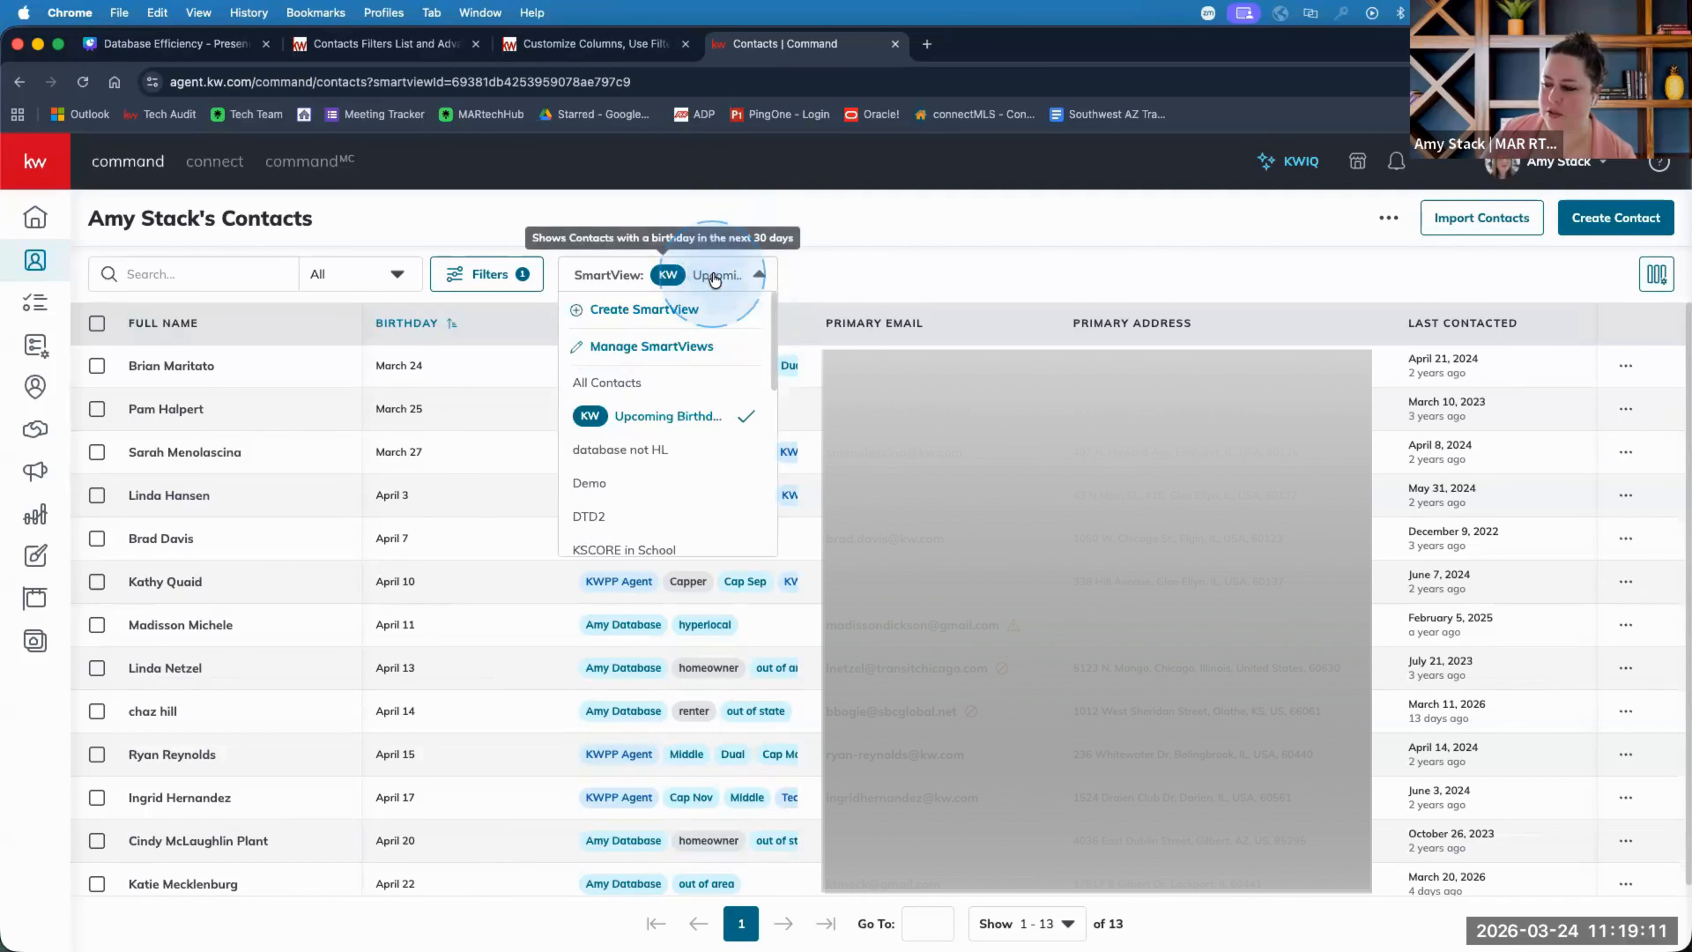
left_click(839, 266)
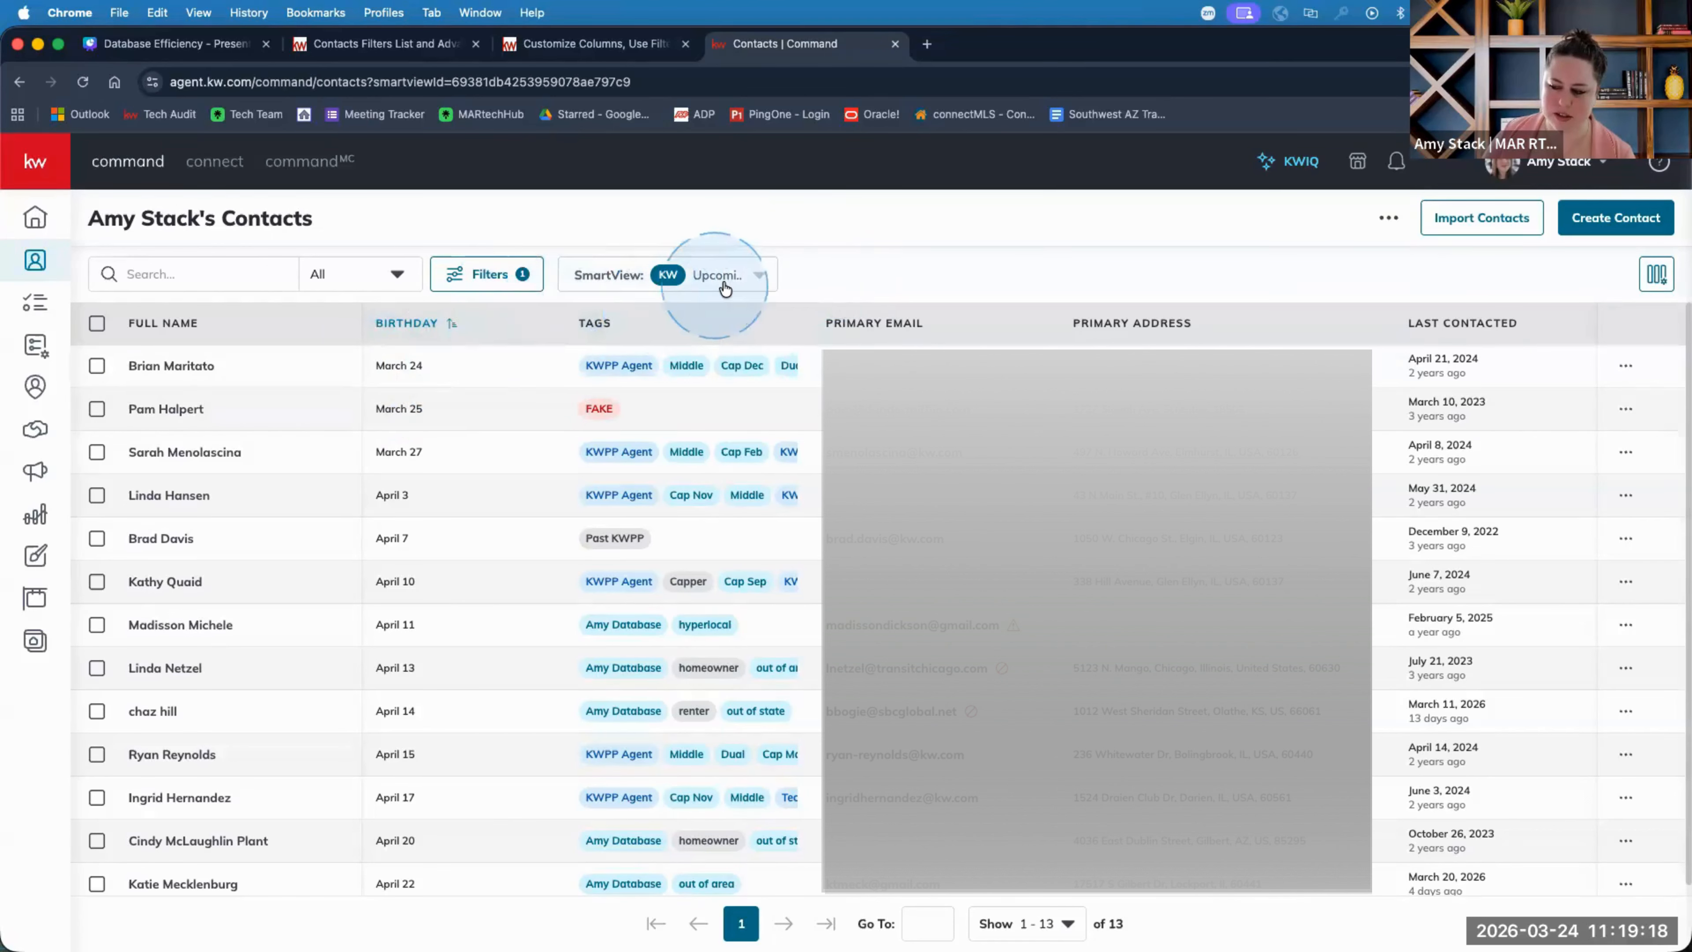
scroll(518, 590, "down", 1)
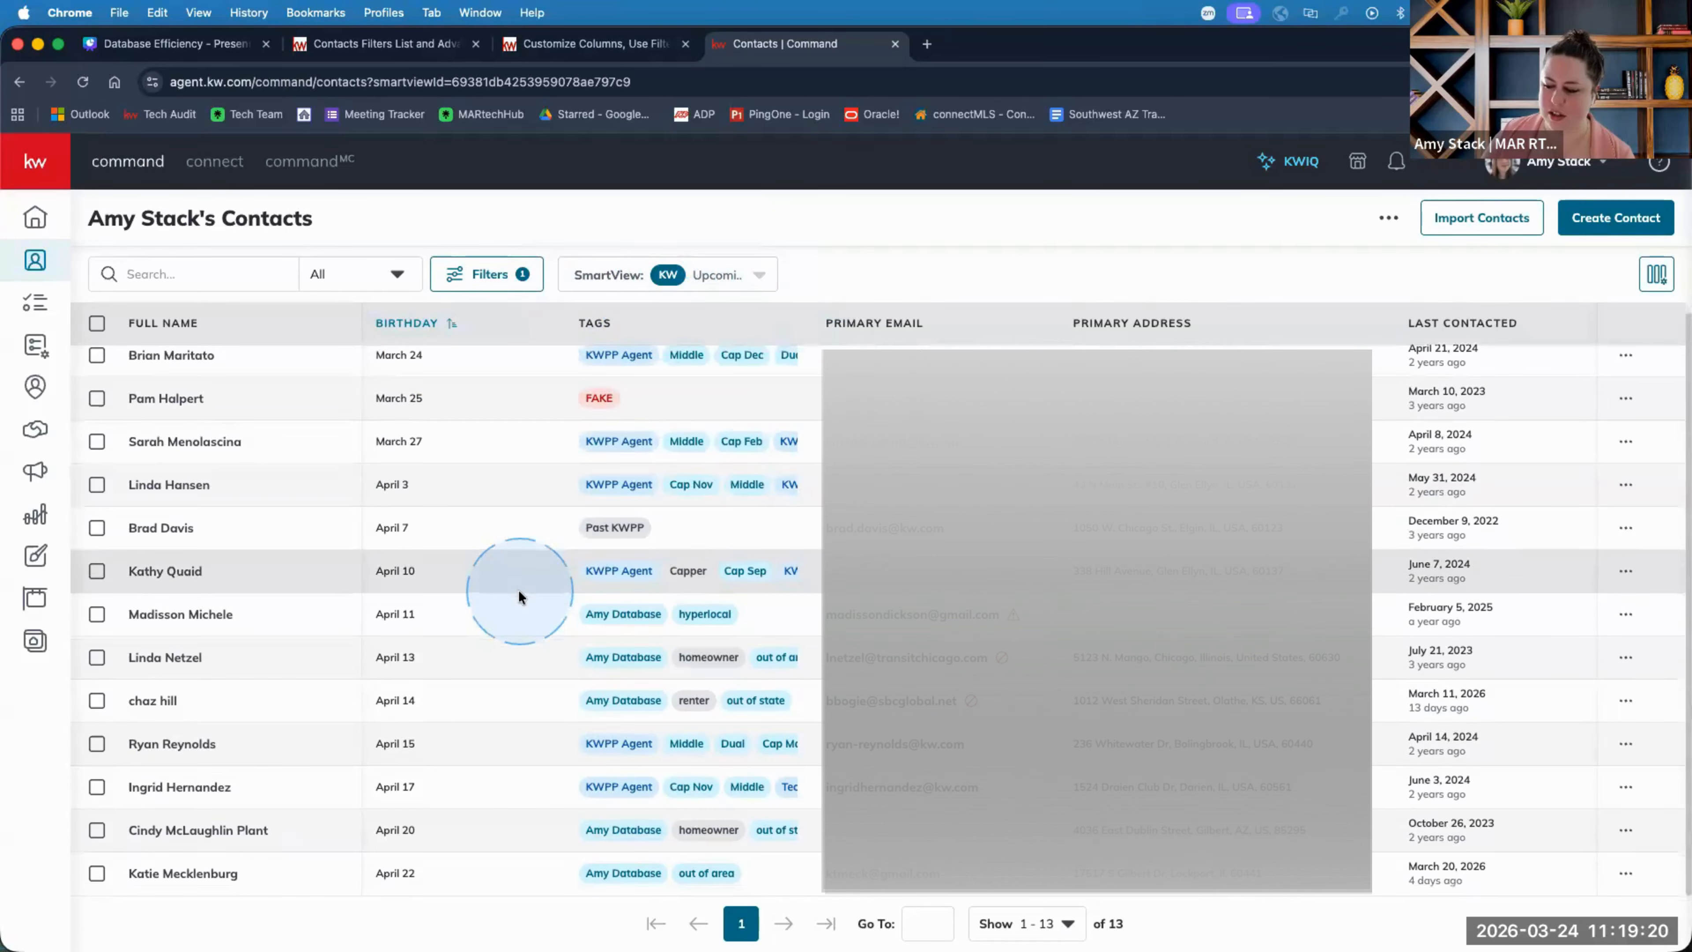
scroll(519, 587, "up", 1)
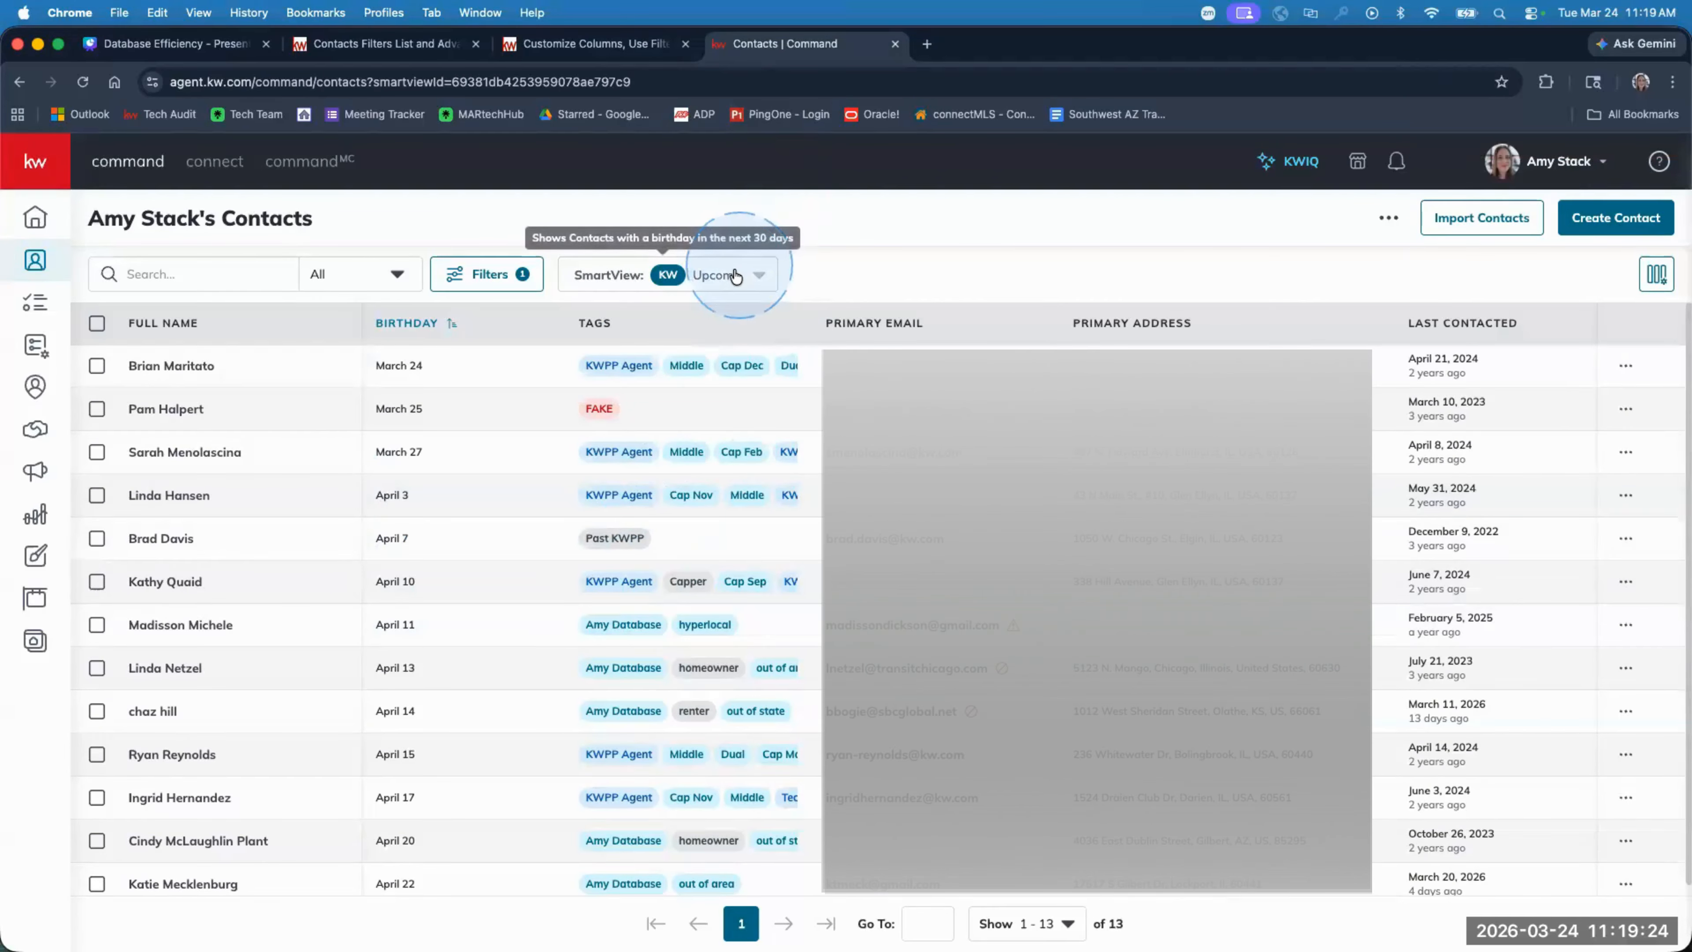
left_click(715, 277)
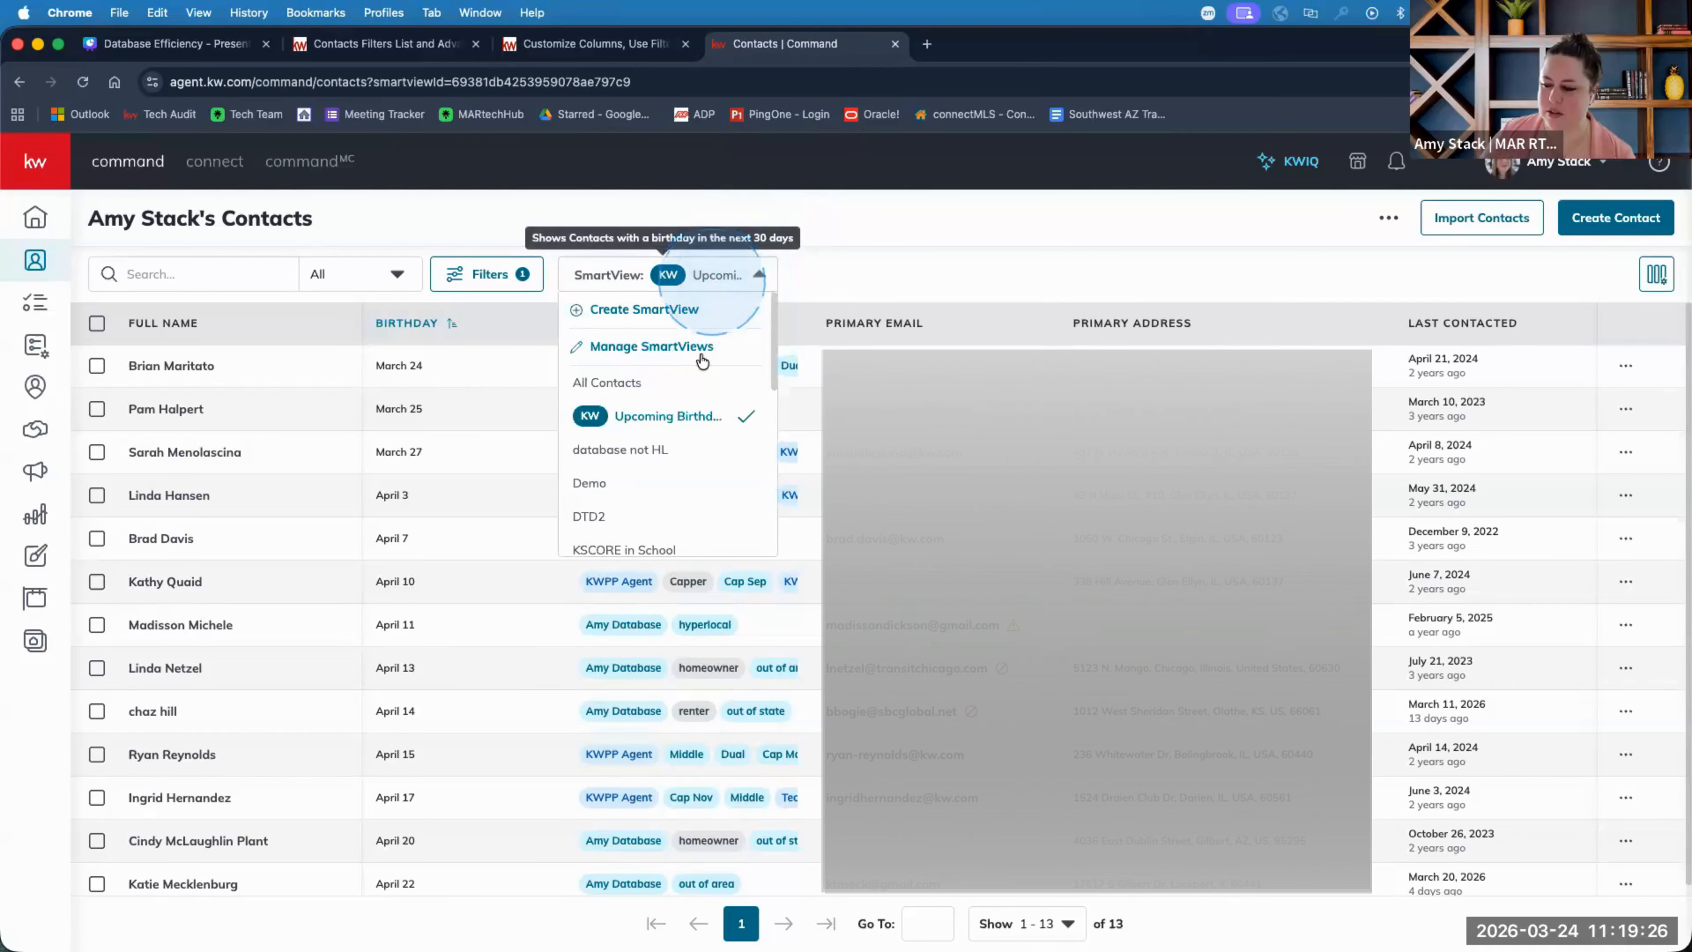
scroll(643, 485, "down", 5)
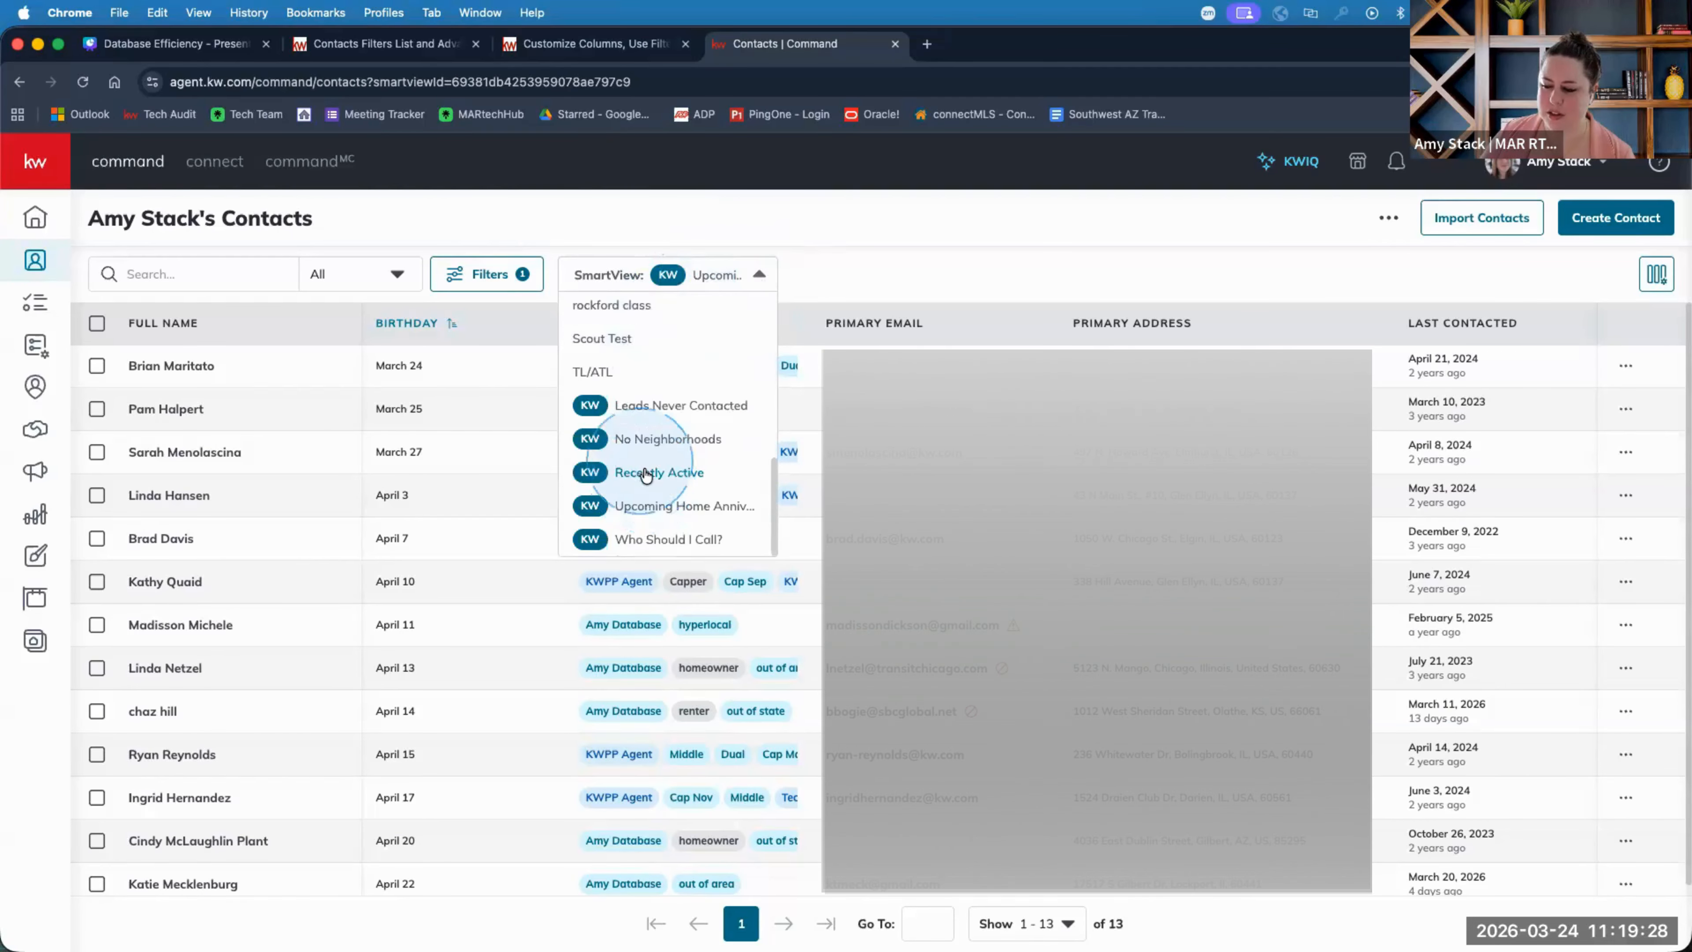
left_click(645, 473)
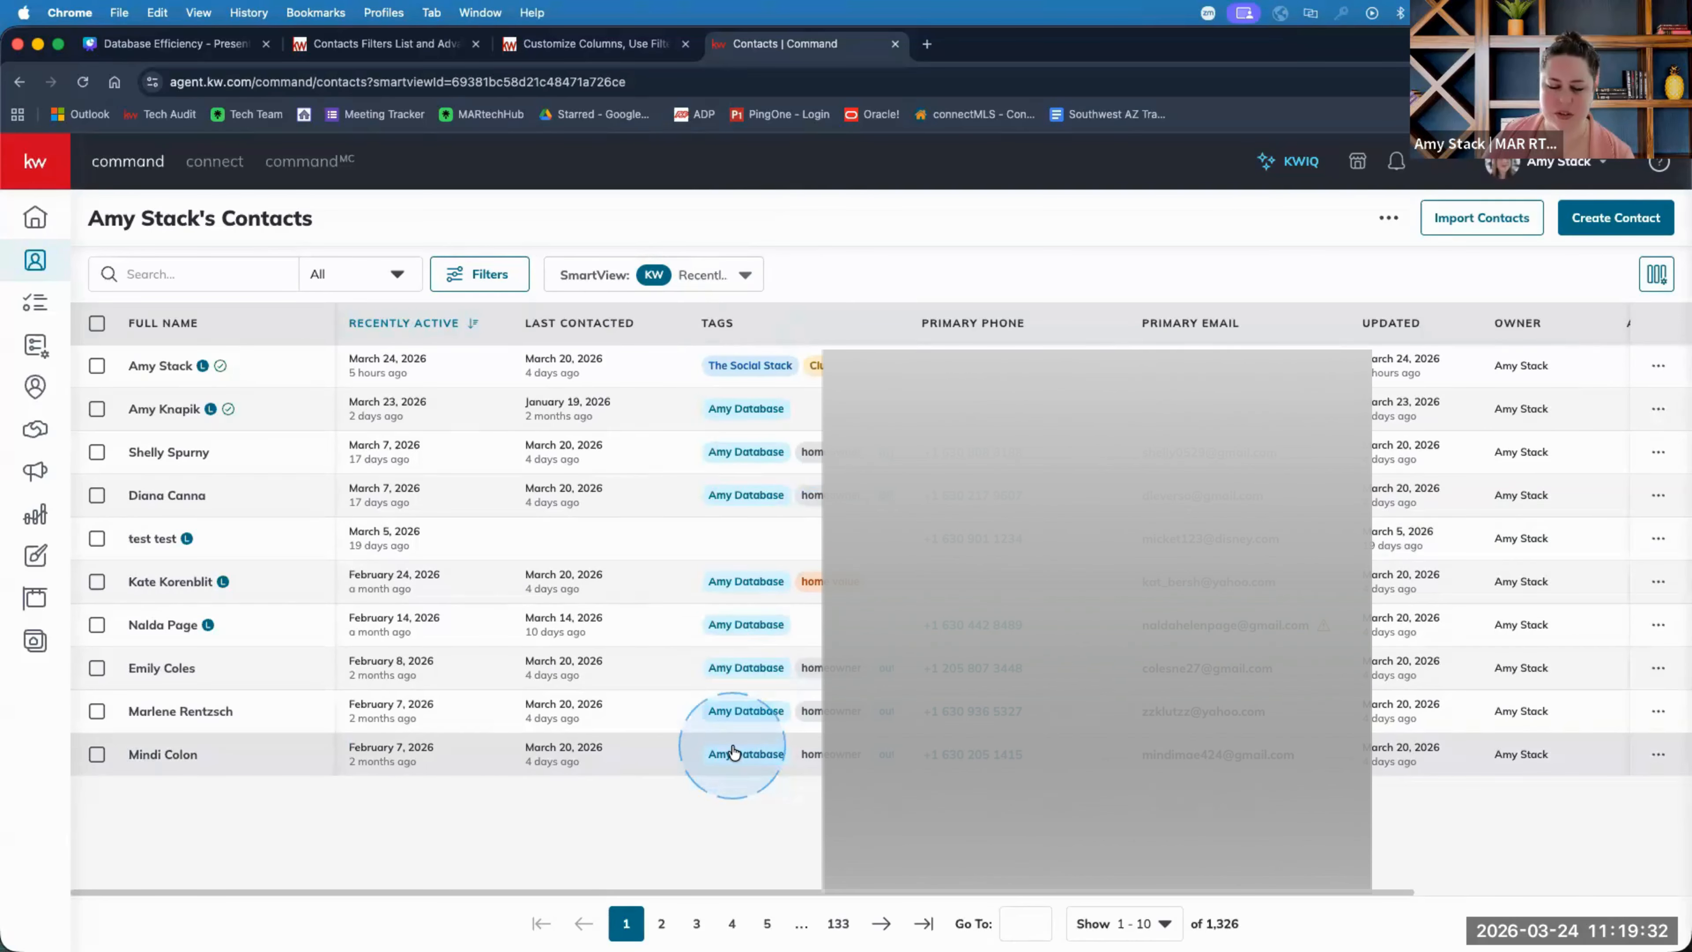
Click the Recently Active column header in the 1,326-contact list.
left_click(426, 325)
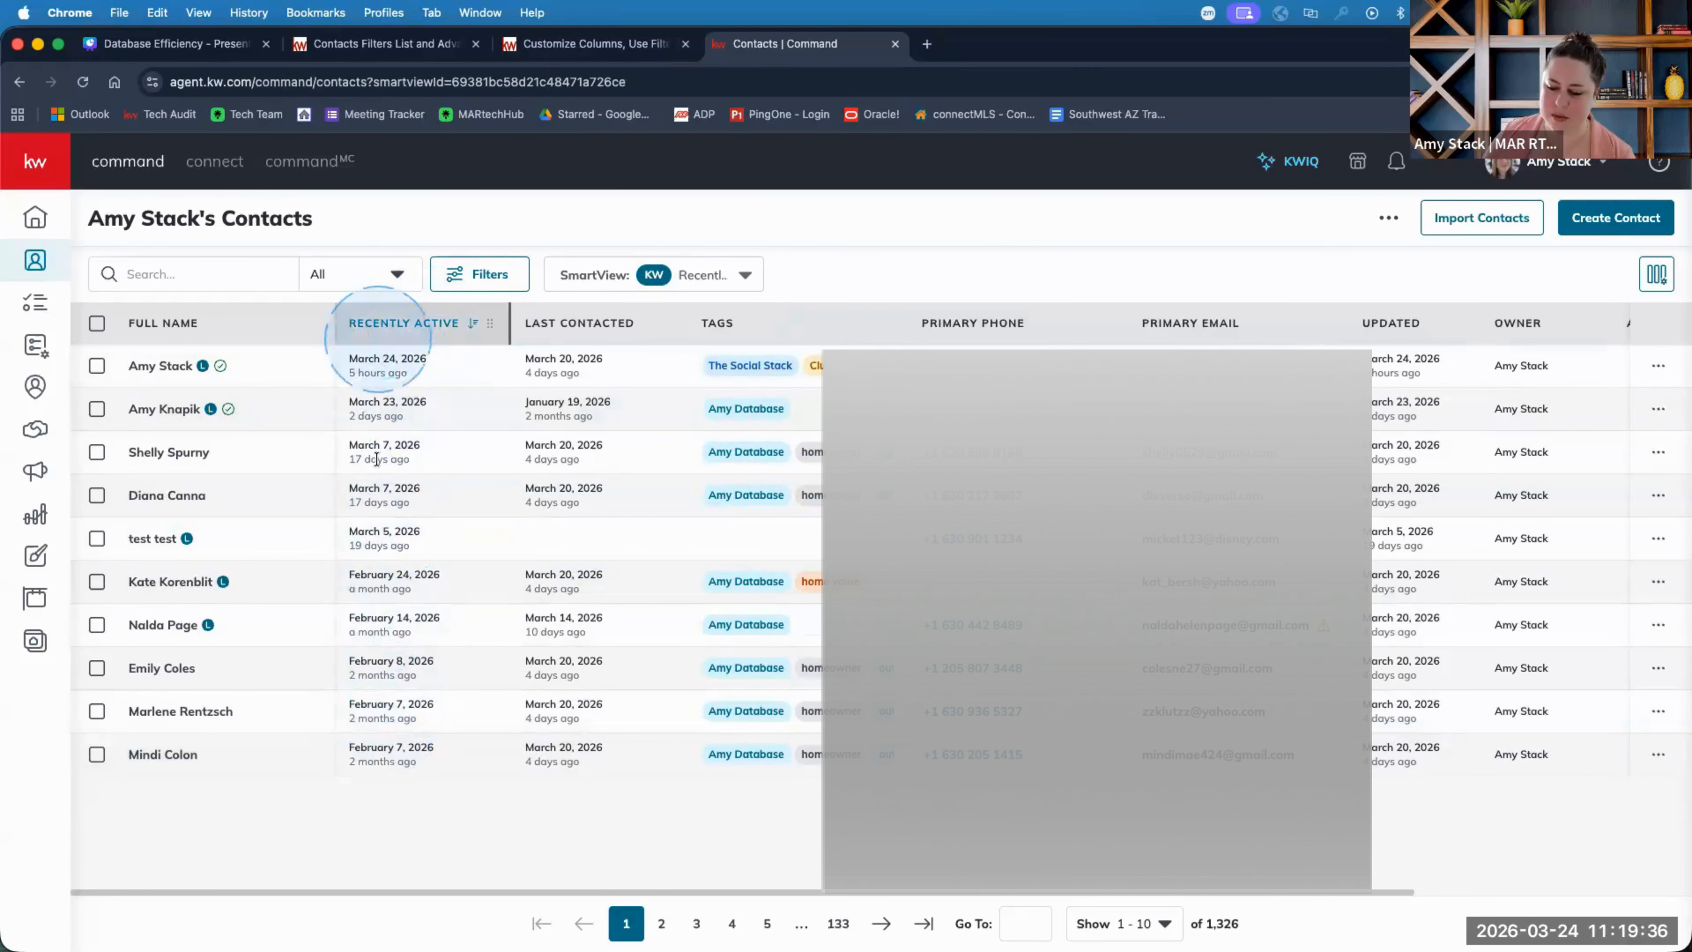
Open the top contact's record, scroll its viewed-listings timeline, then go back to Contacts.
left_click(172, 372)
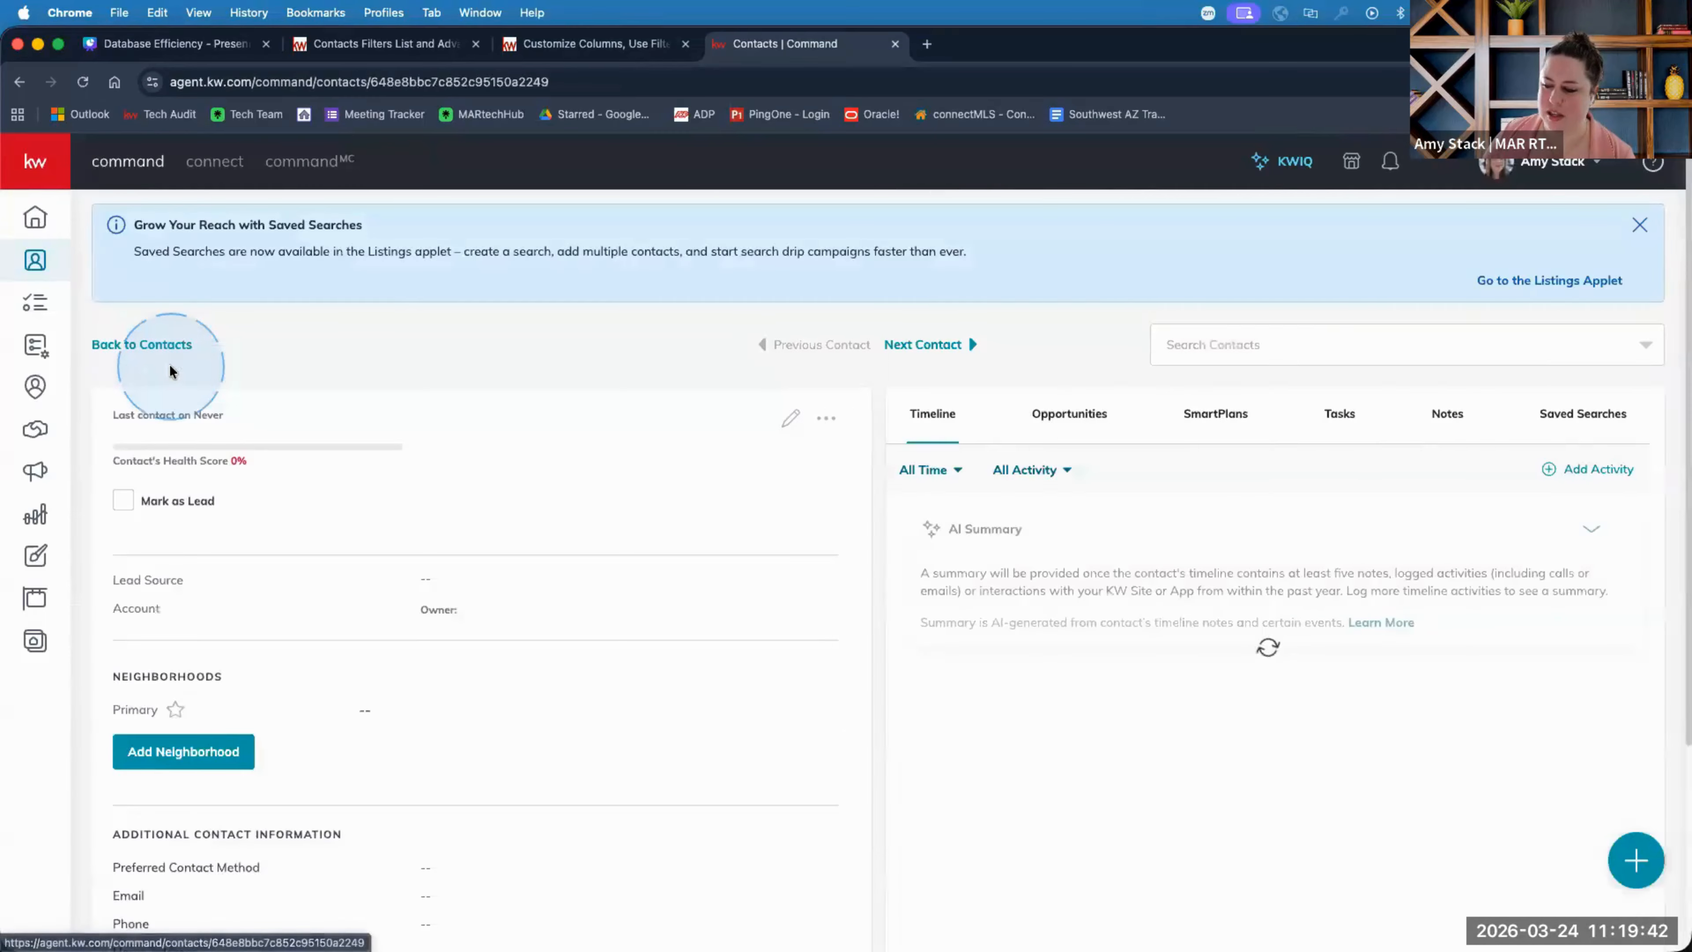
scroll(1190, 639, "down", 3)
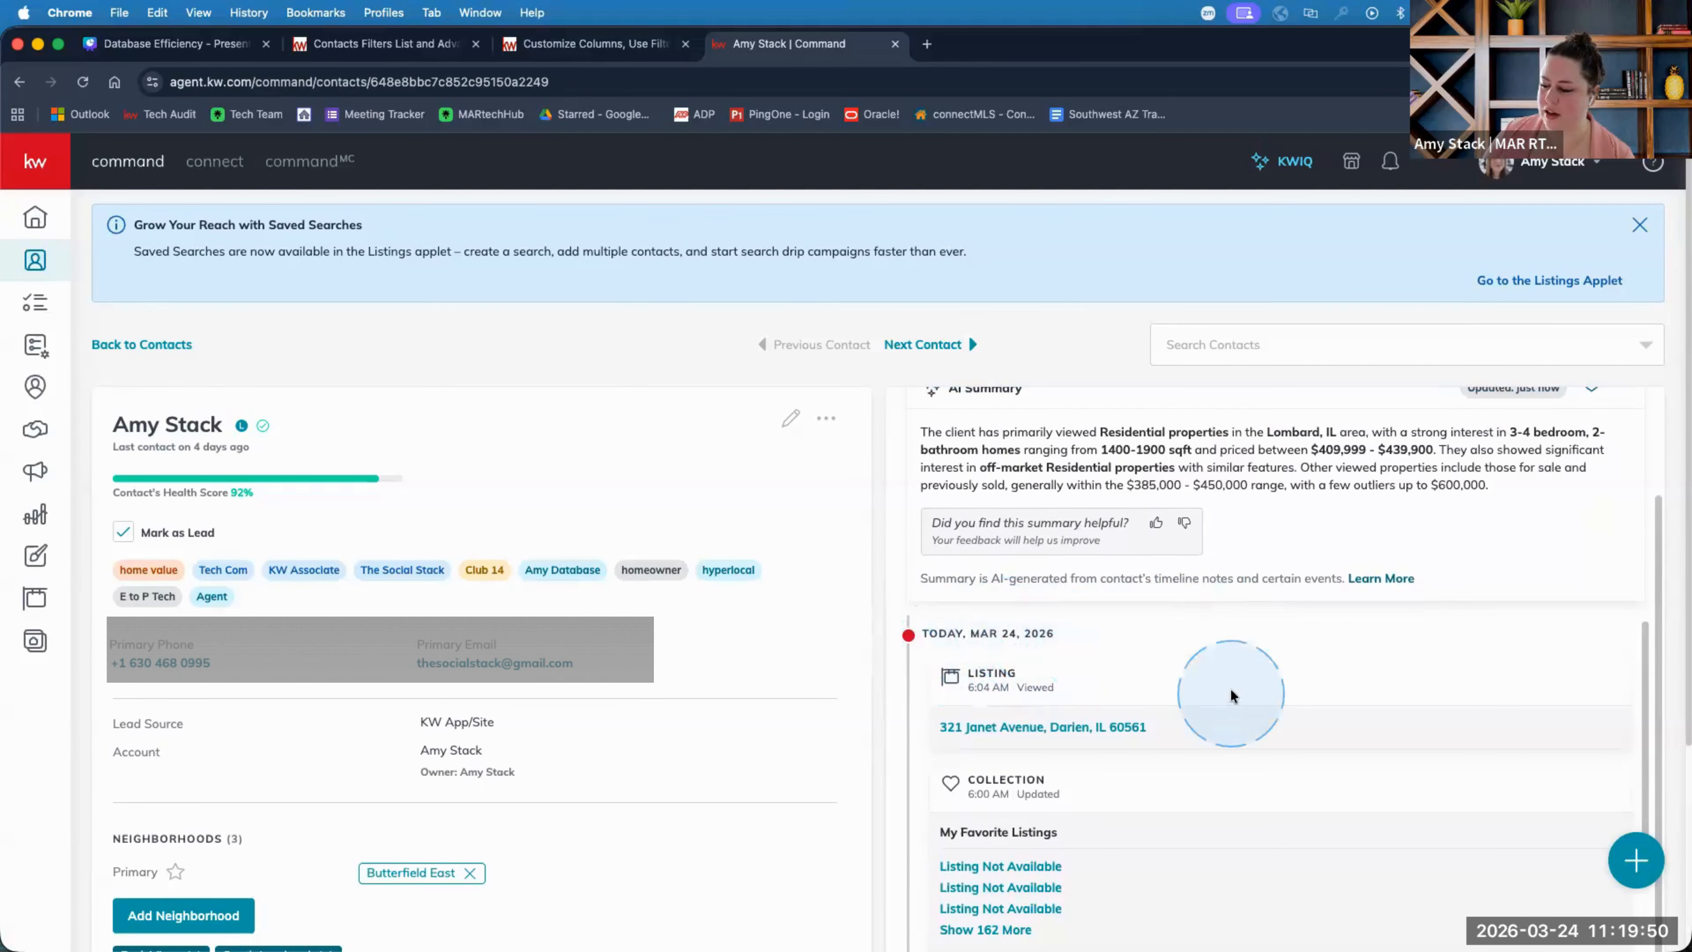
scroll(1145, 700, "down", 1)
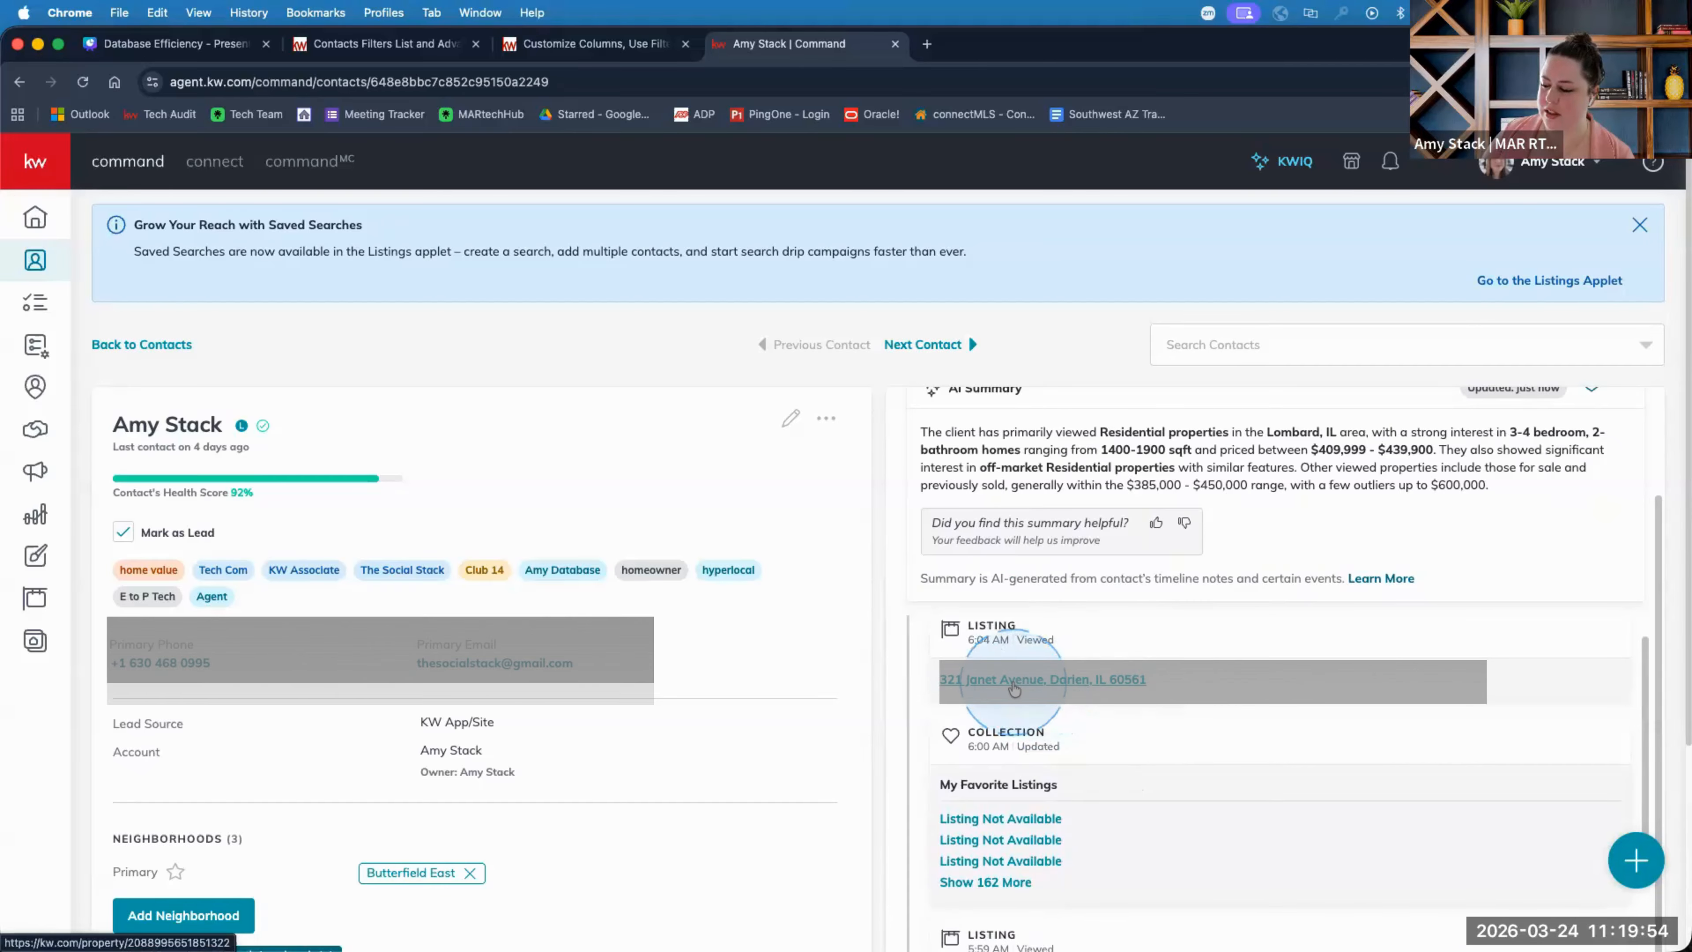
scroll(1255, 733, "down", 2)
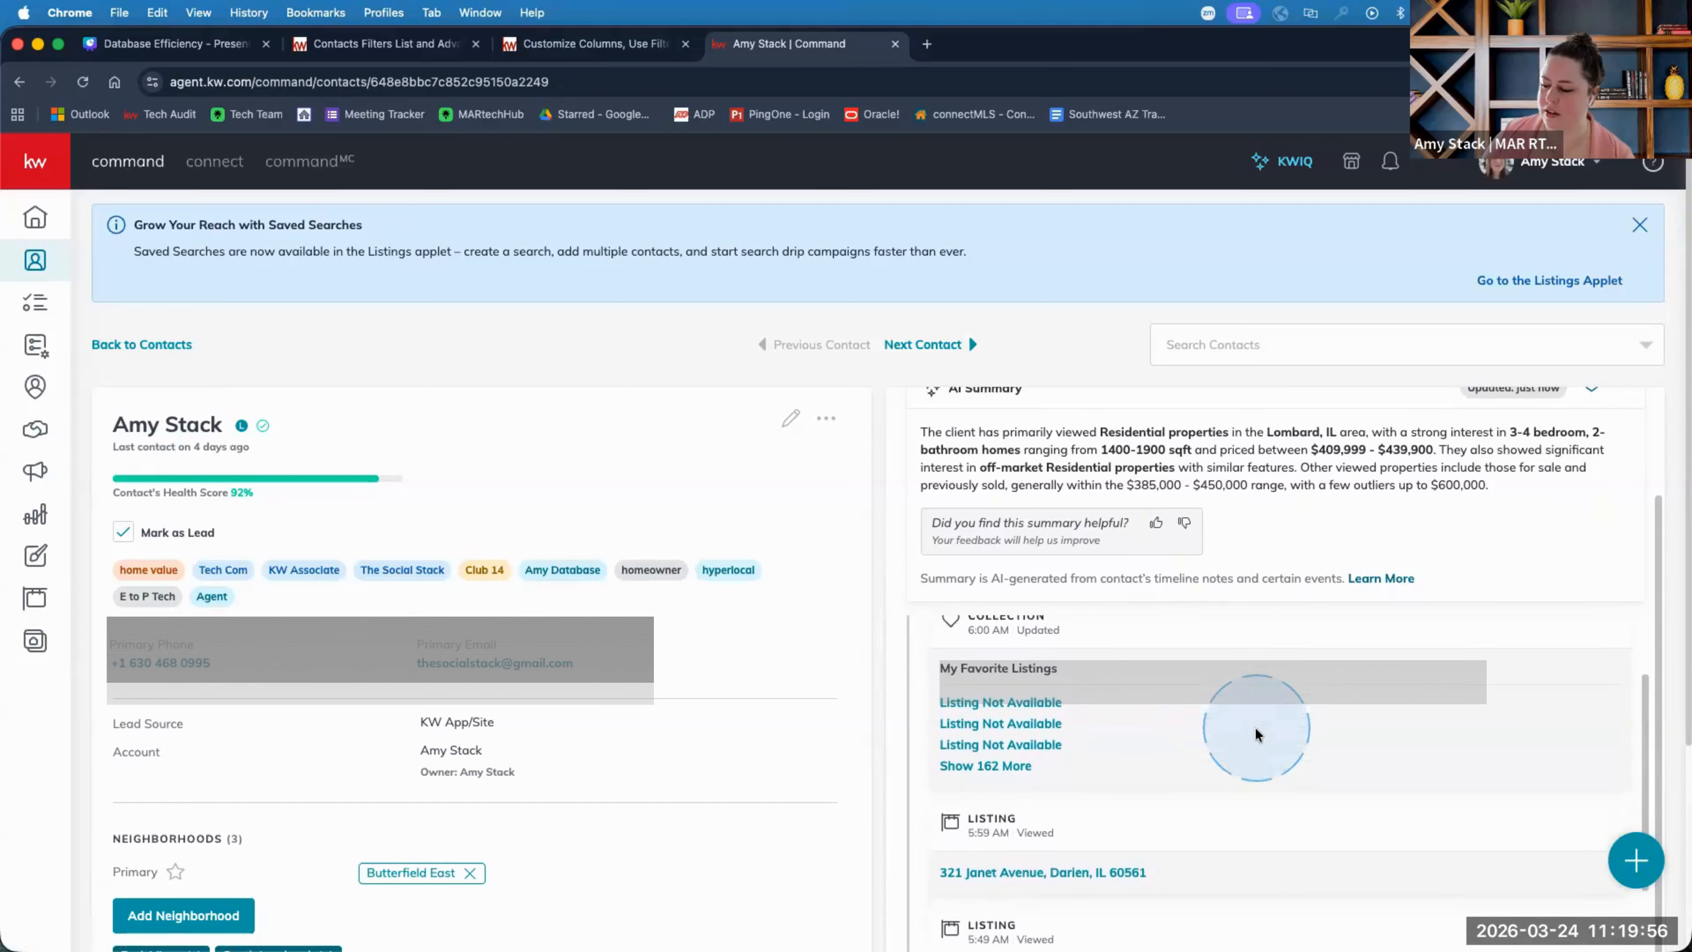
scroll(1257, 733, "up", 1)
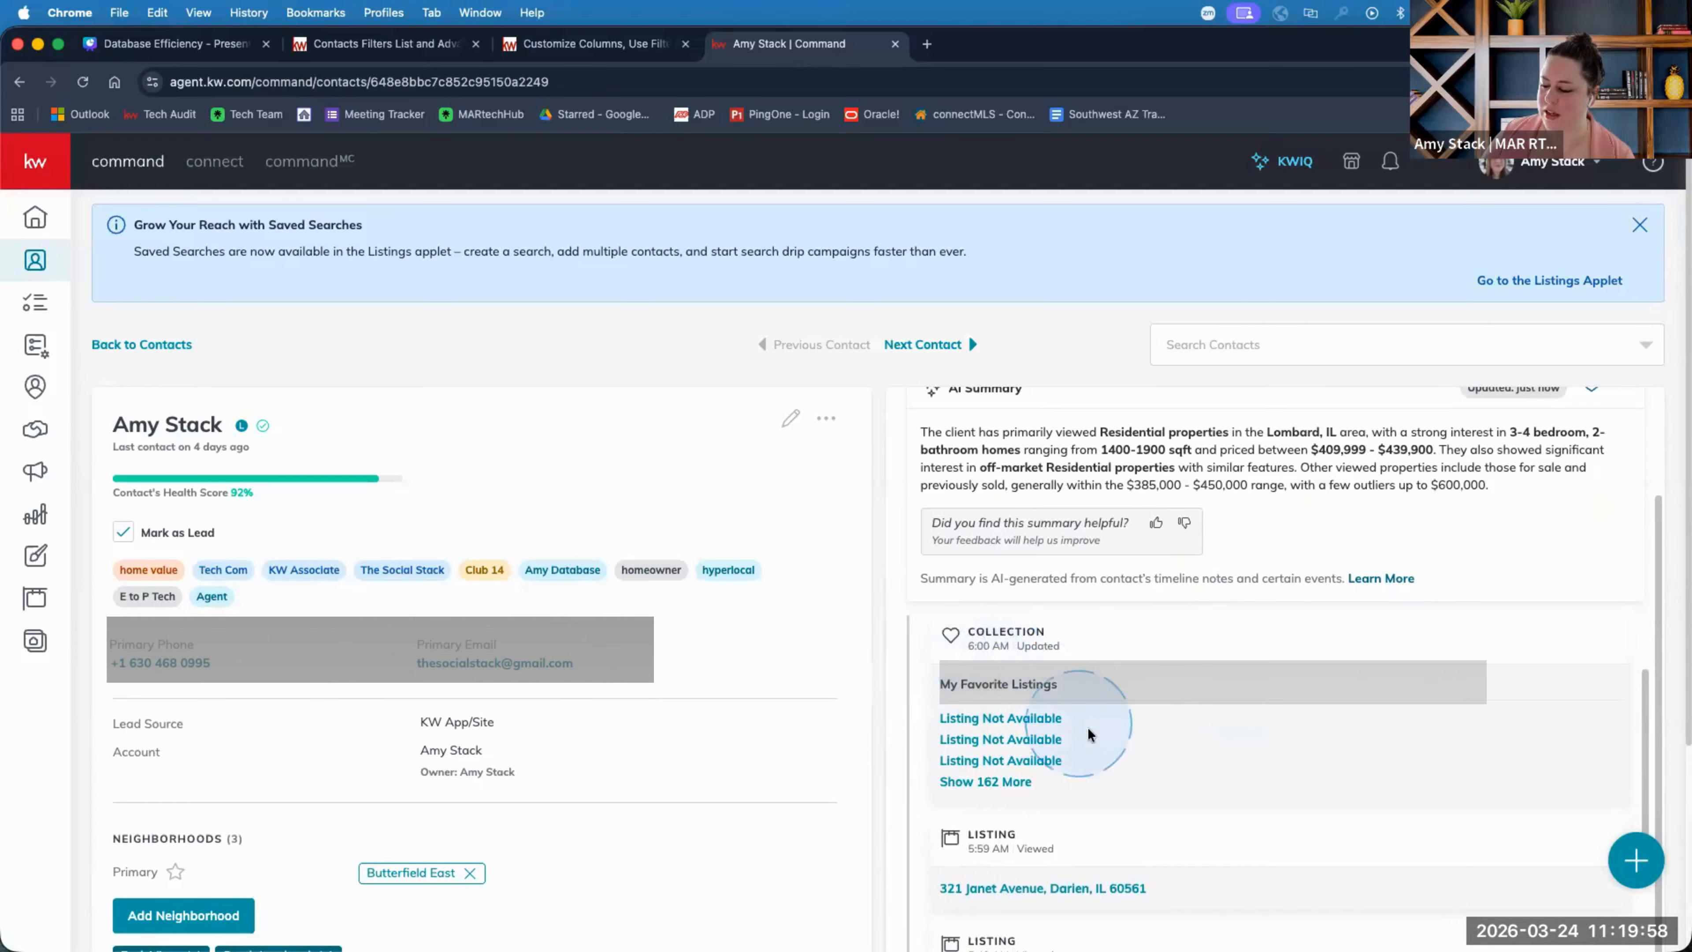
scroll(1155, 757, "down", 10)
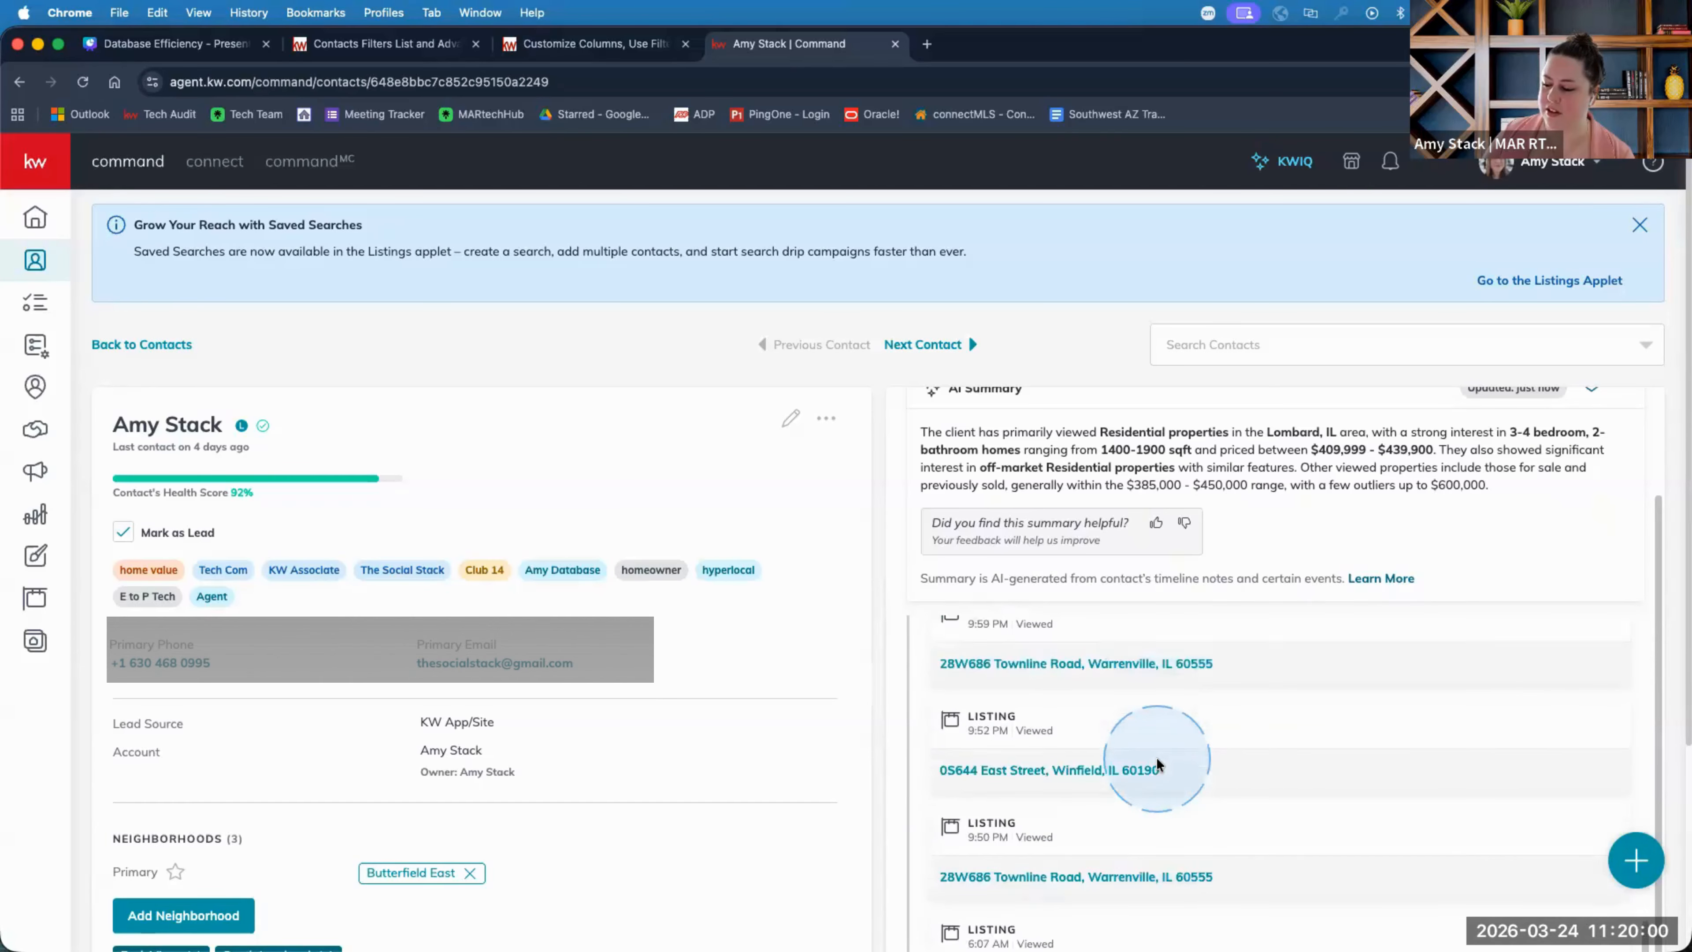
scroll(1156, 756, "down", 10)
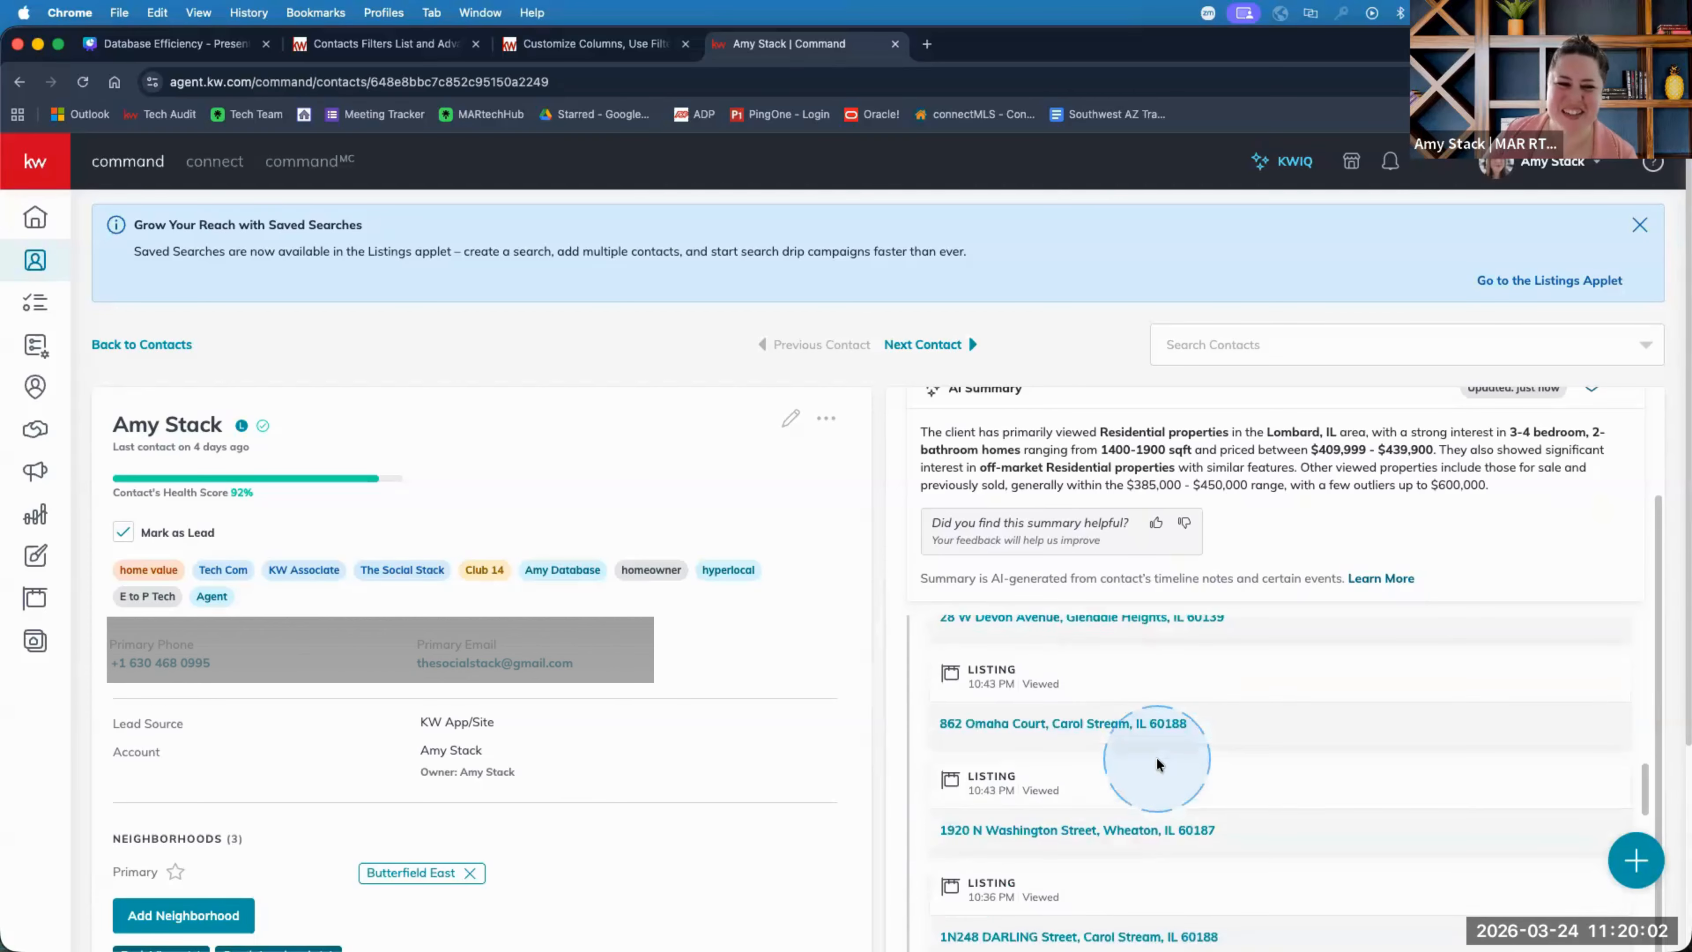
scroll(1157, 757, "down", 10)
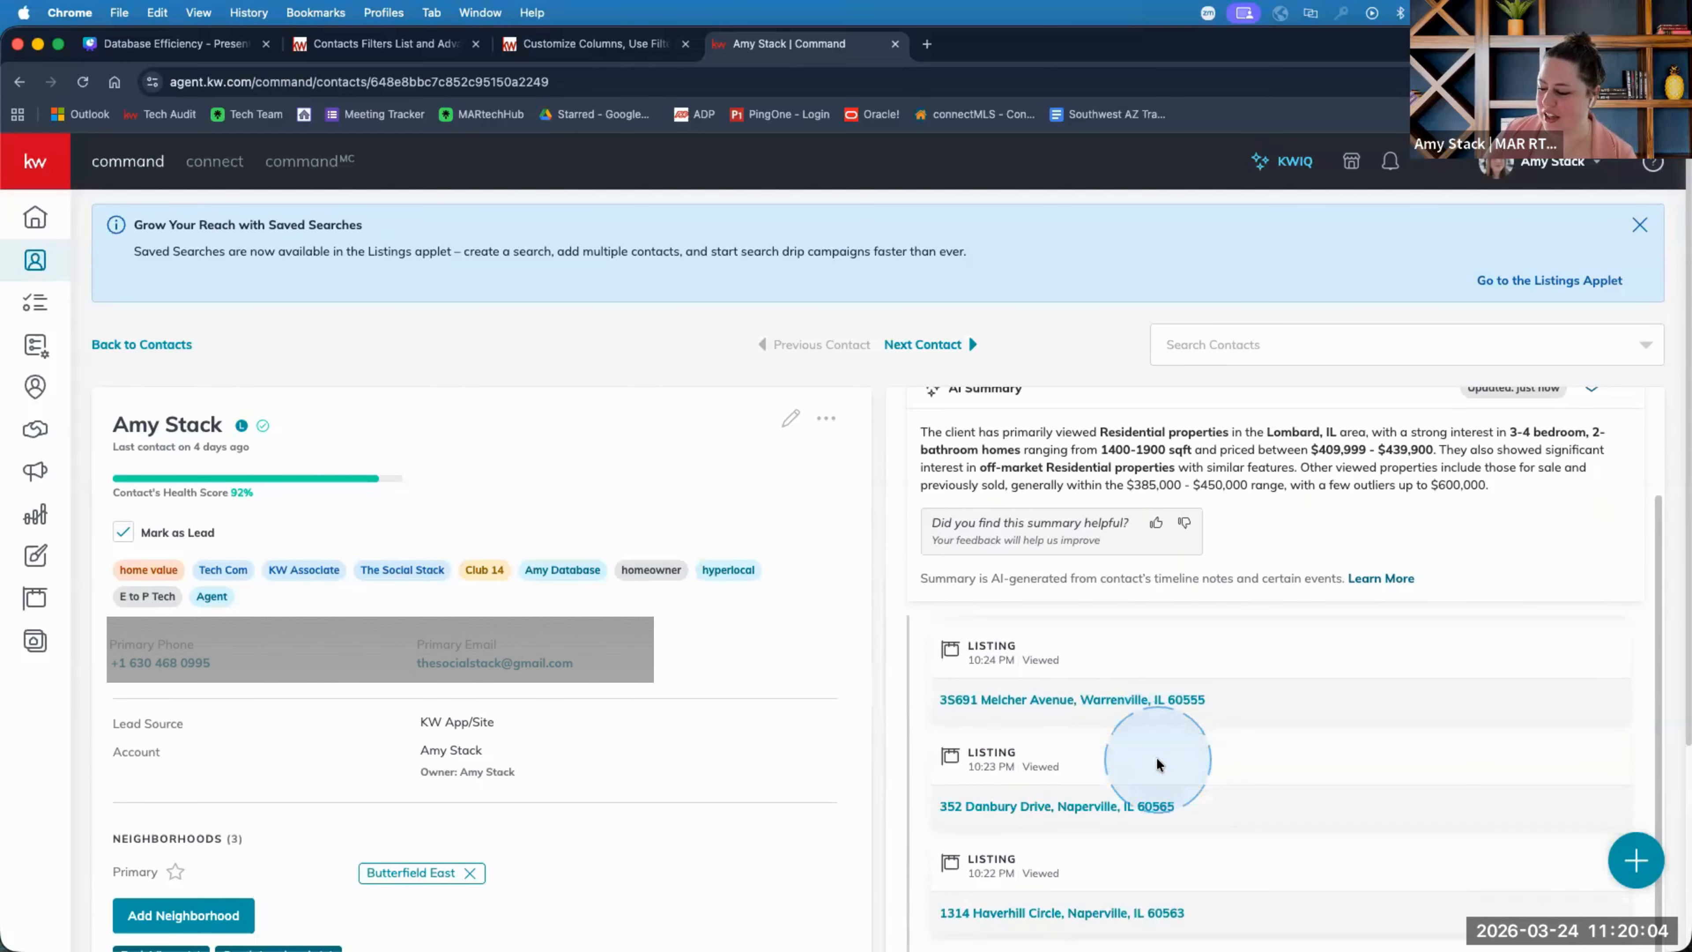
scroll(1156, 757, "down", 10)
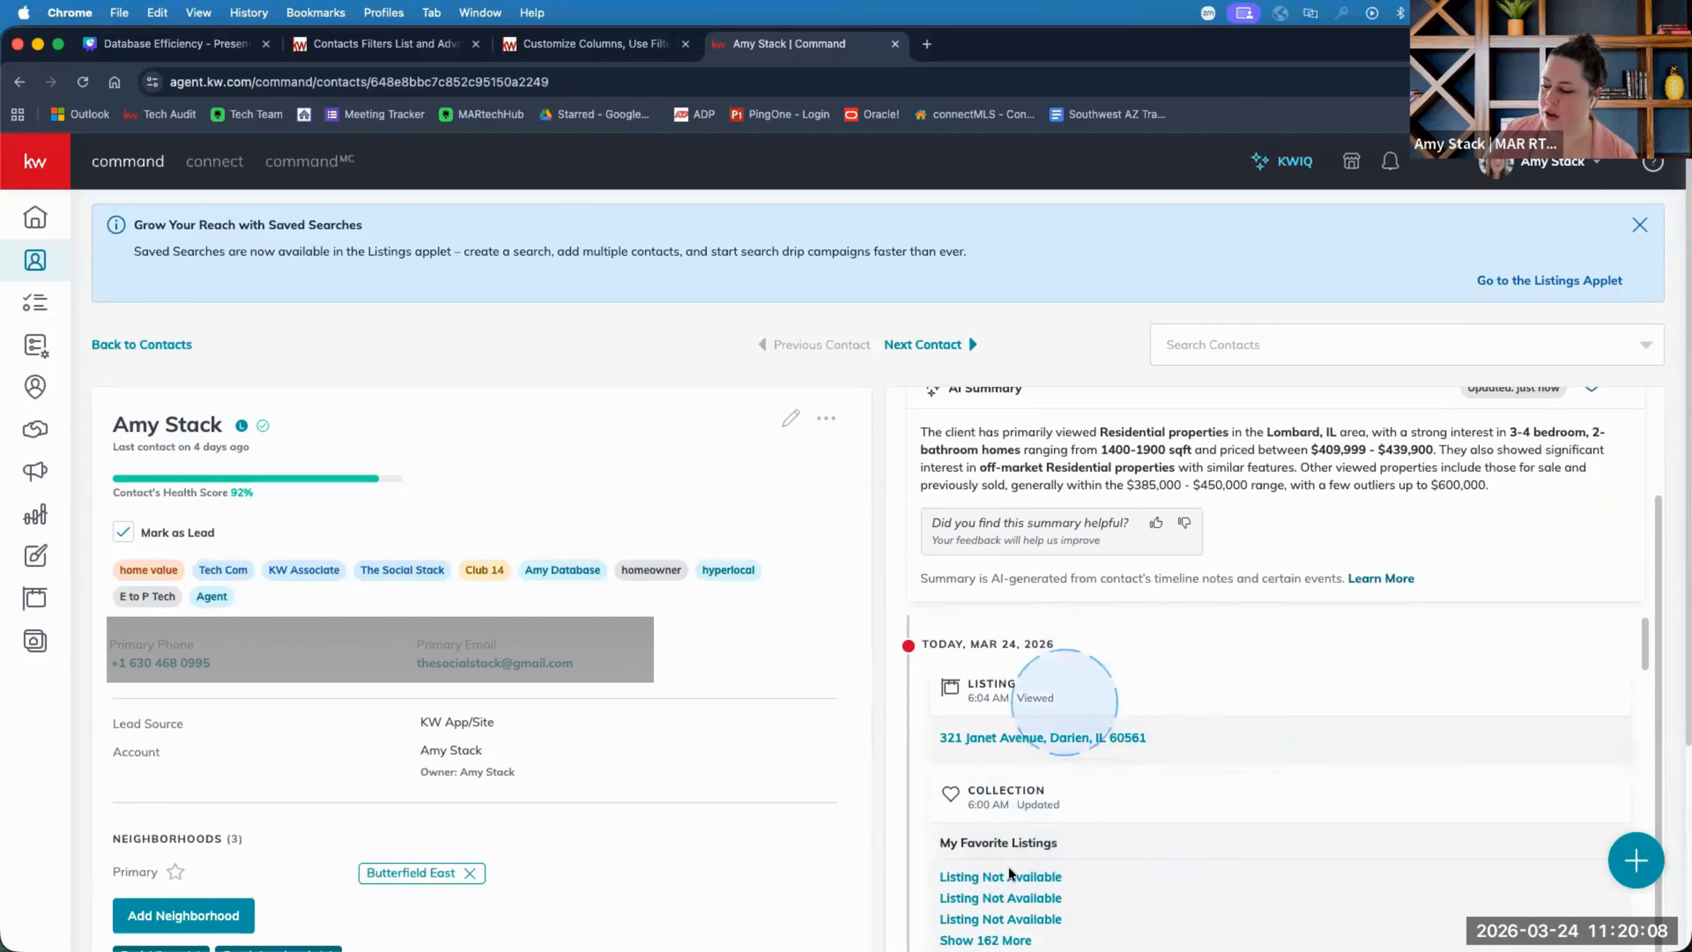
left_click(140, 346)
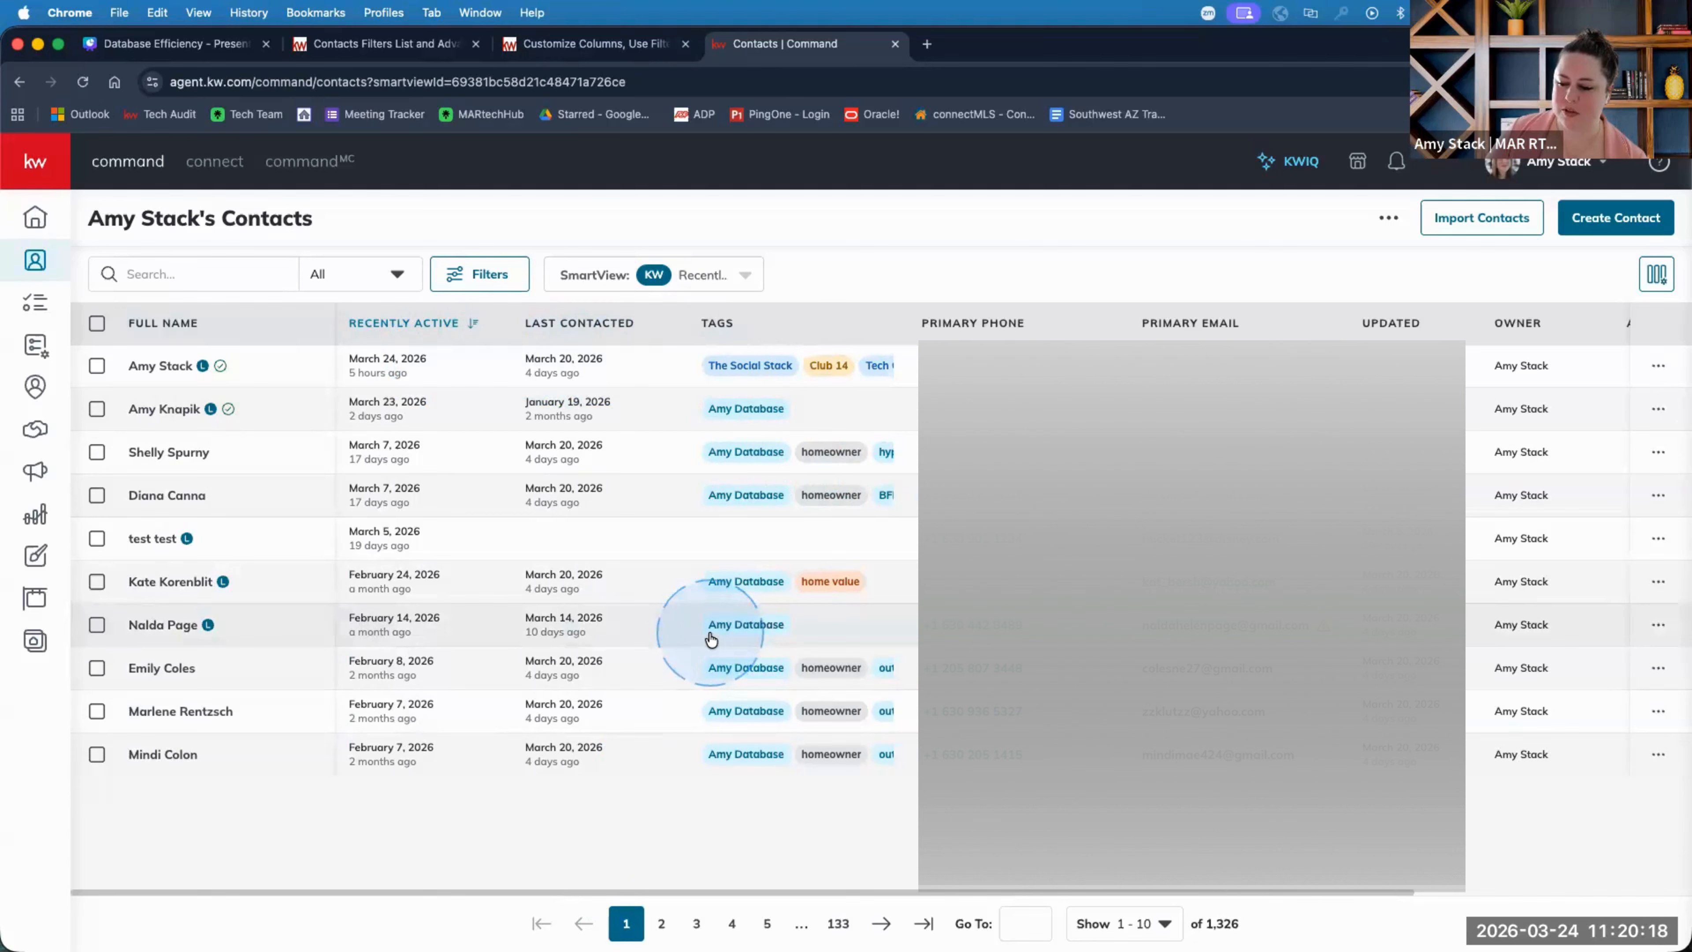
left_click(172, 453)
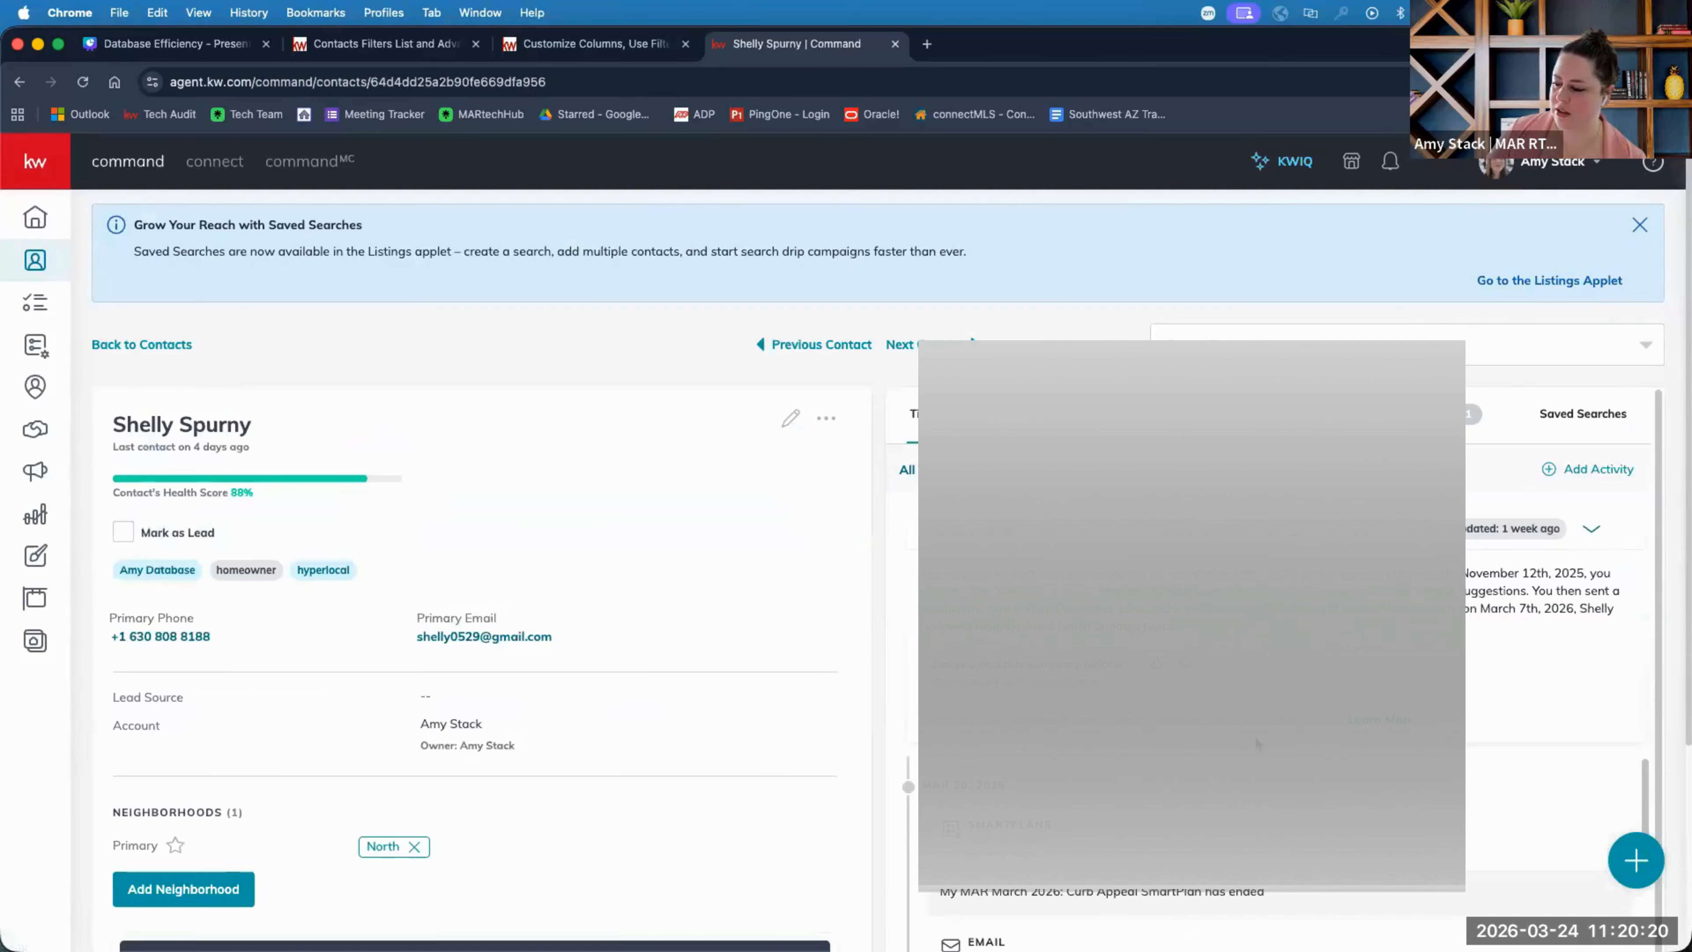
scroll(1257, 736, "down", 5)
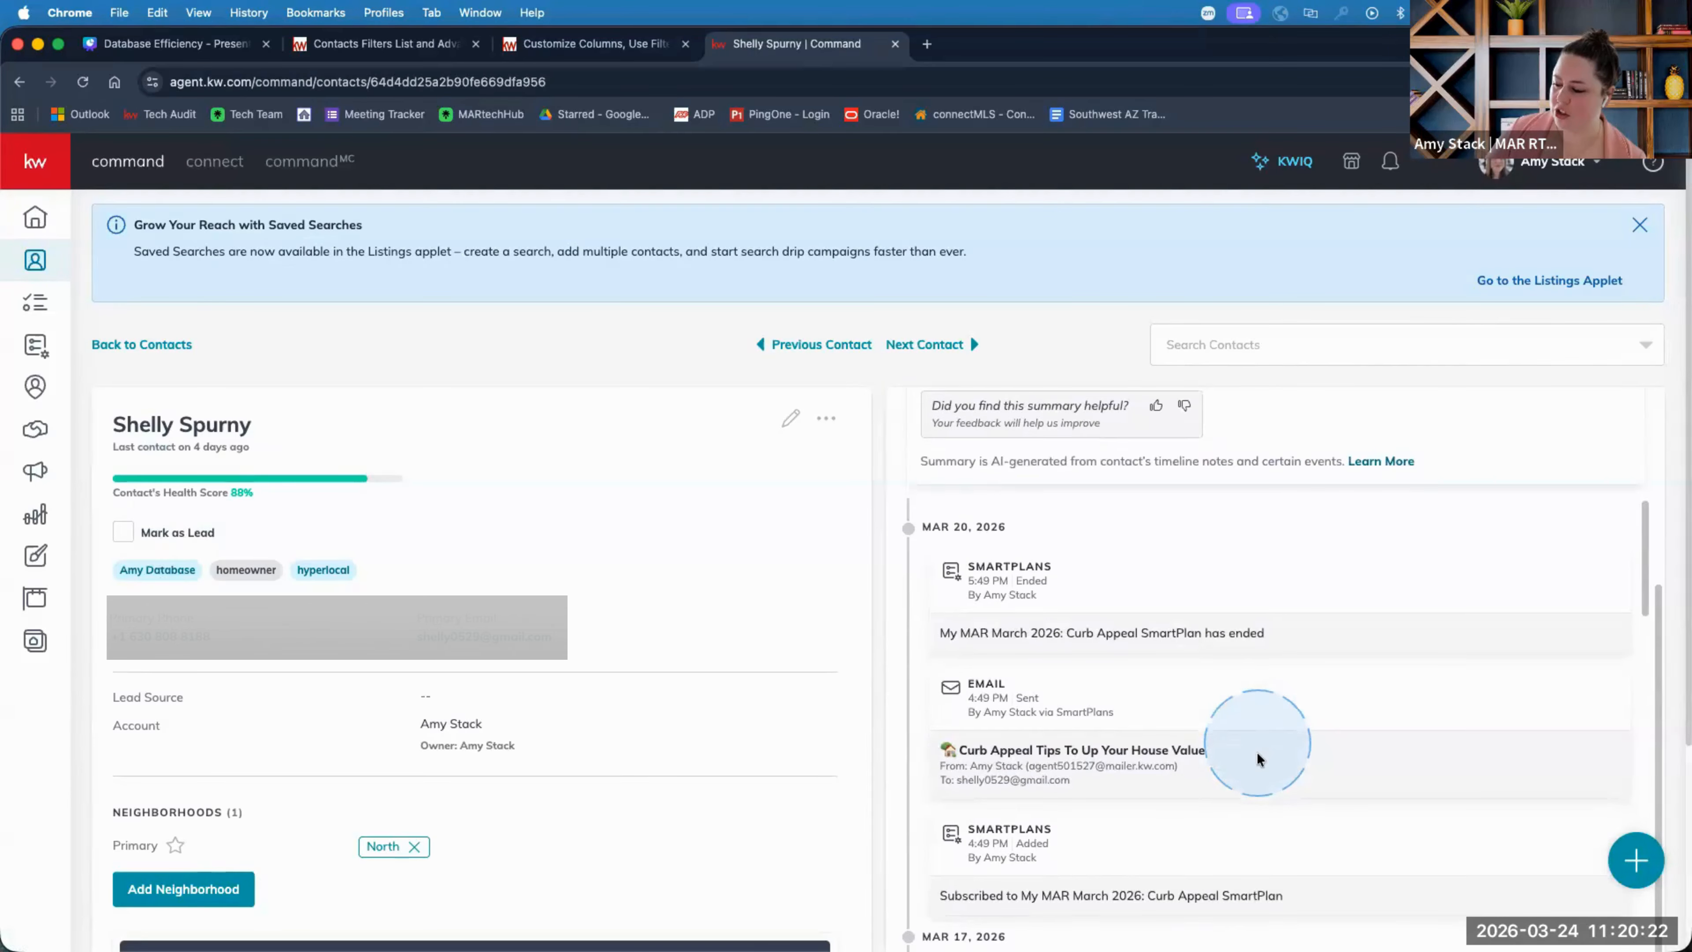
scroll(1257, 759, "down", 5)
scroll(1259, 755, "up", 4)
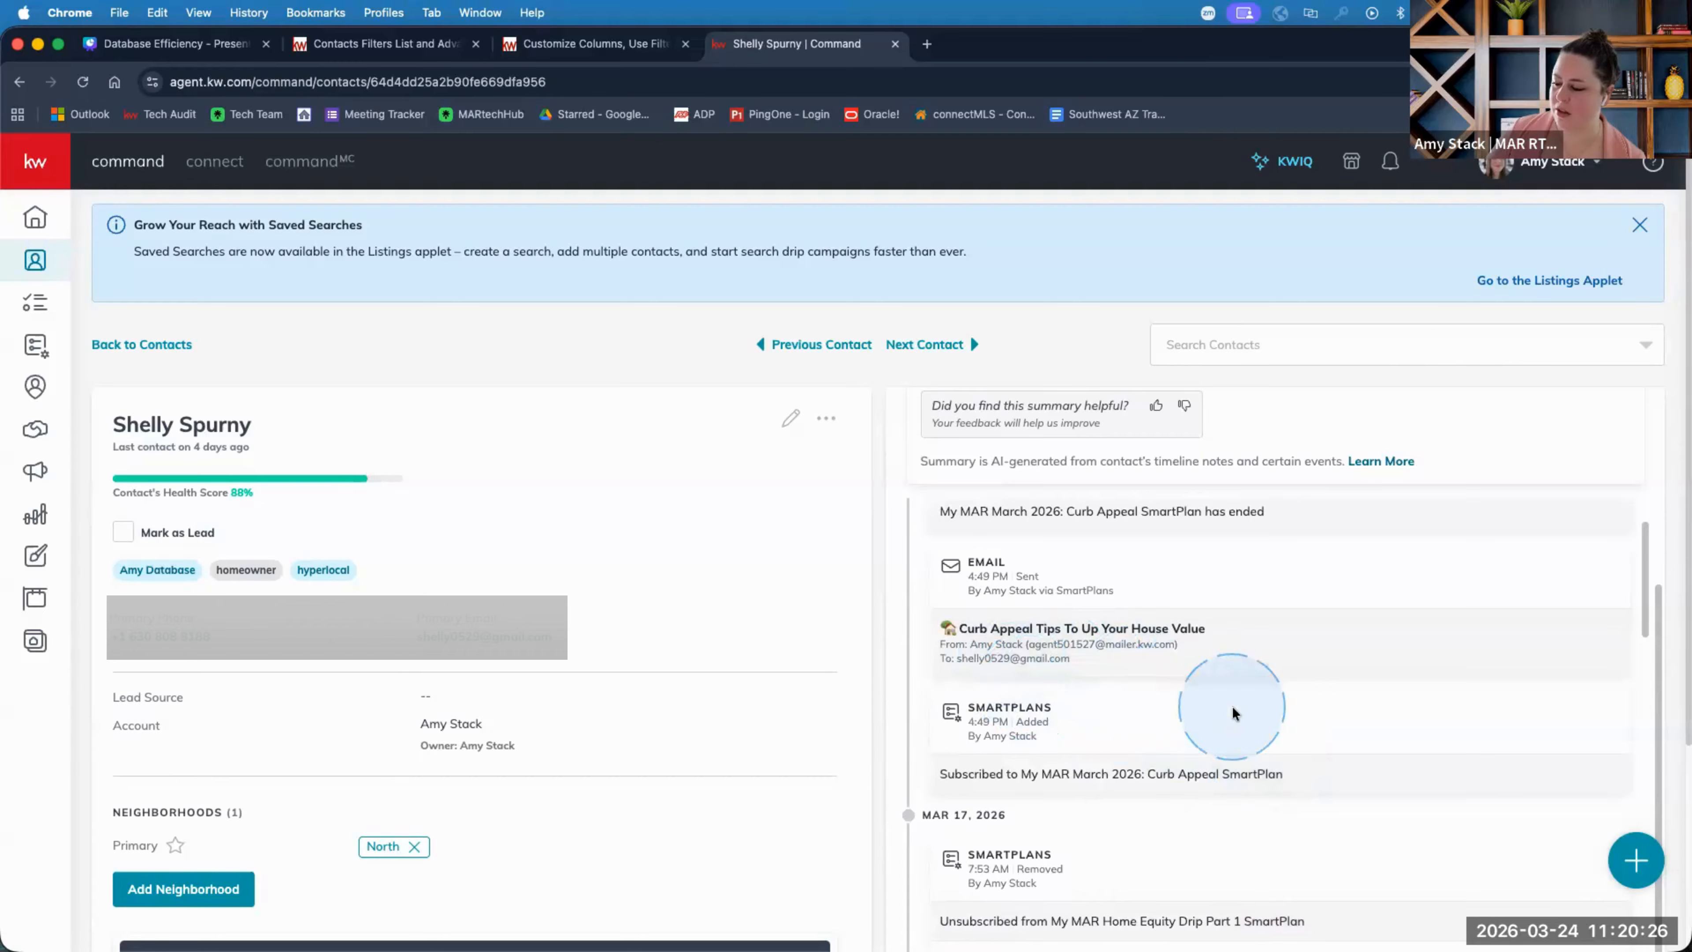
scroll(1229, 711, "up", 3)
scroll(1233, 708, "down", 1)
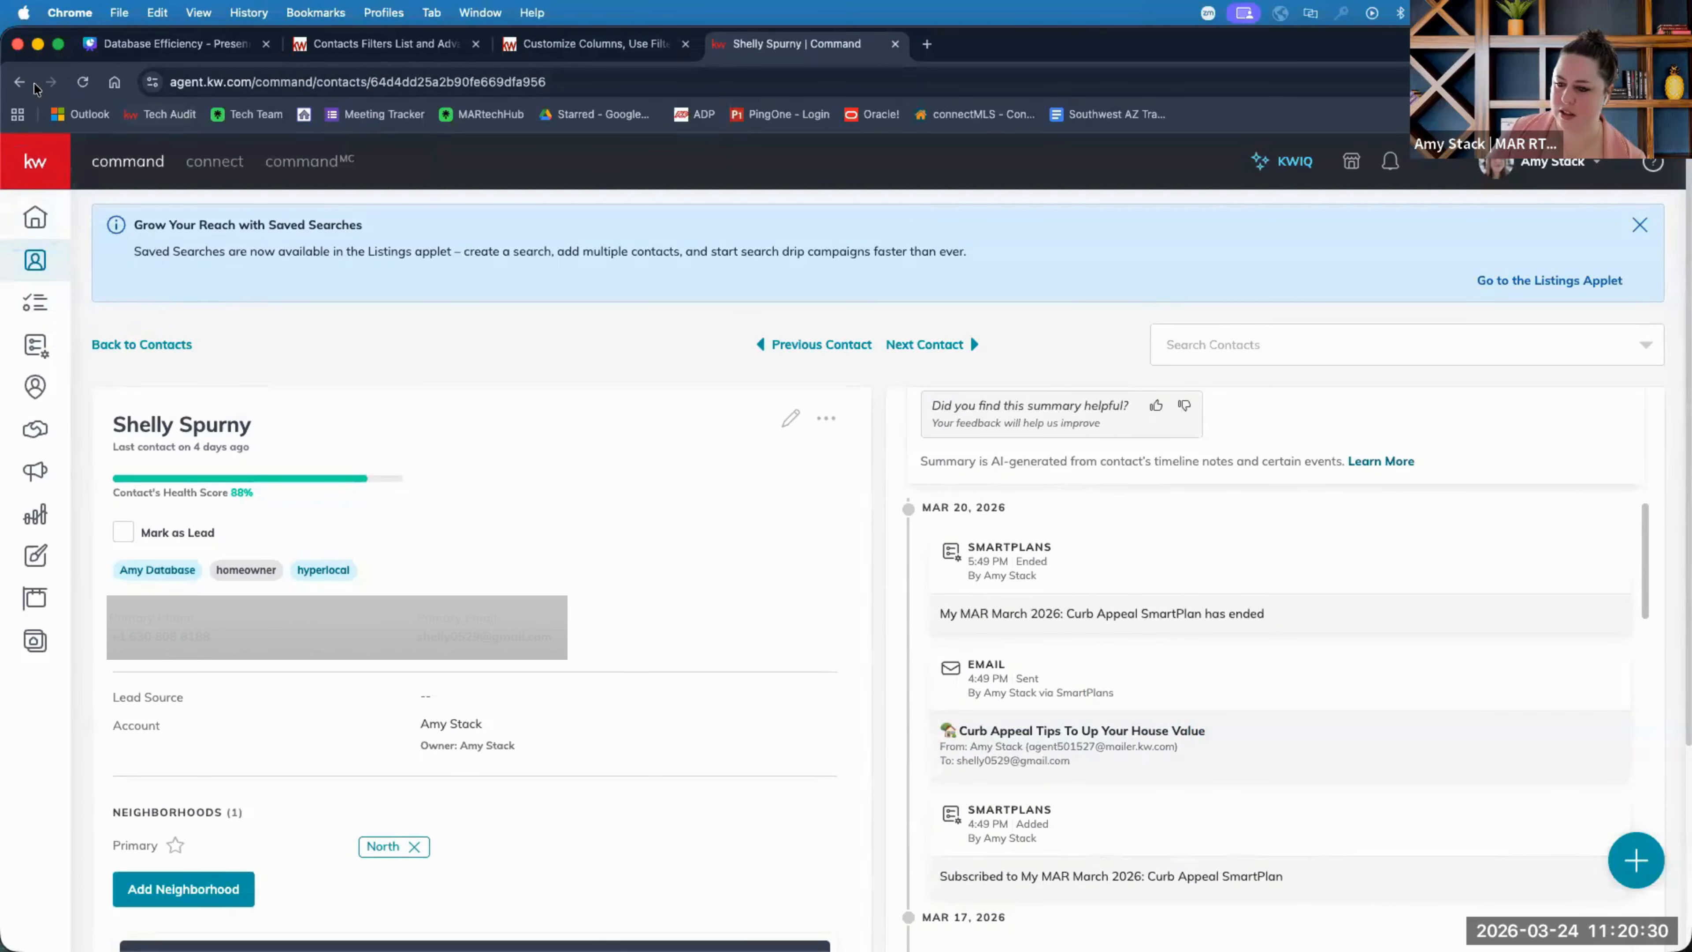
left_click(18, 81)
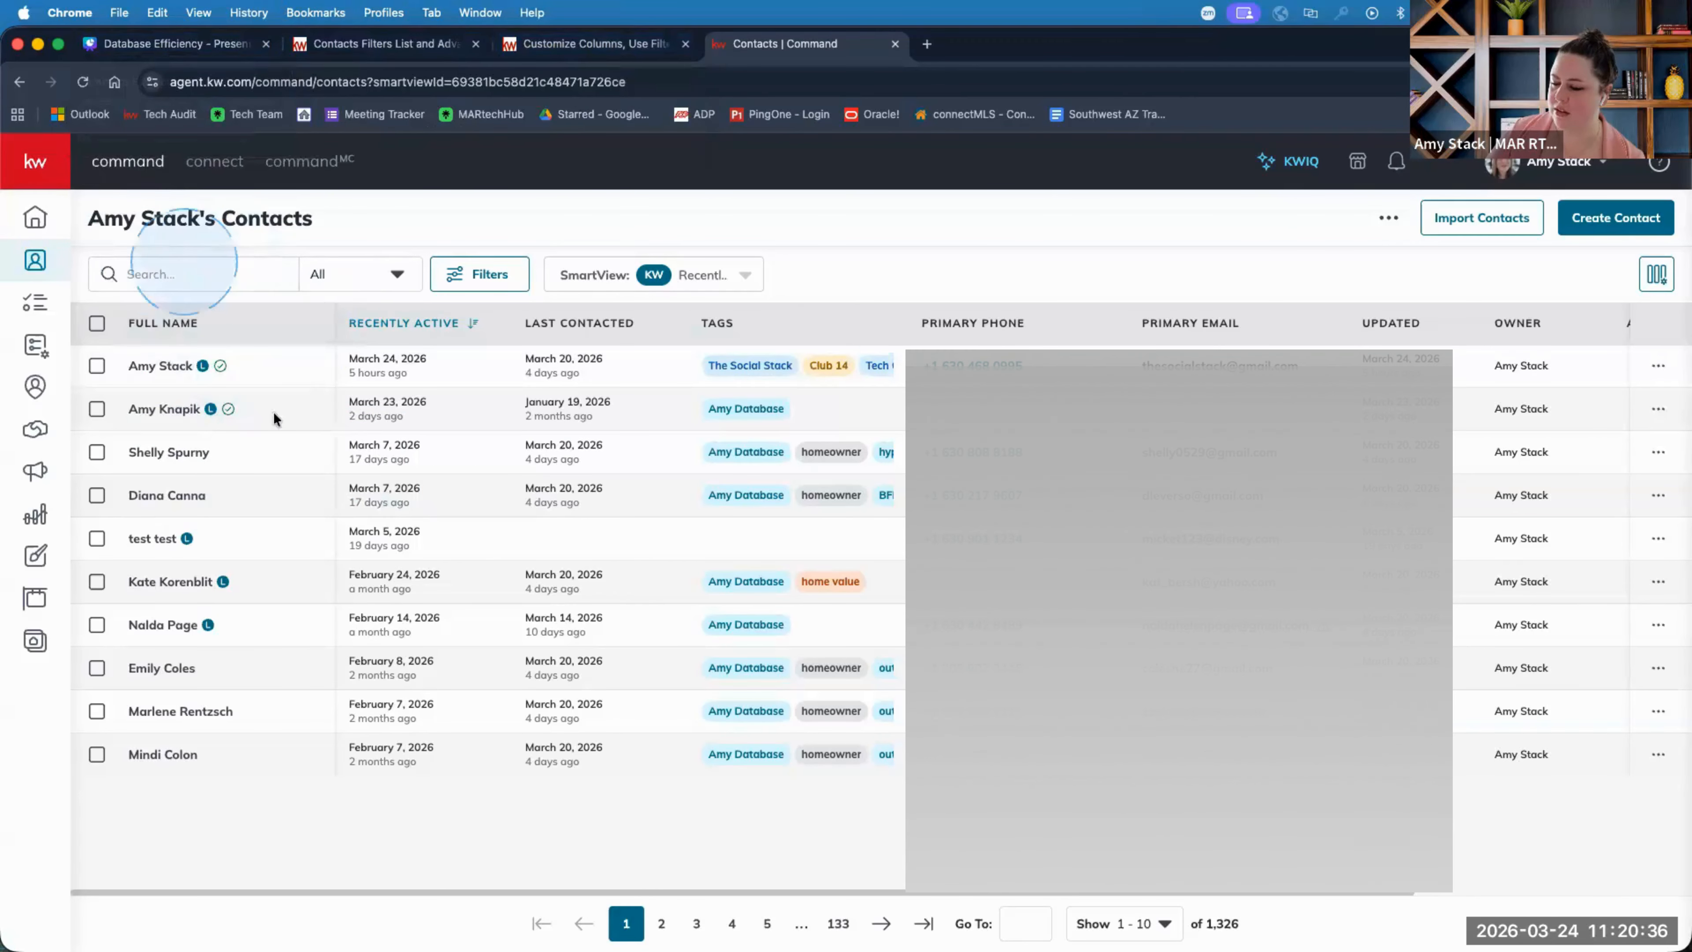
left_click(175, 452)
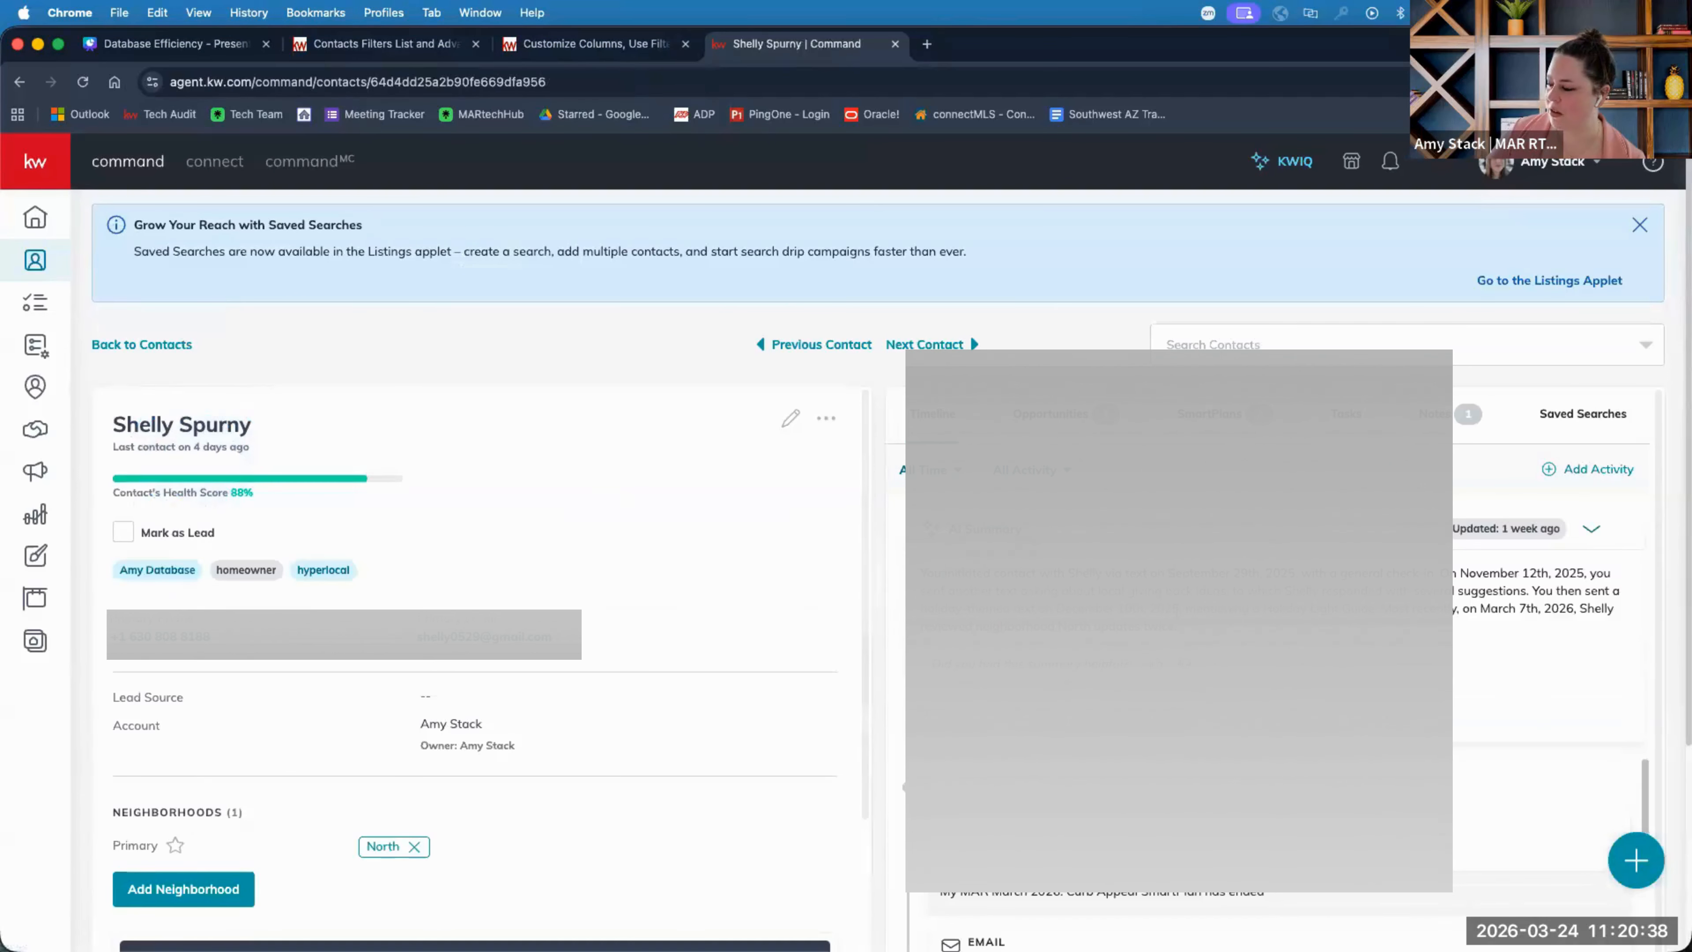
scroll(1179, 620, "down", 4)
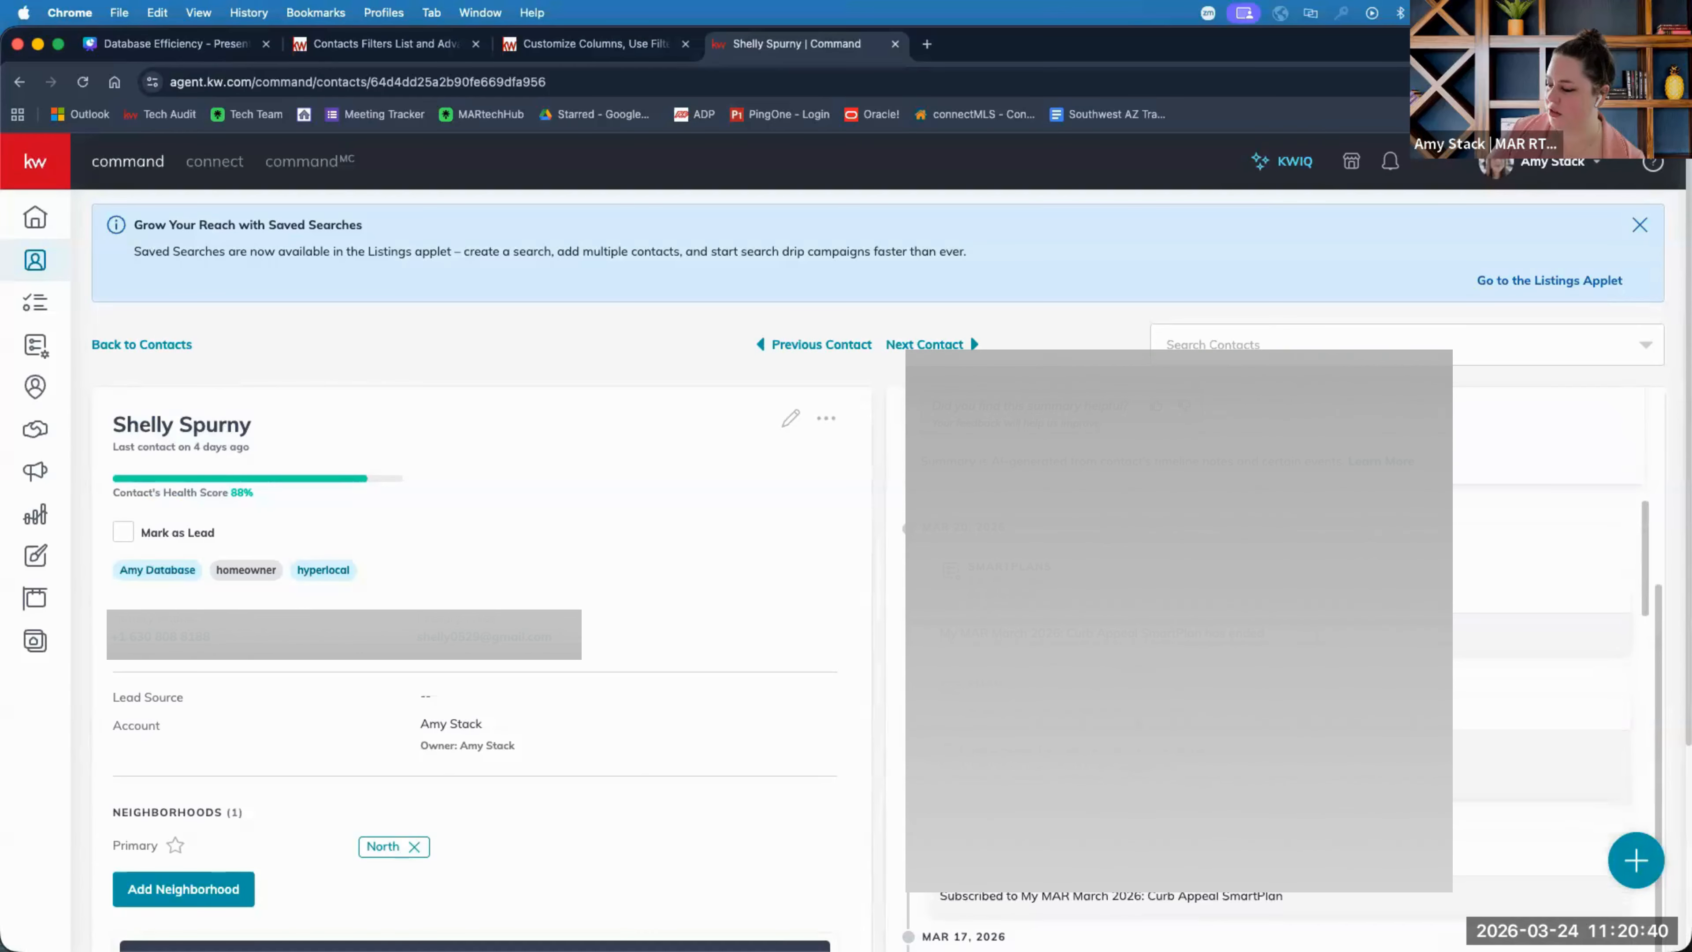
scroll(1179, 620, "down", 5)
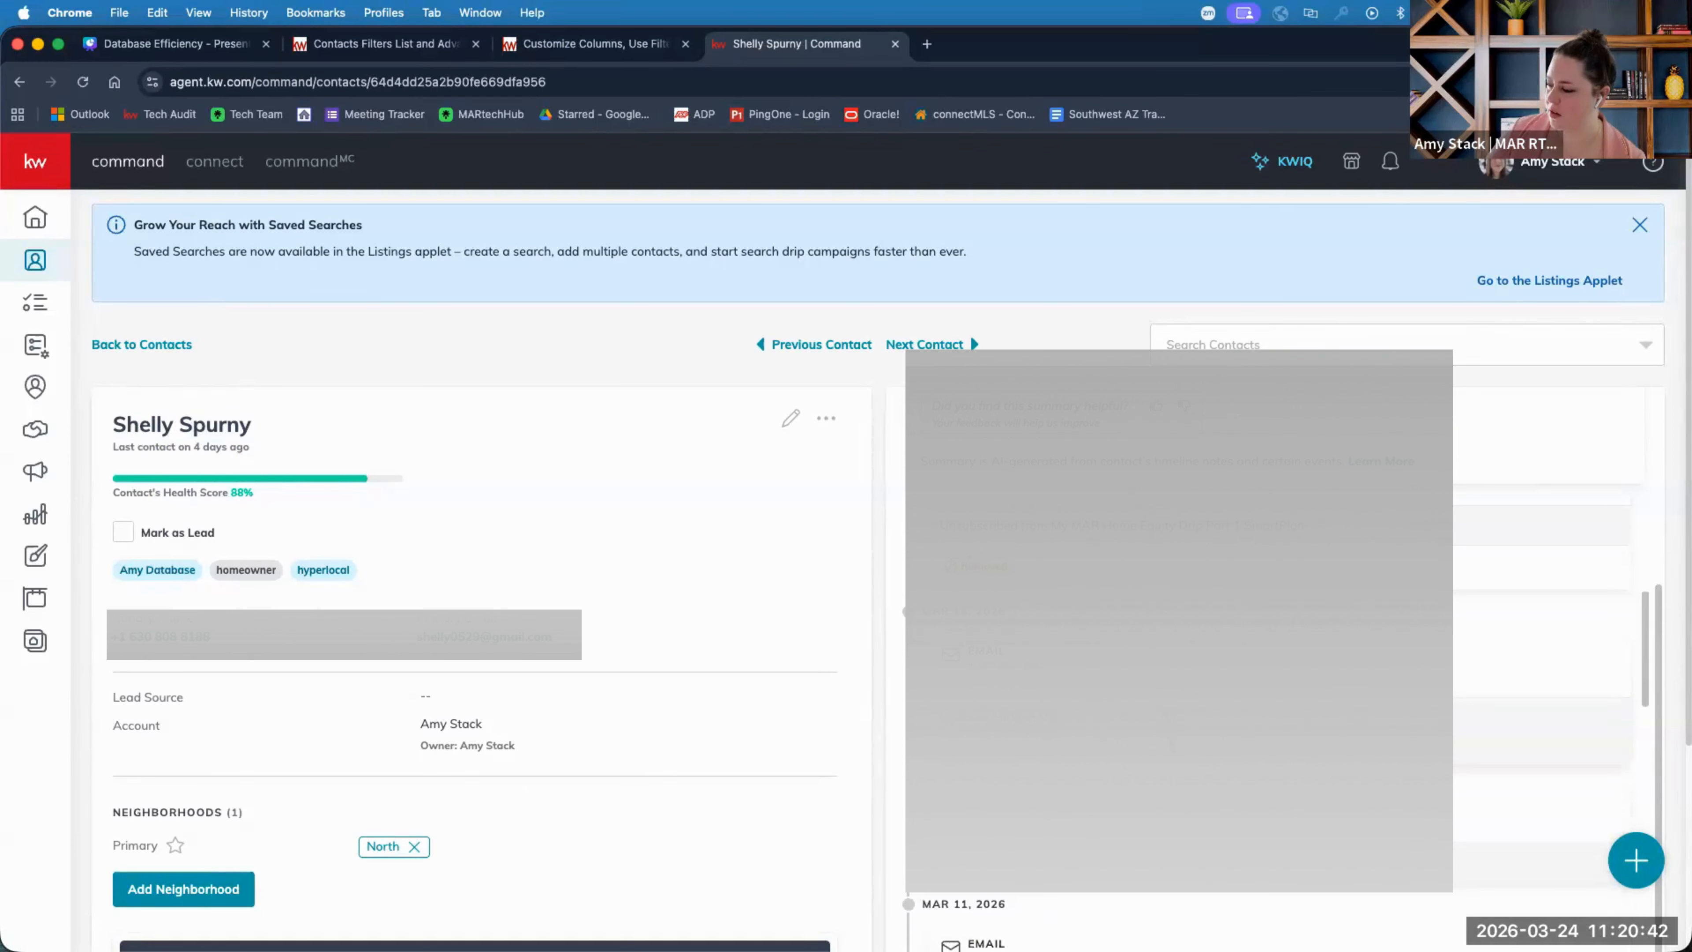
scroll(1170, 742, "down", 1)
scroll(1022, 592, "up", 1)
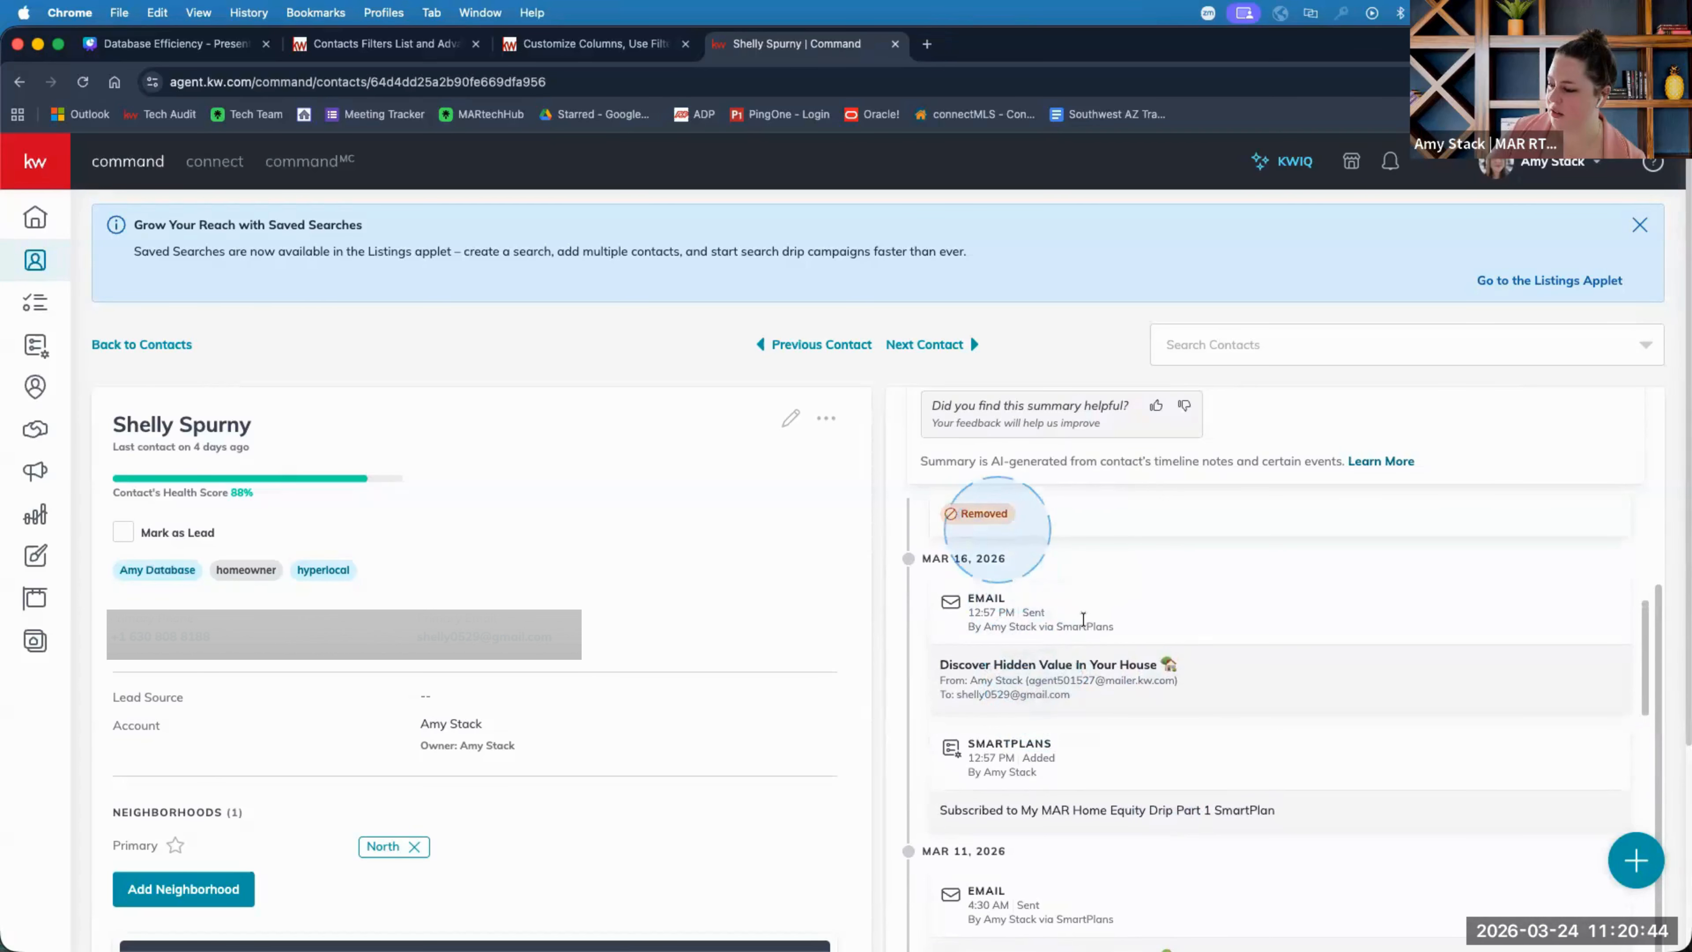
scroll(1159, 653, "down", 4)
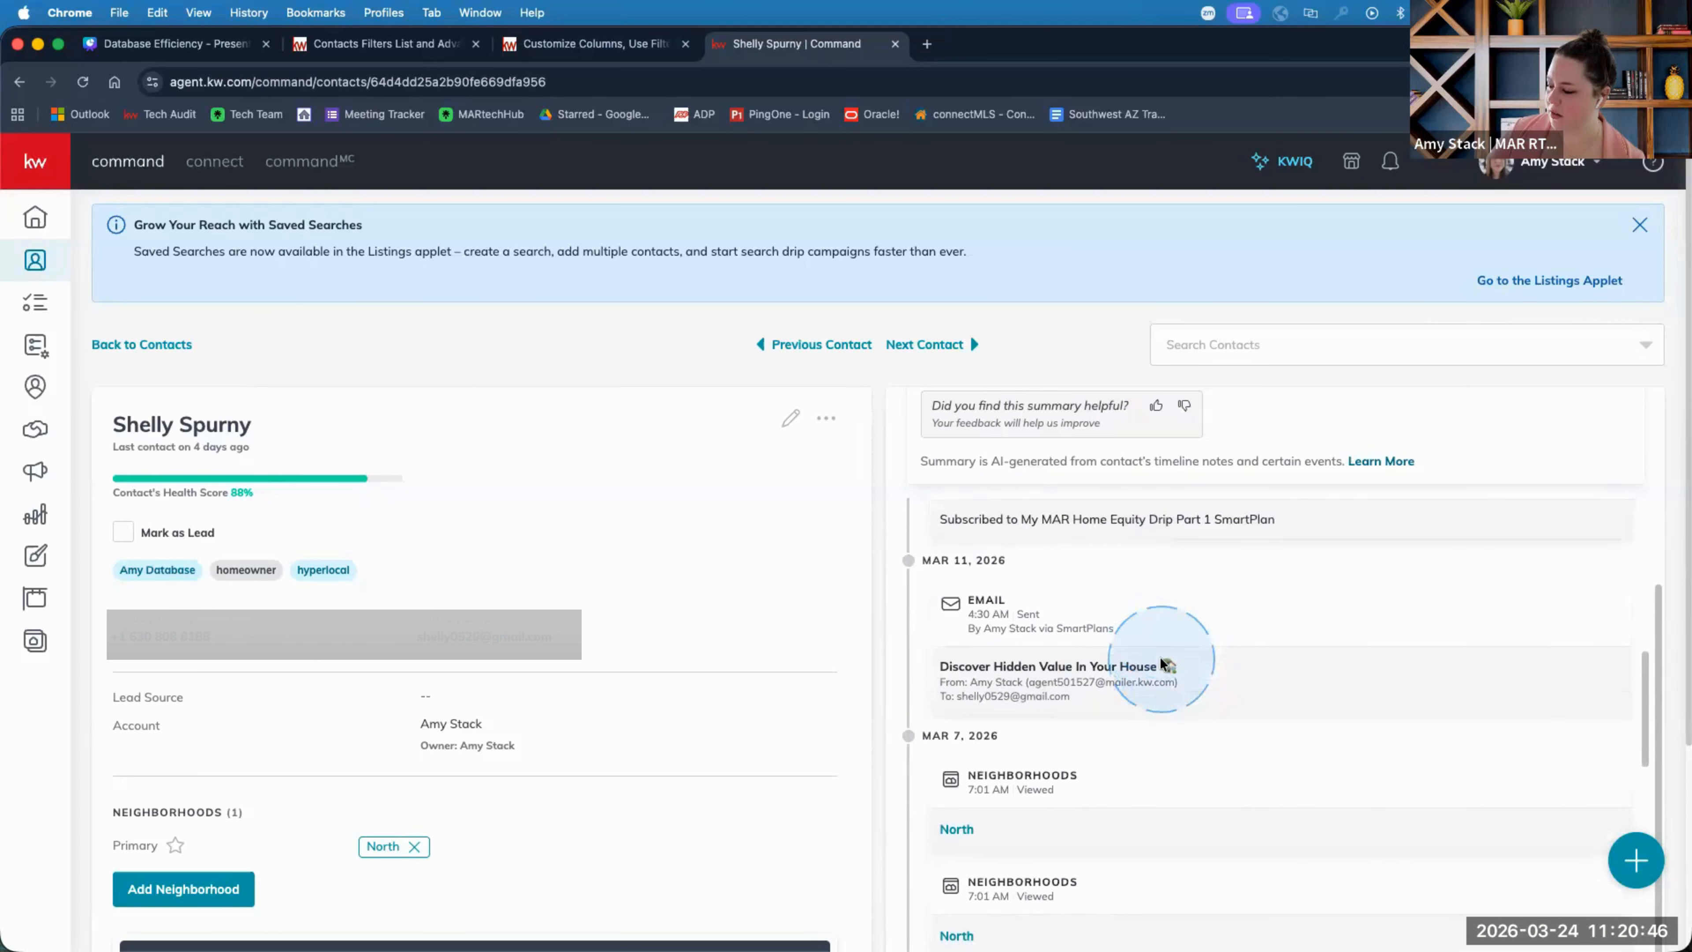
scroll(1161, 663, "down", 2)
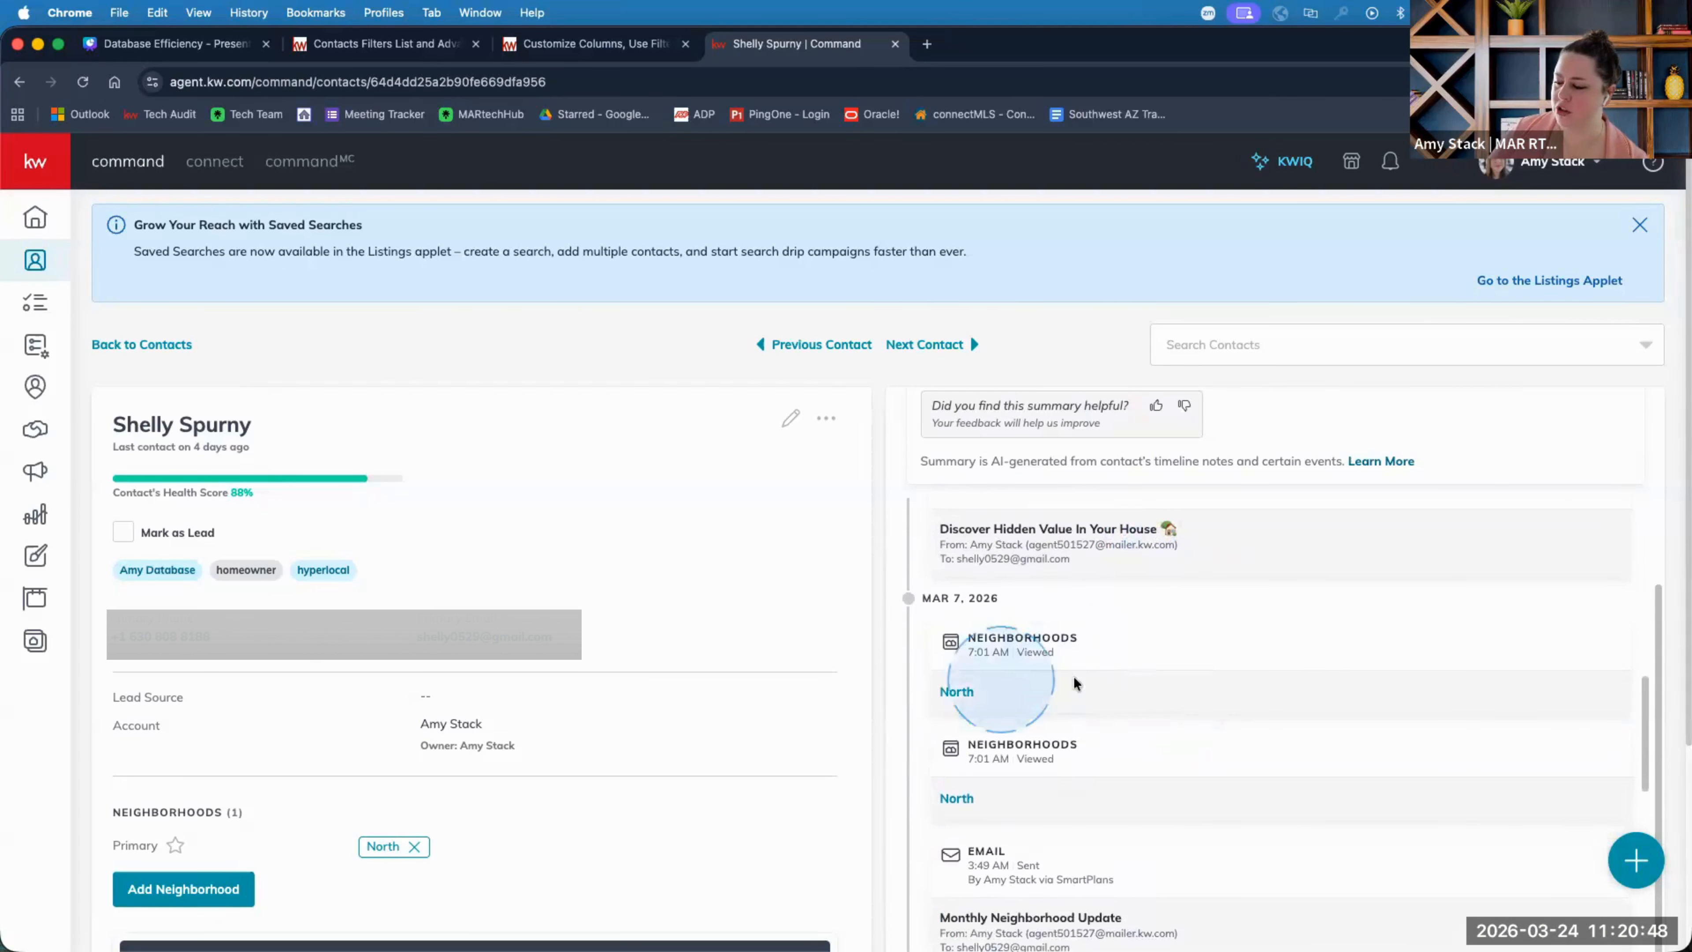
scroll(1093, 633, "down", 1)
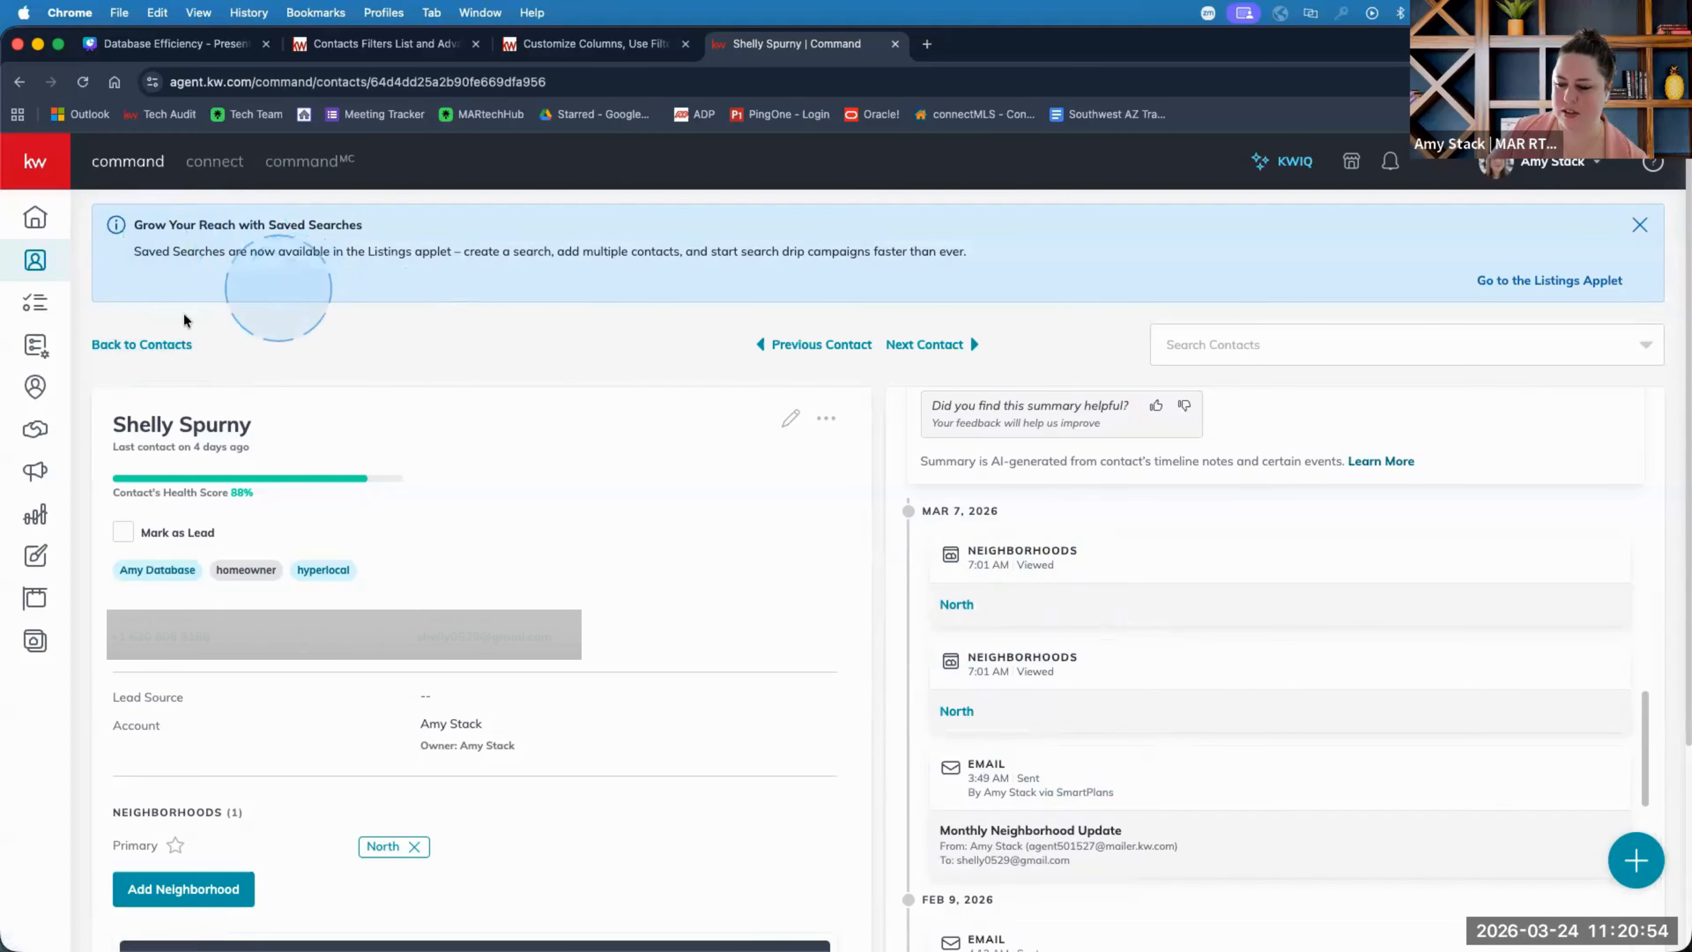
left_click(189, 352)
Pick DTD2 from the saved SmartViews list to show its 517 contacts.
left_click(733, 275)
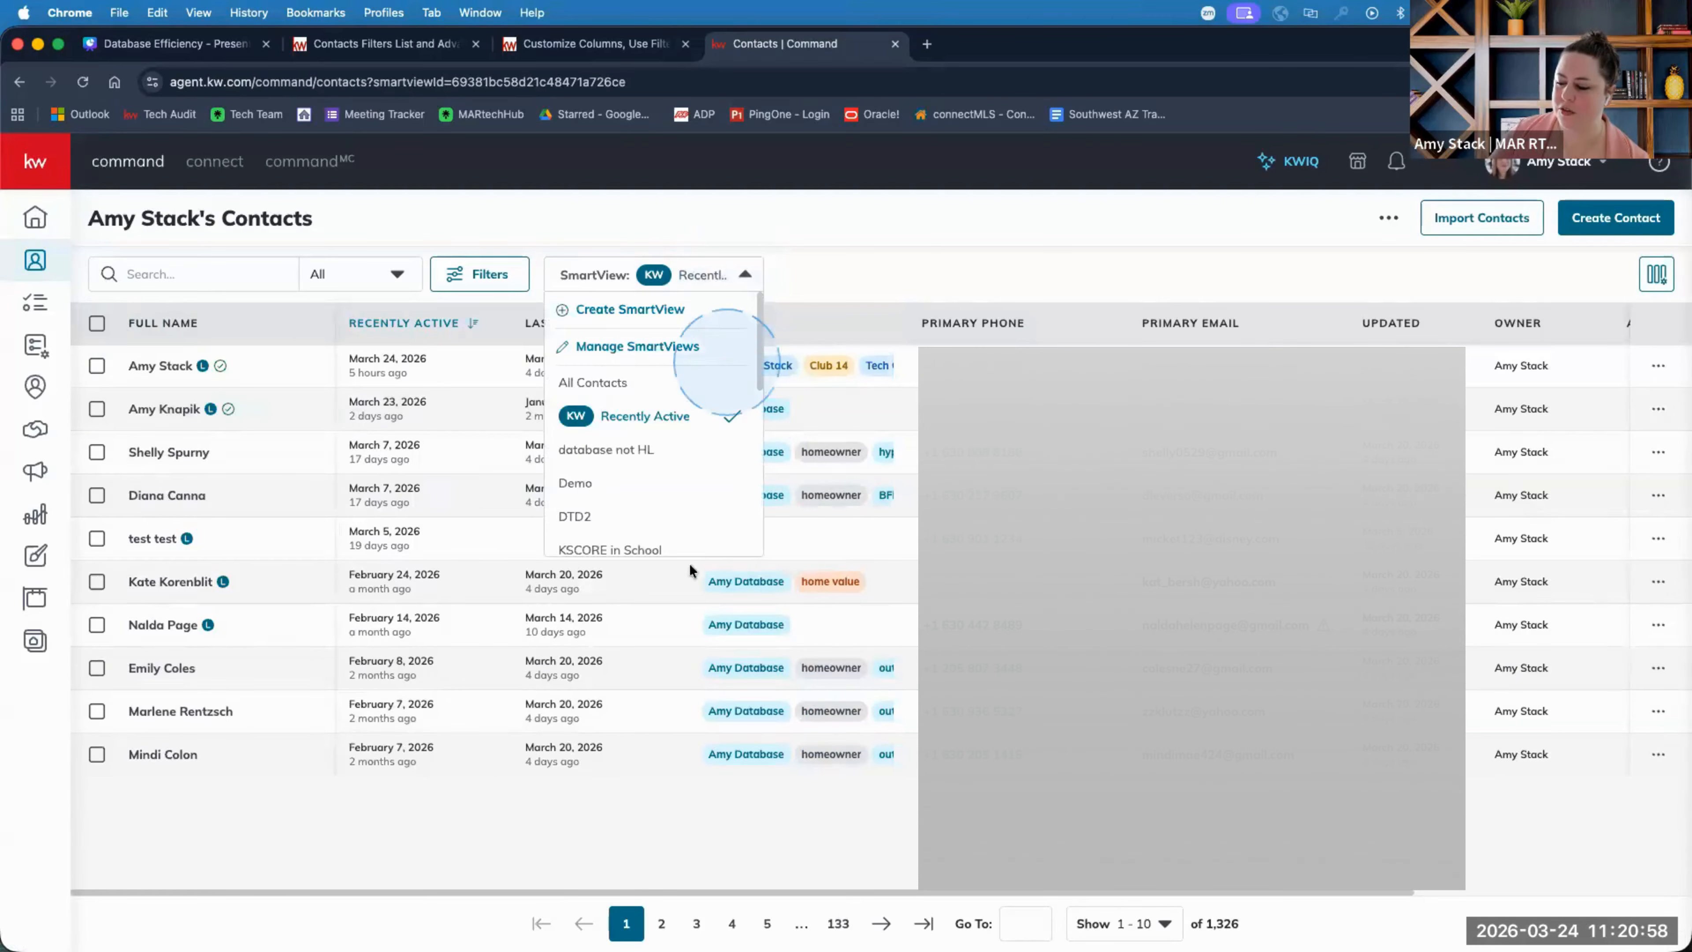
scroll(603, 446, "down", 5)
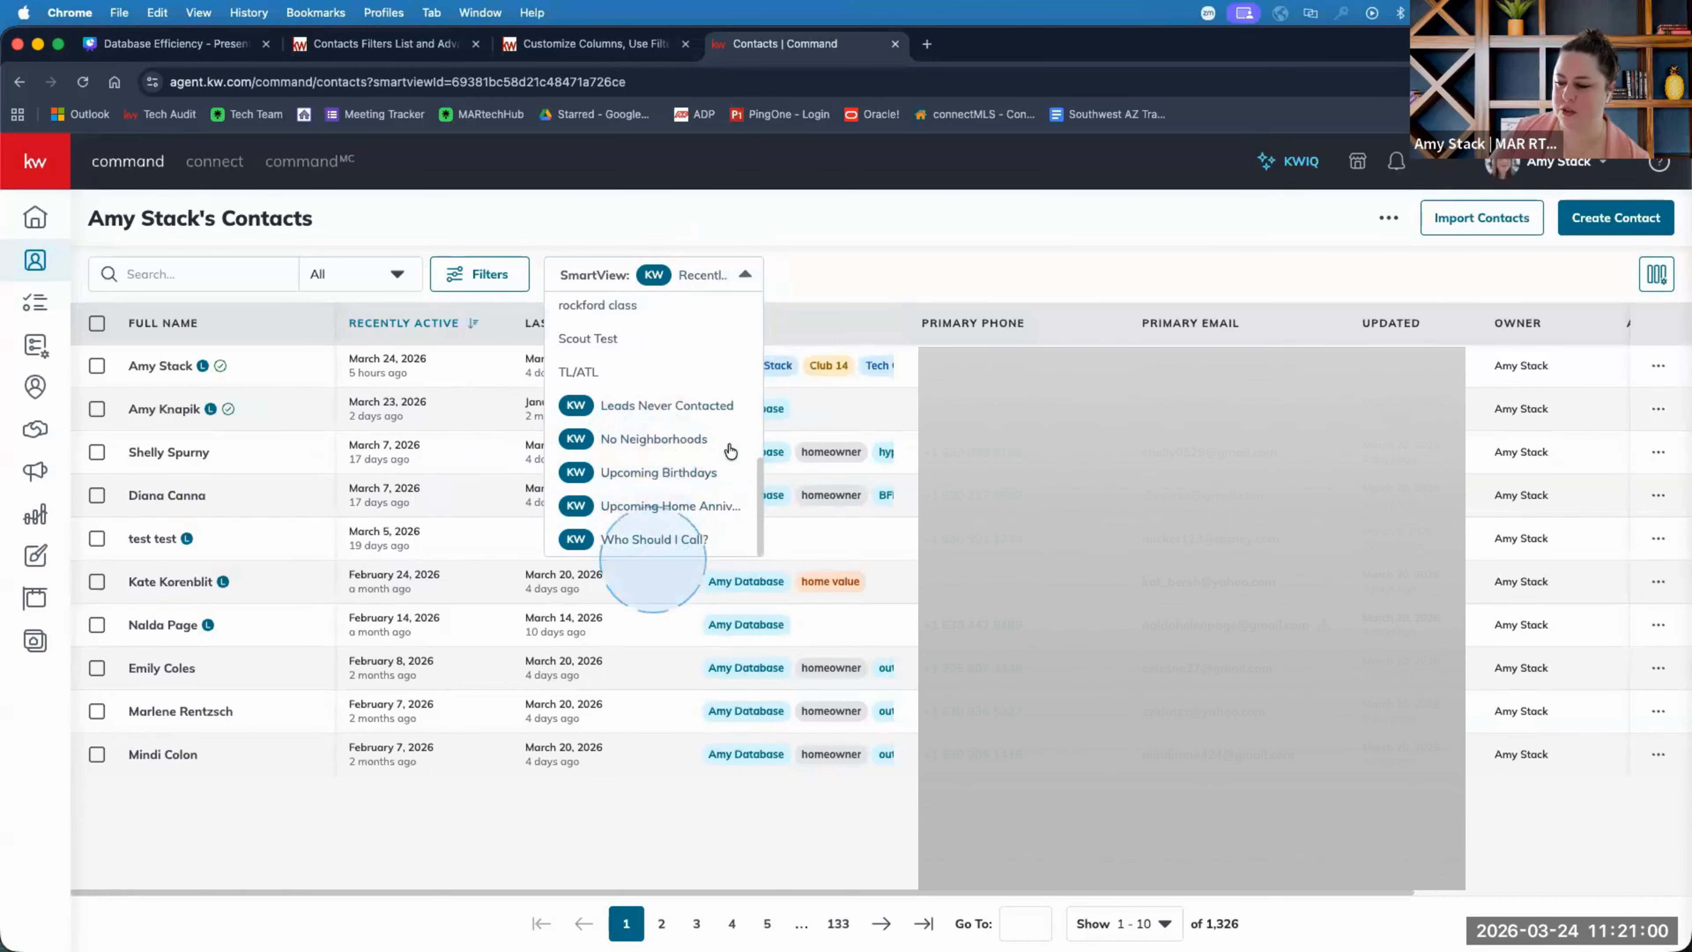
scroll(660, 426, "up", 1)
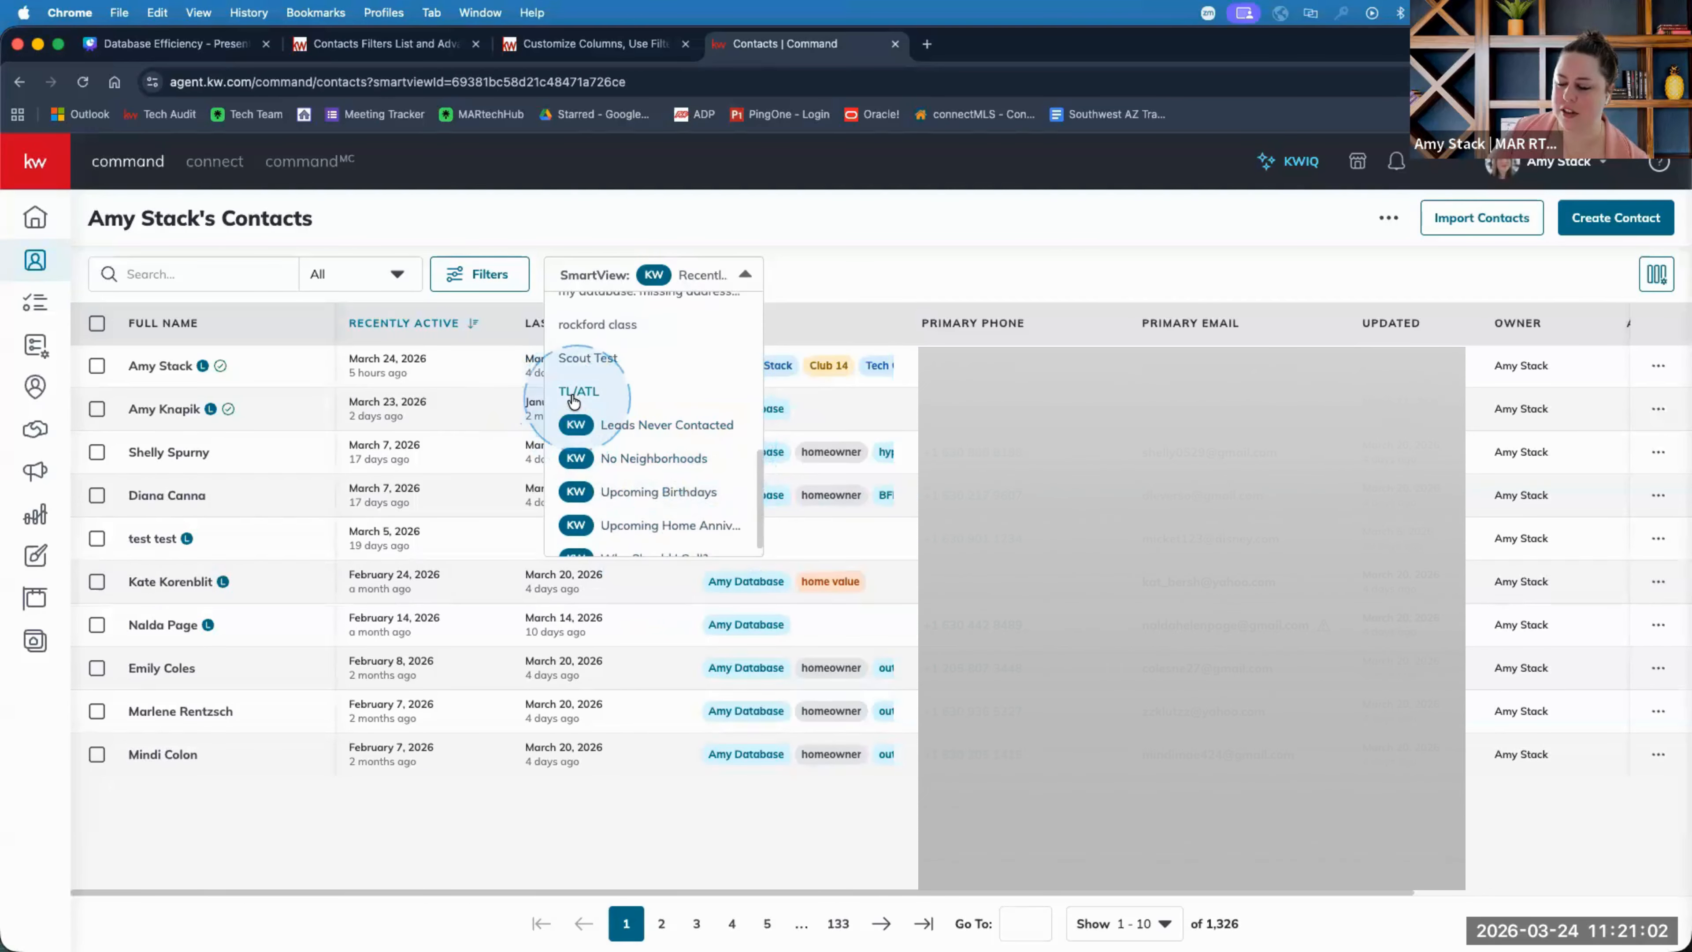
scroll(575, 396, "up", 3)
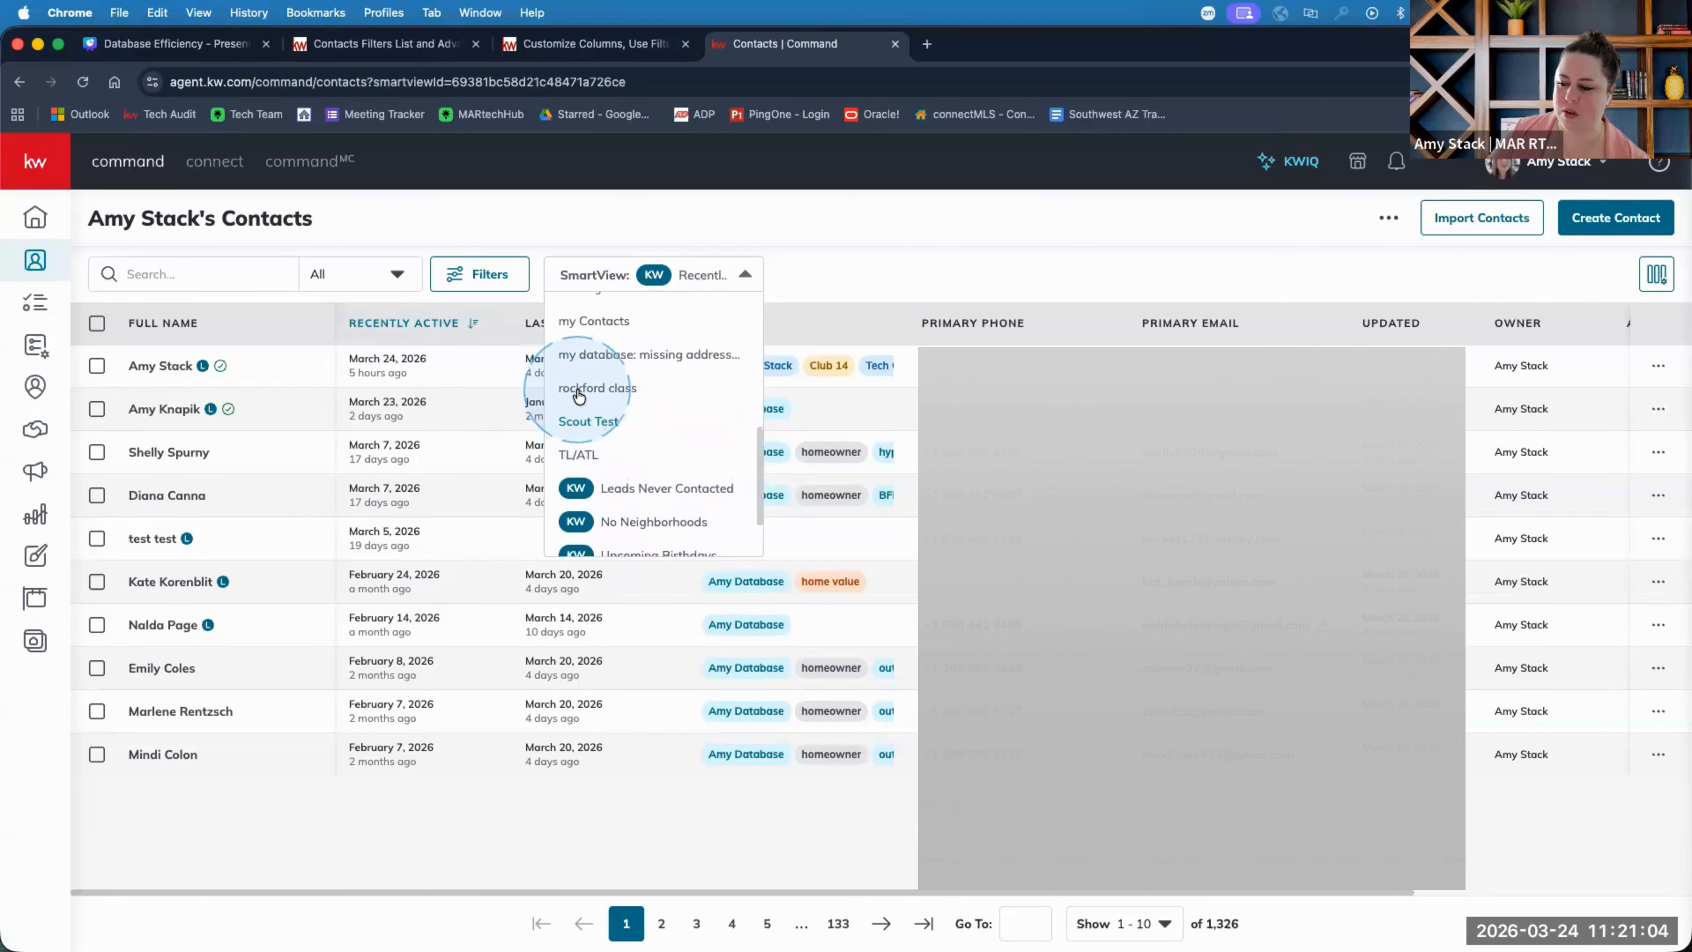
scroll(583, 453, "up", 1)
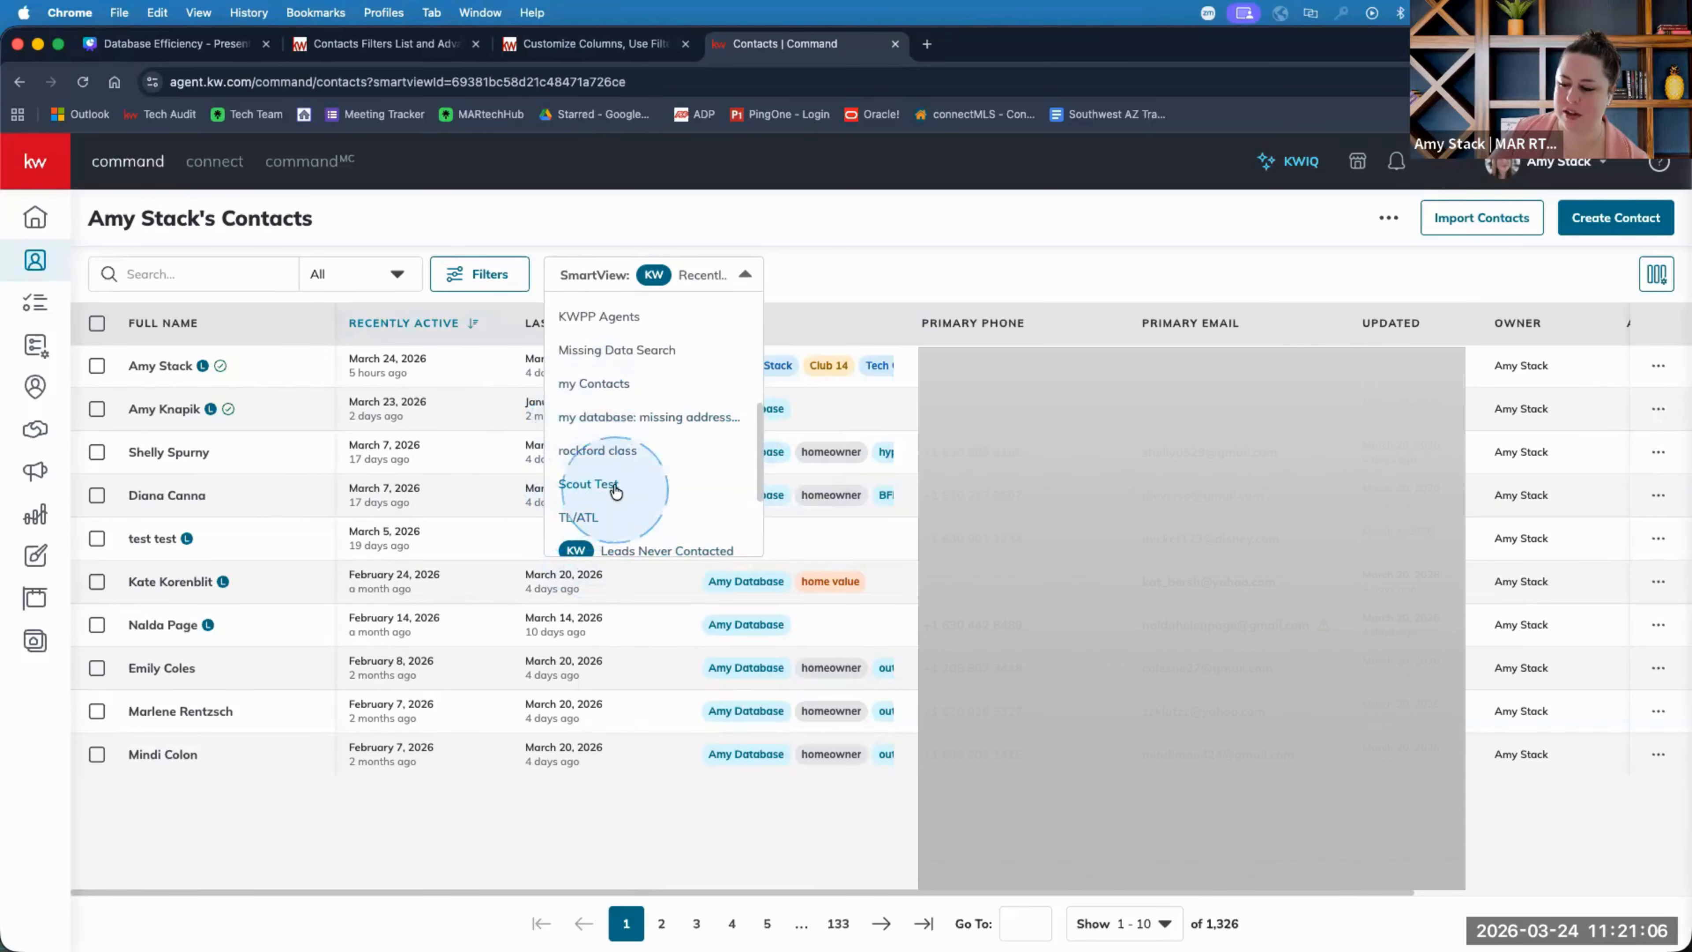
scroll(655, 480, "up", 6)
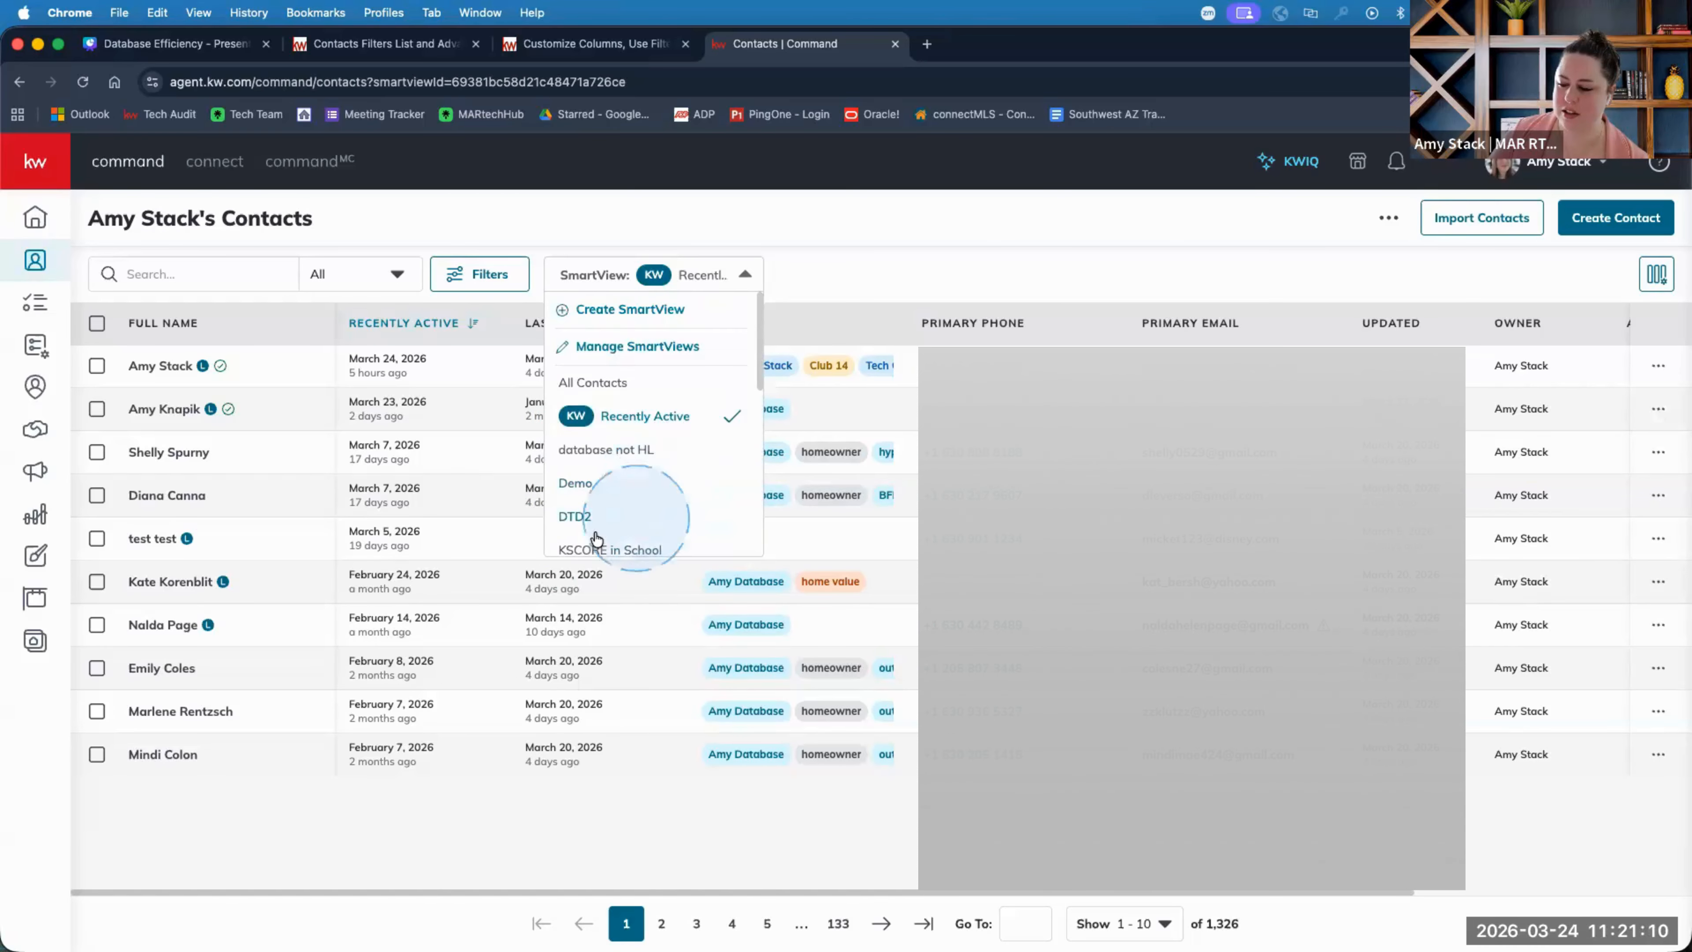
left_click(589, 516)
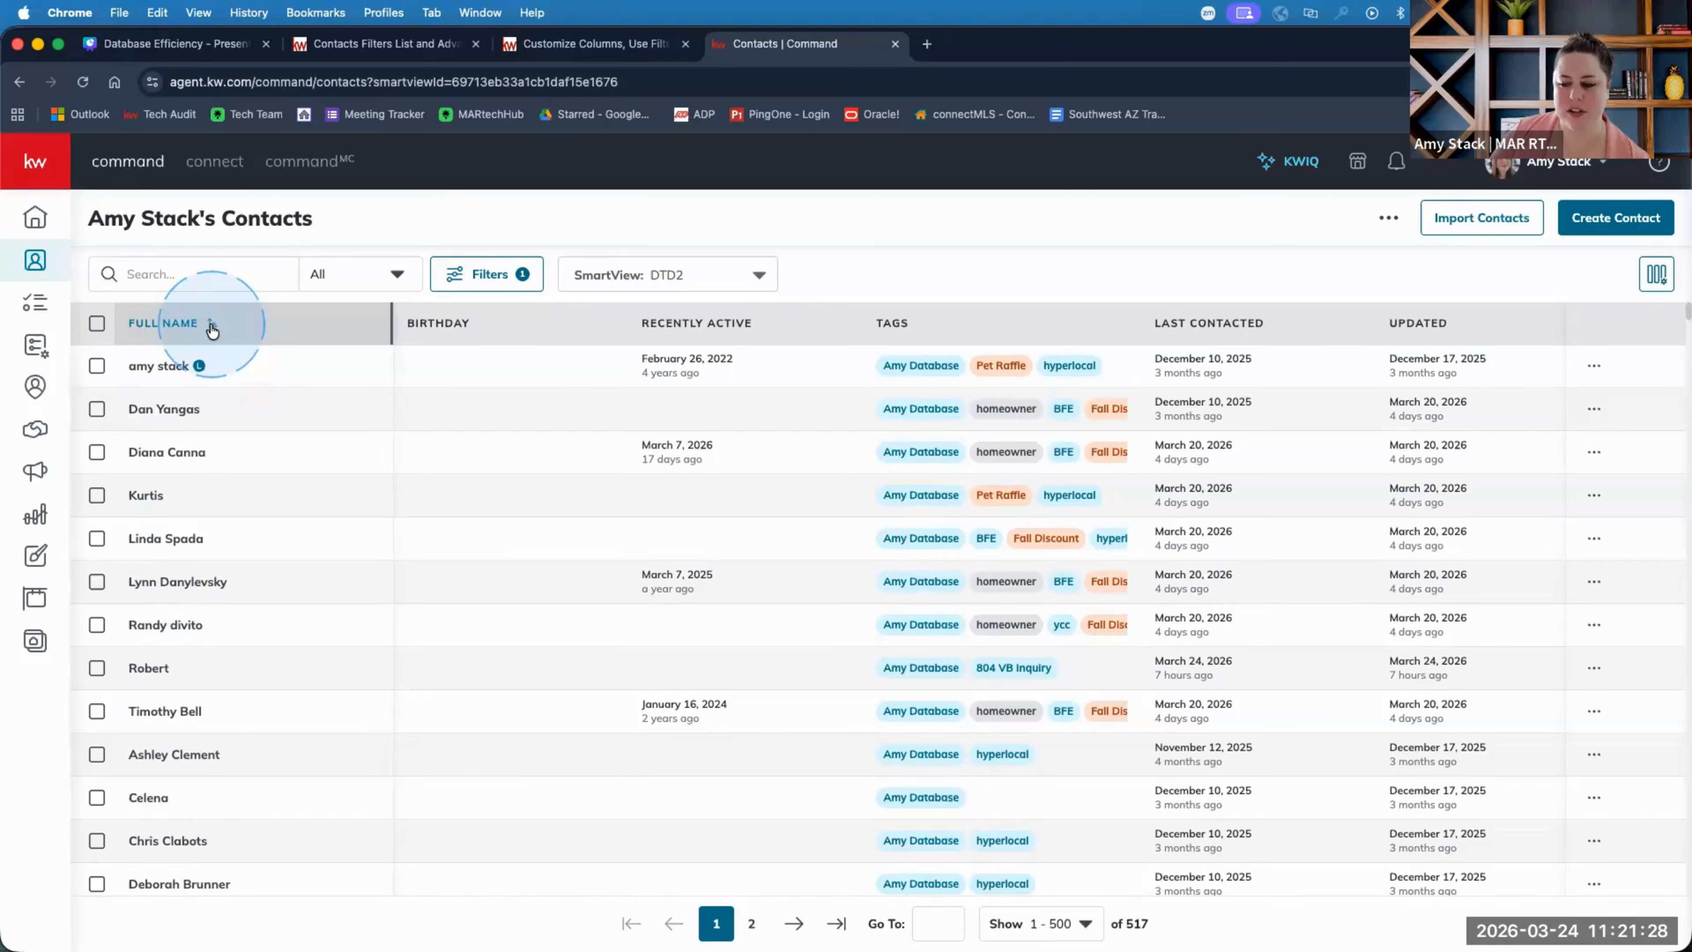
Check the Full Name sort, column customization and filter panel, then close them.
left_click(151, 329)
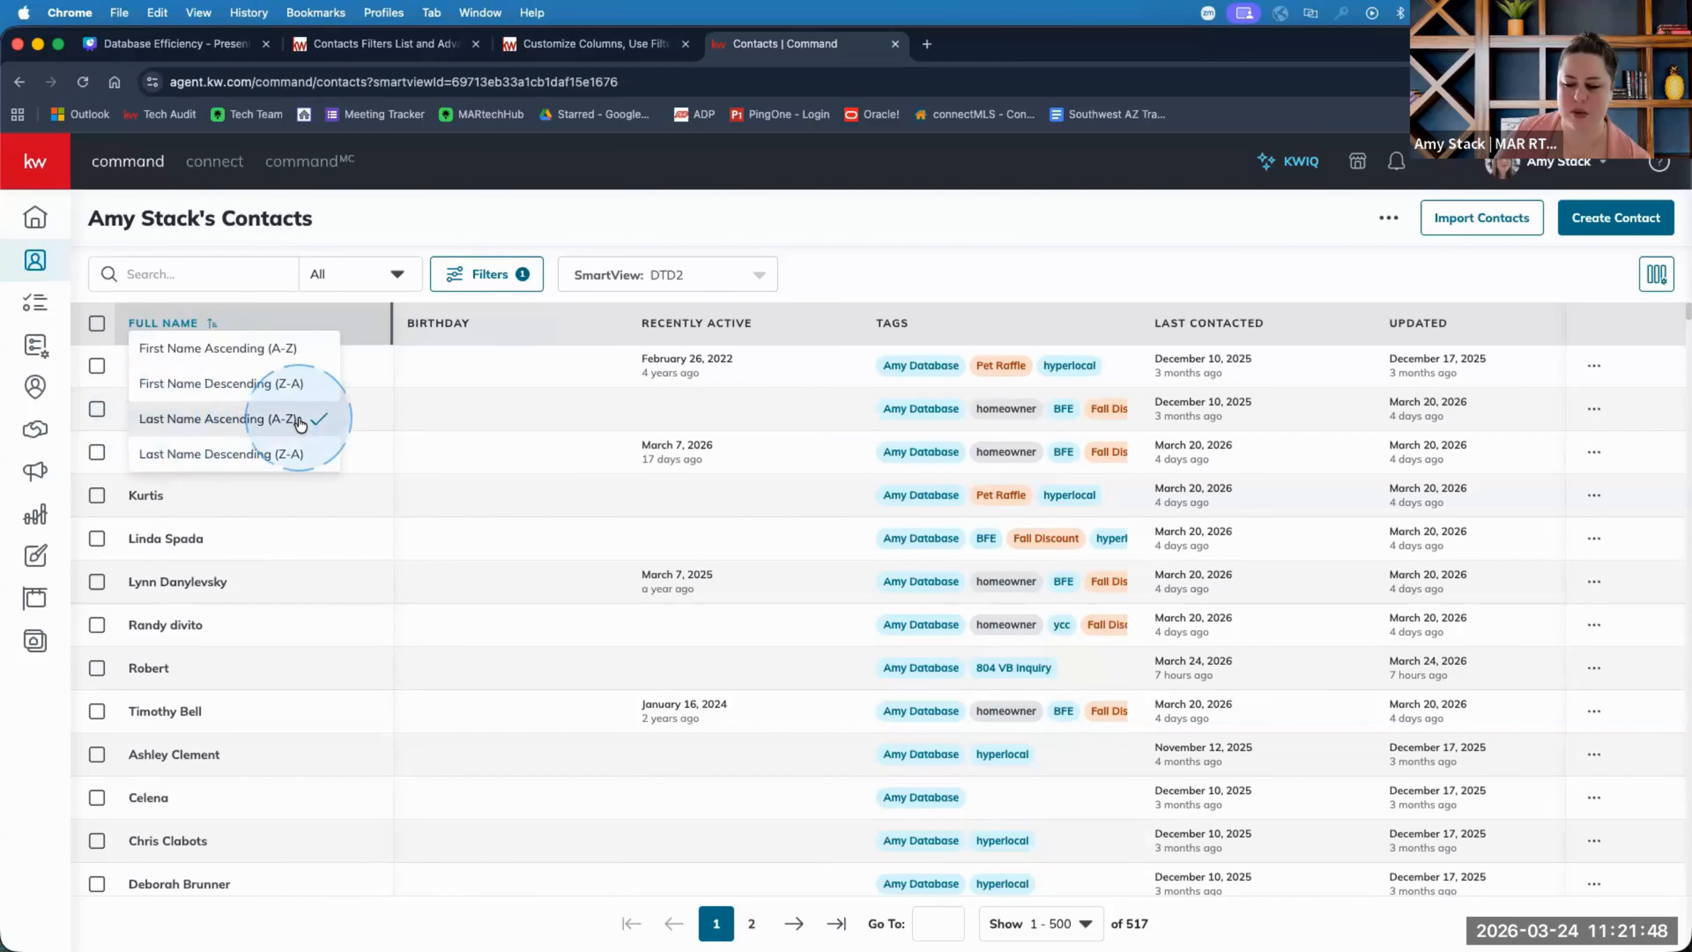
left_click(360, 252)
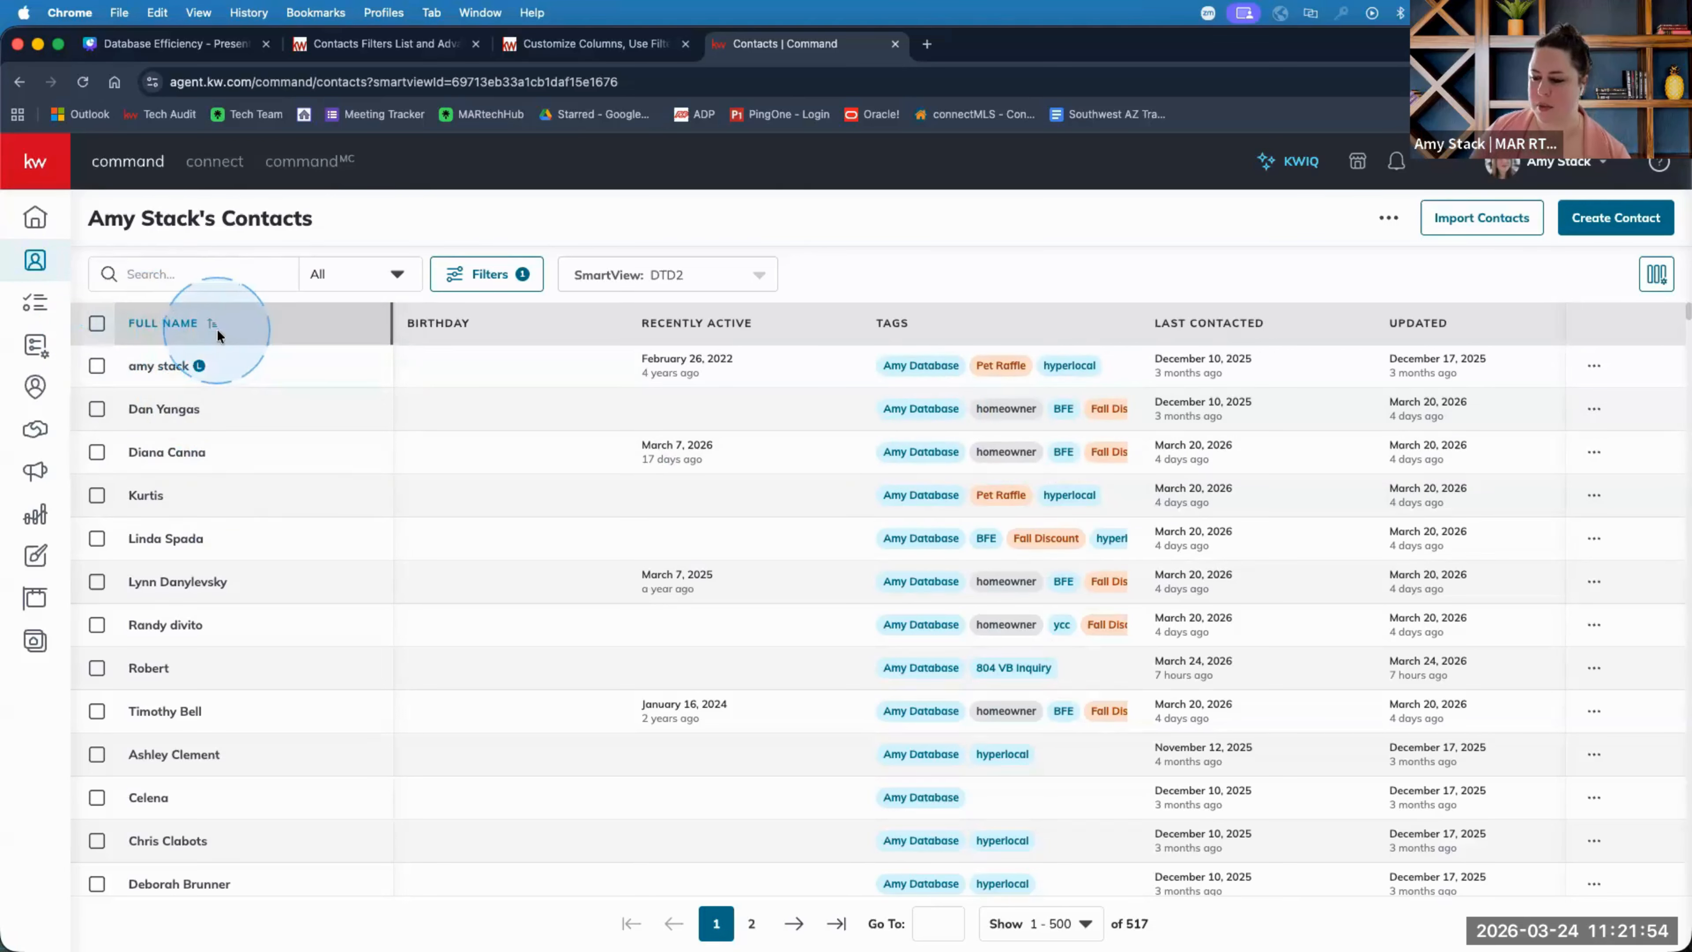
left_click(1656, 274)
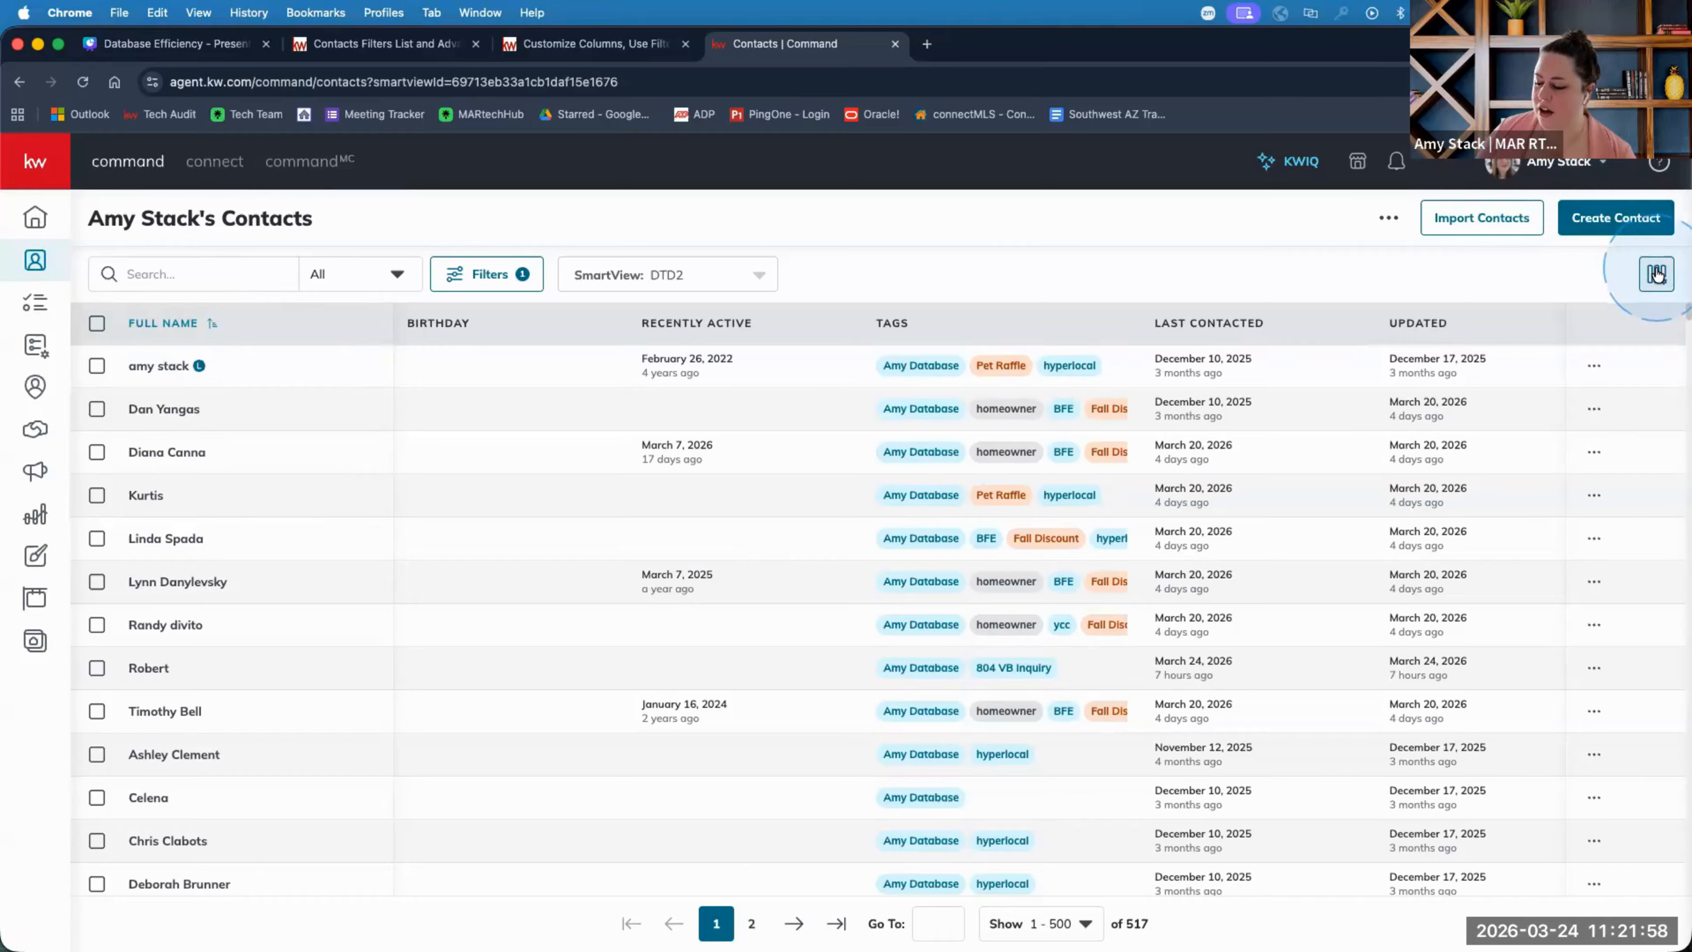
left_click(491, 275)
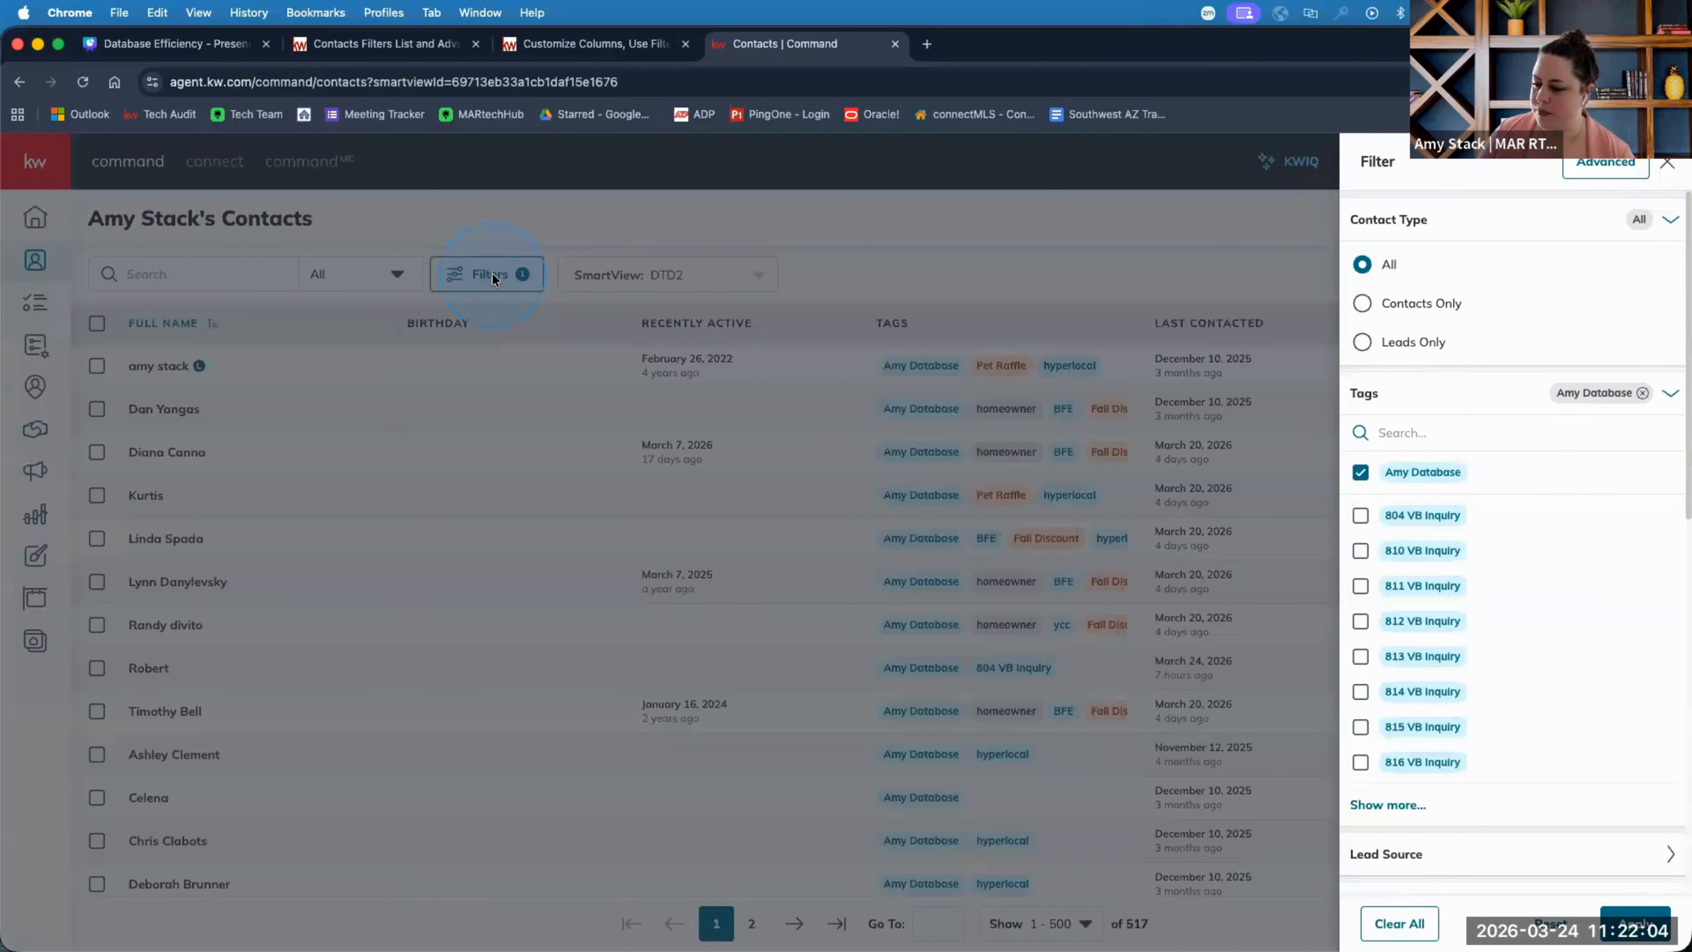
left_click(1667, 164)
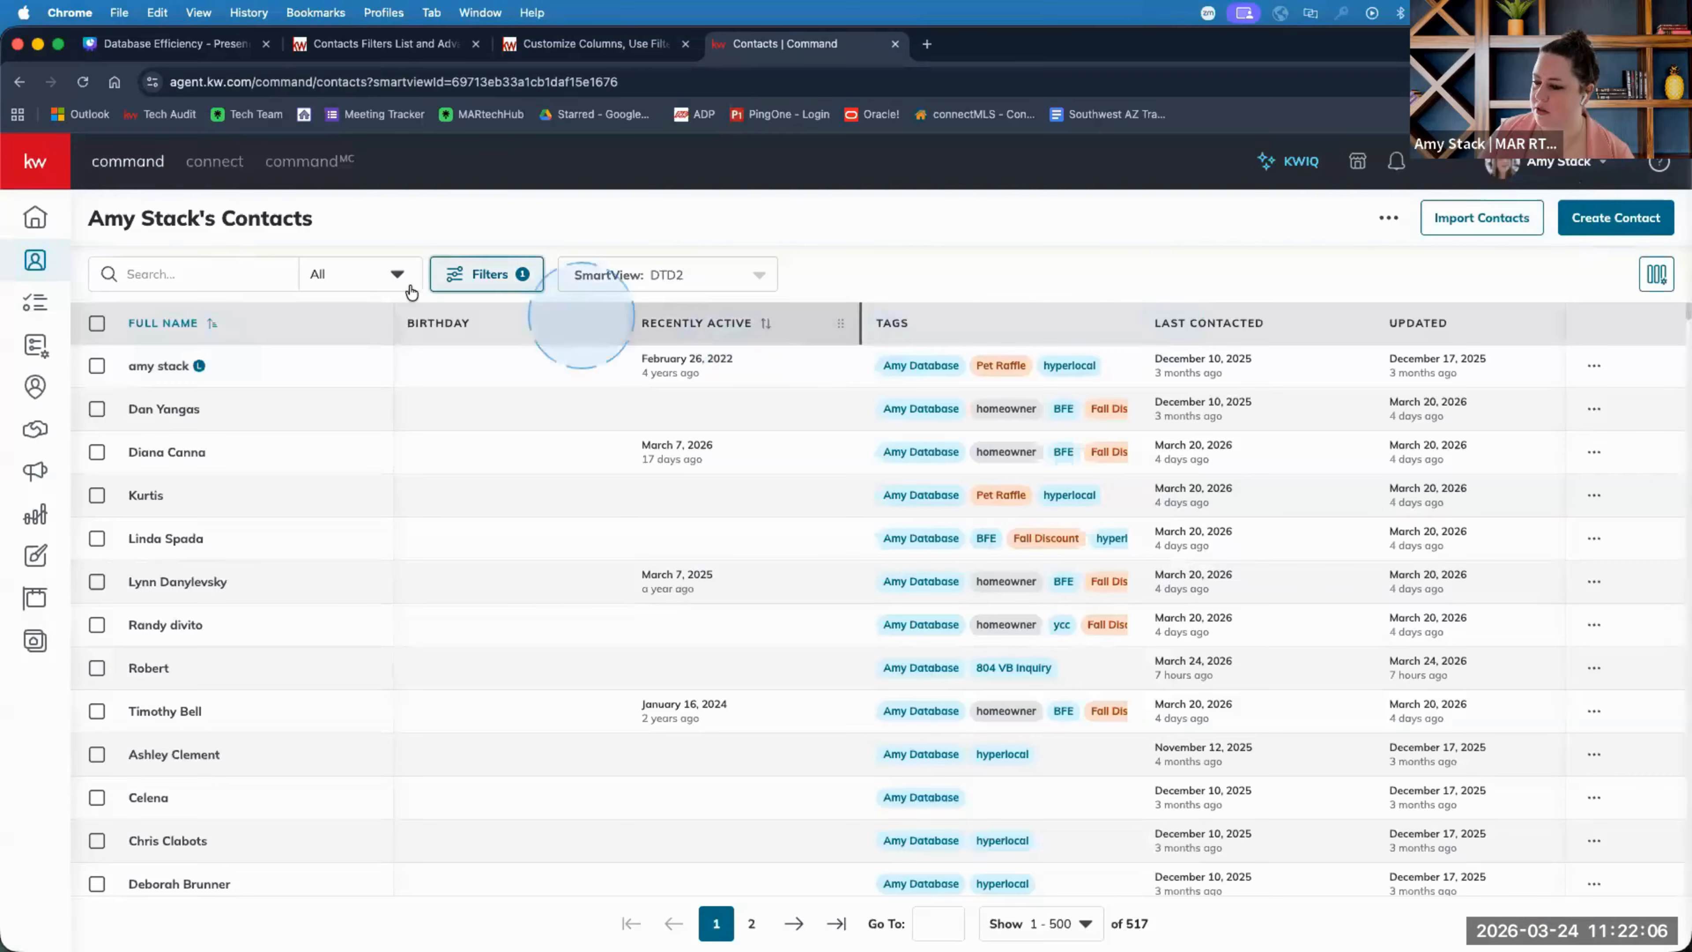
Switch to the Demo SmartView listing its 30 test and FAKE tagged contacts.
left_click(713, 275)
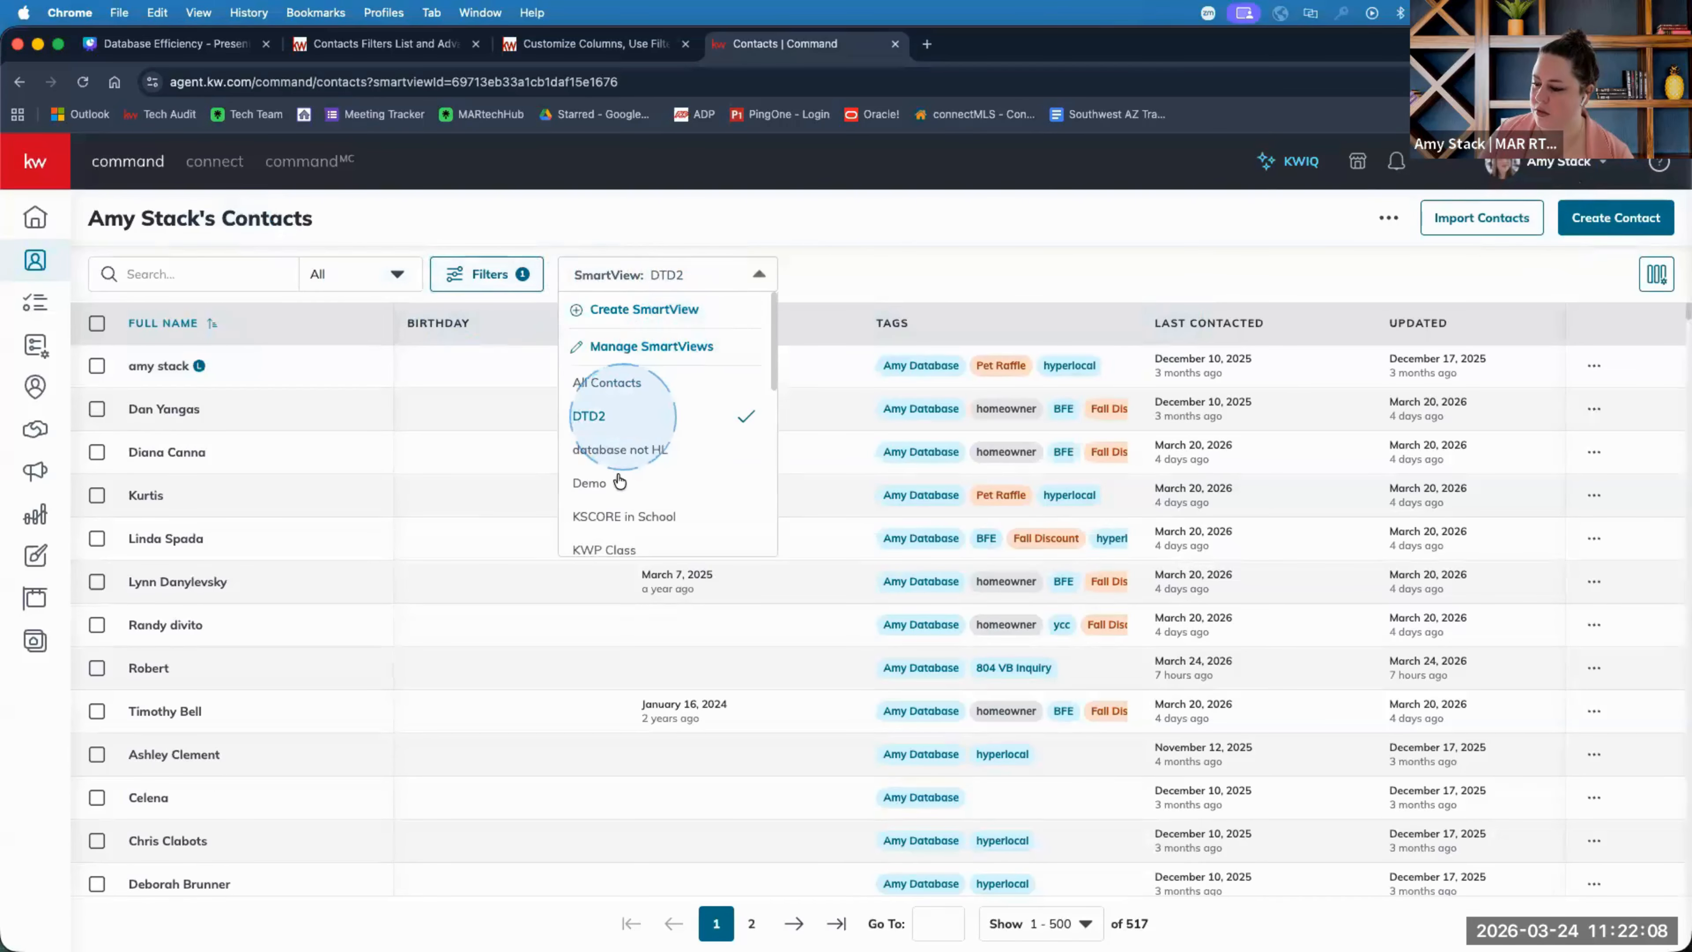
scroll(632, 467, "down", 3)
scroll(628, 477, "down", 4)
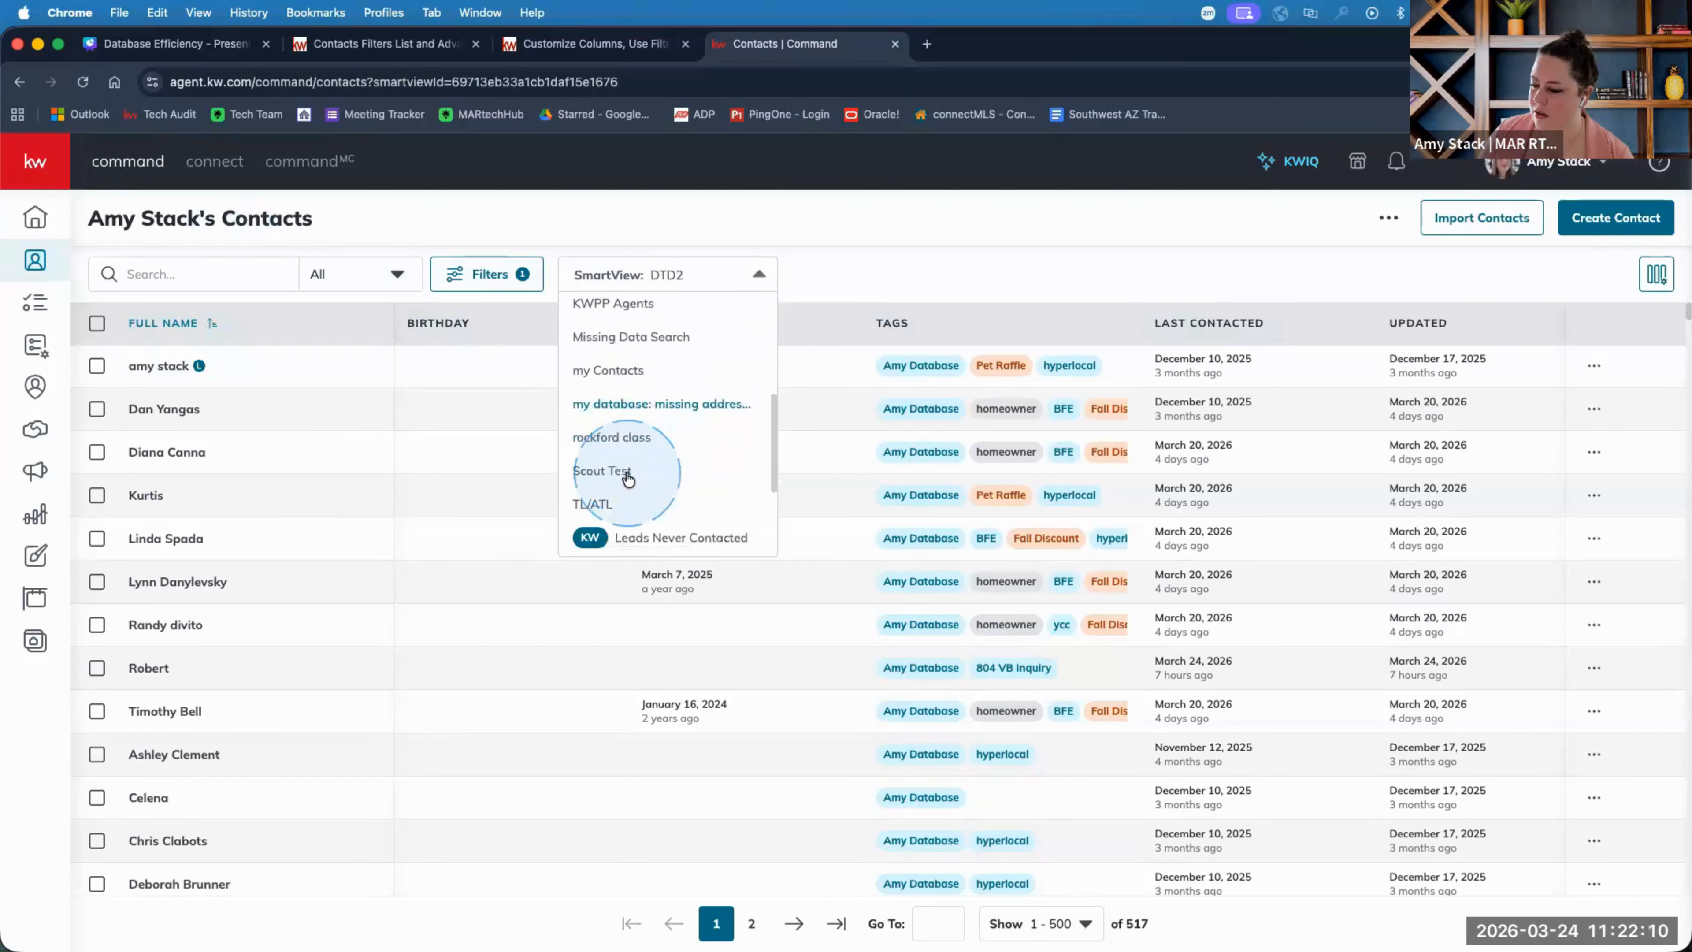
scroll(630, 481, "up", 10)
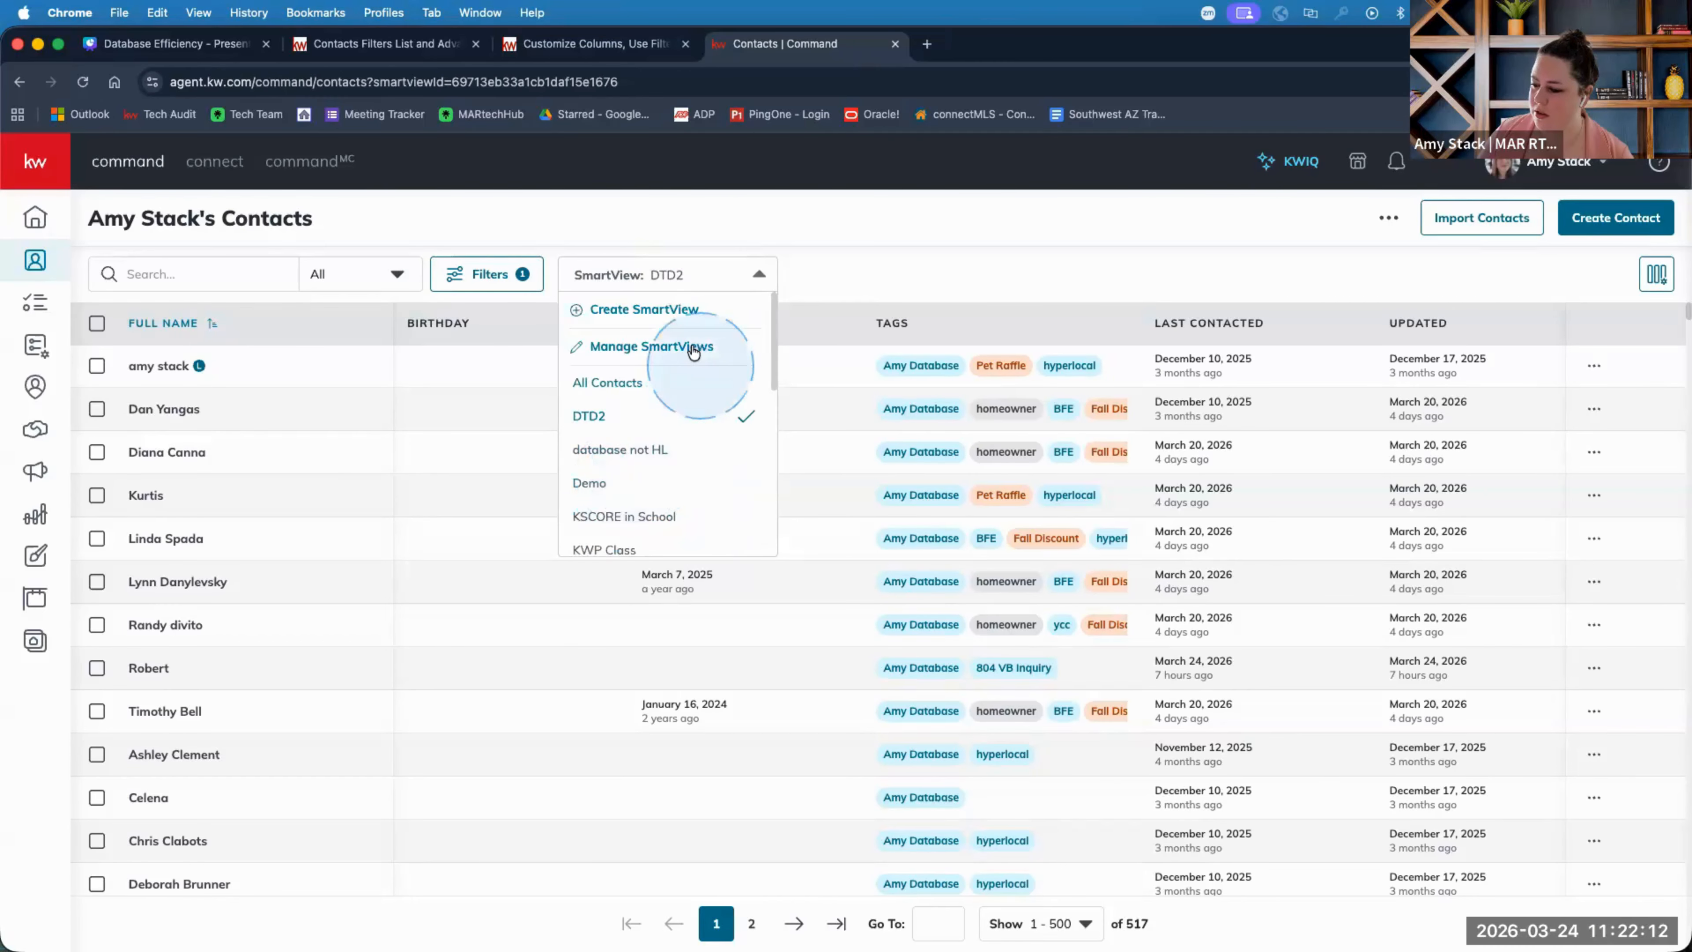
left_click(590, 482)
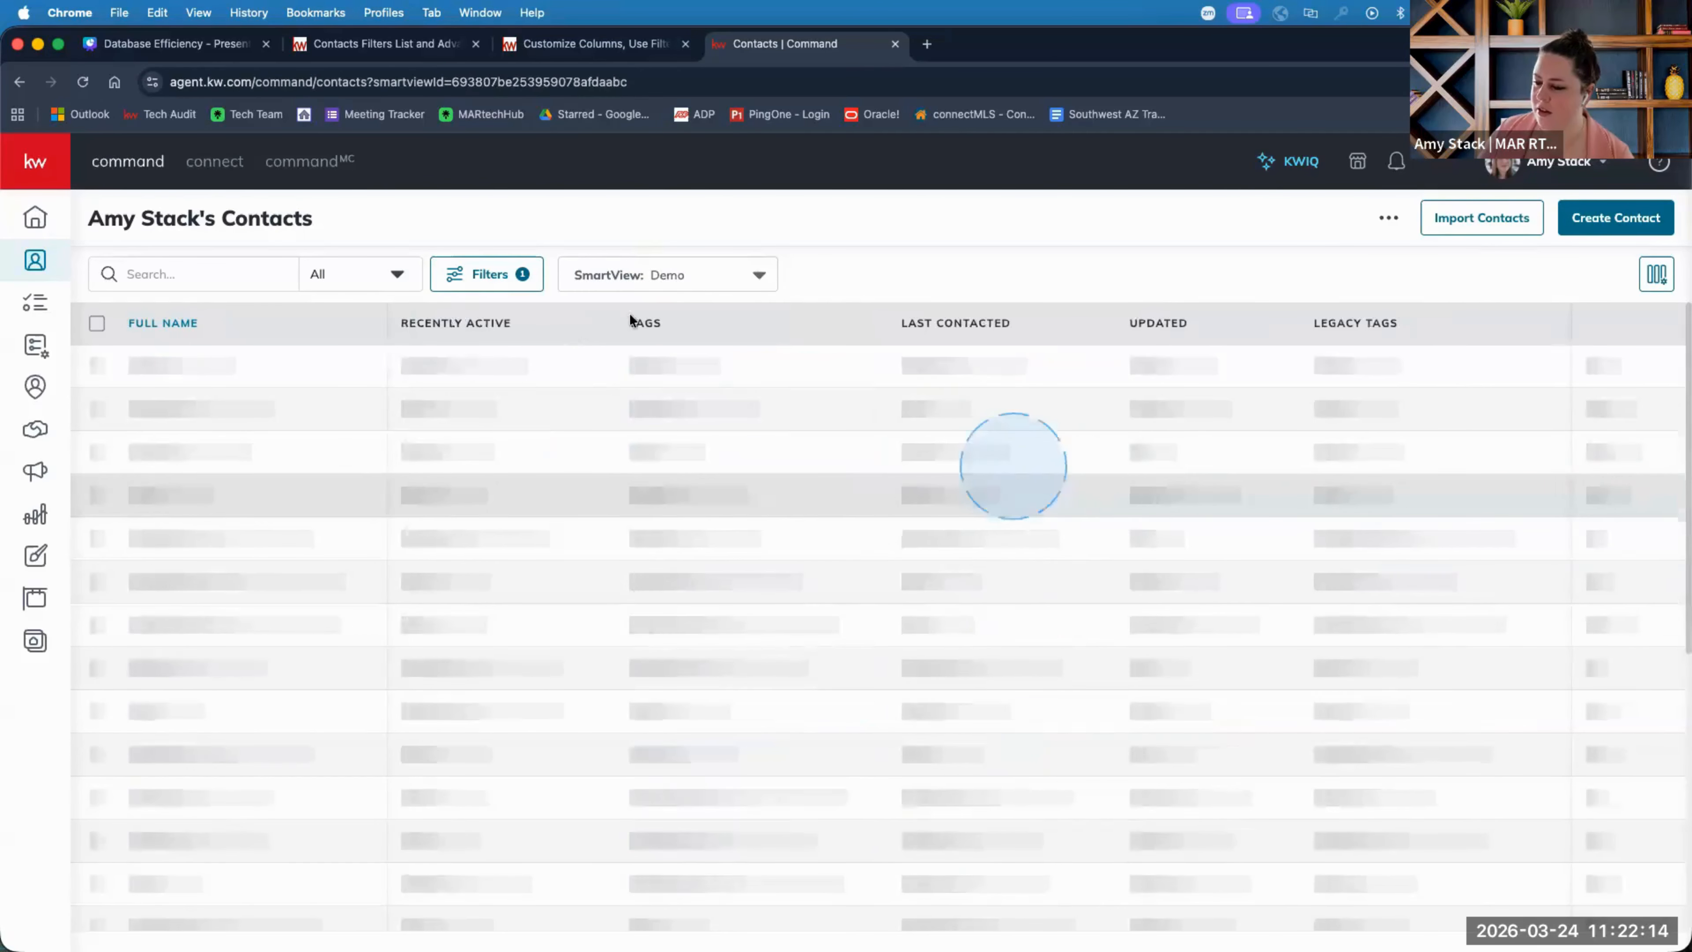
left_click(489, 274)
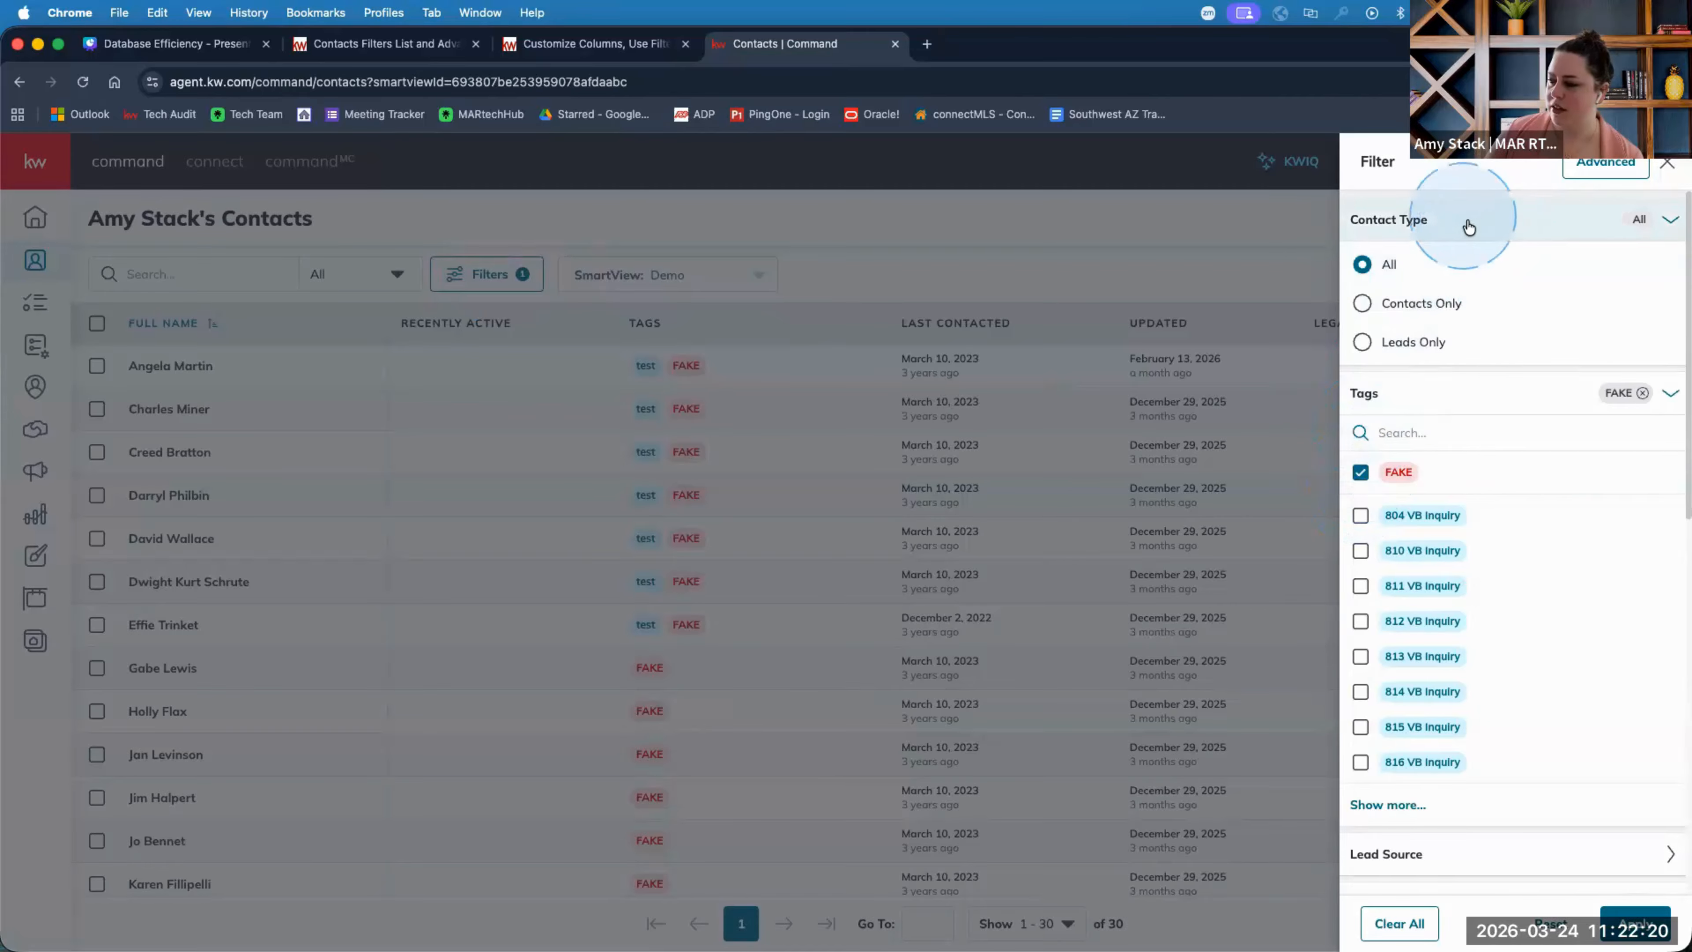
Collapse the Contact Type, Tags and Agent Site Connection sections and browse the remaining filter categories.
left_click(1671, 220)
left_click(1671, 269)
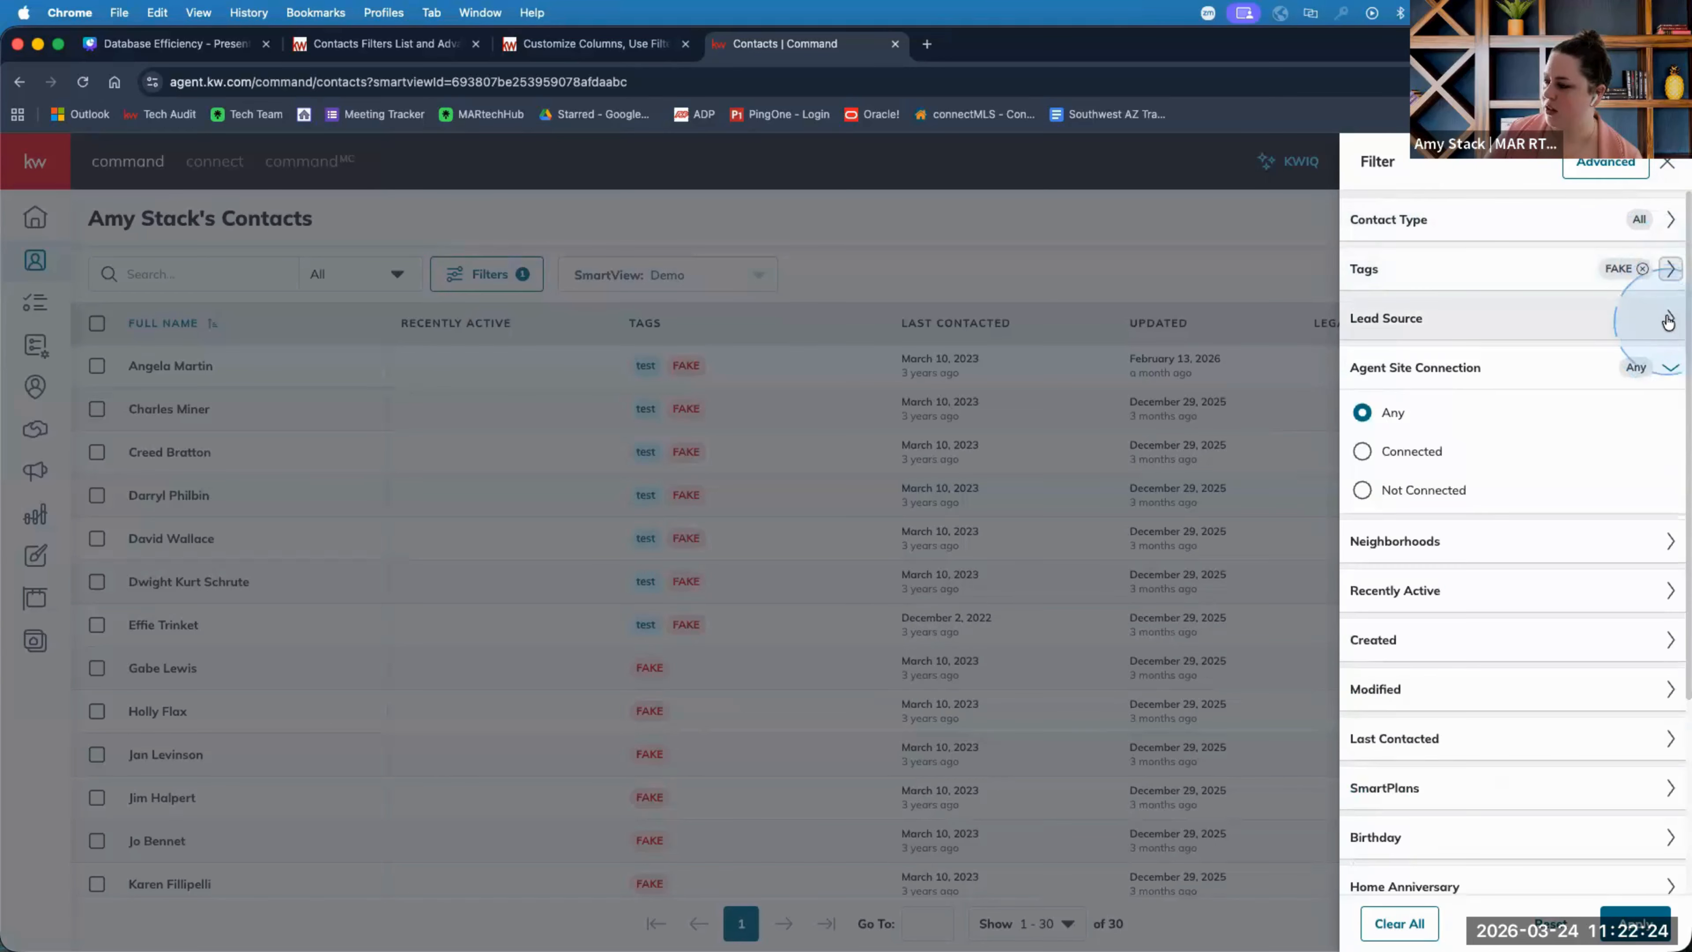
left_click(1670, 367)
scroll(1598, 503, "down", 3)
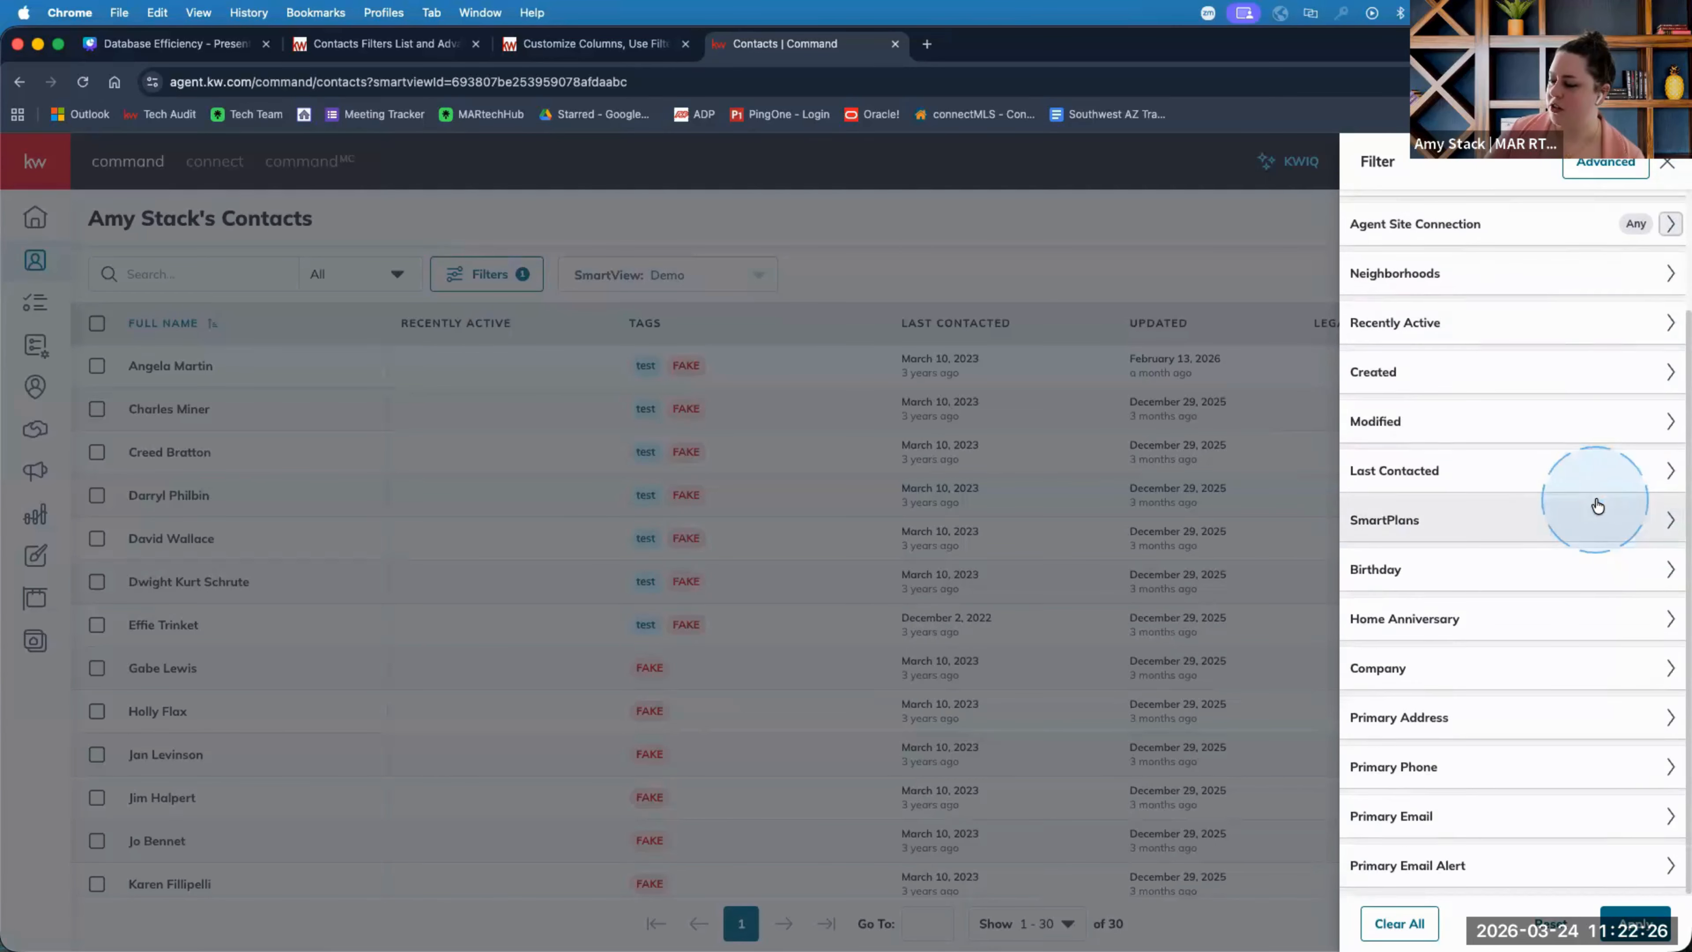
scroll(1512, 433, "up", 3)
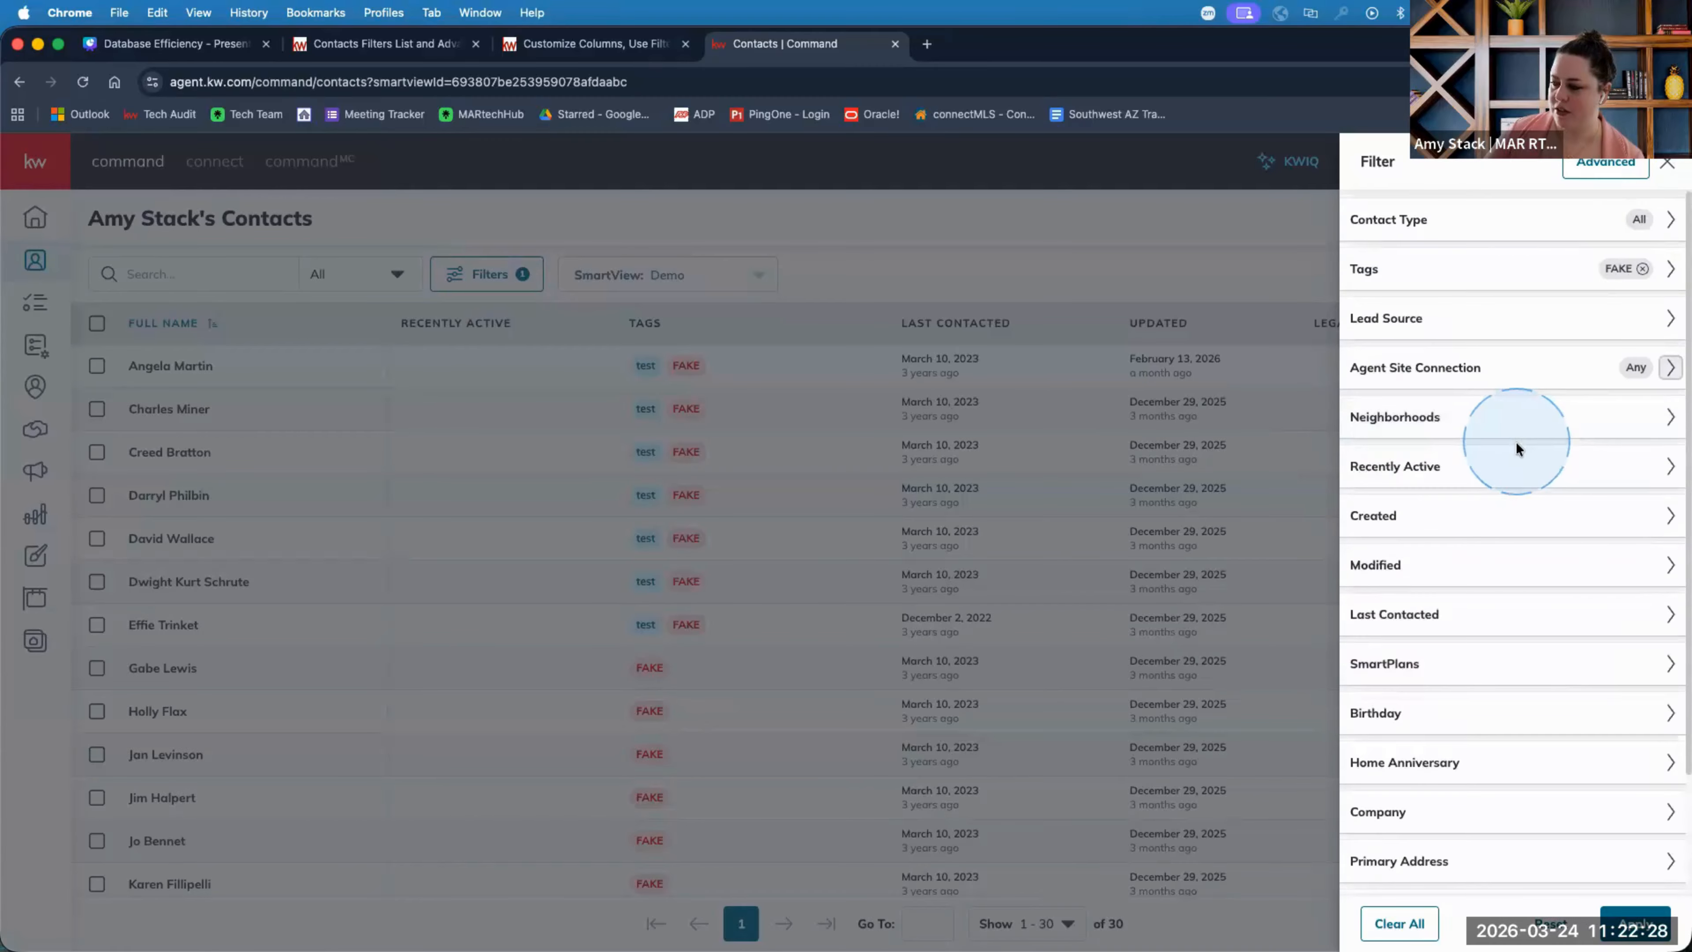
scroll(1562, 532, "down", 3)
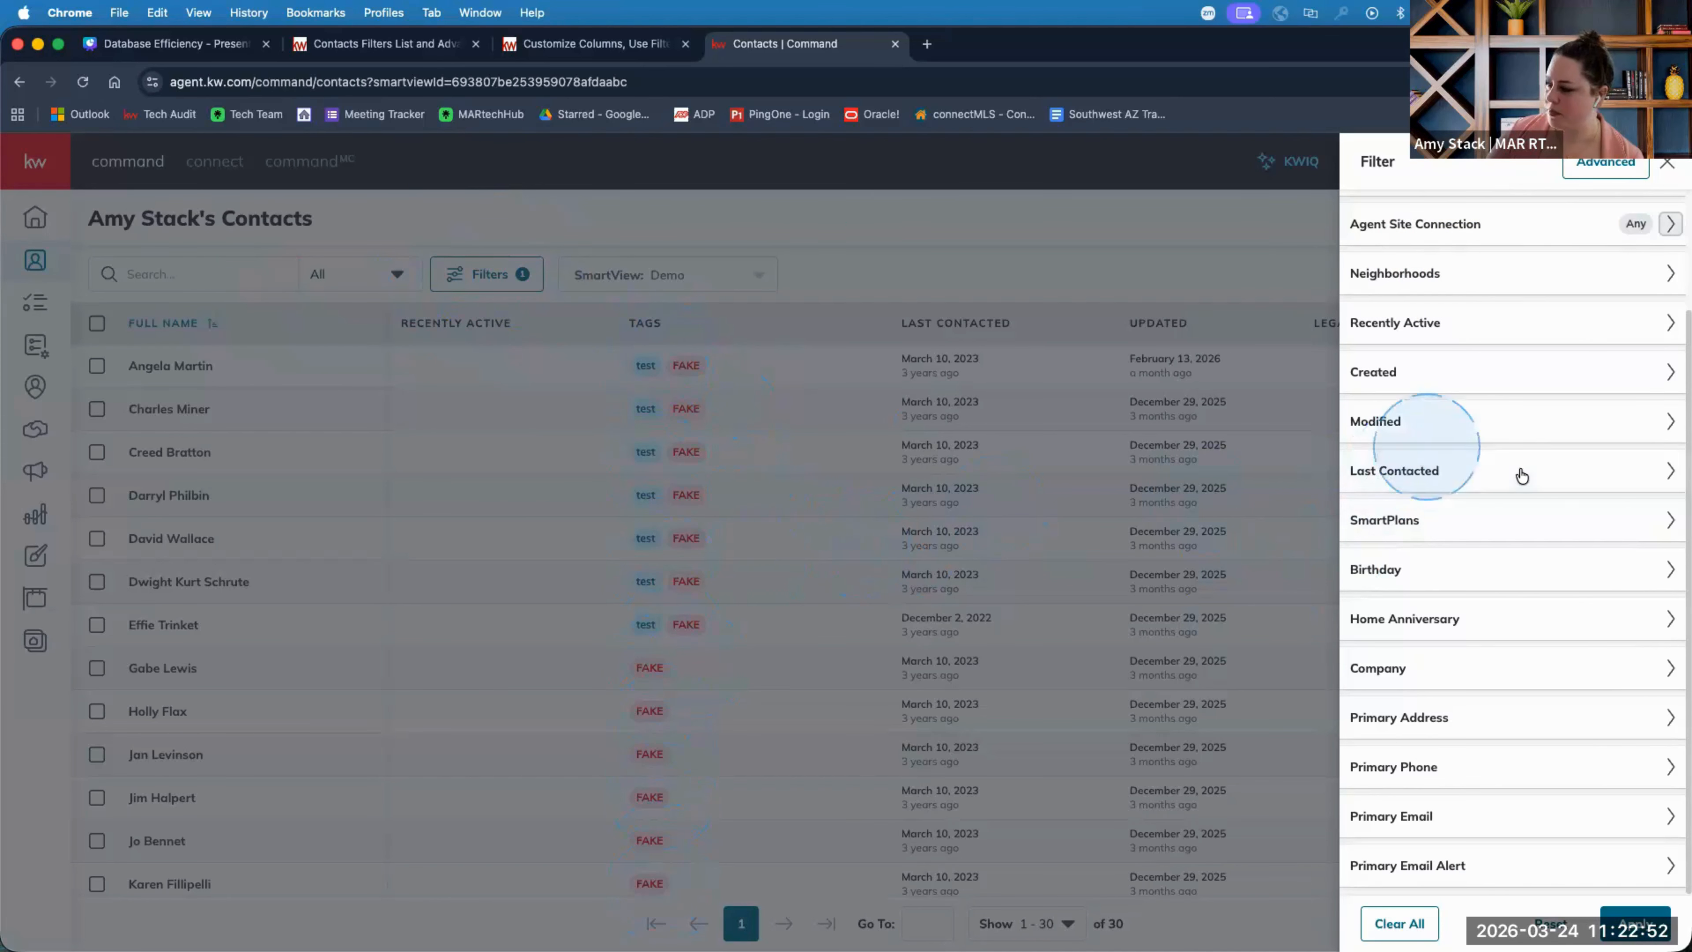
scroll(1518, 472, "up", 3)
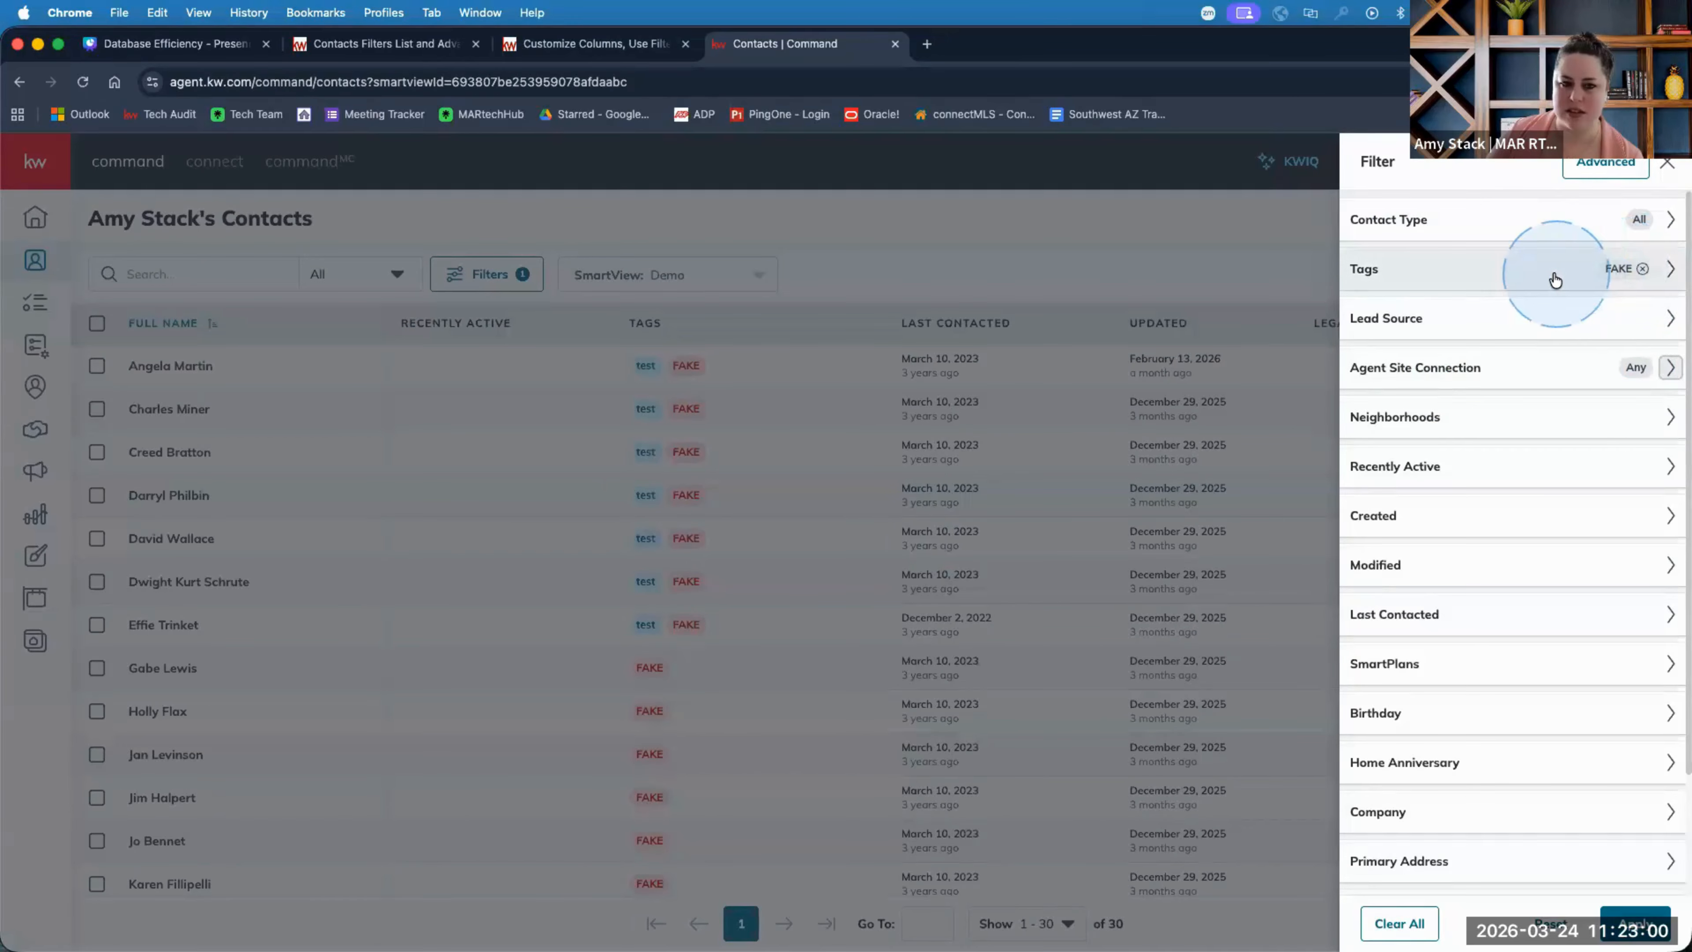
Check the test and Amy Database tags in the Tags filter and apply, showing 552 contacts.
left_click(1526, 279)
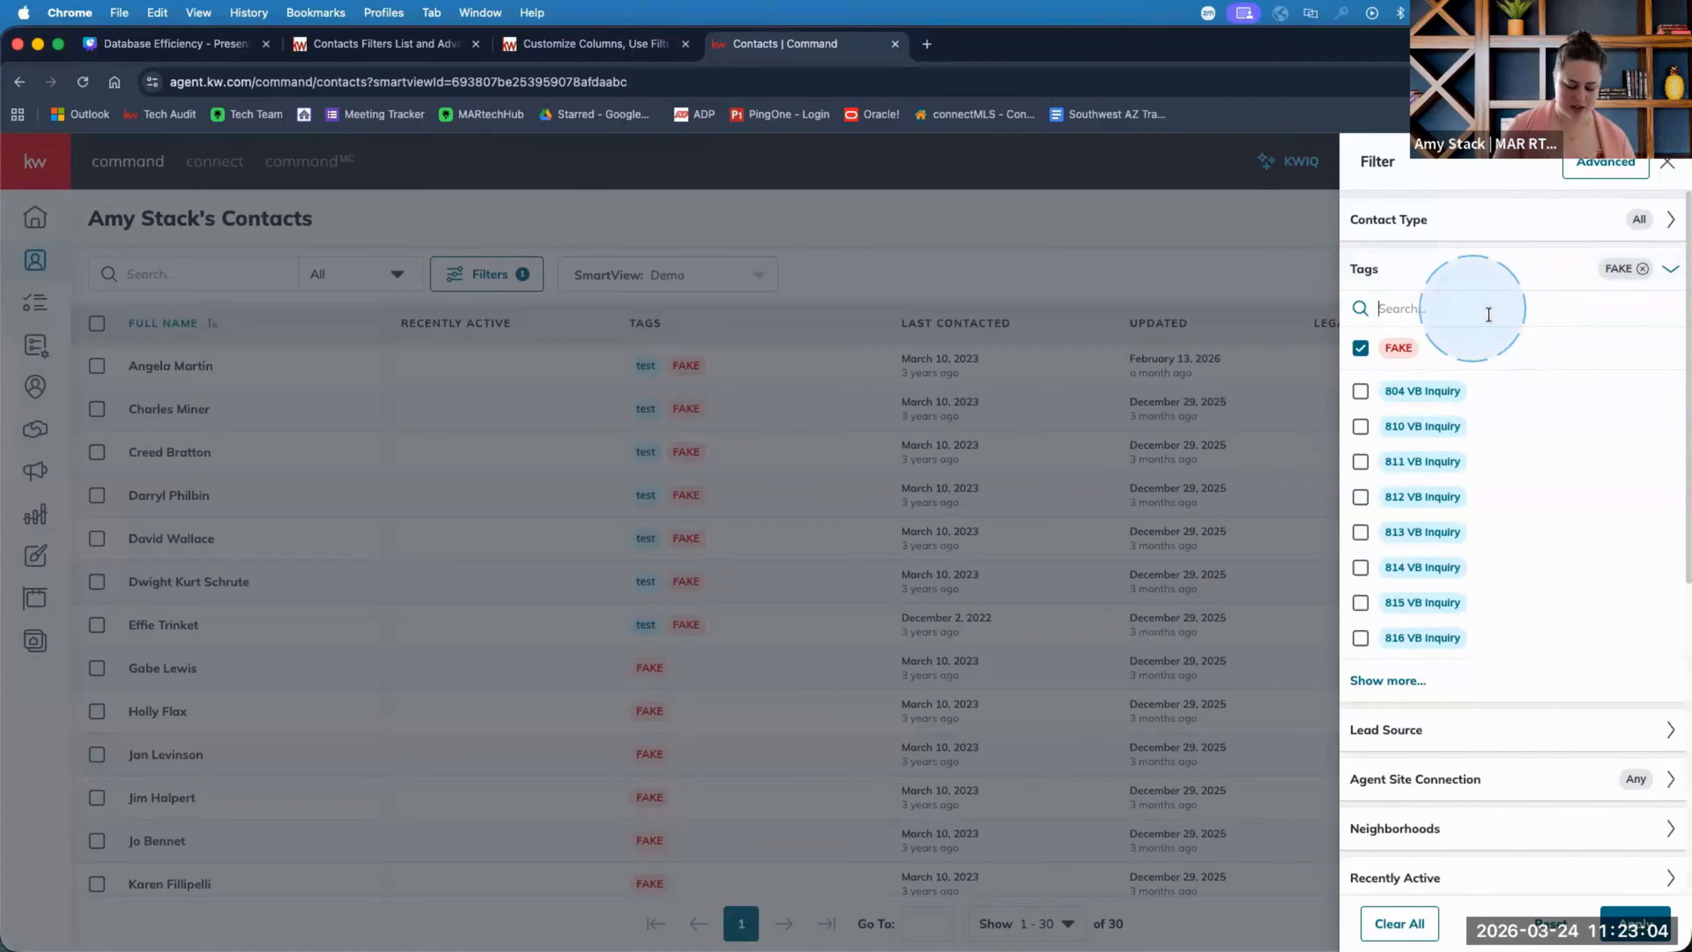
type("test")
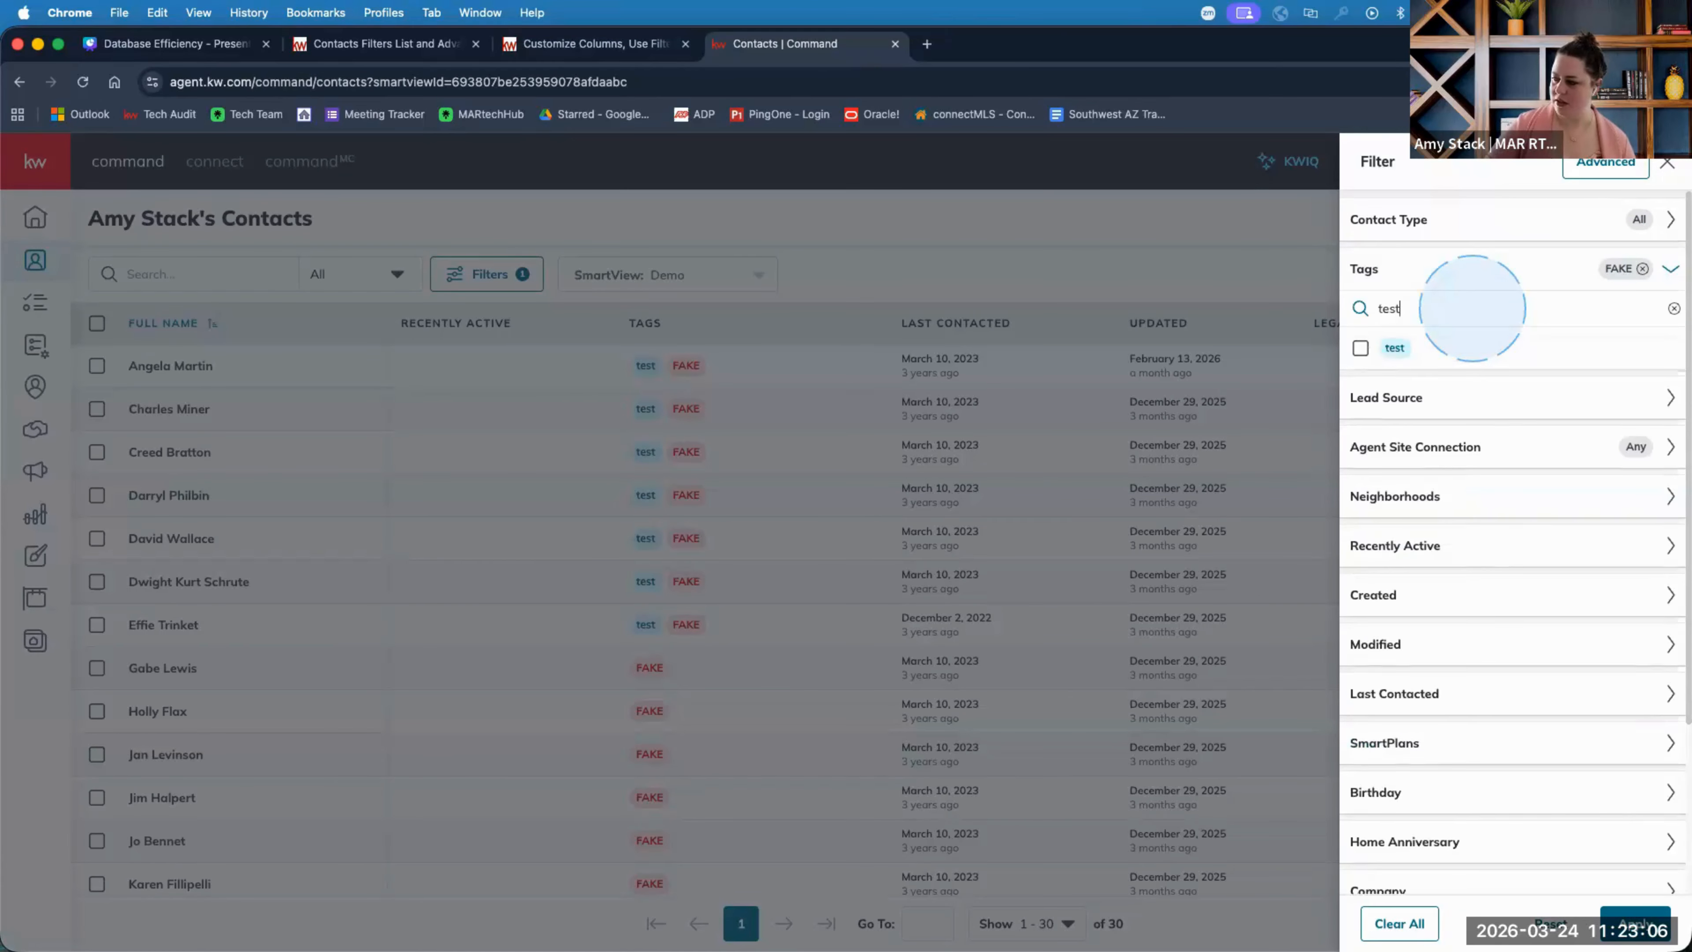
left_click(1394, 347)
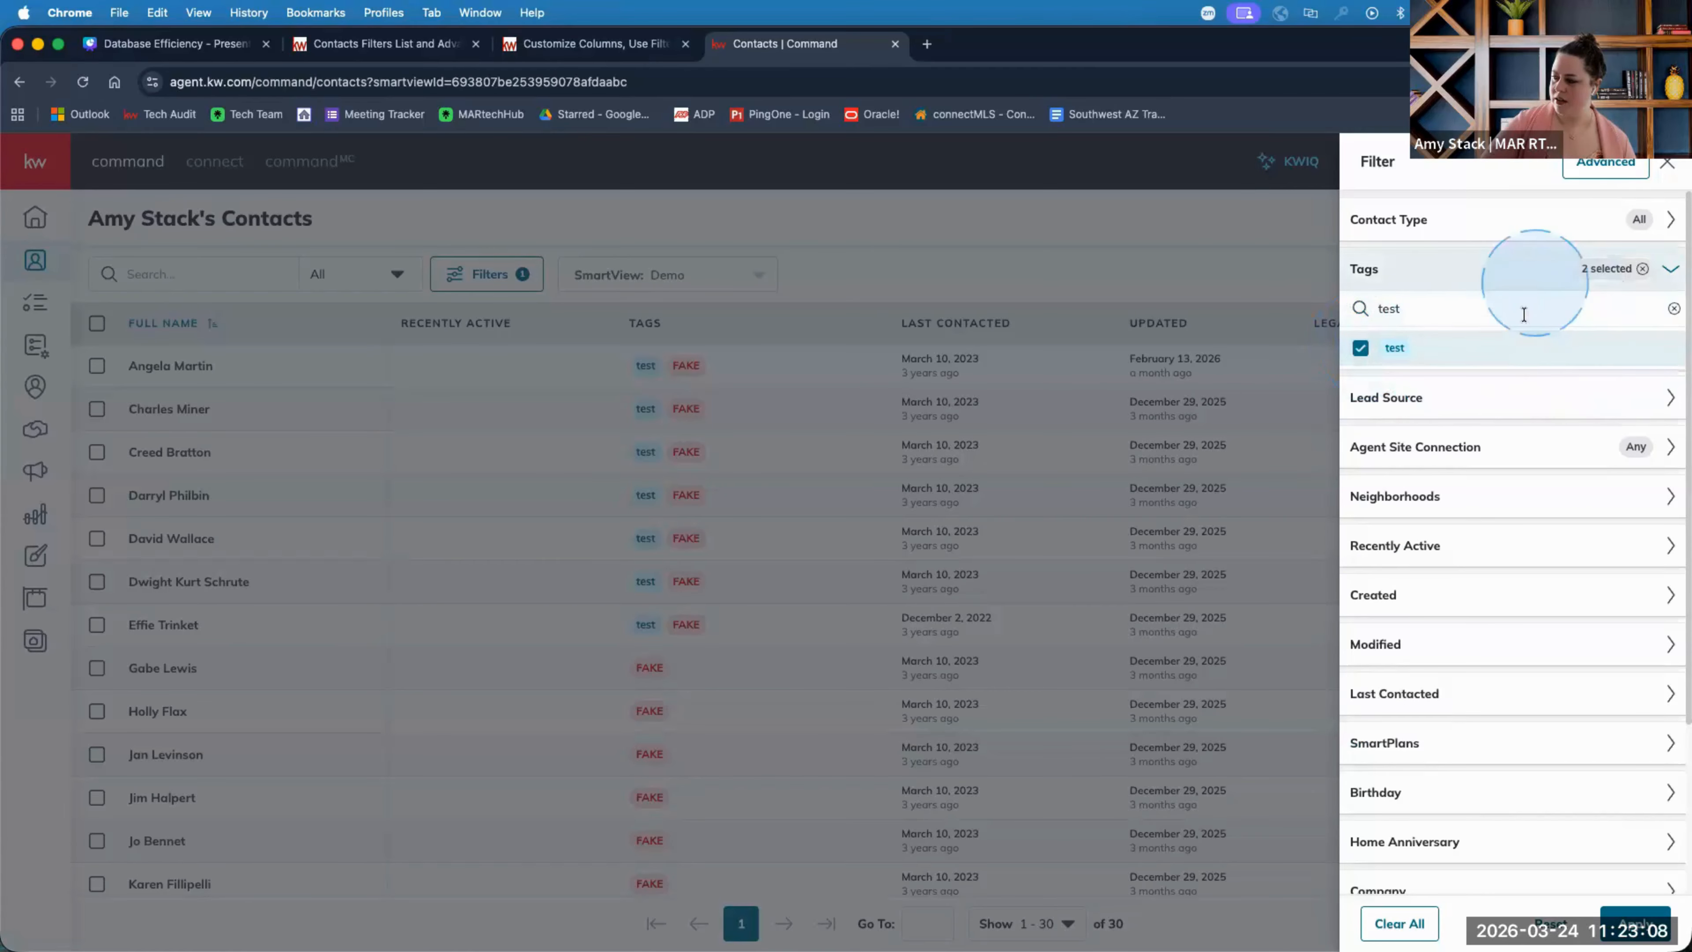
left_click(1488, 316)
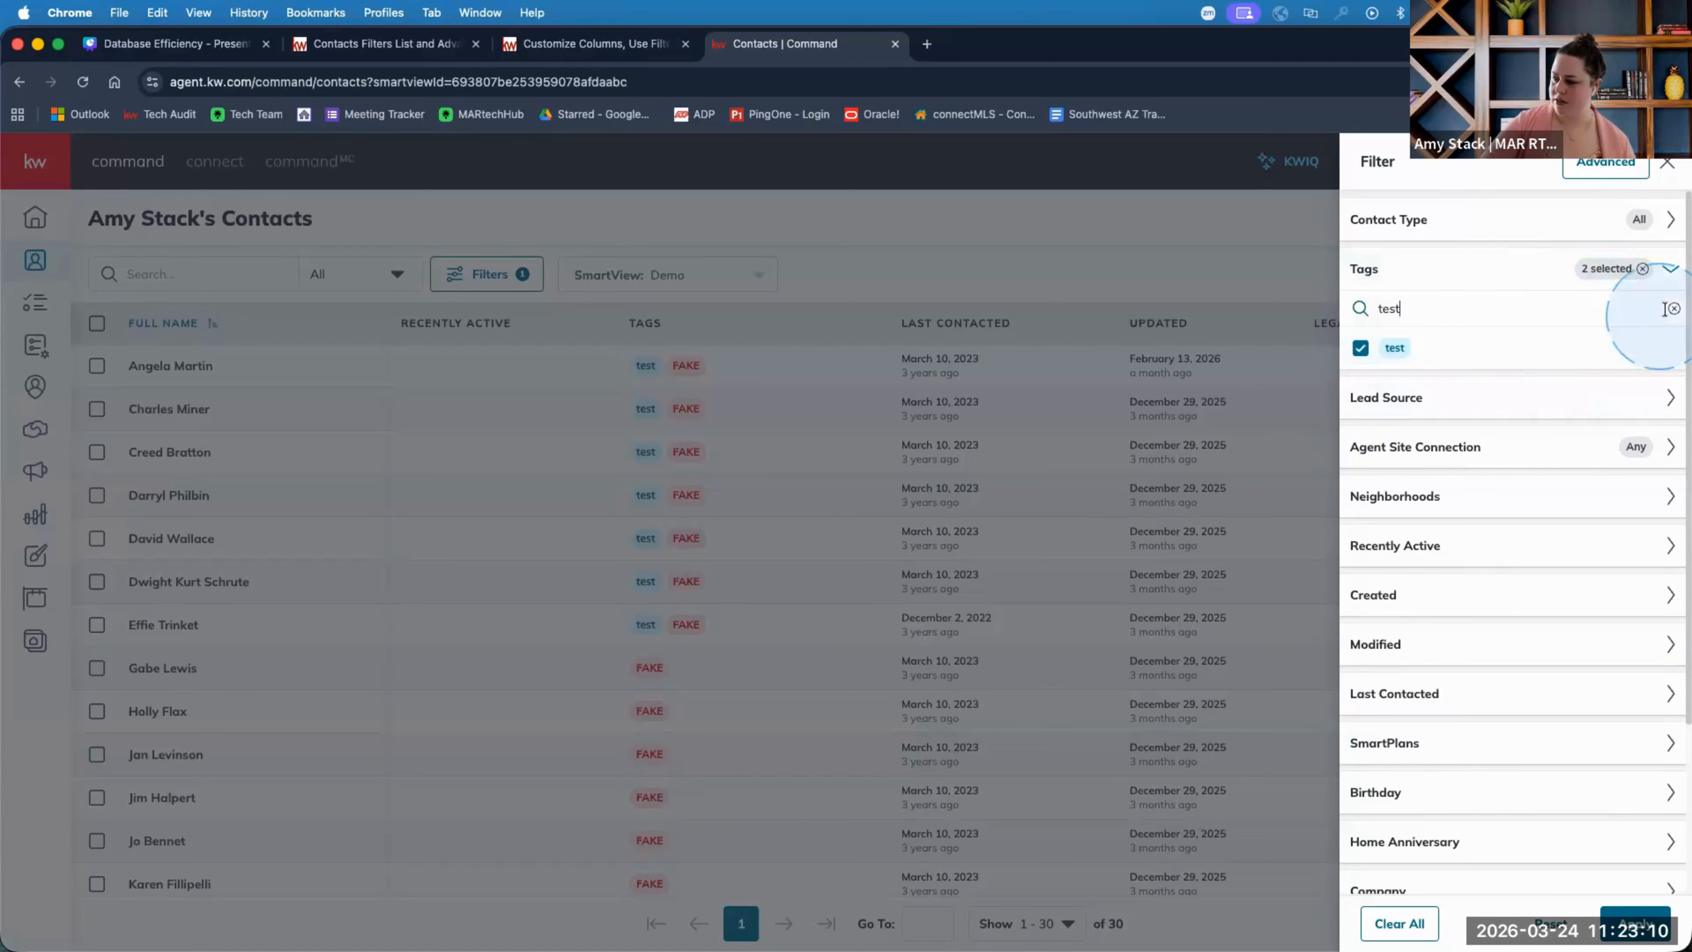
left_click(1673, 312)
left_click(1422, 320)
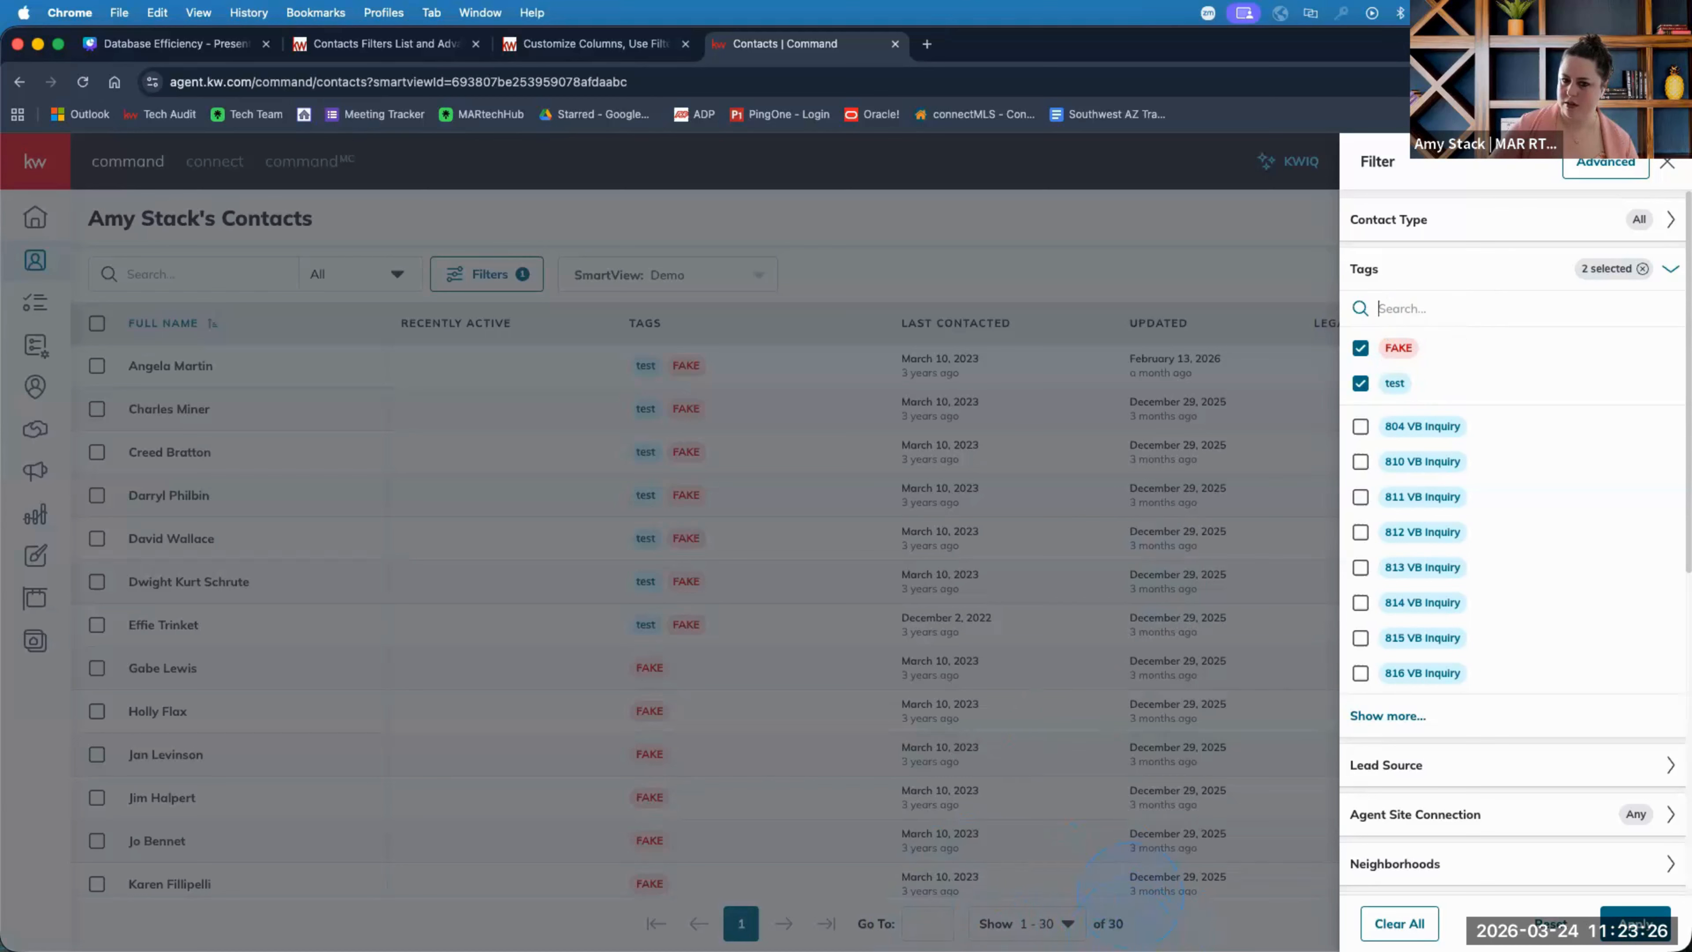
left_click(1402, 308)
type("amy")
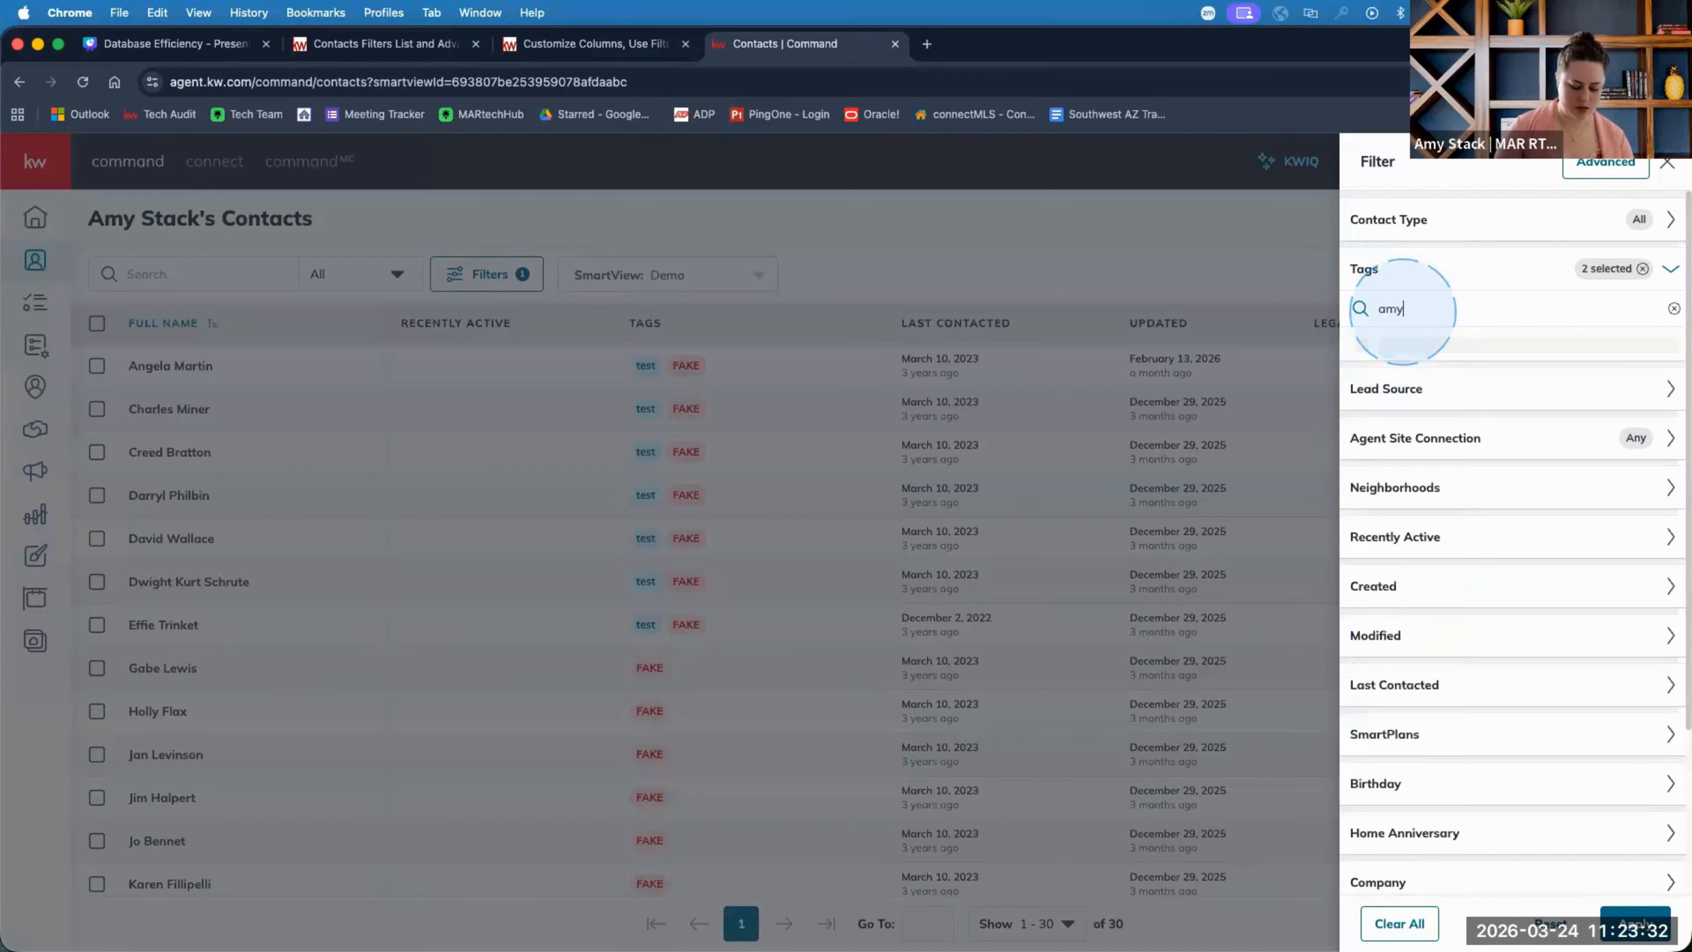
type(" da")
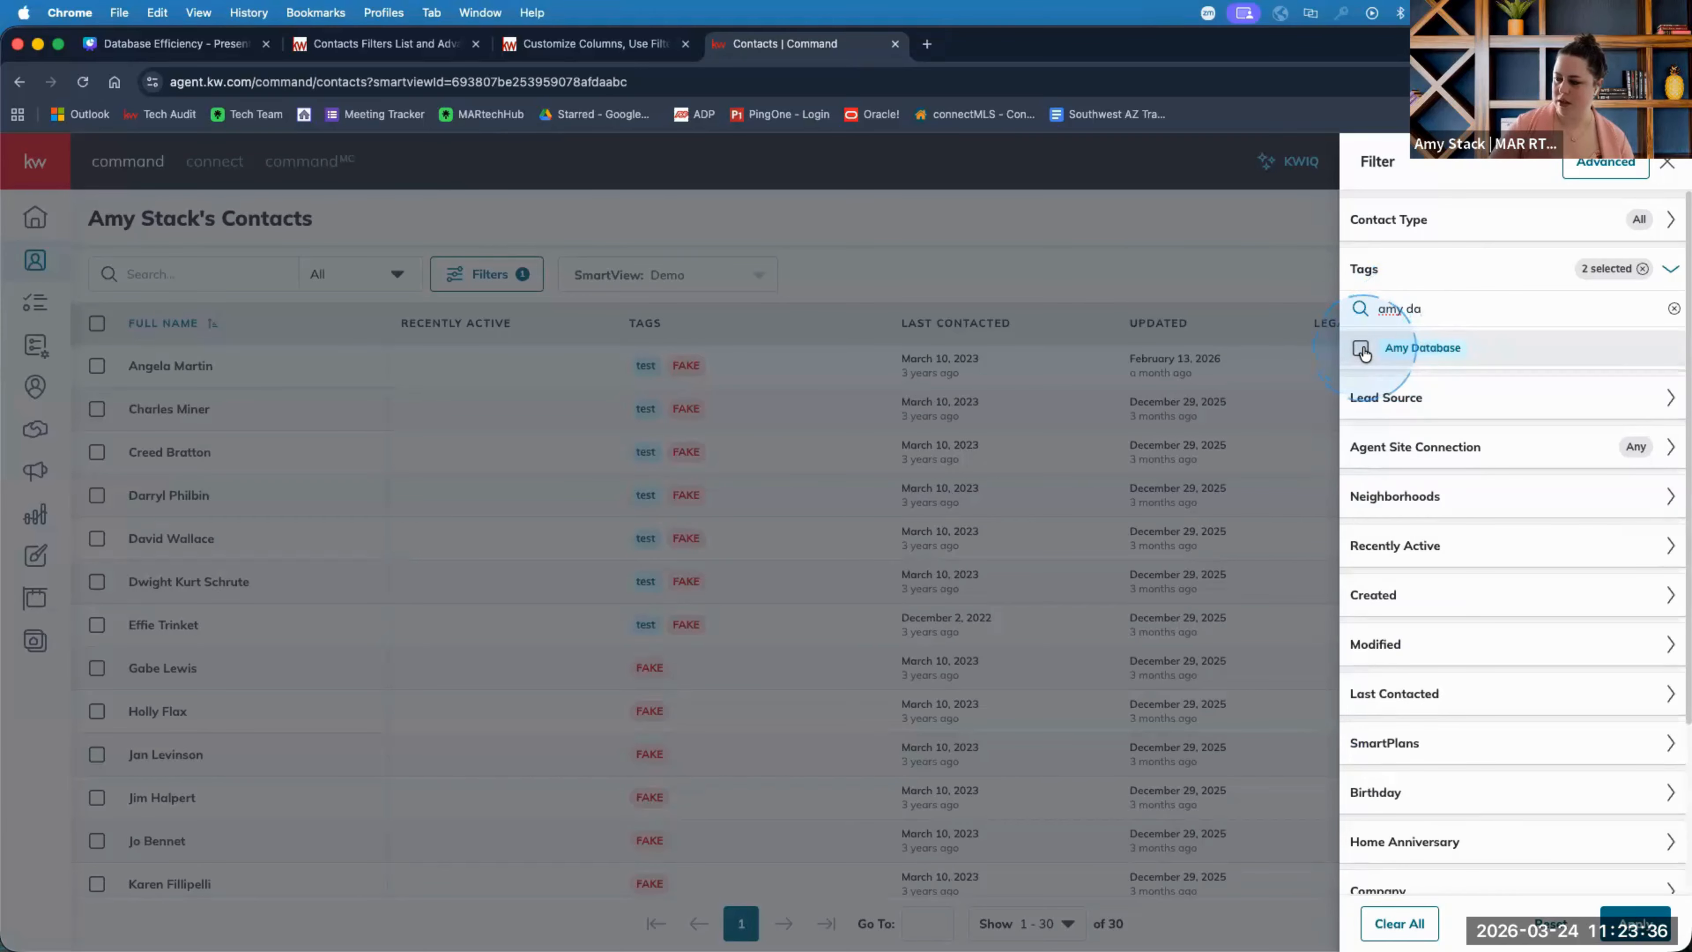
left_click(1643, 928)
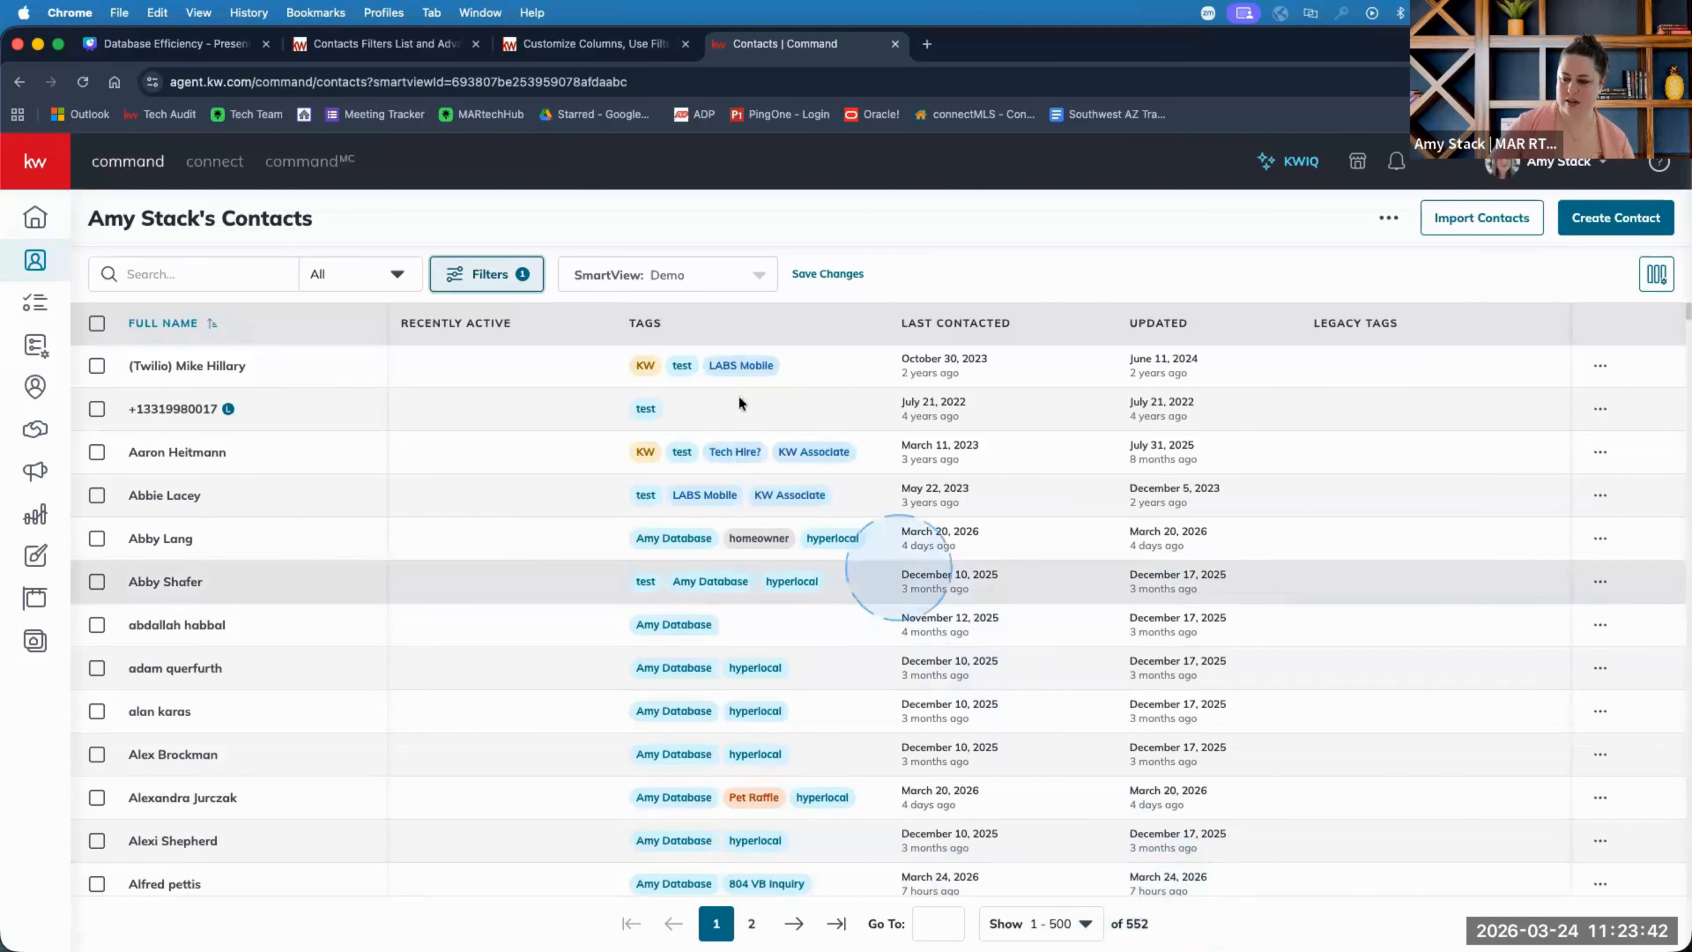
Remove the FAKE and test tags so only Amy Database filters the list.
left_click(508, 279)
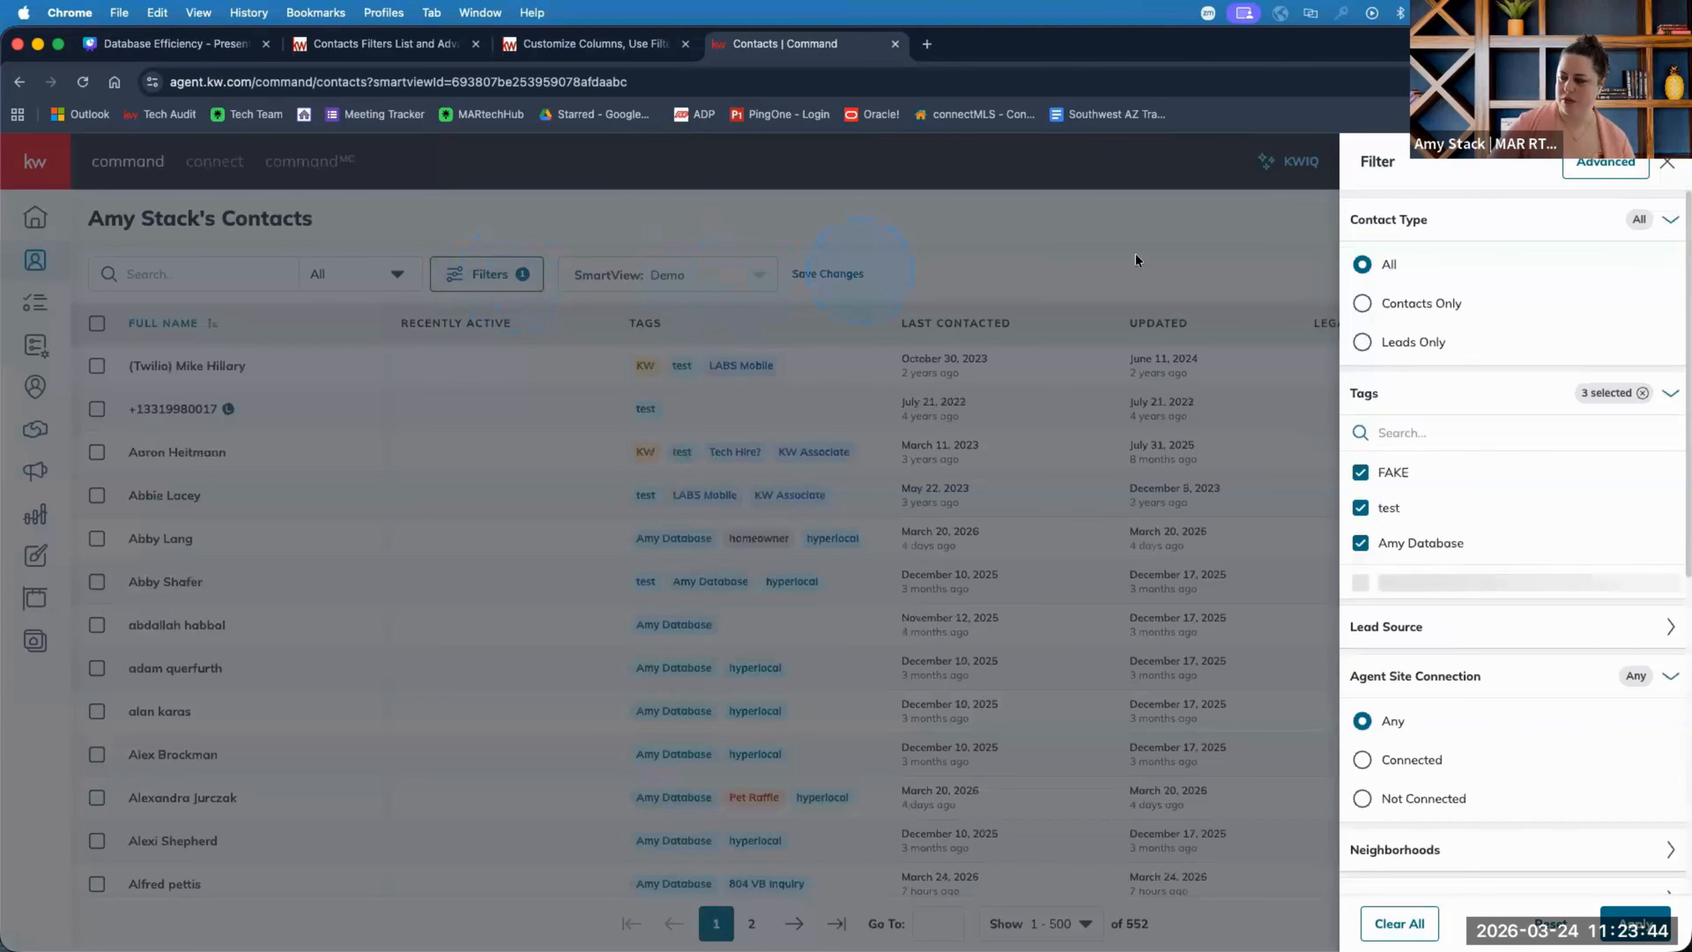
left_click(1361, 474)
left_click(1362, 474)
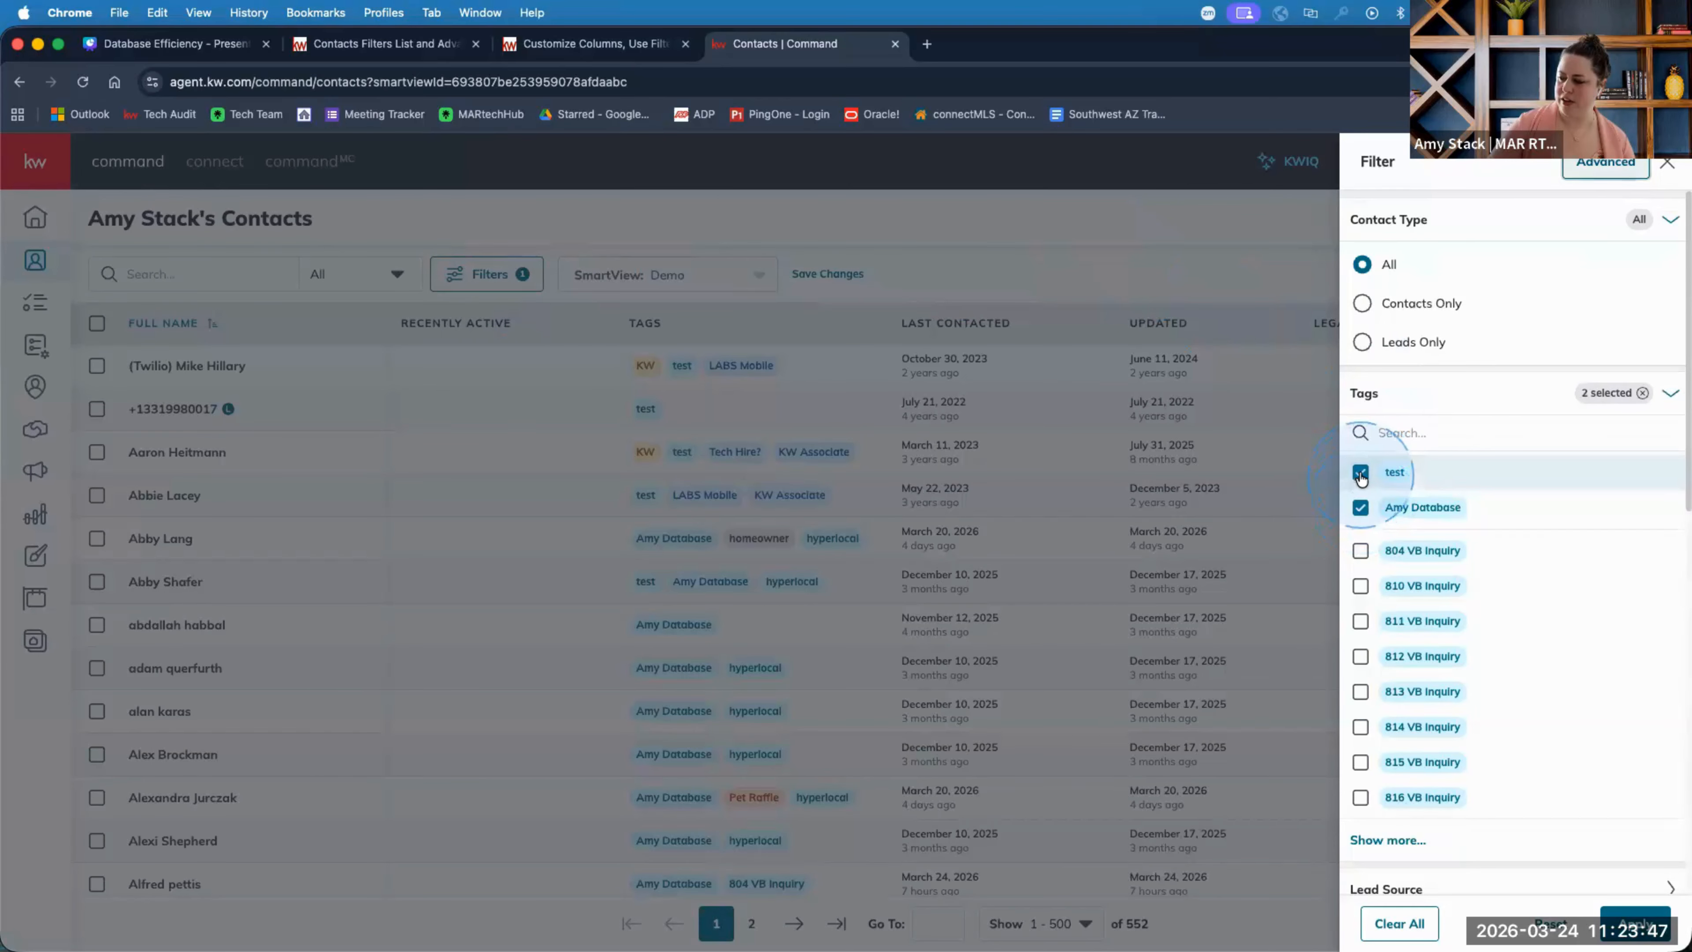
left_click(1635, 923)
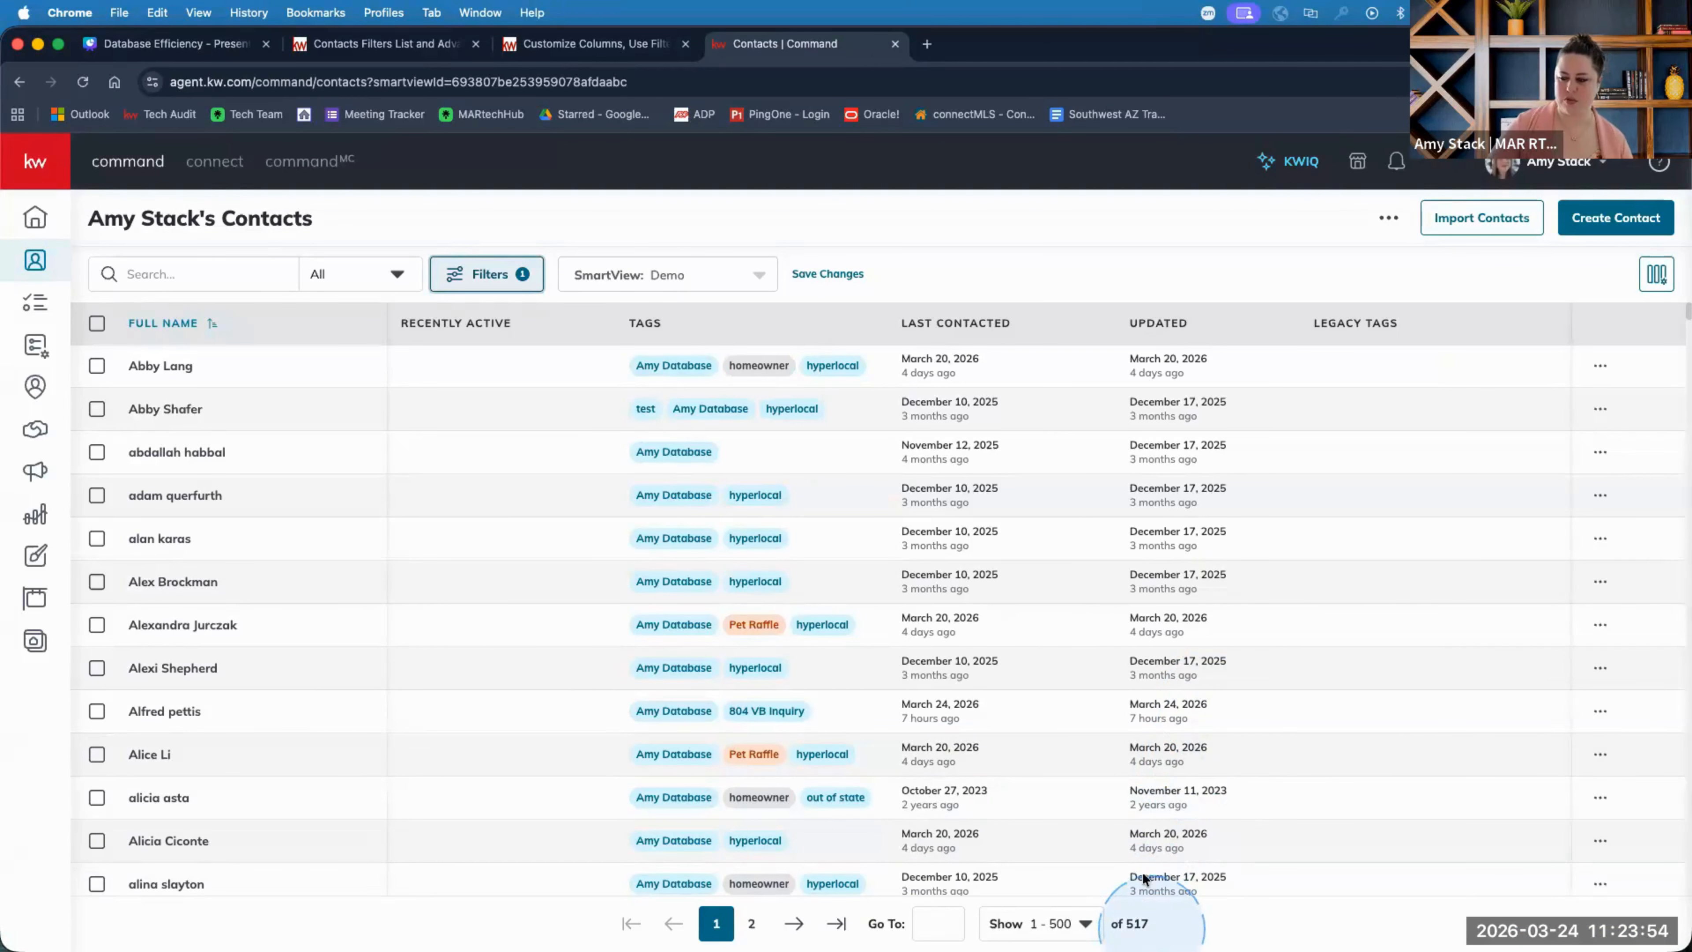
Add FAKE back to the tag filter with Amy Database, narrowing to 547 contacts.
left_click(503, 285)
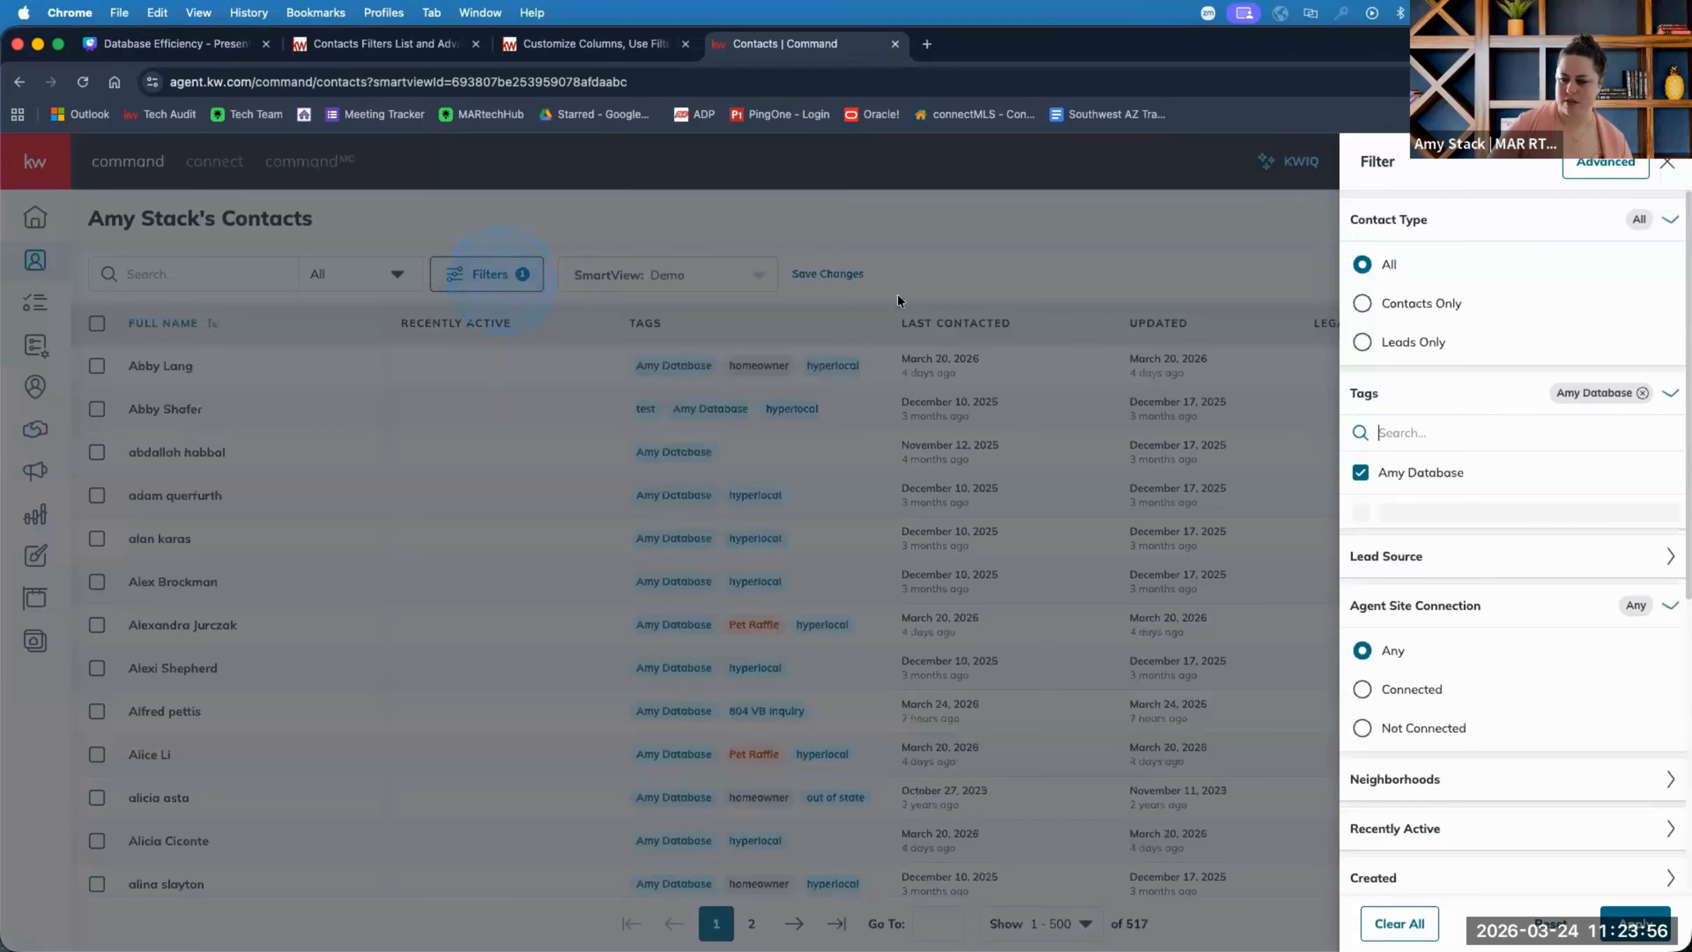
left_click(1394, 433)
type("fake")
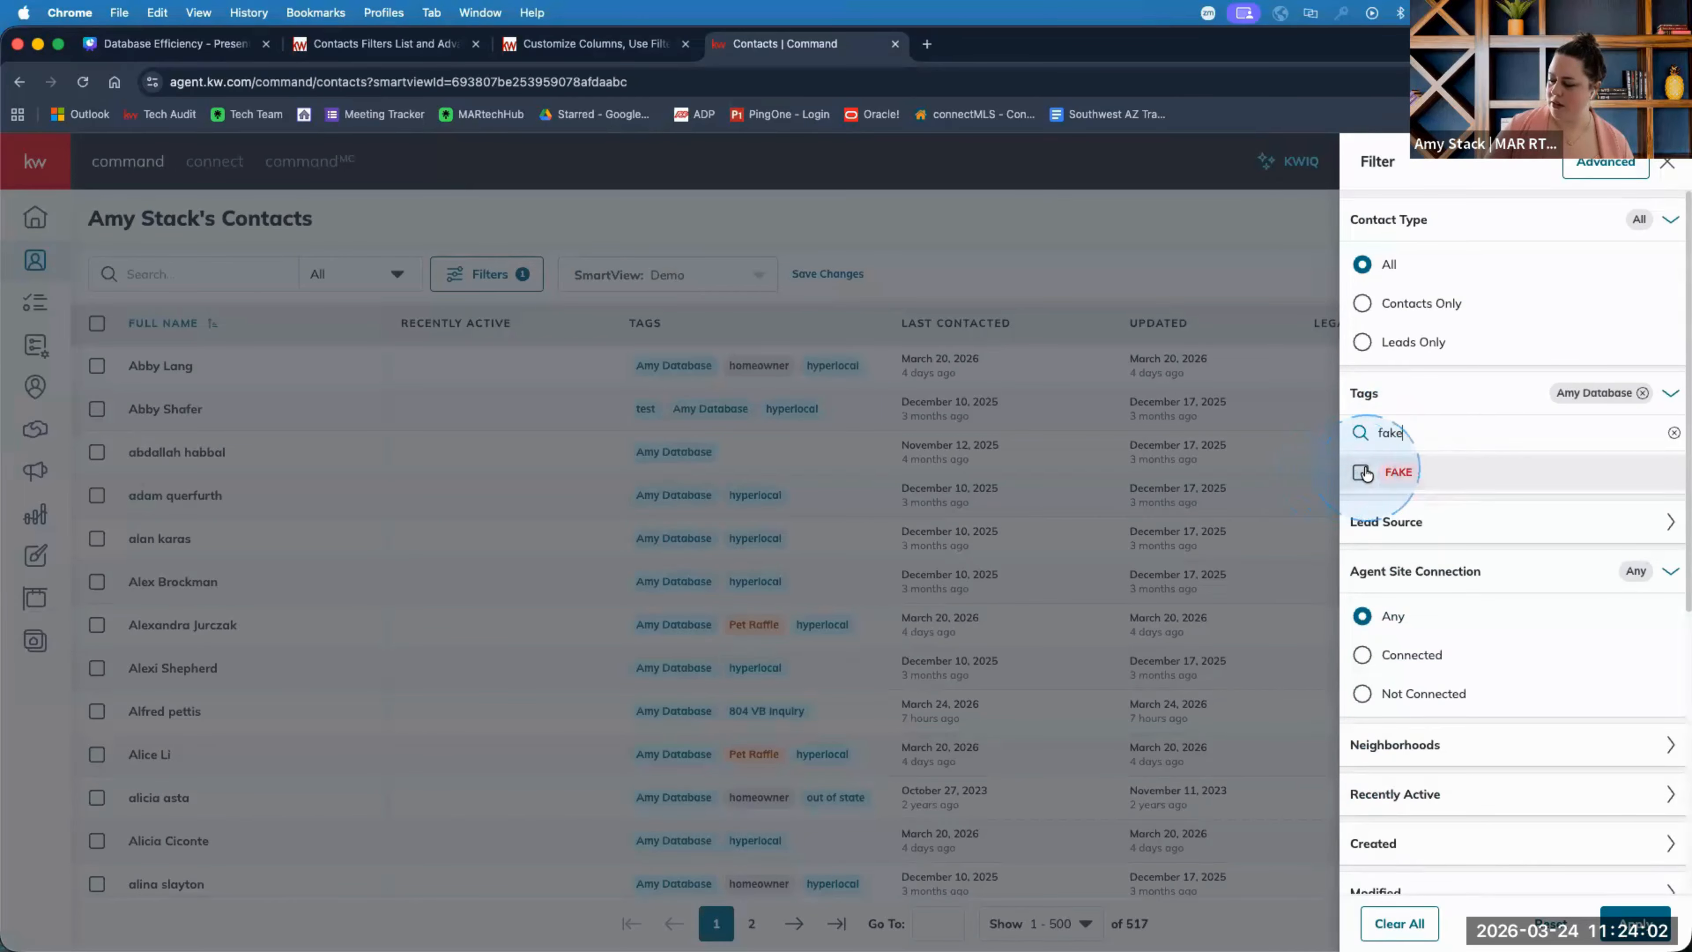
left_click(1372, 472)
double_click(1428, 439)
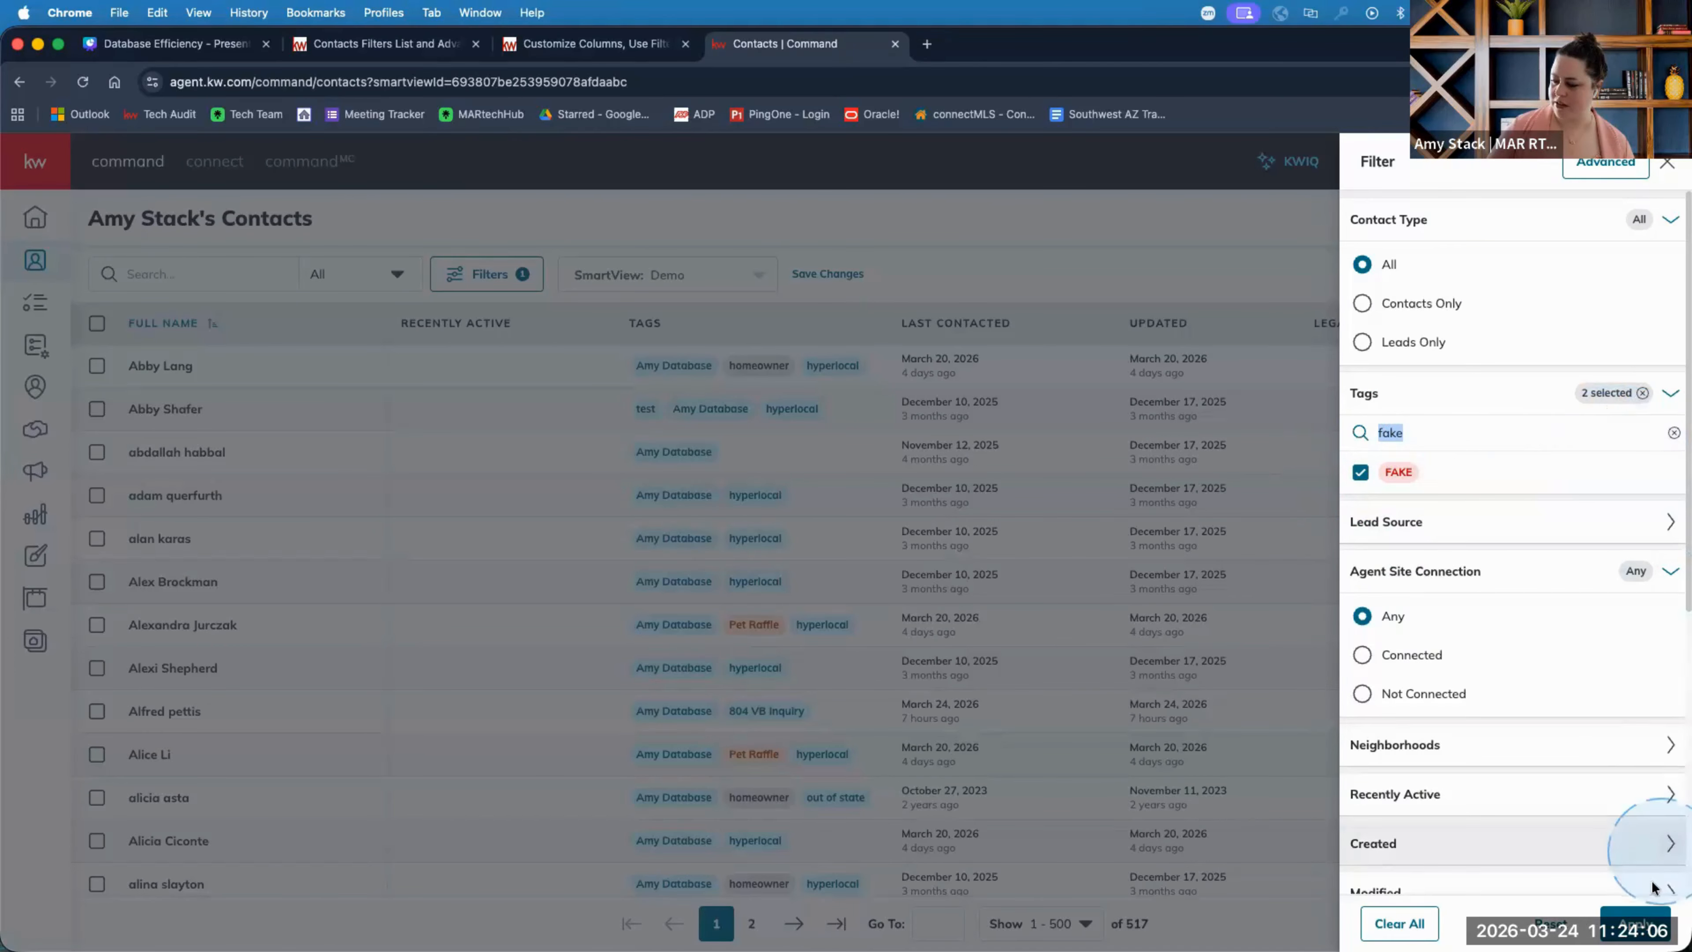
left_click(1635, 923)
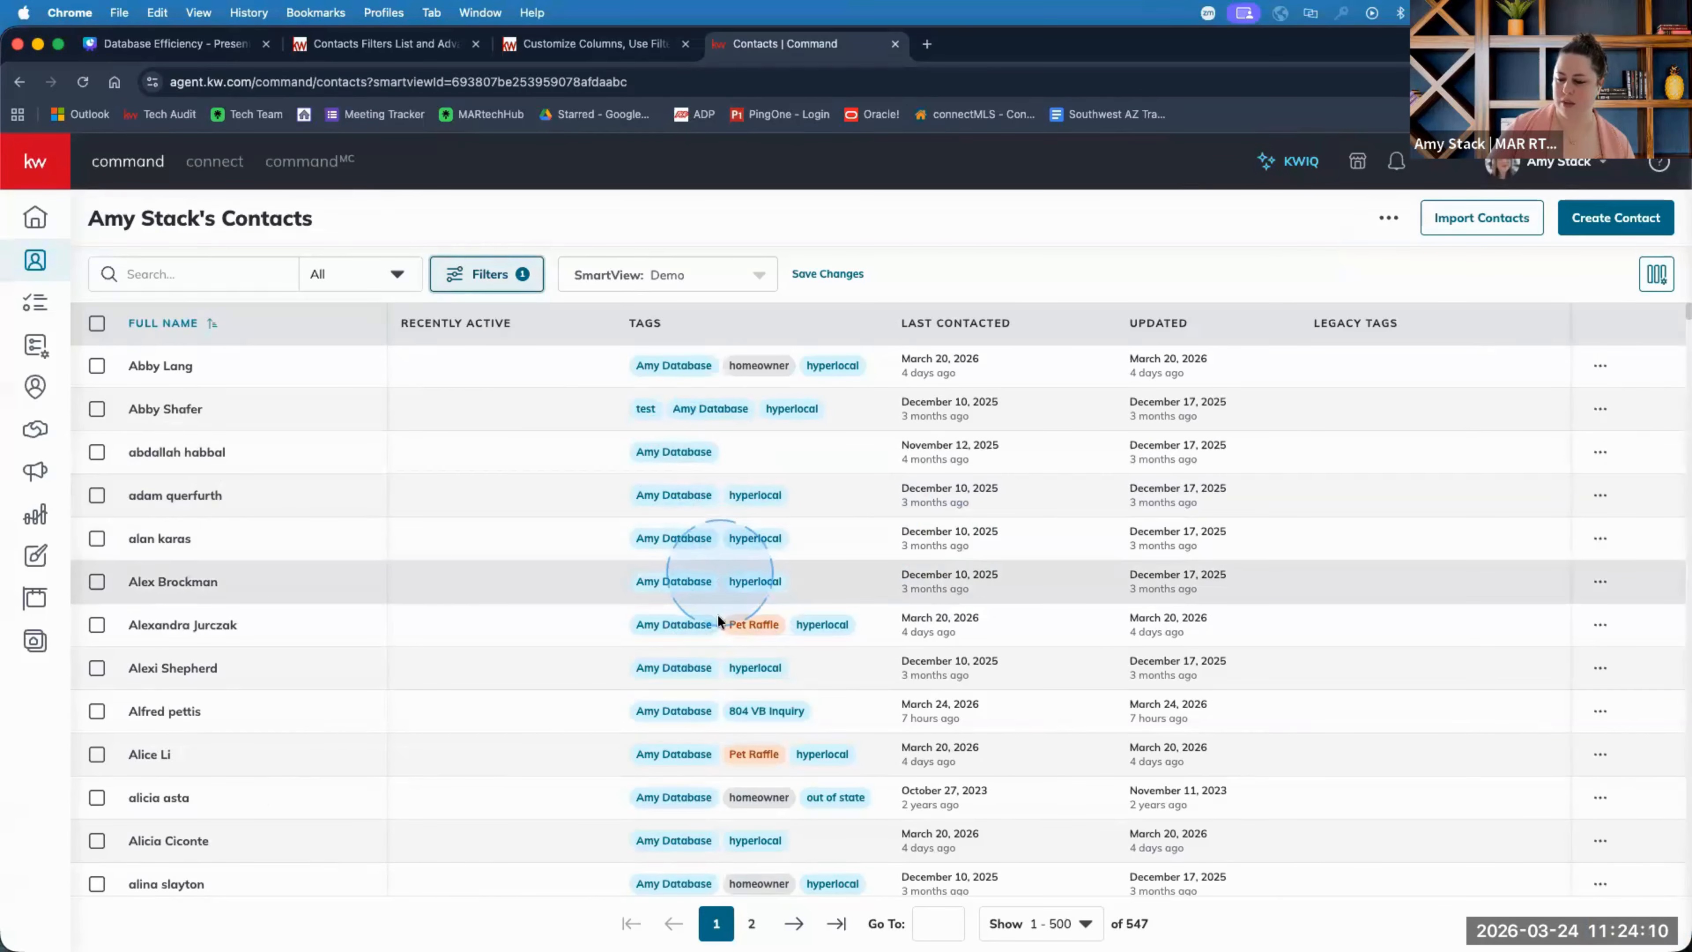
Open the detail record of the contact tagged test and FAKE.
scroll(722, 640, "down", 10)
scroll(725, 657, "up", 3)
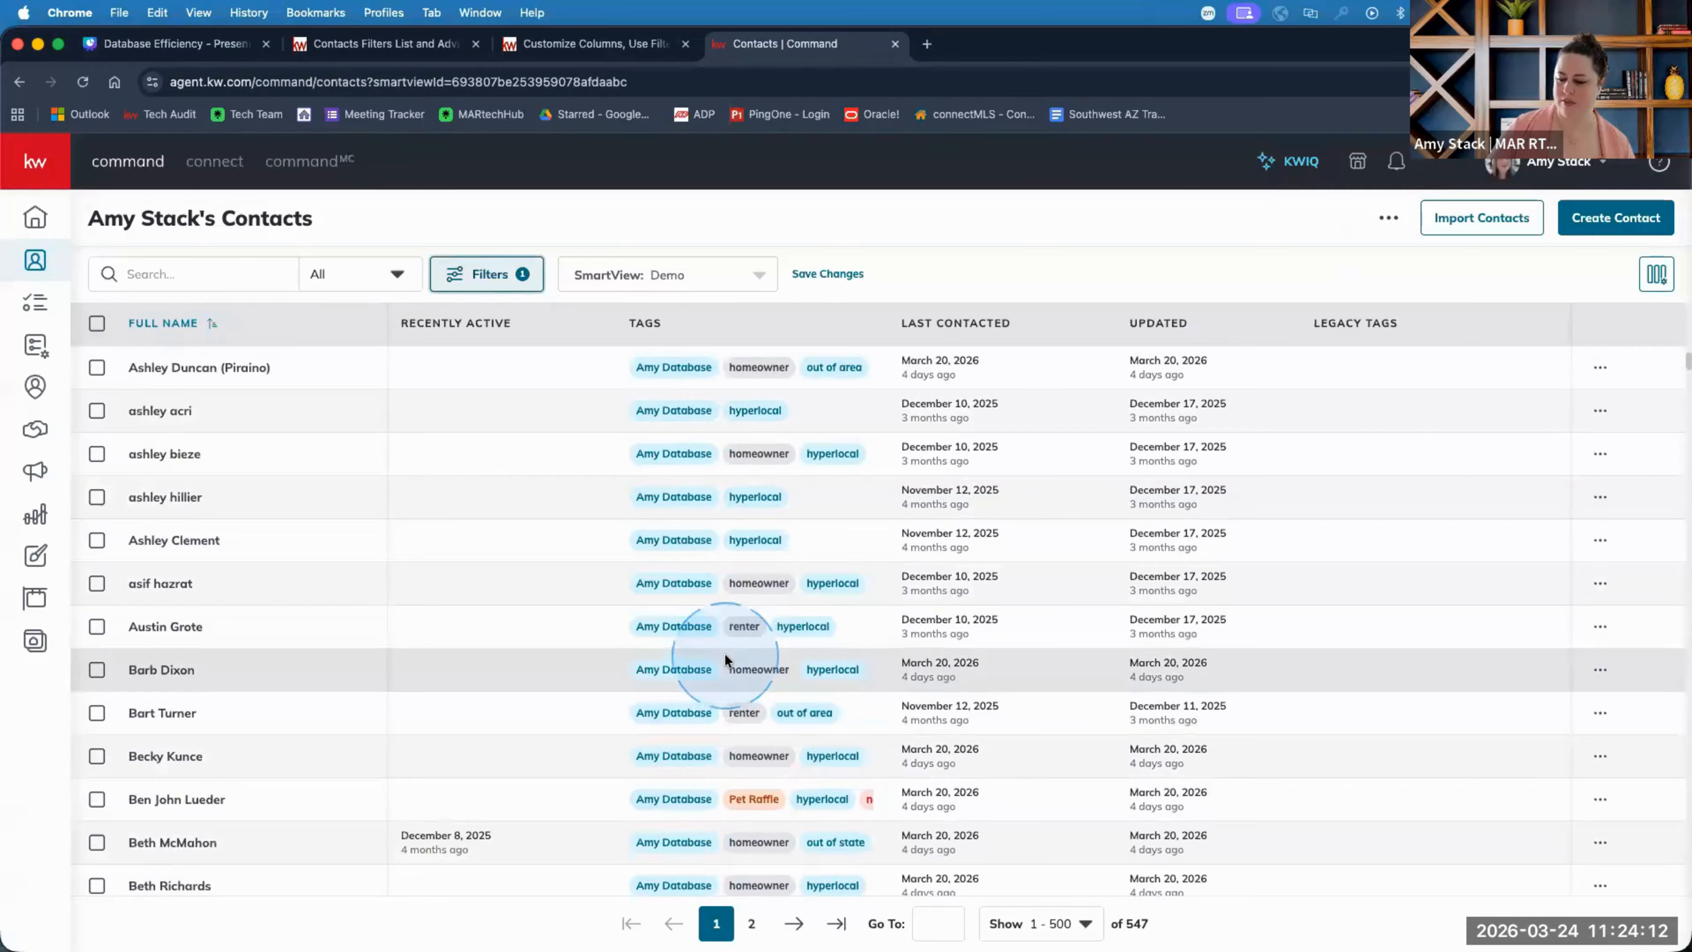
scroll(733, 731, "up", 2)
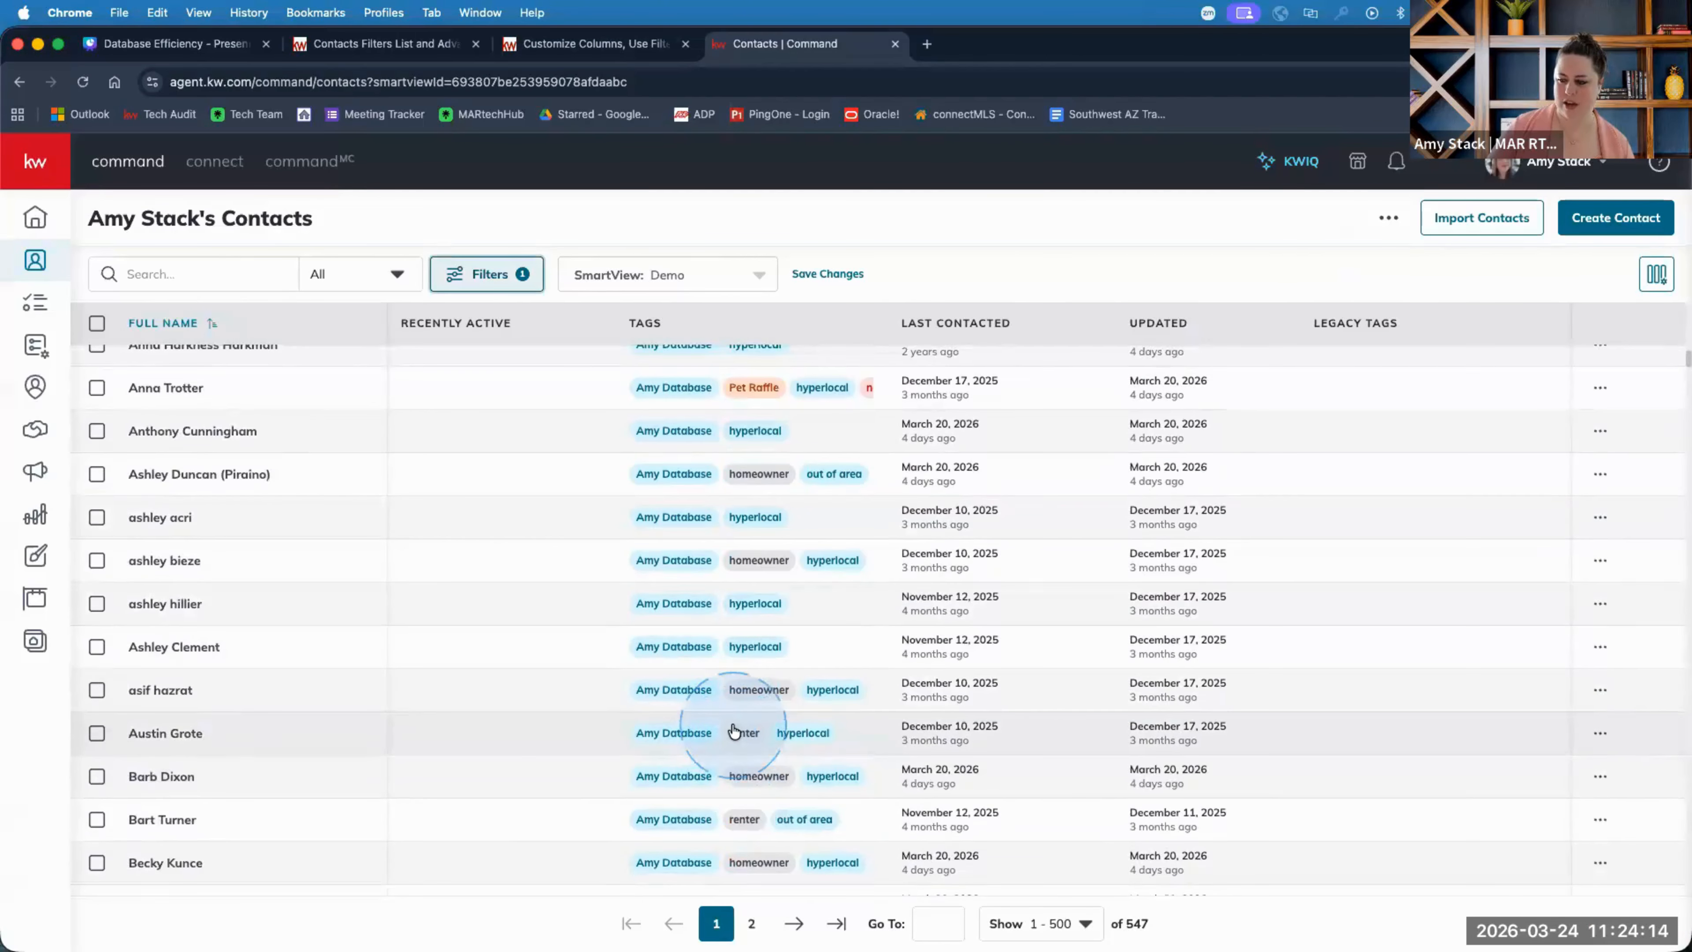
scroll(734, 731, "up", 6)
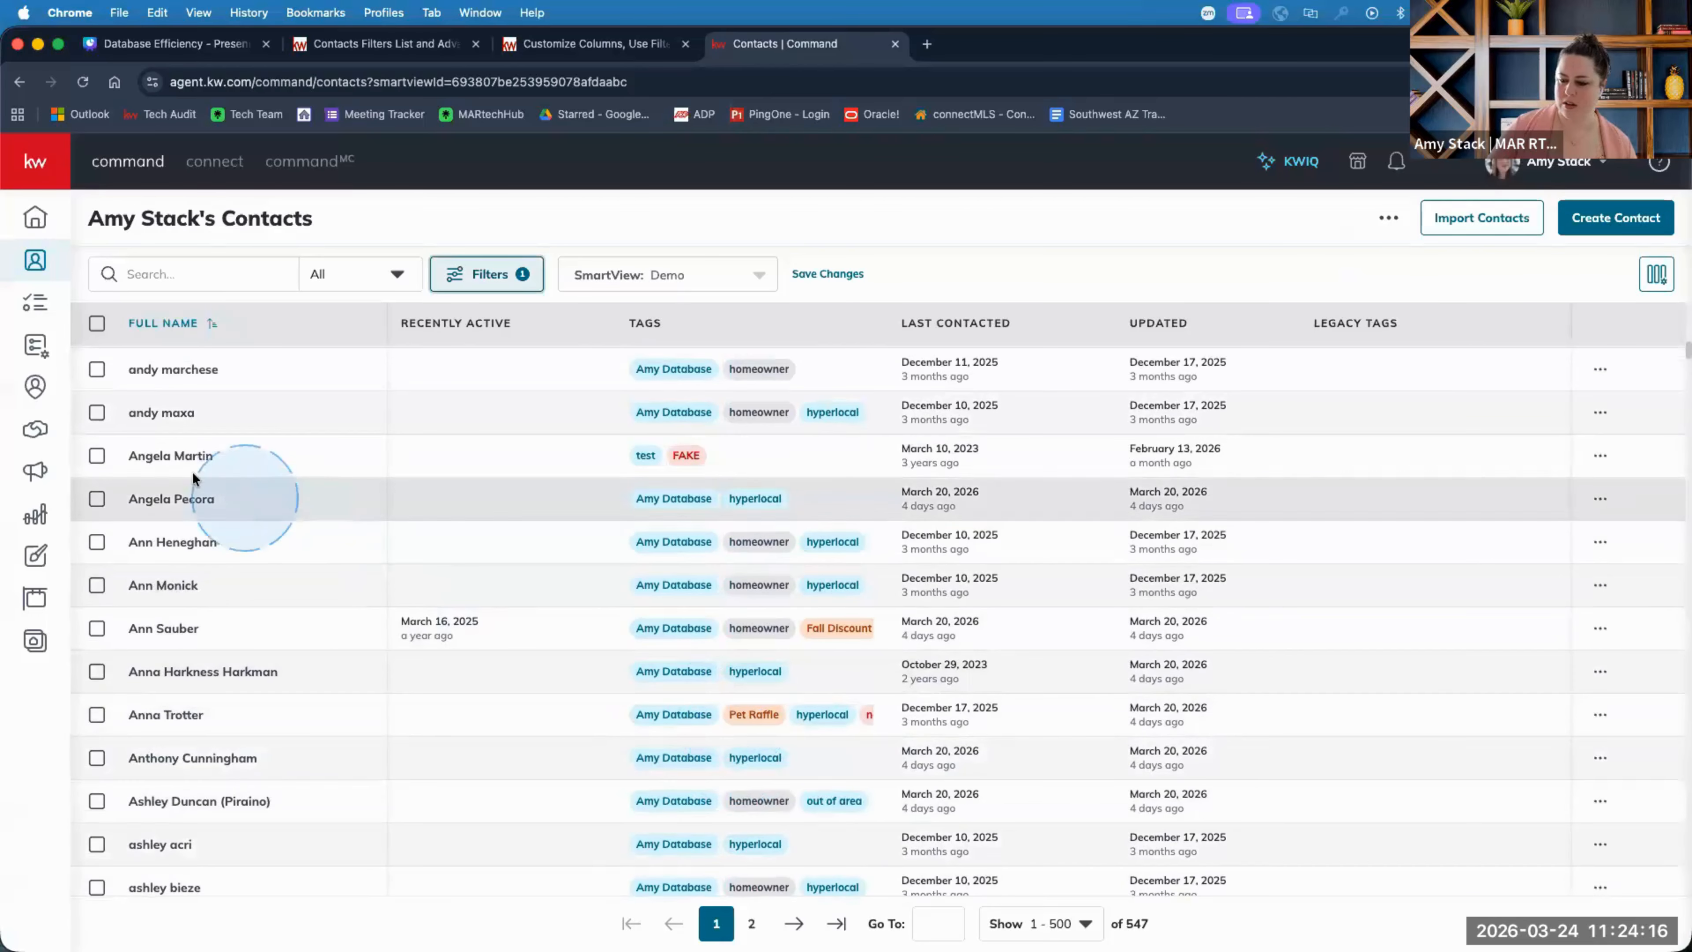
left_click(185, 458)
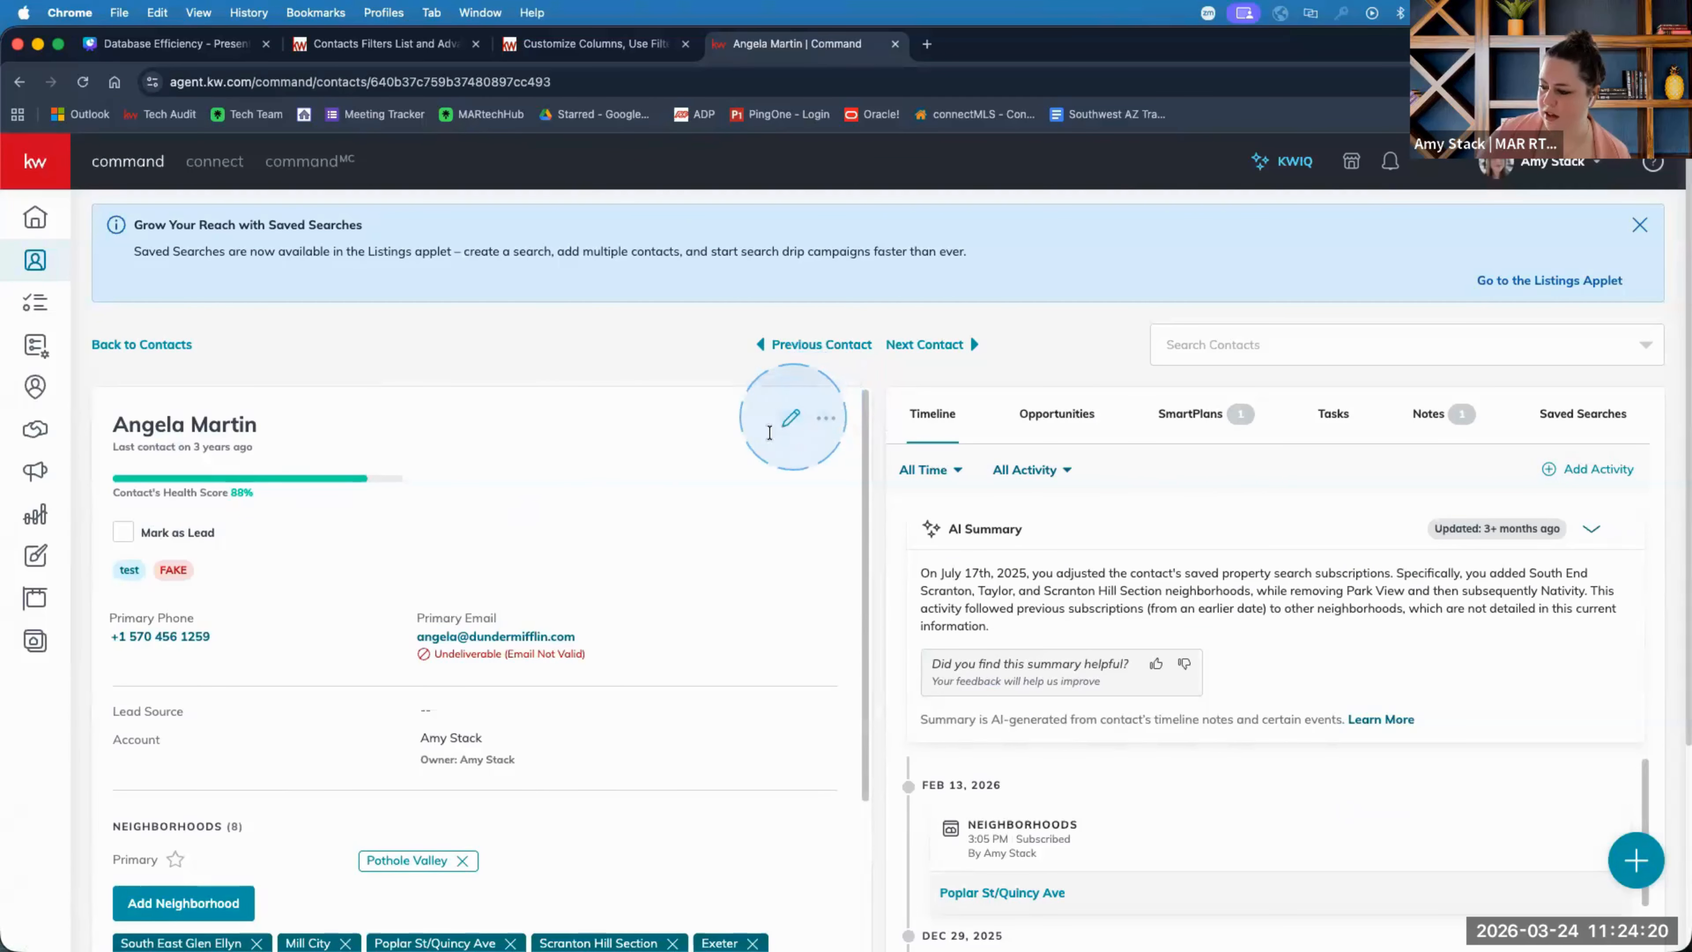
Edit the contact to add the Amy Database tag, save, and return to the 547-contact list.
left_click(791, 418)
left_click(794, 716)
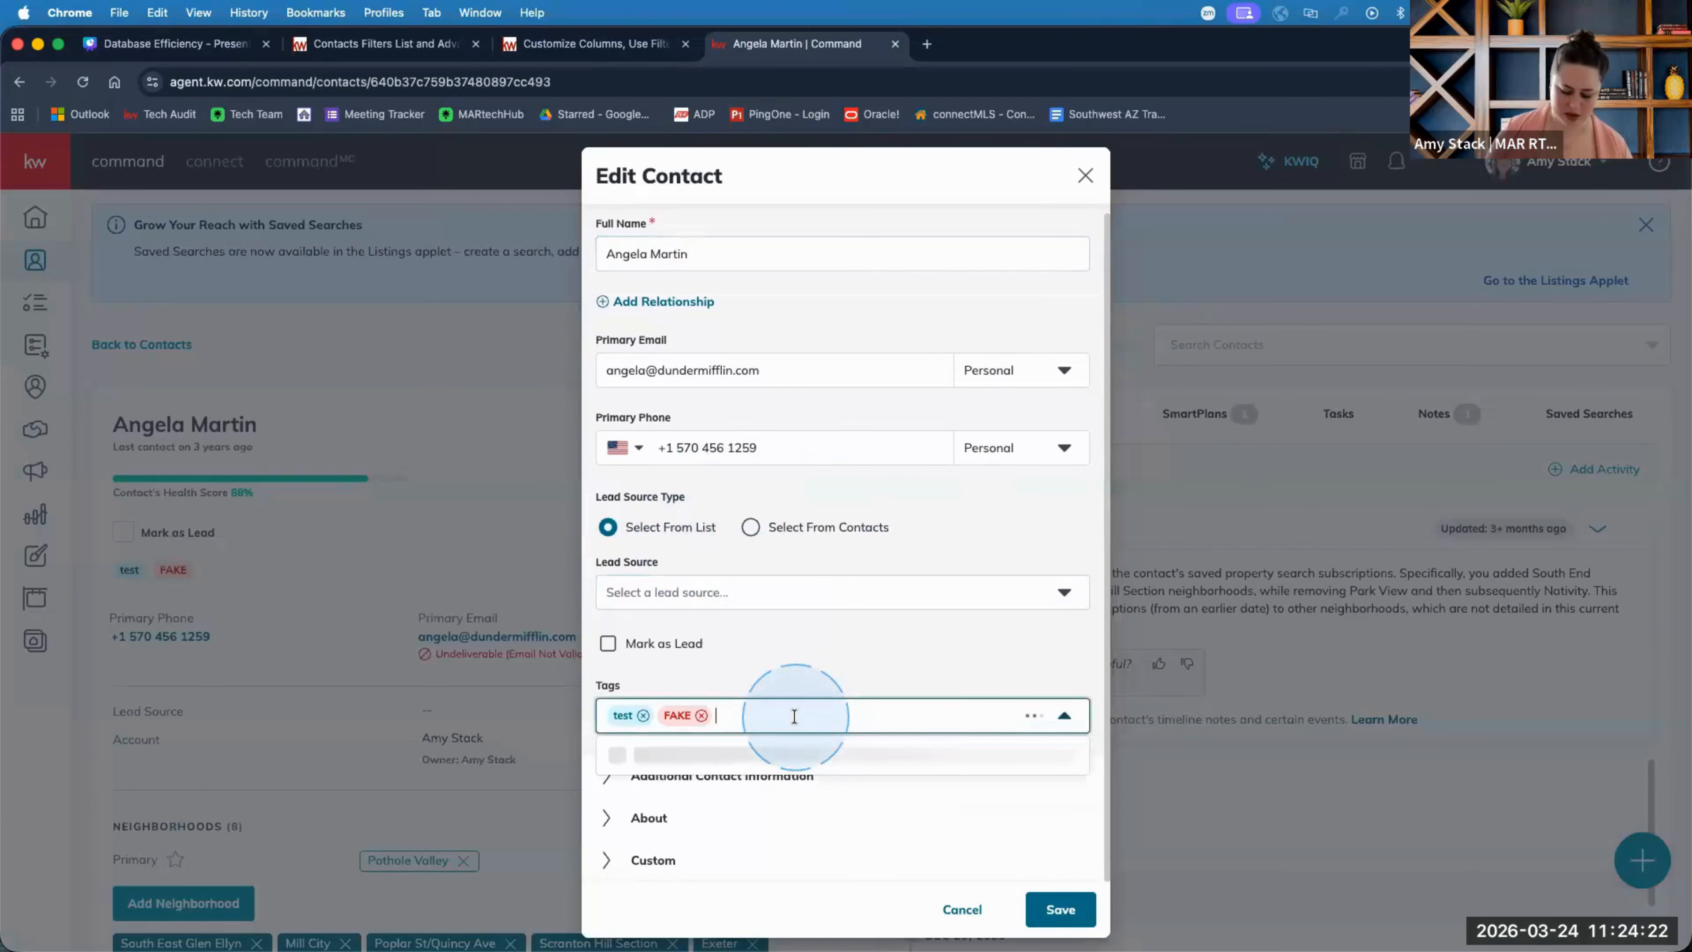
type("amy")
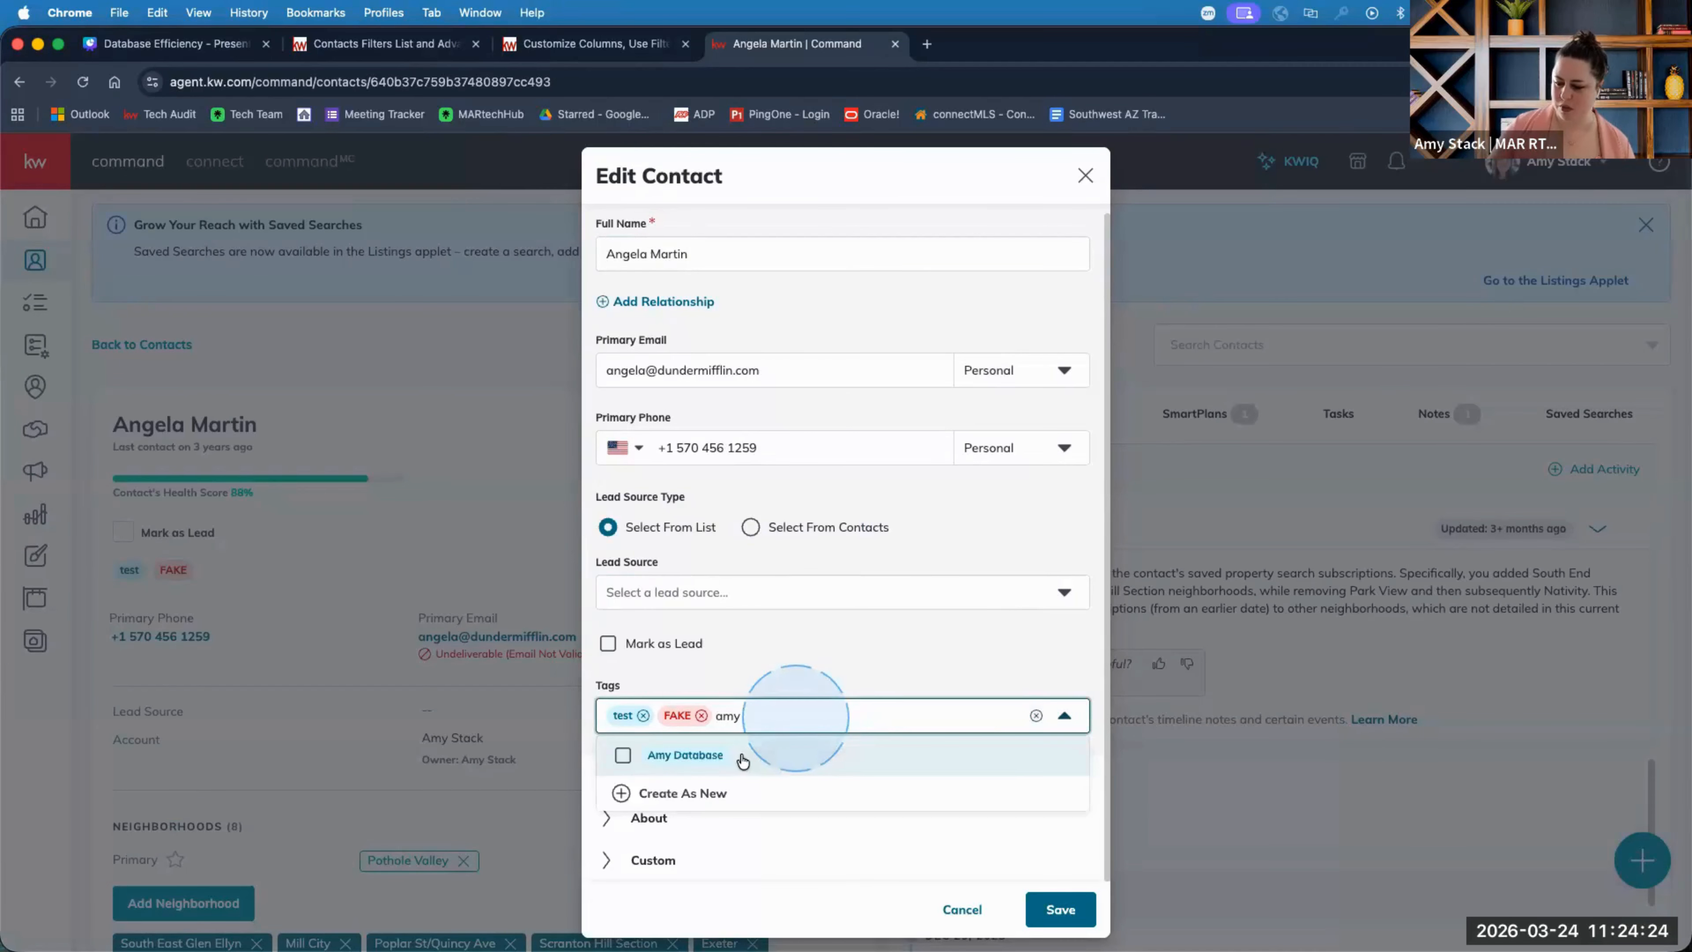
left_click(636, 755)
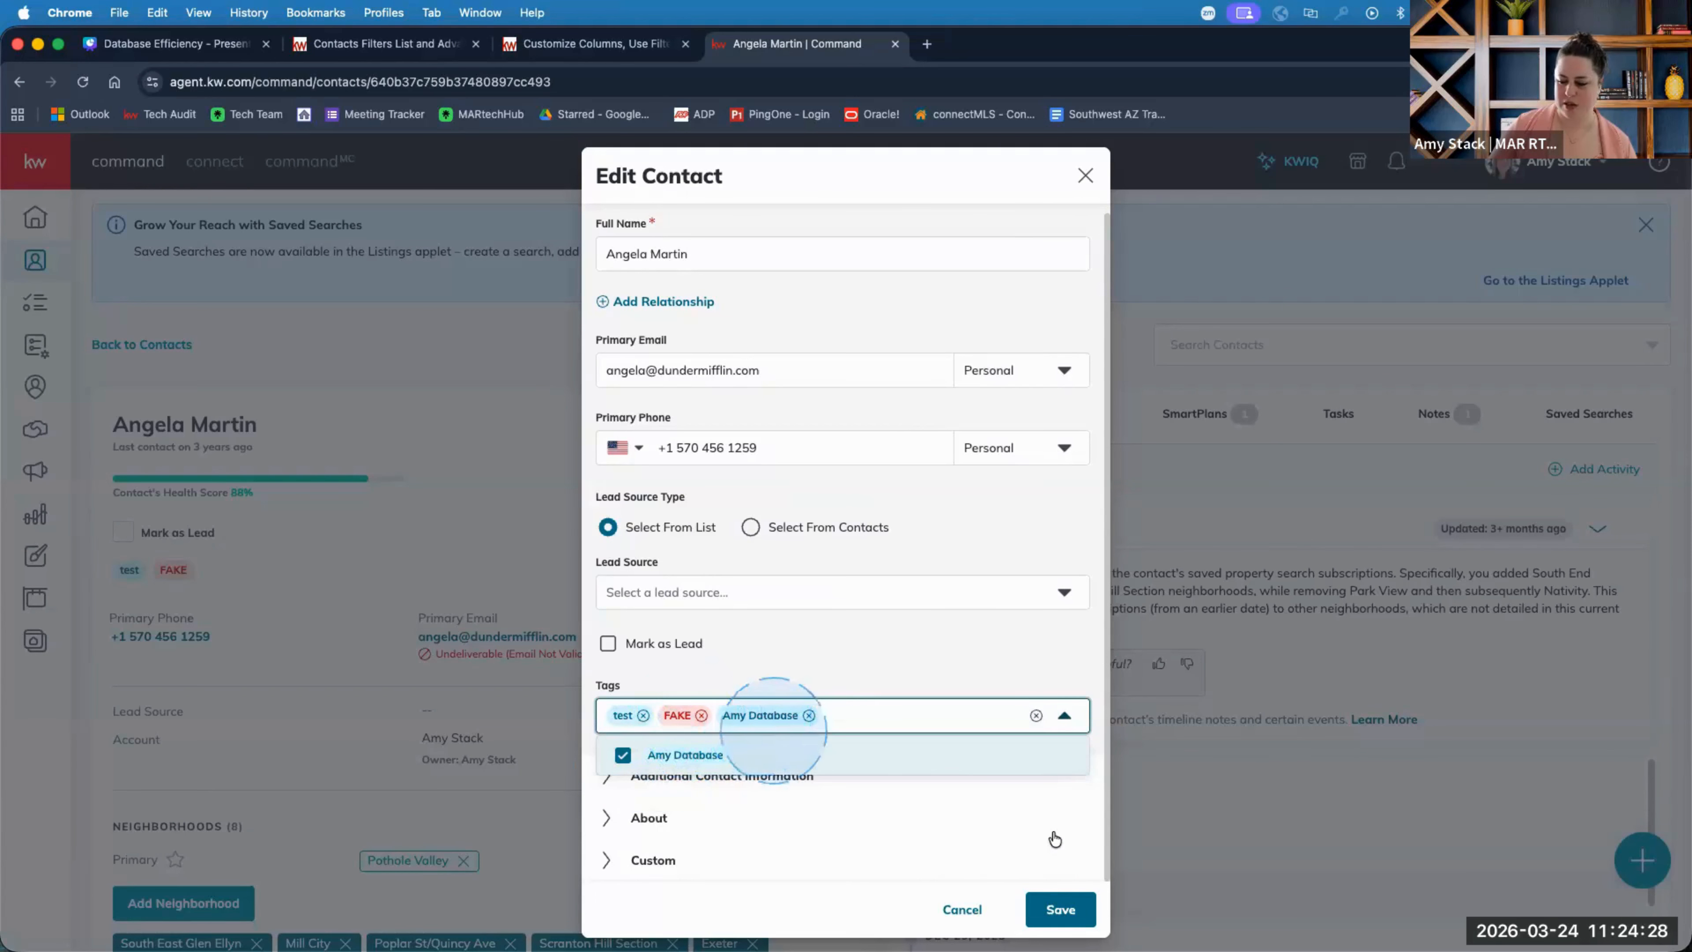
left_click(1069, 910)
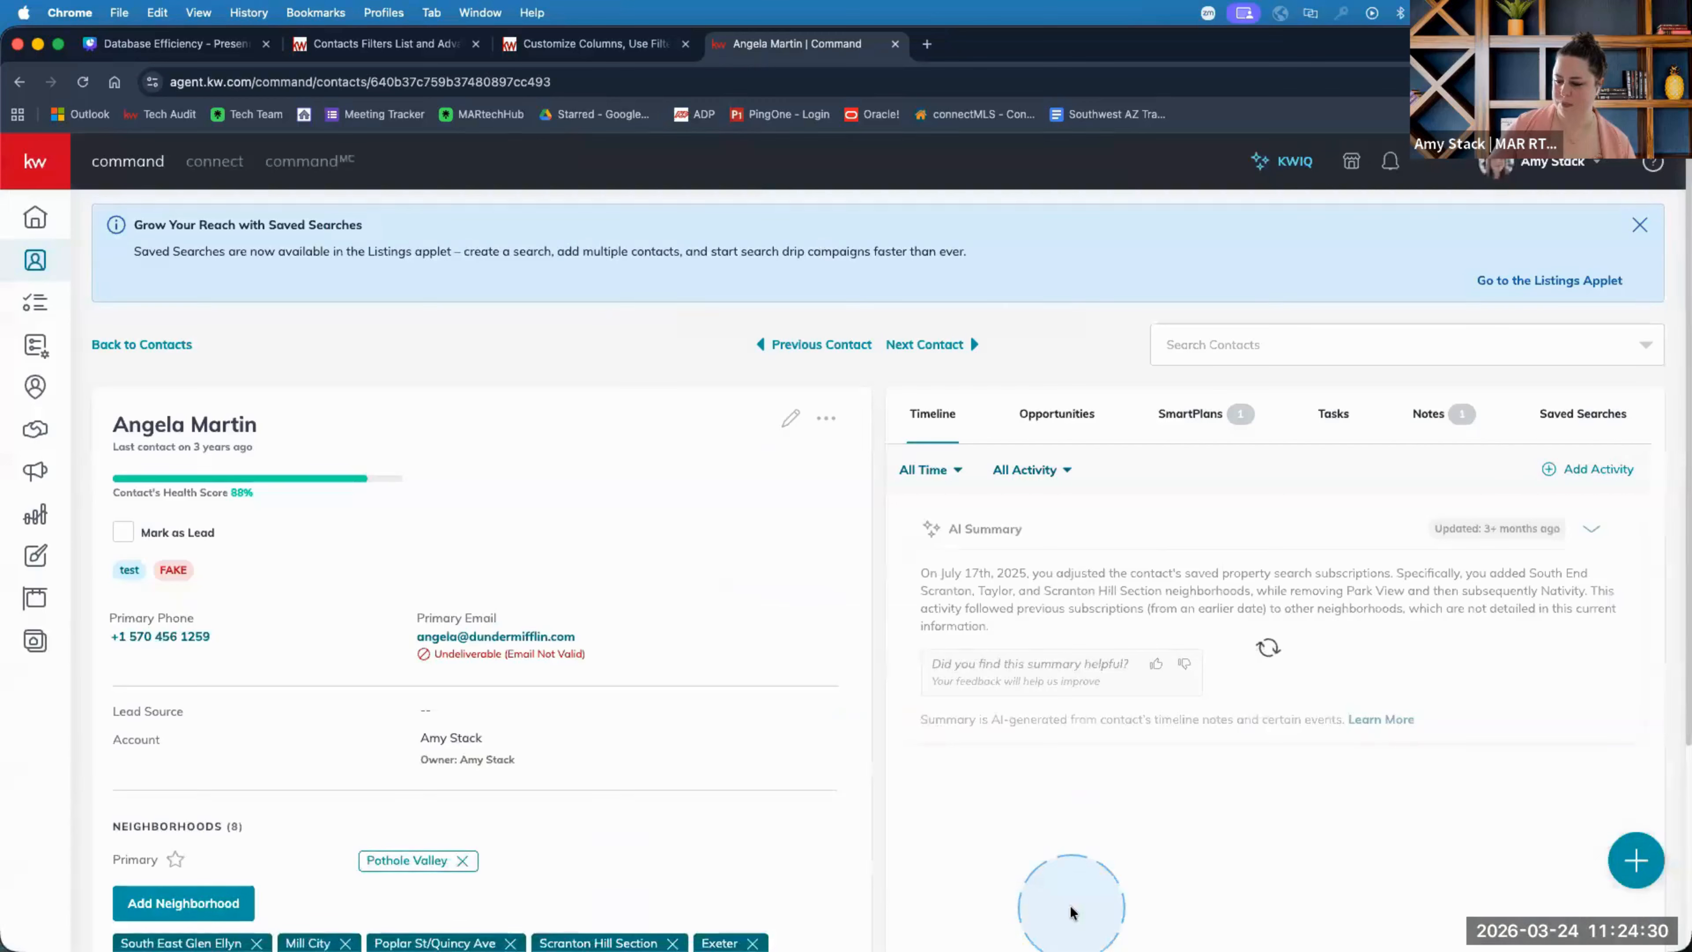
left_click(168, 345)
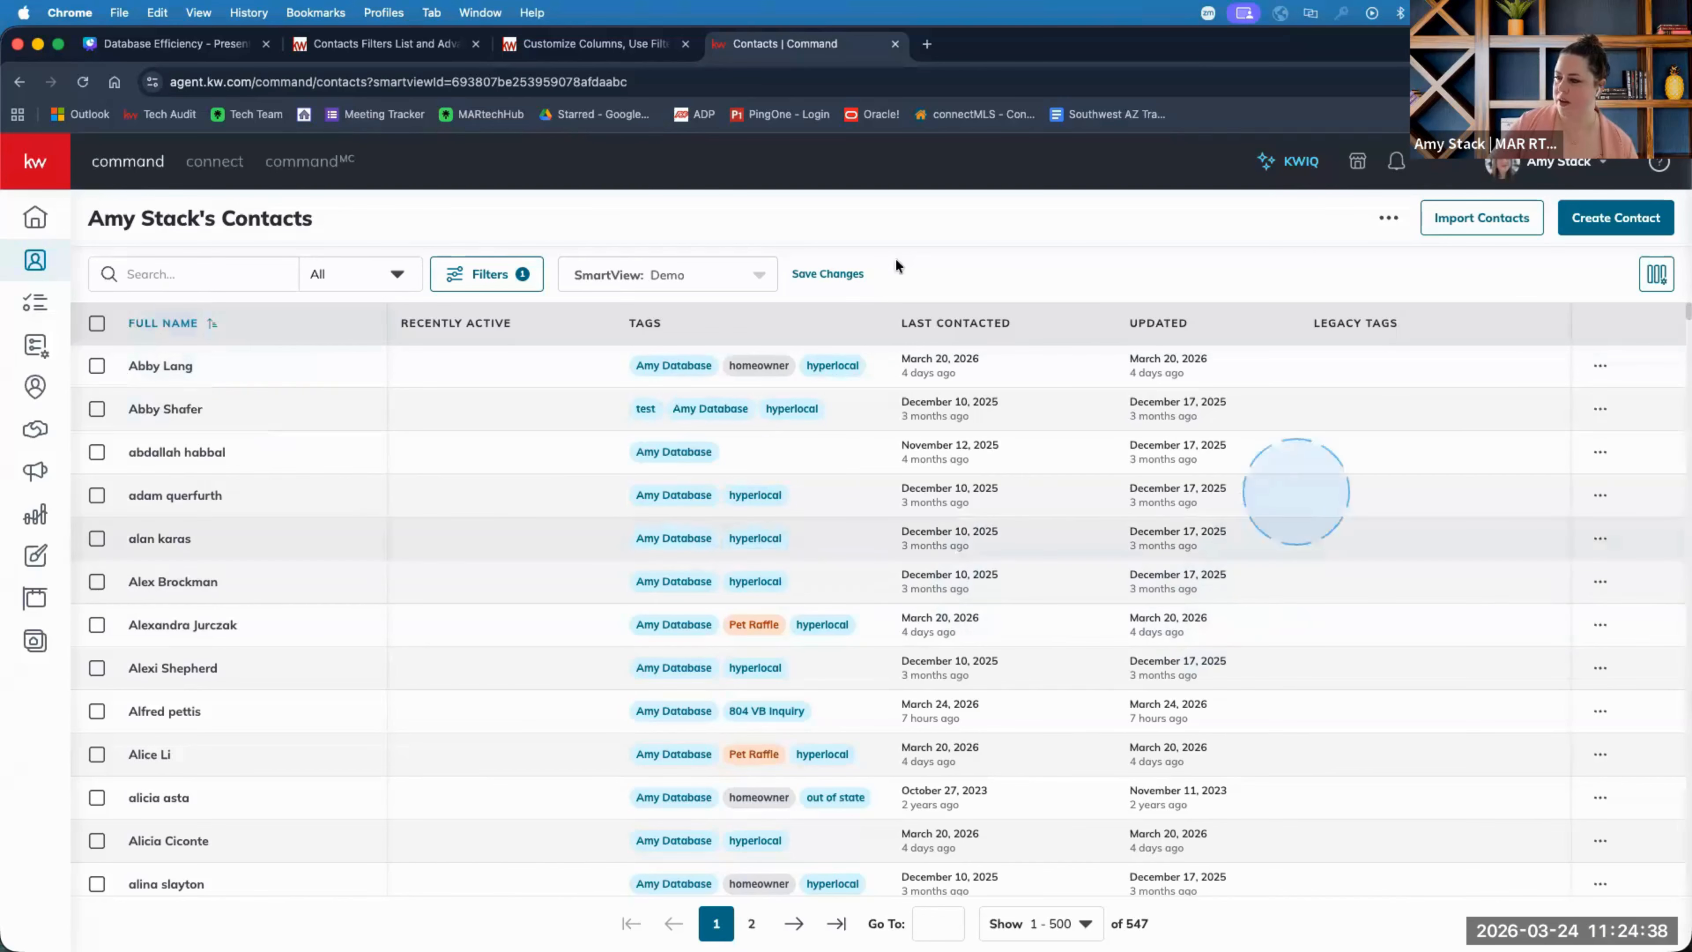
Open the Advanced Filter showing Tags includes any of Amy Database or FAKE.
left_click(483, 274)
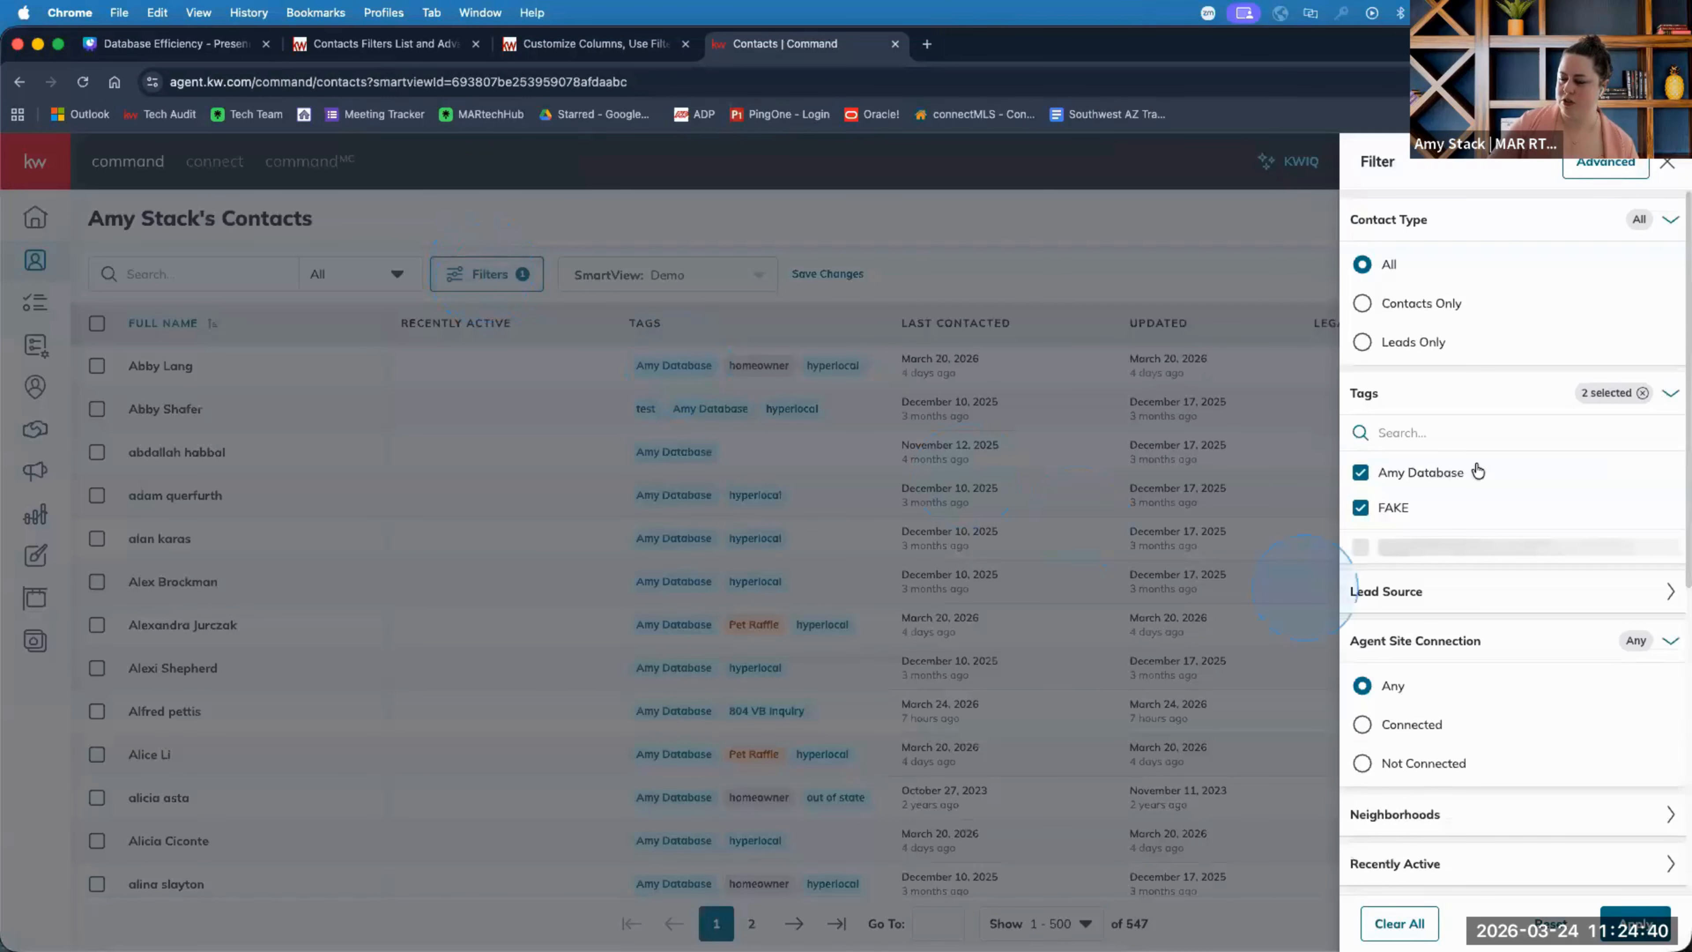
left_click(1606, 163)
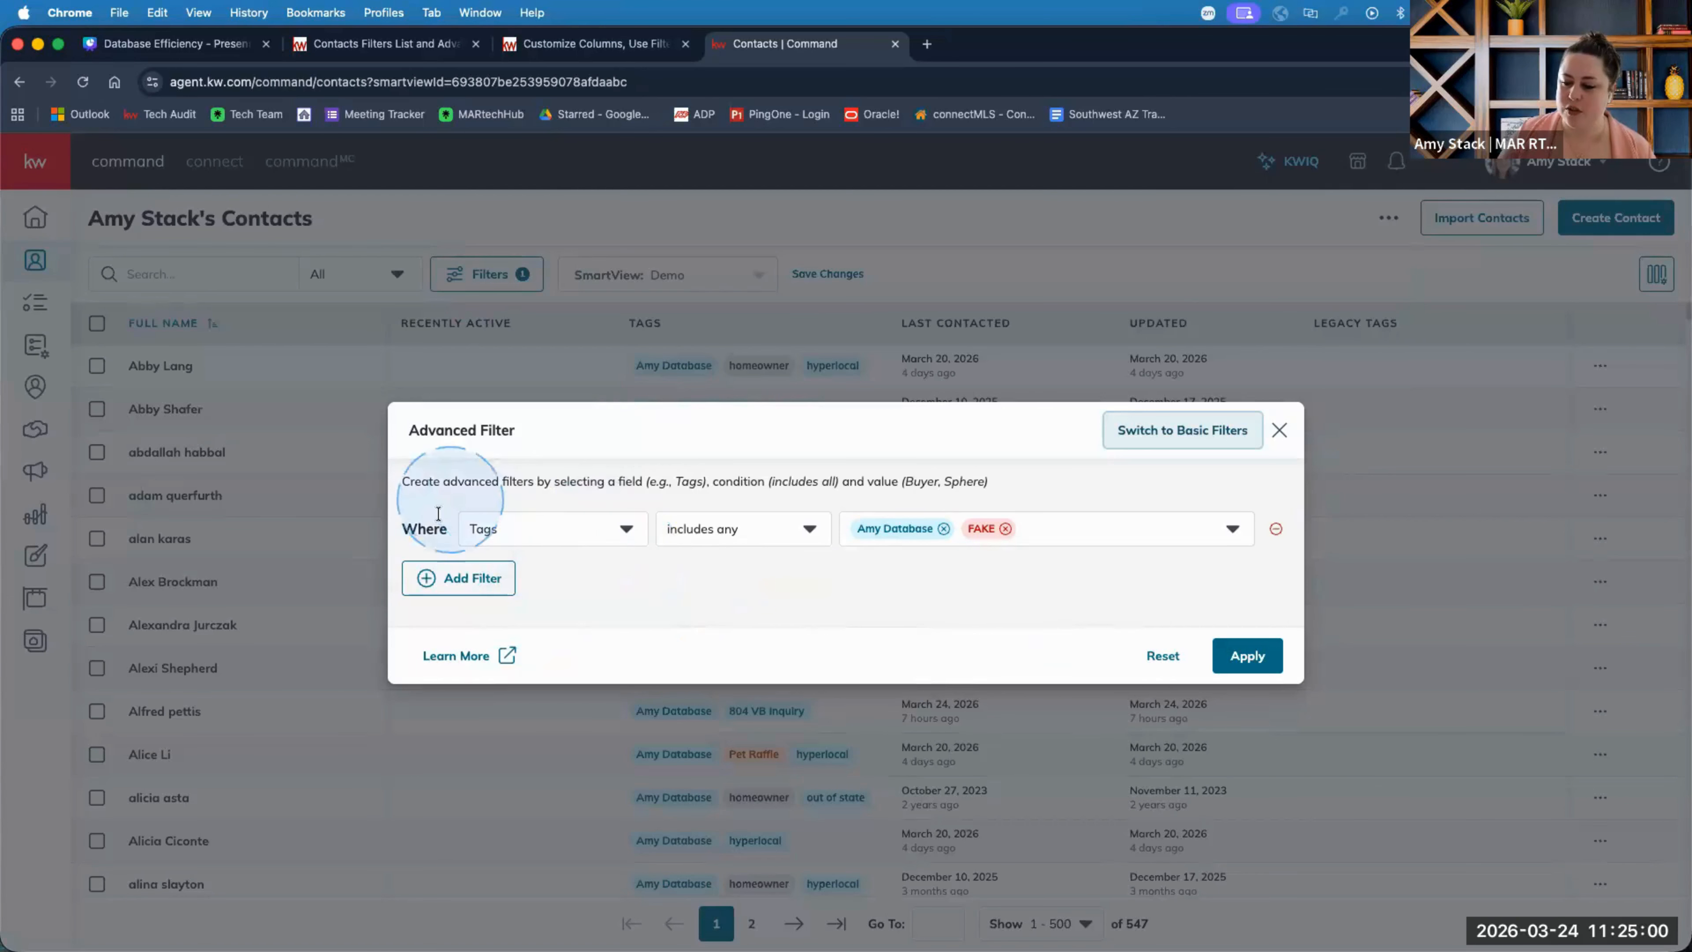
Change the Tags rule's condition to includes all and try applying the advanced filter.
left_click(539, 541)
scroll(566, 733, "down", 5)
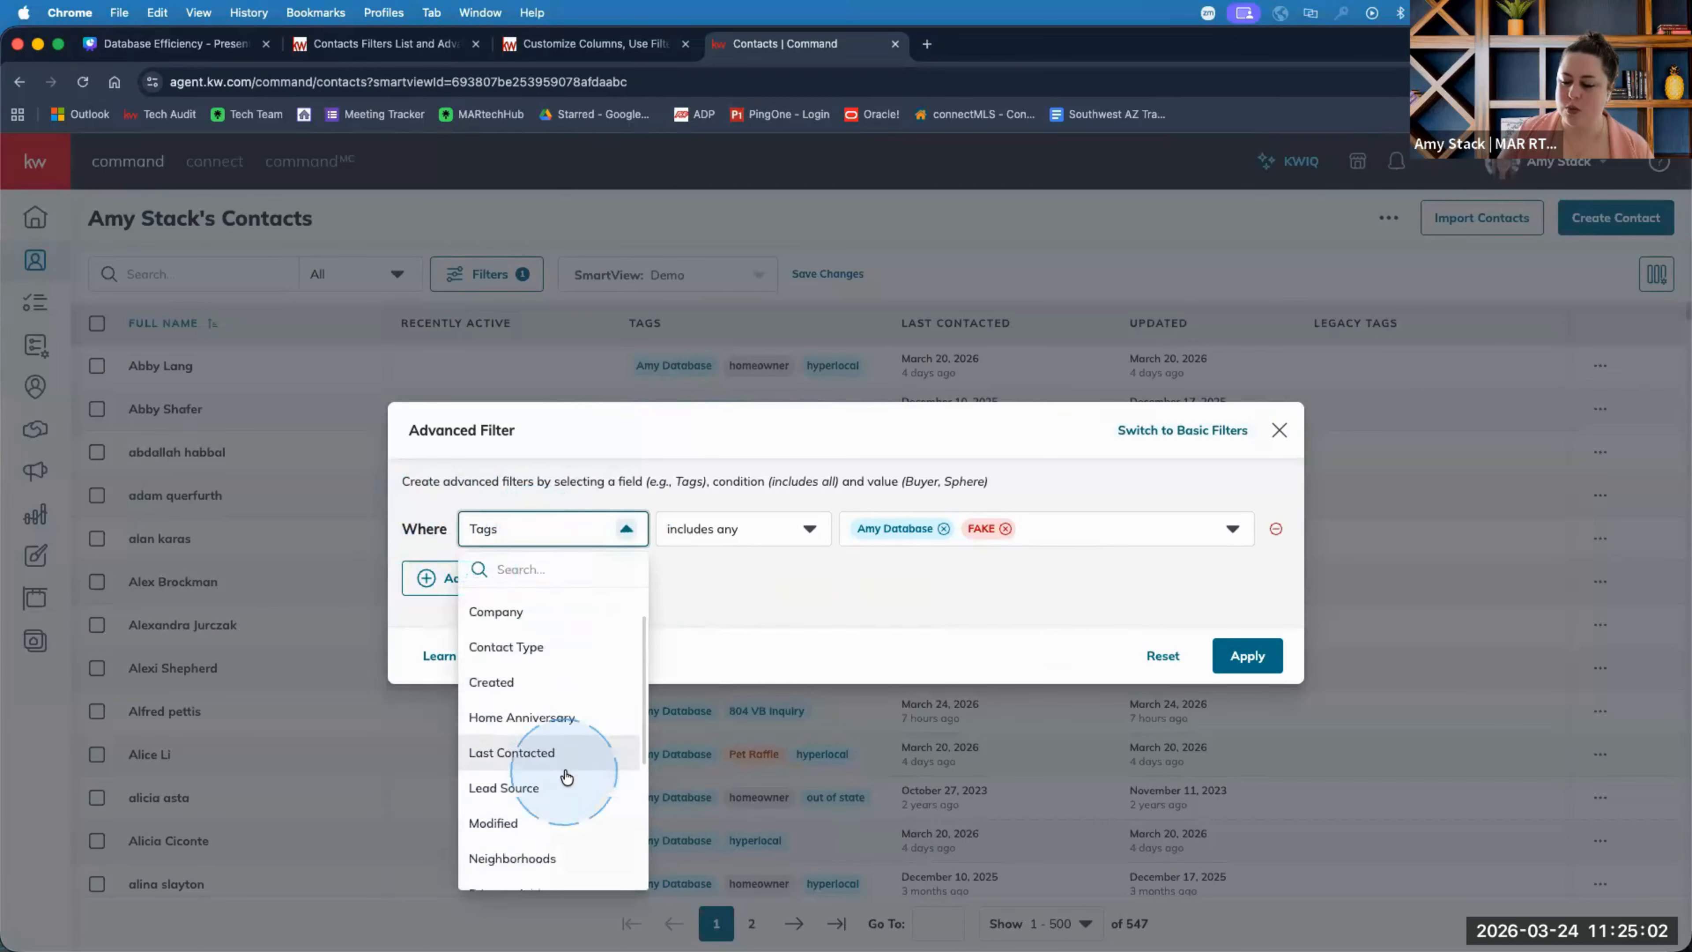
scroll(567, 775, "up", 5)
scroll(568, 775, "down", 5)
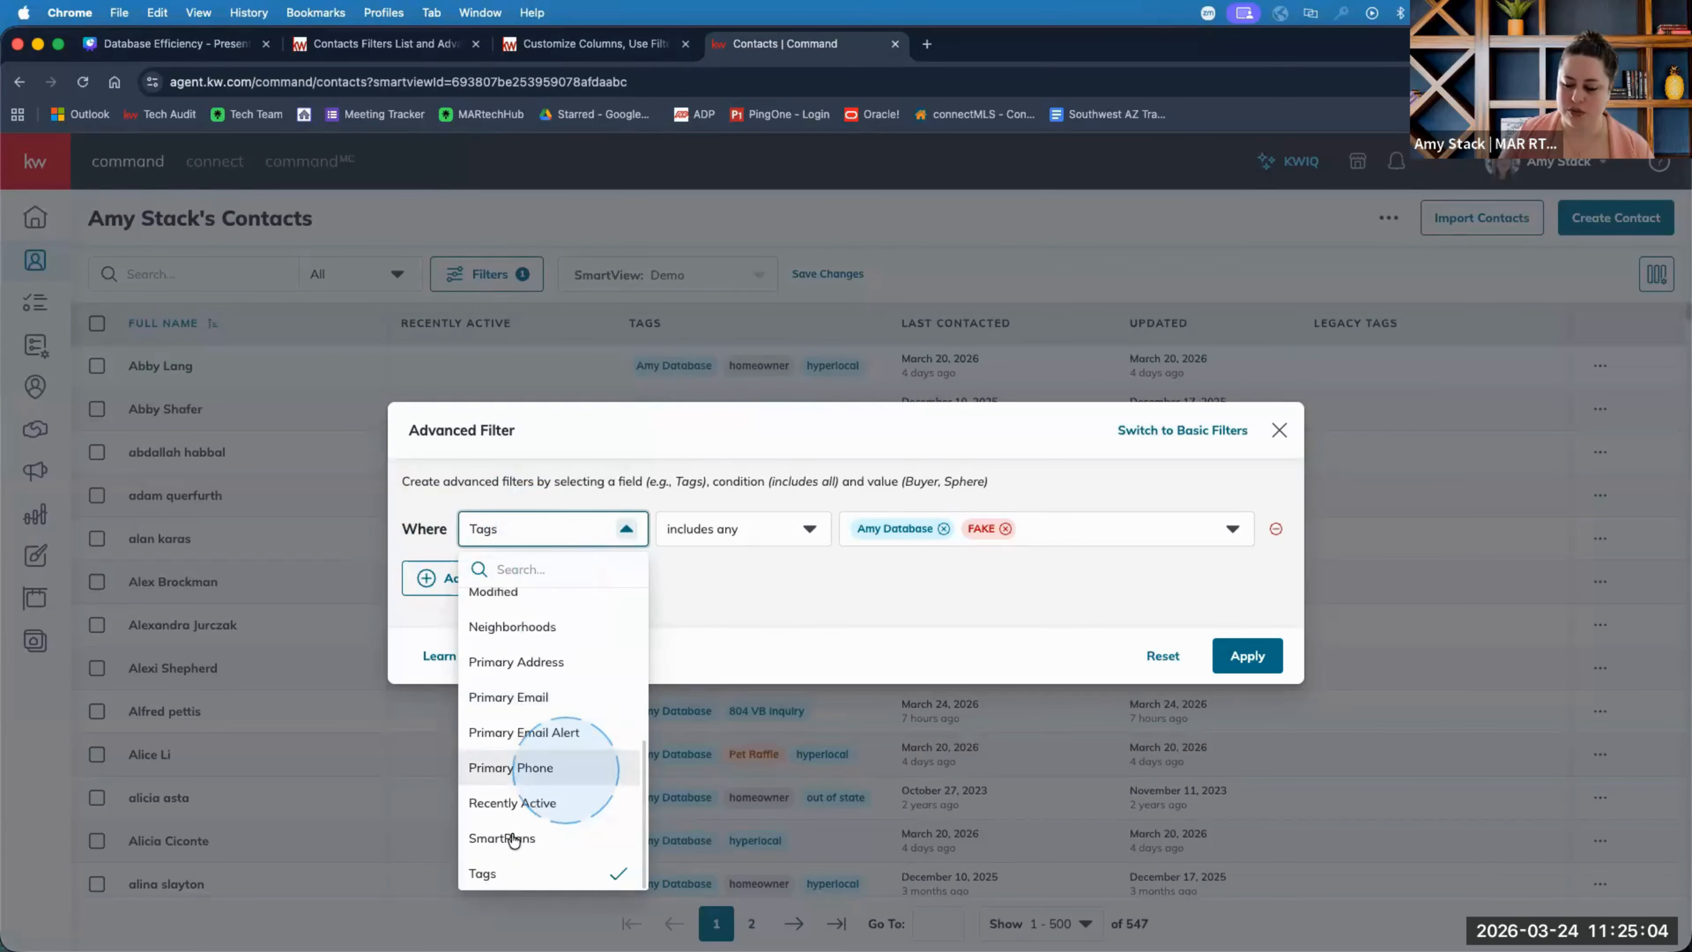
left_click(518, 870)
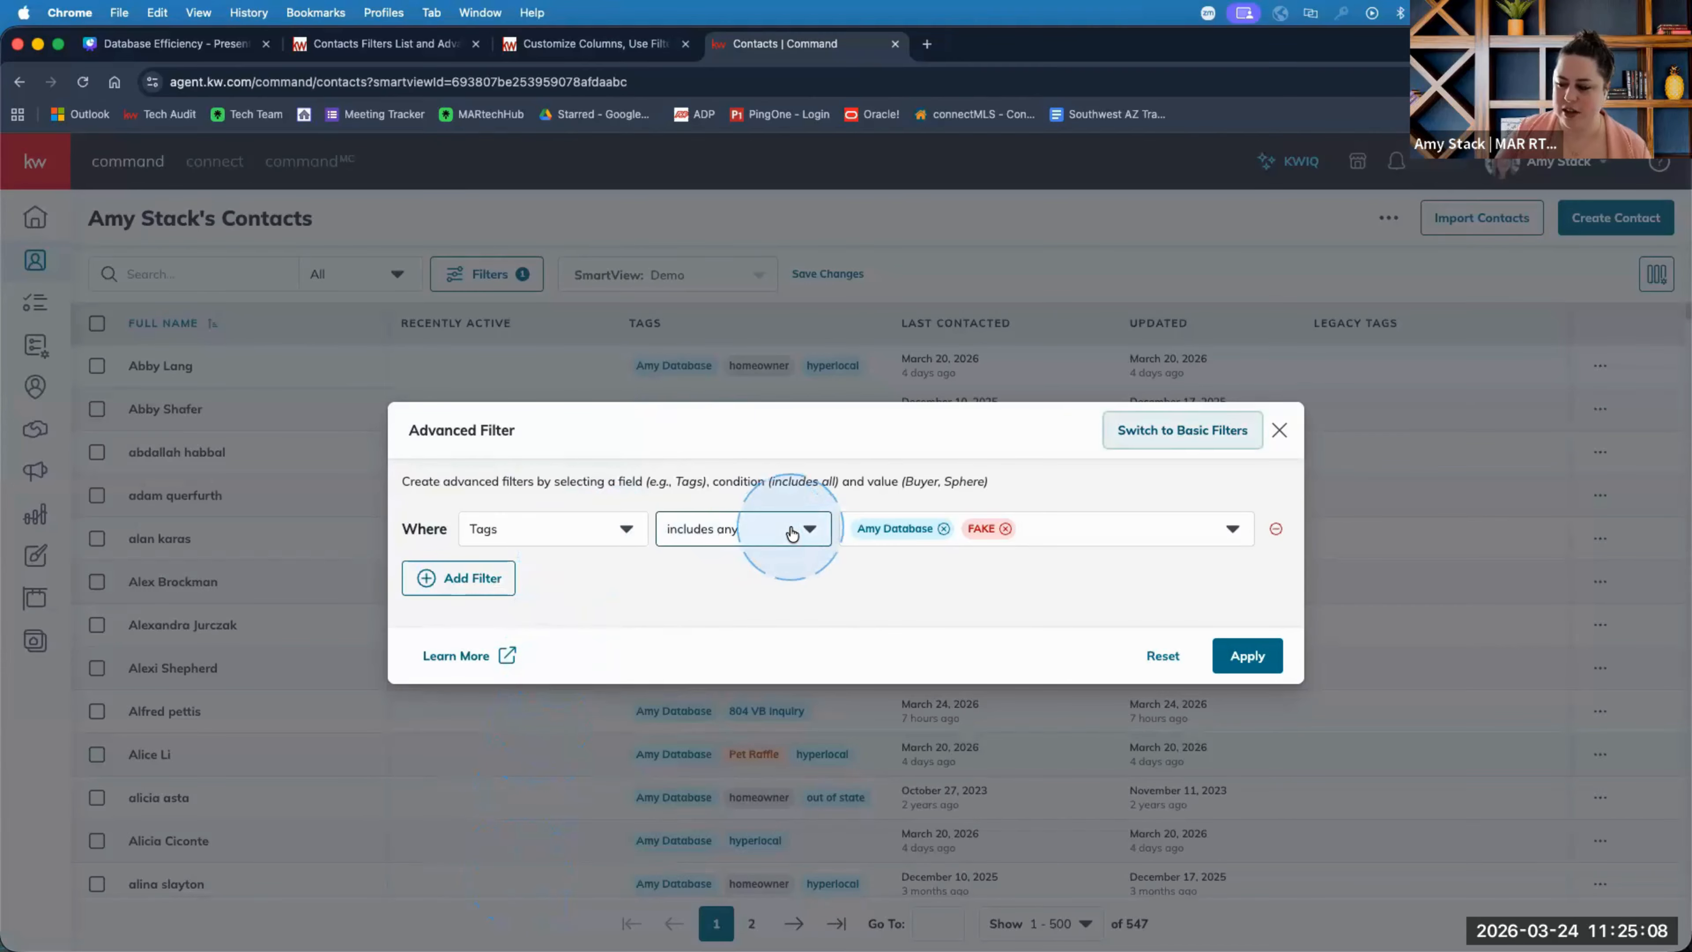
left_click(762, 530)
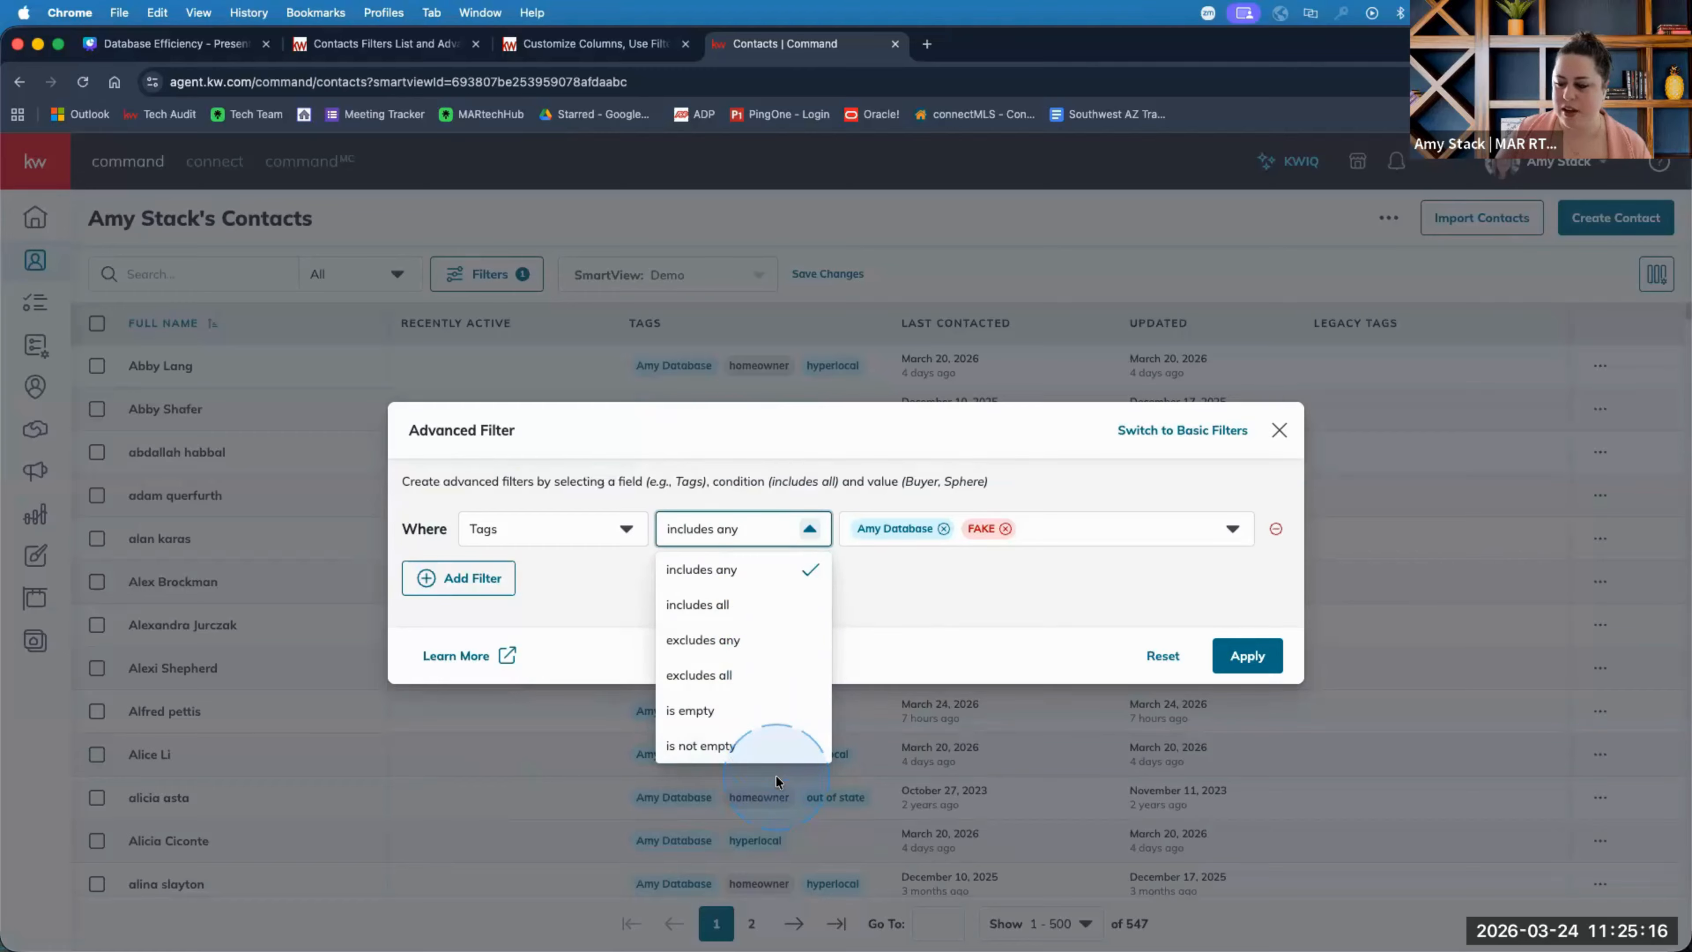
left_click(754, 607)
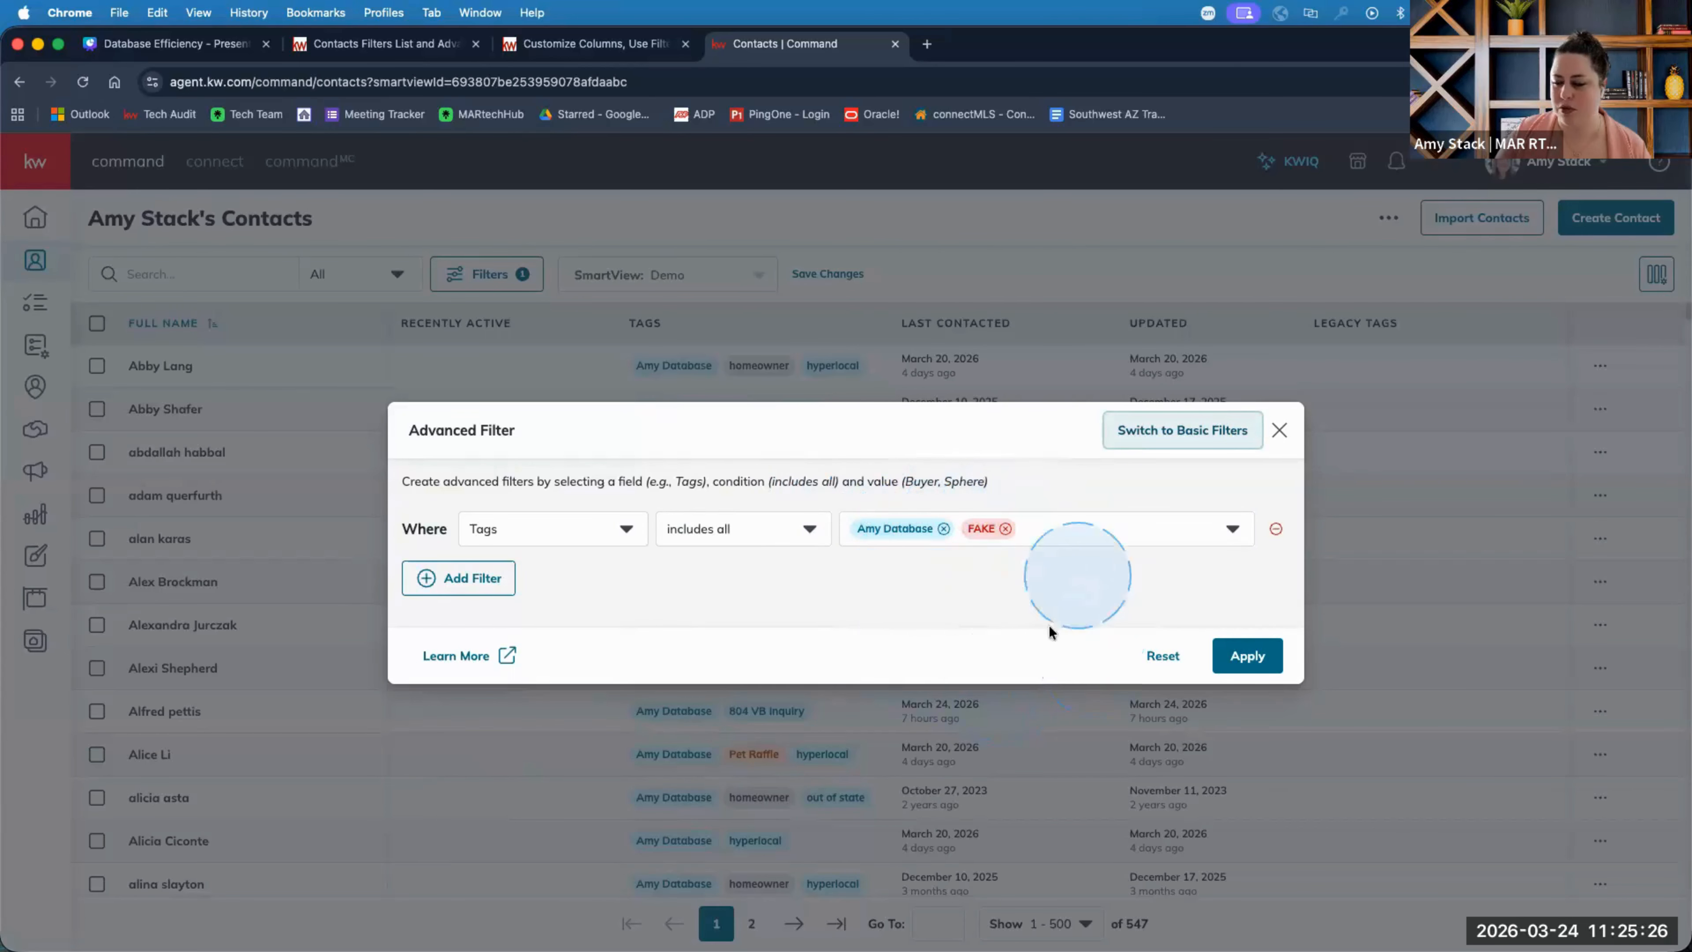
left_click(1245, 657)
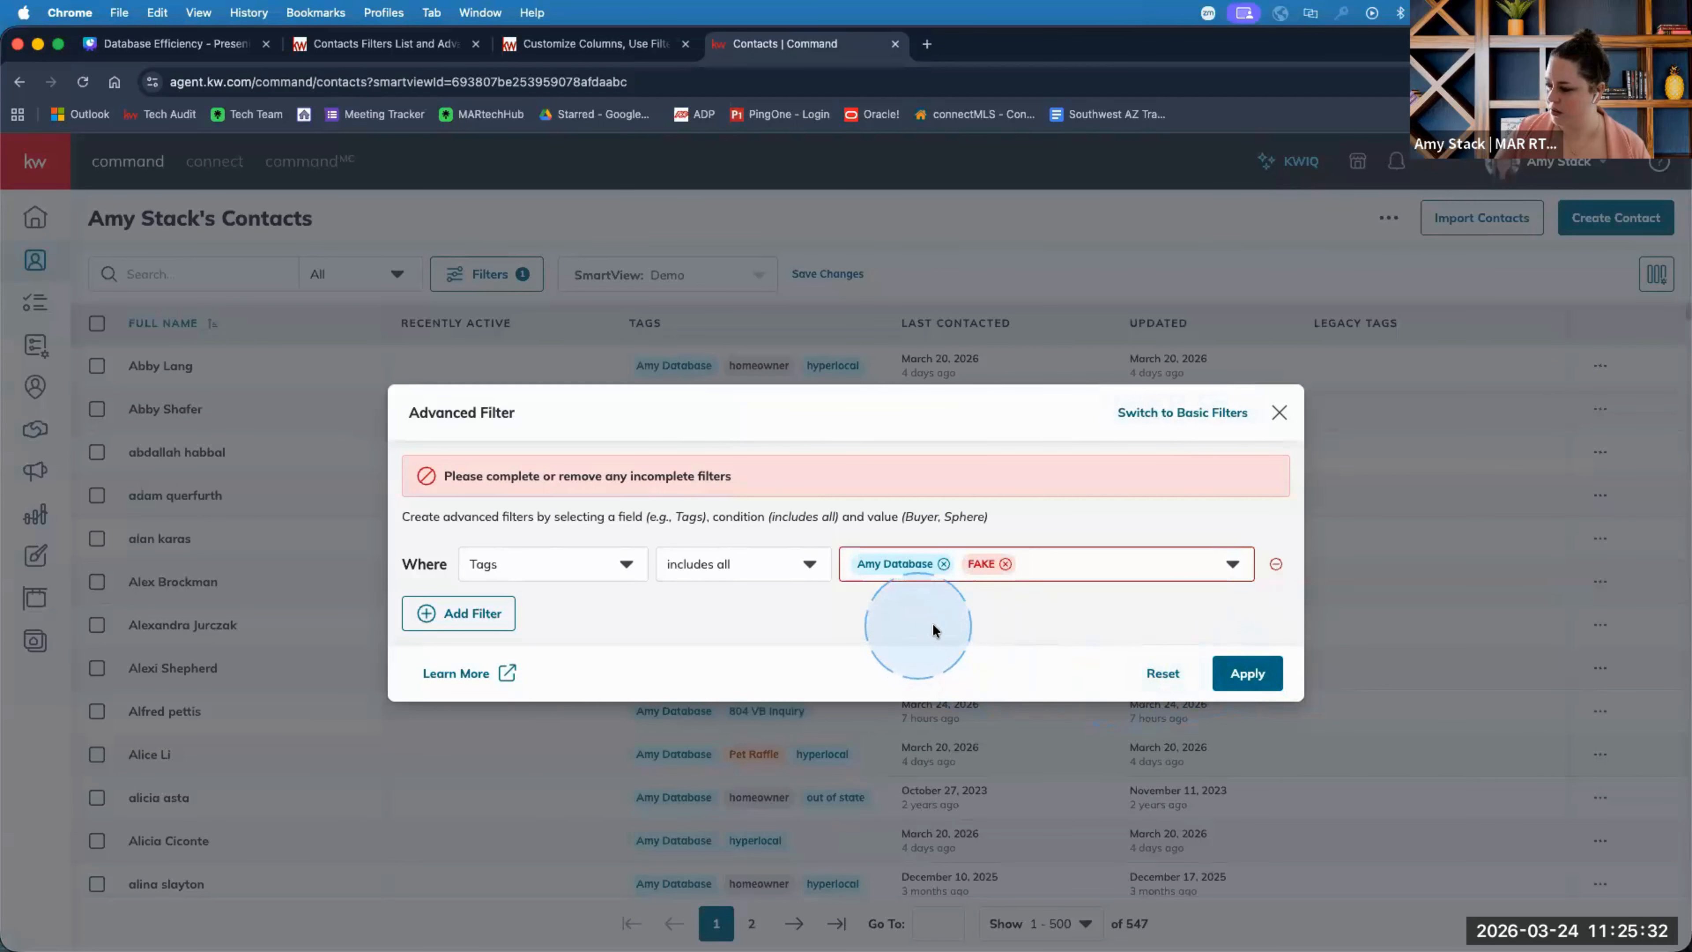
Reselect Tags with includes all, retry Apply, then remove the incomplete condition row.
left_click(753, 565)
left_click(786, 634)
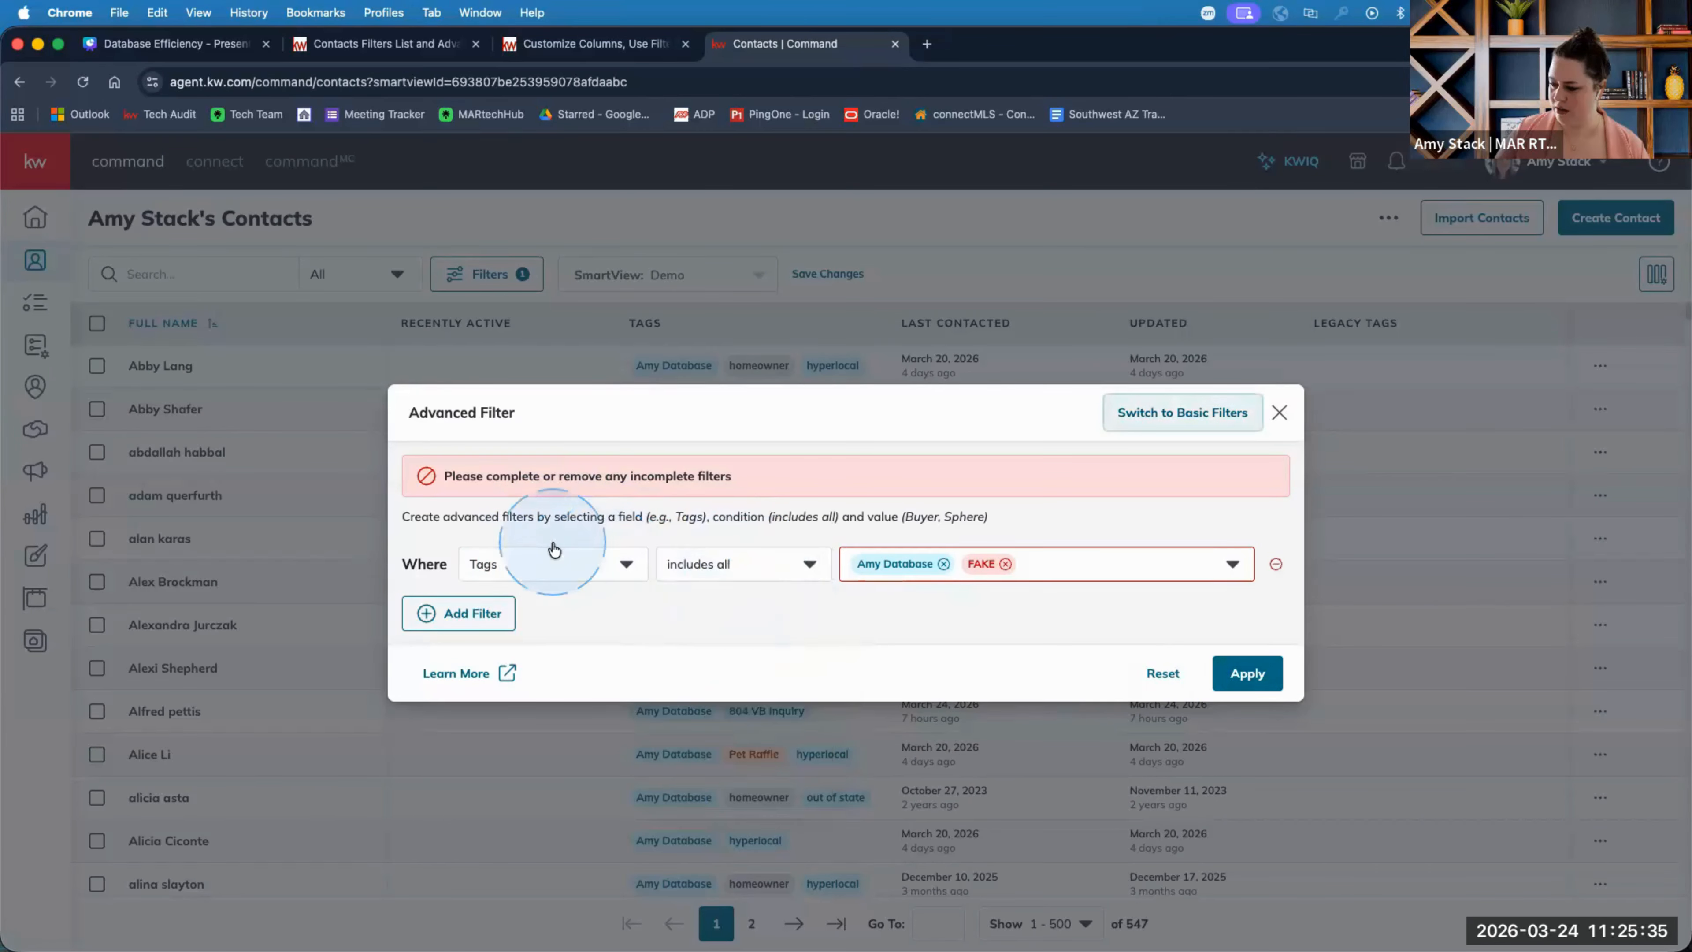
left_click(550, 576)
scroll(547, 733, "down", 5)
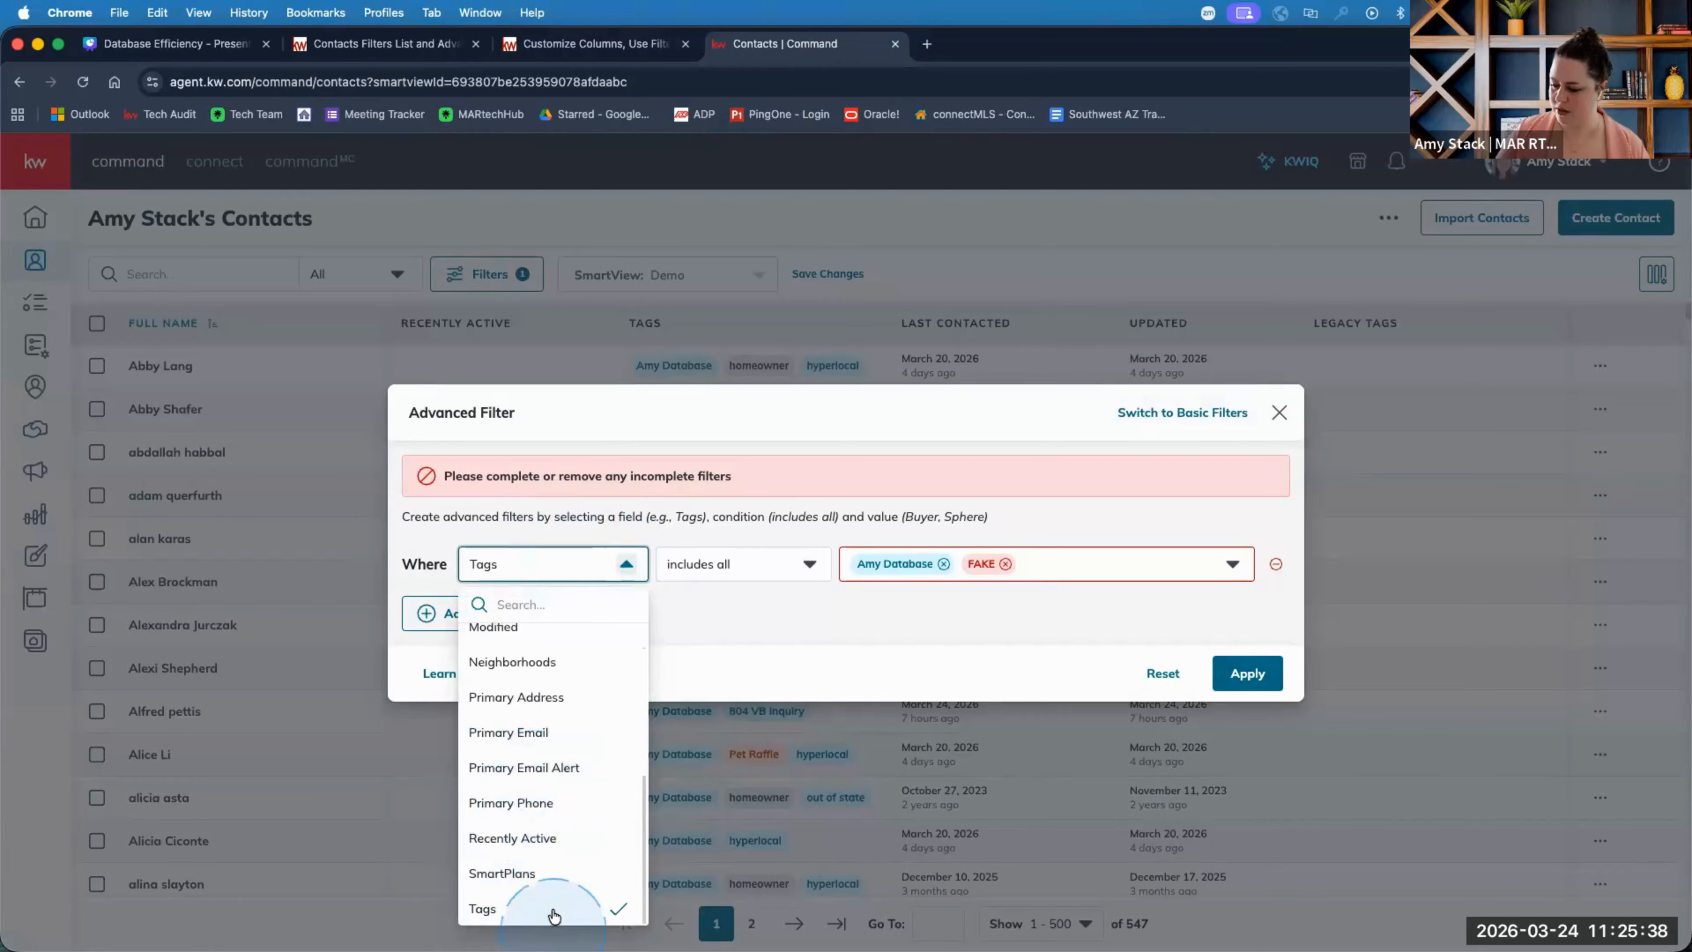
left_click(551, 909)
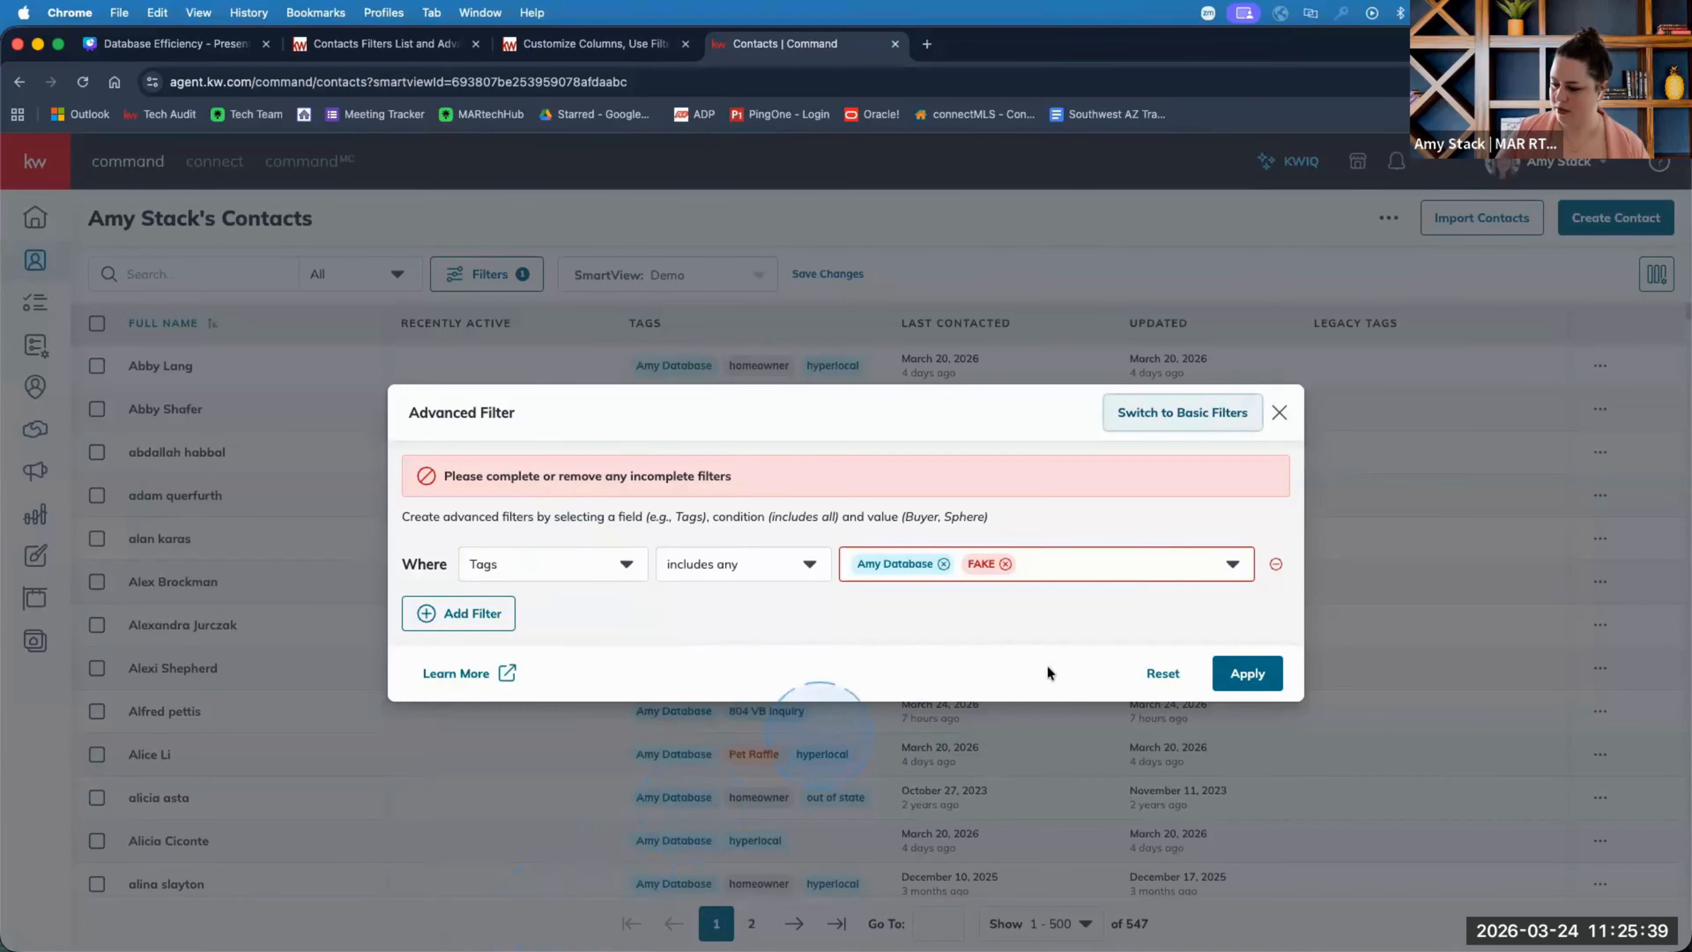
left_click(1136, 571)
left_click(1139, 576)
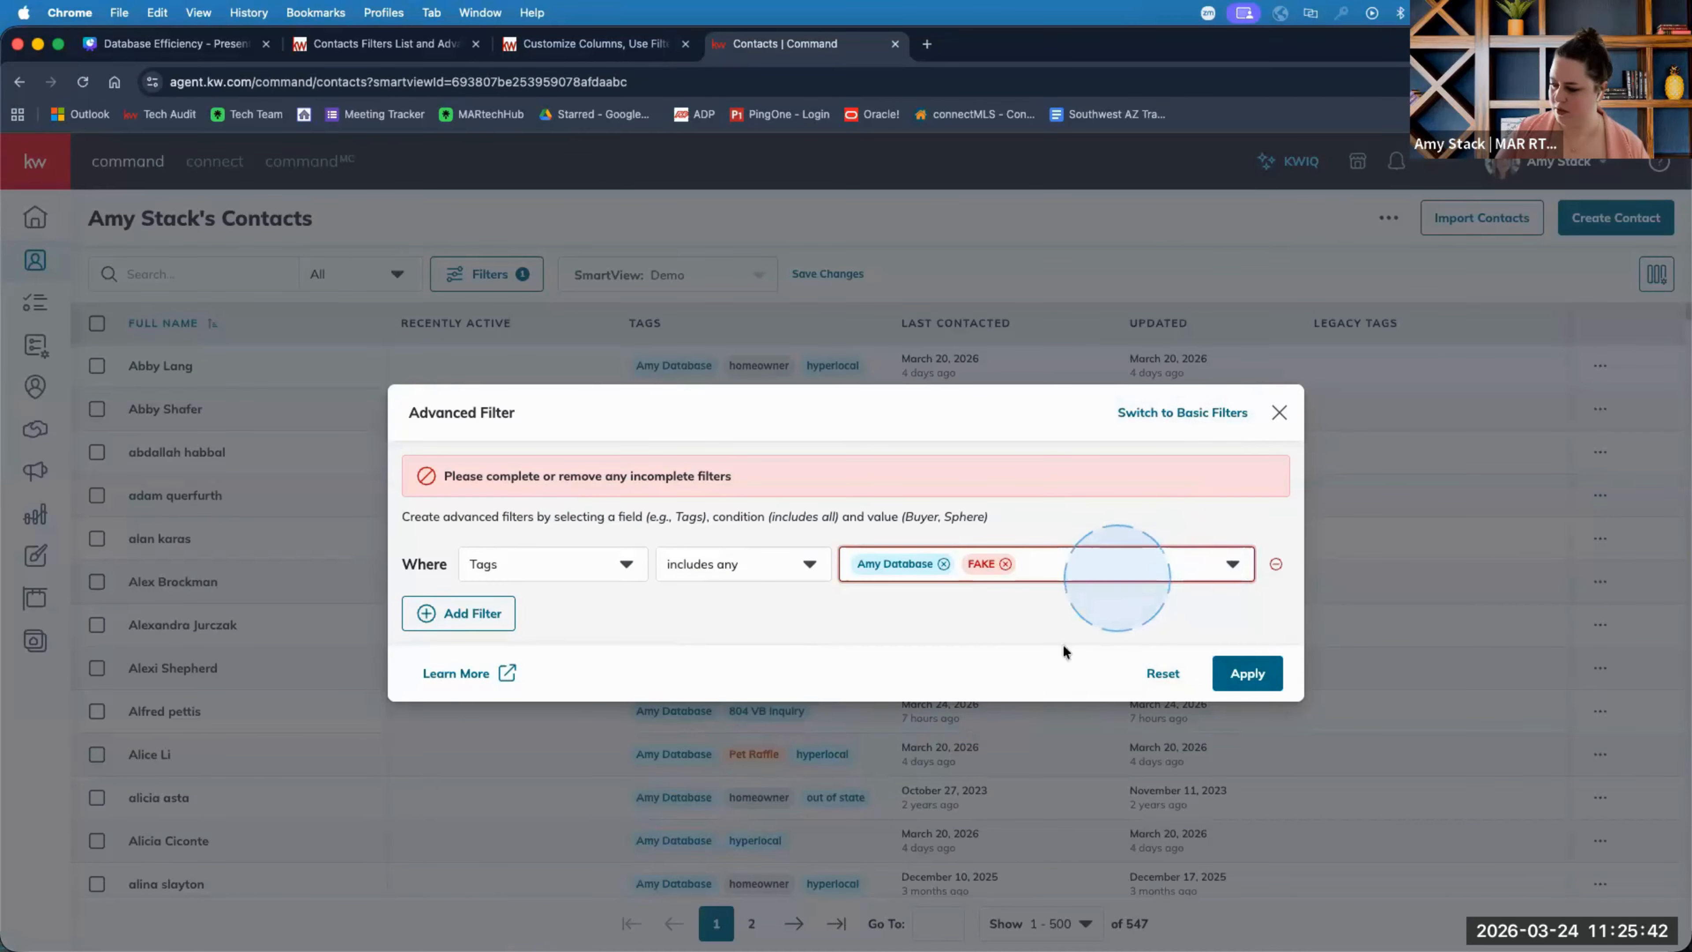
left_click(1259, 673)
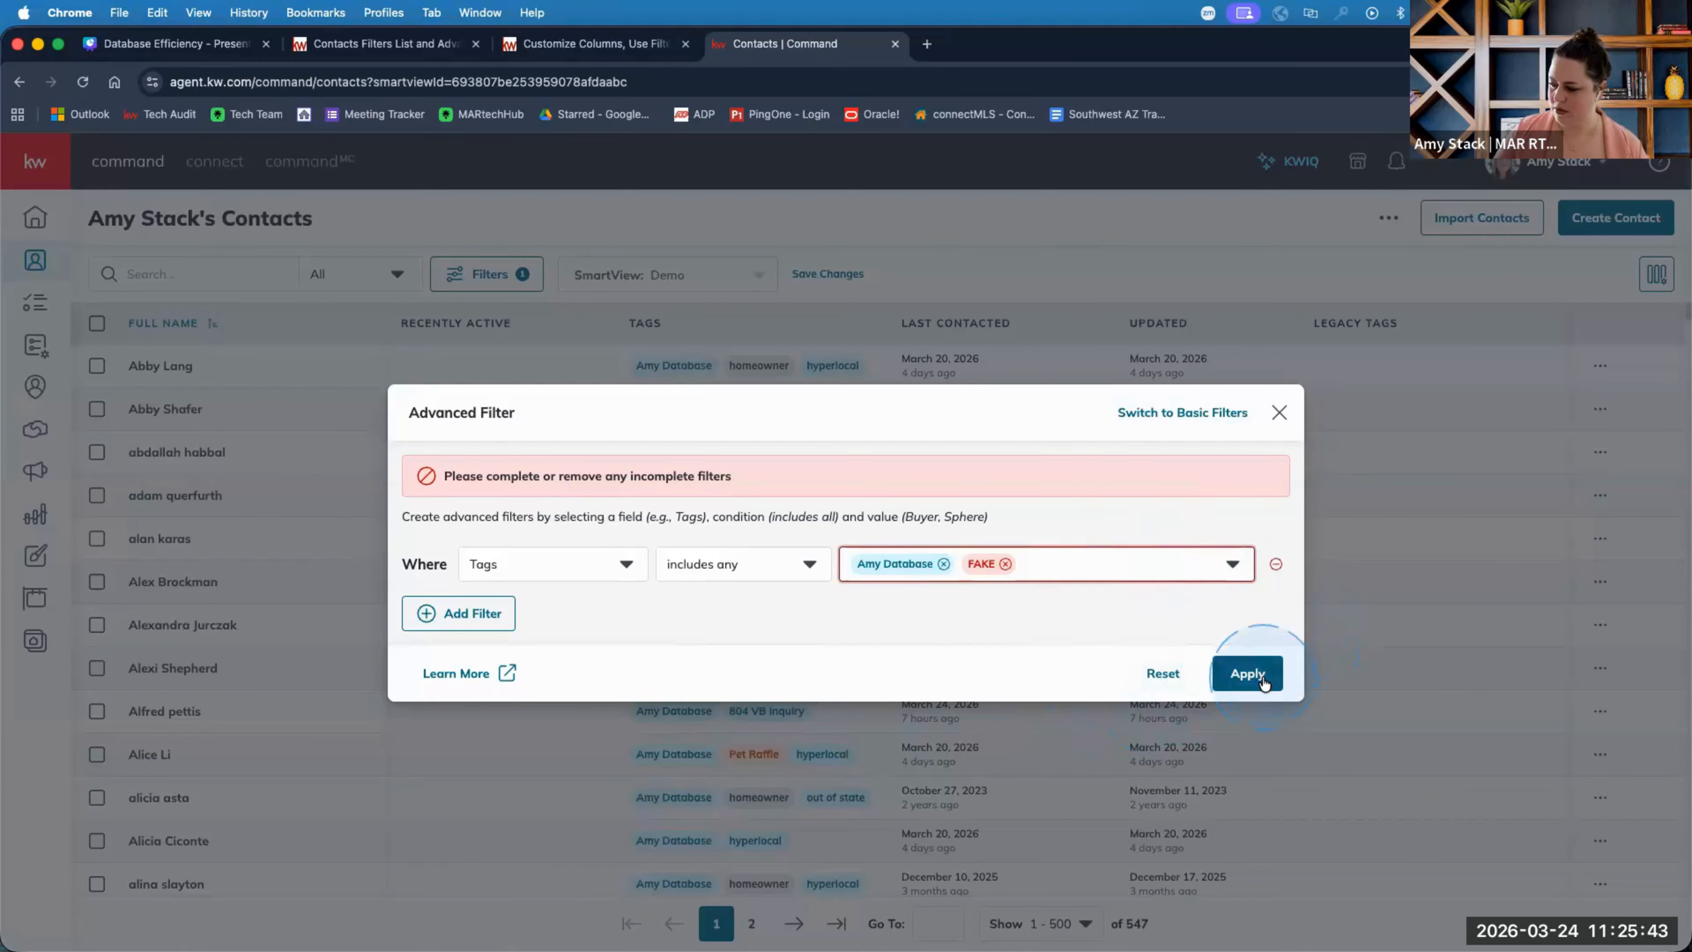
left_click(1275, 567)
Set up a new rule on the Tags field with the includes all condition.
left_click(562, 529)
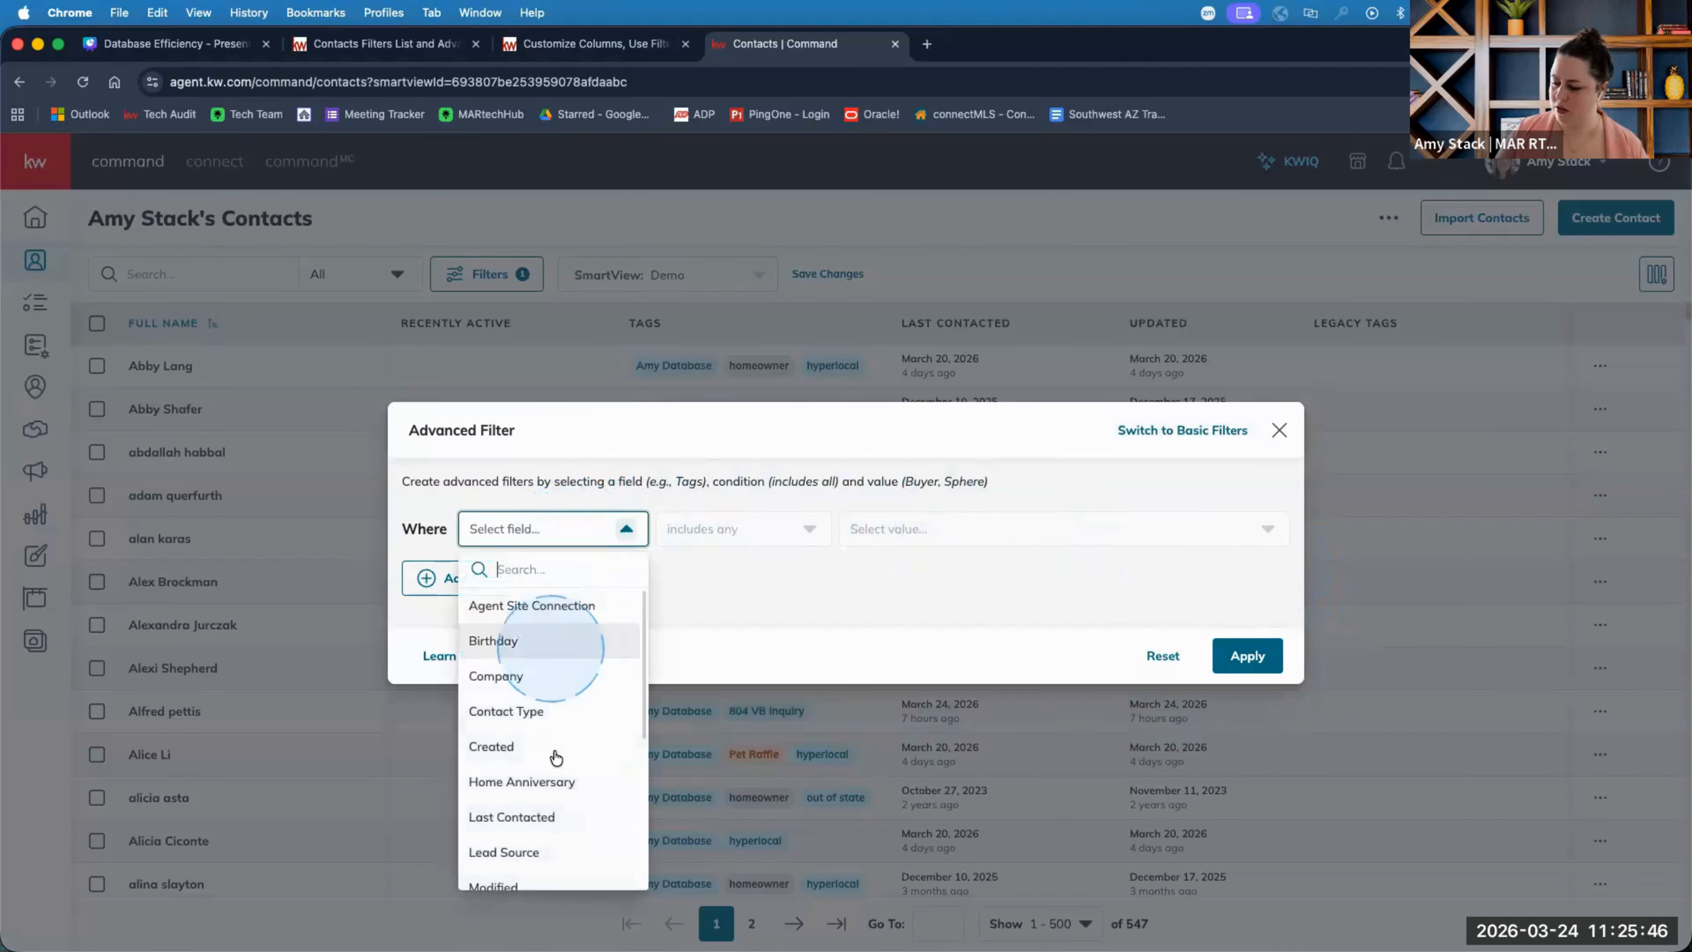
scroll(556, 758, "down", 5)
left_click(530, 867)
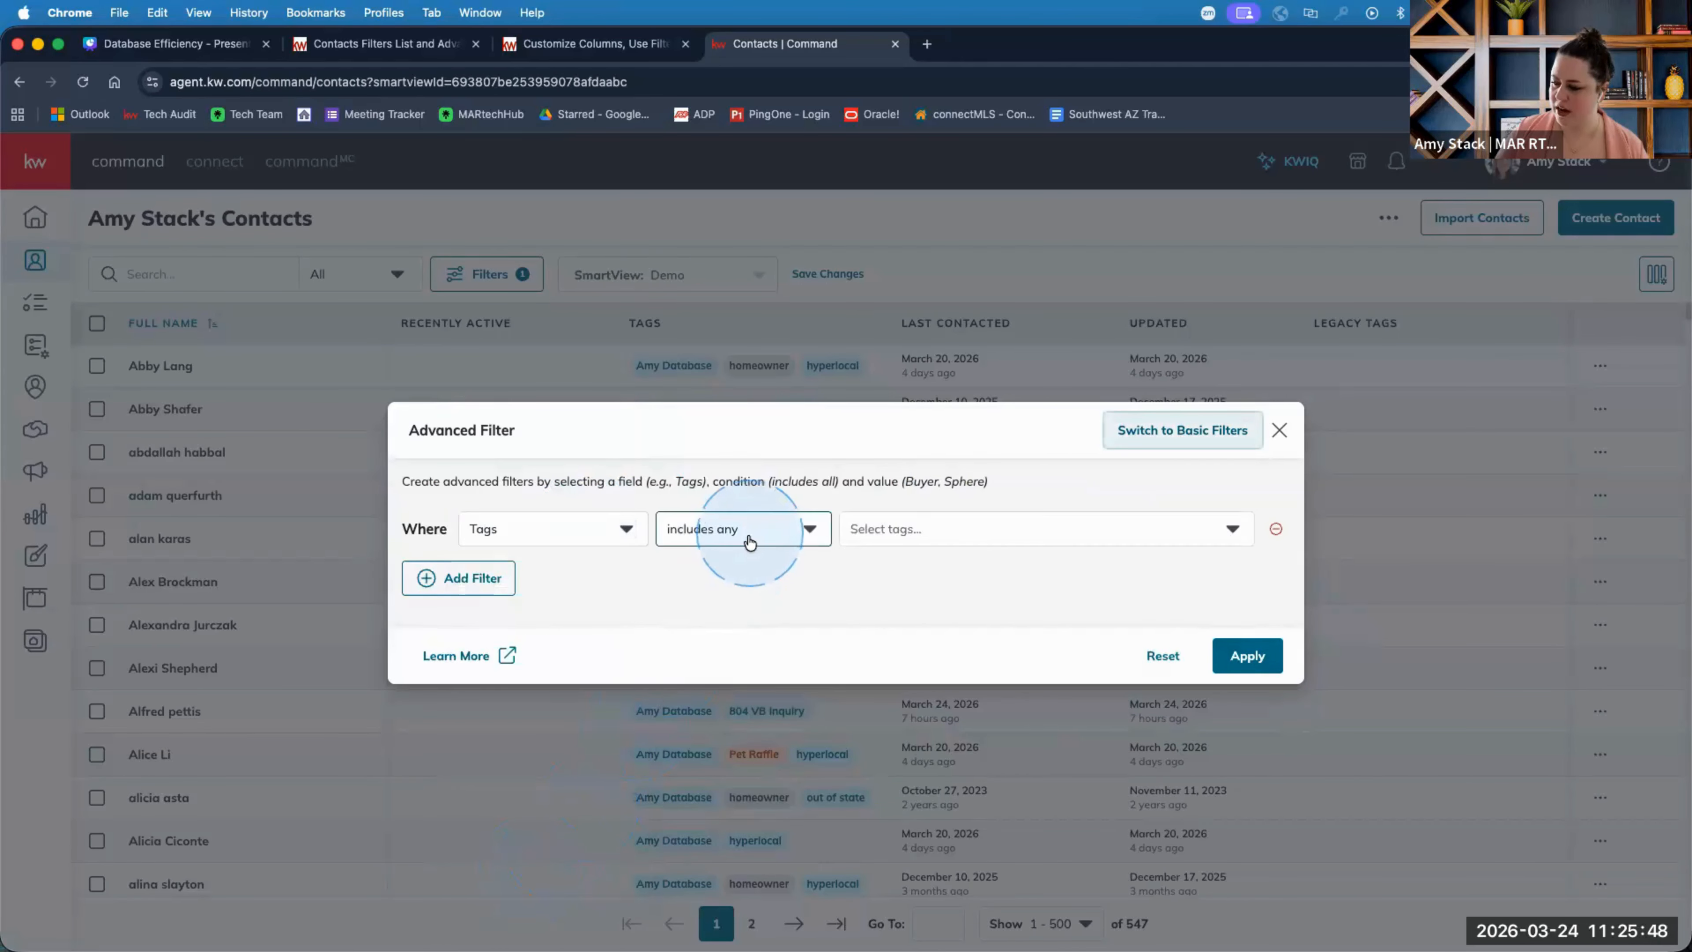
left_click(749, 541)
left_click(746, 603)
Add FAKE and Amy Database as required tags and apply, leaving one contact.
left_click(883, 532)
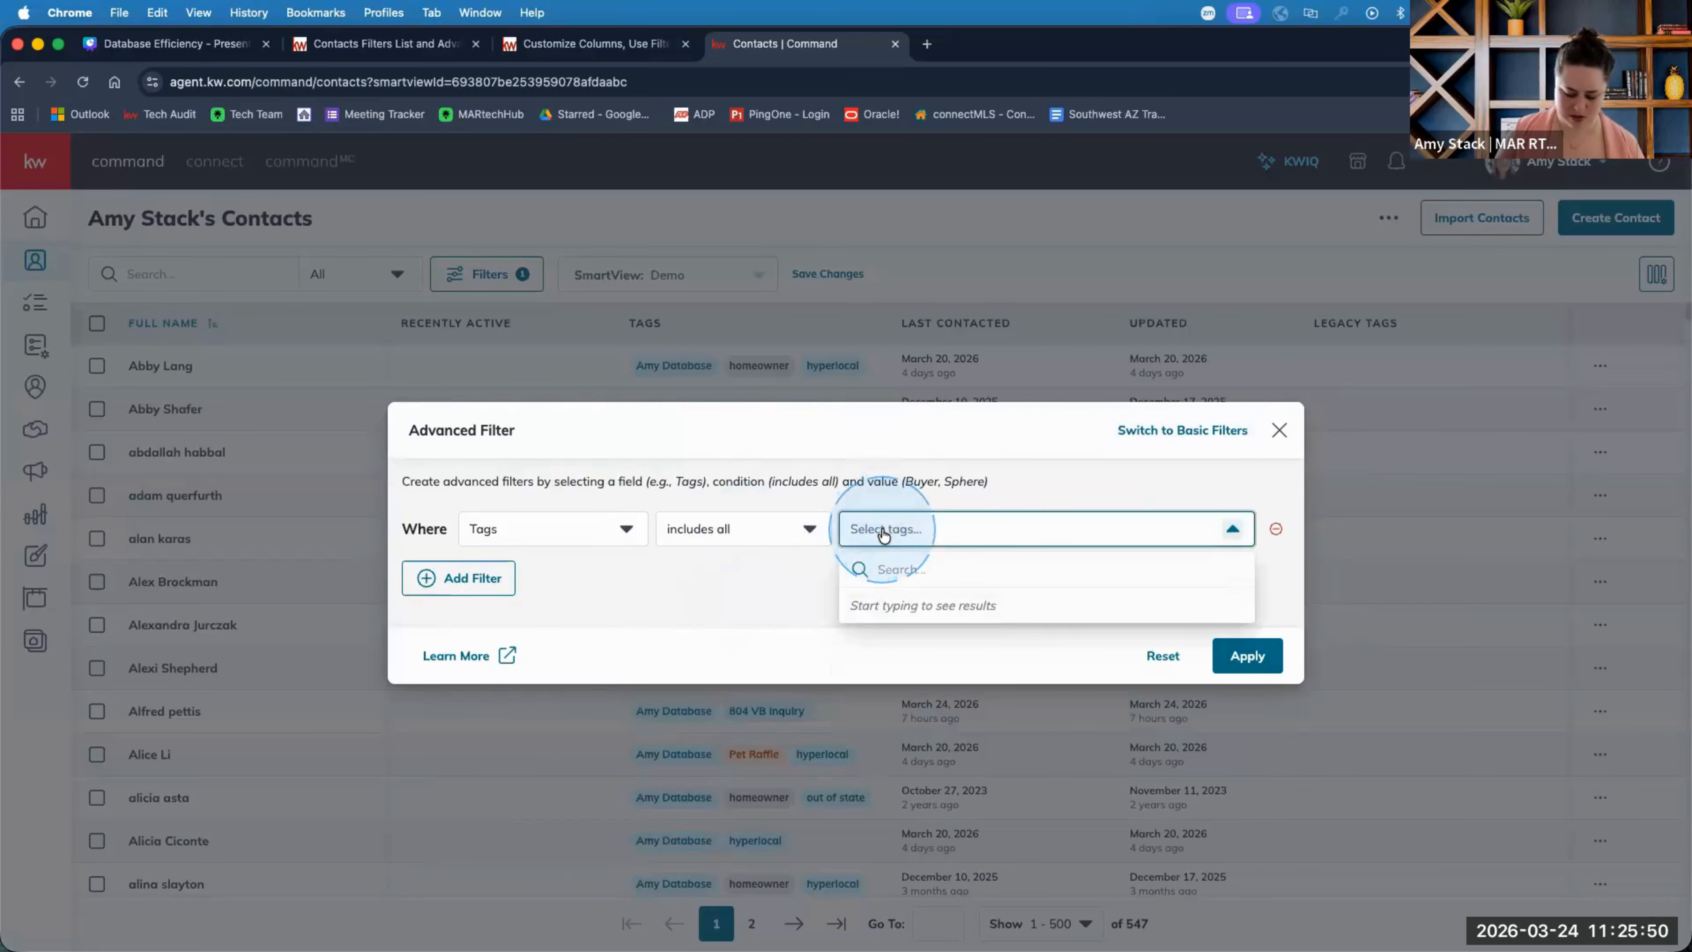
type("fake")
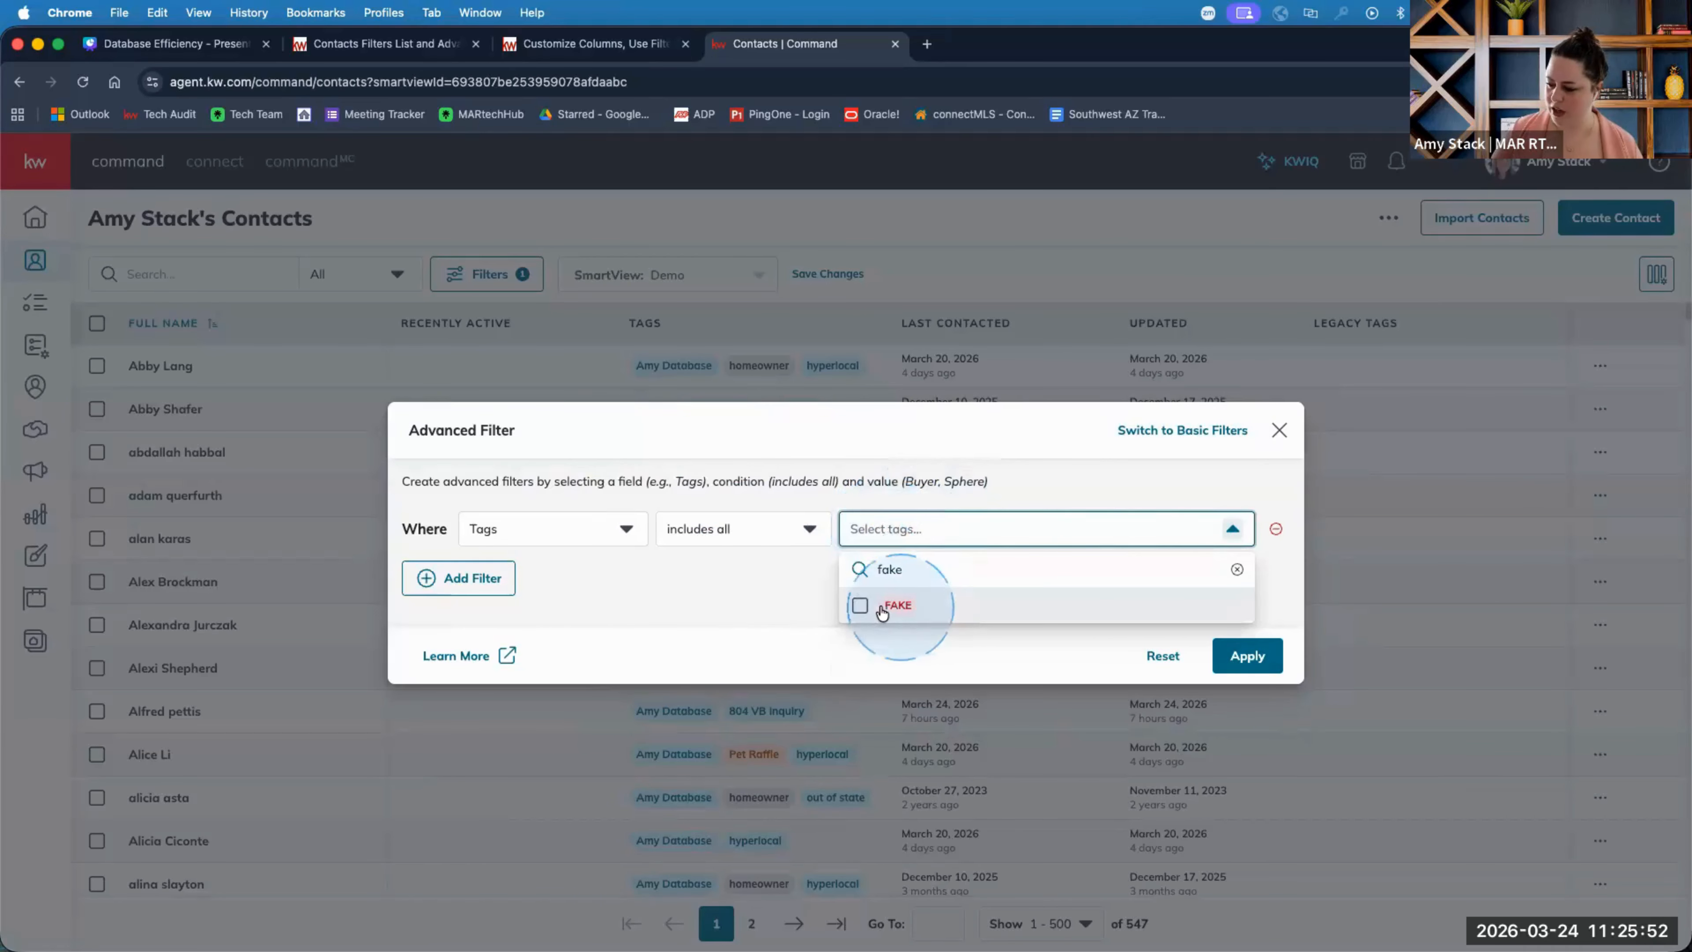
left_click(895, 604)
left_click(938, 541)
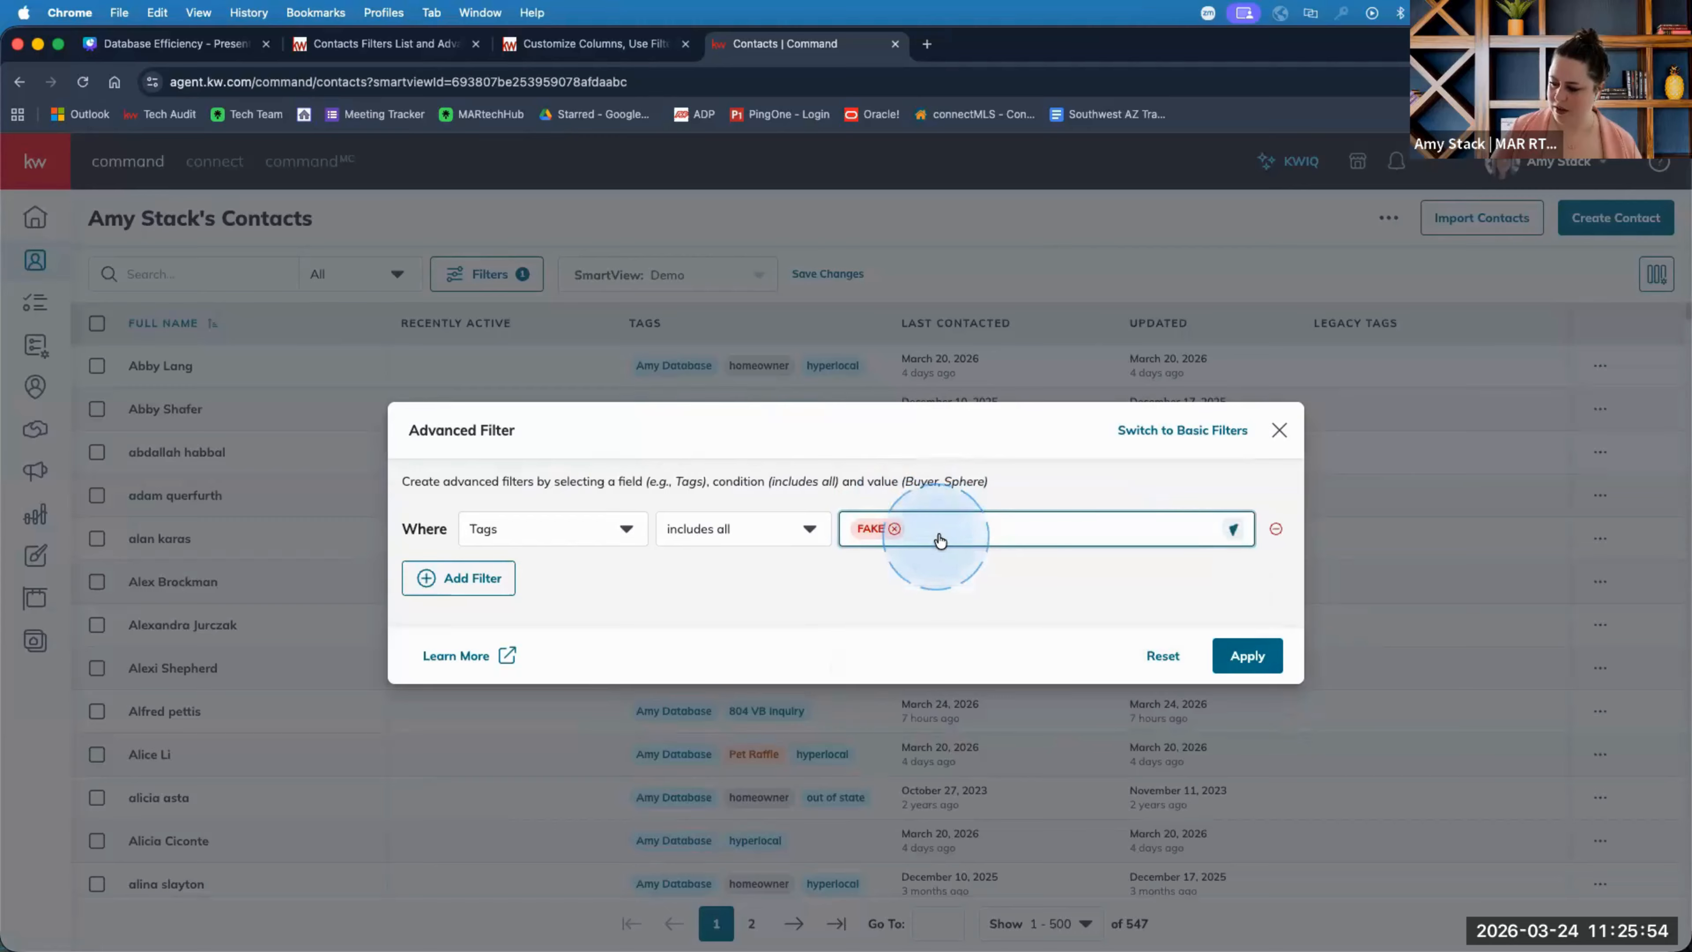
left_click(944, 534)
type("am")
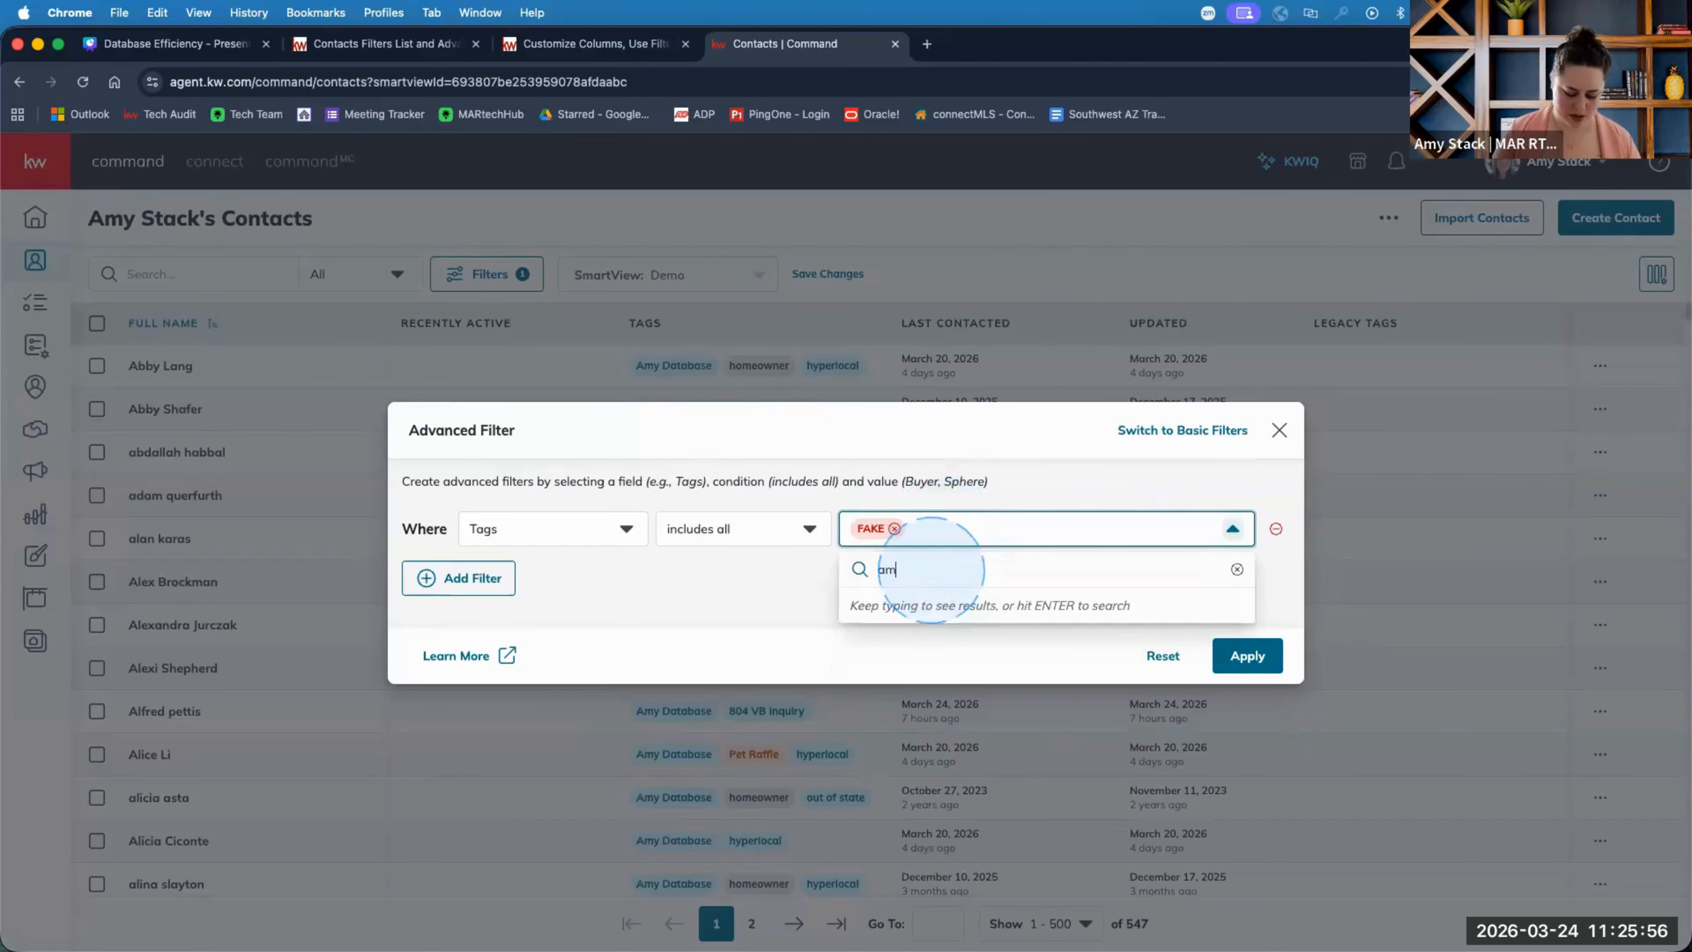
type("y s")
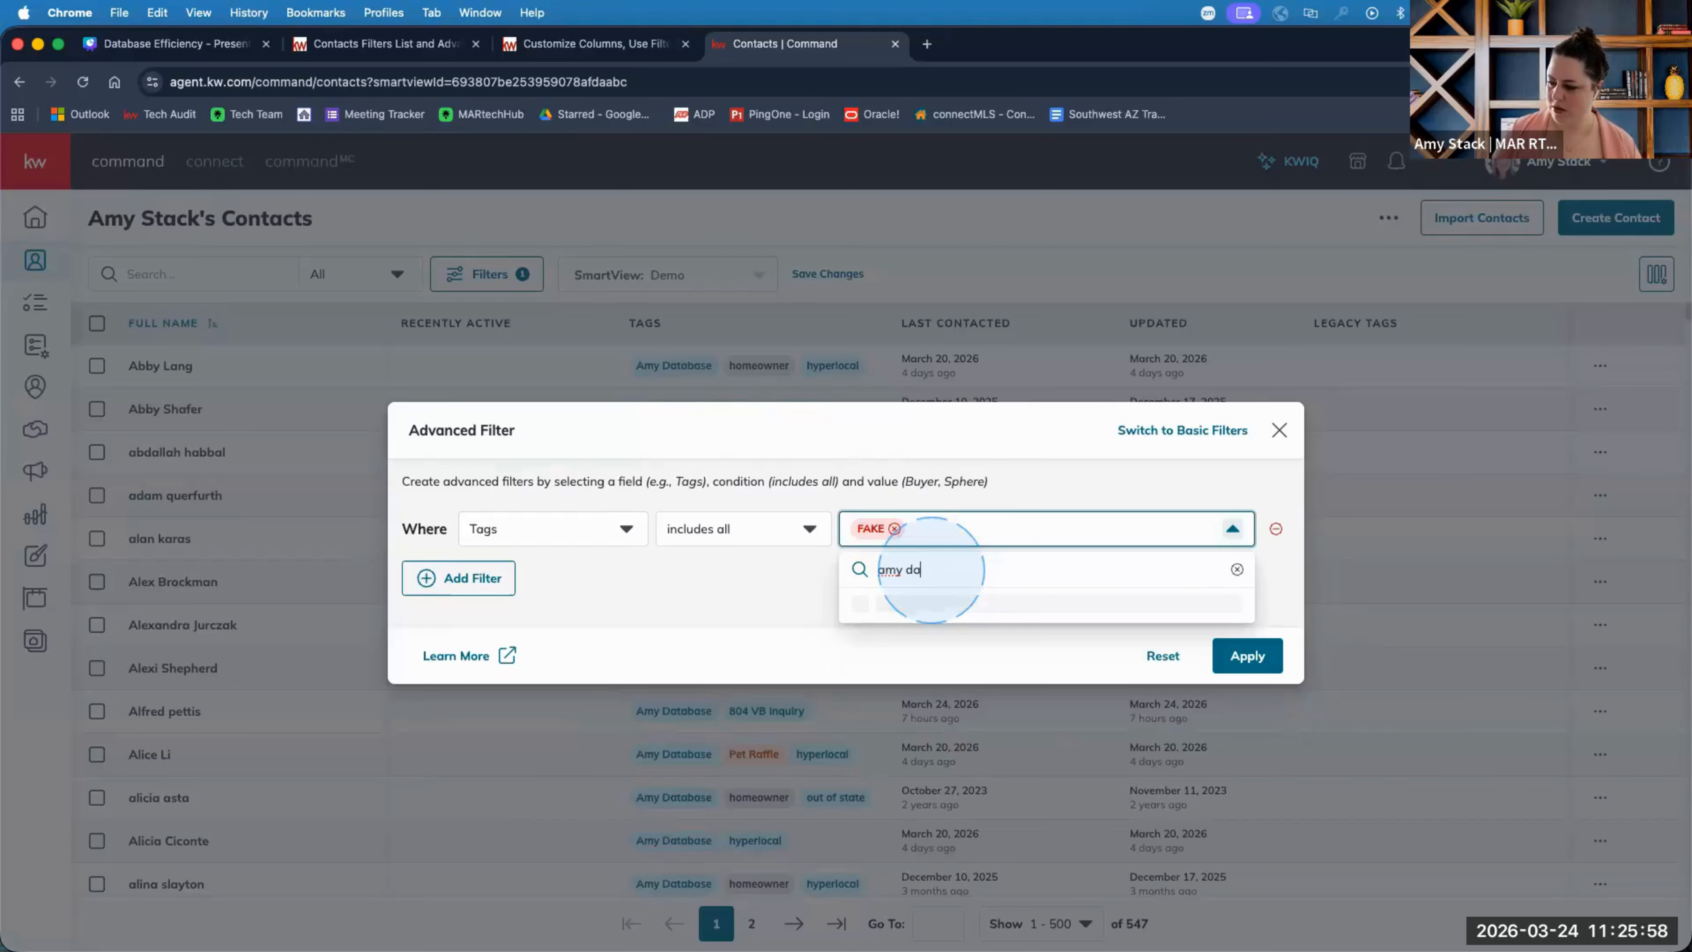
type("a")
left_click(933, 605)
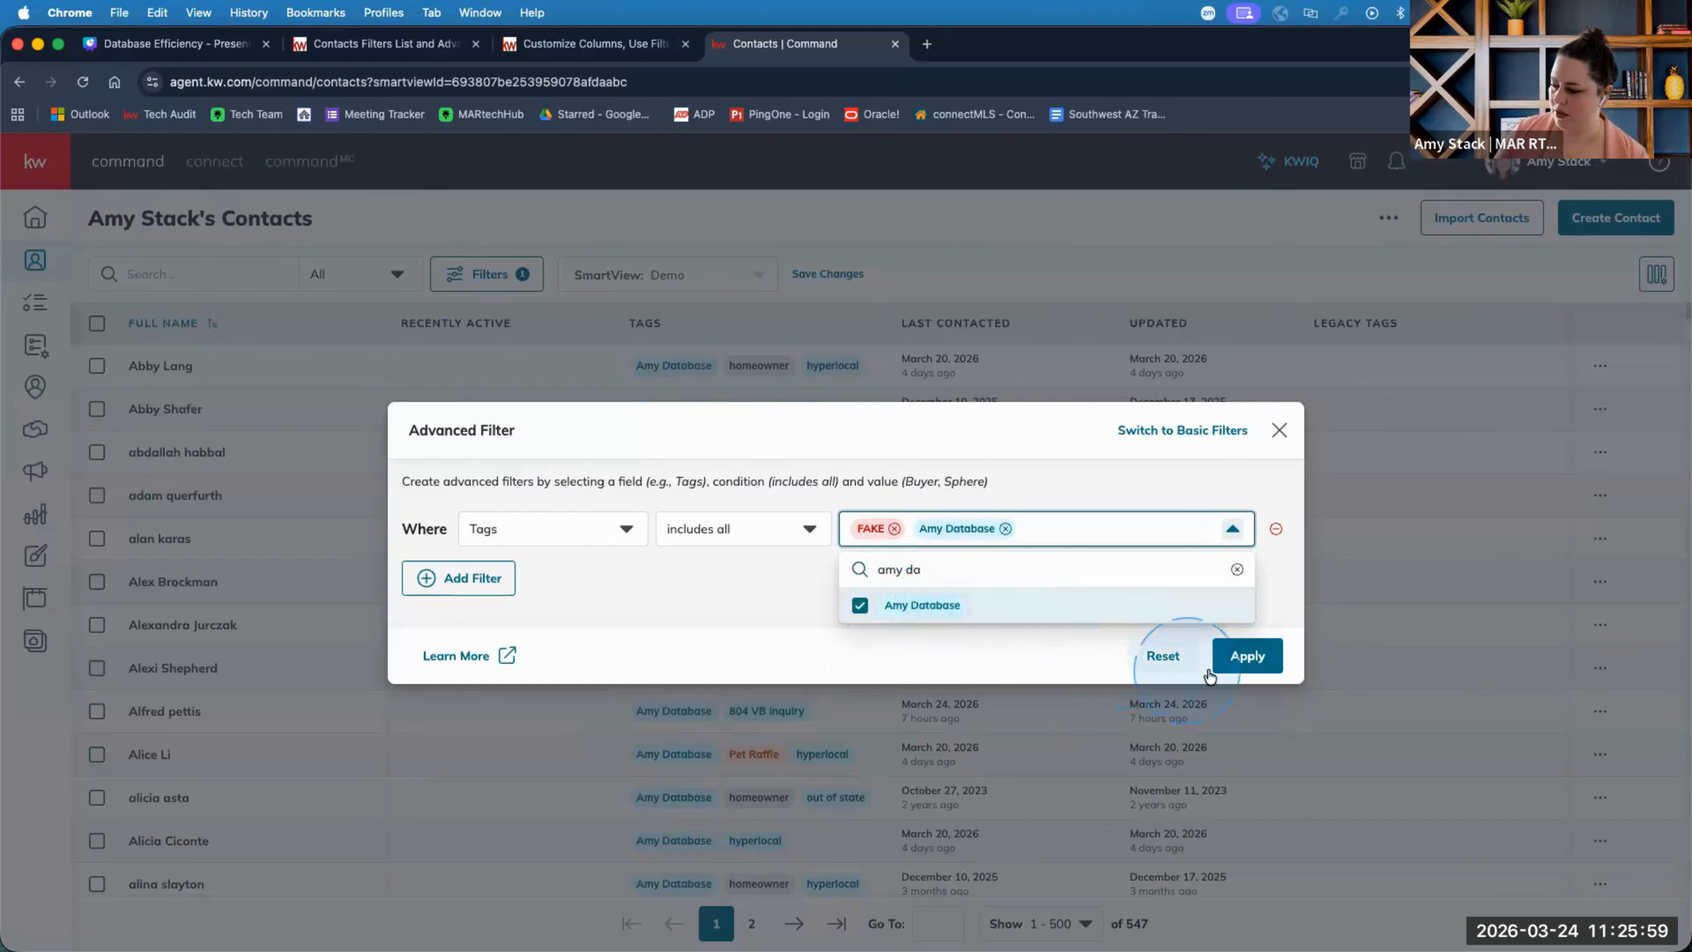
left_click(1274, 638)
left_click(1262, 654)
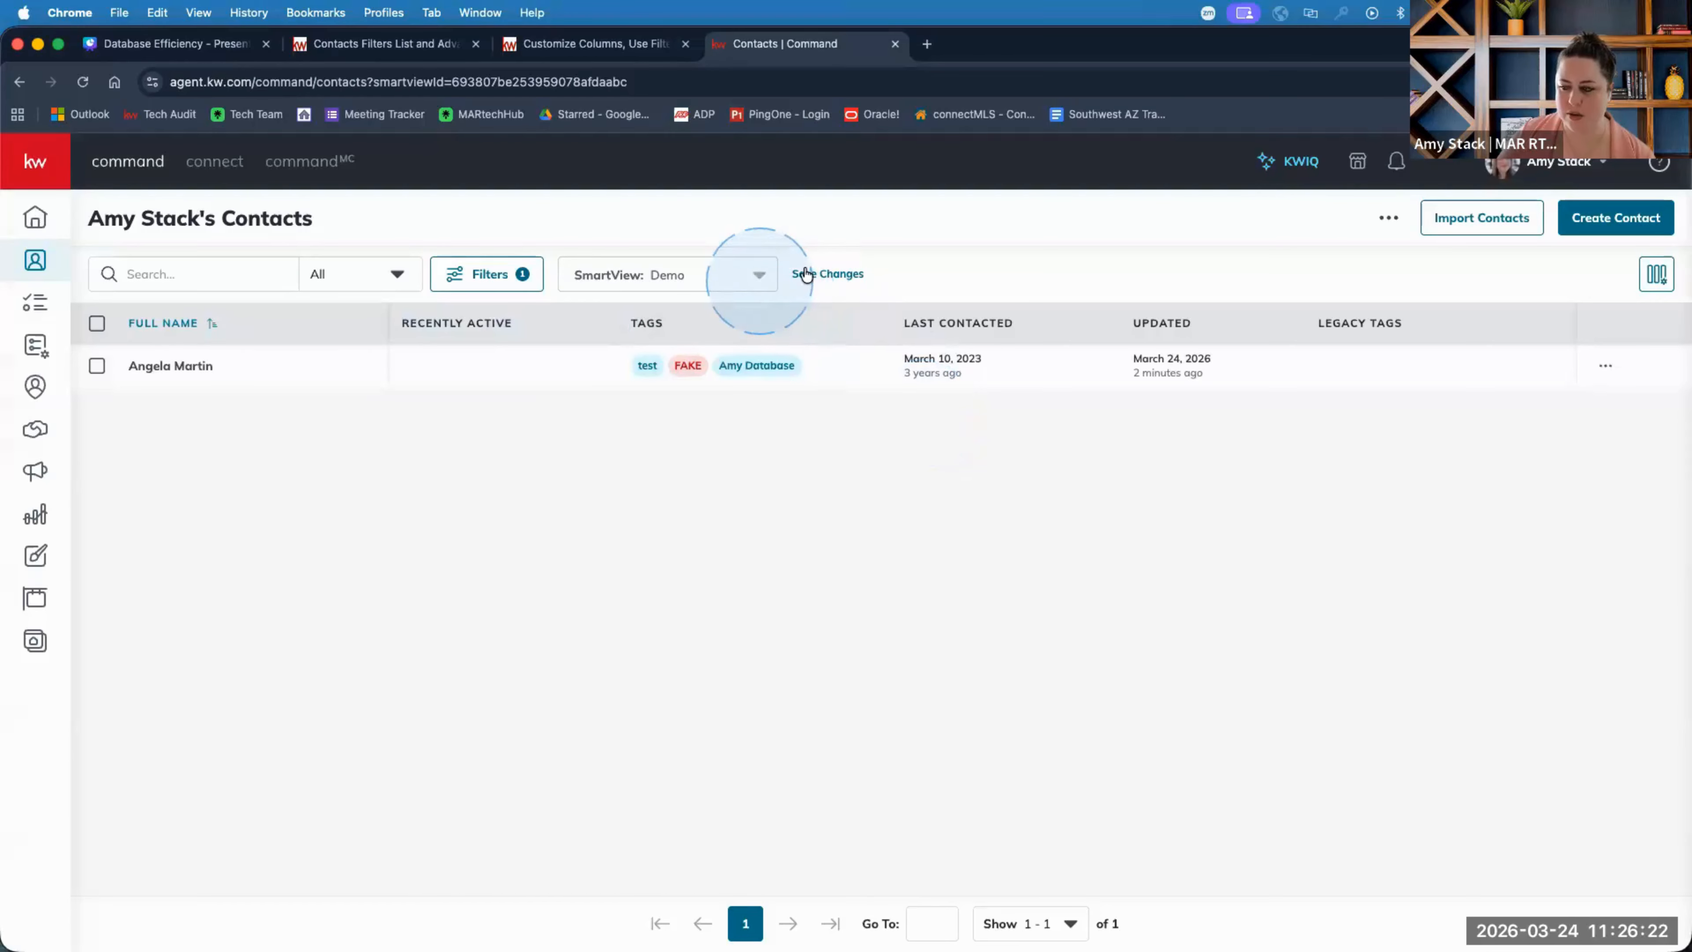
Reopen the Advanced Filter showing the rule Tags includes all of FAKE and Amy Database.
left_click(748, 276)
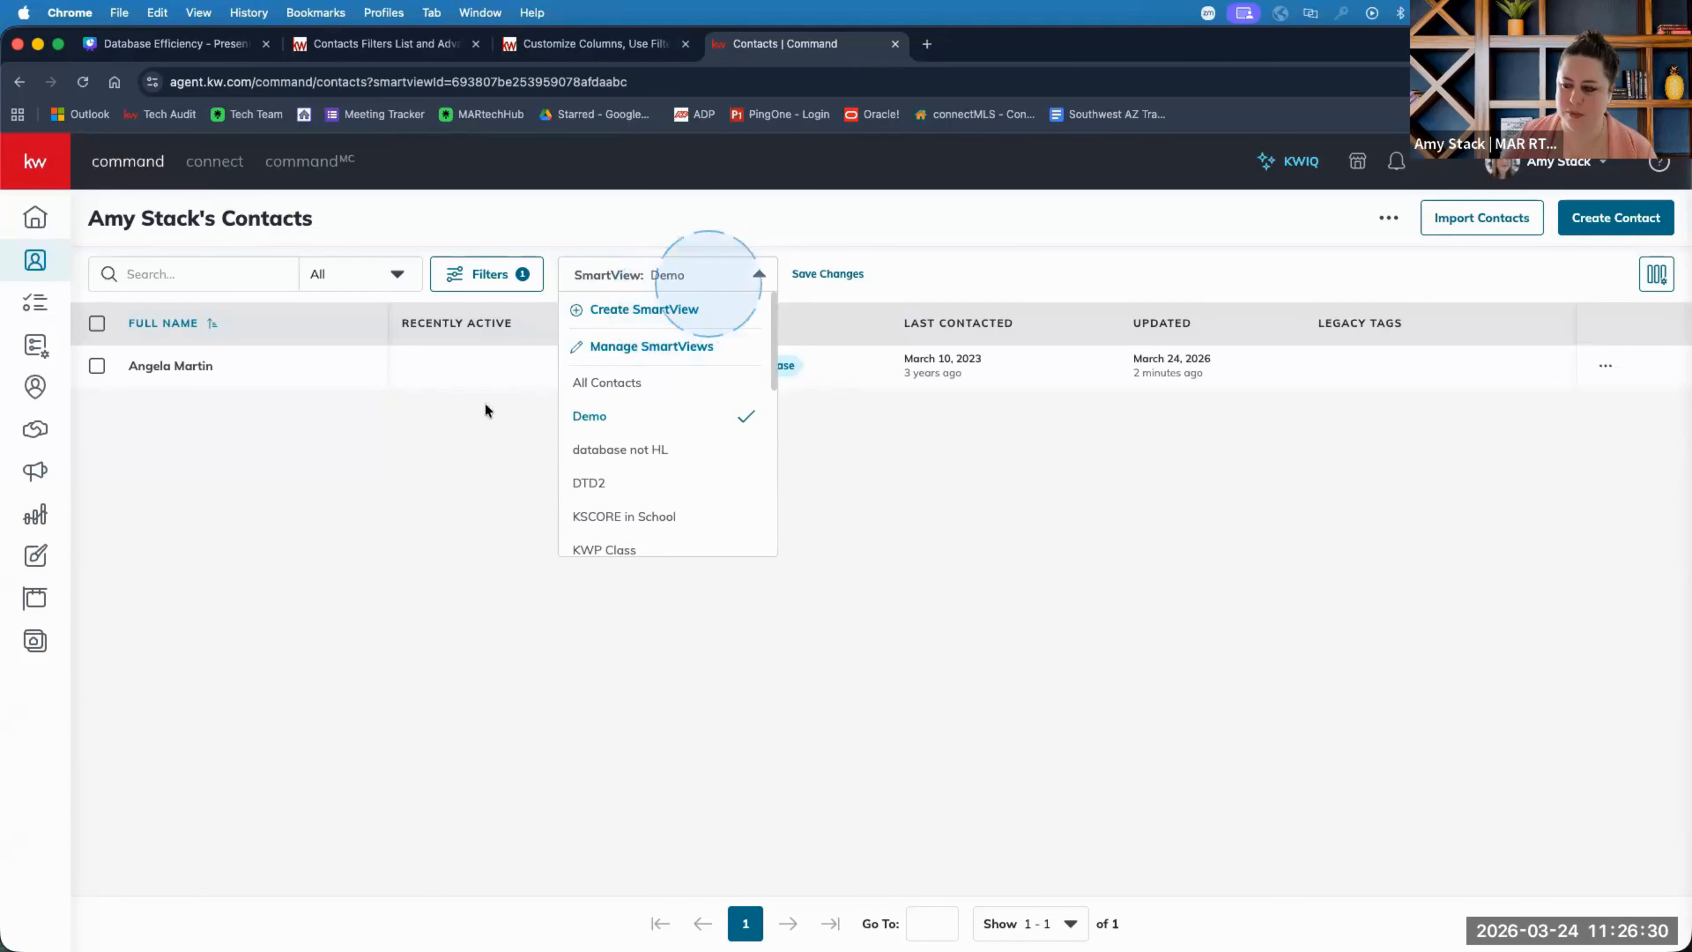
left_click(464, 485)
left_click(472, 273)
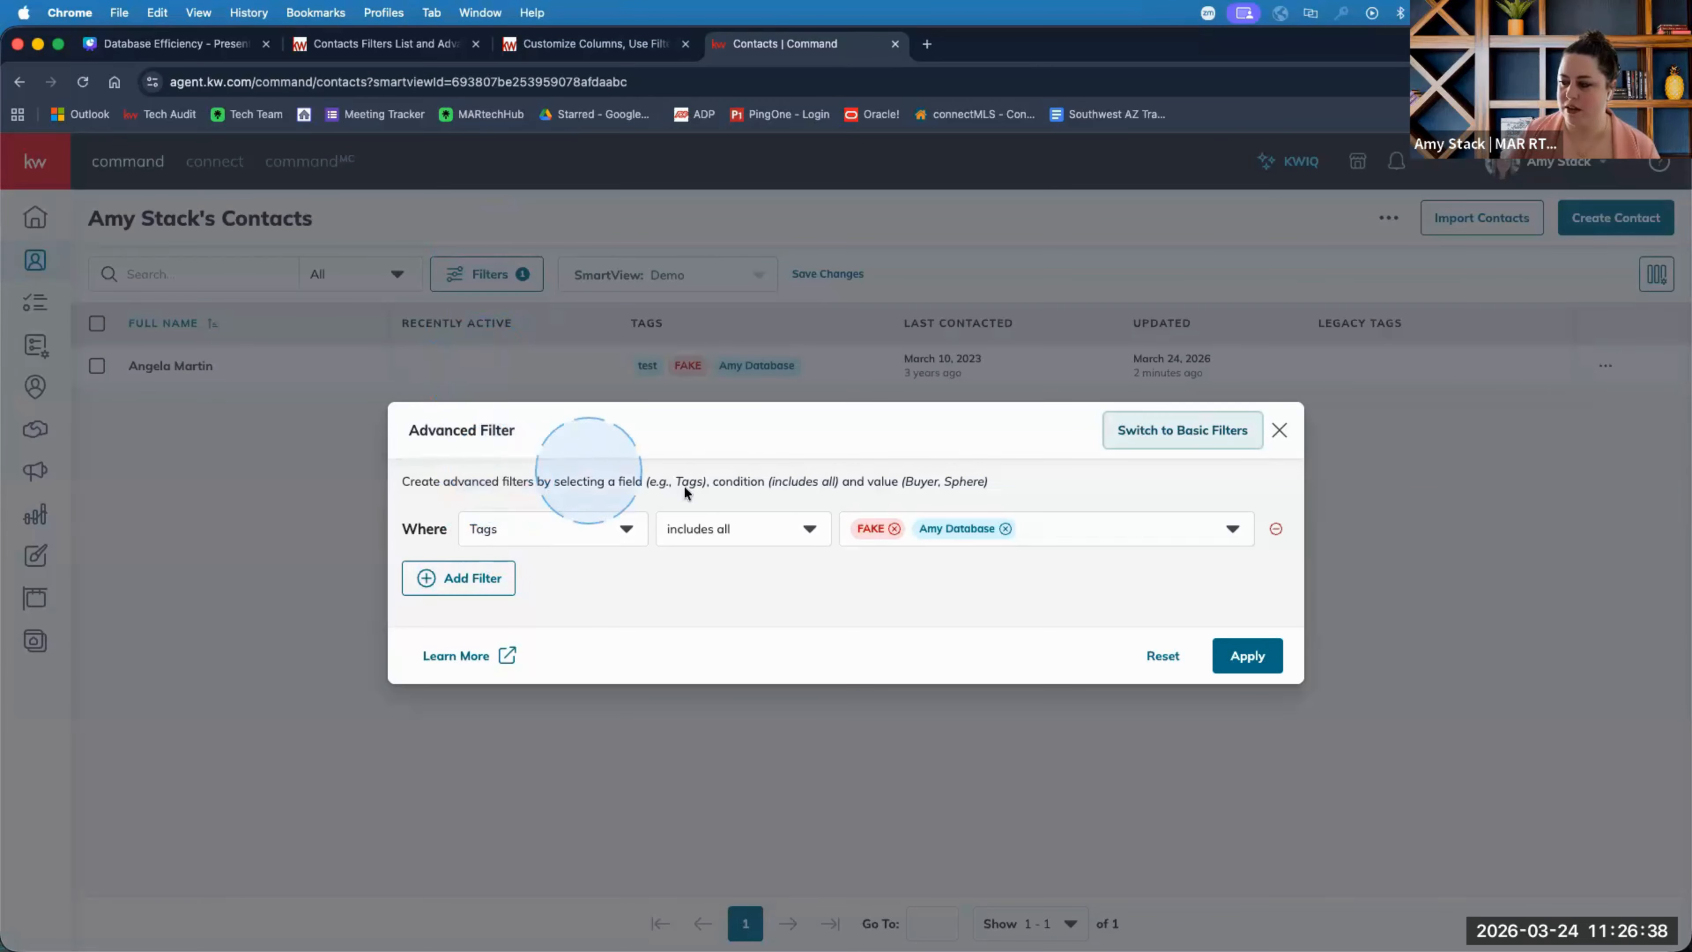
Discard the advanced tag filter, return to all 30 contacts, and open a blank Advanced Filter.
left_click(1206, 433)
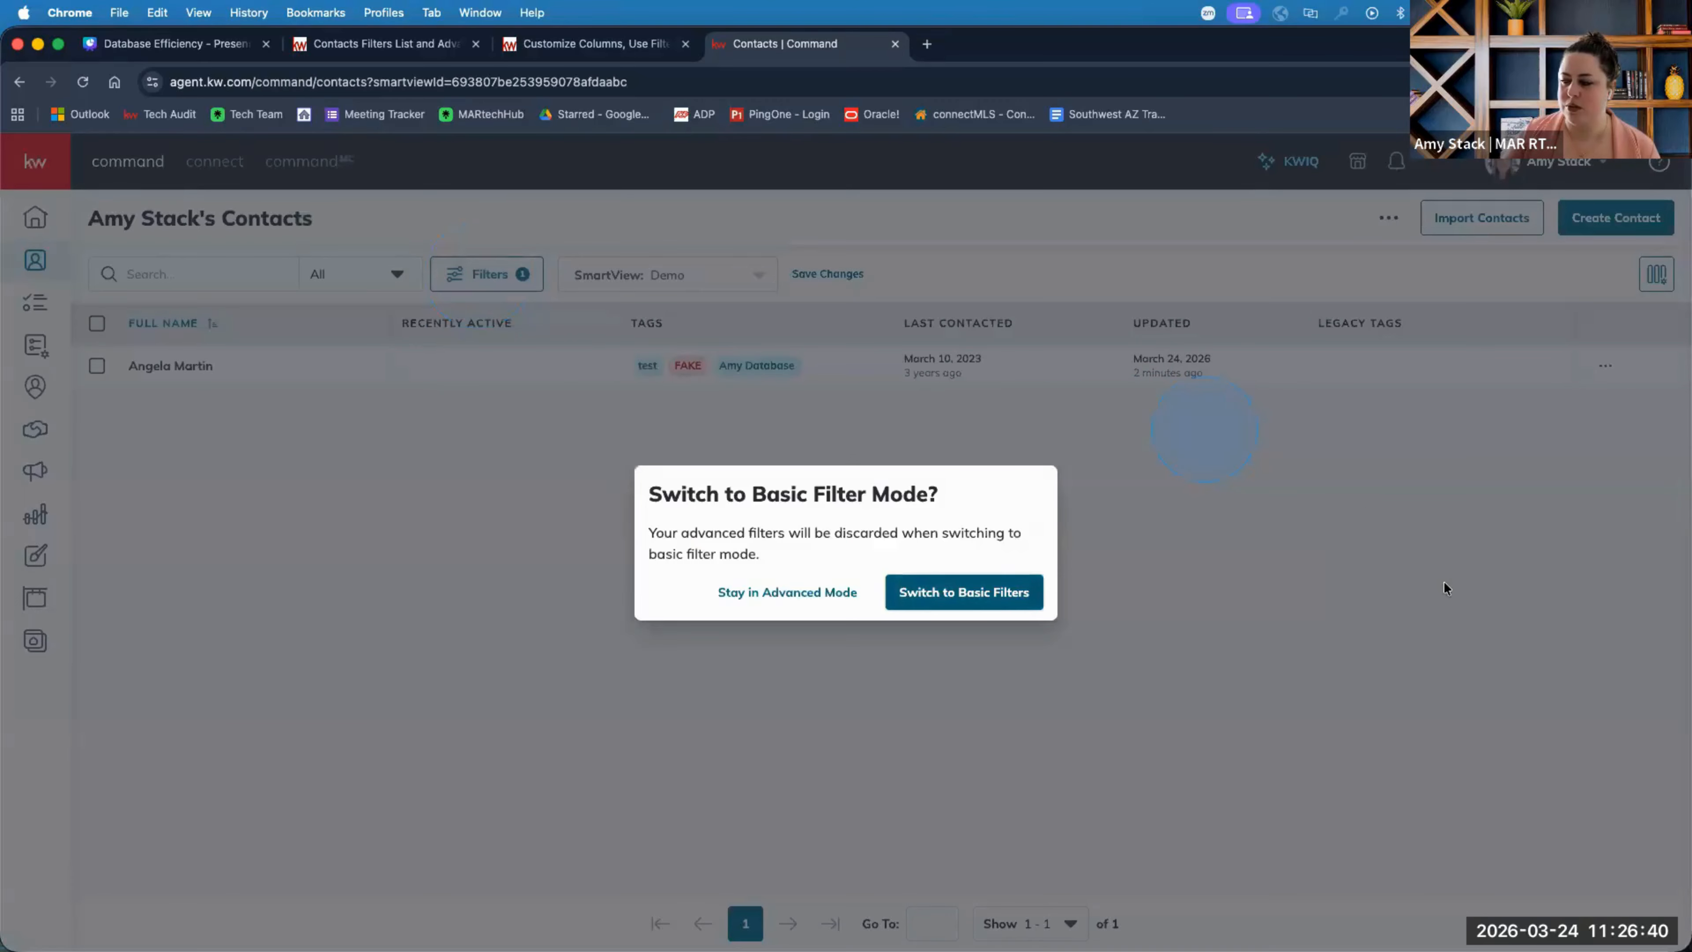
left_click(1028, 604)
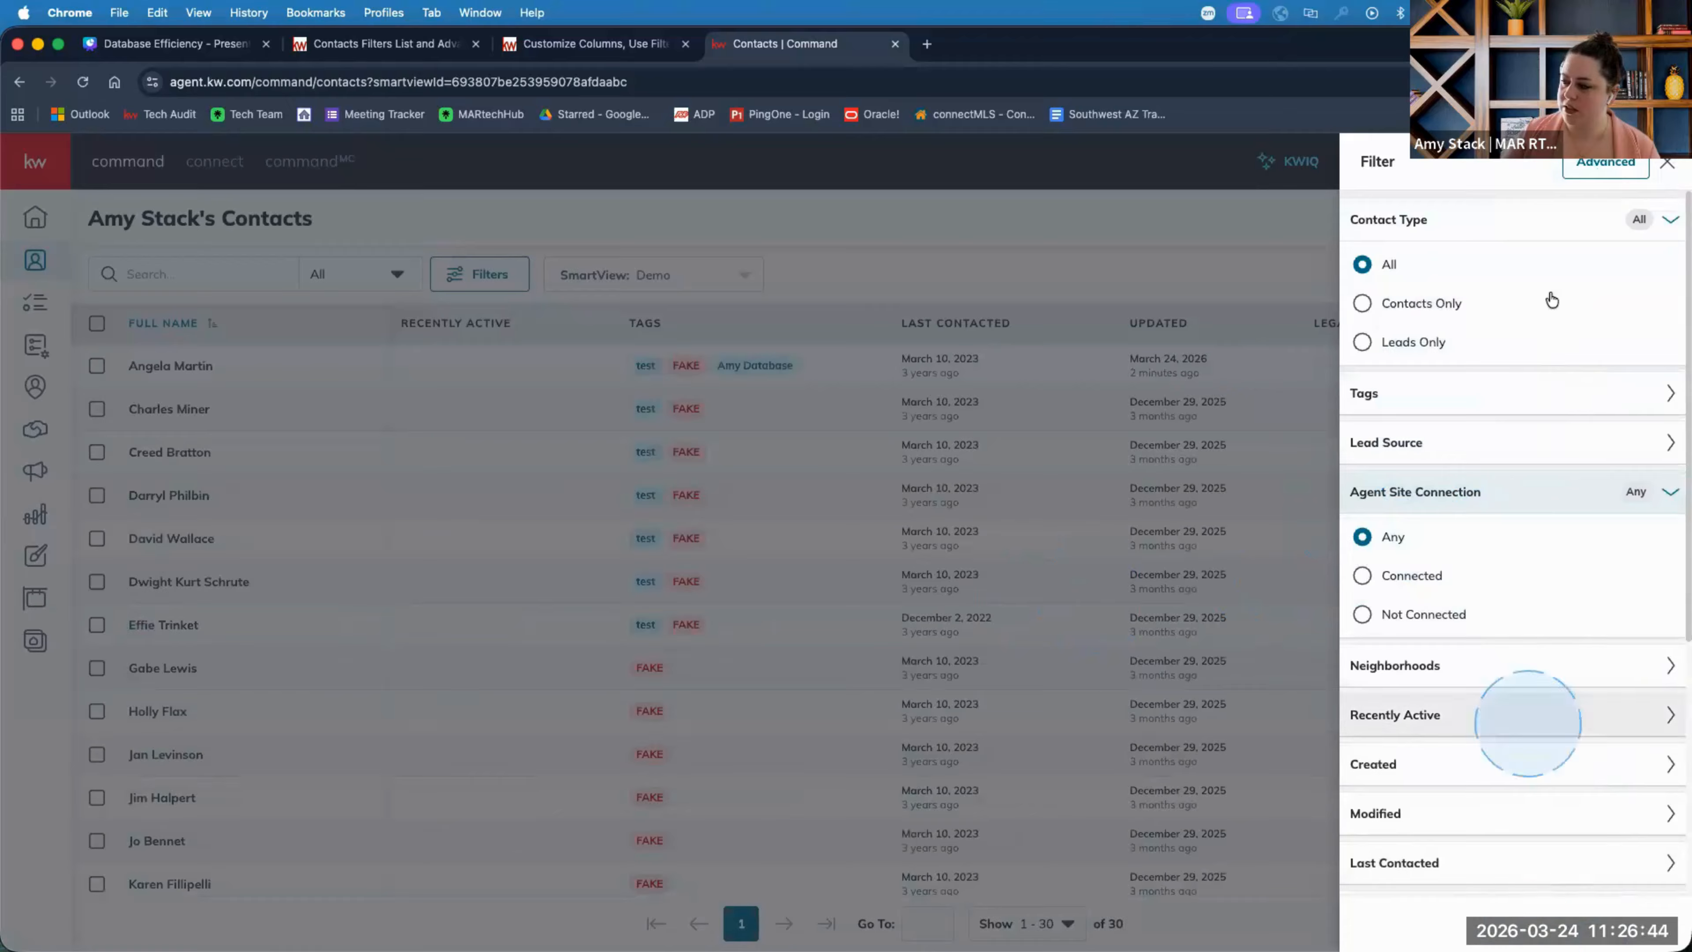
left_click(1605, 168)
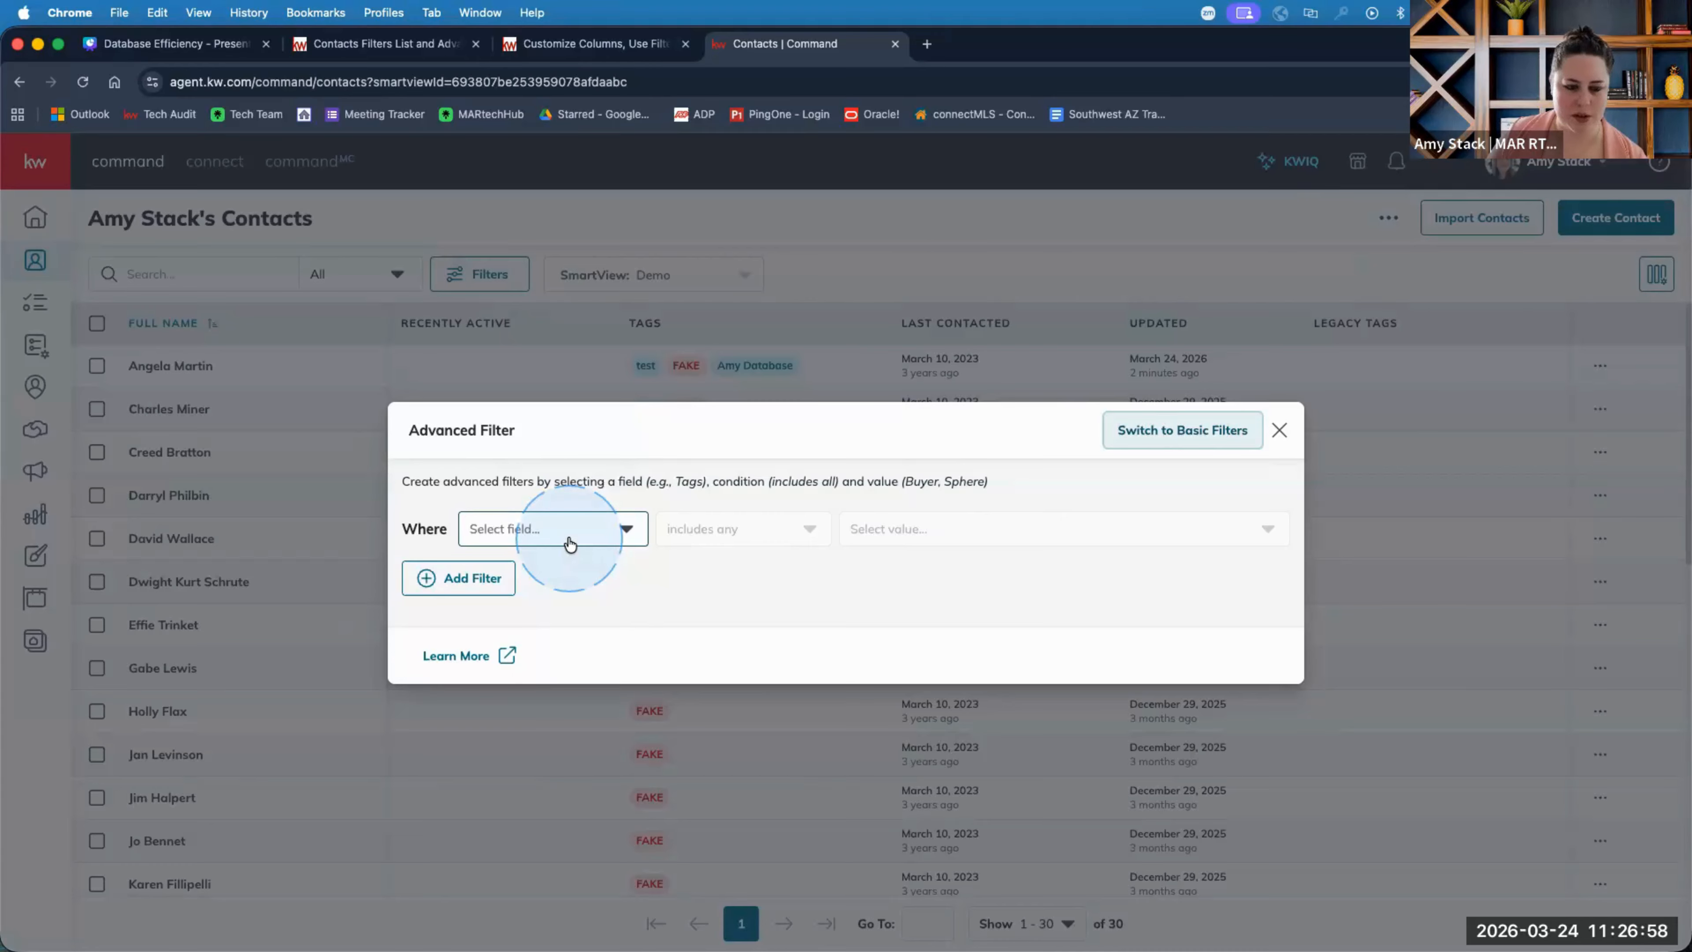
Add a 'Primary Email is empty' rule to the advanced filter and apply it.
left_click(552, 536)
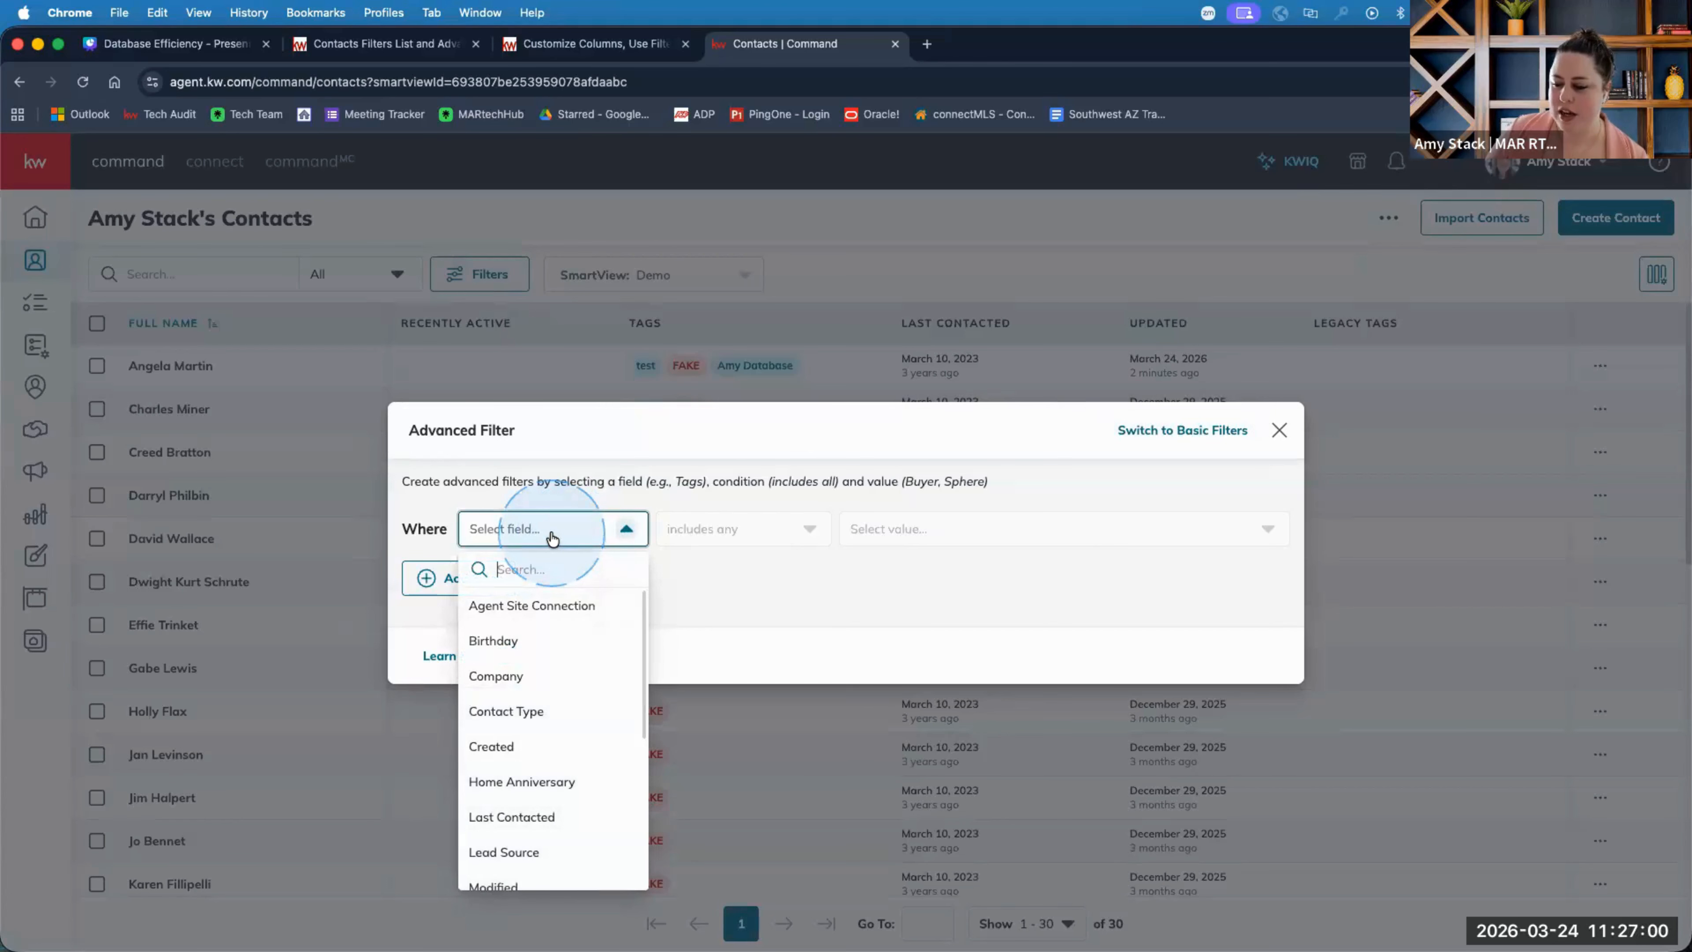
type("email")
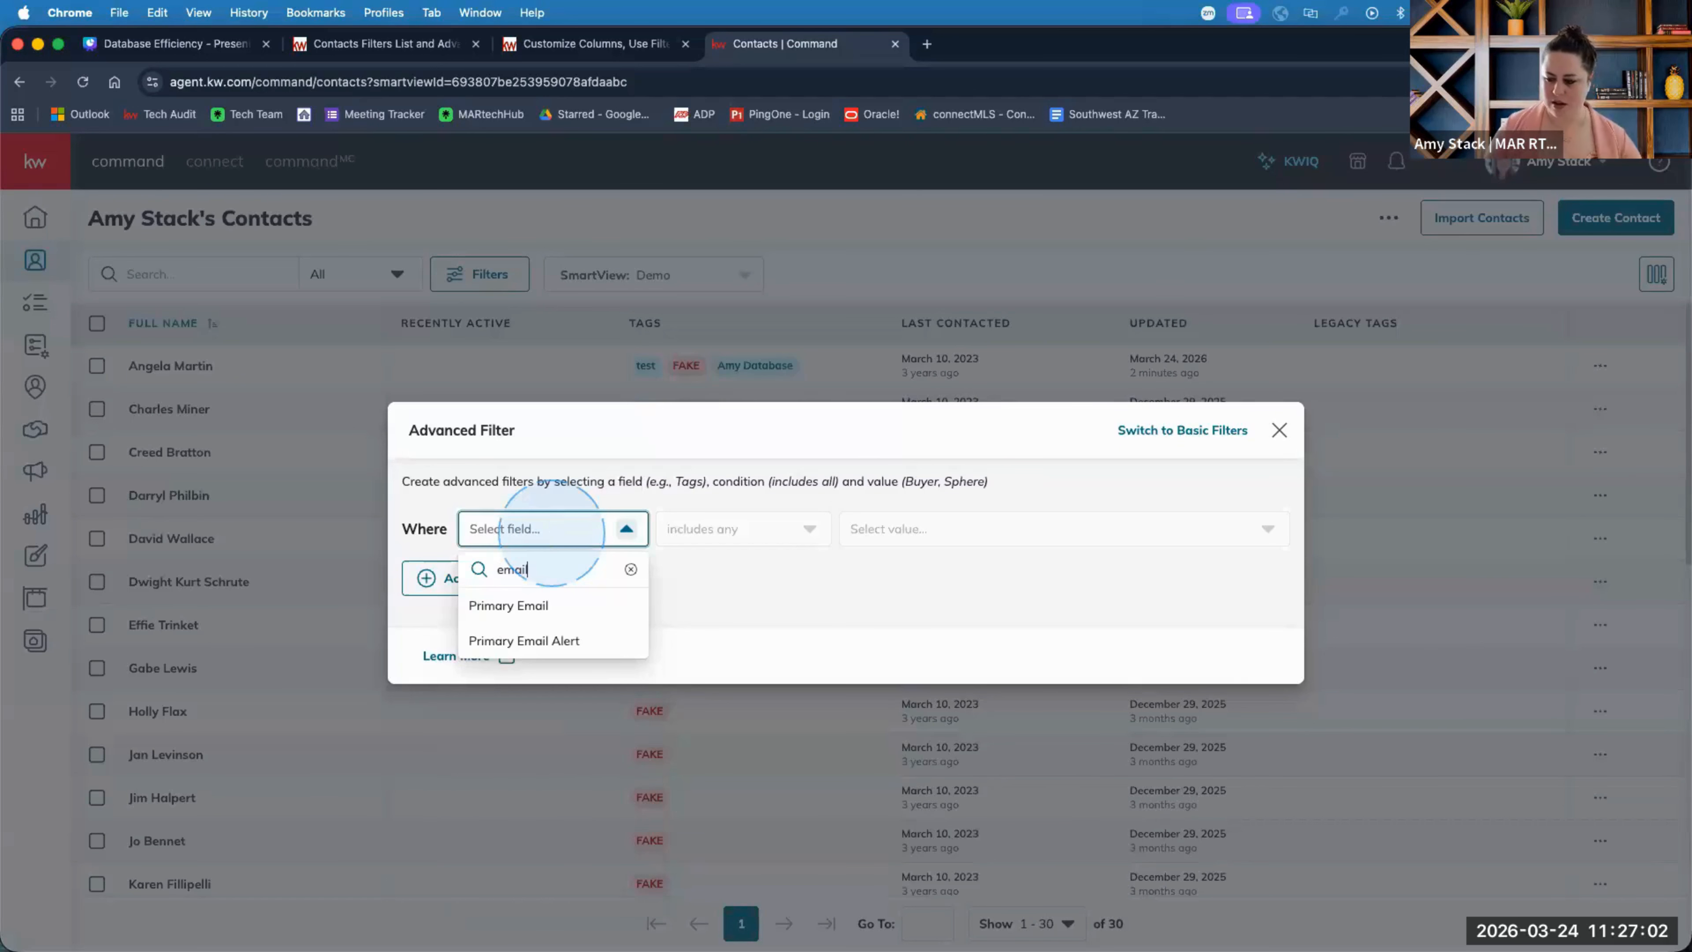
left_click(524, 603)
left_click(730, 538)
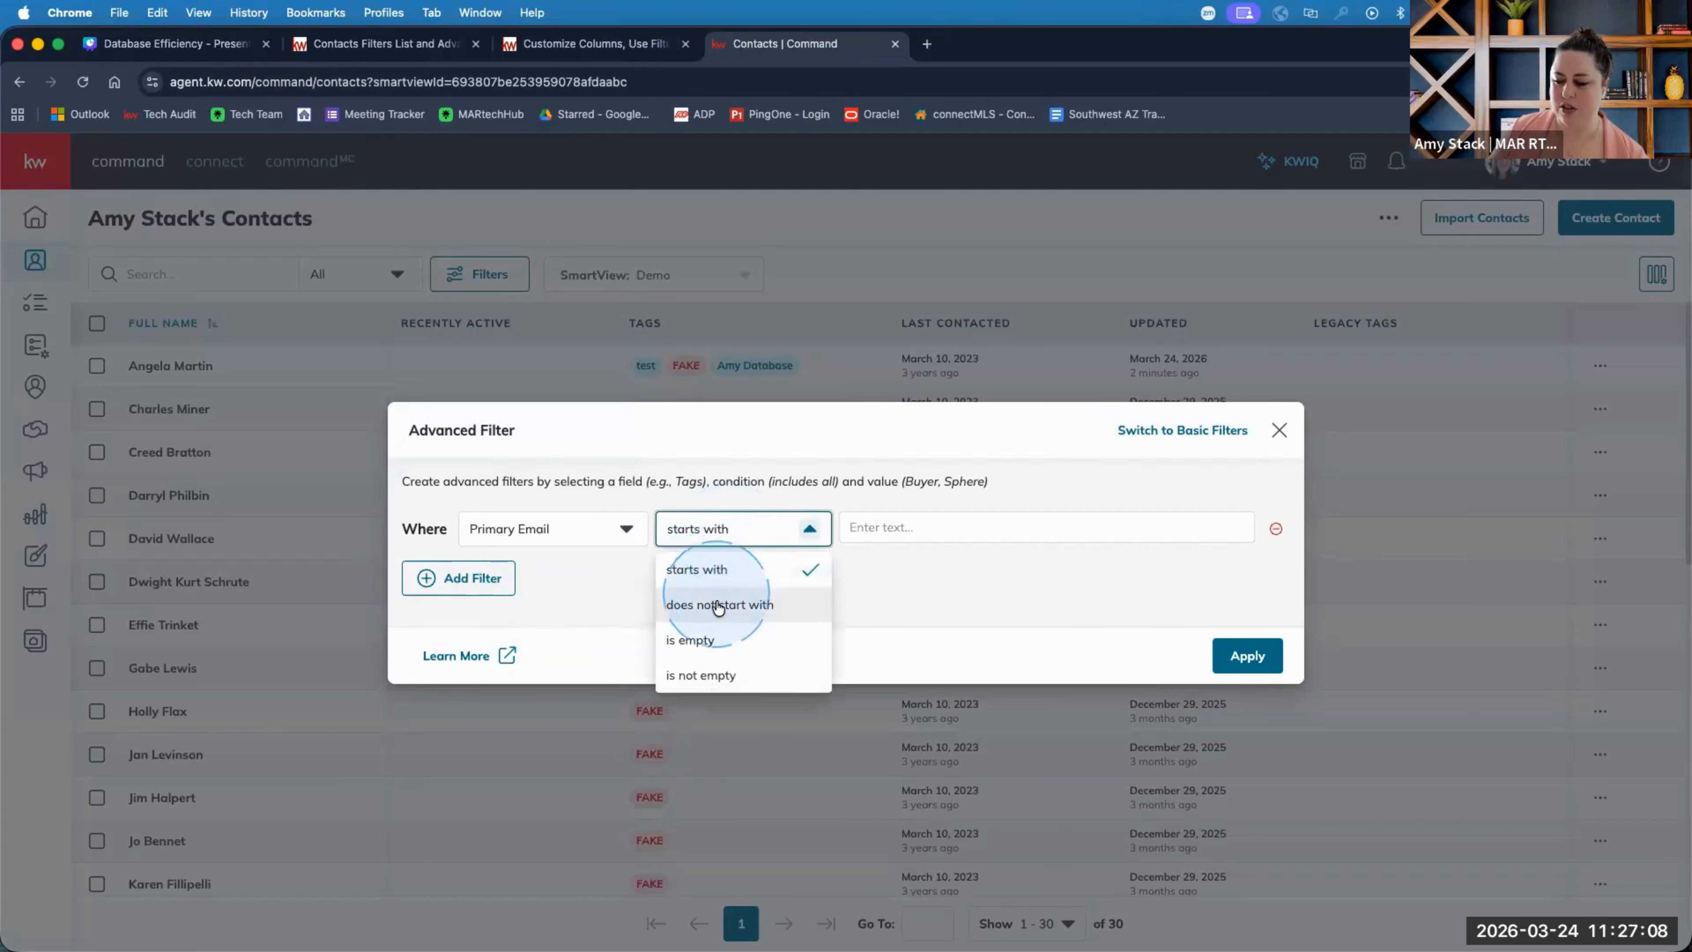
left_click(718, 606)
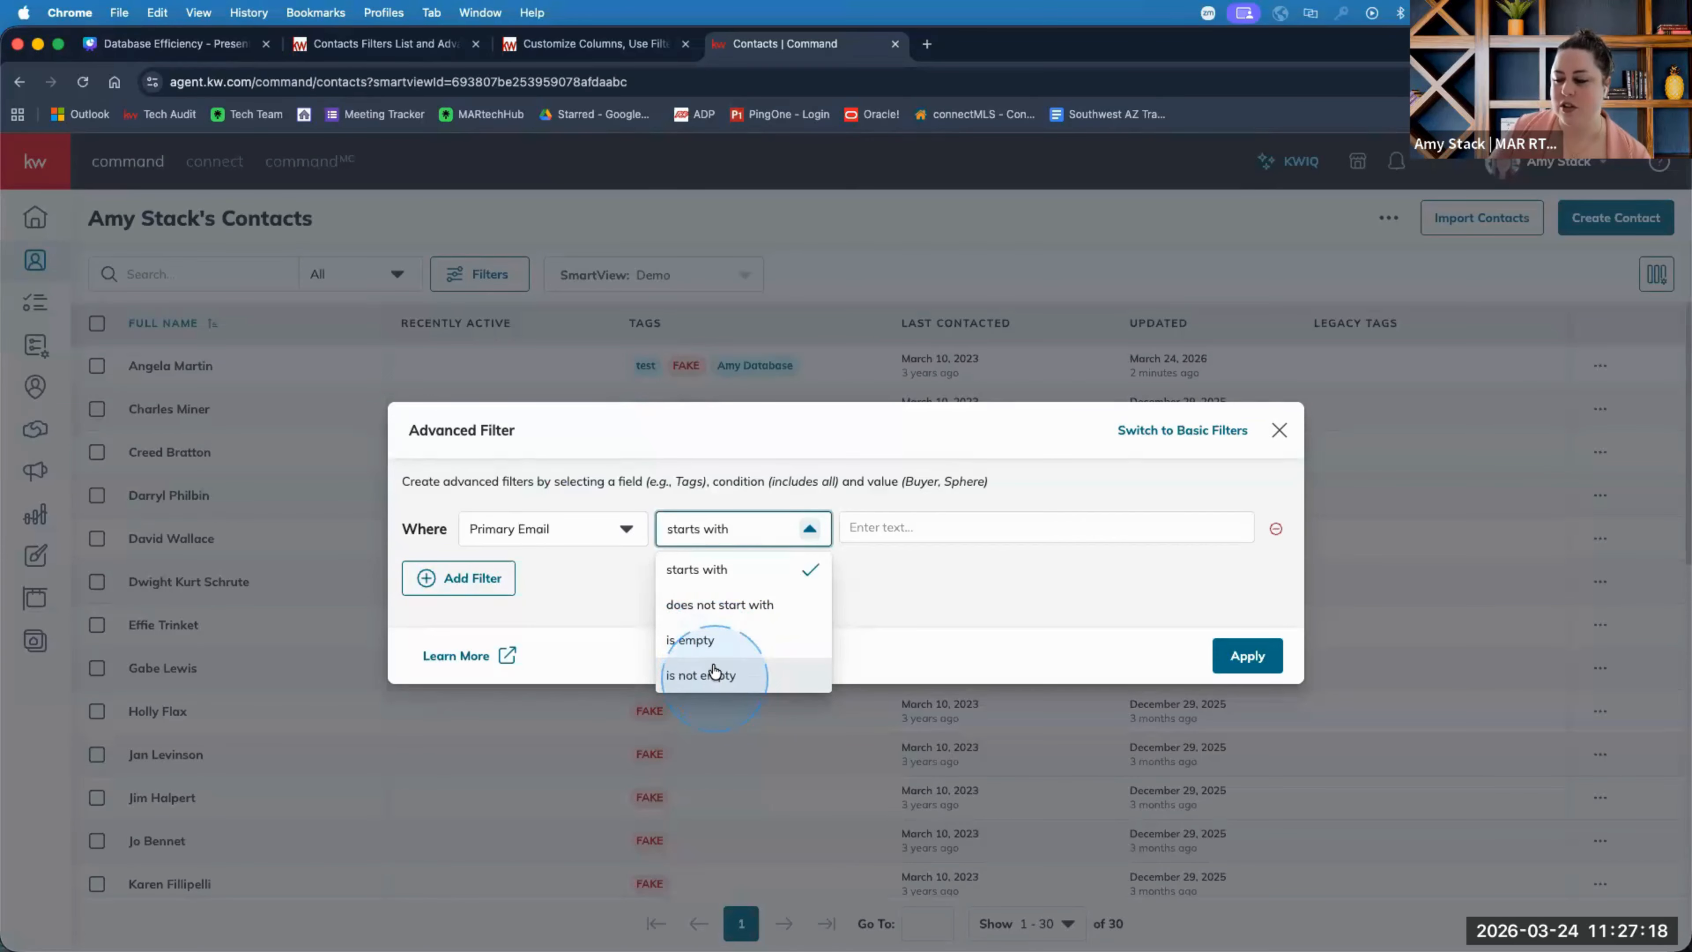
left_click(696, 639)
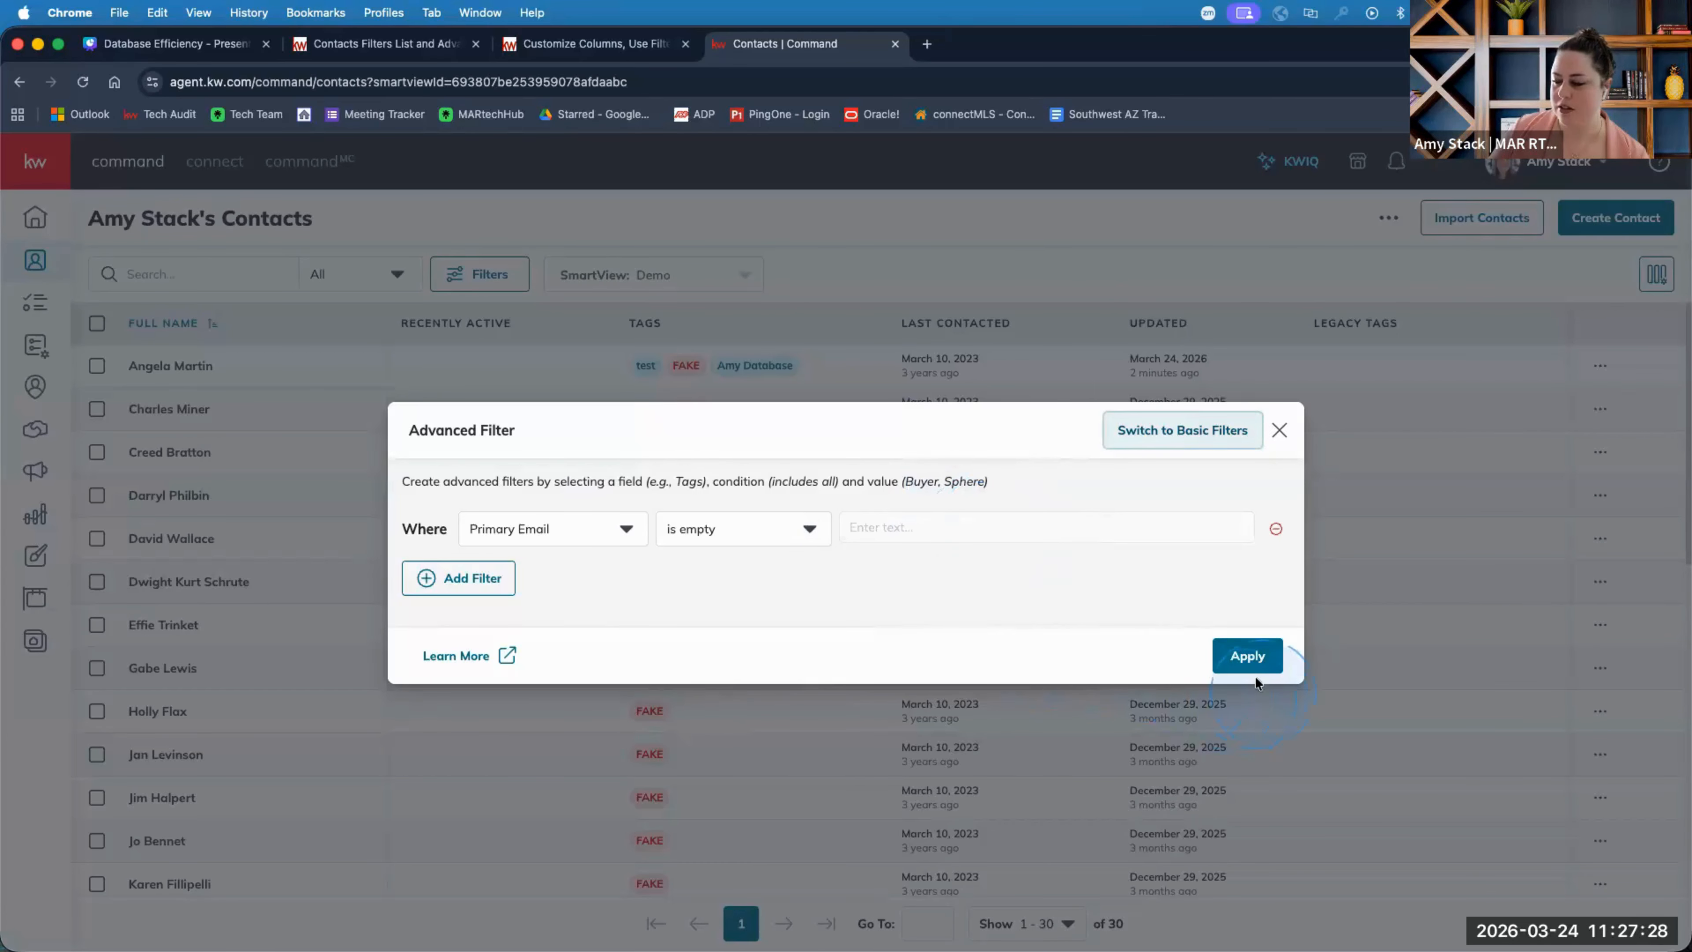
left_click(1255, 657)
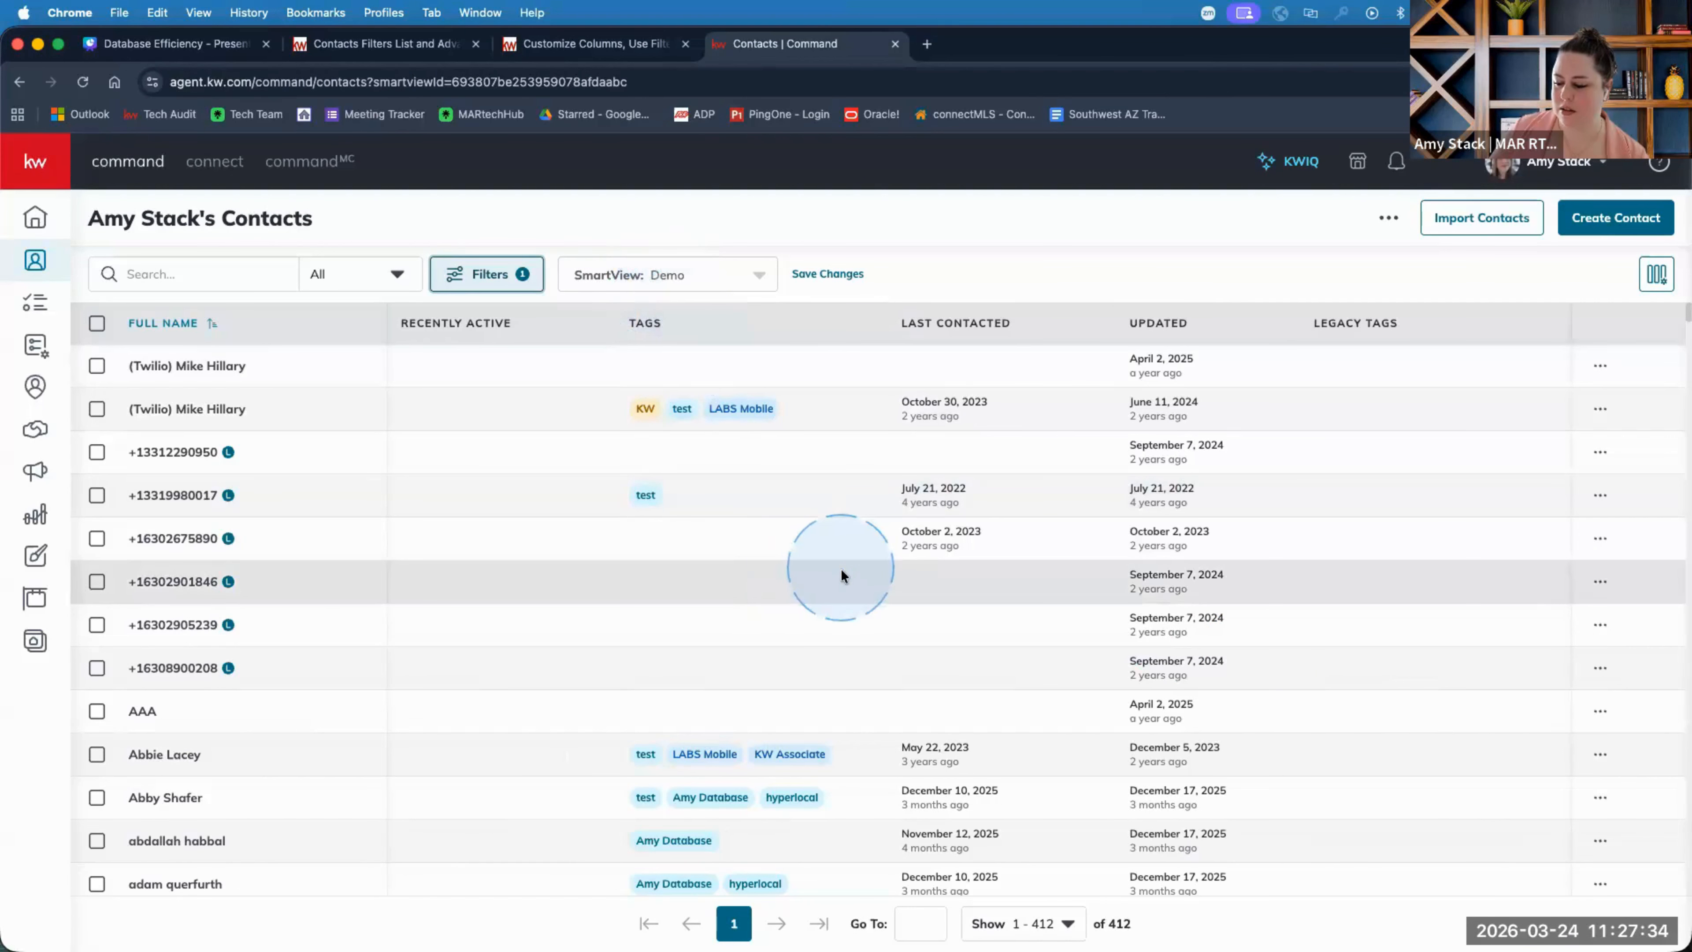
Scroll through the 412 contacts that have no primary email.
scroll(826, 578, "down", 1)
scroll(826, 578, "down", 10)
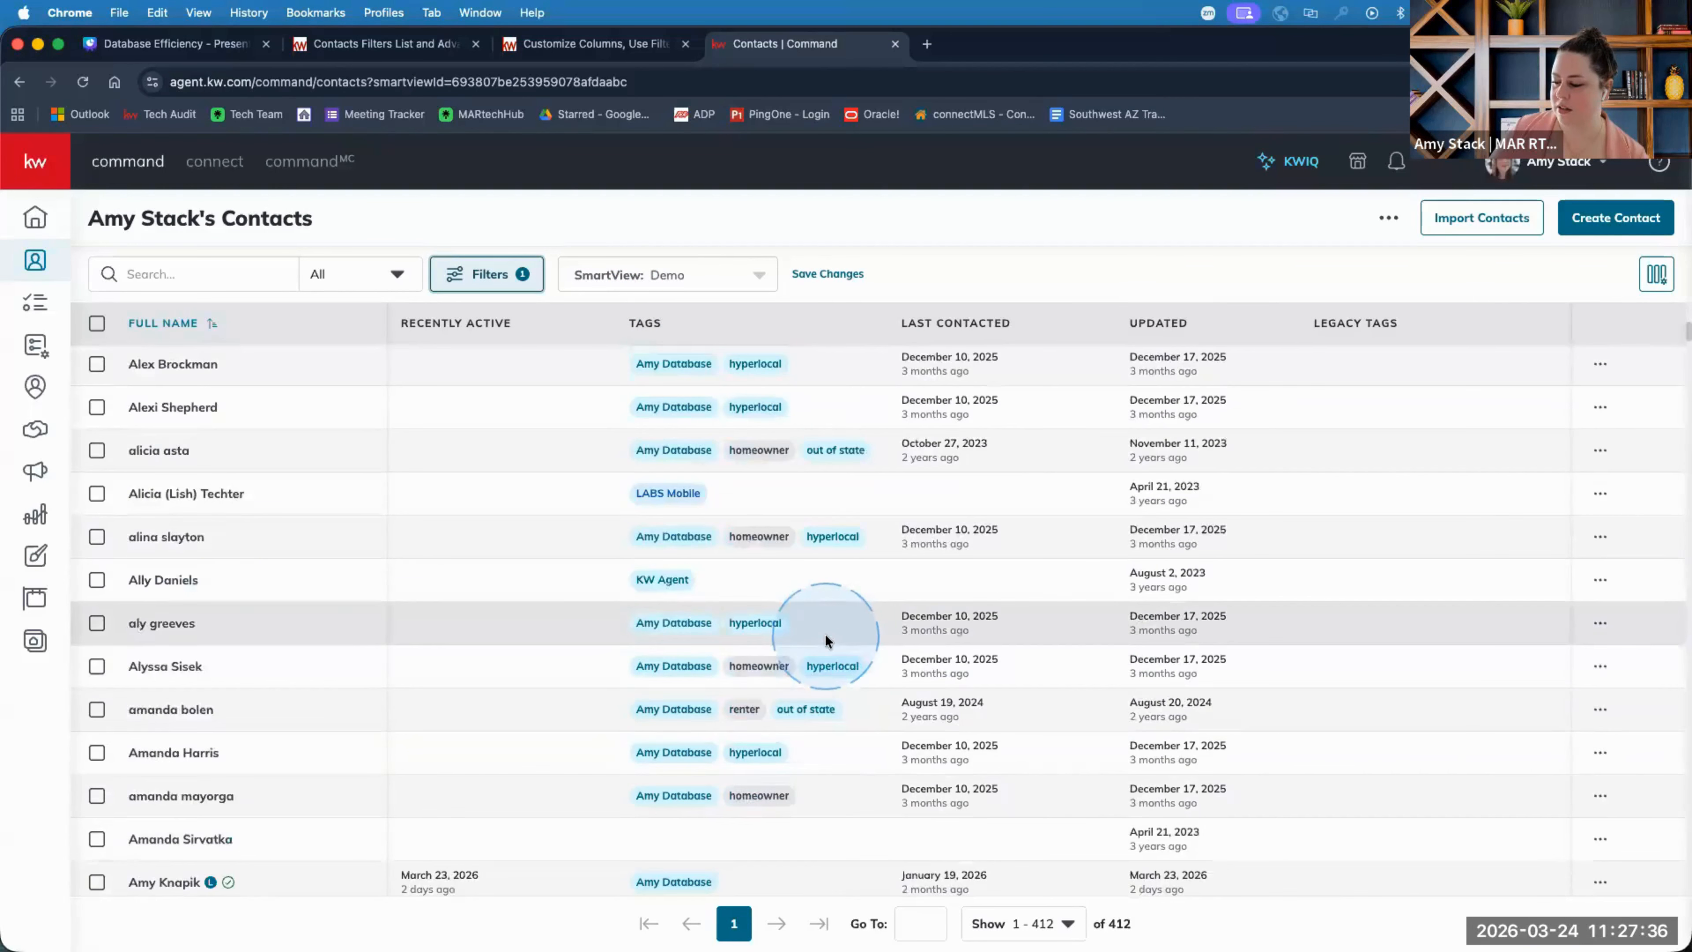
scroll(828, 636, "down", 15)
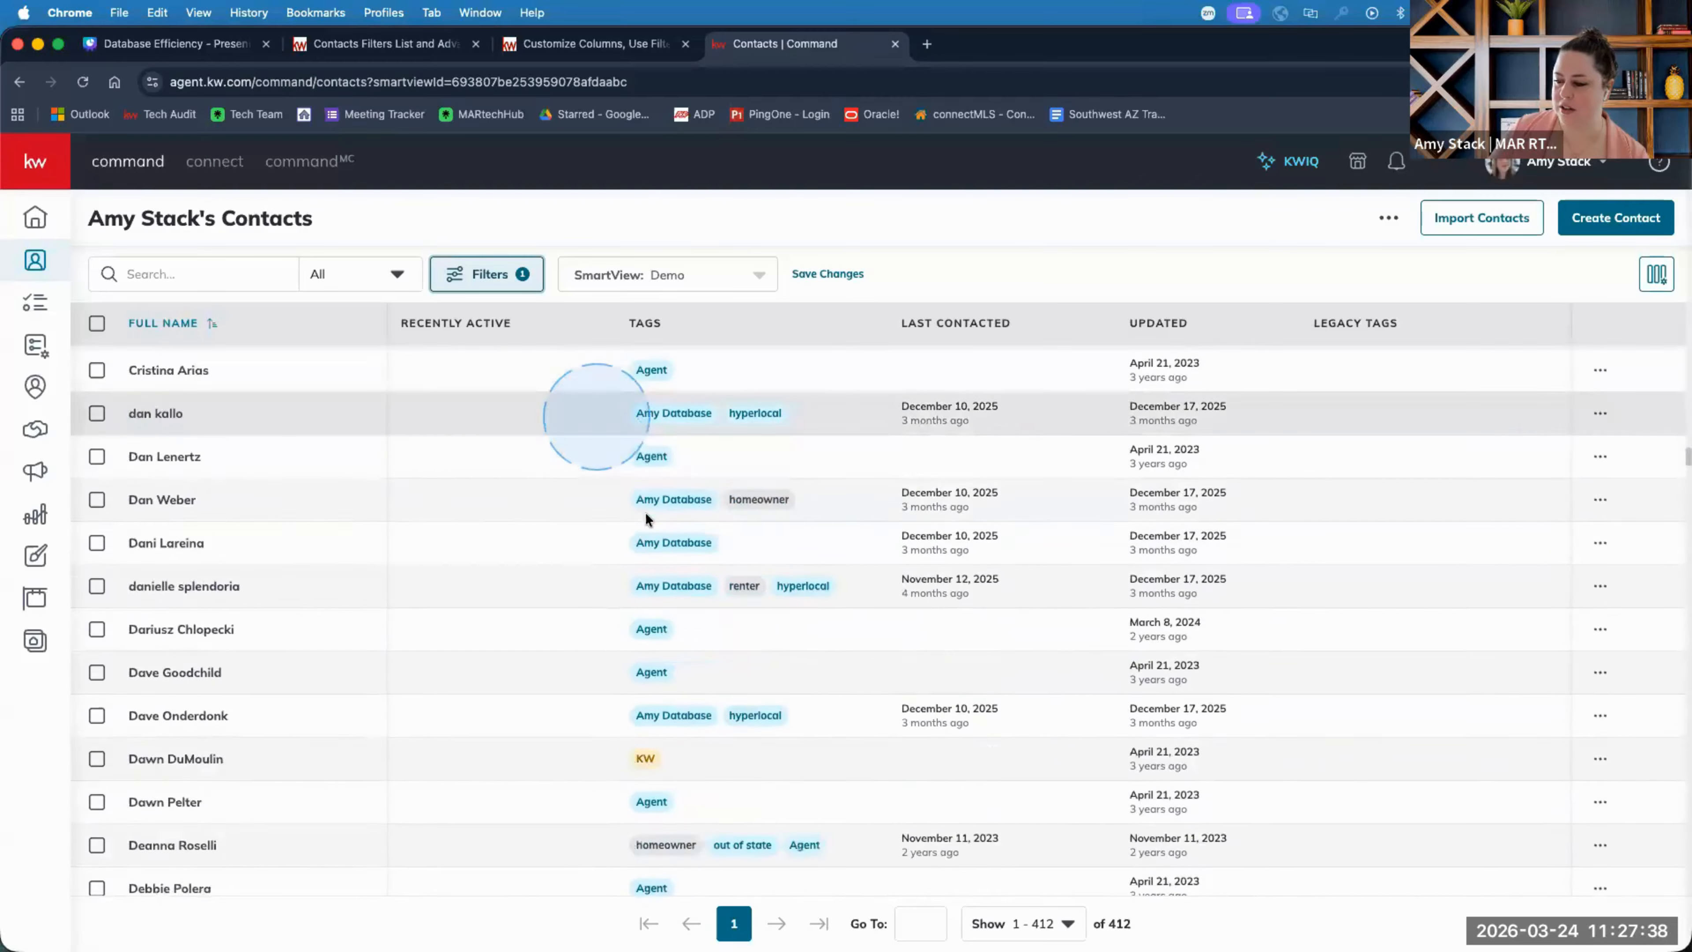
scroll(652, 524, "down", 15)
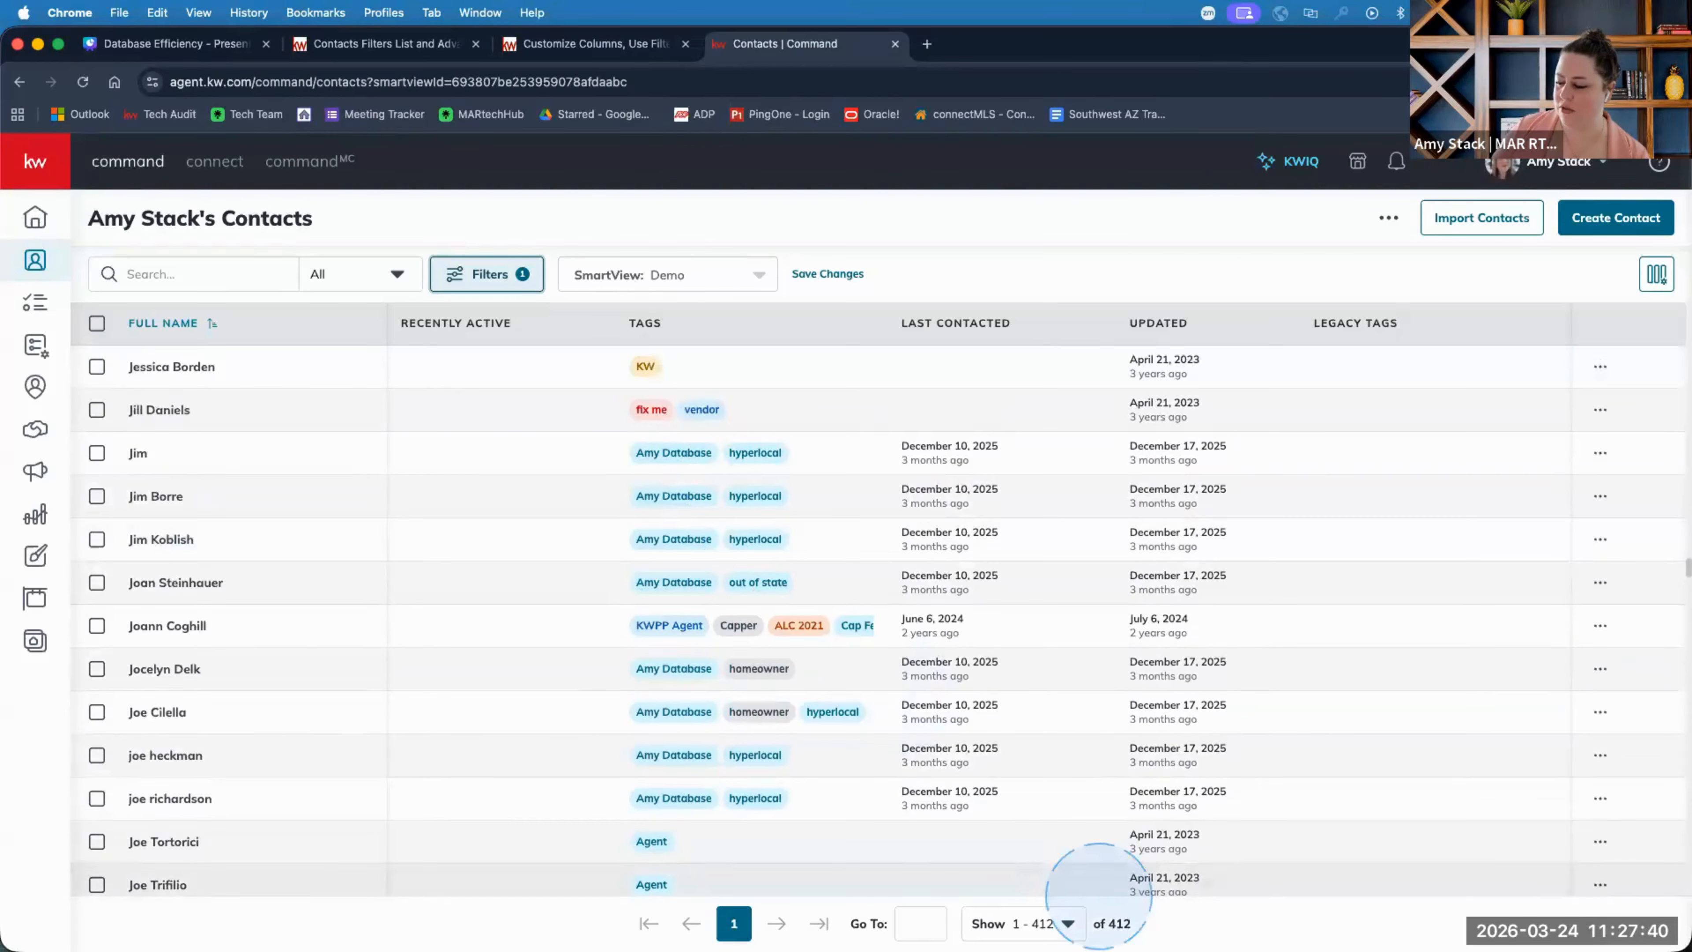
scroll(943, 679, "up", 20)
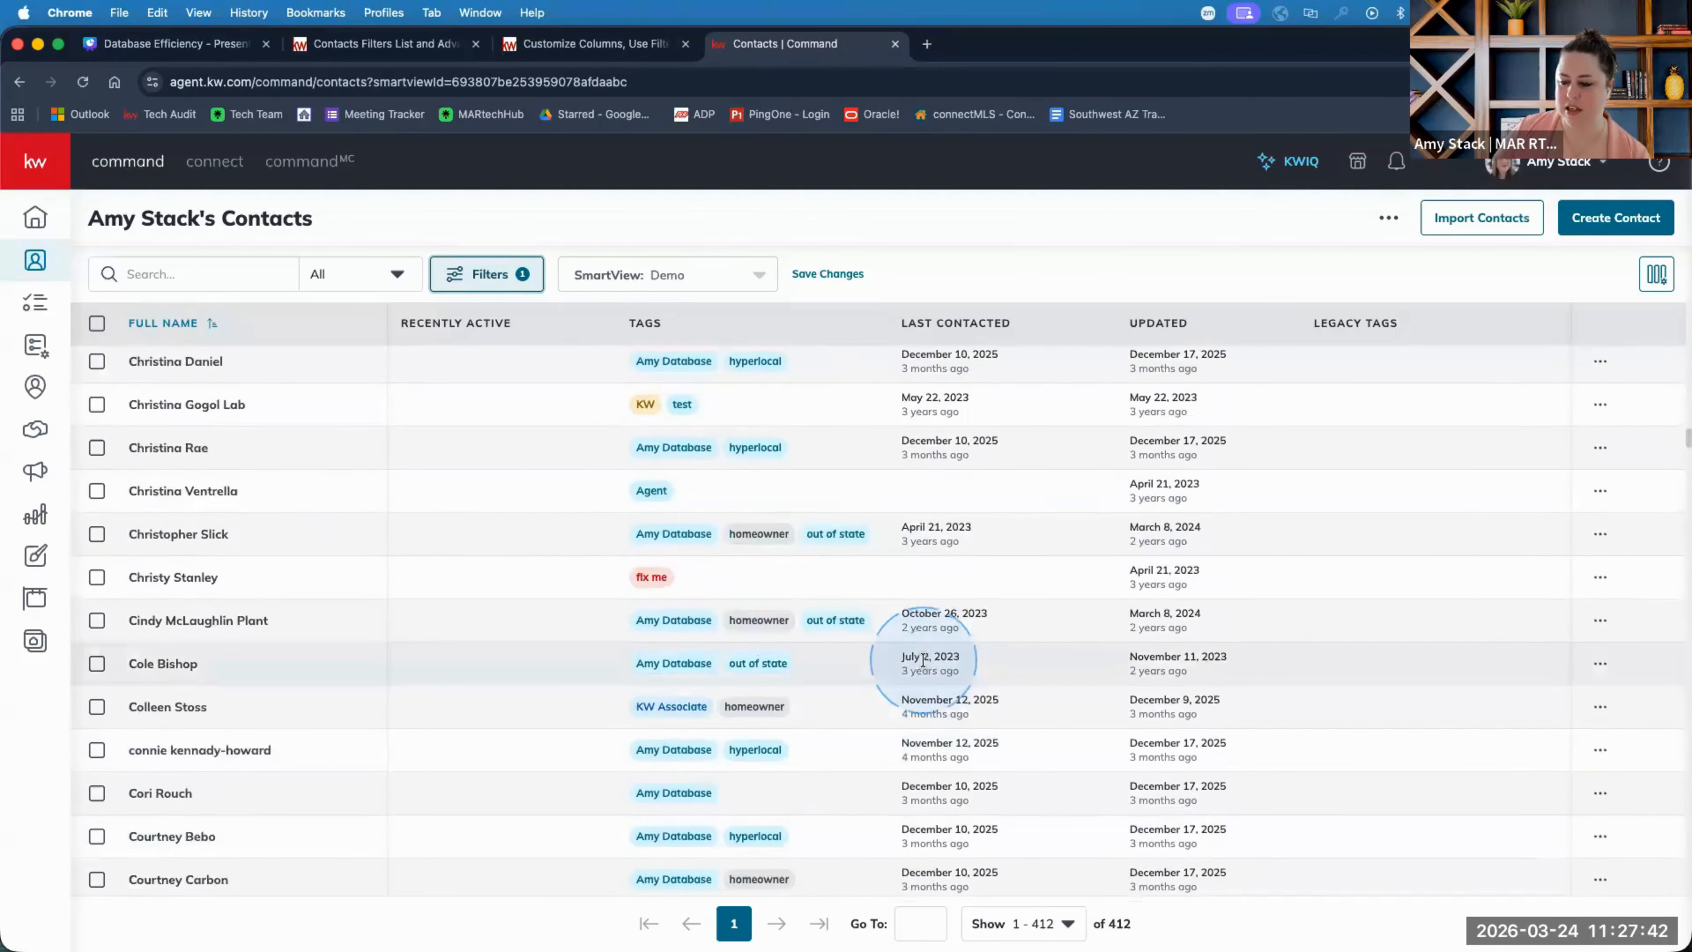
scroll(923, 660, "up", 12)
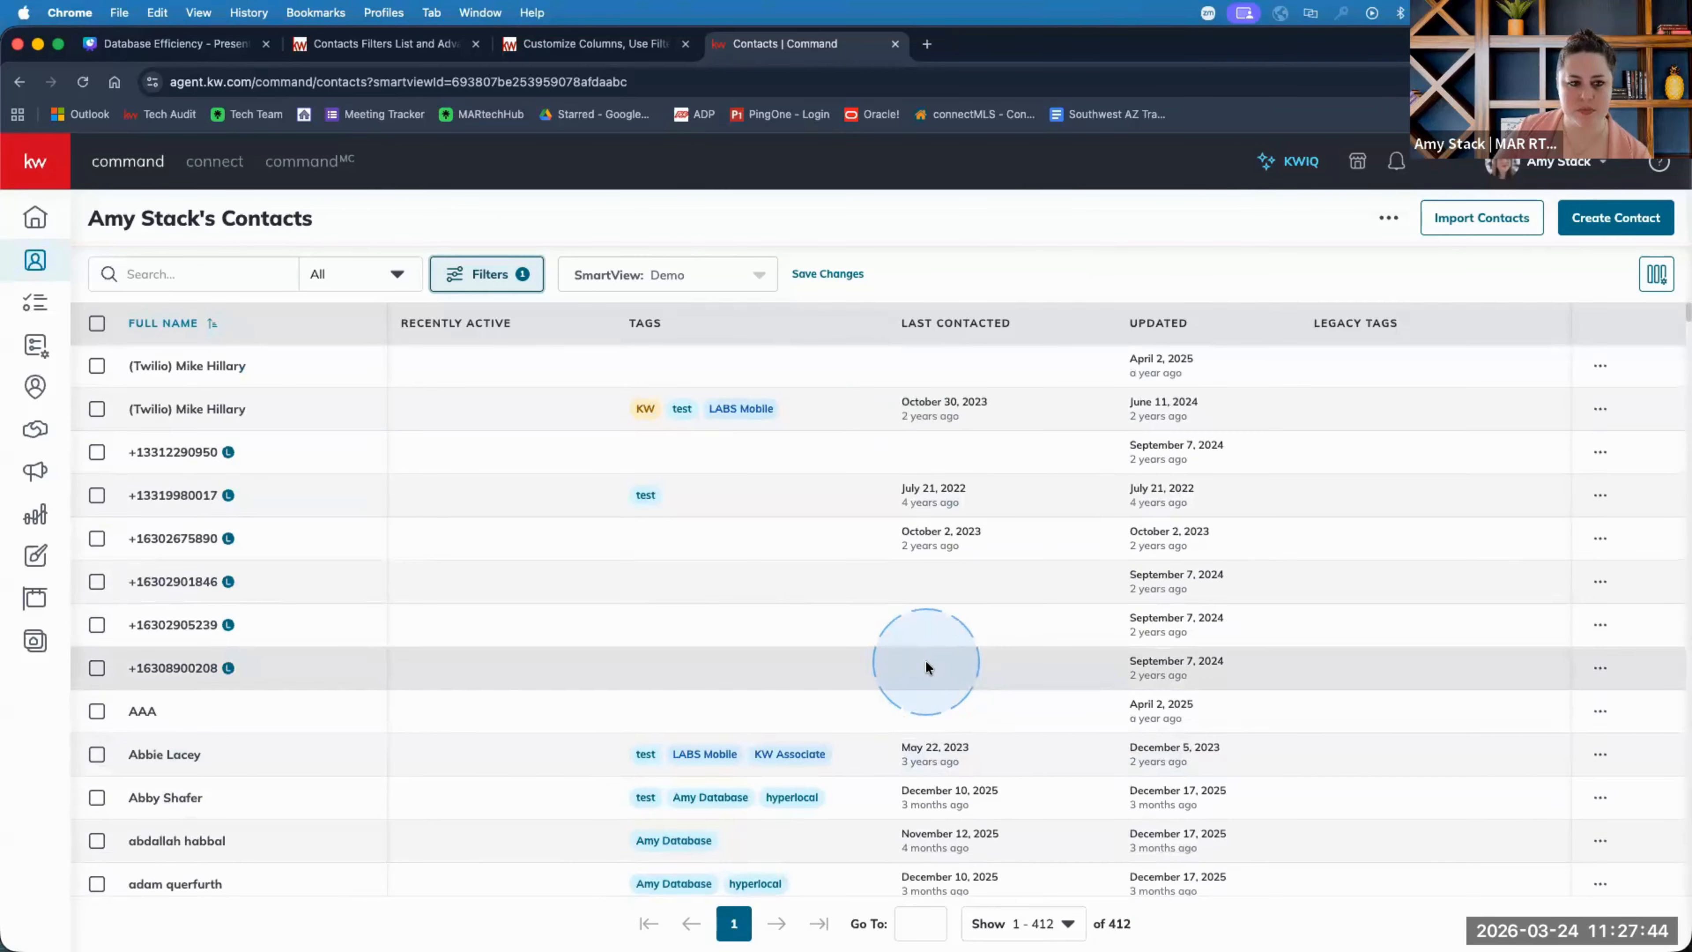
scroll(926, 667, "down", 10)
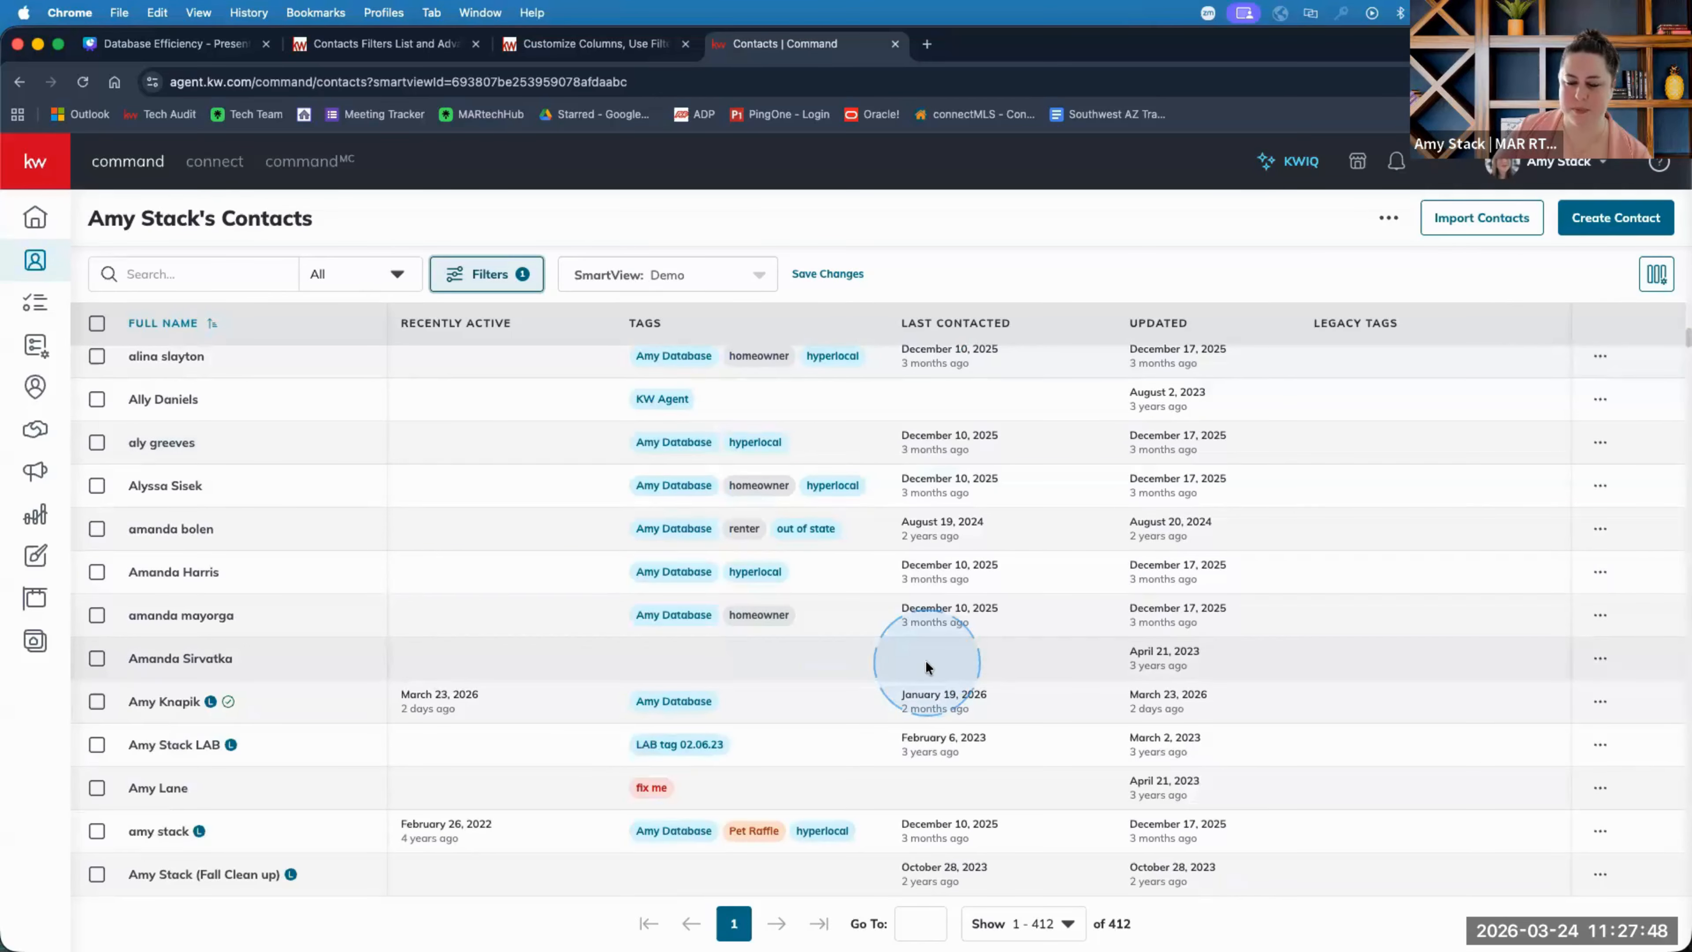
Create a new SmartView named 'Missing Email' from the current missing-email filter.
left_click(758, 275)
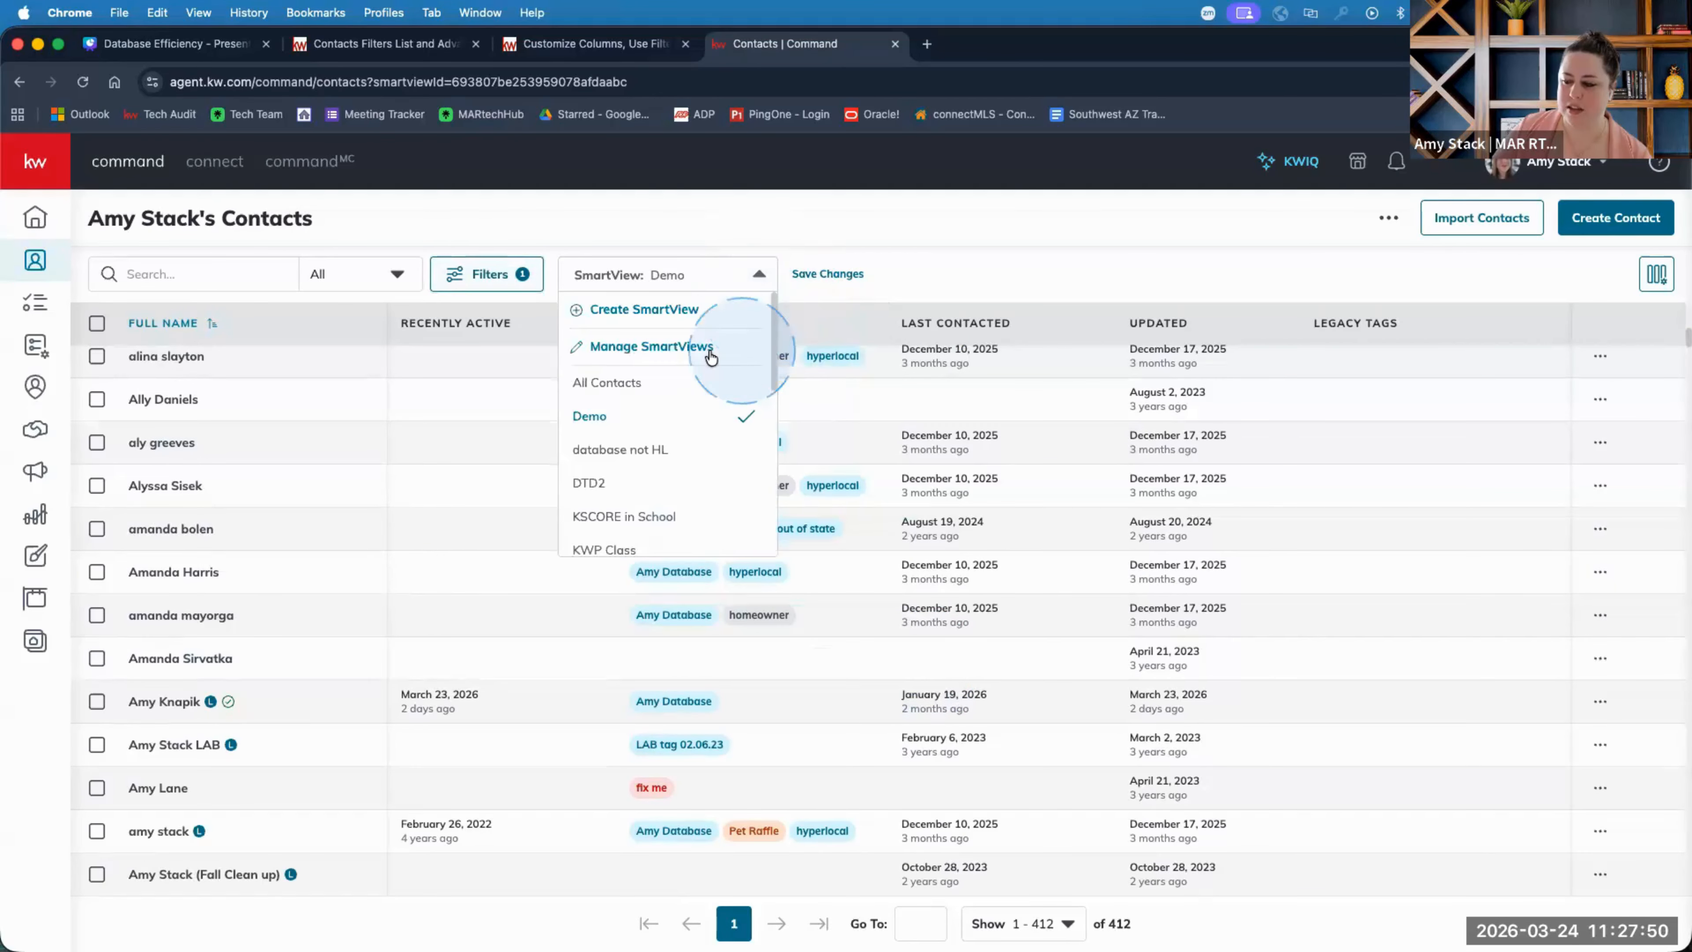
left_click(669, 311)
left_click(655, 549)
type("Missing Email")
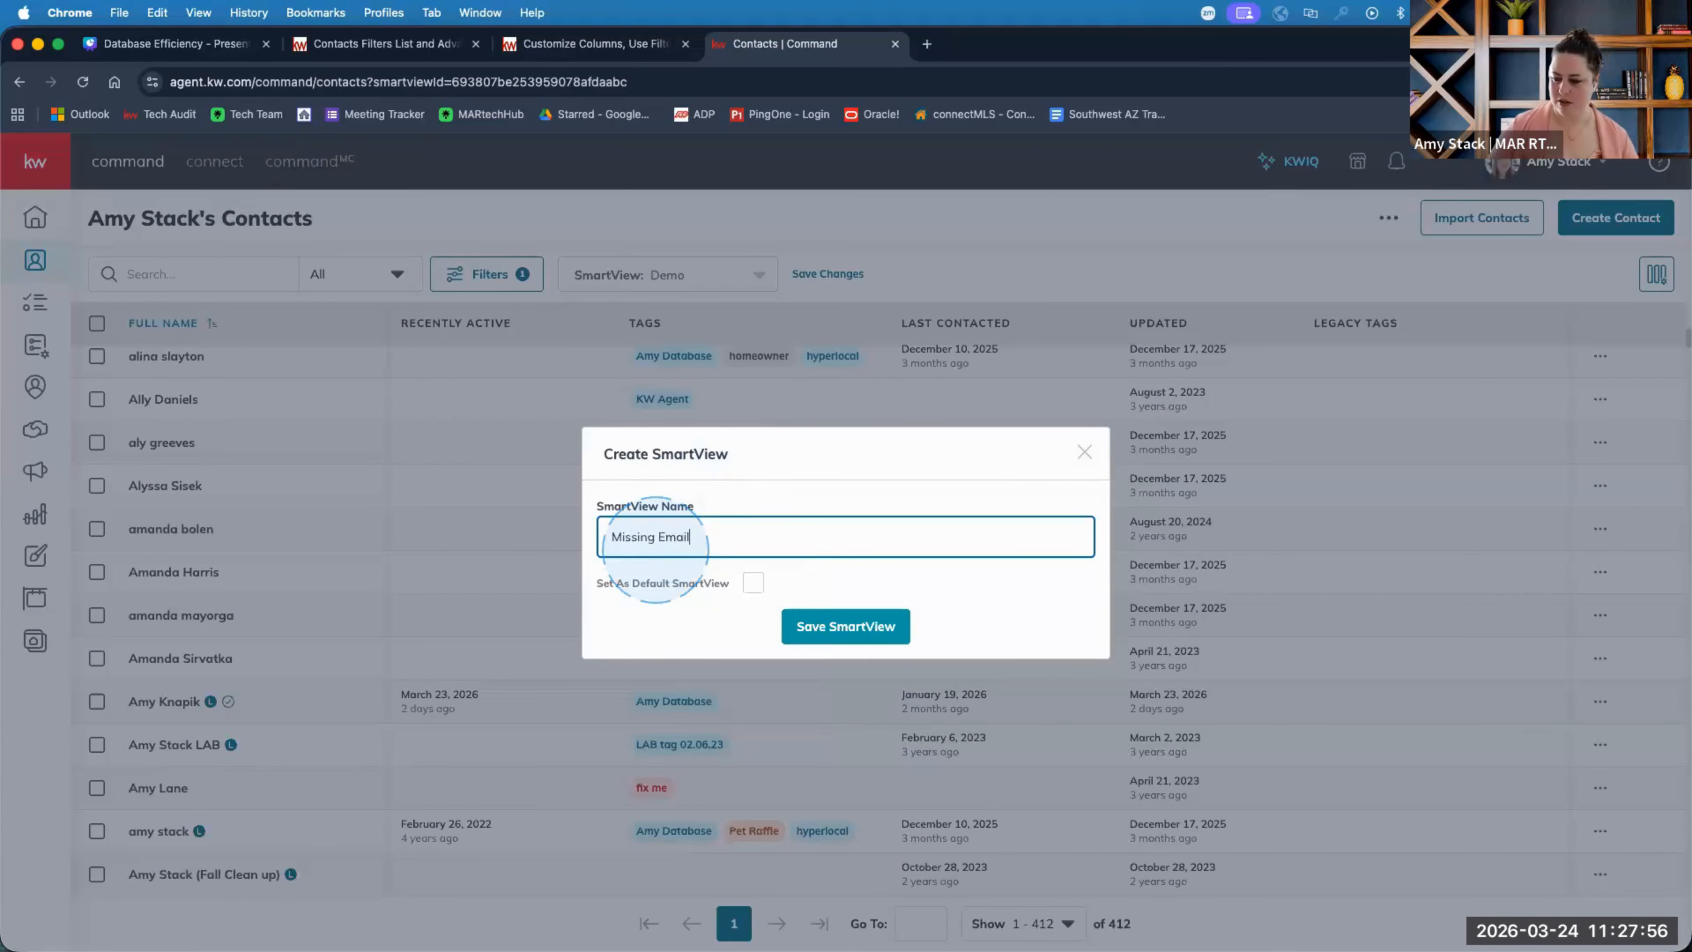
left_click(841, 630)
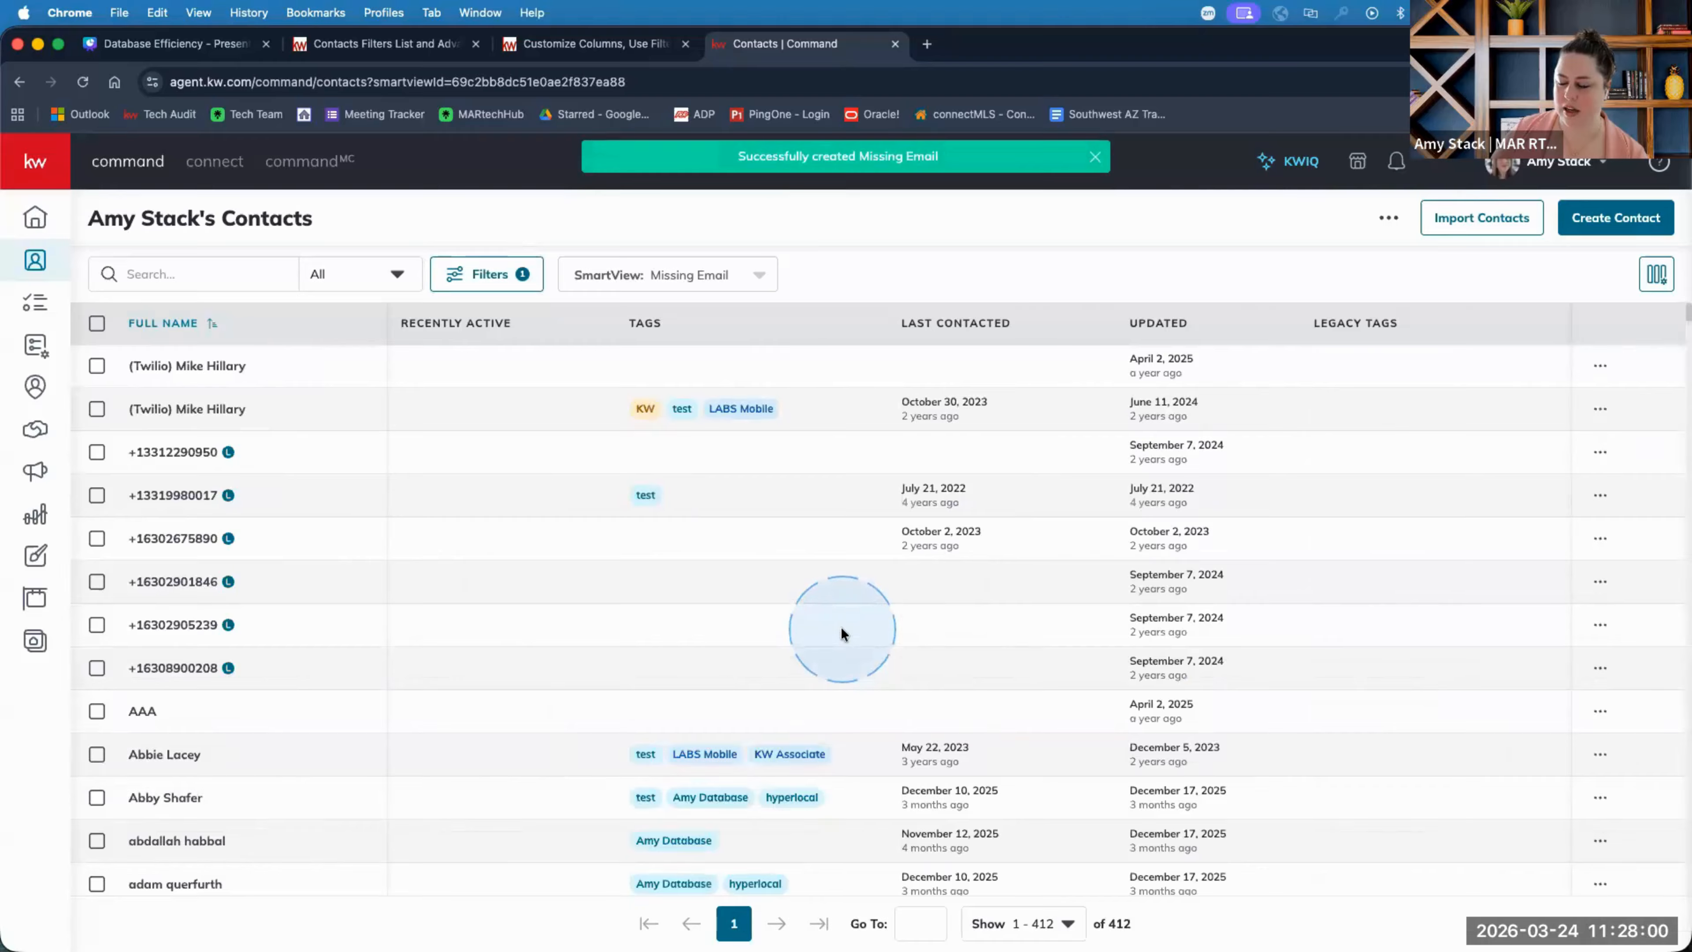
scroll(523, 564, "down", 15)
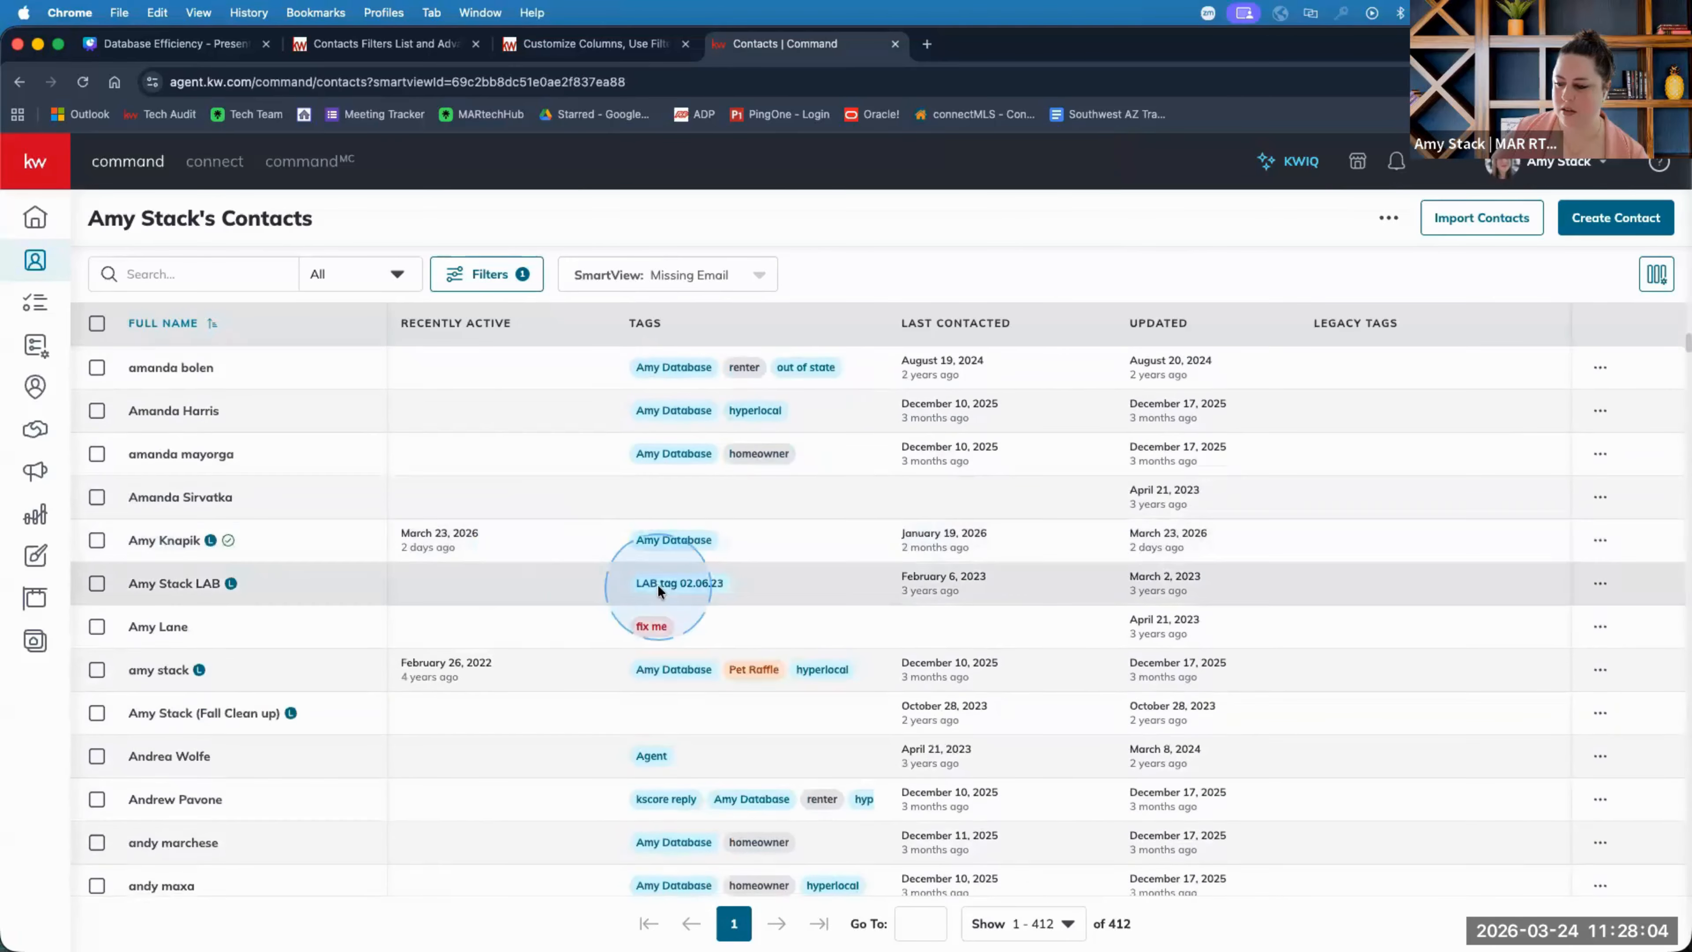
scroll(656, 584, "up", 10)
Narrow the list to 'test'-tagged contacts and open the last one for editing.
left_click(646, 561)
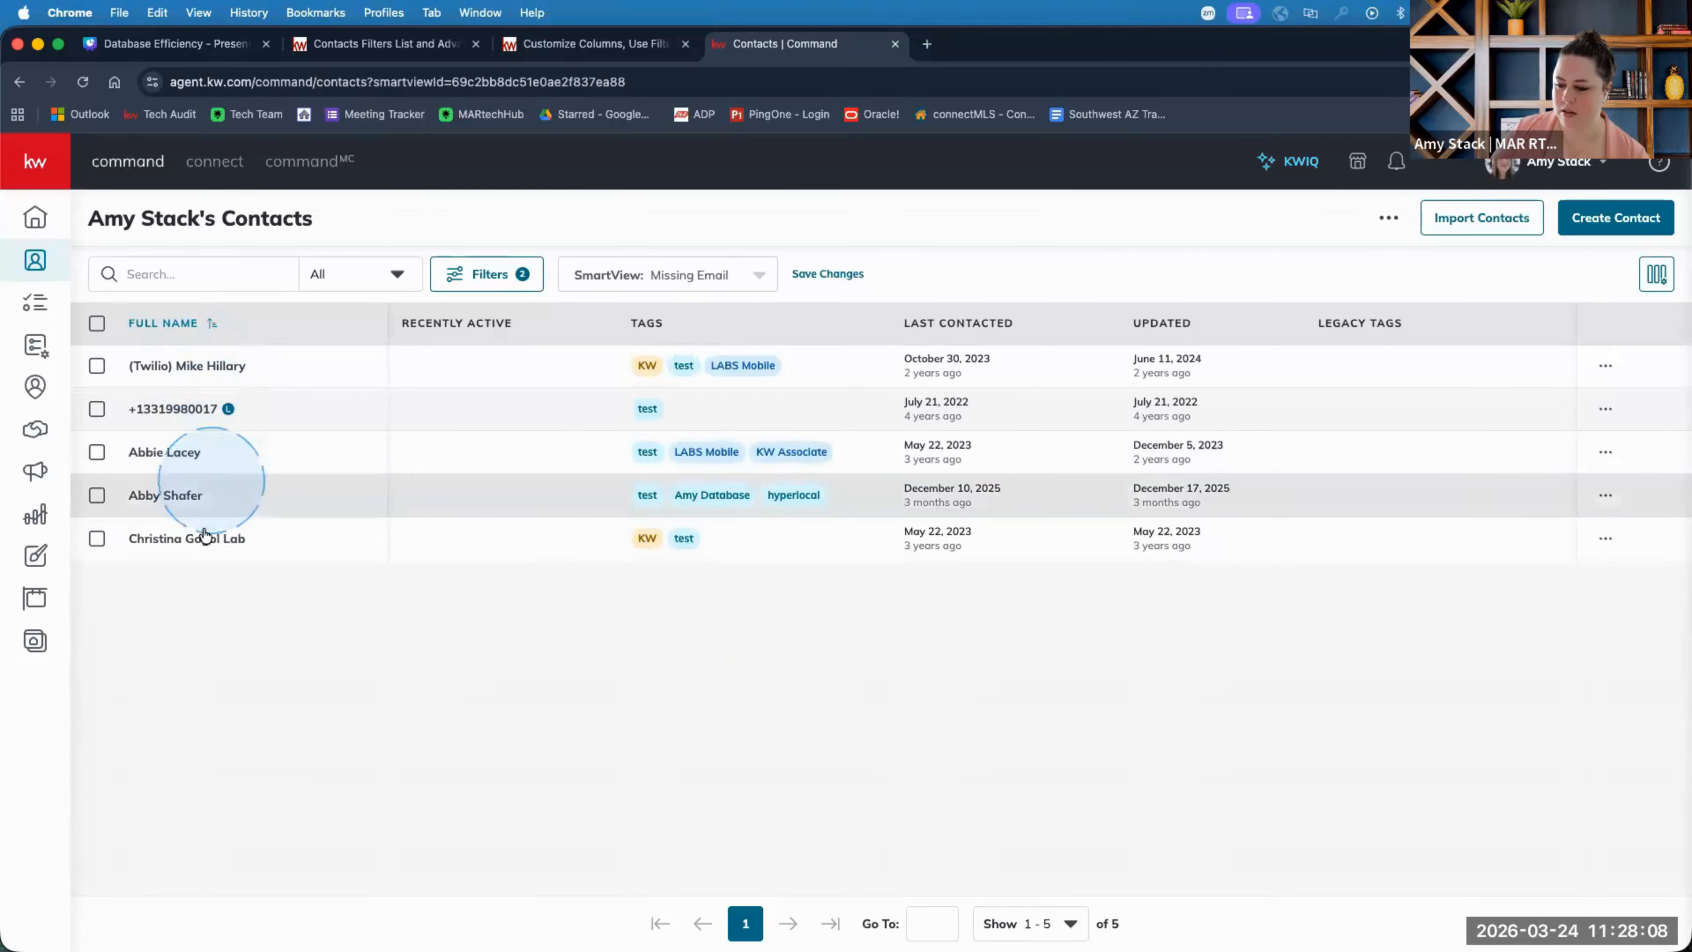
left_click(193, 538)
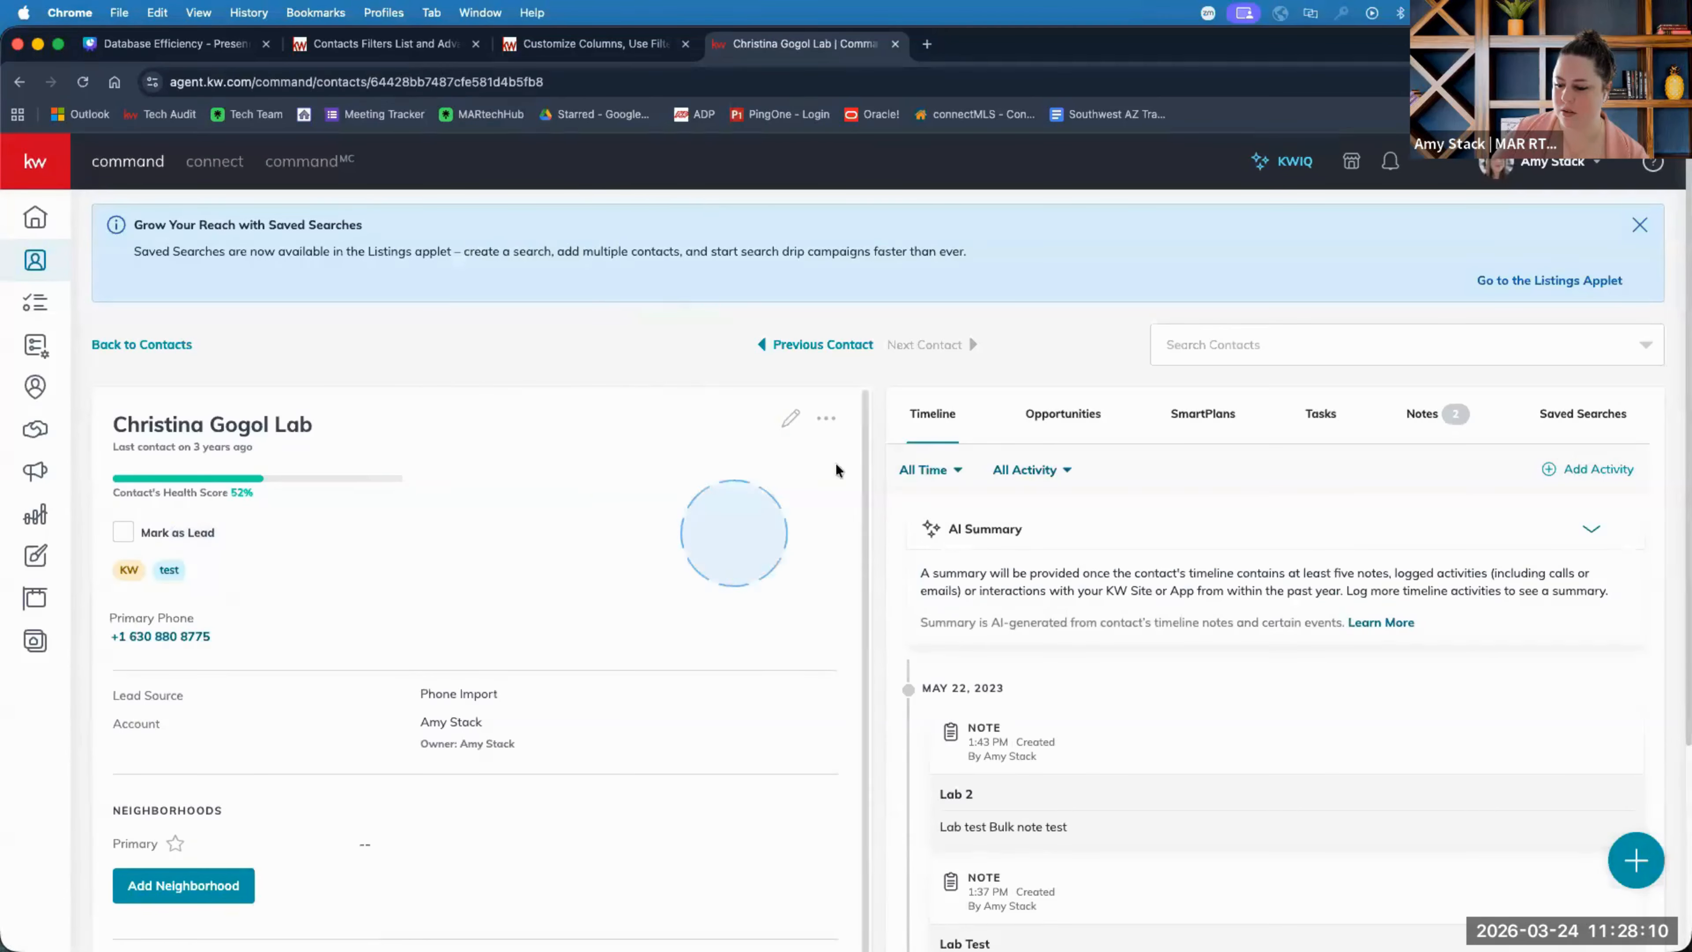
left_click(791, 417)
Enter a primary email address for this contact, save it, and return to the contact list.
left_click(674, 377)
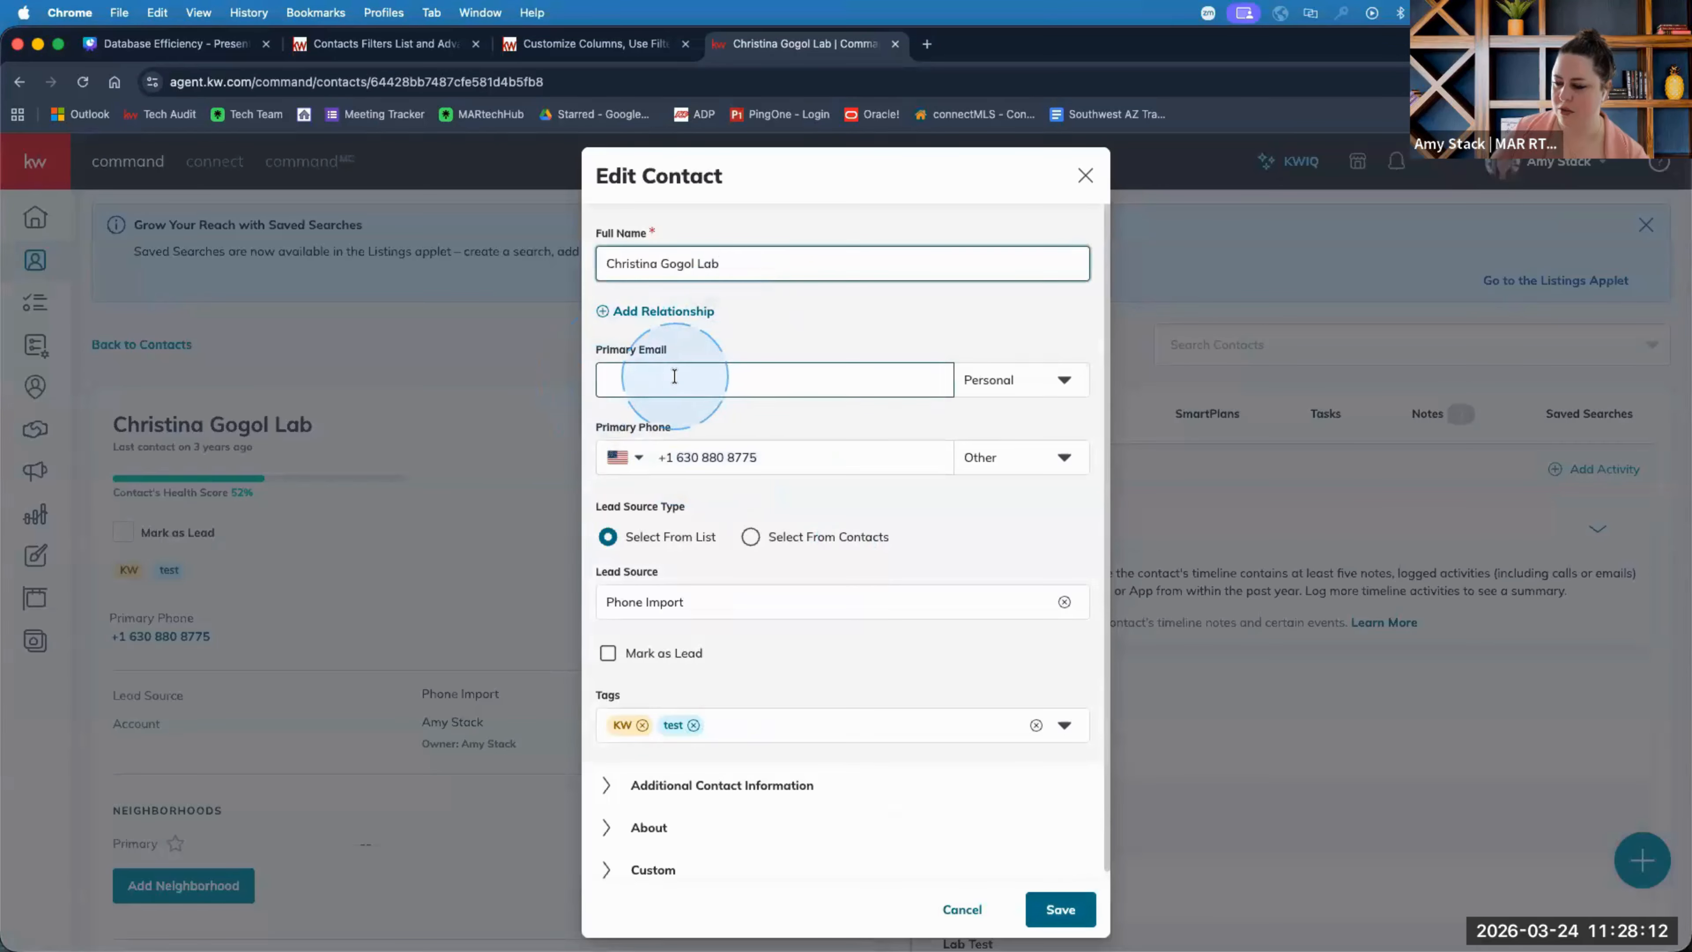
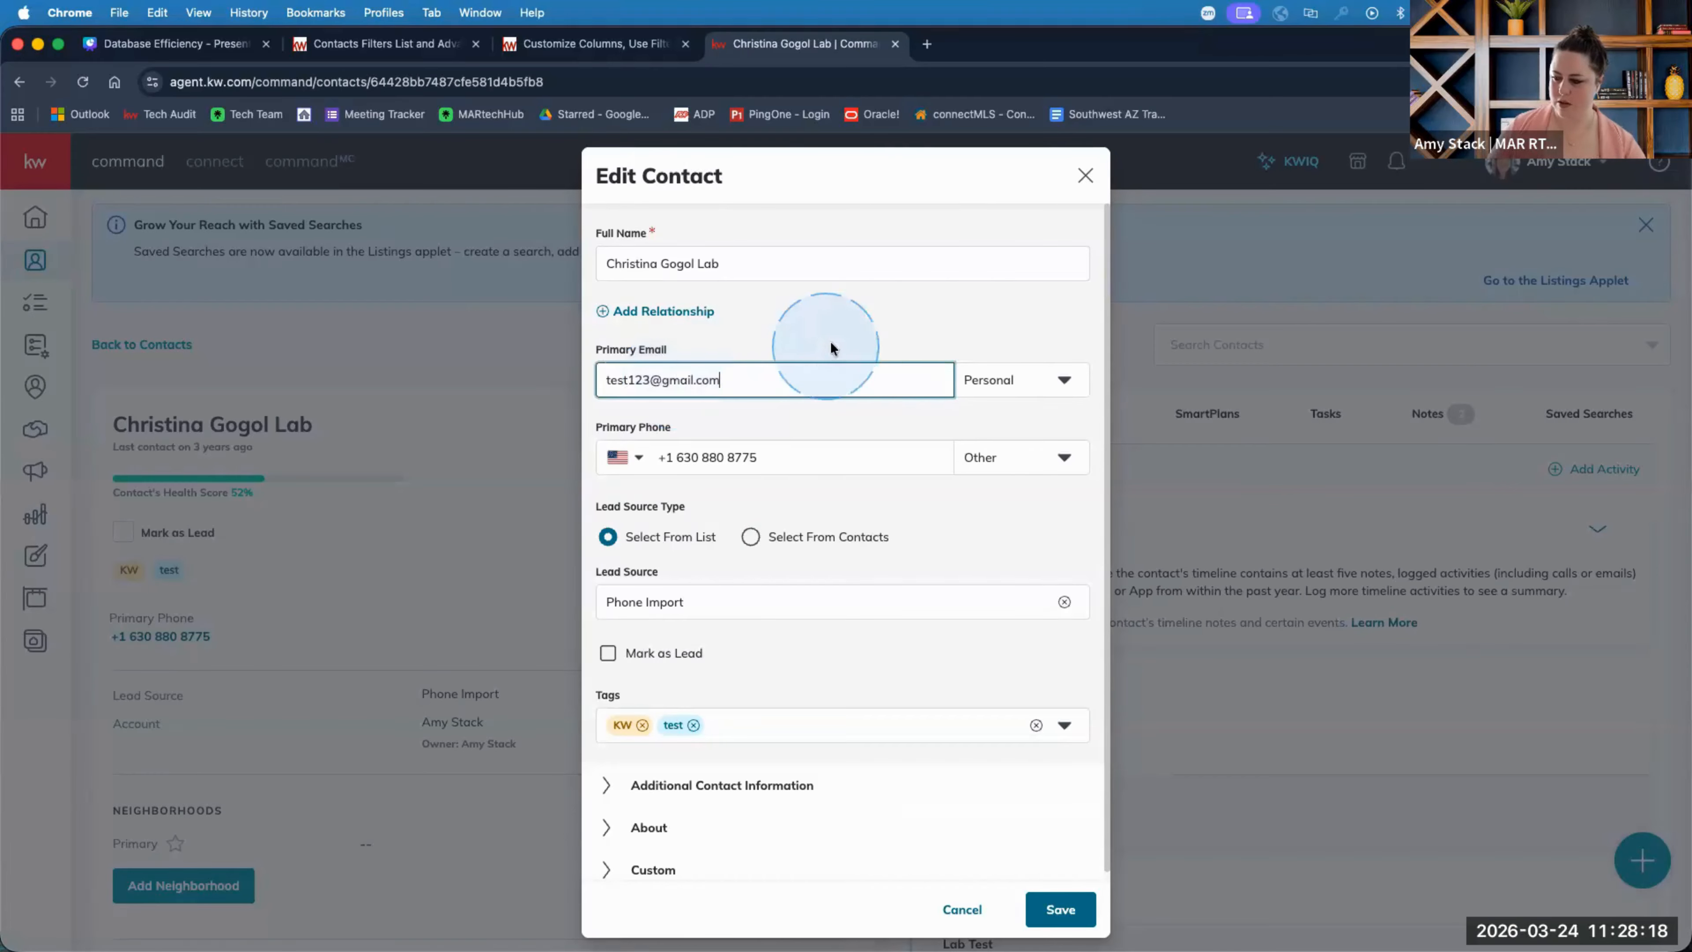
left_click(843, 338)
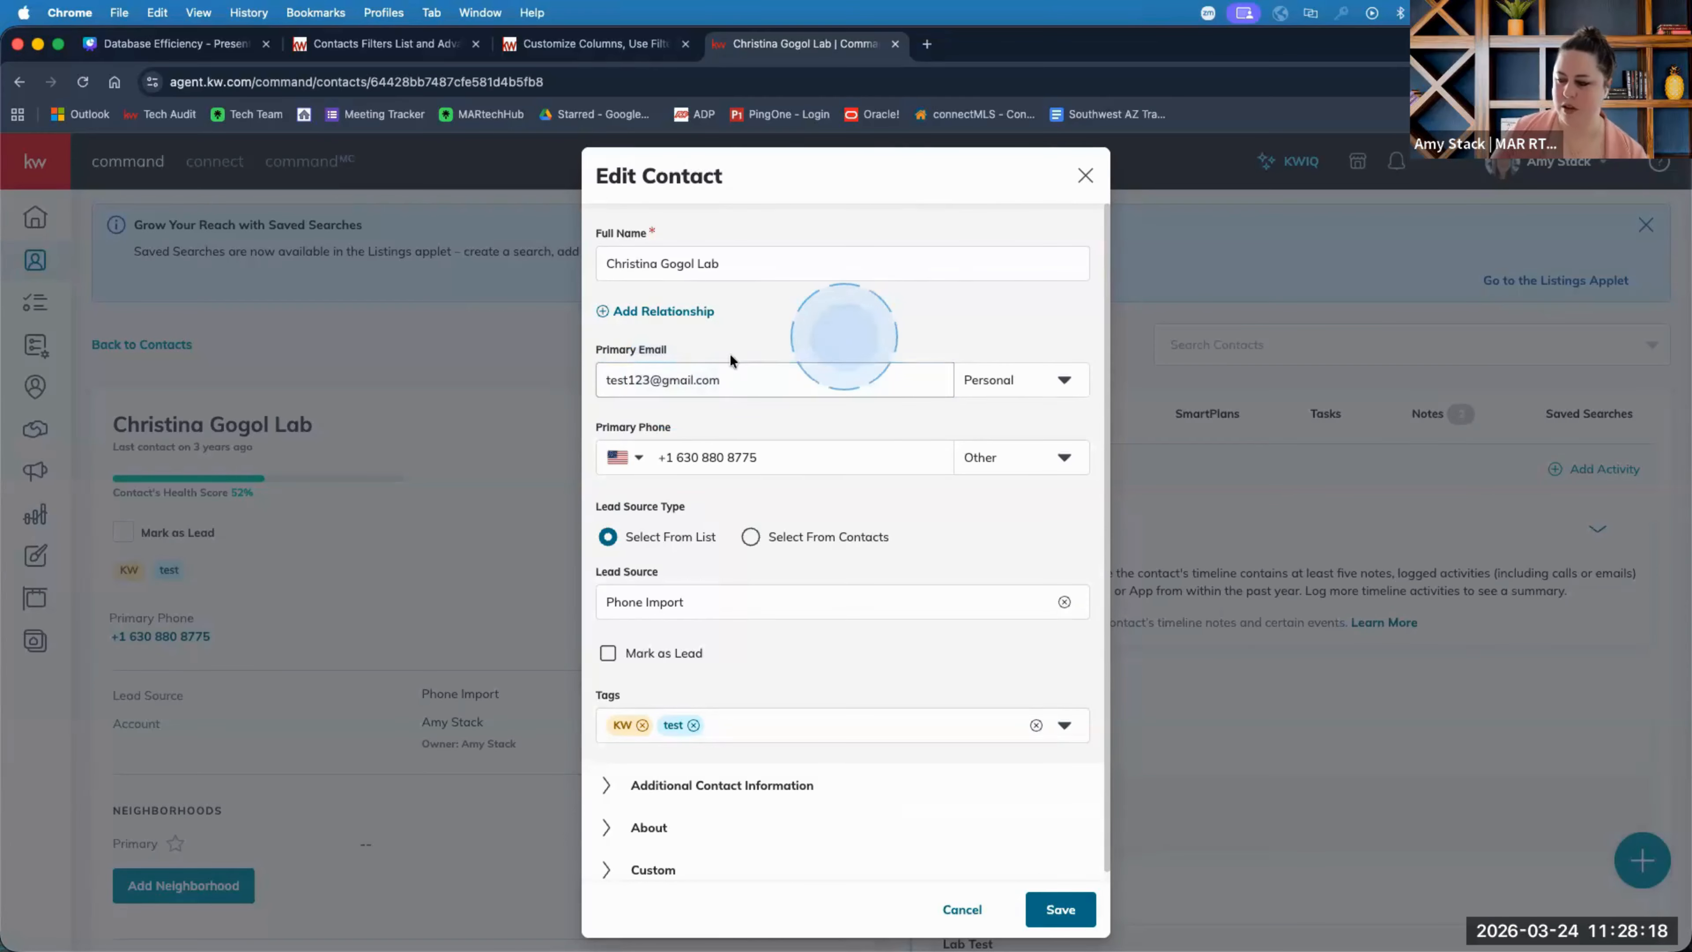
left_click(699, 266)
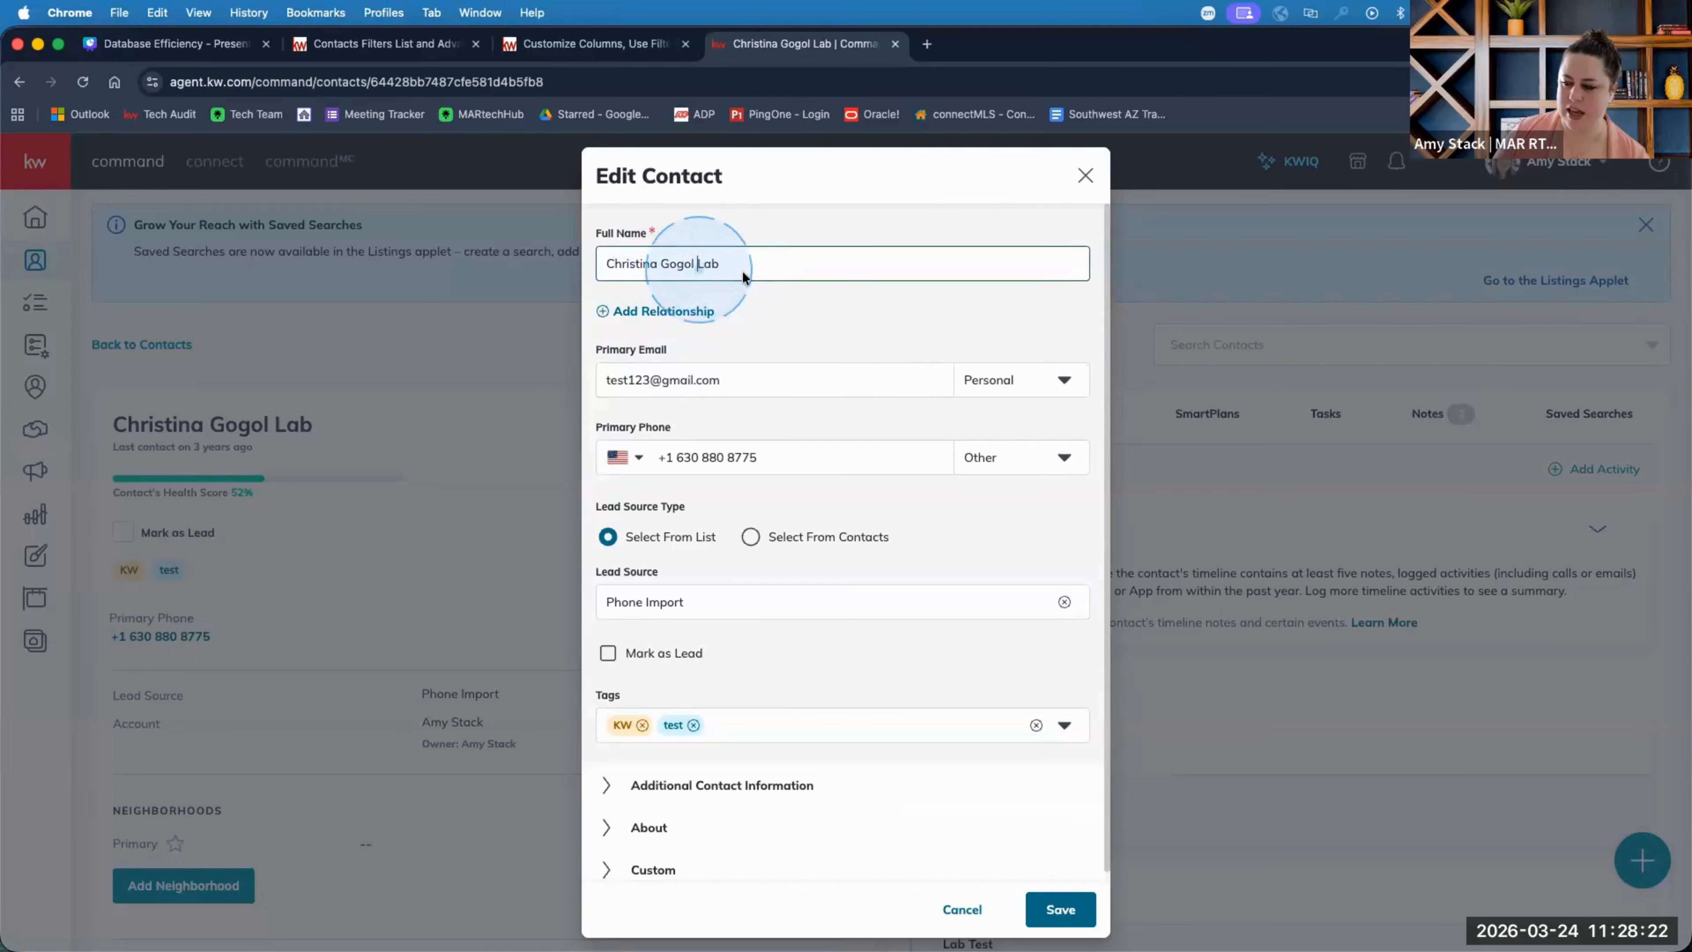
left_click_drag(699, 268, 744, 275)
left_click(800, 373)
left_click(1083, 912)
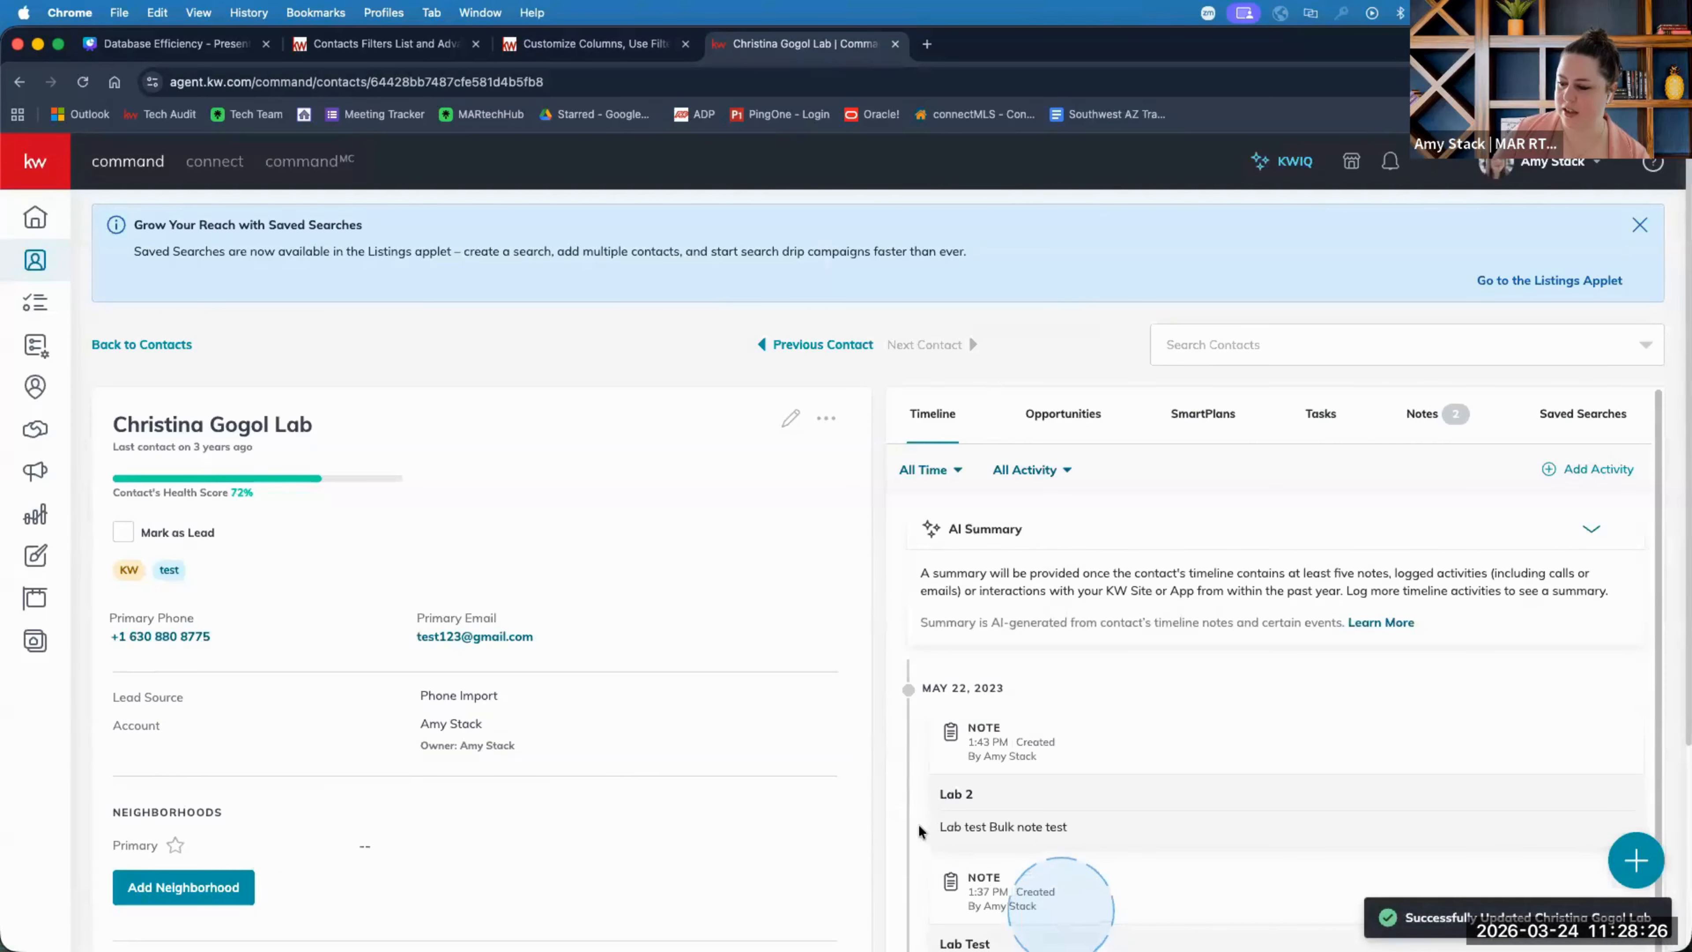
left_click(858, 776)
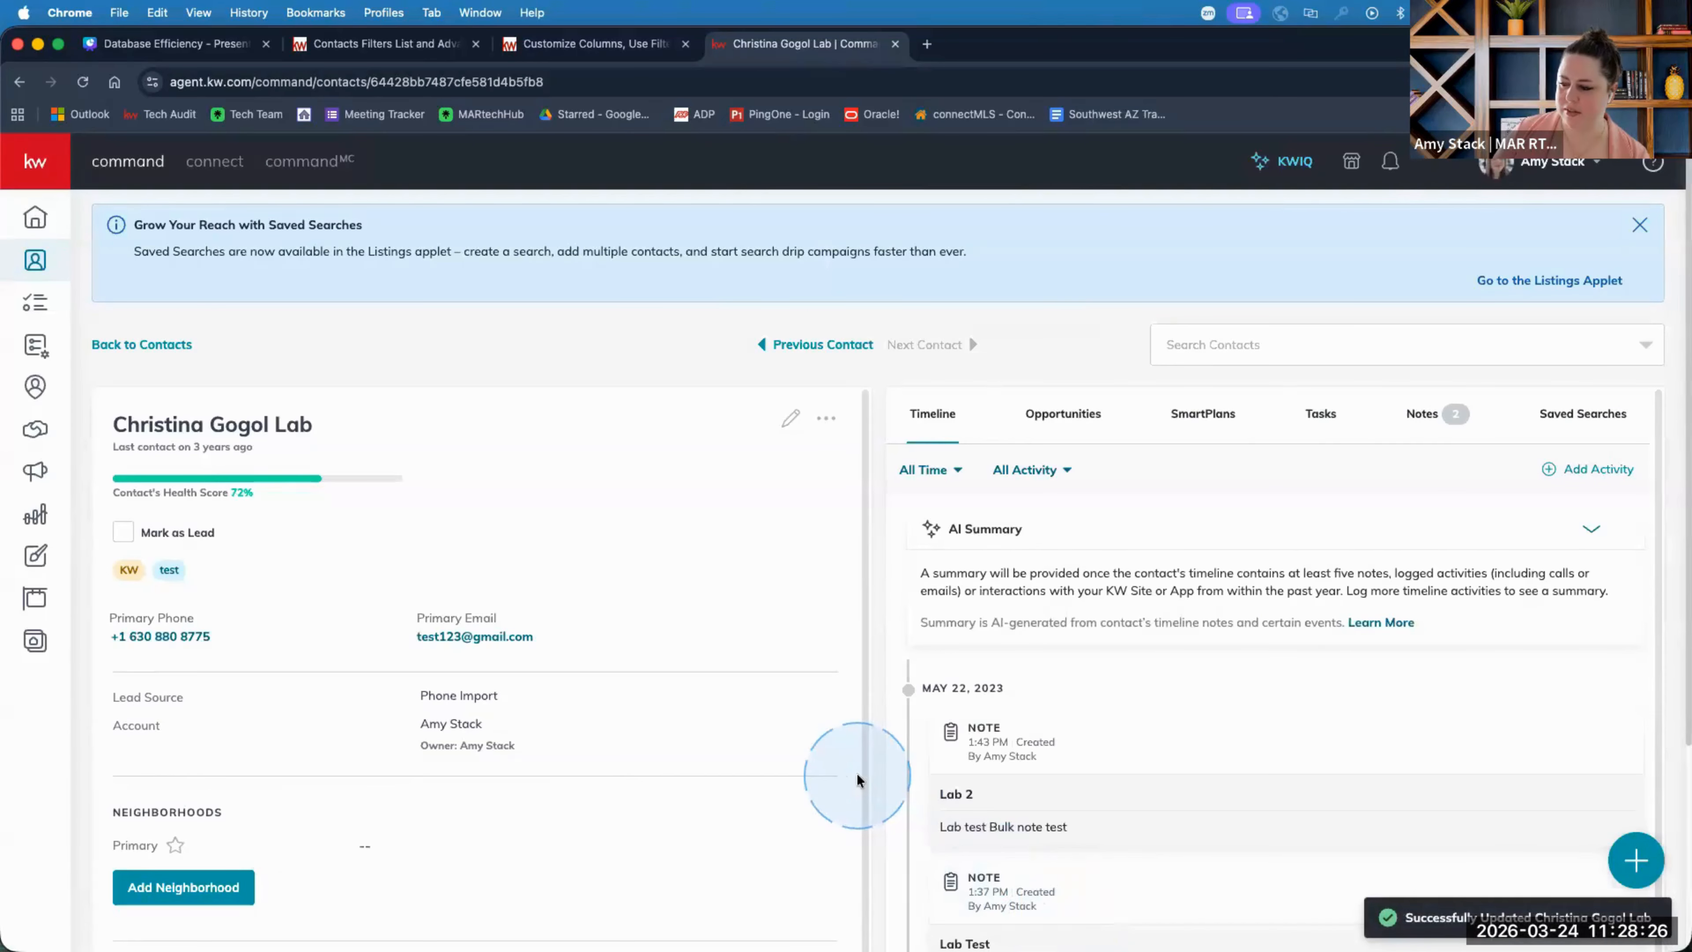
left_click(184, 341)
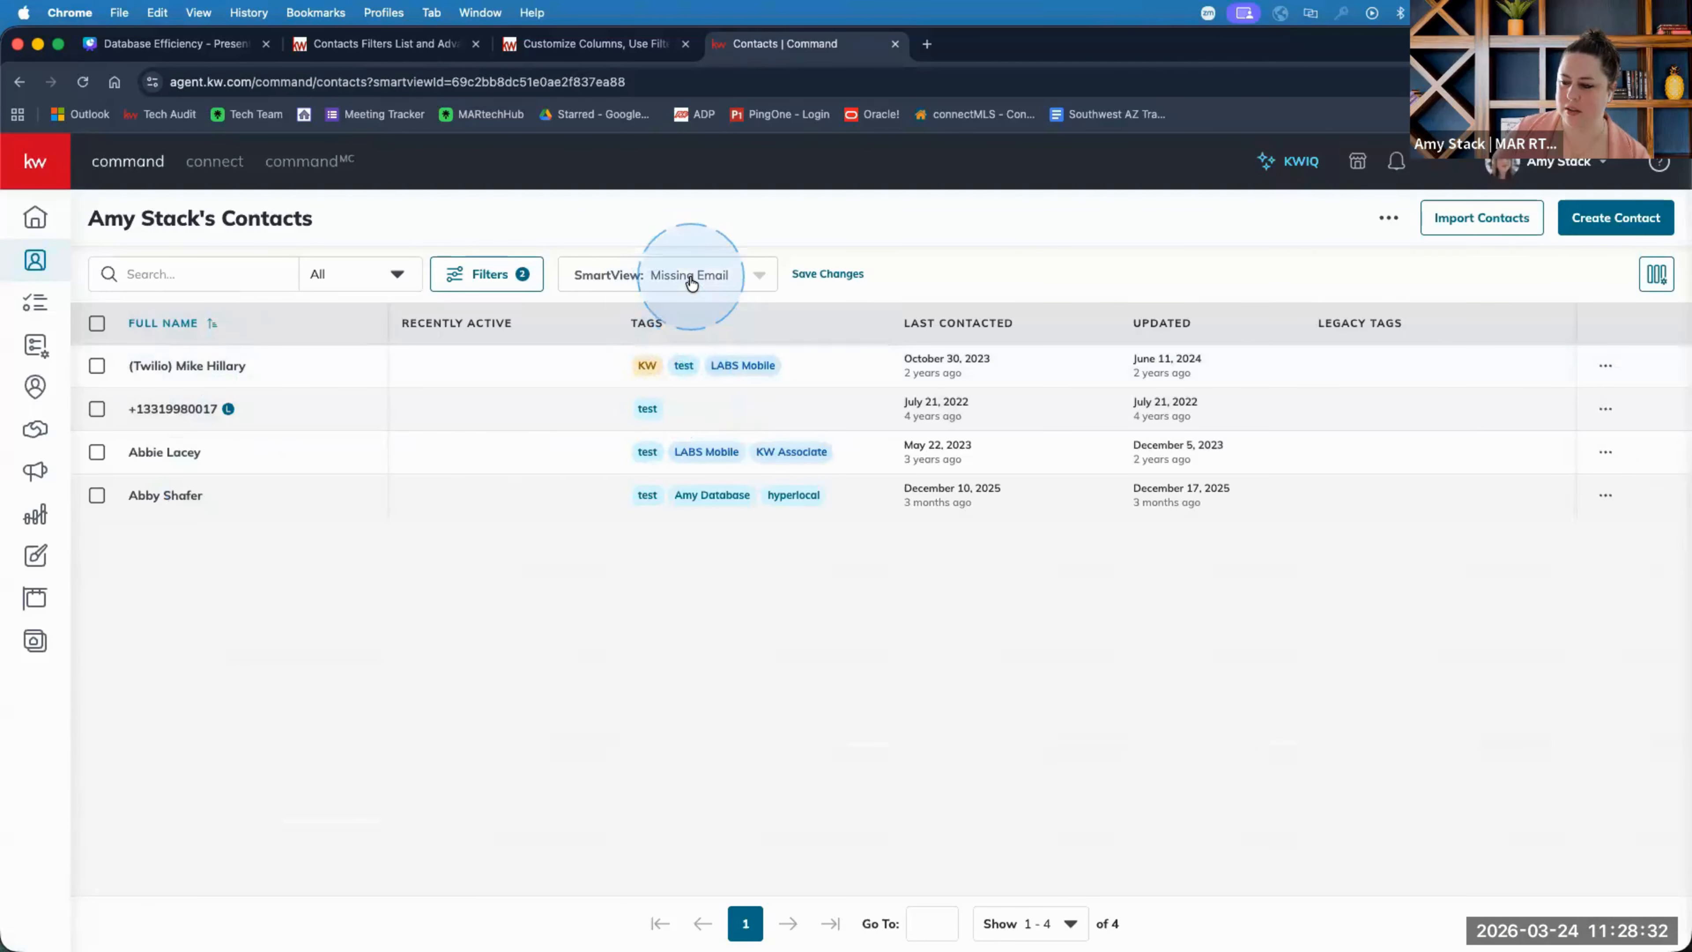
Remove the Tags rule, apply only 'Primary Email is empty', and search contacts for 'lab'.
left_click(493, 273)
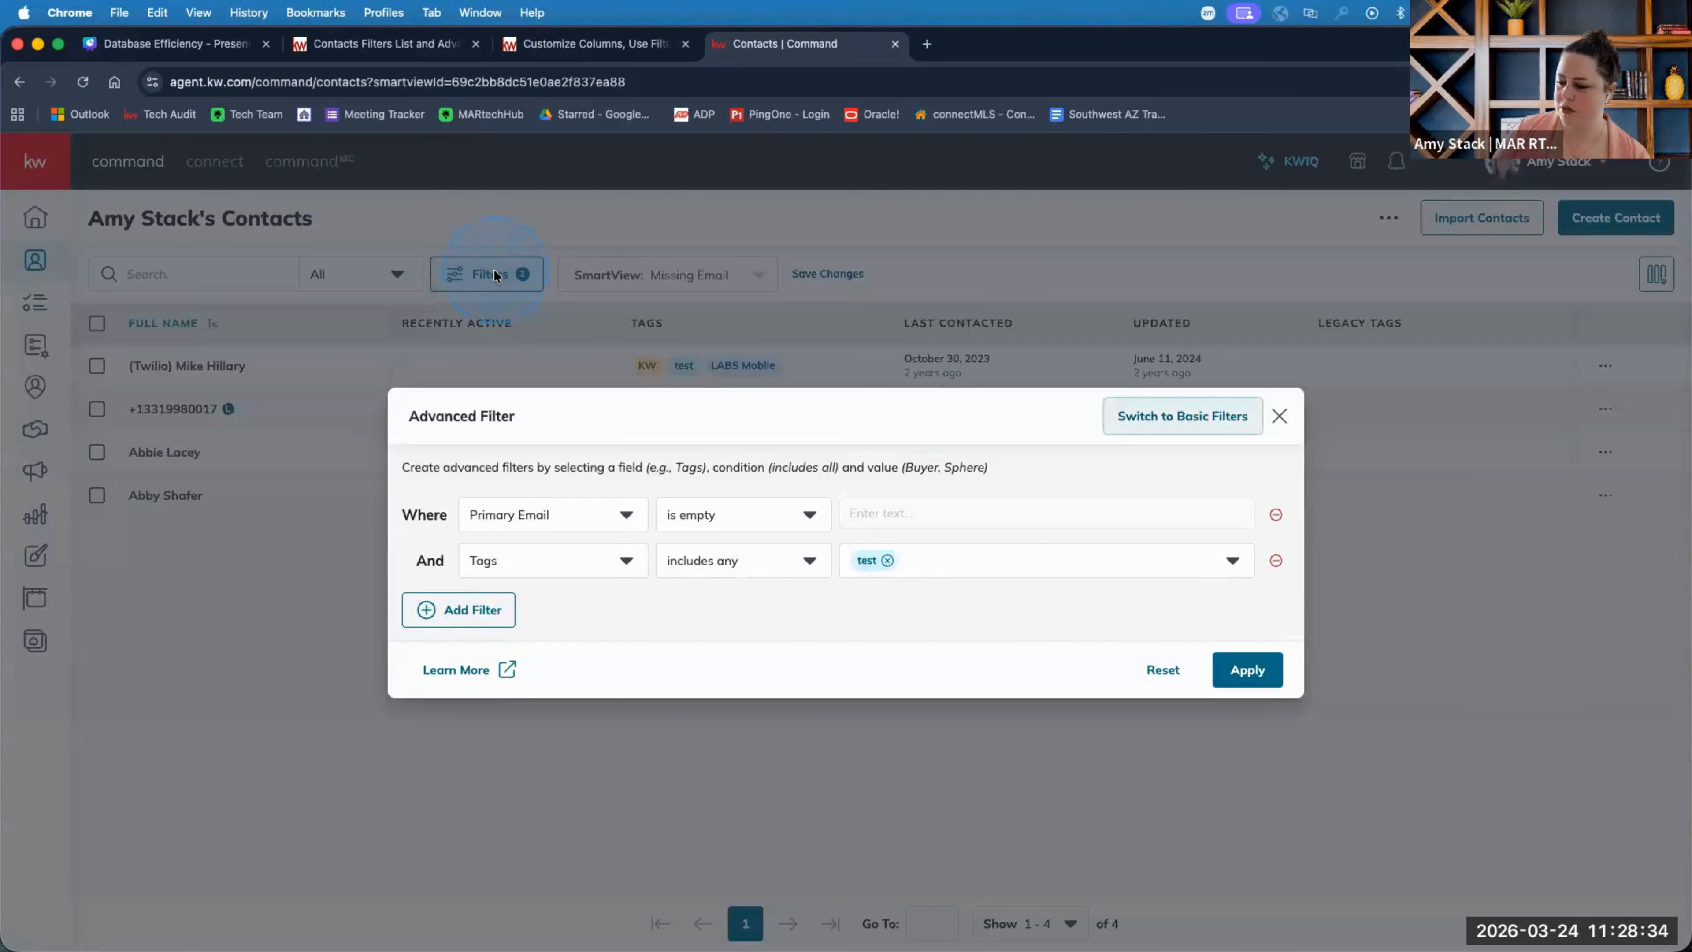
left_click(888, 562)
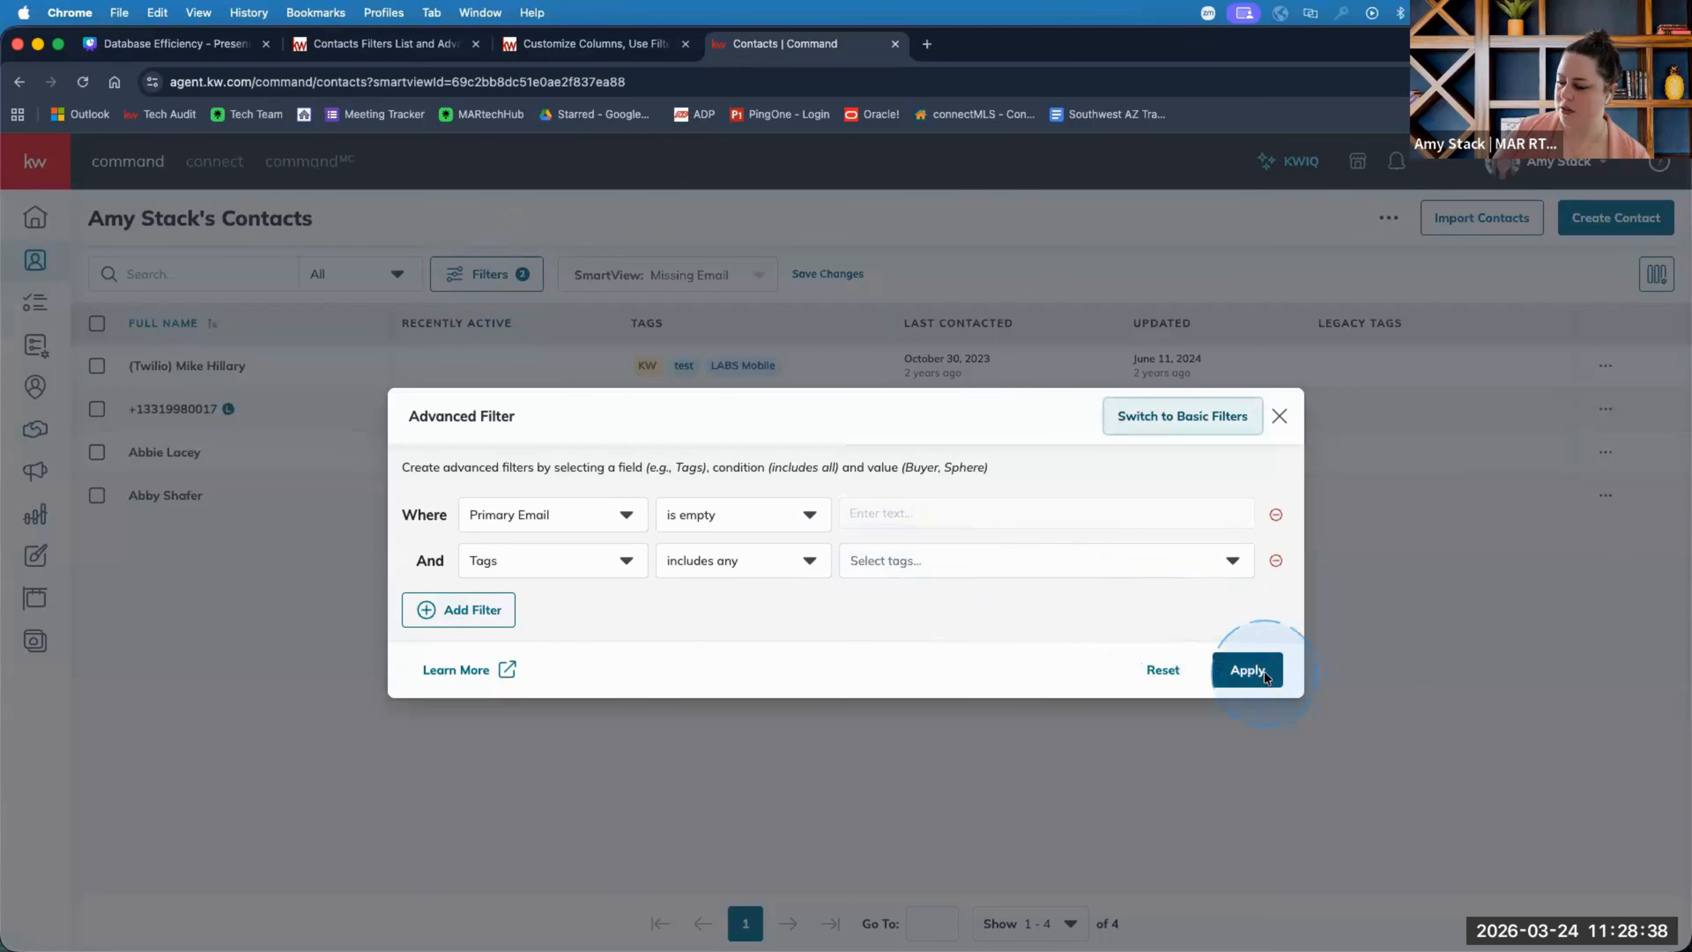
left_click(1252, 669)
left_click(1276, 586)
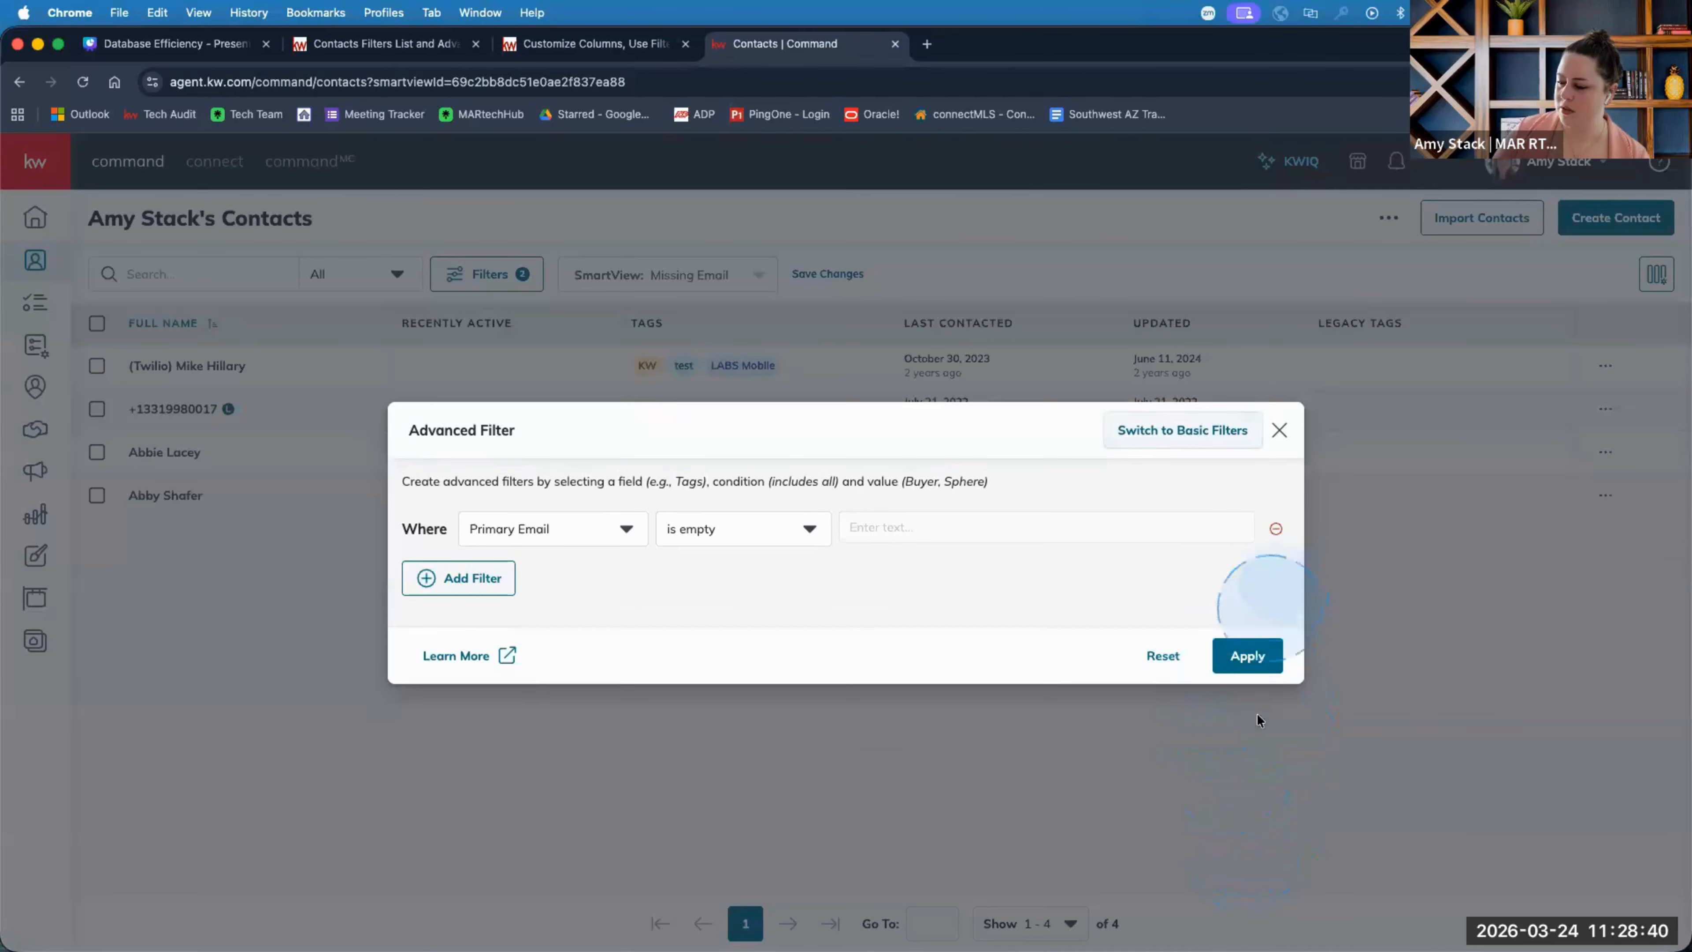
left_click(1251, 657)
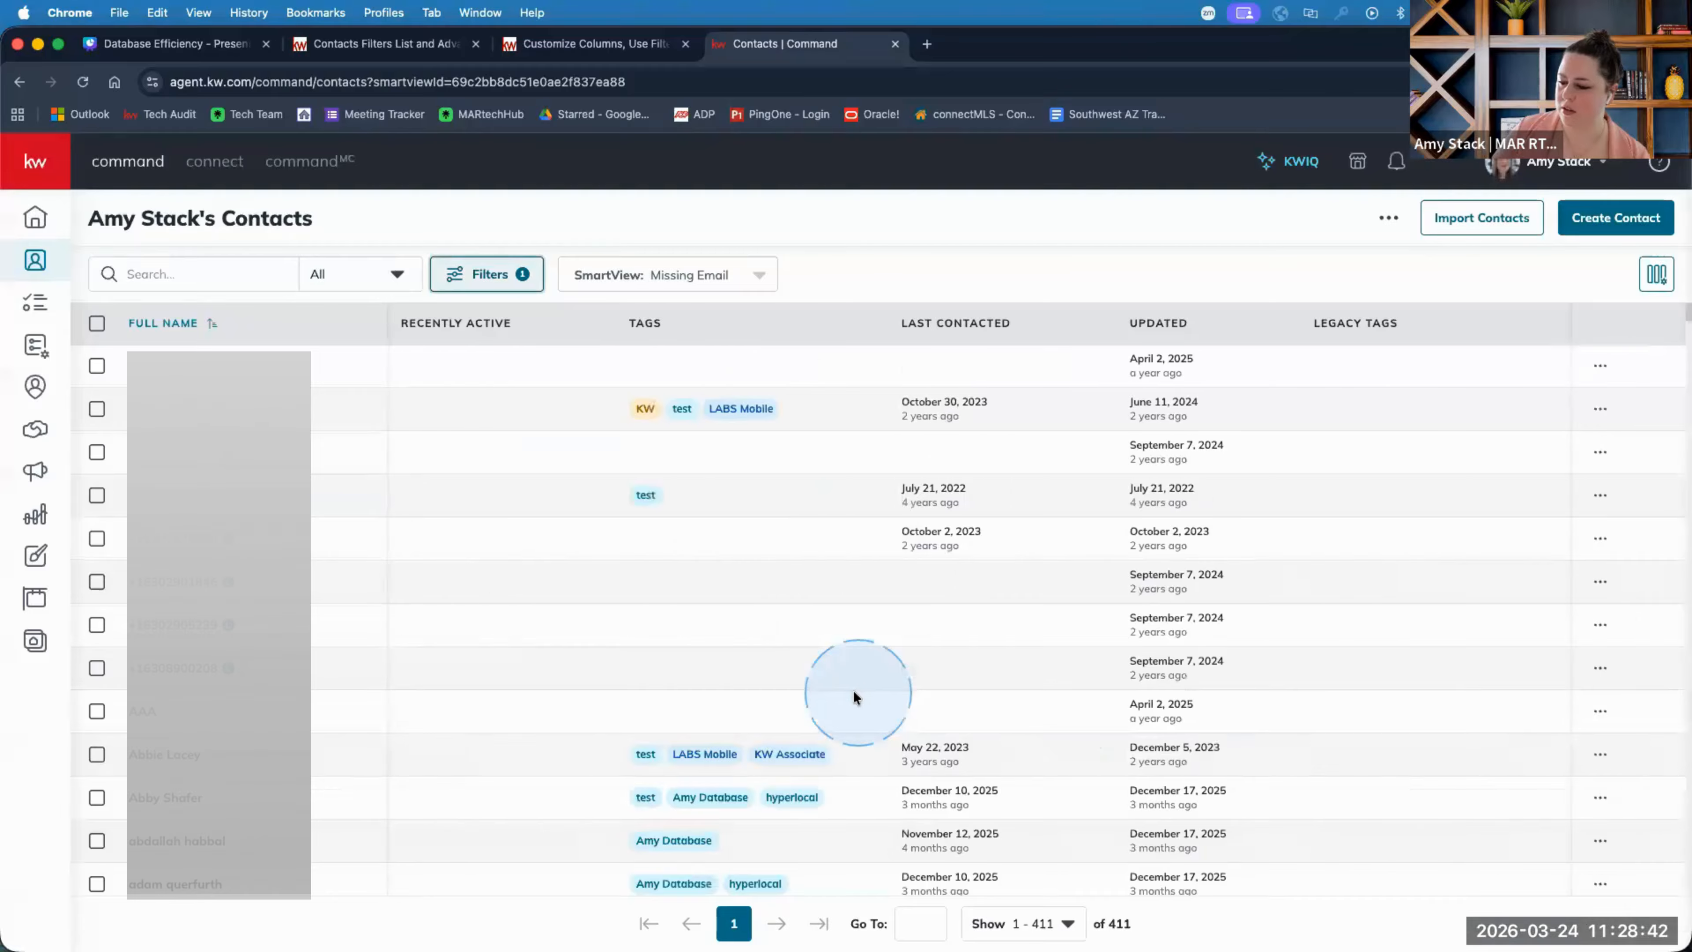
left_click(222, 265)
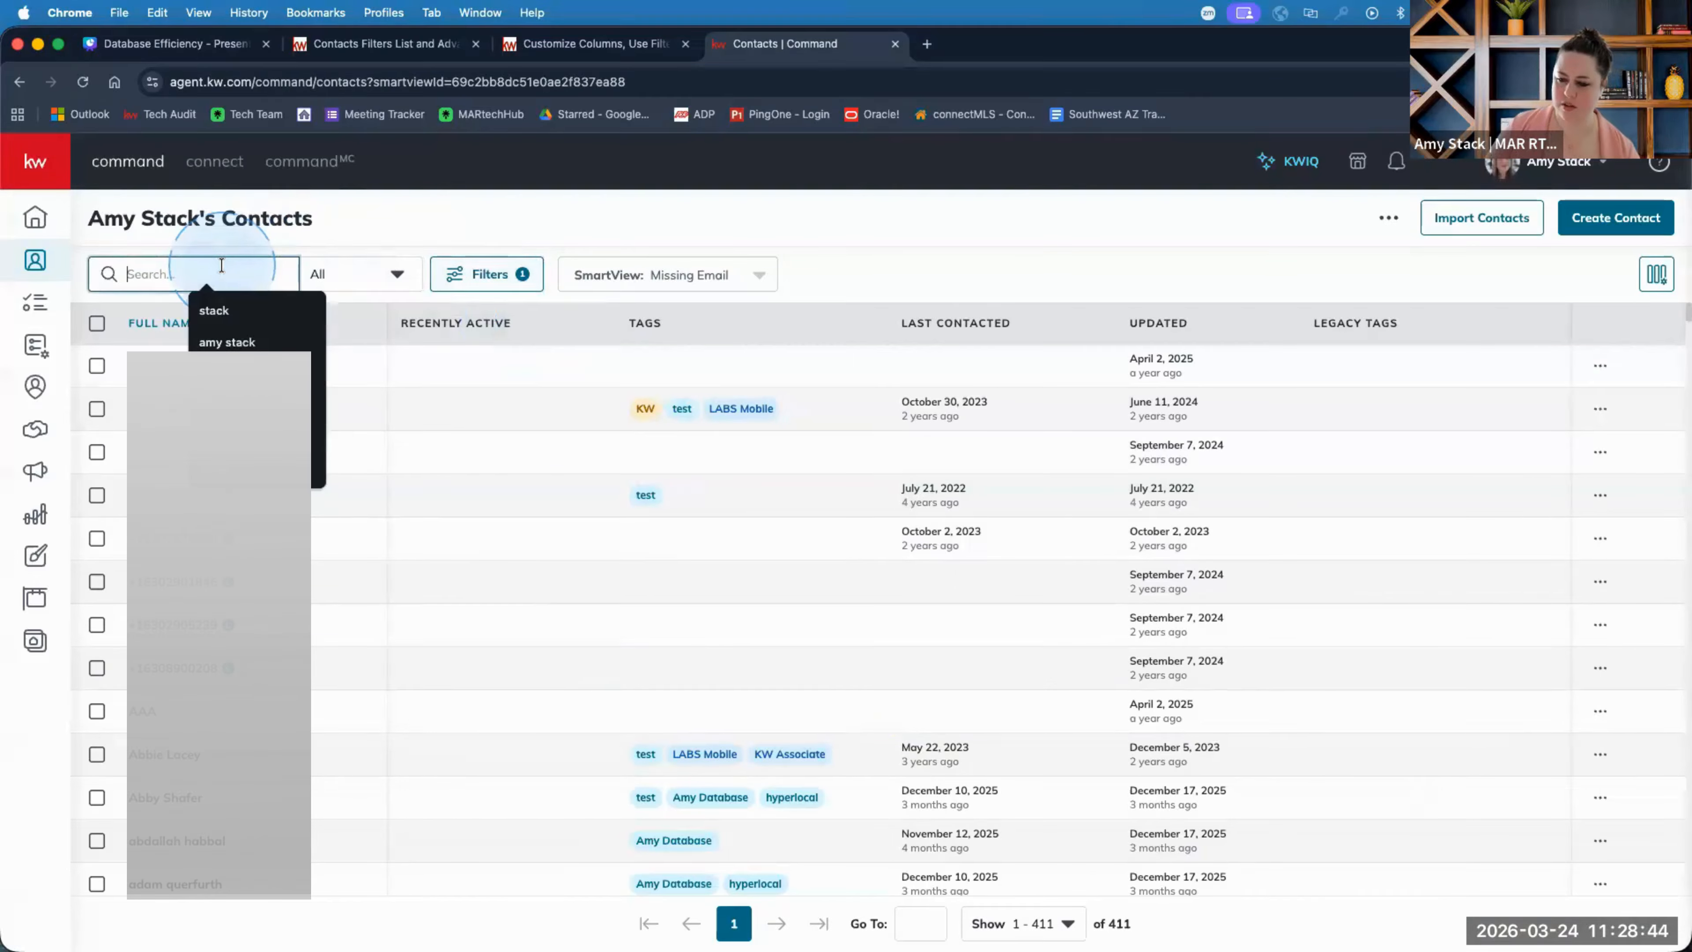
type("lab")
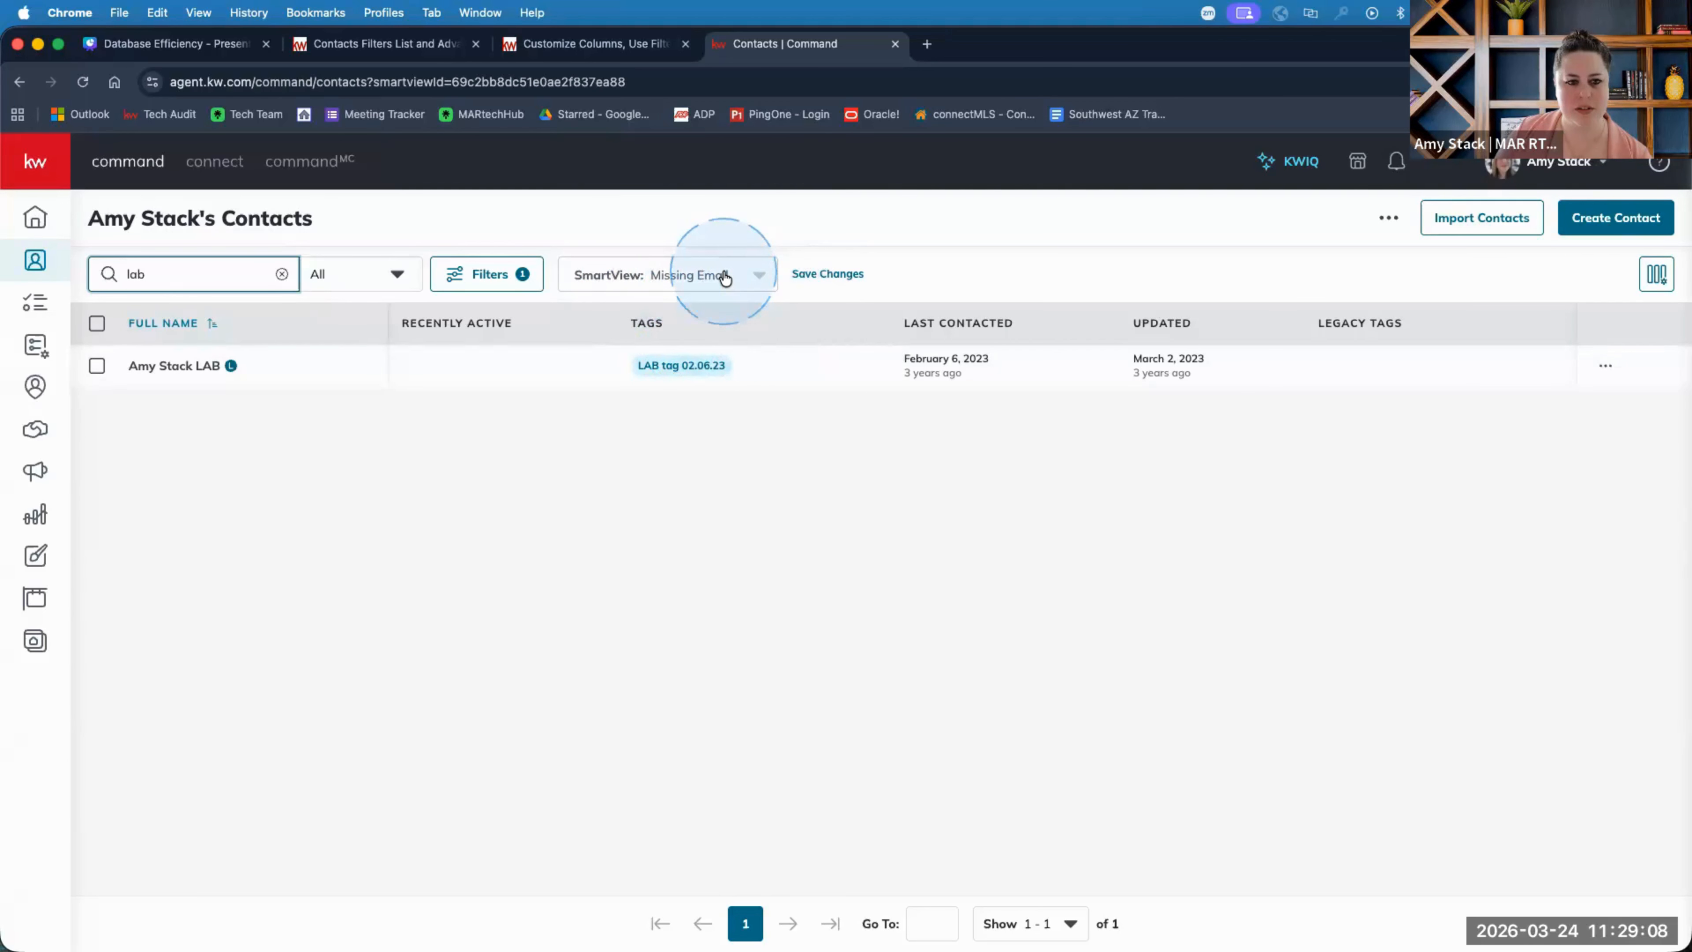
Switch to the Demo SmartView, then back to the Missing Email SmartView.
left_click(662, 275)
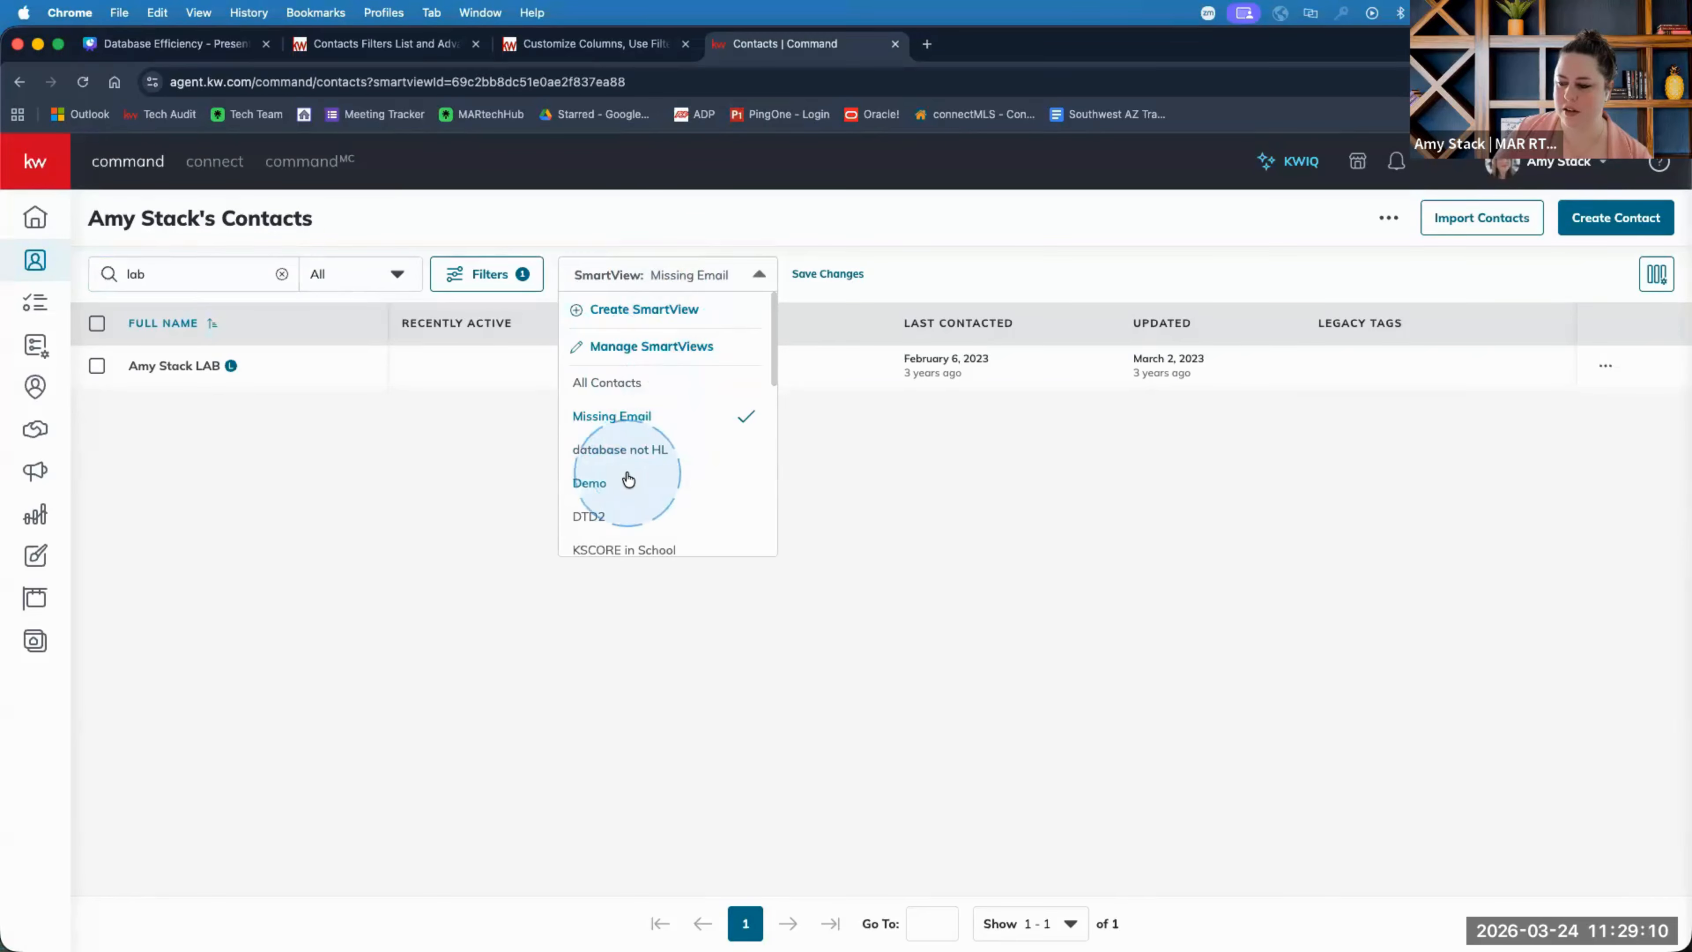
left_click(589, 483)
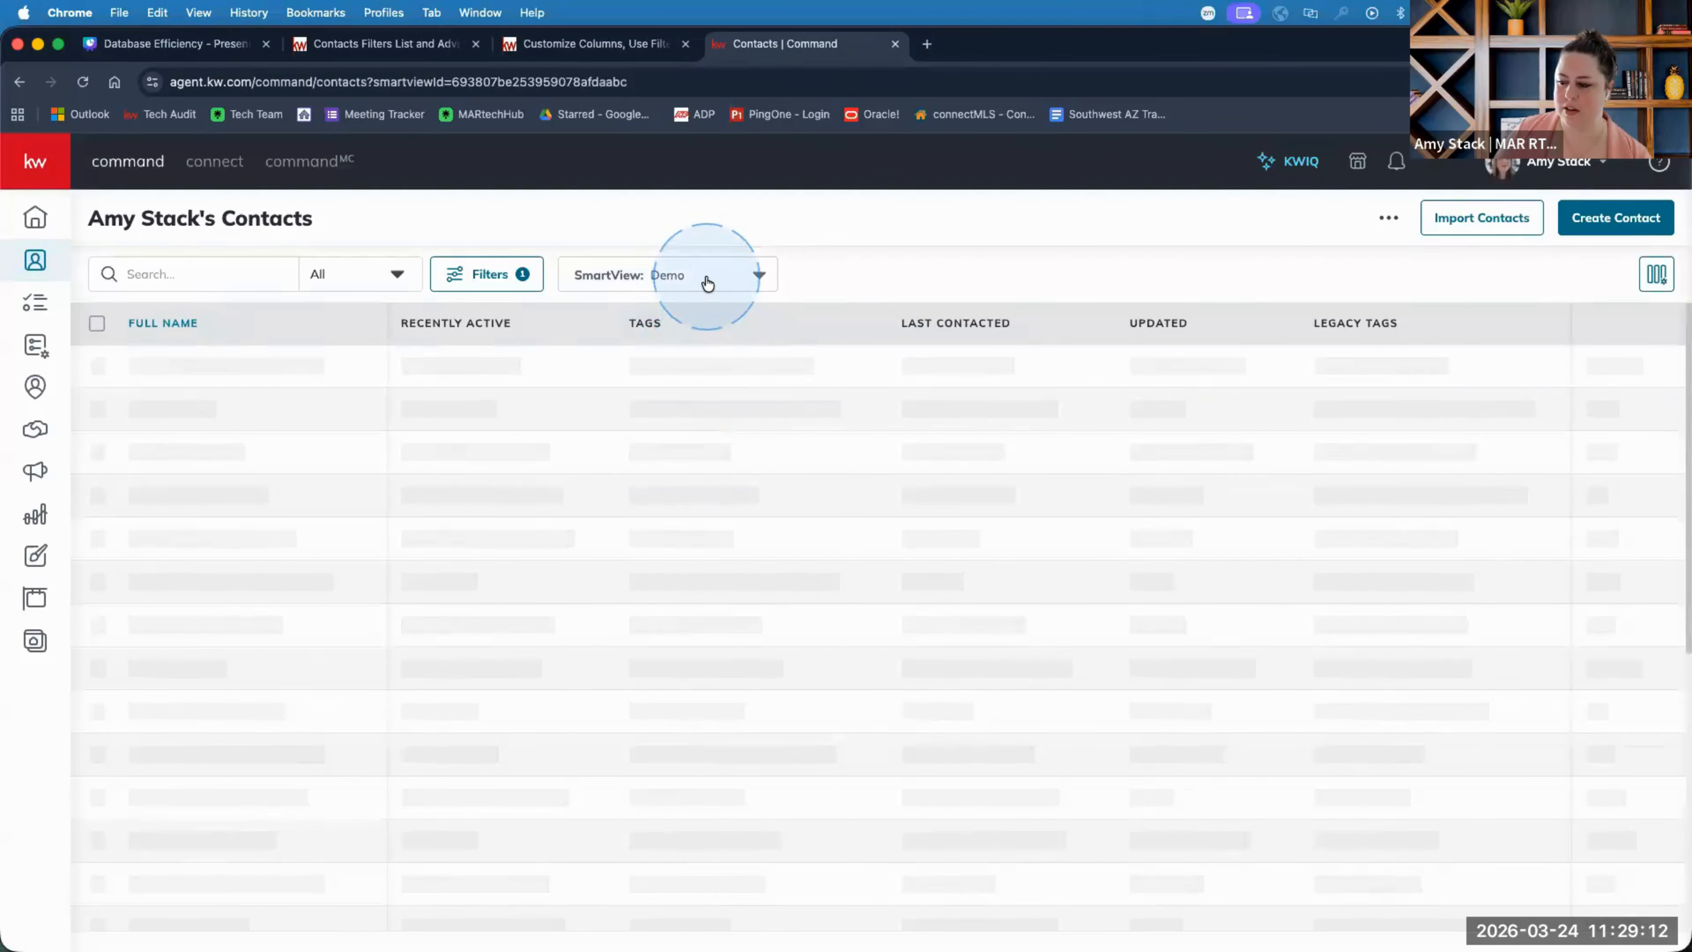
left_click(707, 284)
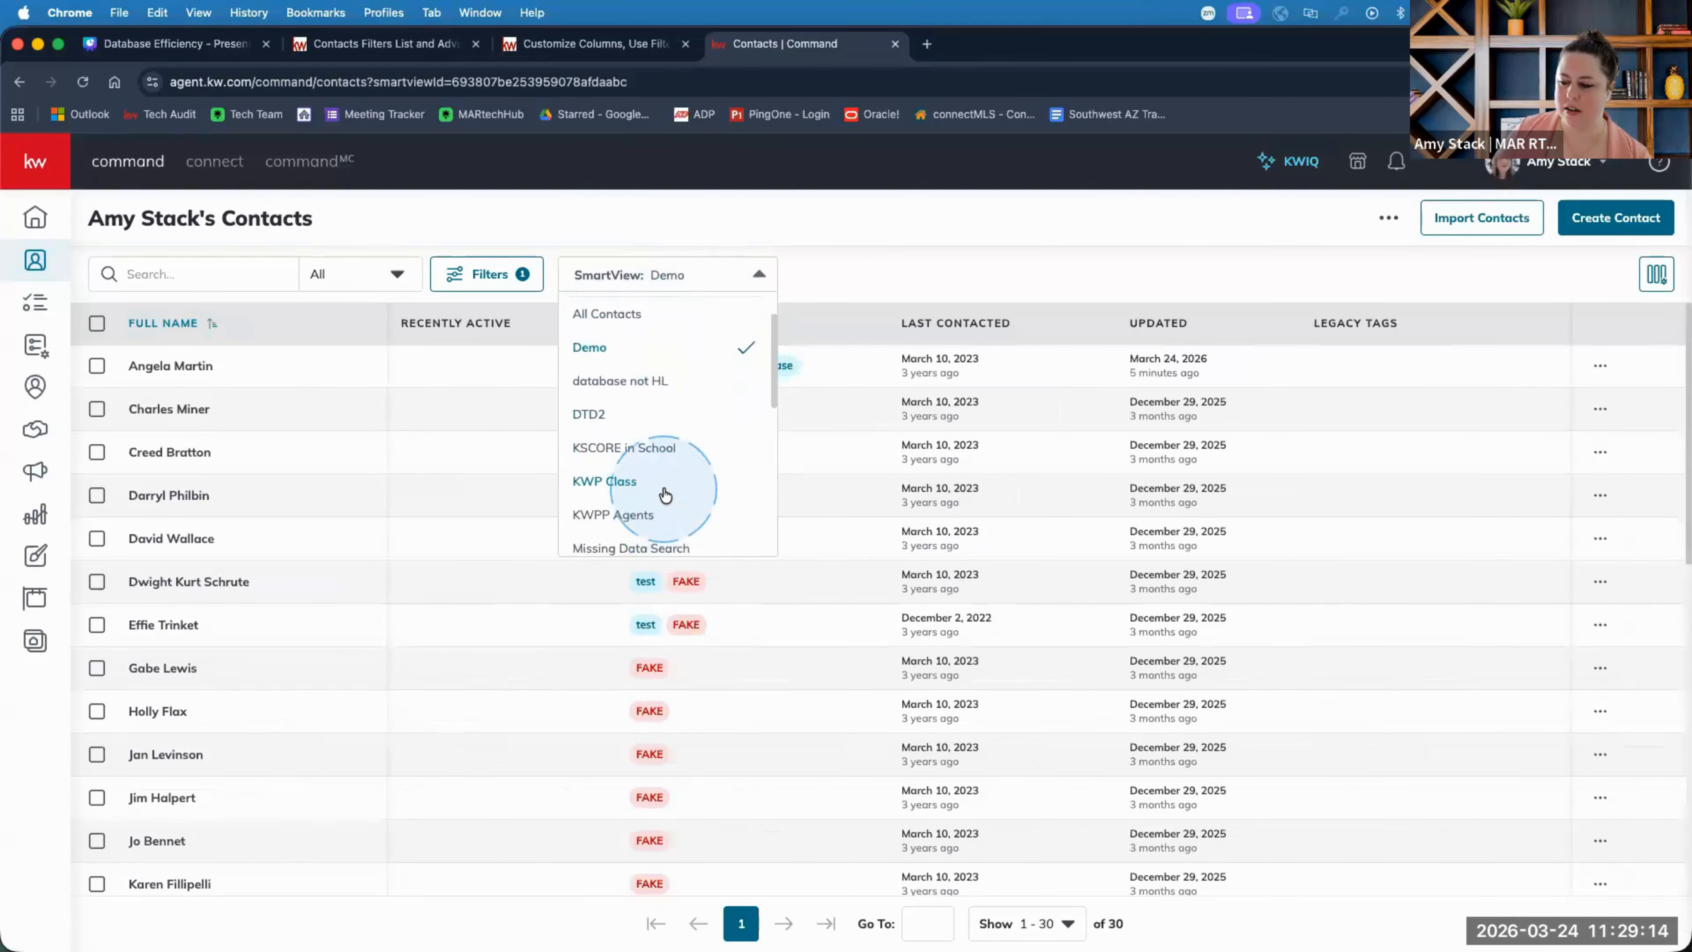
scroll(665, 494, "down", 3)
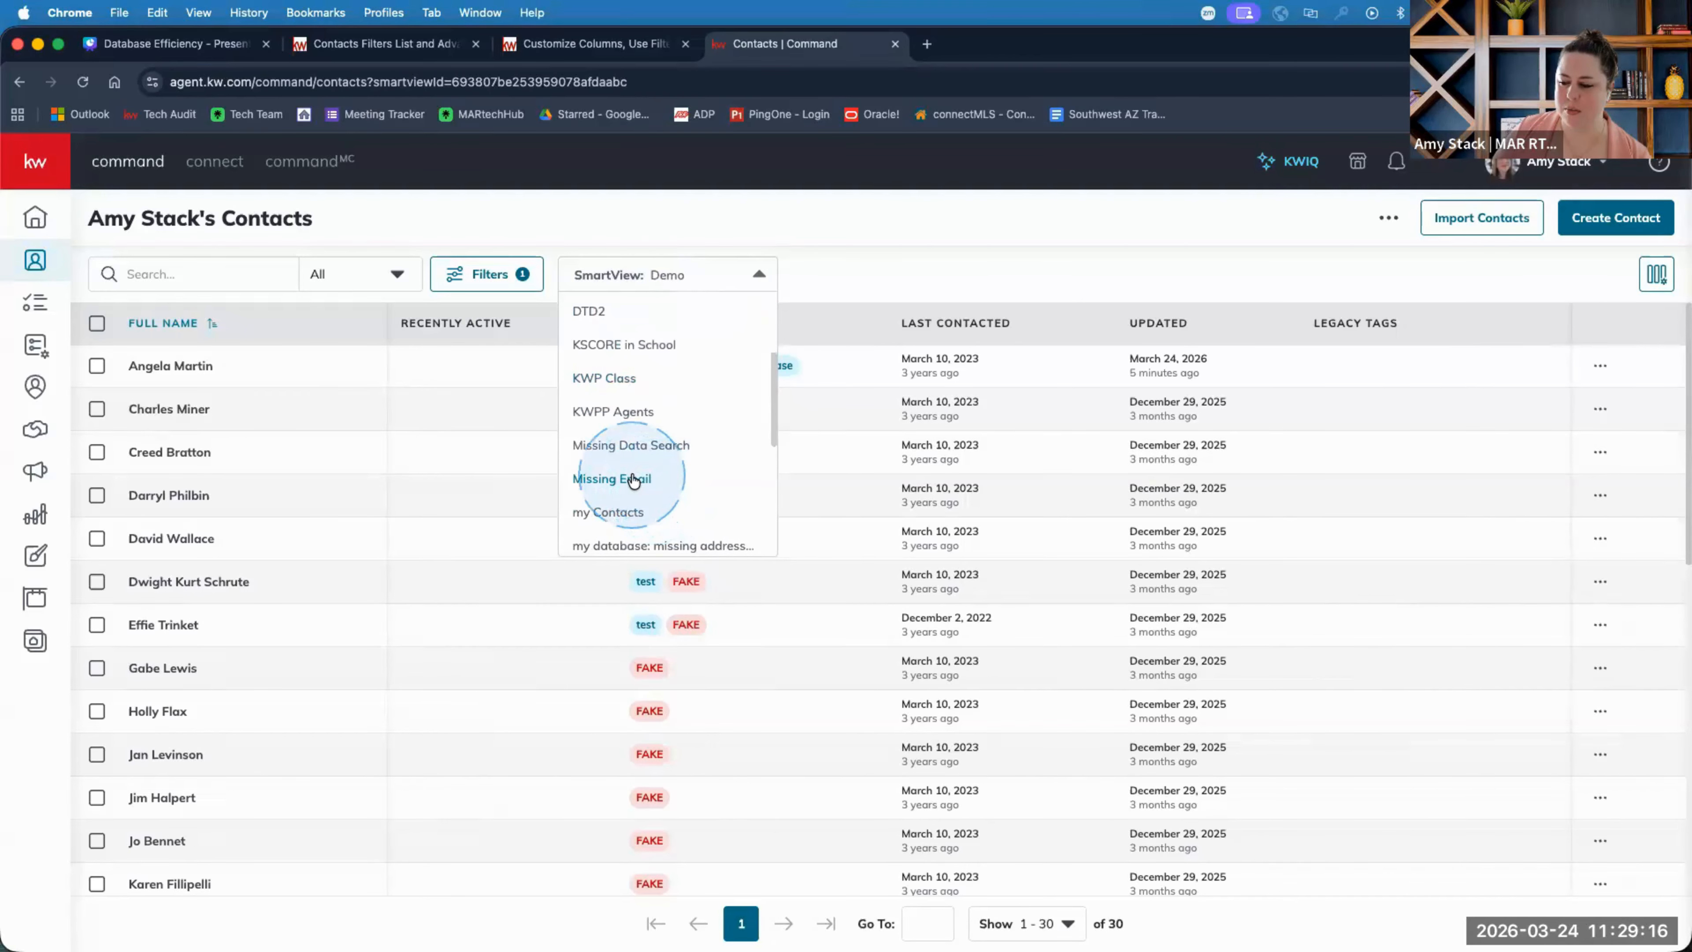
left_click(633, 478)
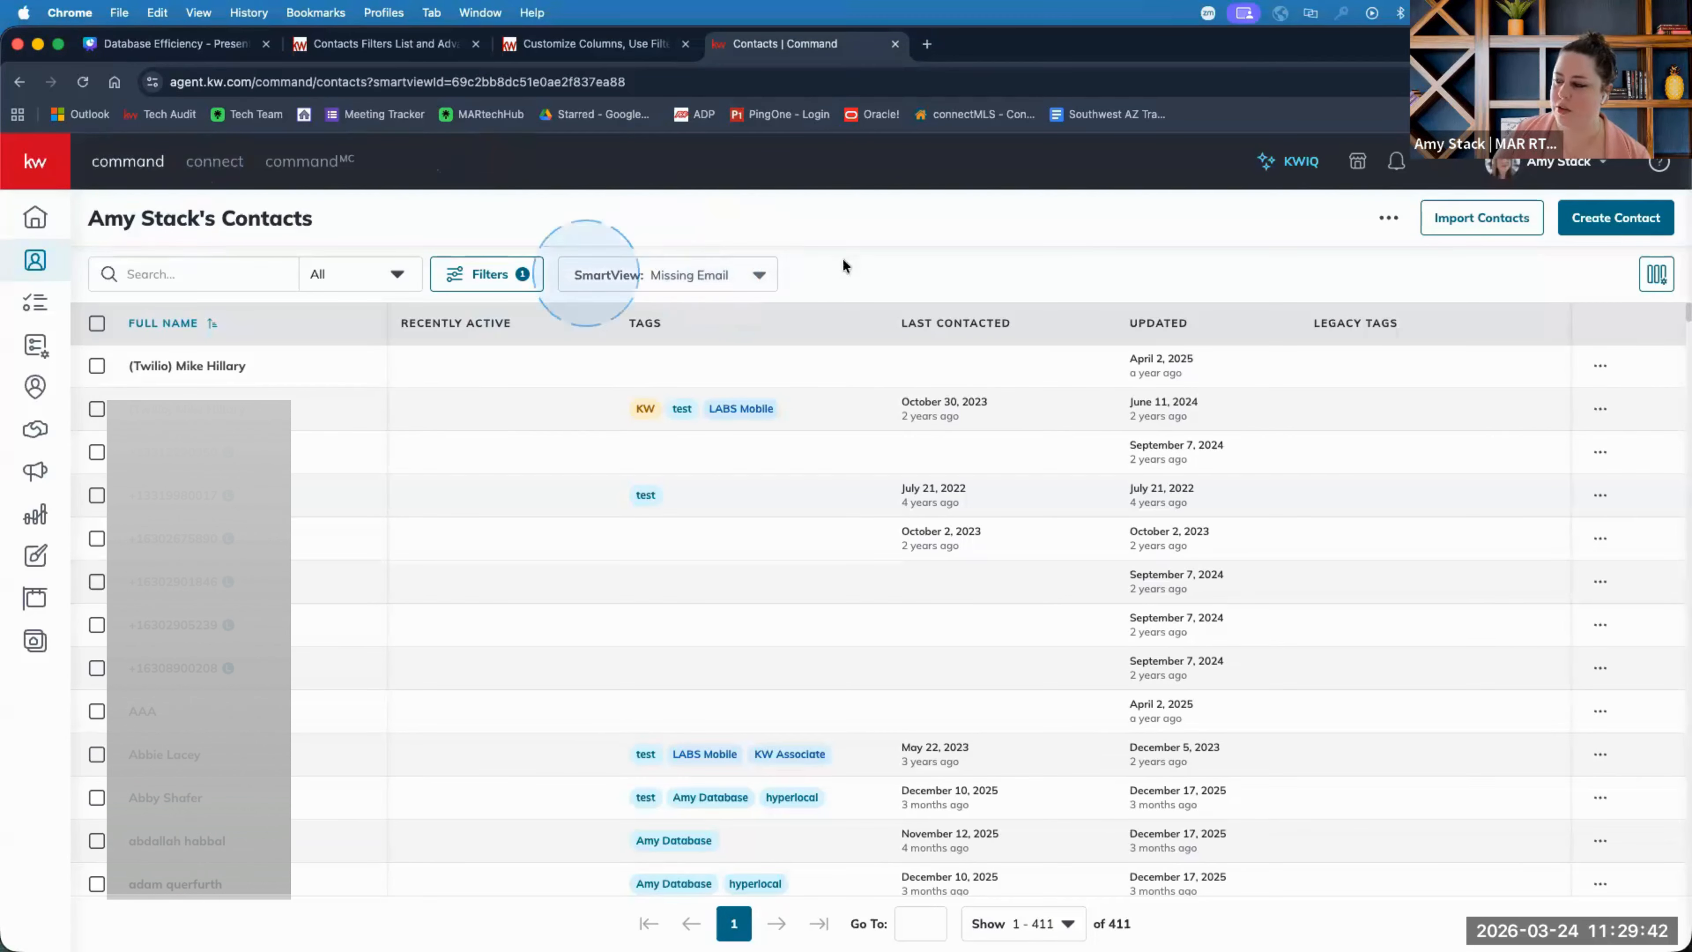
View the first contact and the next one, then return to the contacts list.
left_click(186, 365)
left_click(951, 347)
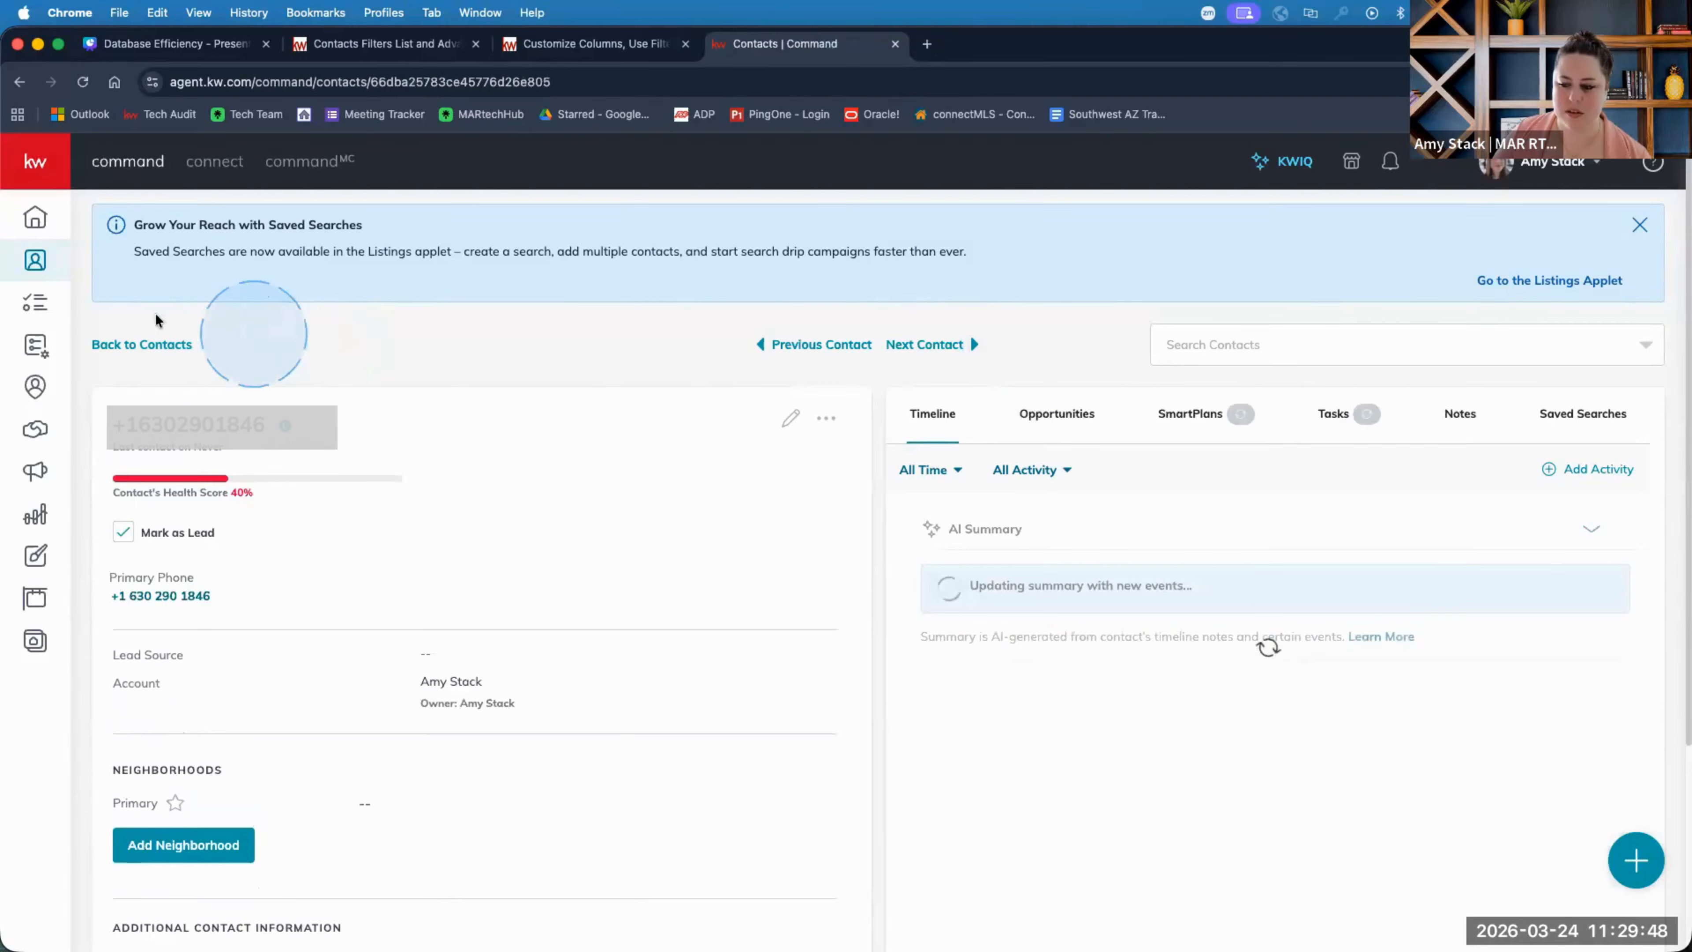
left_click(163, 344)
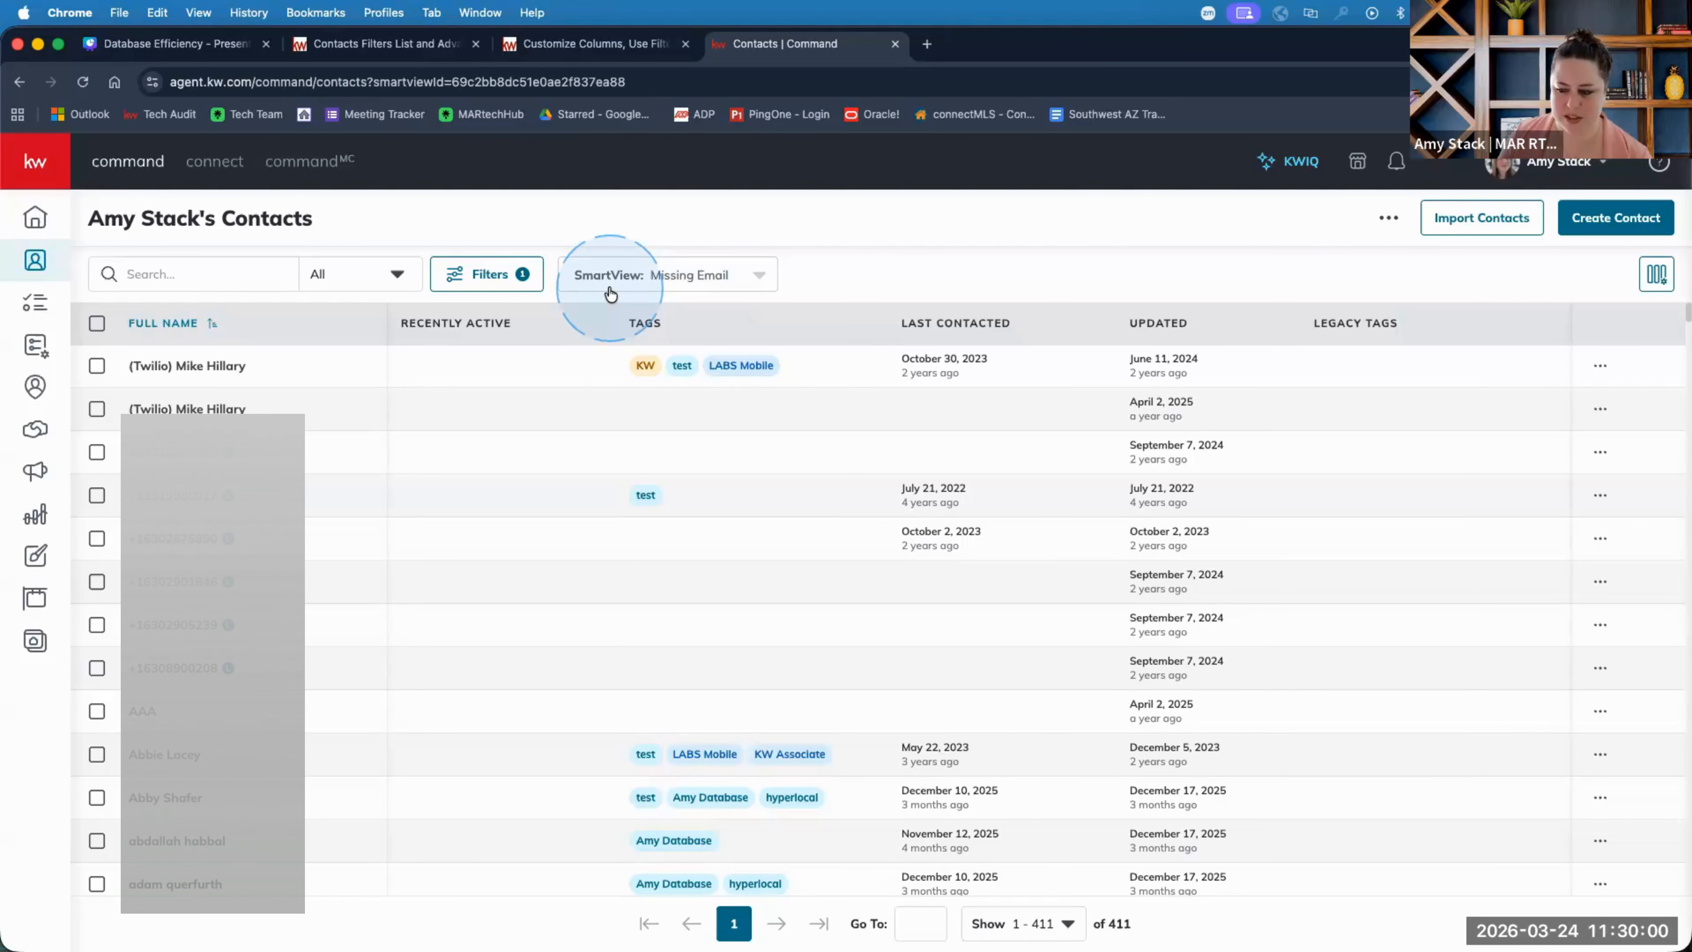
Switch to the All Contacts SmartView listing all 1,326 contacts.
scroll(1005, 627, "down", 15)
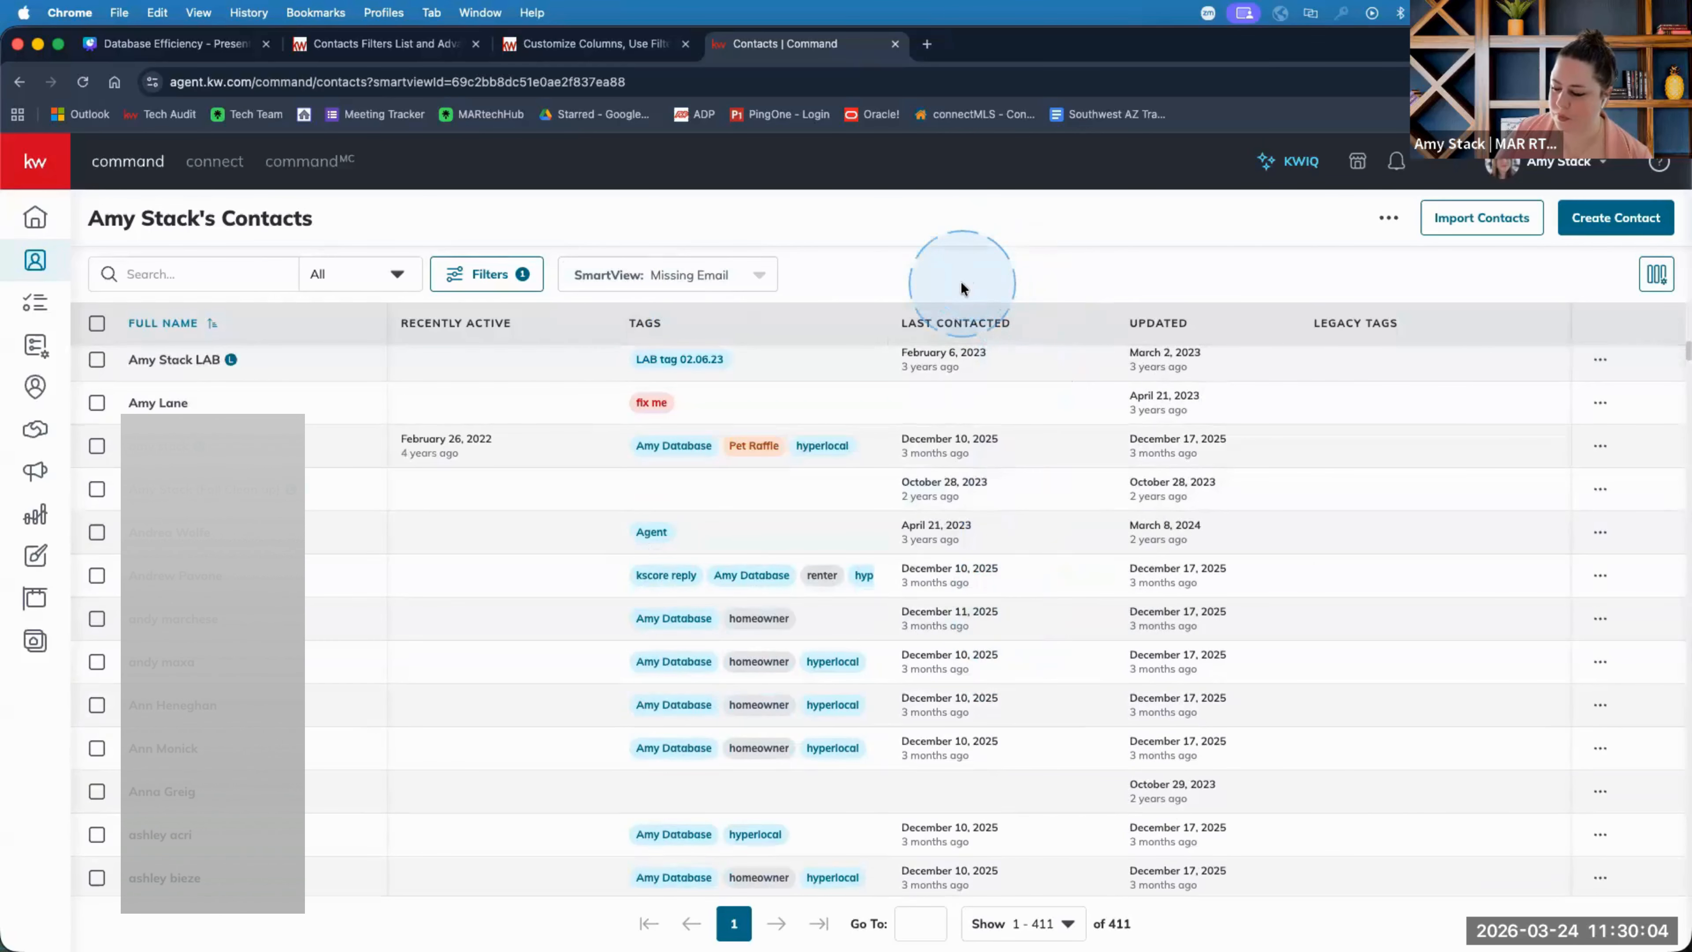
left_click(693, 279)
left_click(663, 382)
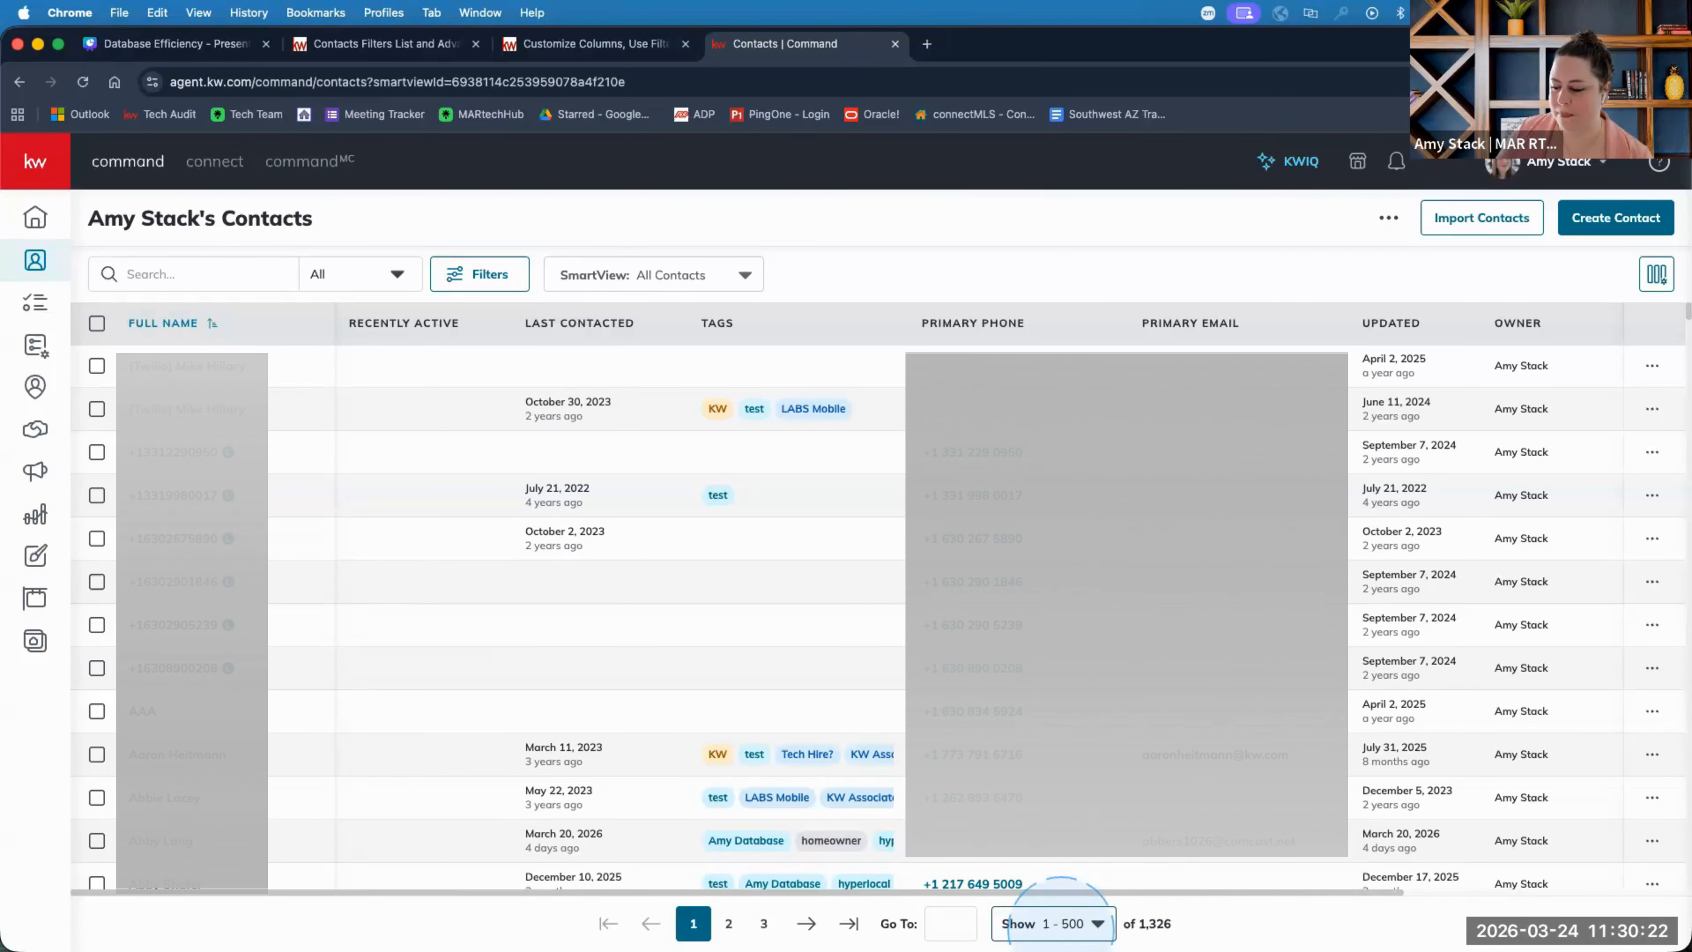
Show 10 contacts per page and step through pages 2, 3 and 4.
left_click(1060, 923)
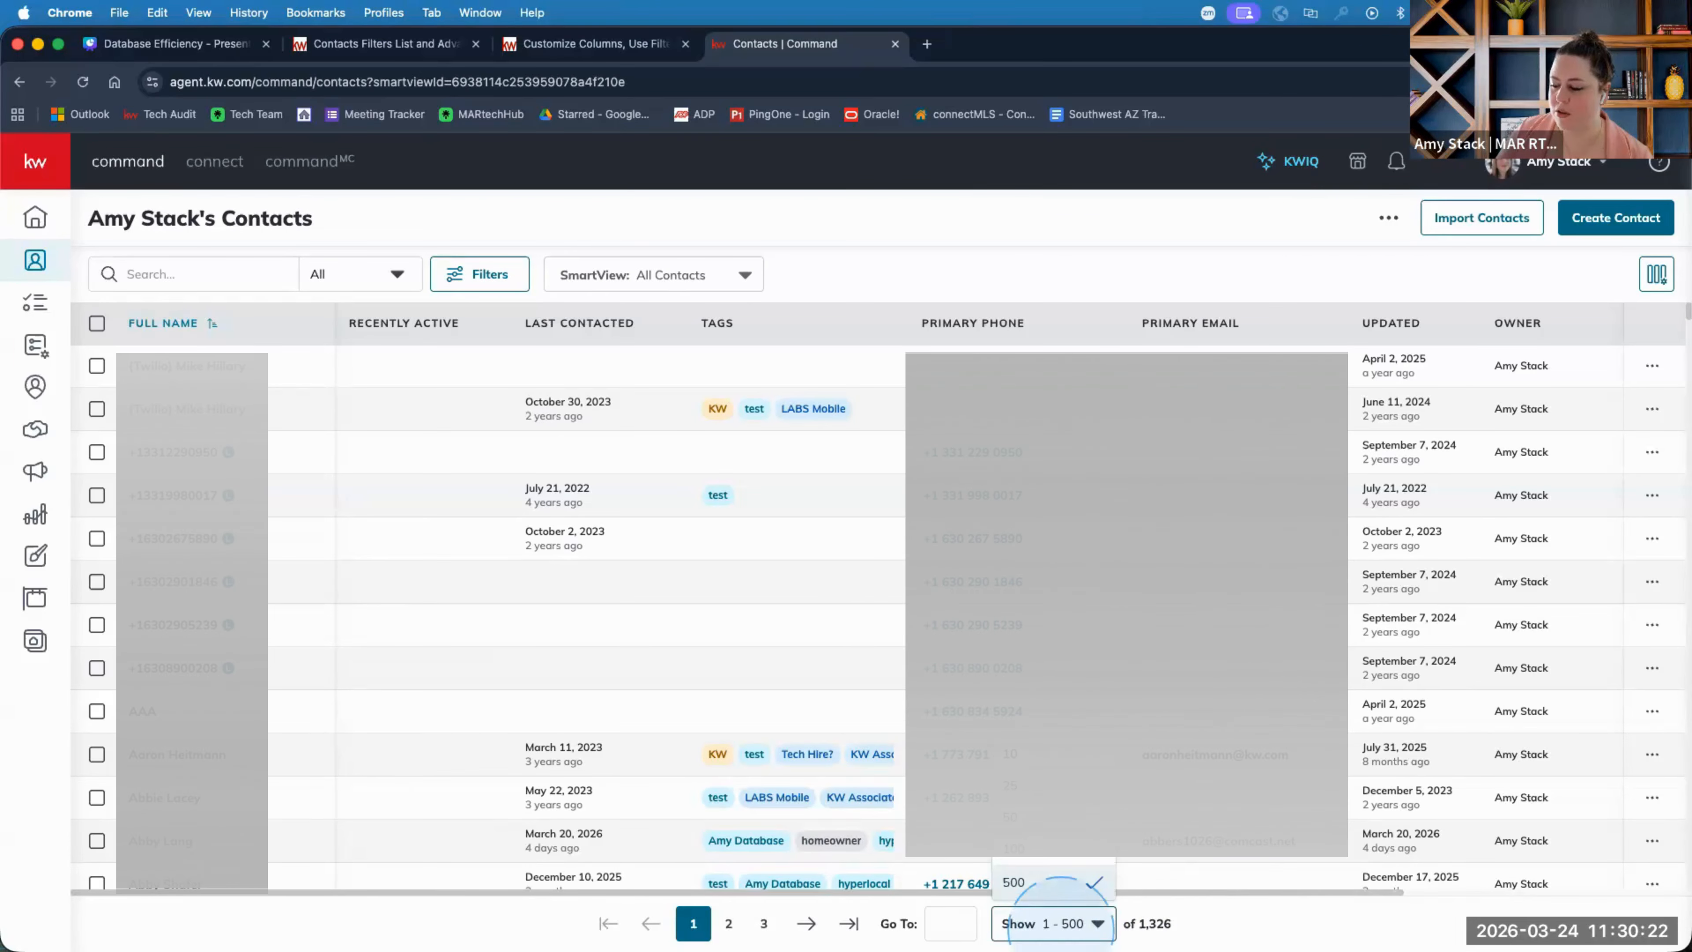
left_click(1039, 755)
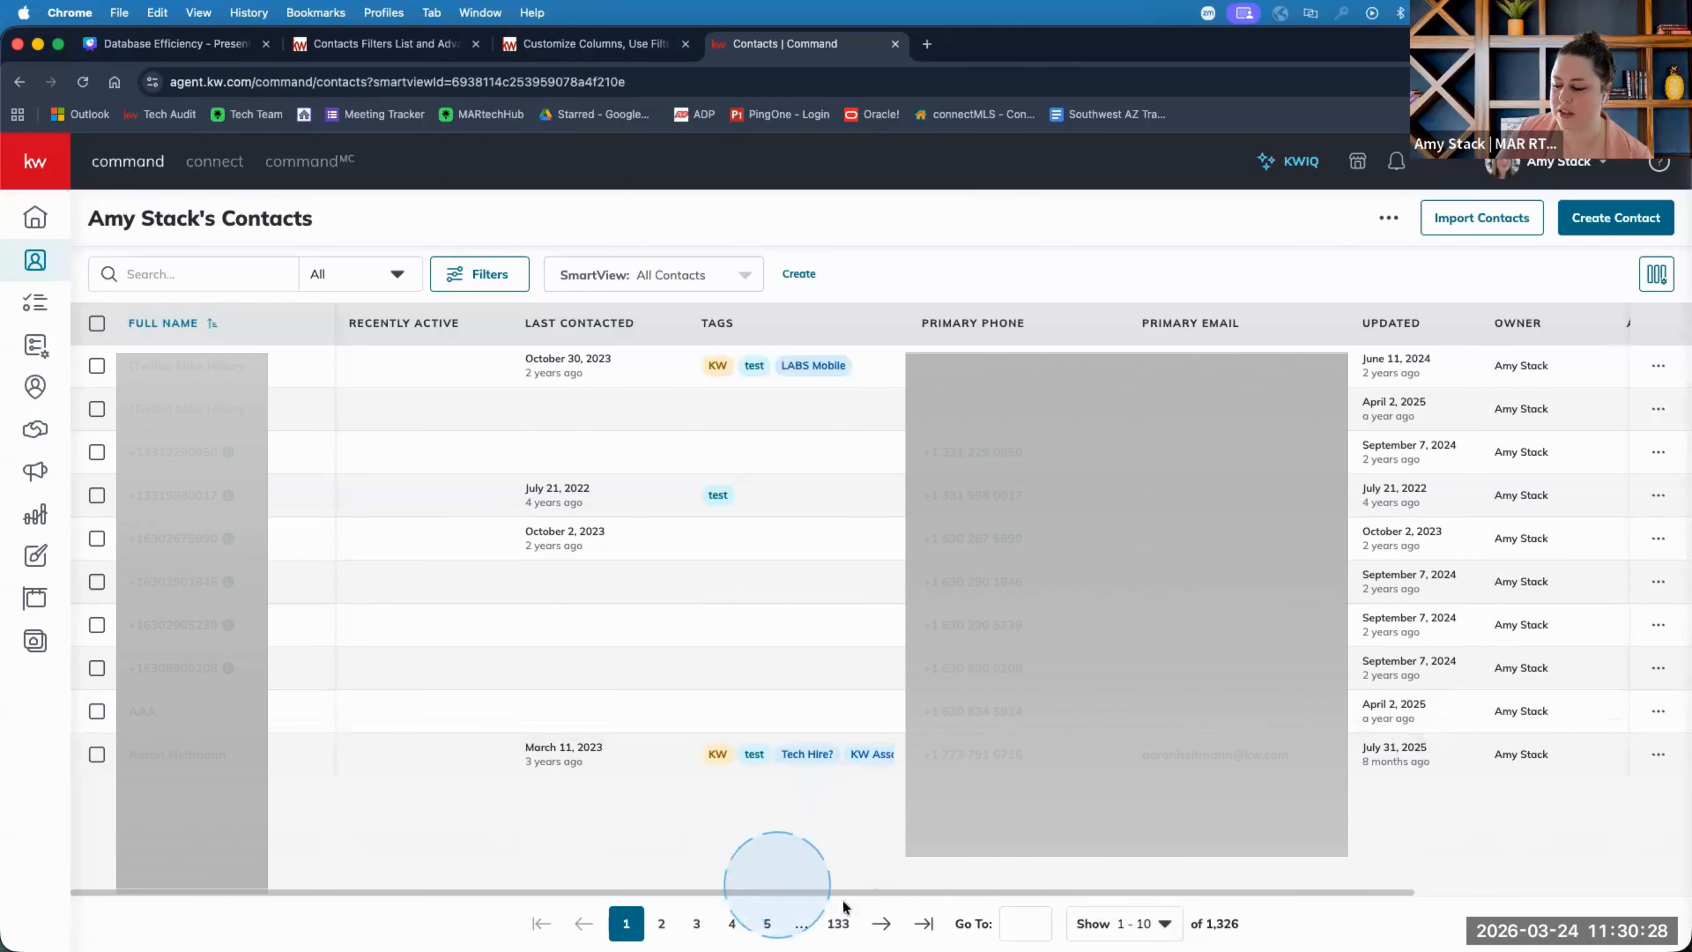
left_click(661, 923)
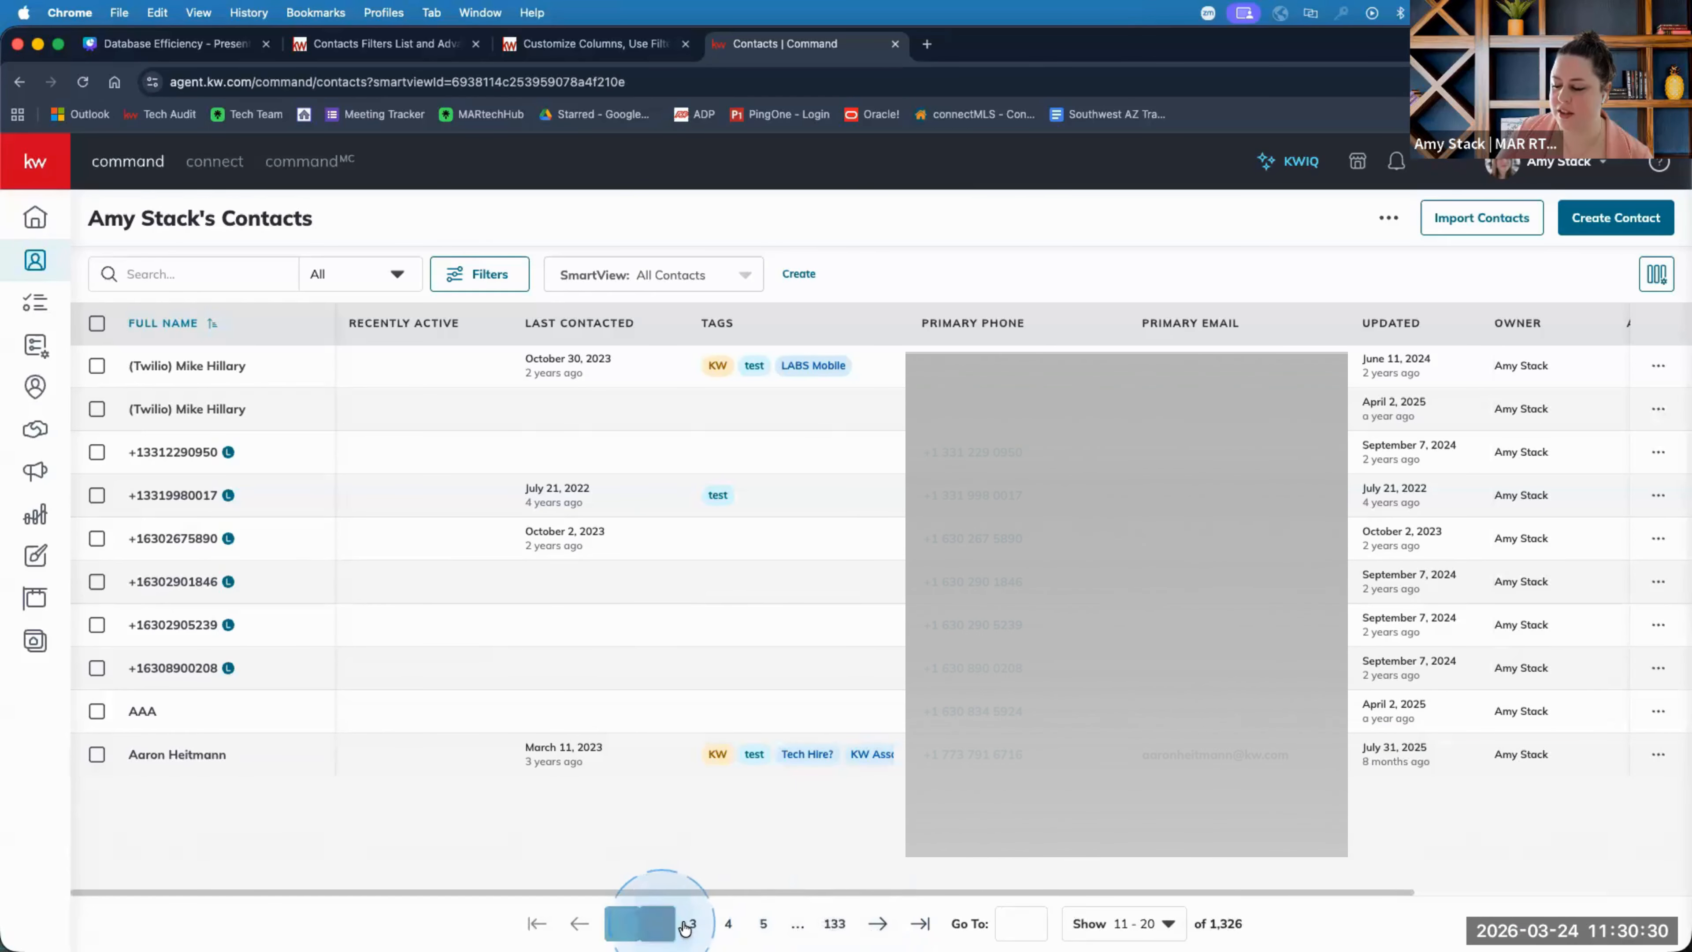
left_click(694, 925)
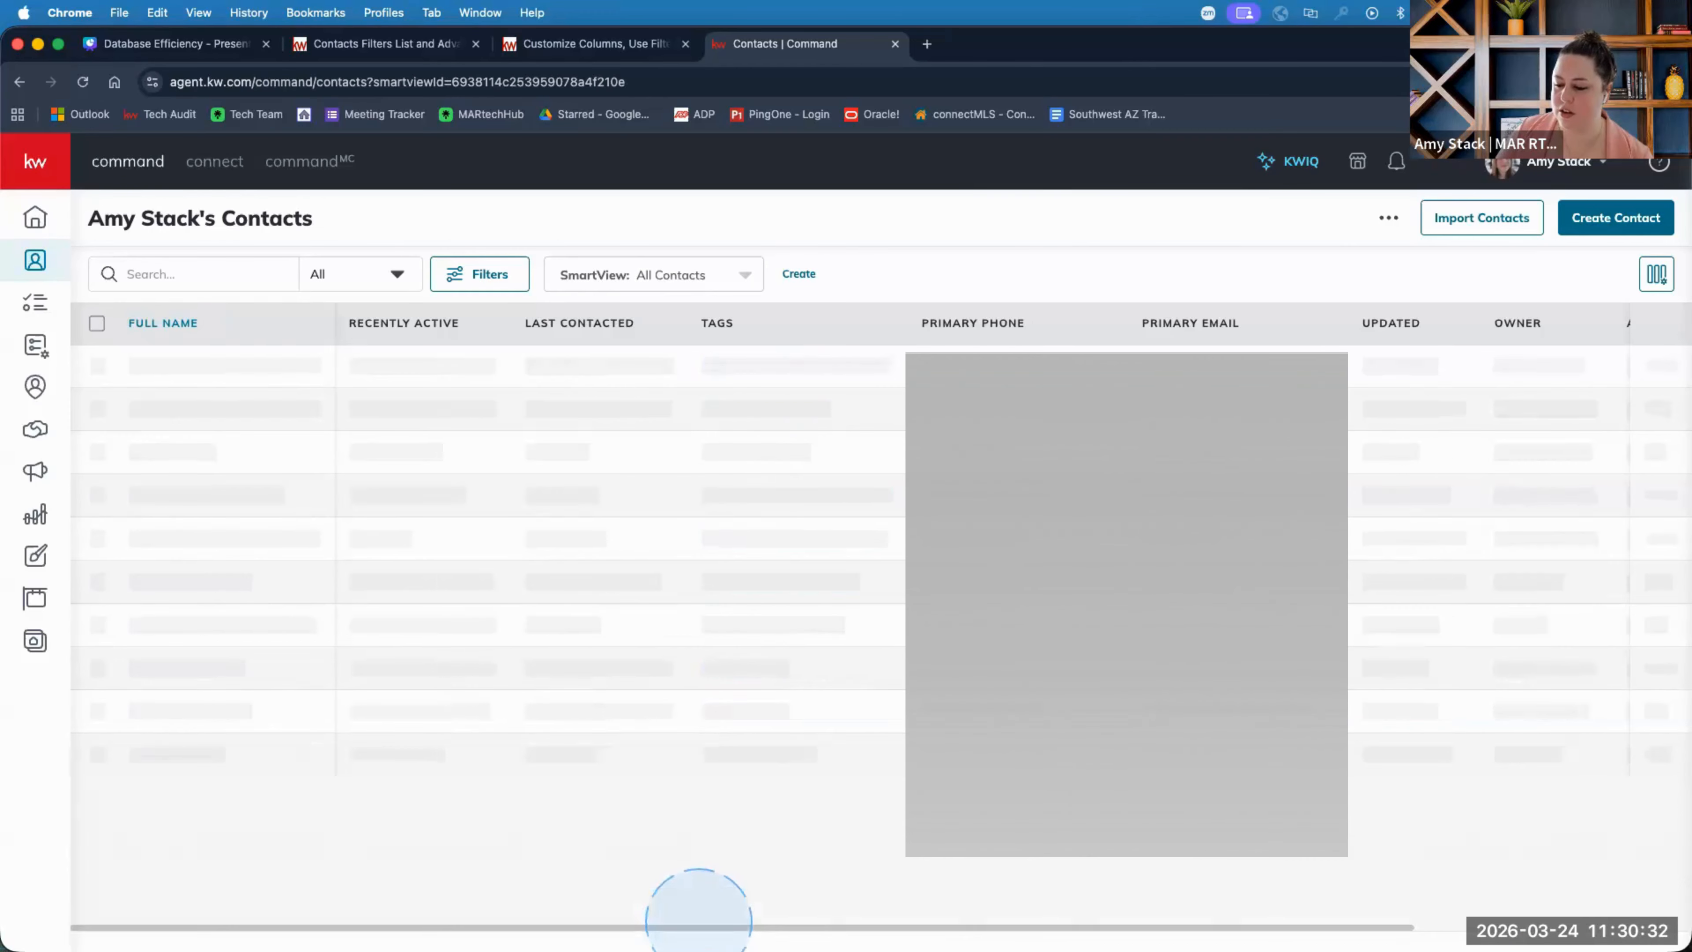
left_click(728, 923)
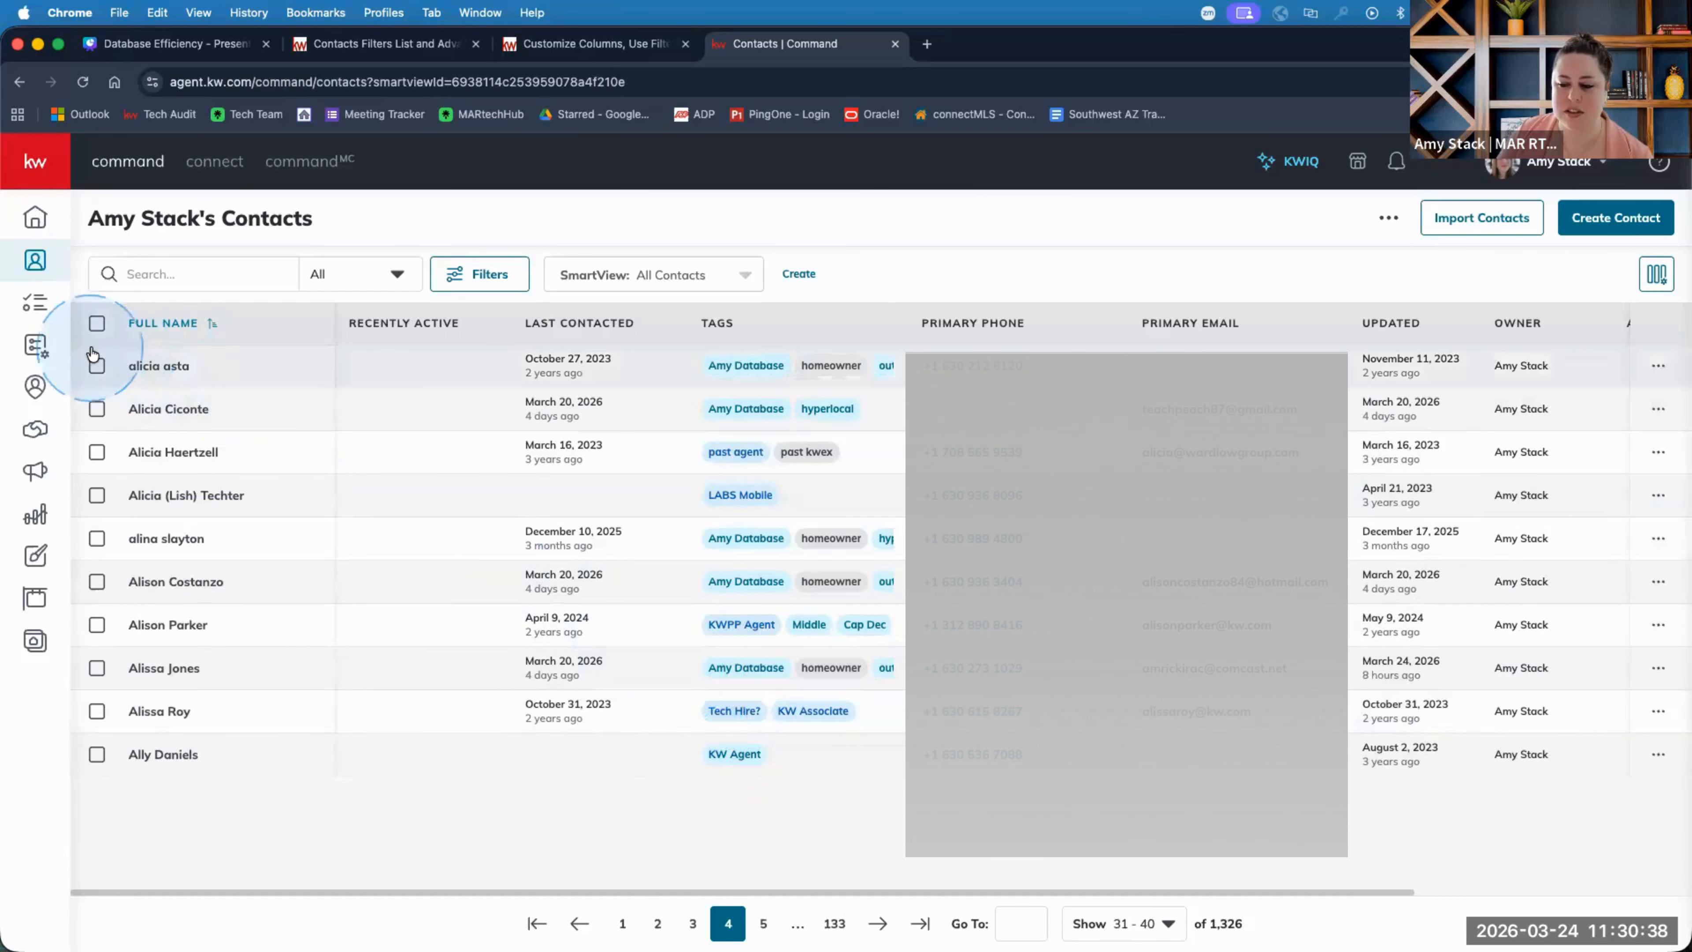
Select all ten contacts on the page and check the extra bulk actions.
left_click(96, 324)
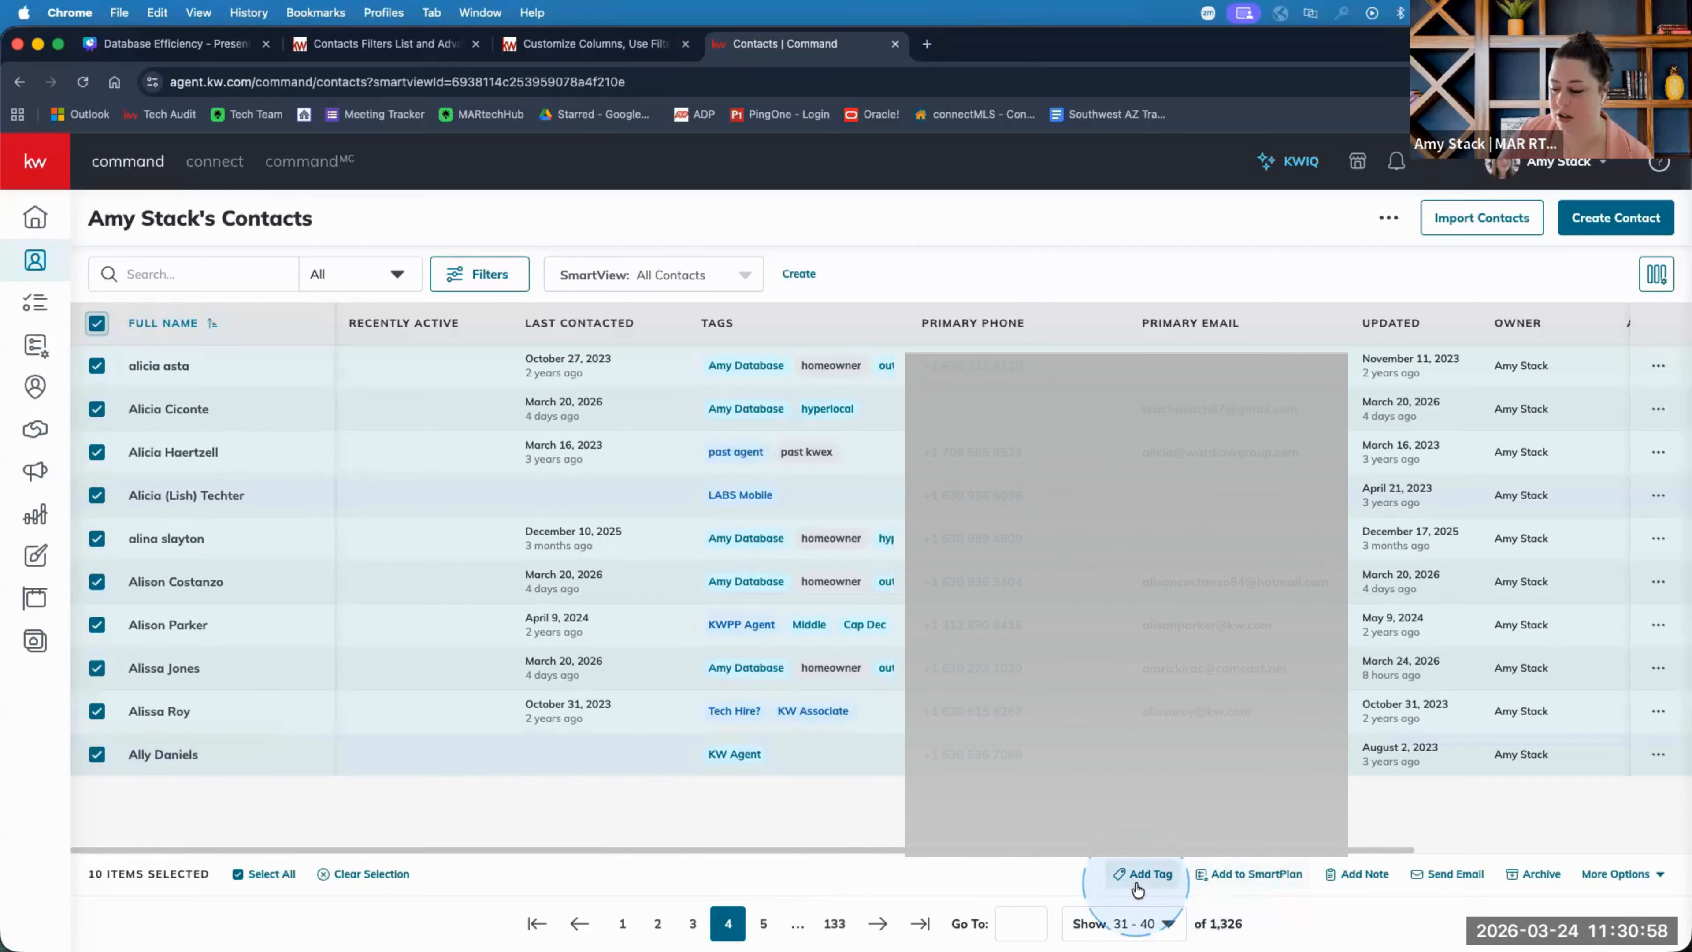
left_click(1616, 873)
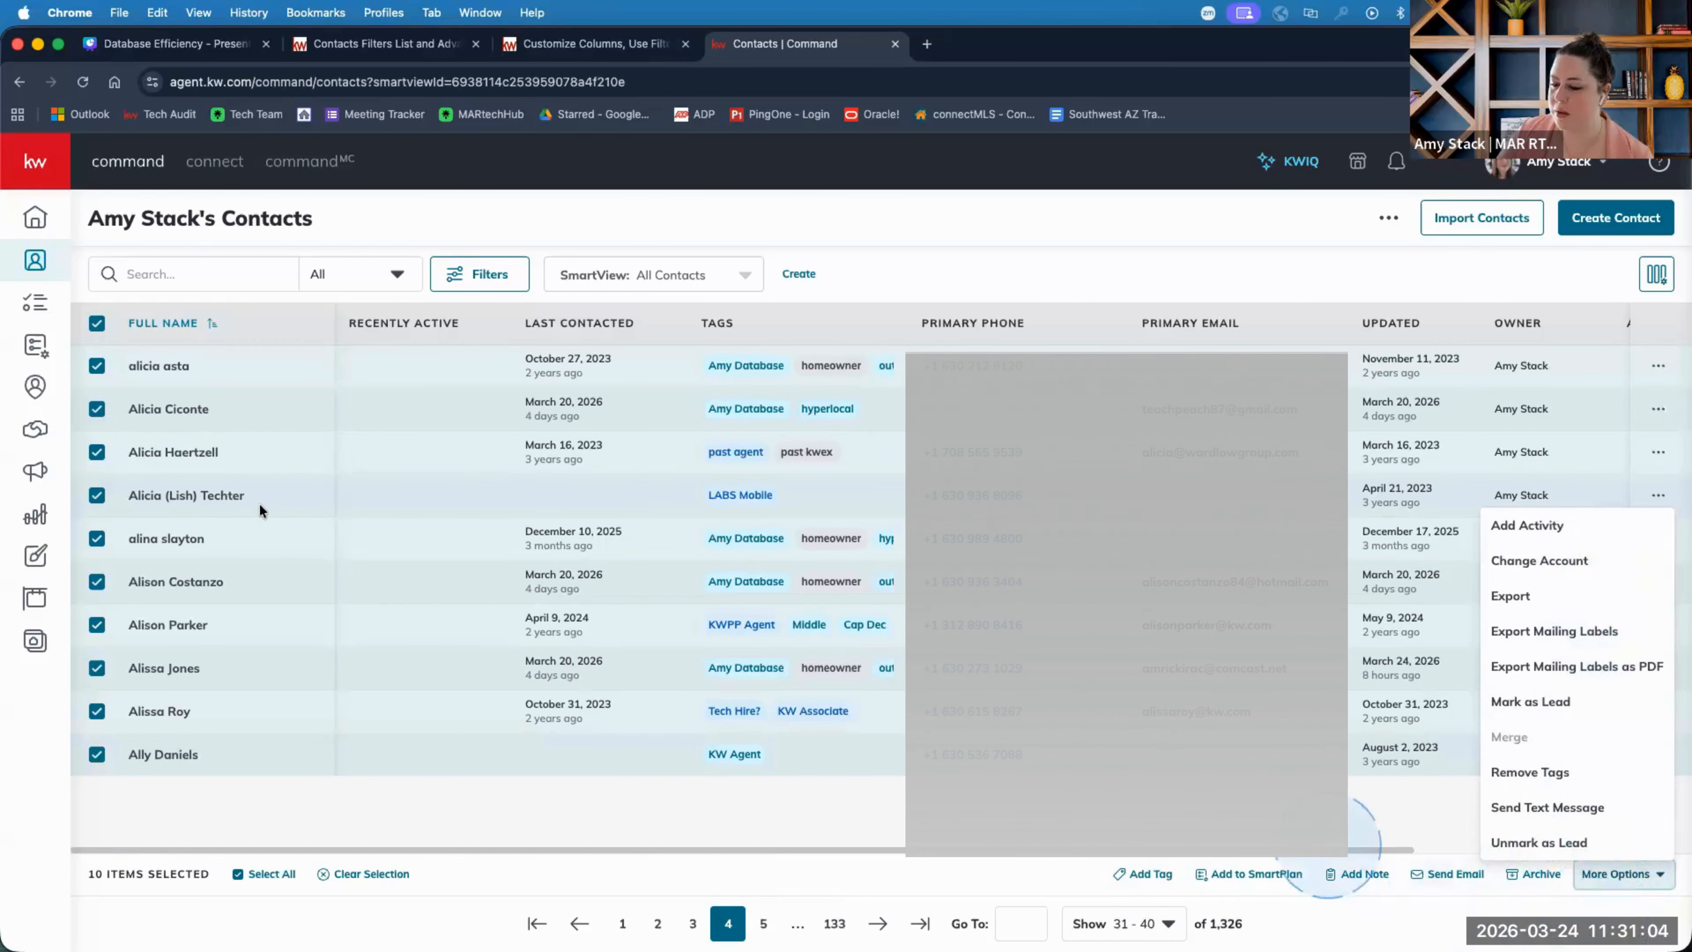
left_click(493, 882)
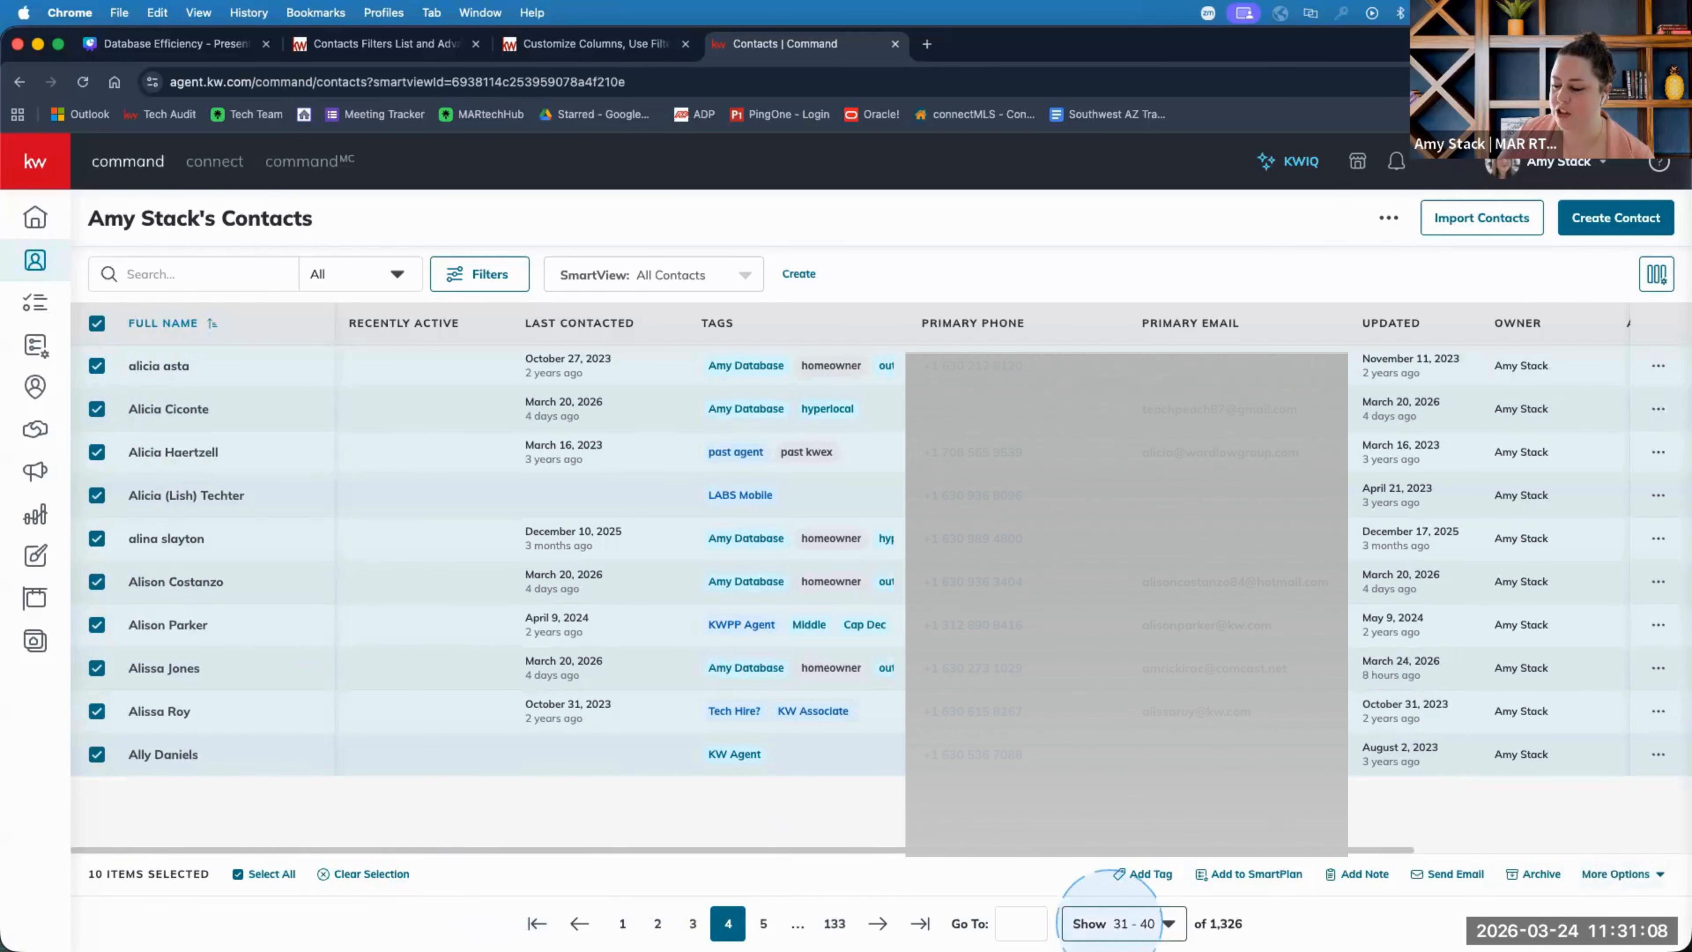
Restore 500 contacts per page and bring up the saved SmartViews list.
left_click(1094, 908)
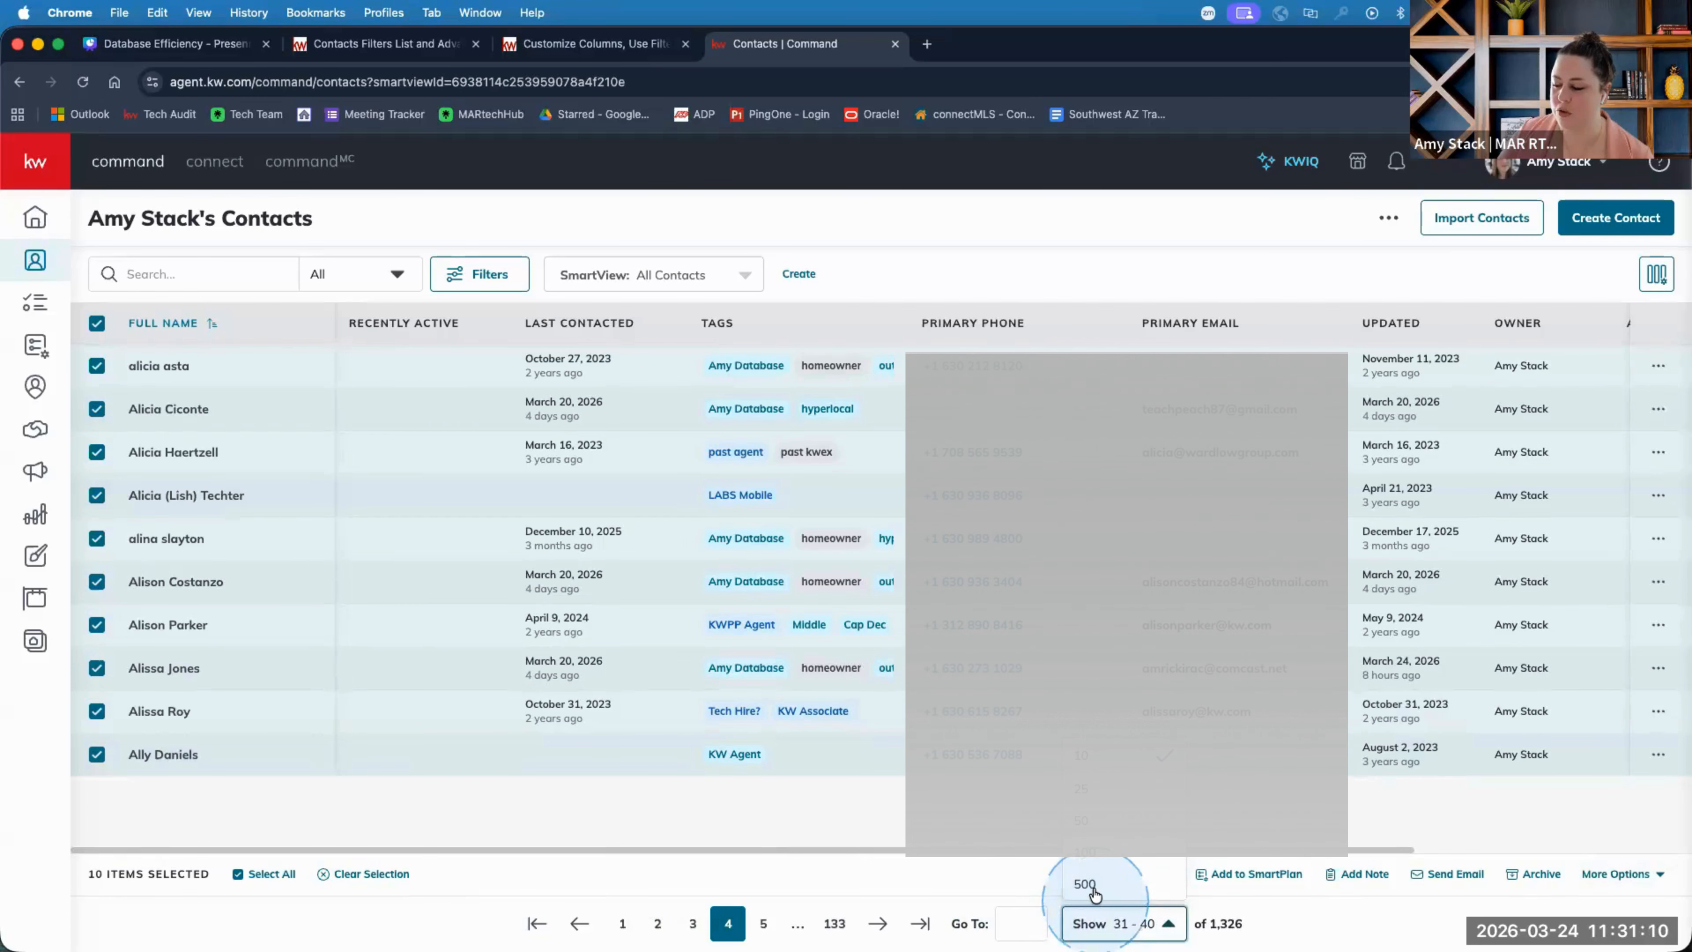
left_click(1094, 885)
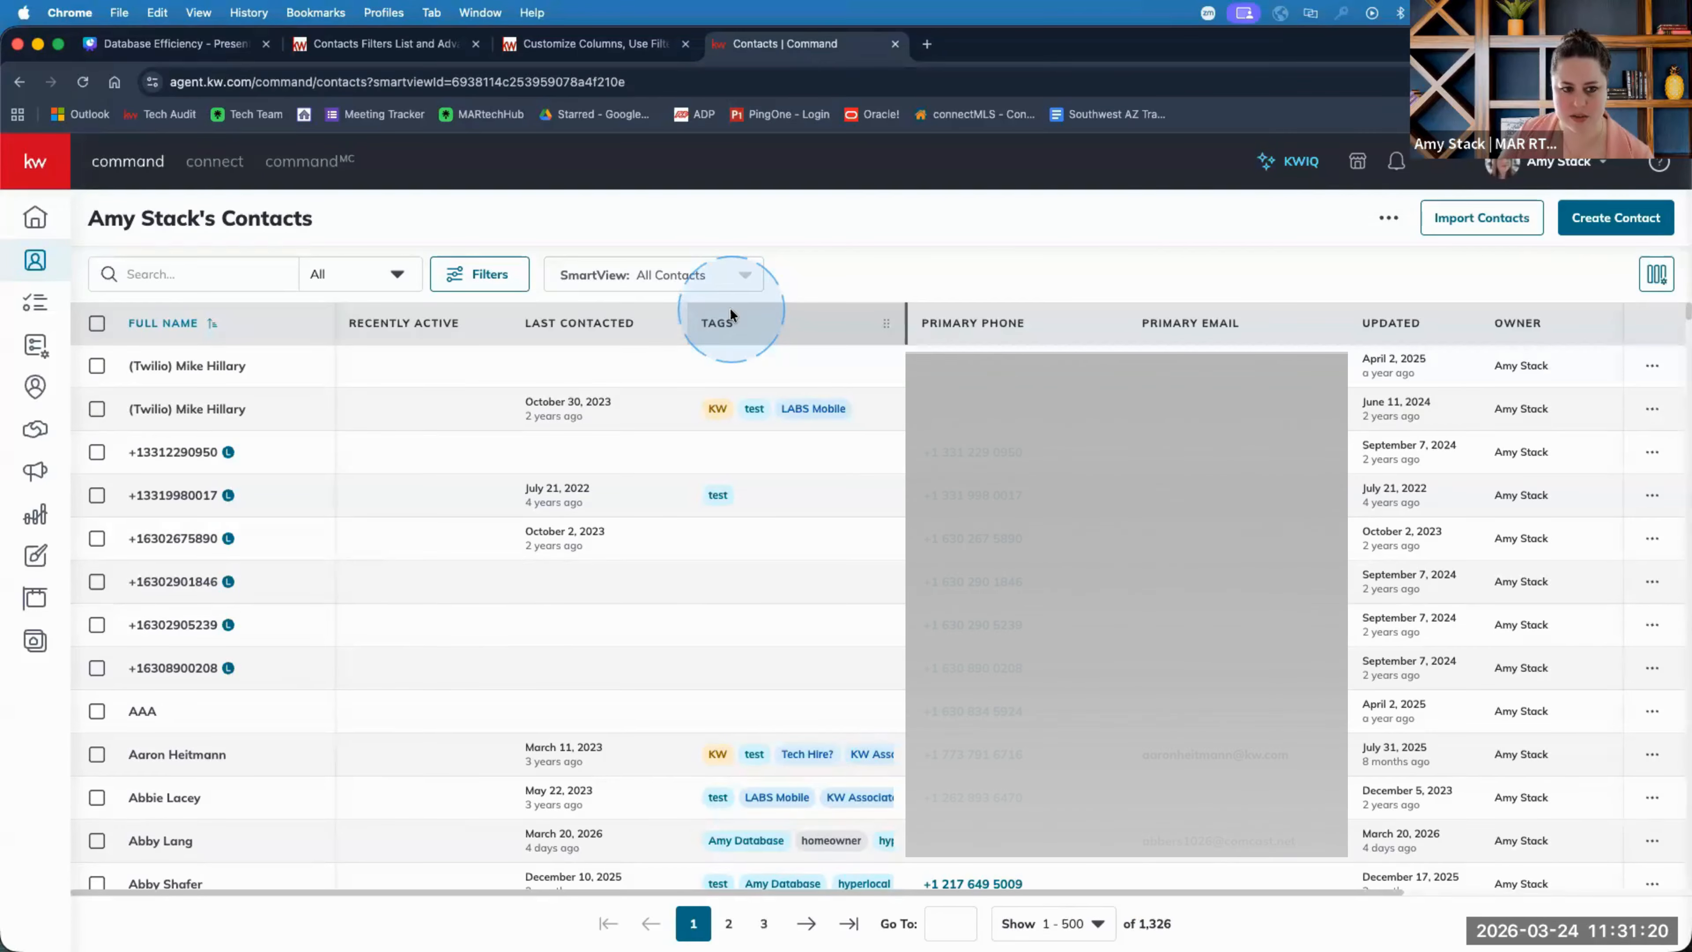
scroll(731, 681, "down", 5)
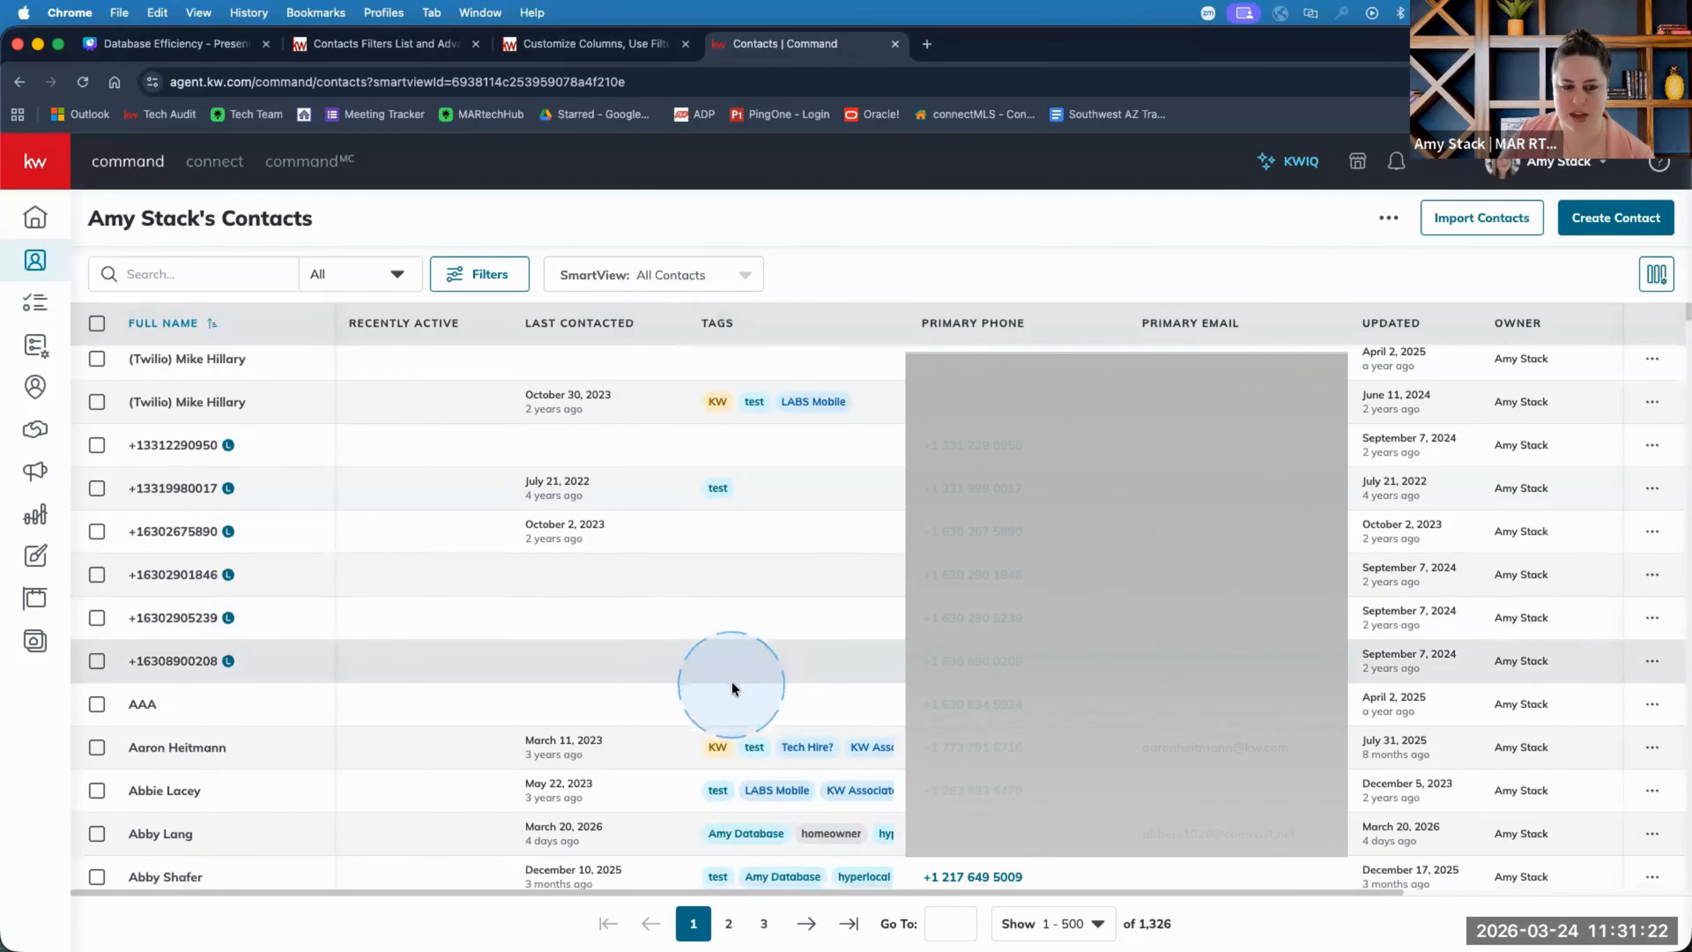
scroll(730, 681, "down", 10)
scroll(731, 681, "up", 20)
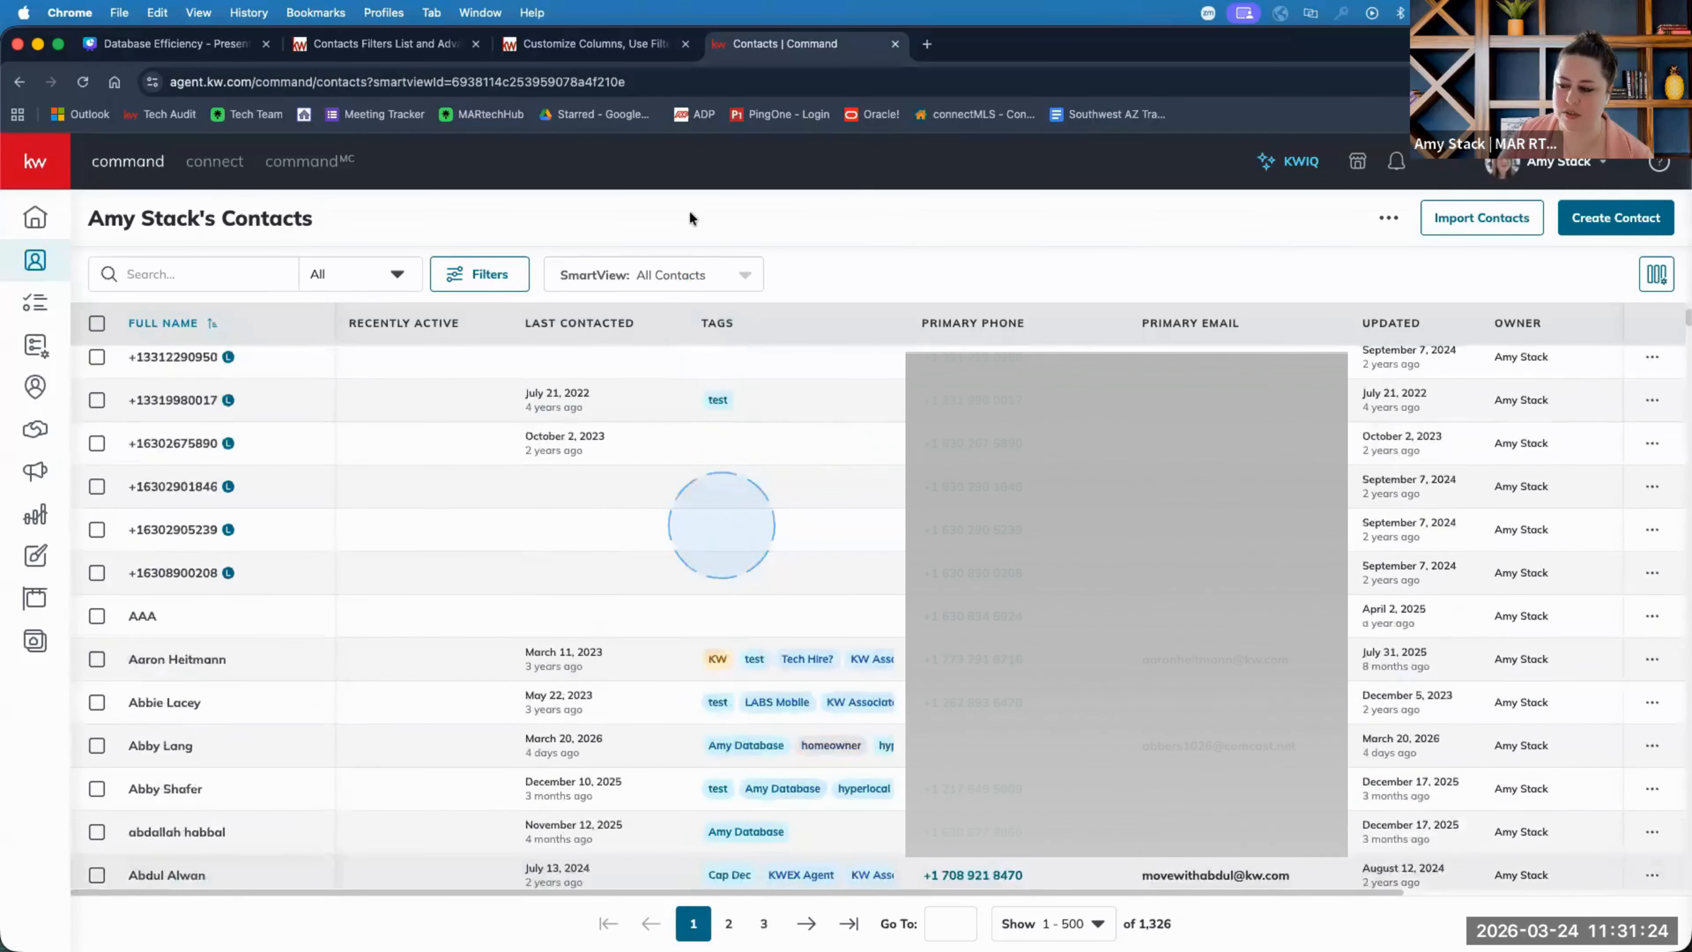
left_click(684, 275)
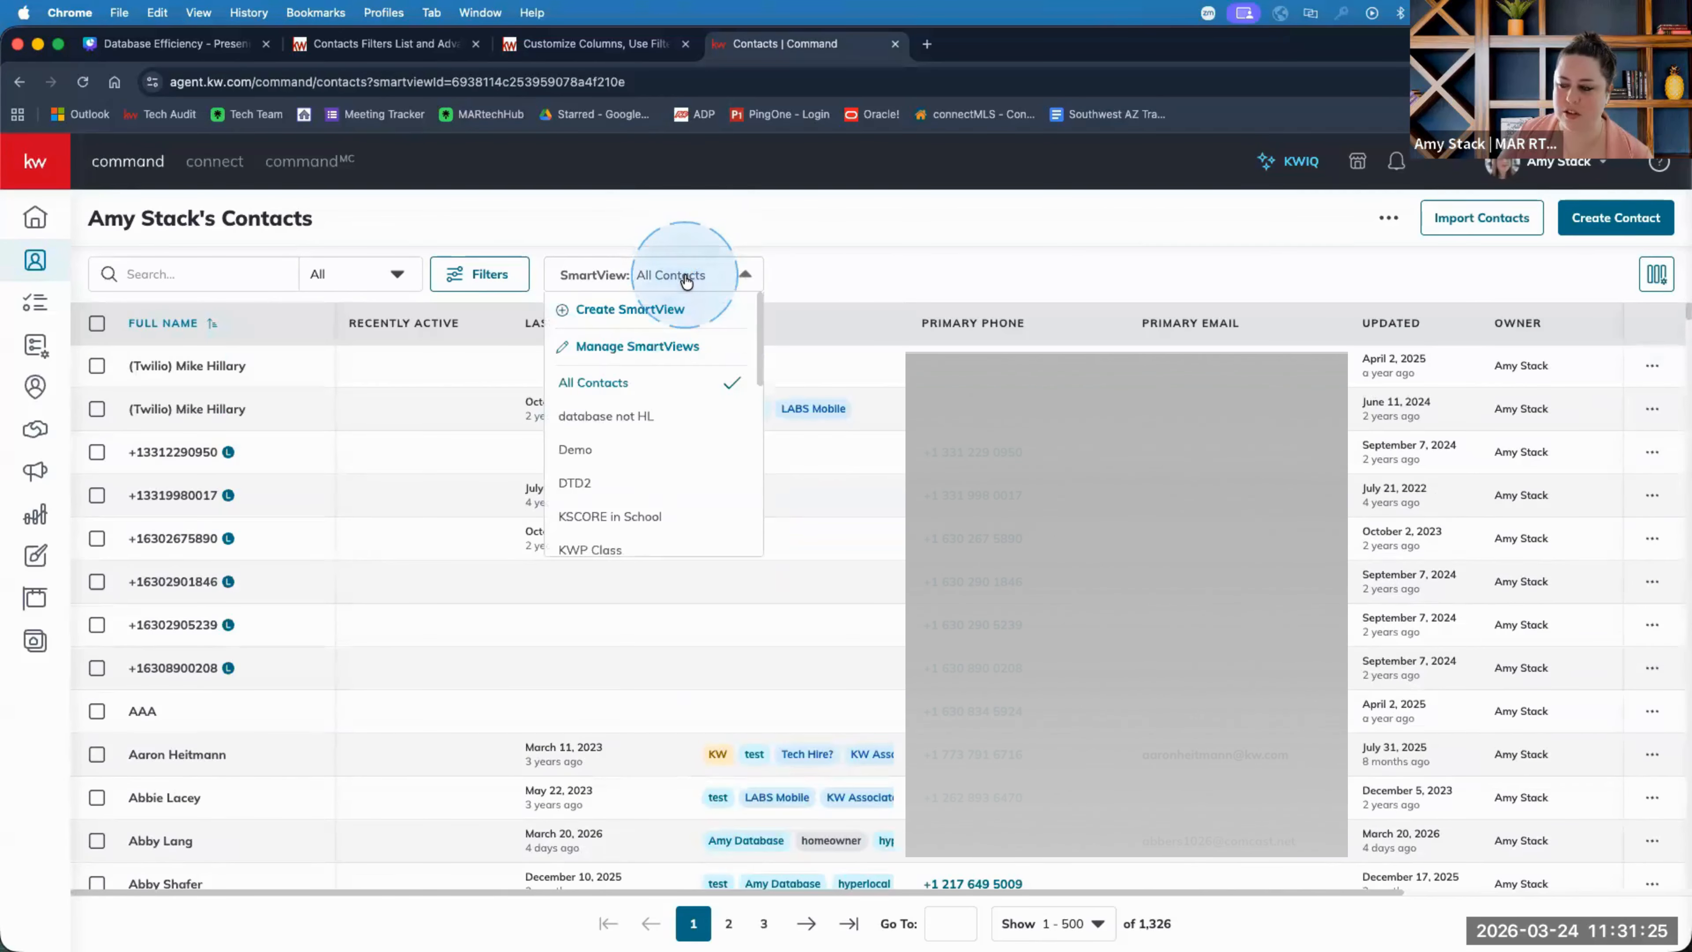
Close the SmartView list and switch to the Database Efficiency presentation in Canva.
left_click(840, 266)
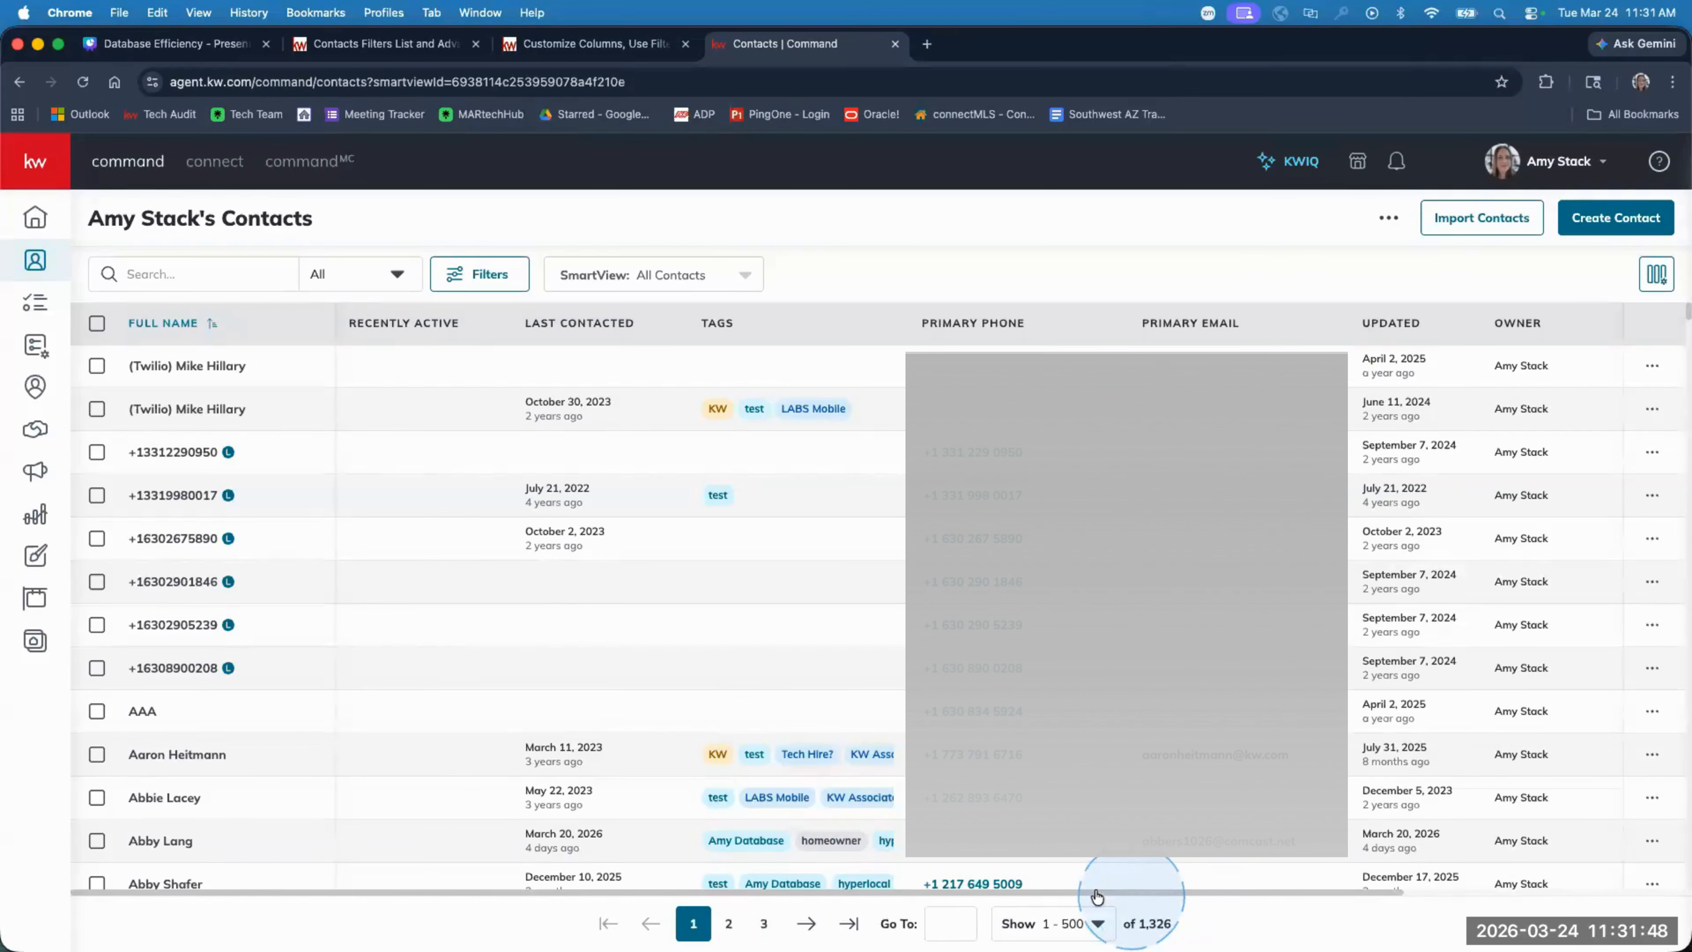
scroll(970, 780, "down", 4)
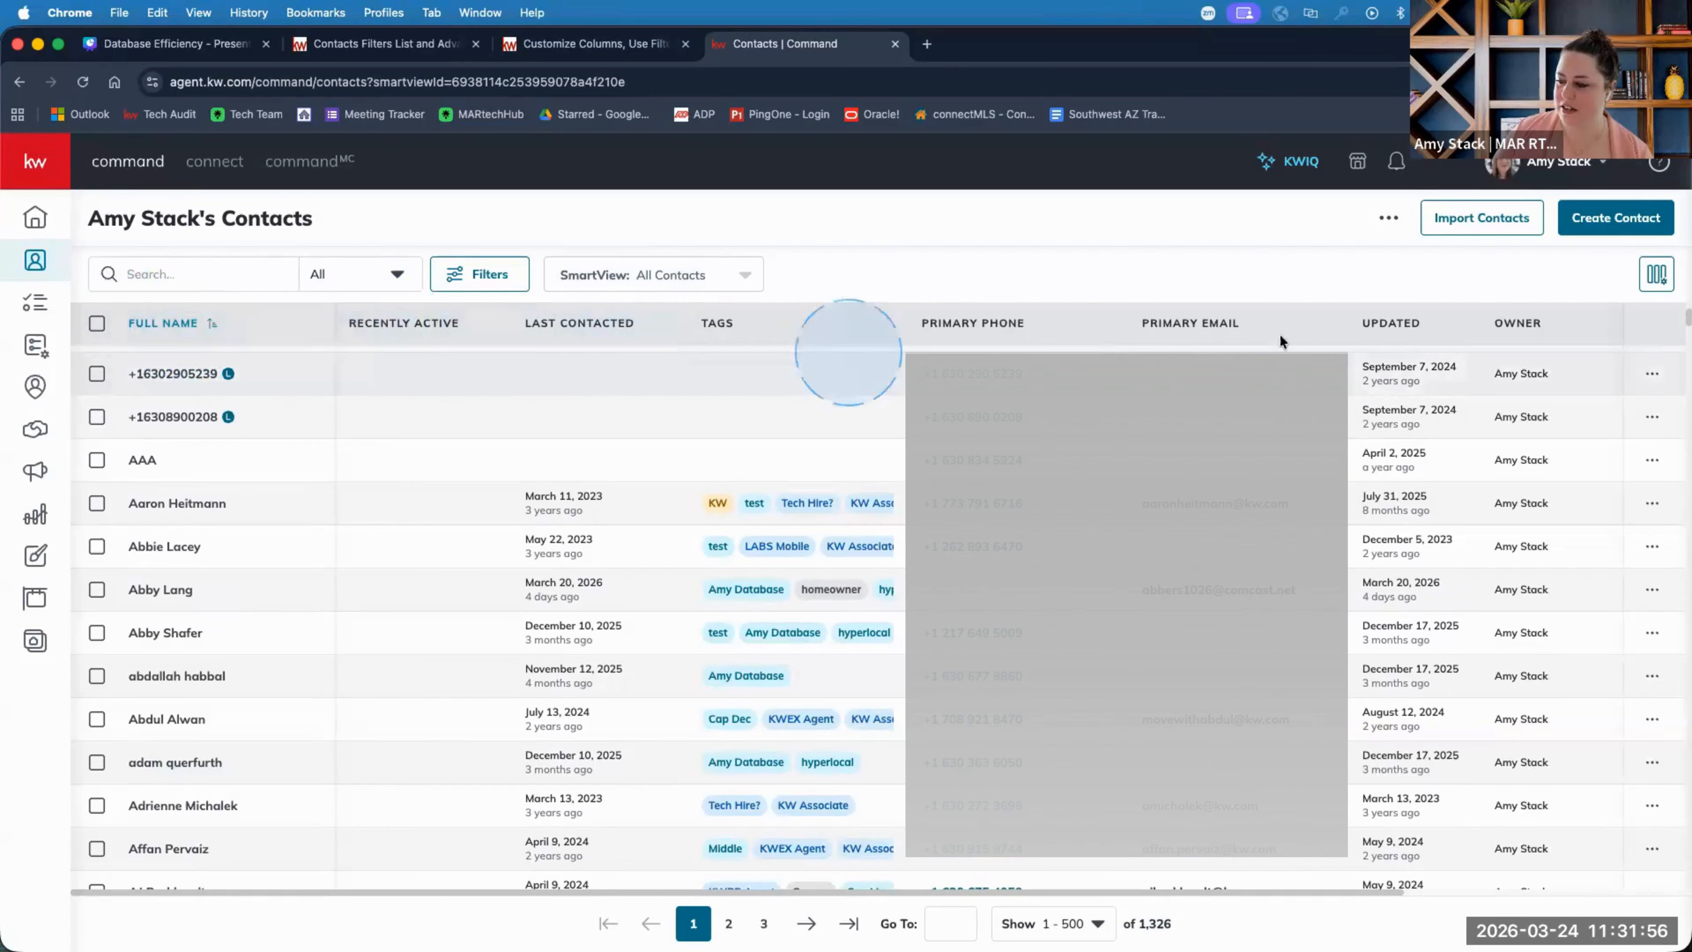
right_click(471, 279)
left_click(546, 238)
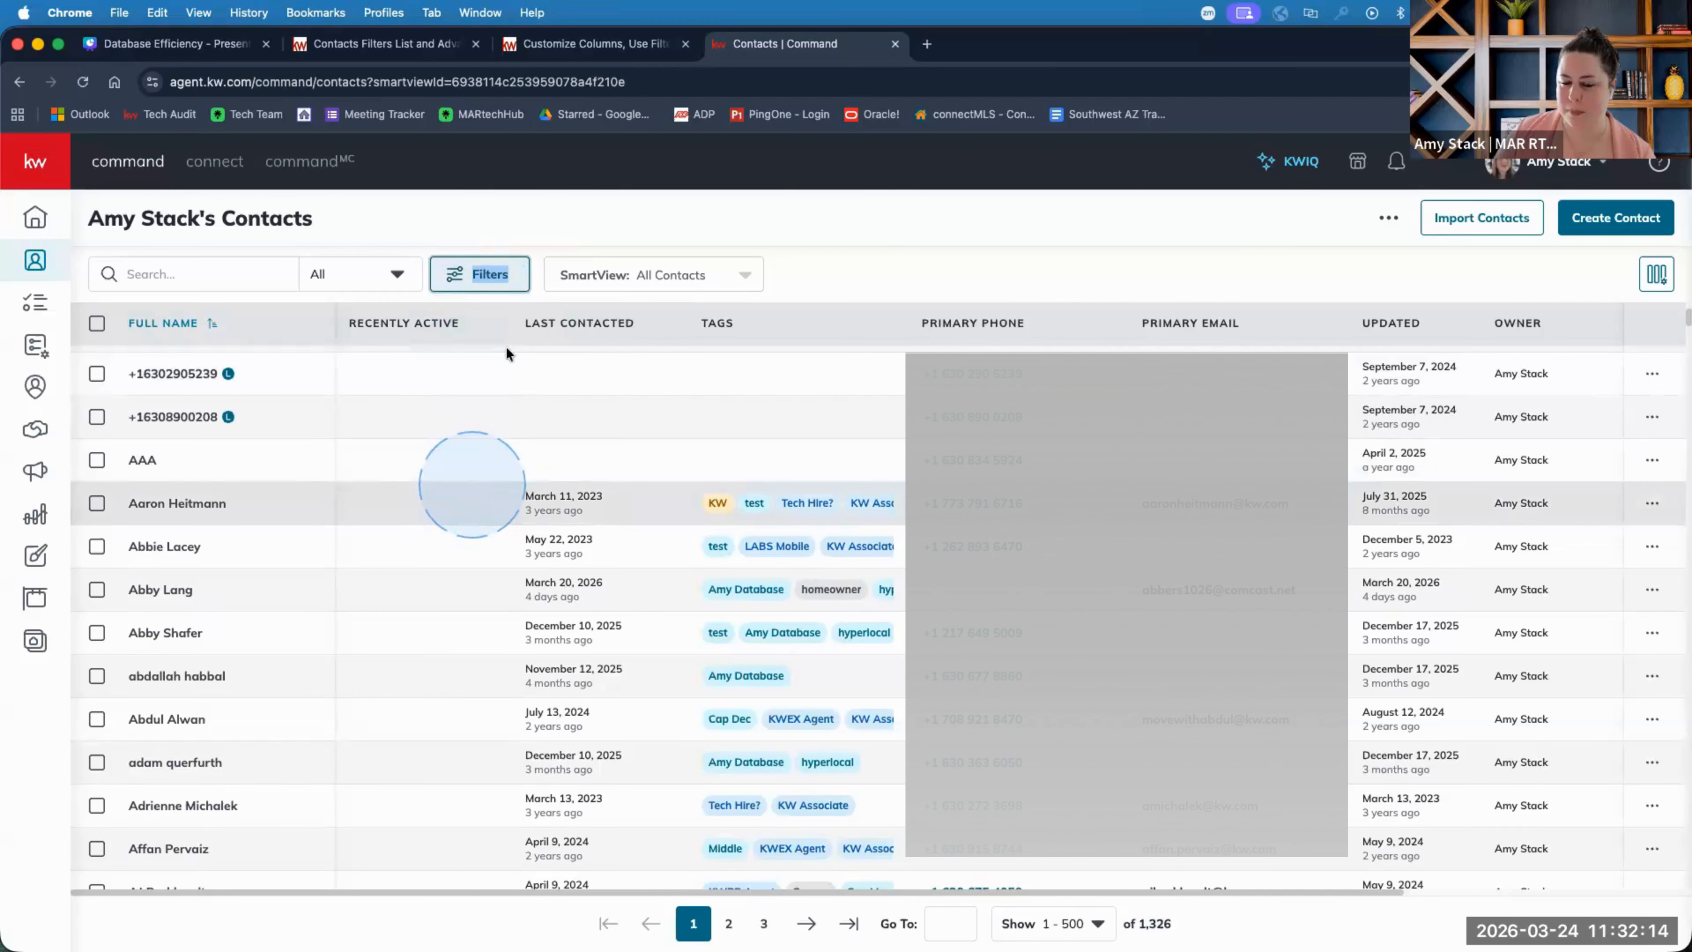
left_click(216, 47)
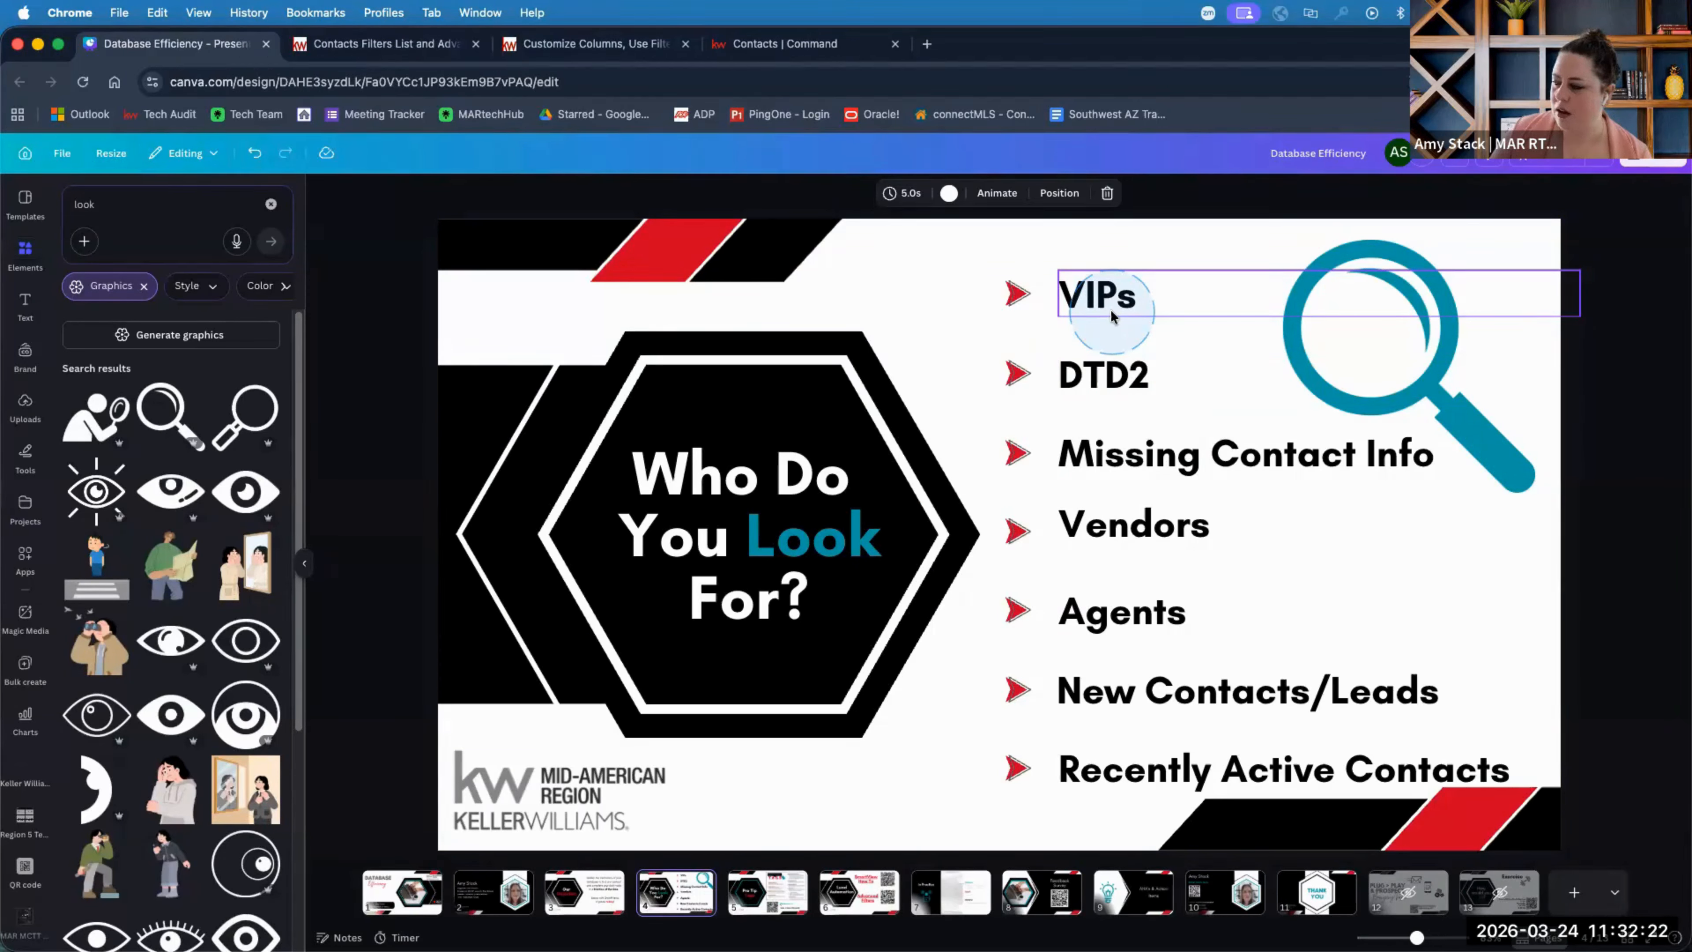
left_click(1130, 447)
left_click(1143, 377)
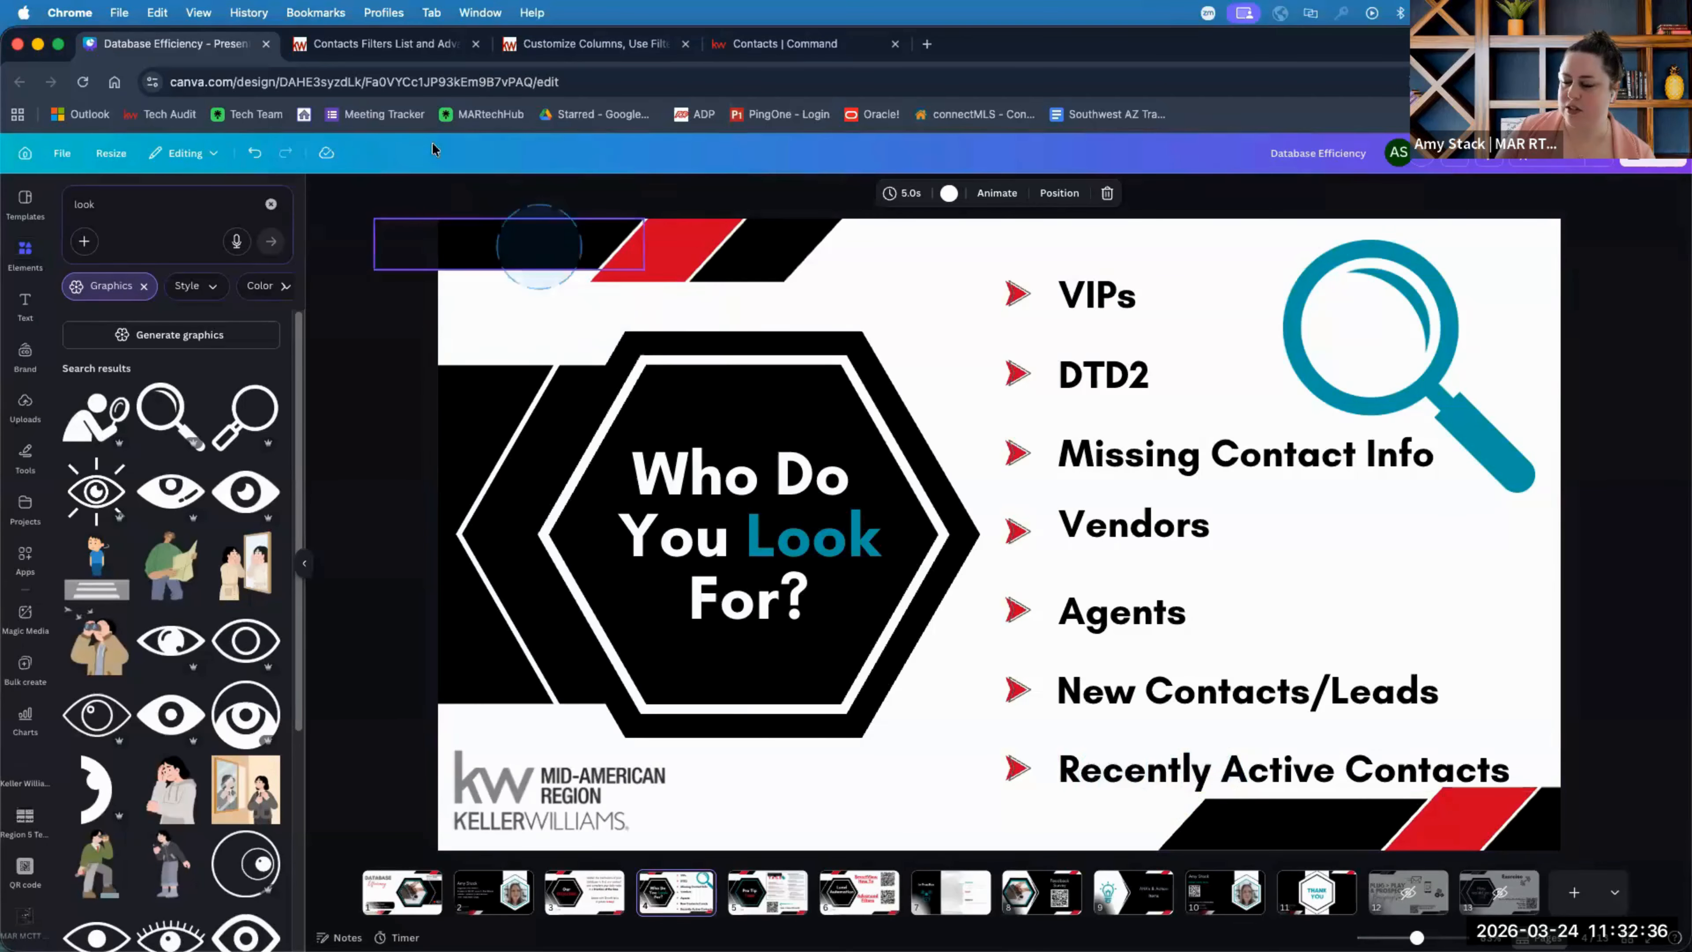
left_click(801, 48)
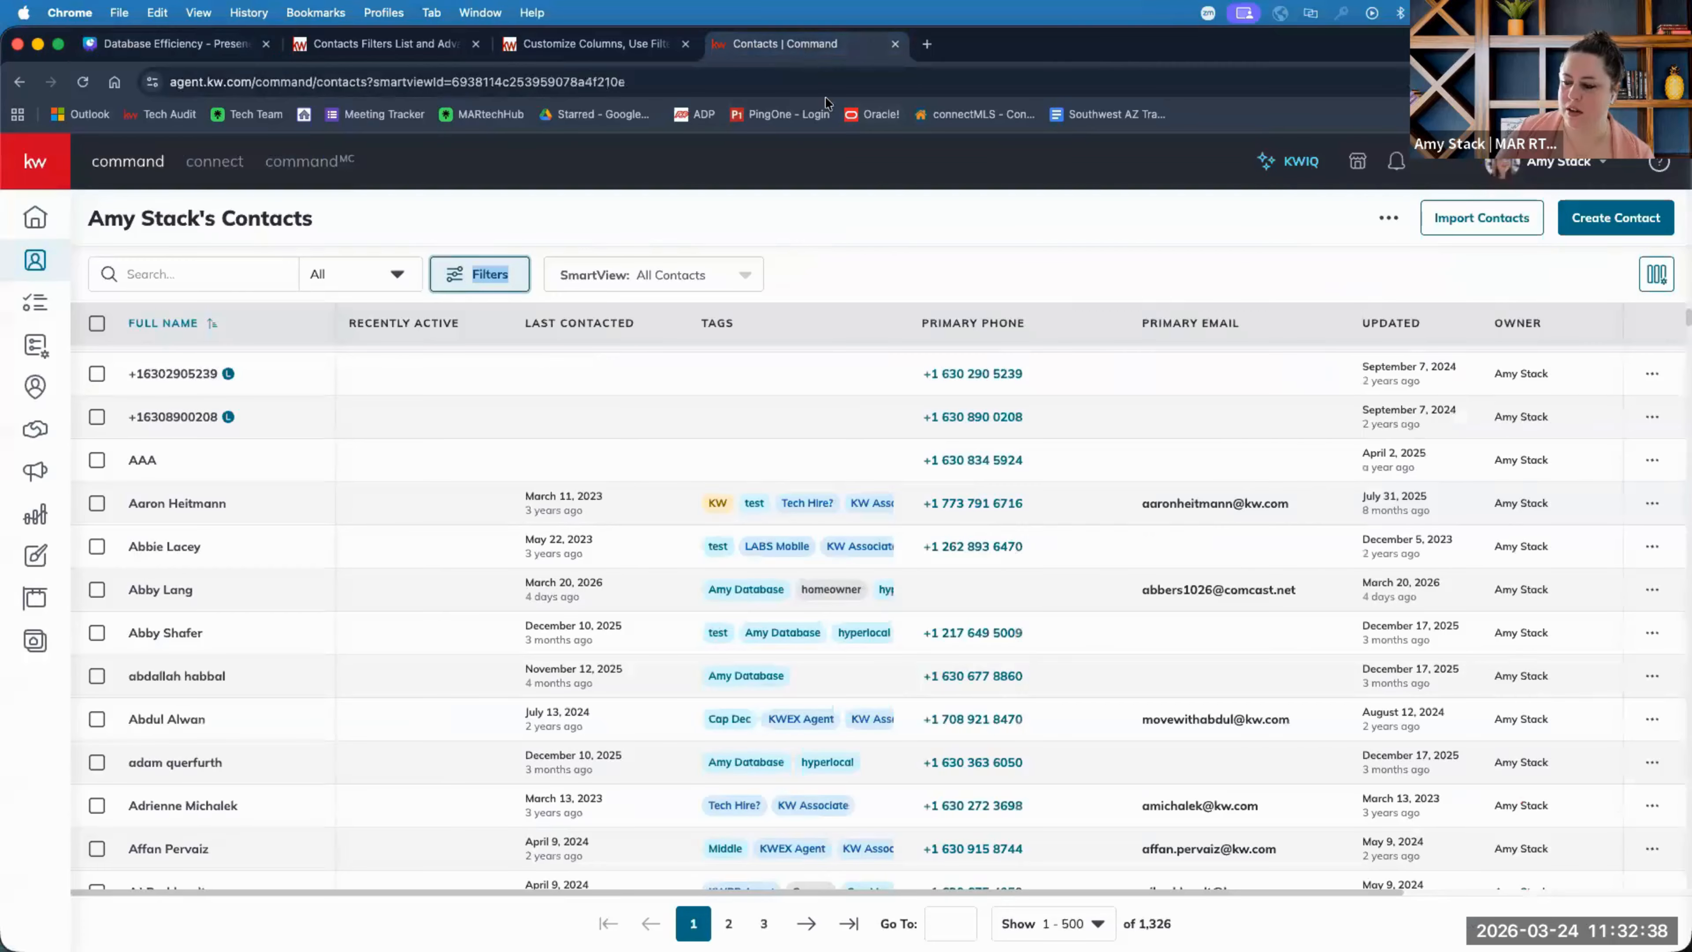
Browse the basic filter panel, then open a blank Advanced Filter over All Contacts.
left_click(904, 248)
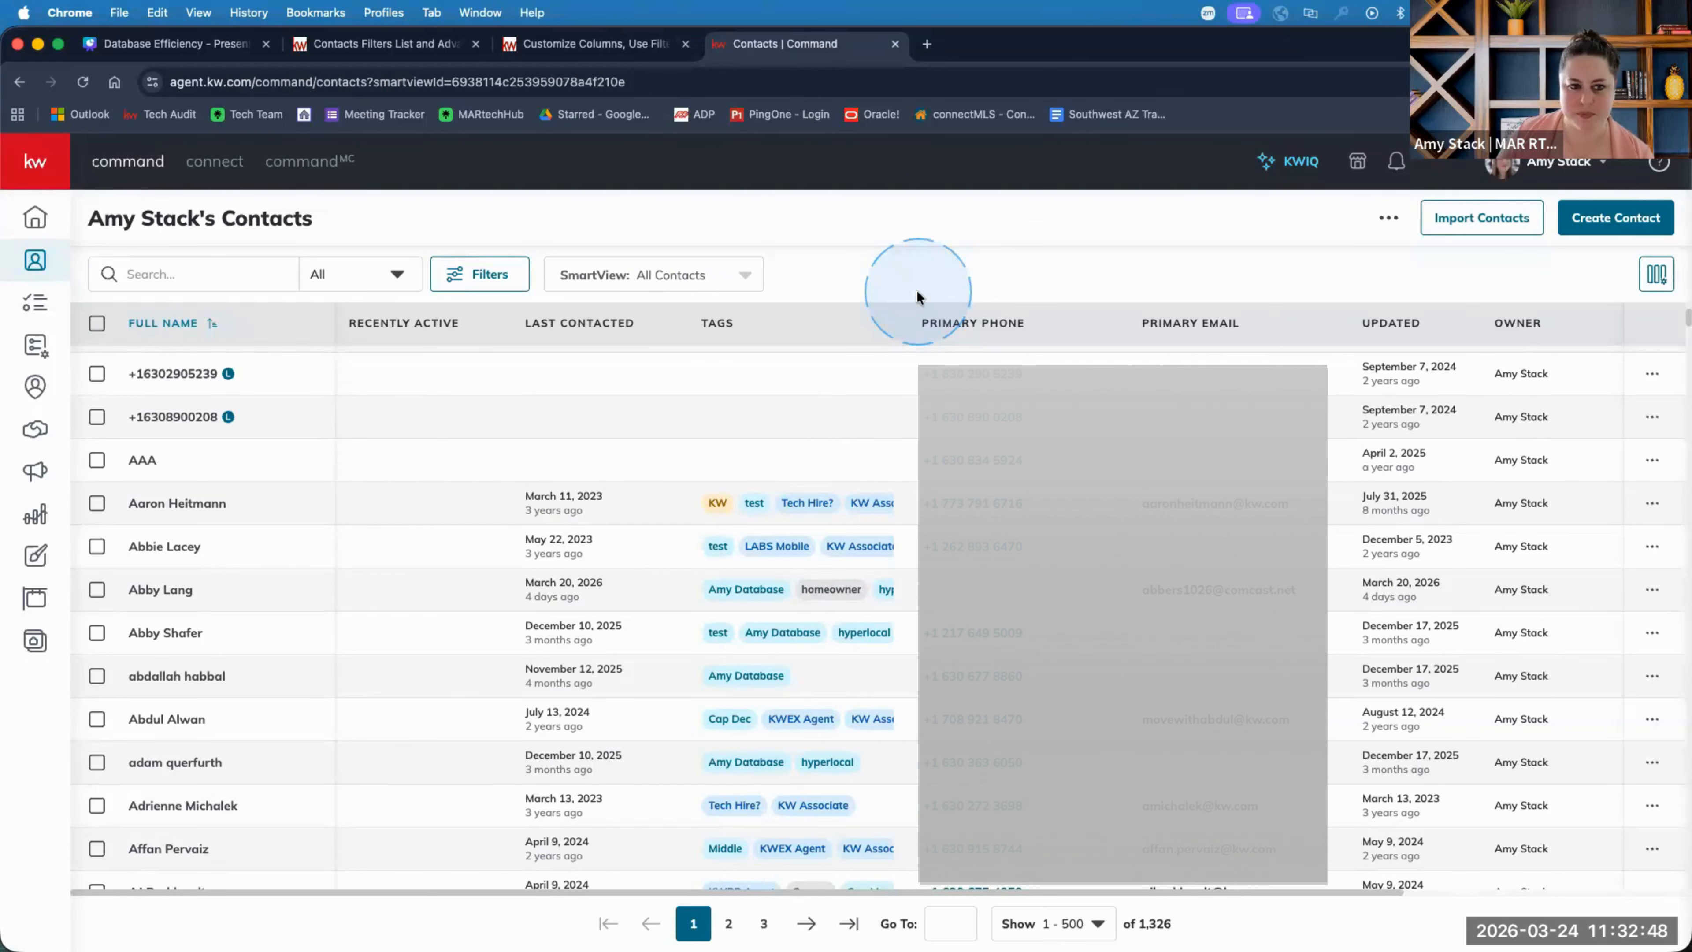
left_click(492, 286)
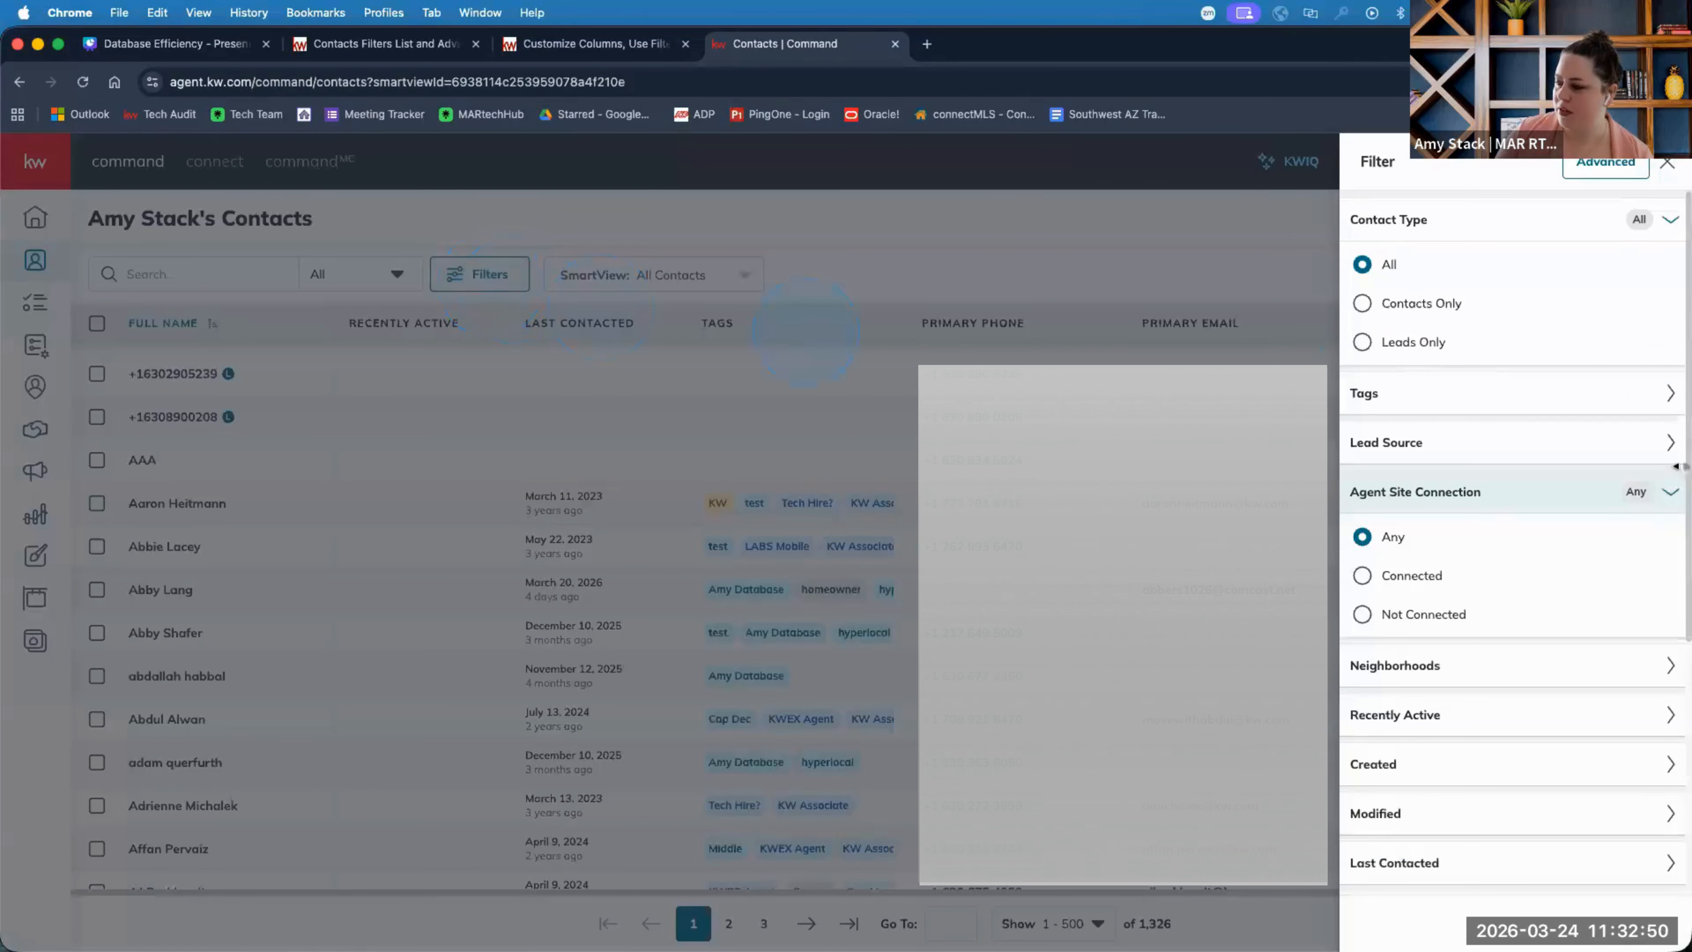
scroll(1625, 784, "down", 5)
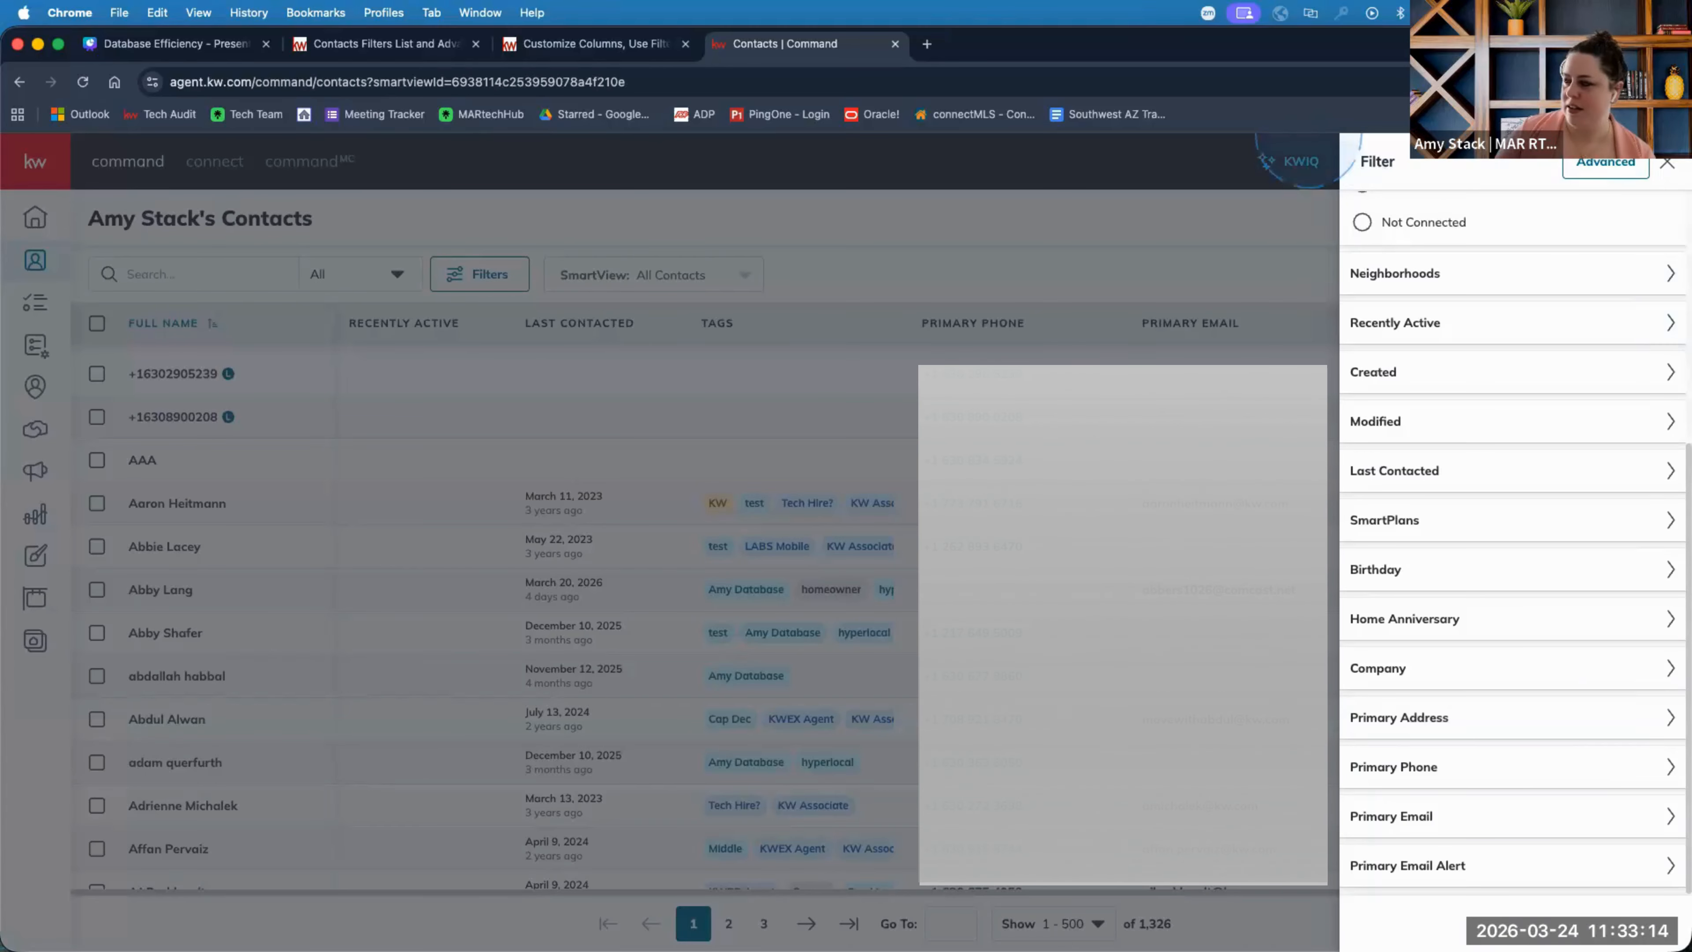
left_click(1669, 164)
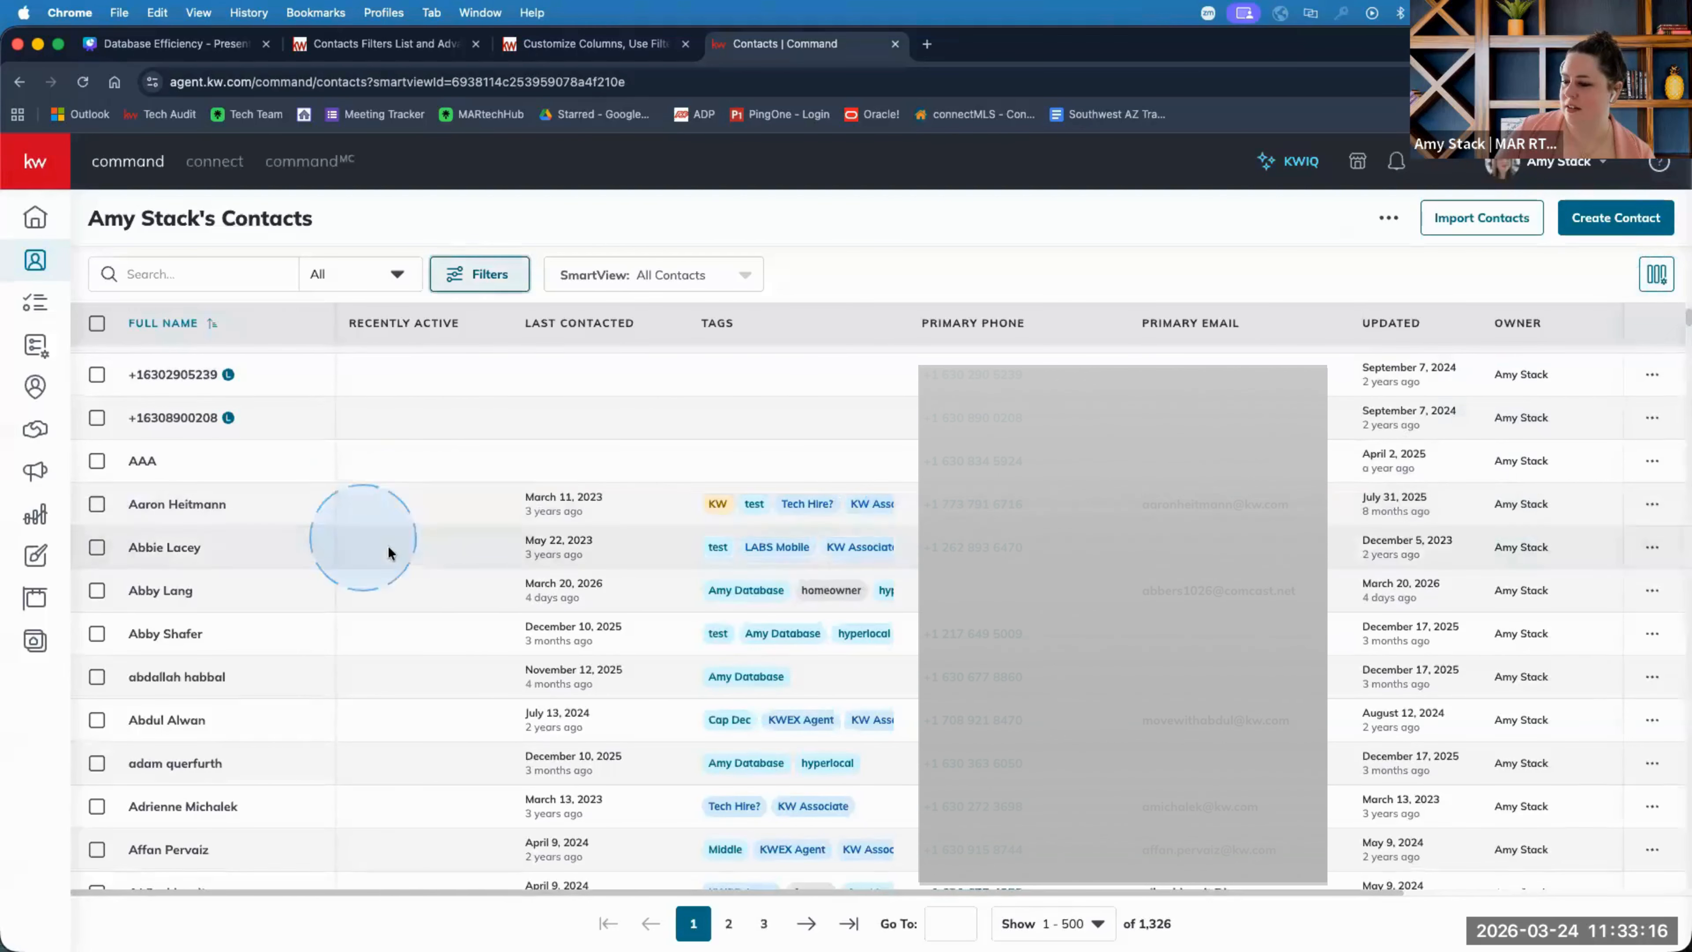
scroll(400, 544, "up", 4)
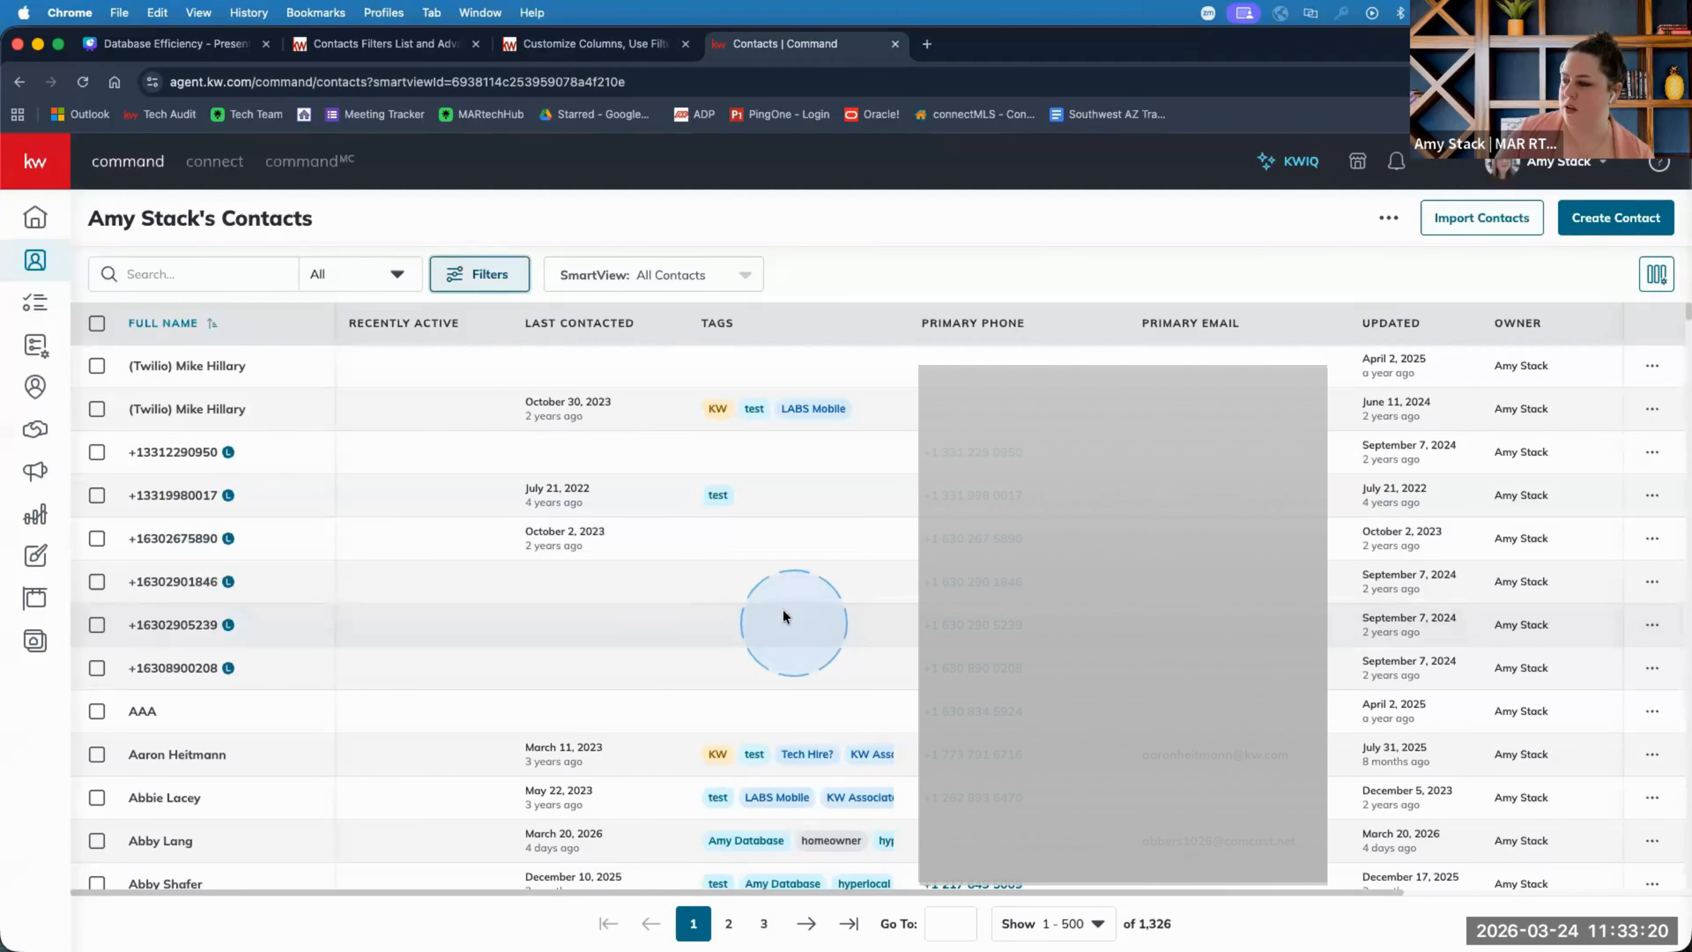
left_click(491, 277)
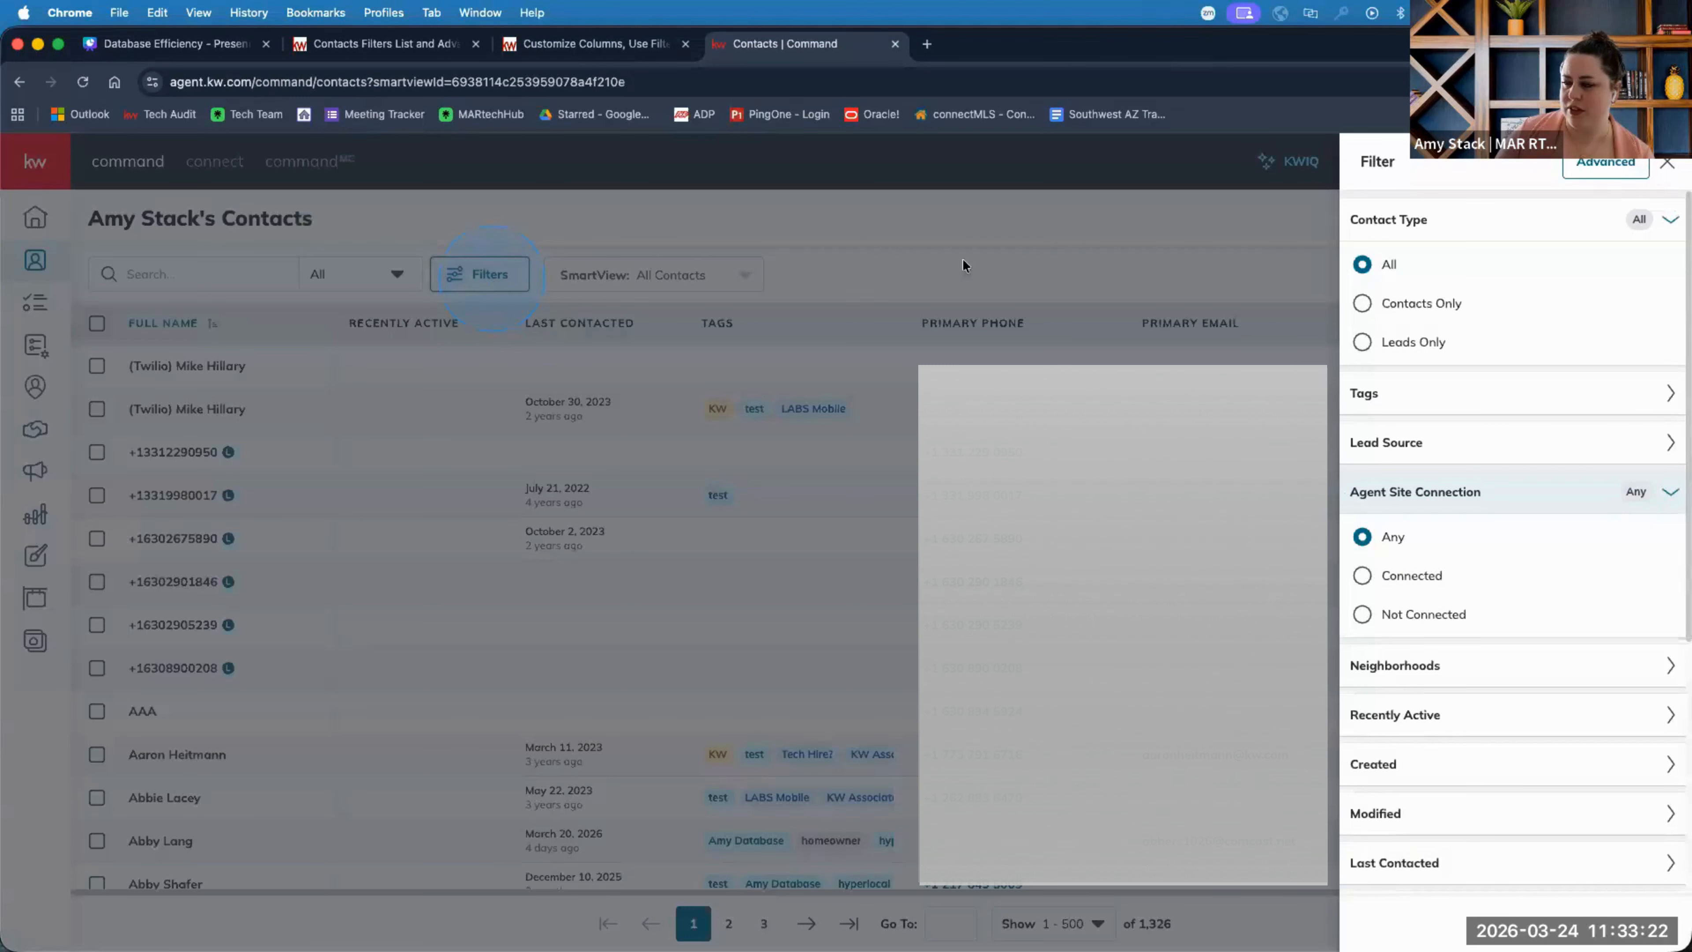
left_click(1605, 164)
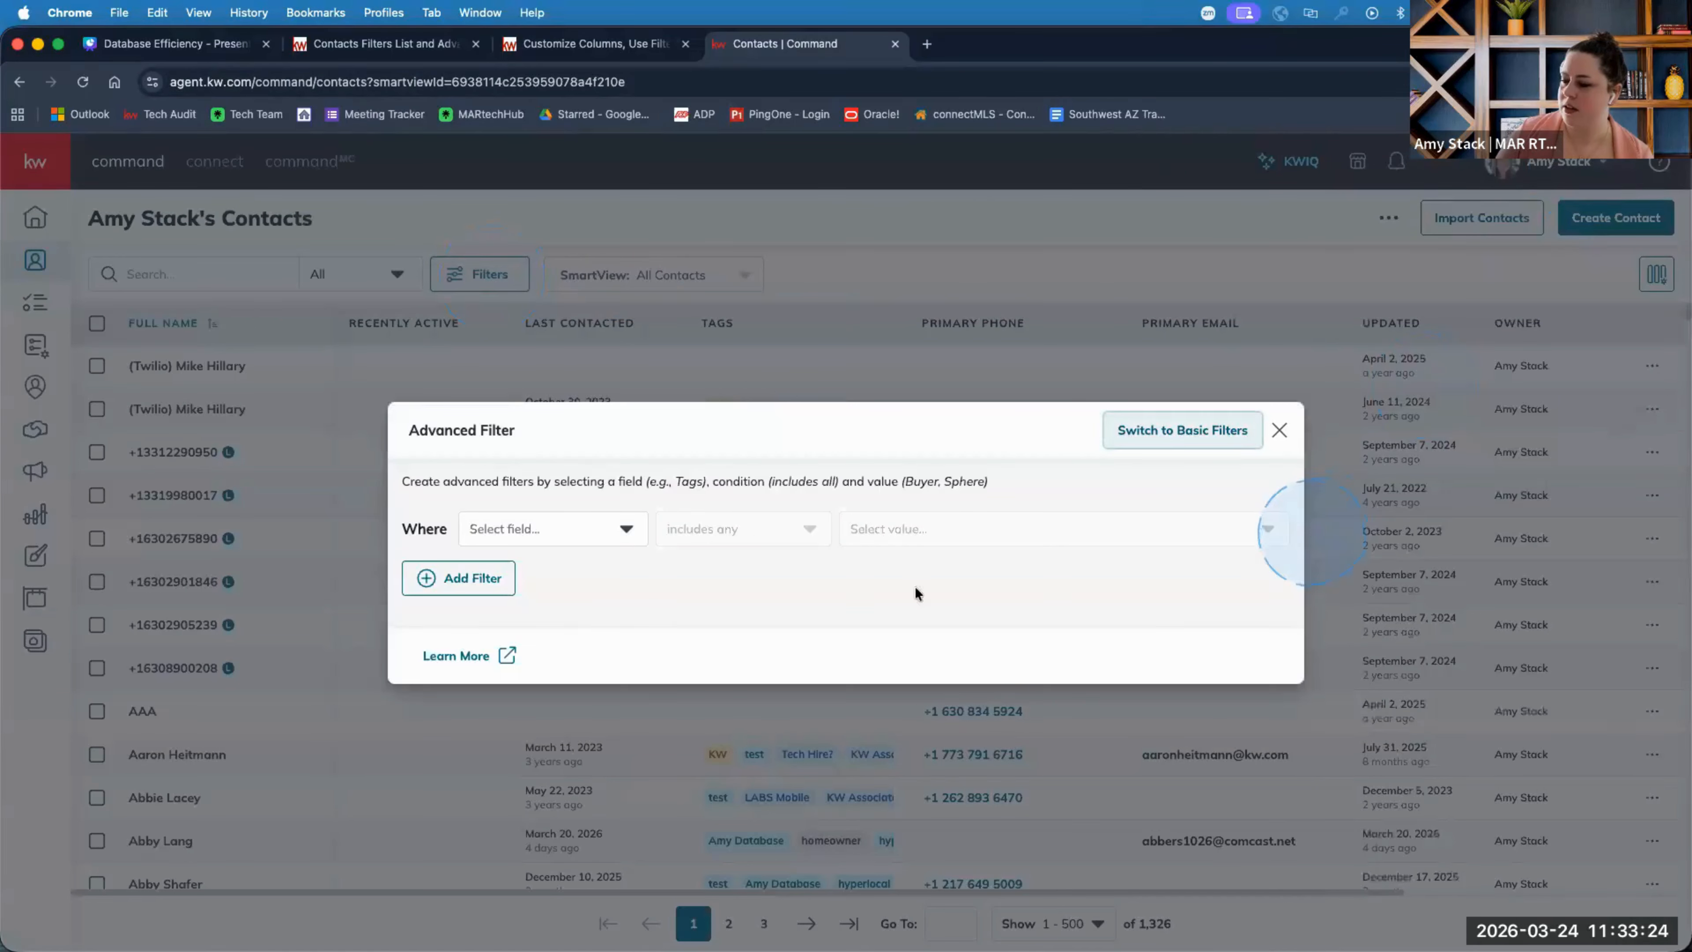
Make the filter rule use the Tags field with the condition 'excludes any'.
left_click(554, 540)
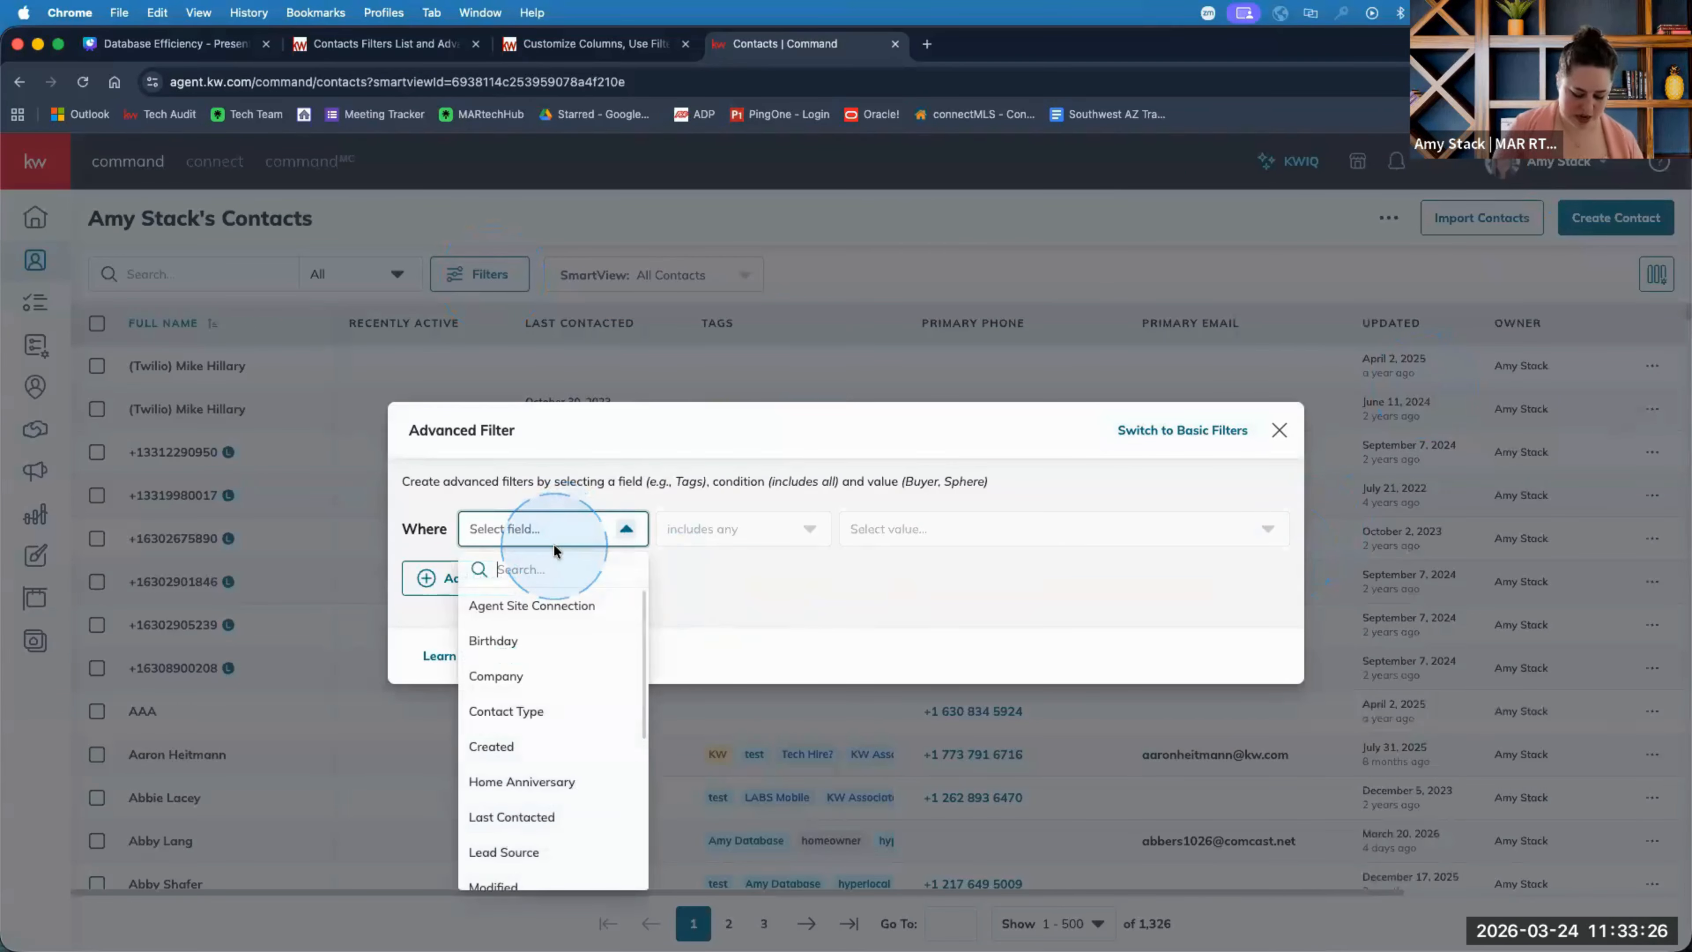
type("tags")
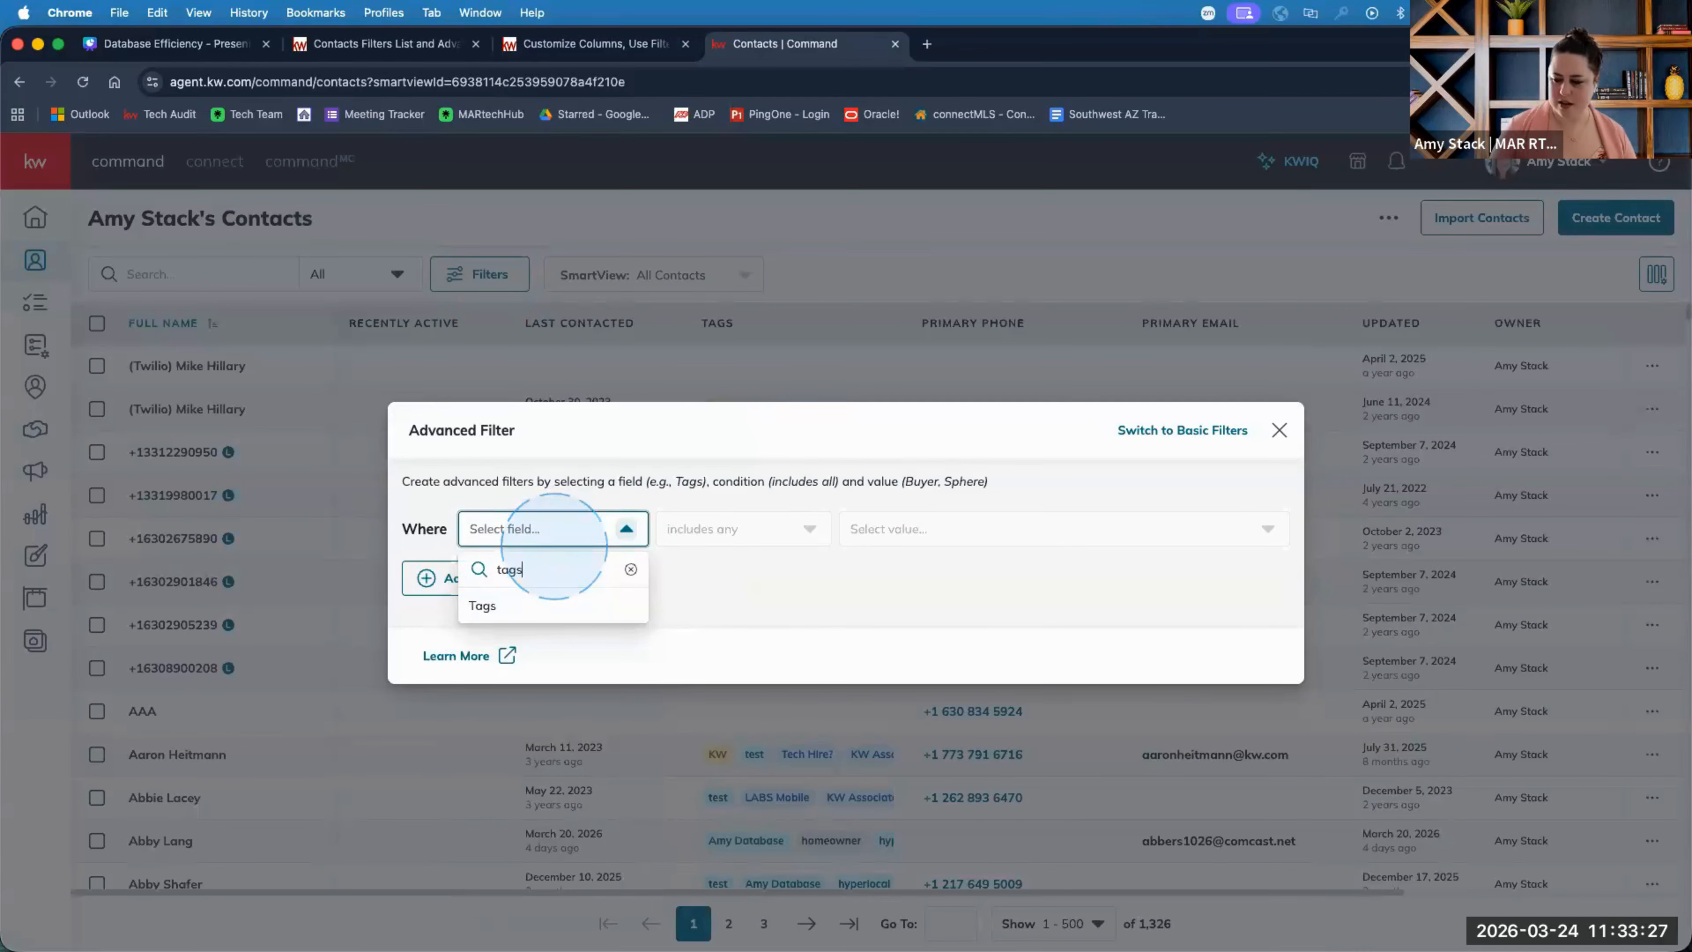
left_click(506, 605)
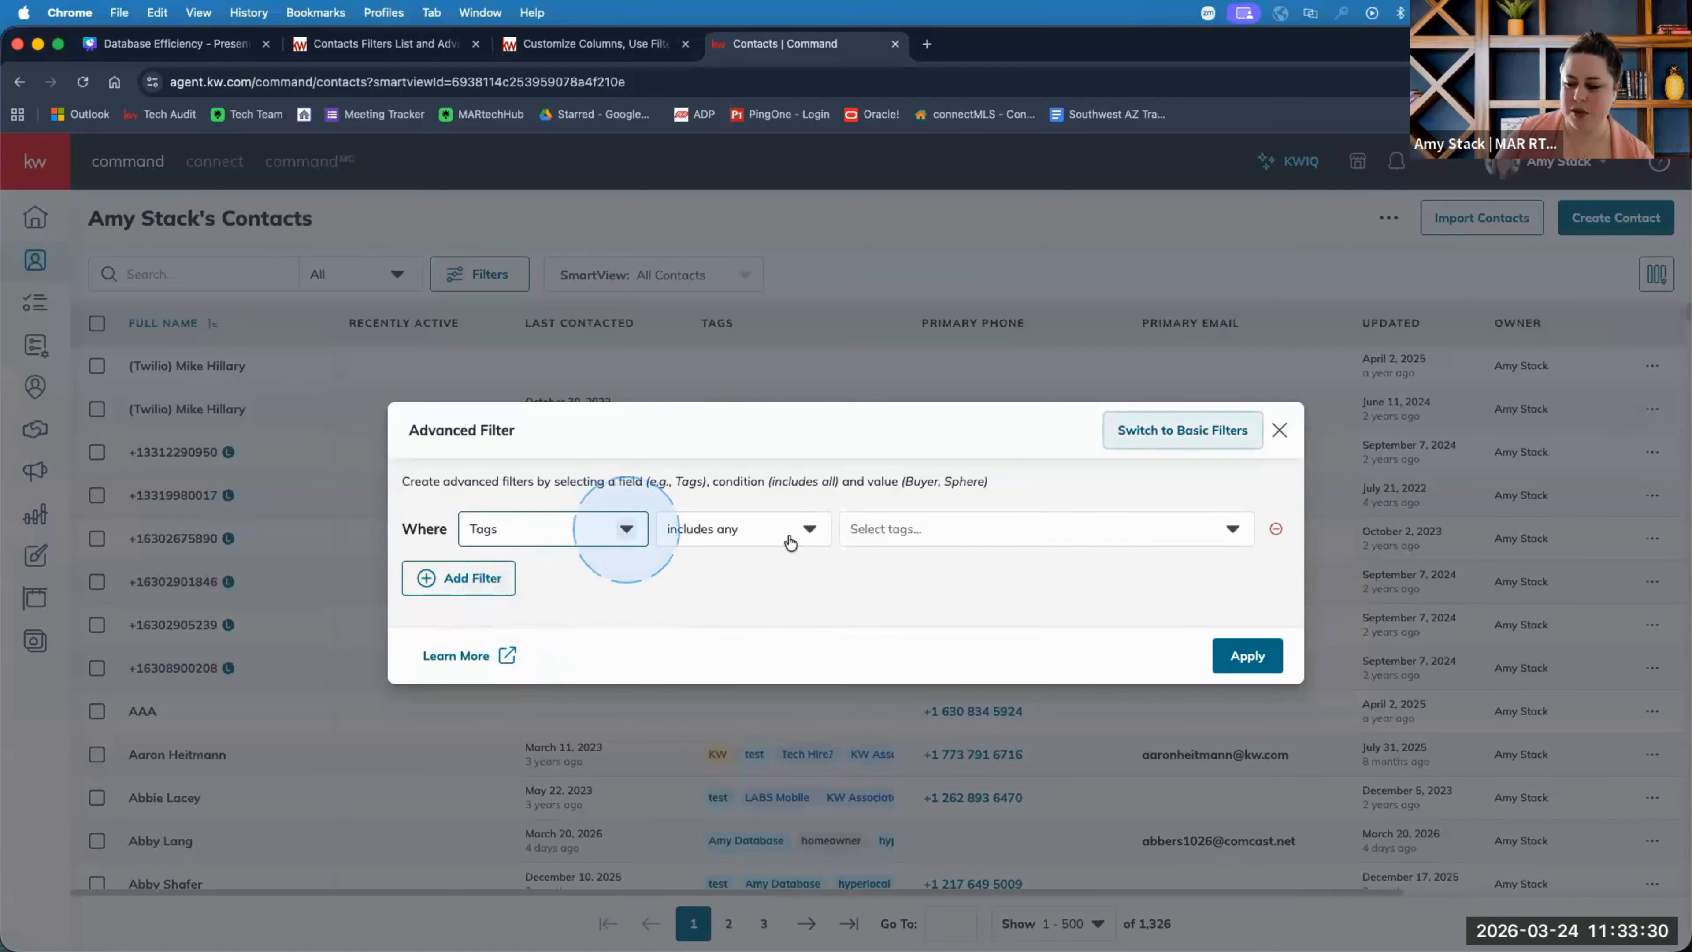
left_click(766, 537)
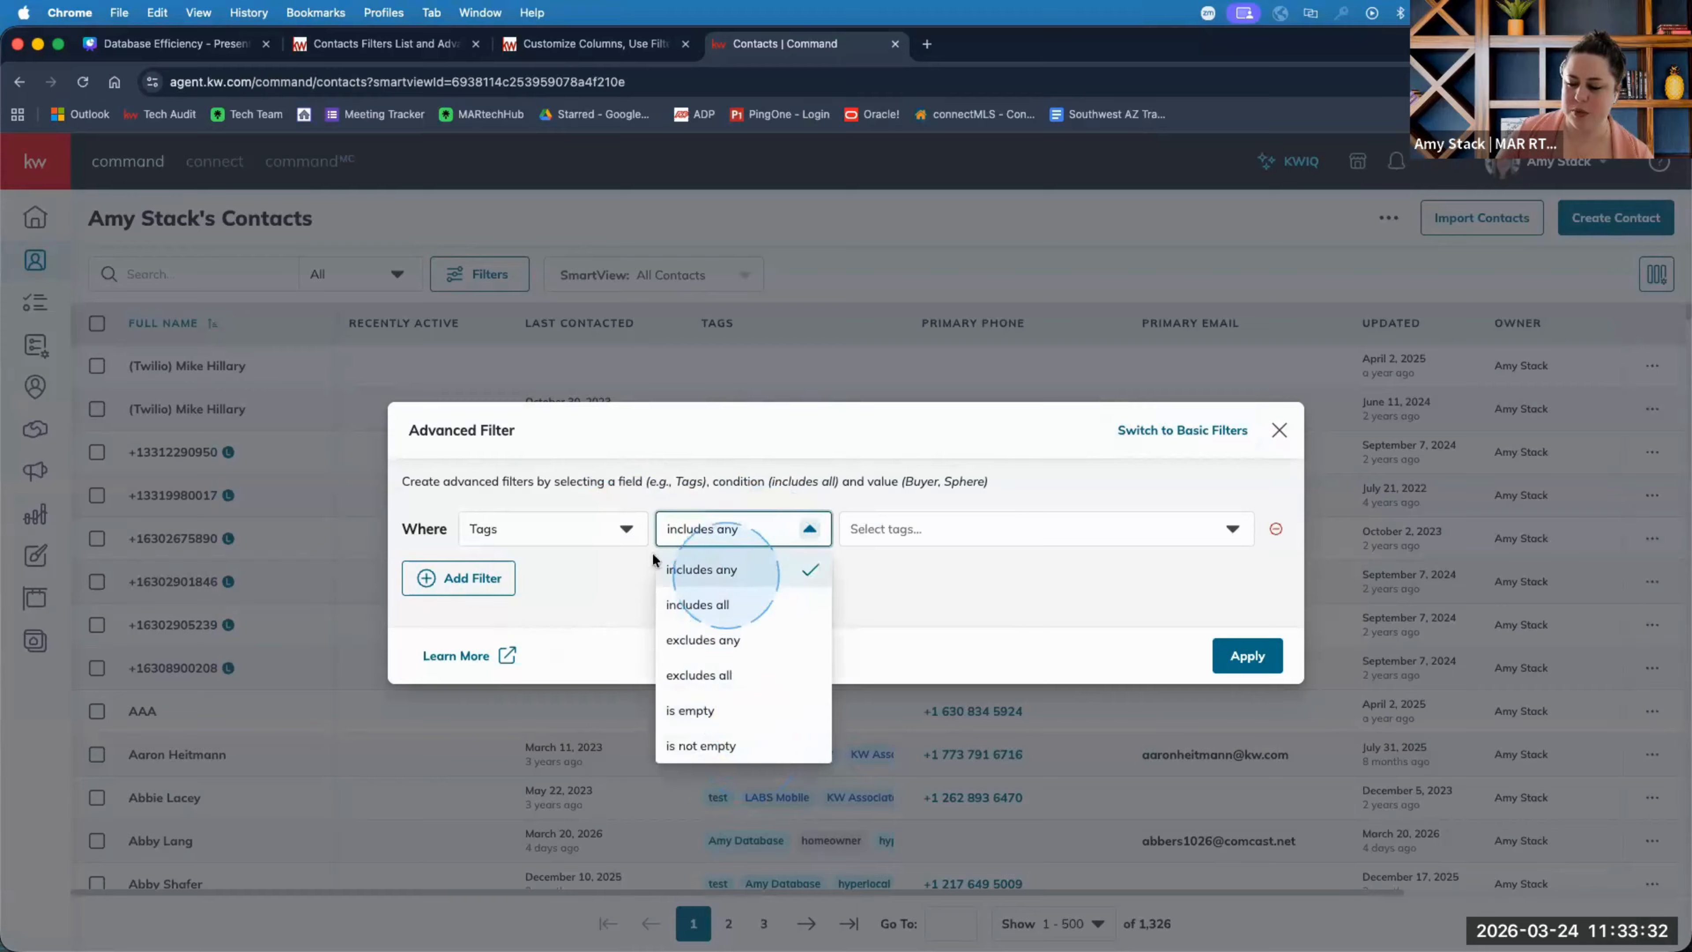
left_click(548, 530)
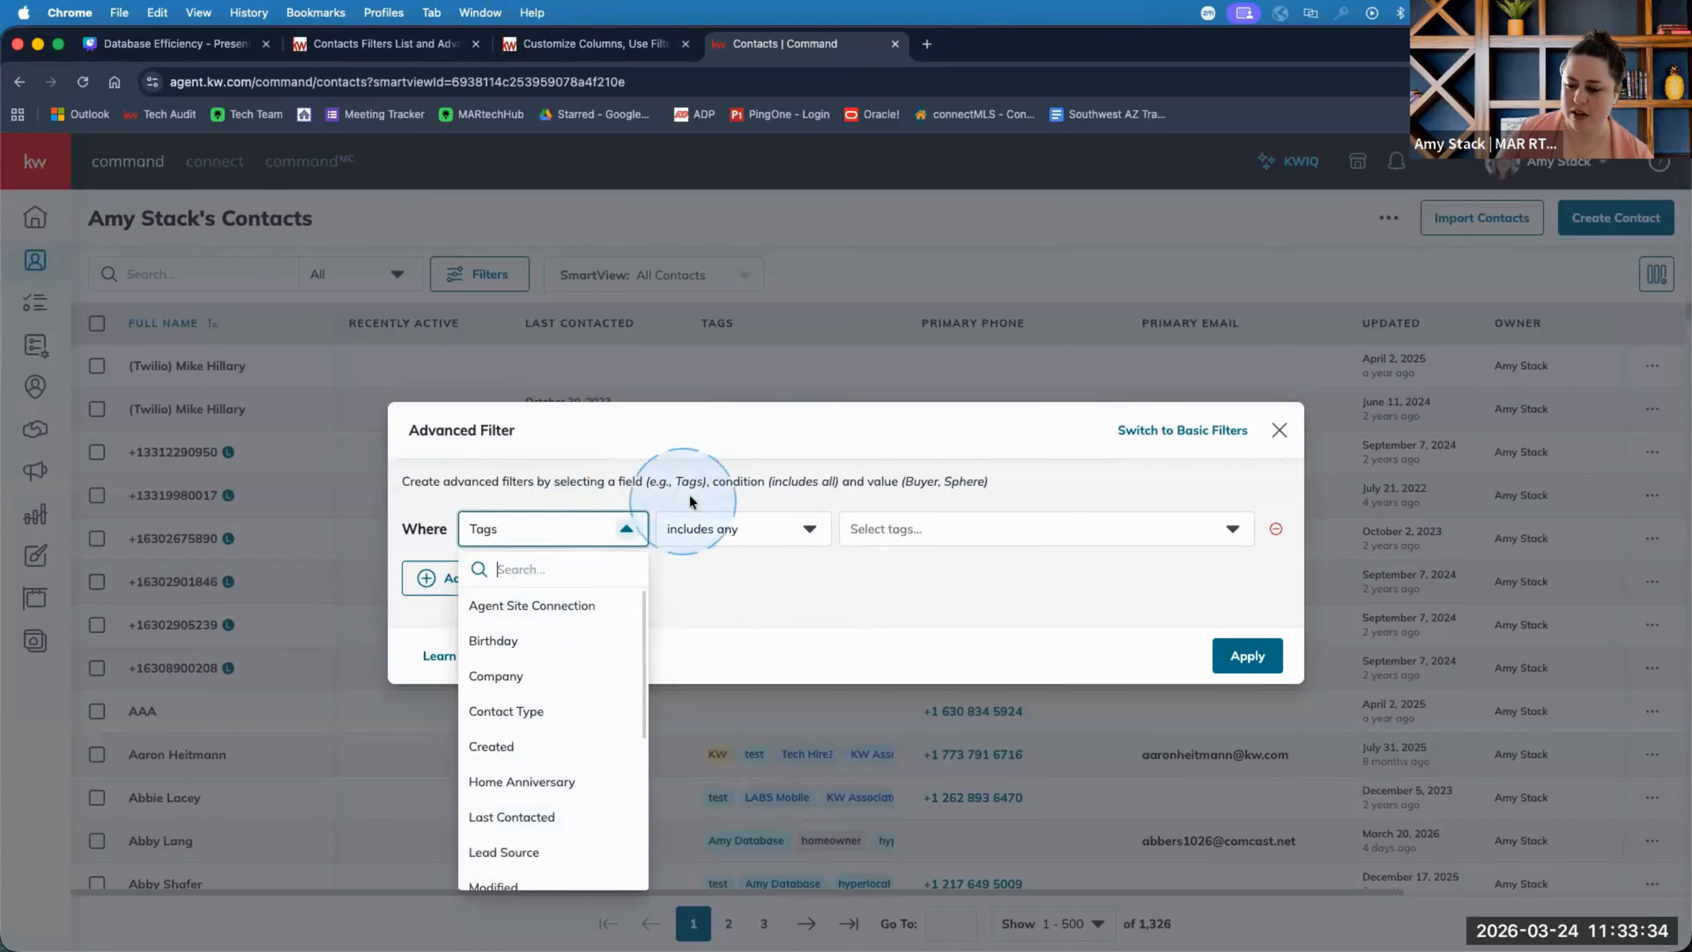
left_click(717, 530)
left_click(719, 530)
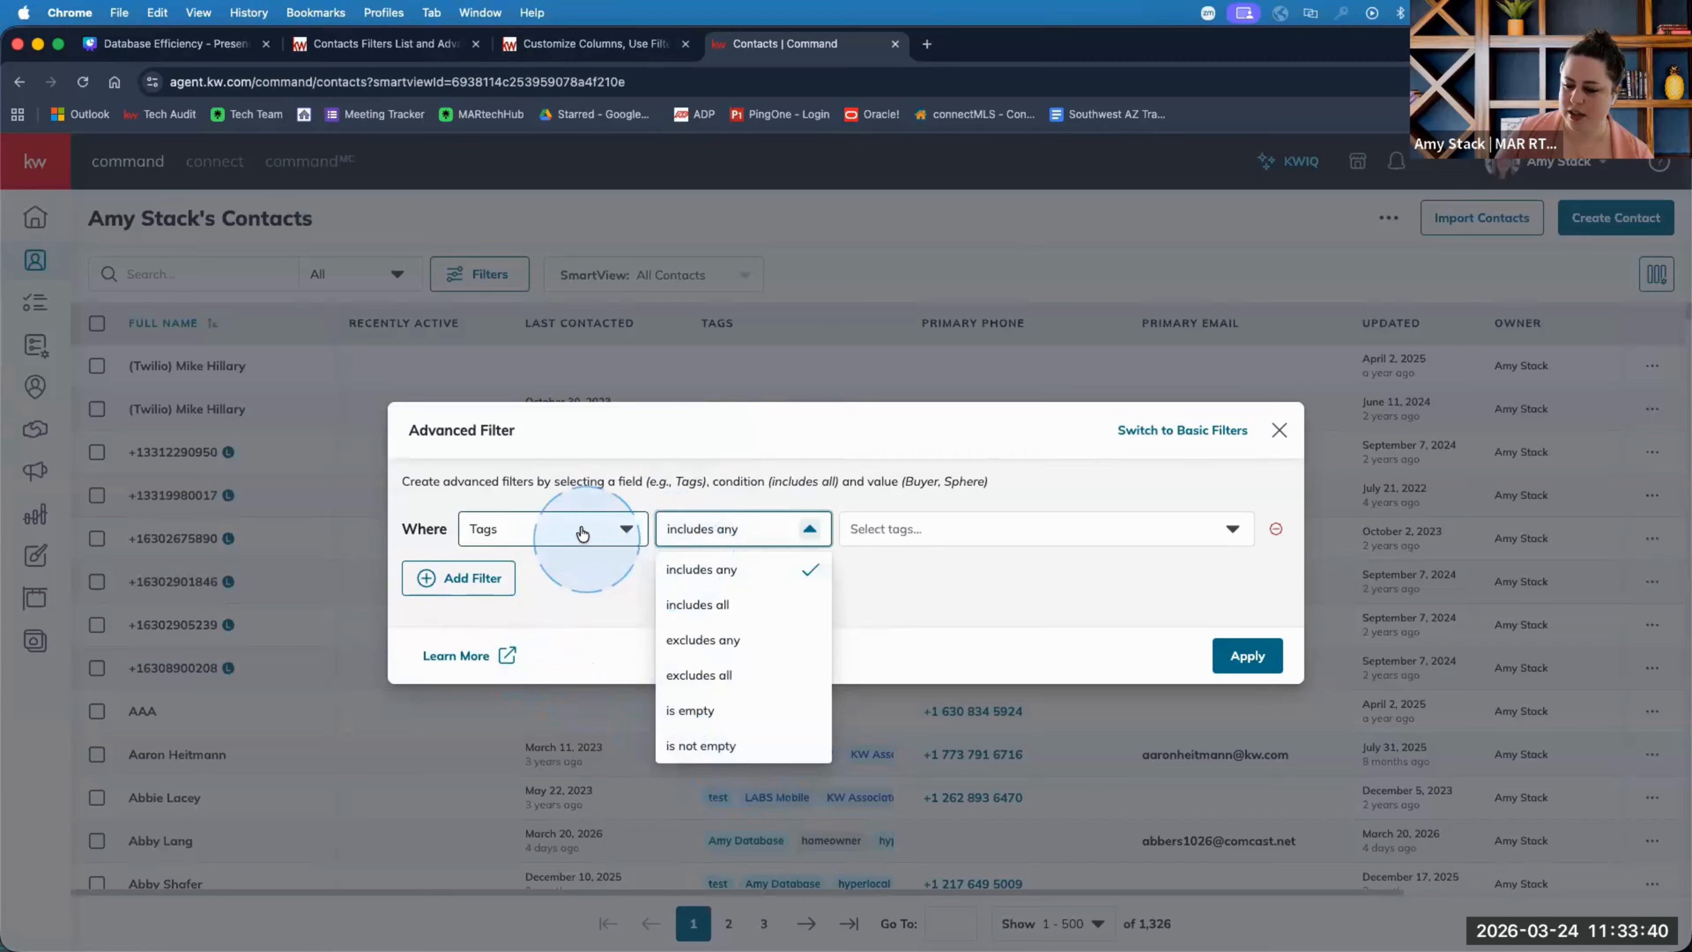
left_click(725, 674)
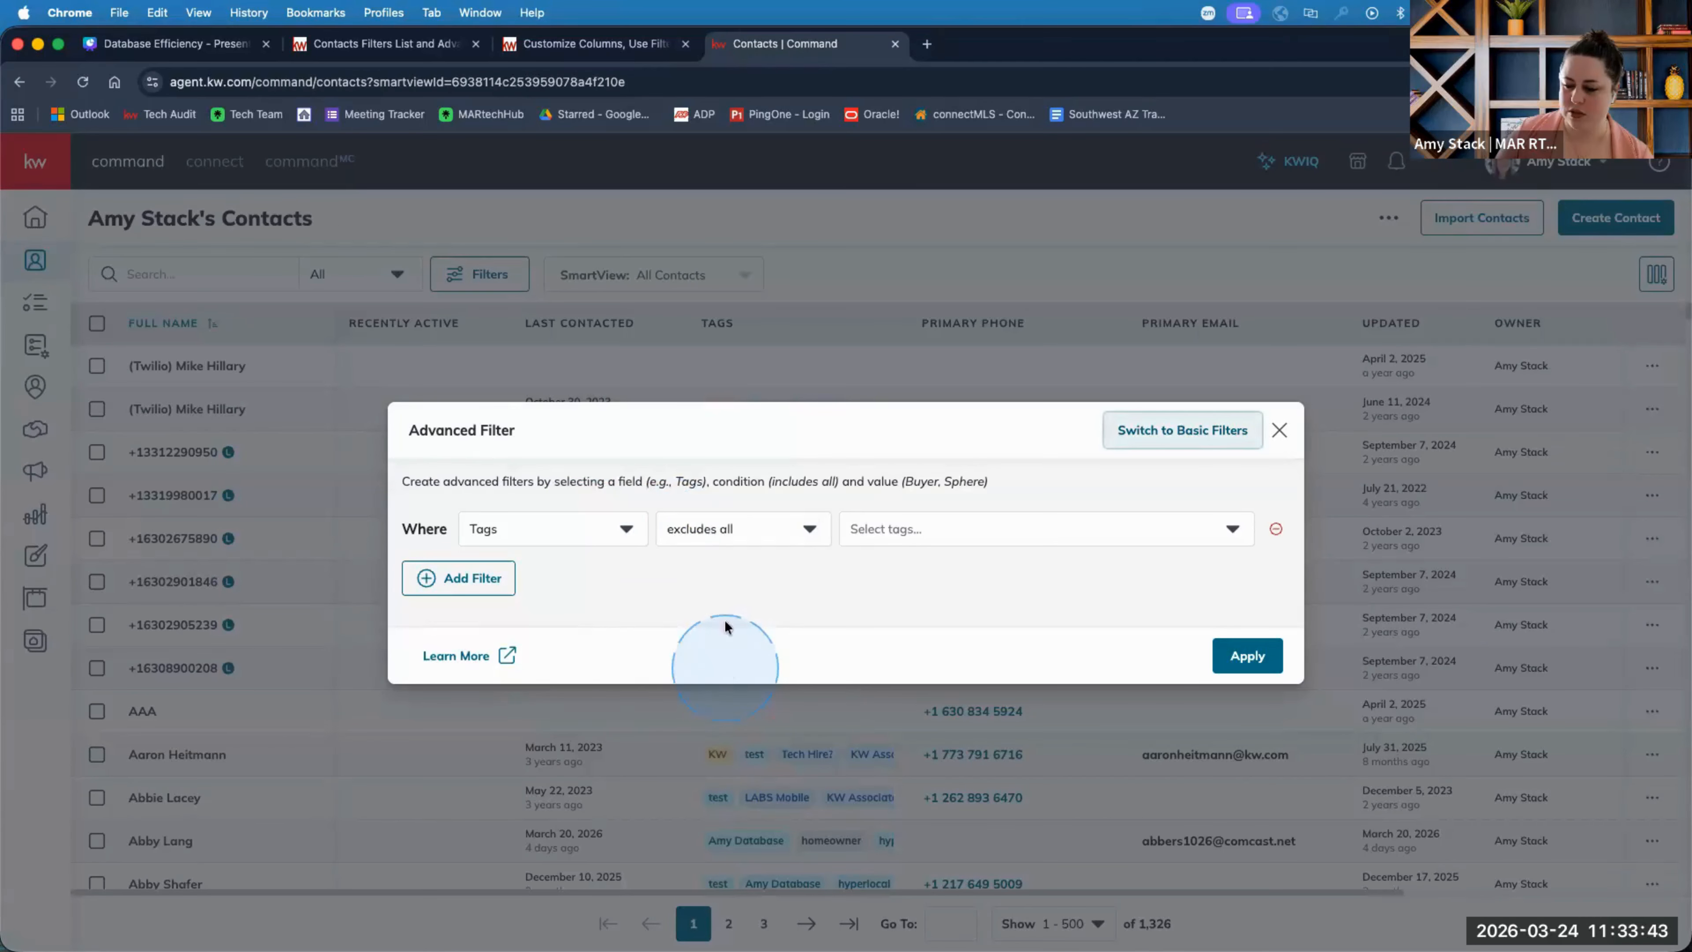
left_click(783, 527)
left_click(746, 644)
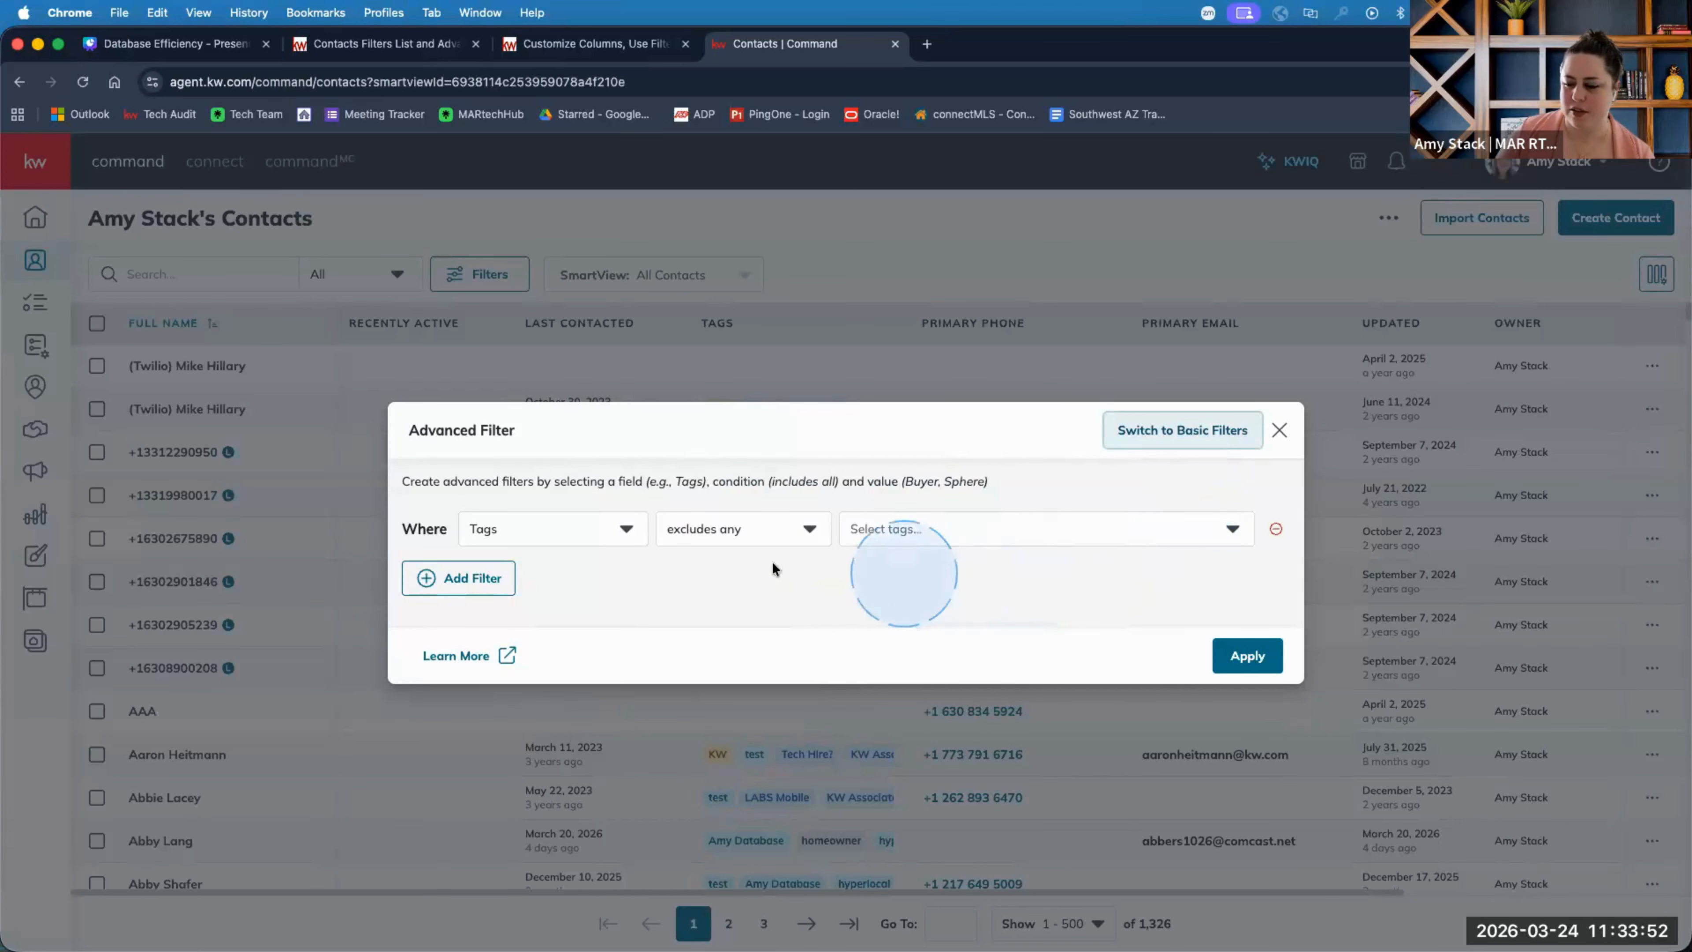
Add the FAKE, test and 804 VB Inquiry tags to the exclusion list.
left_click(886, 530)
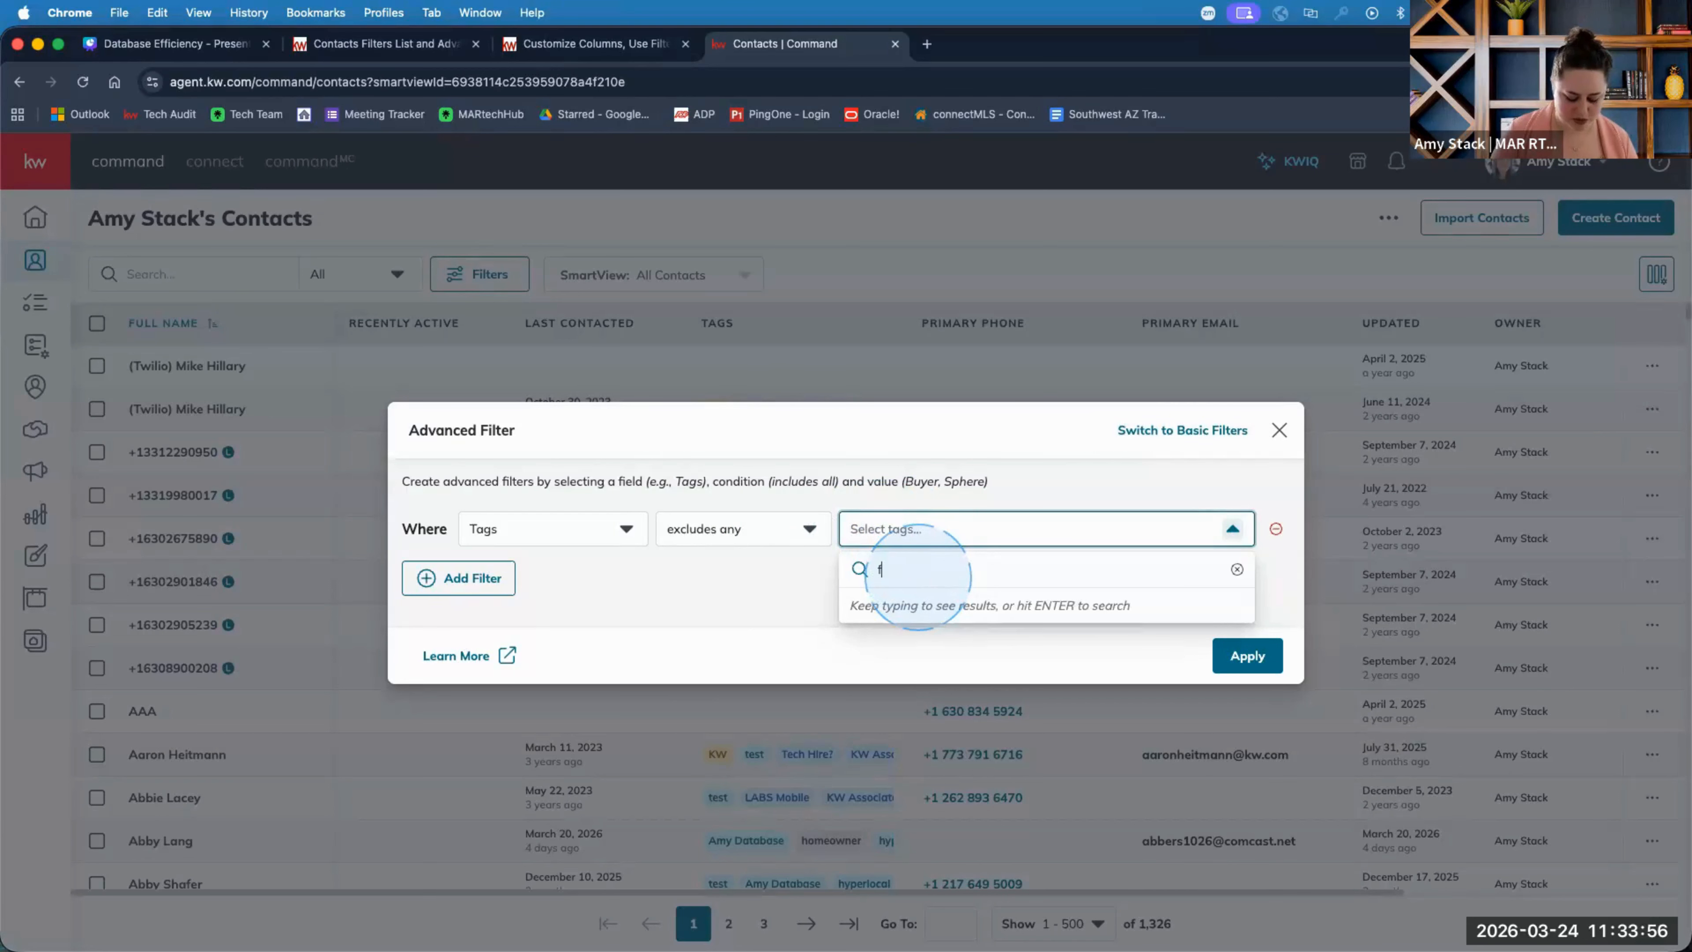
type("fake")
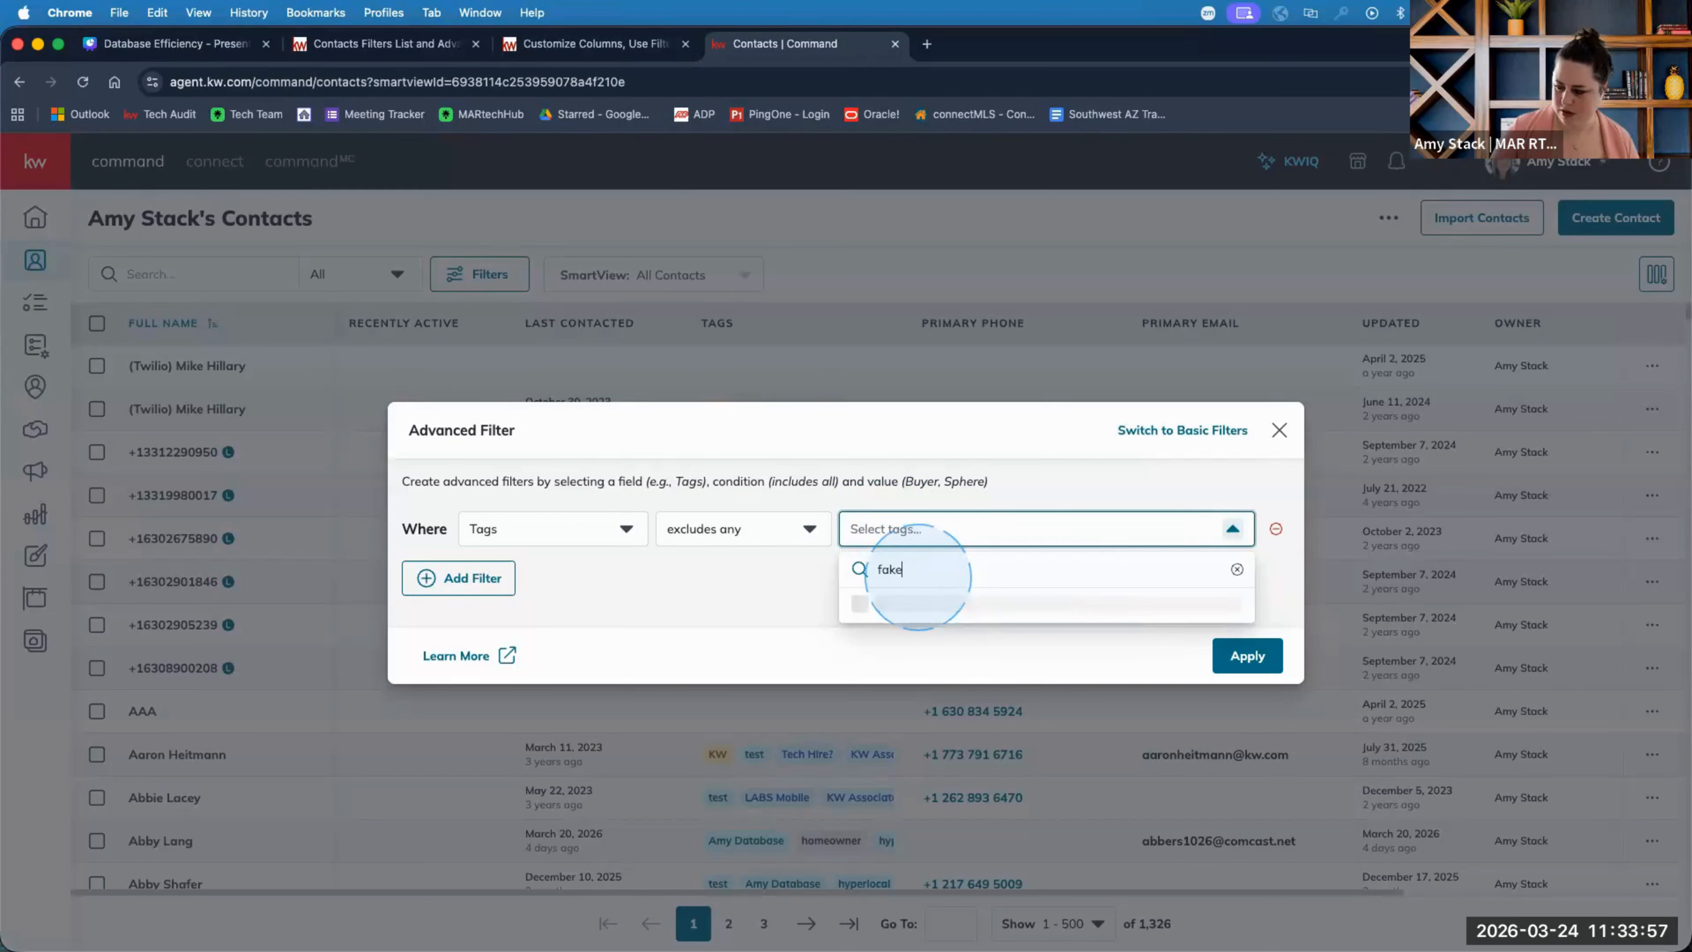
left_click(860, 604)
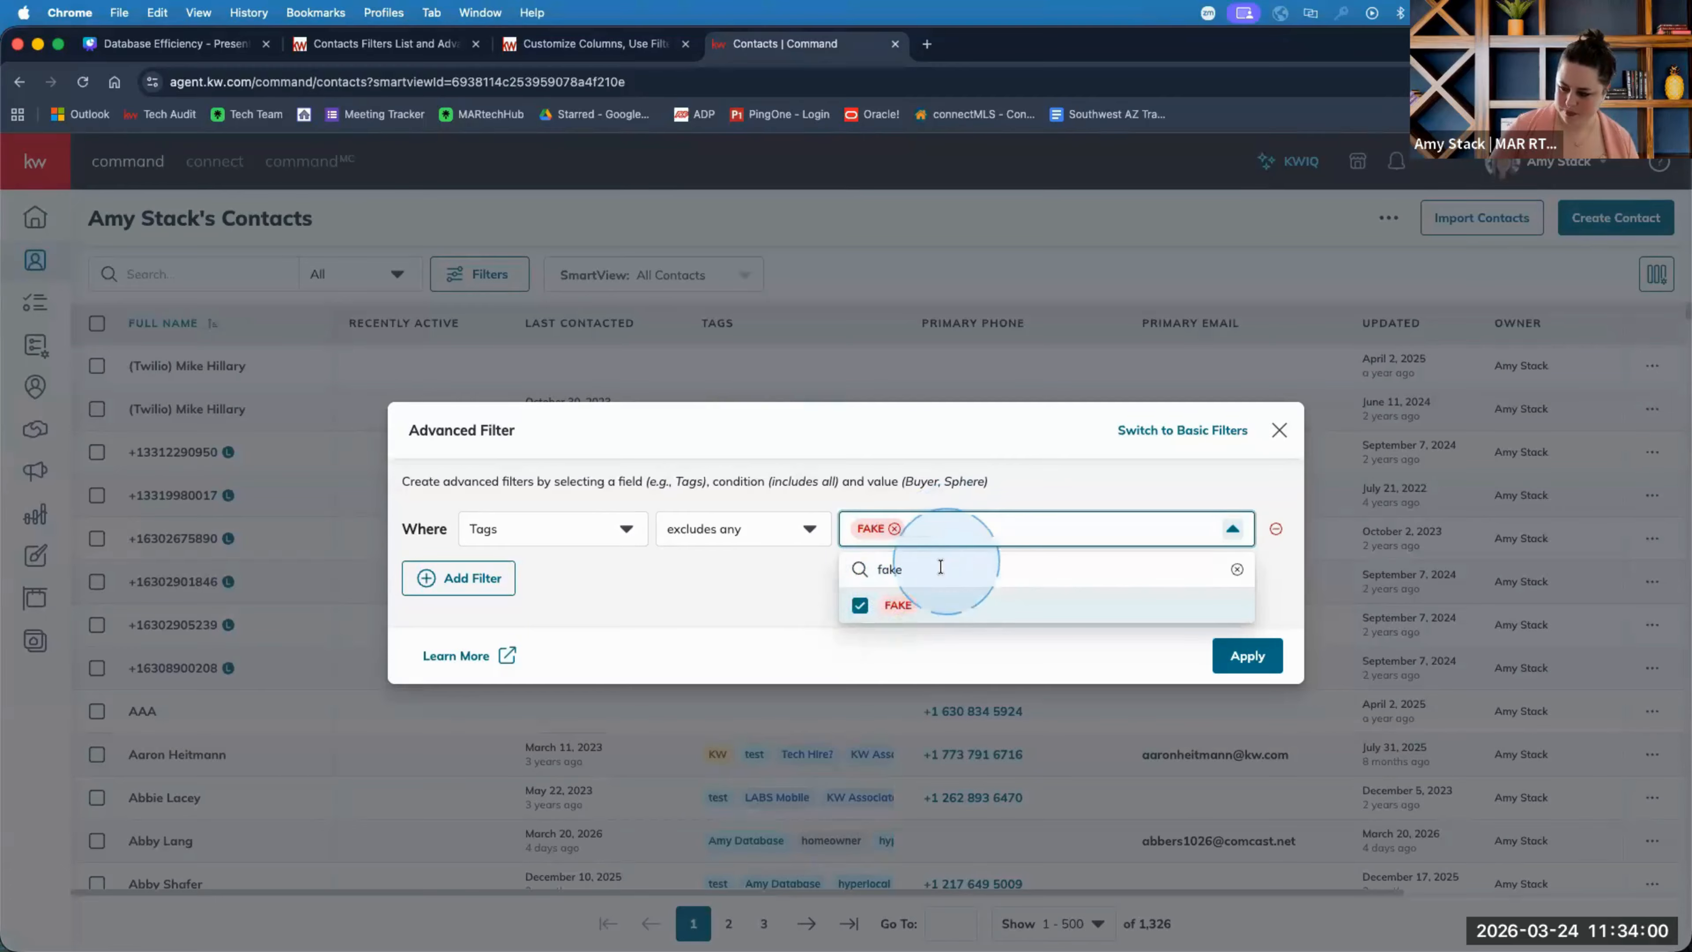
left_click(954, 528)
left_click(956, 523)
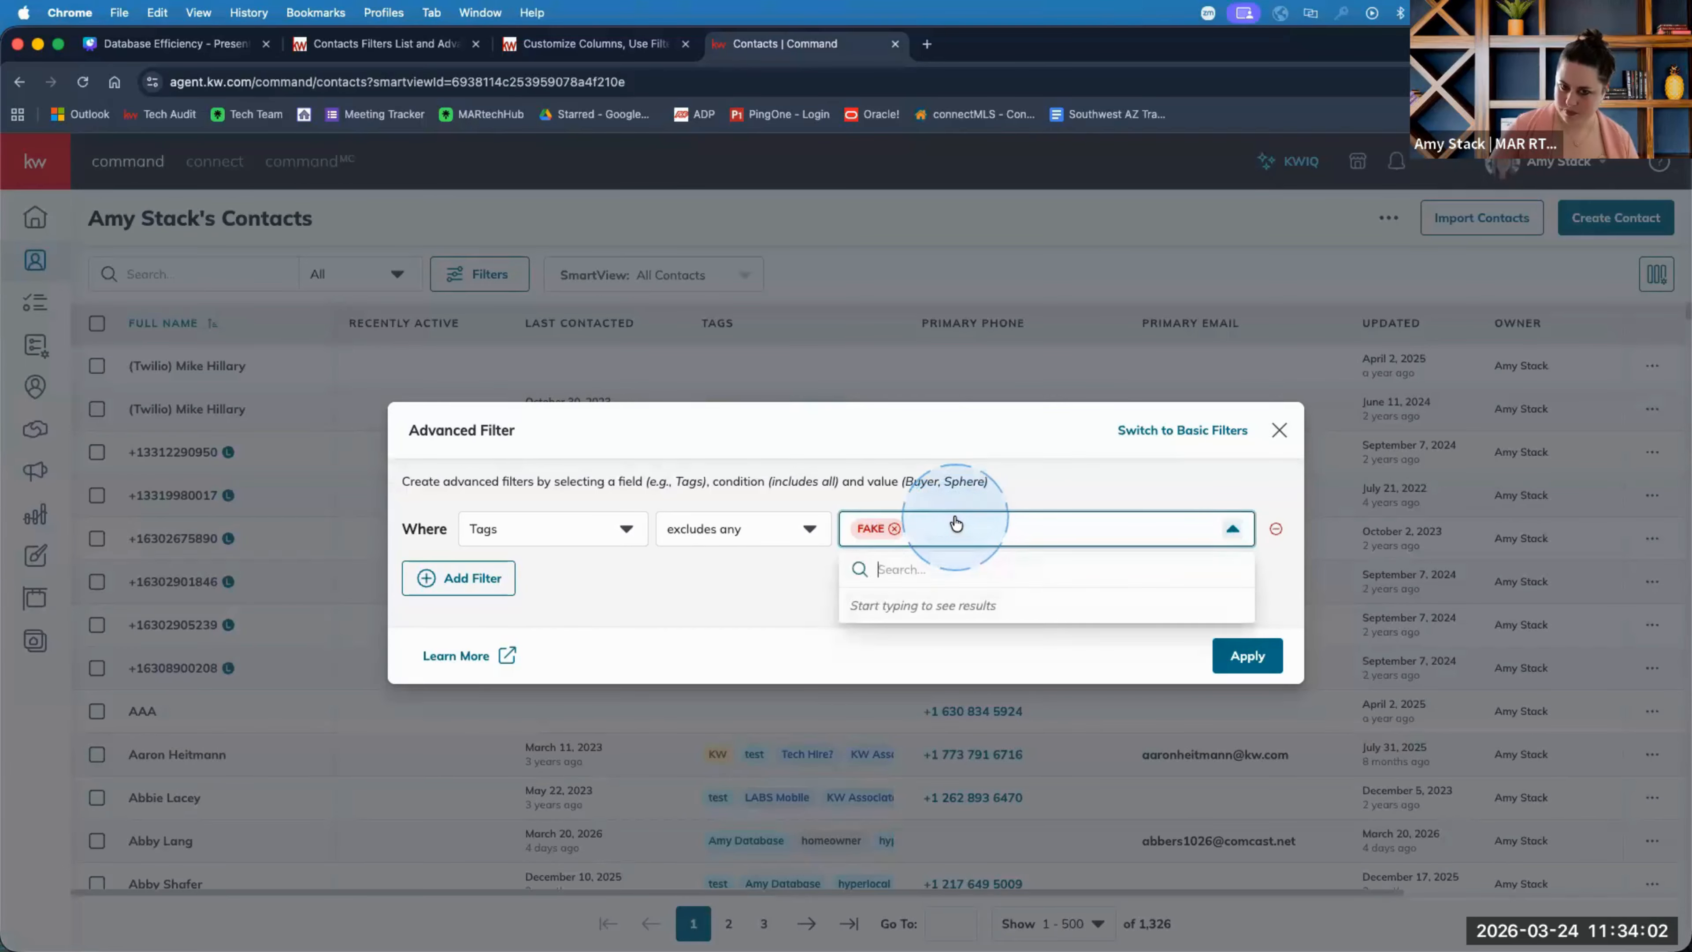
type("test")
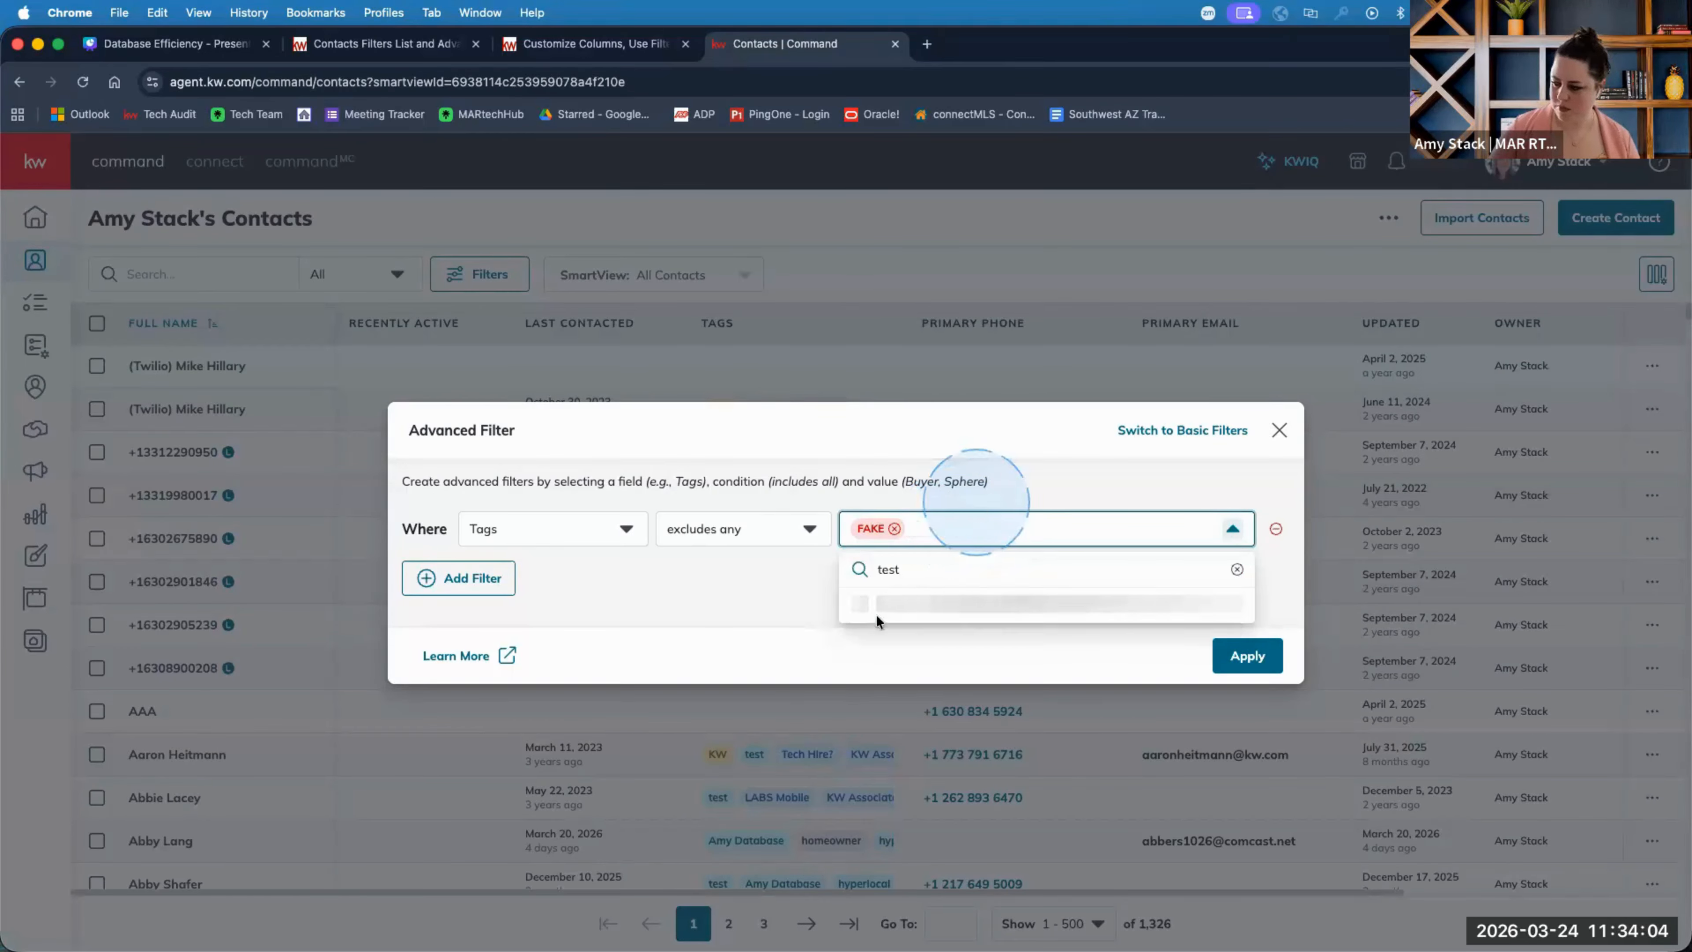
left_click(872, 604)
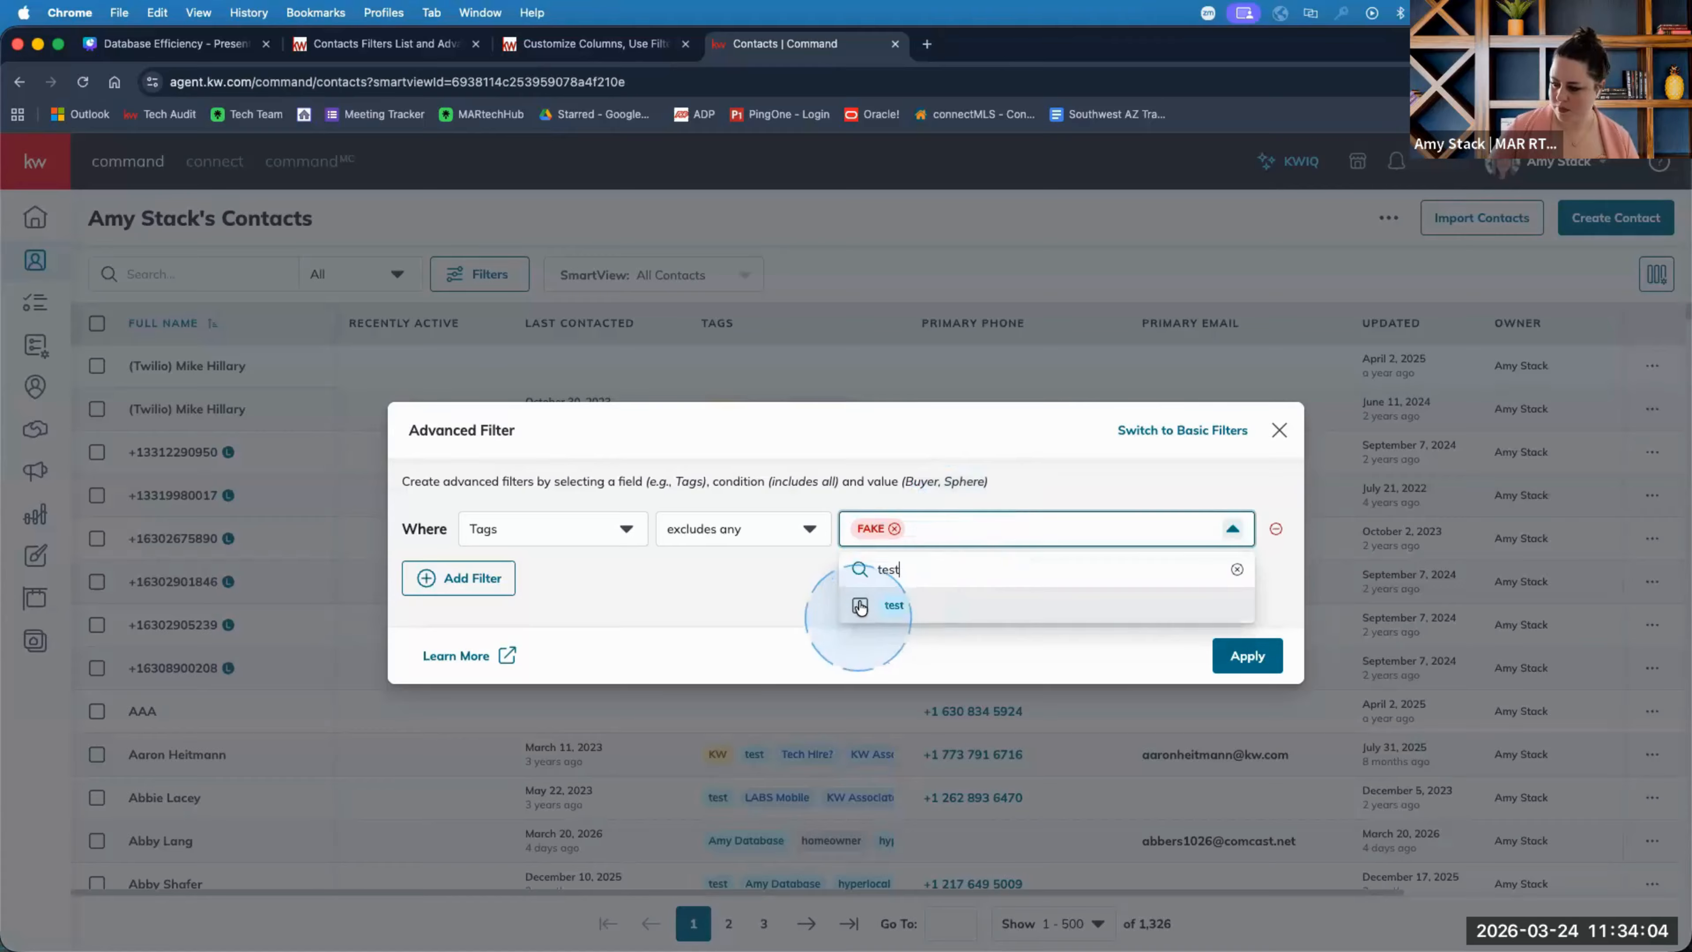
double_click(992, 569)
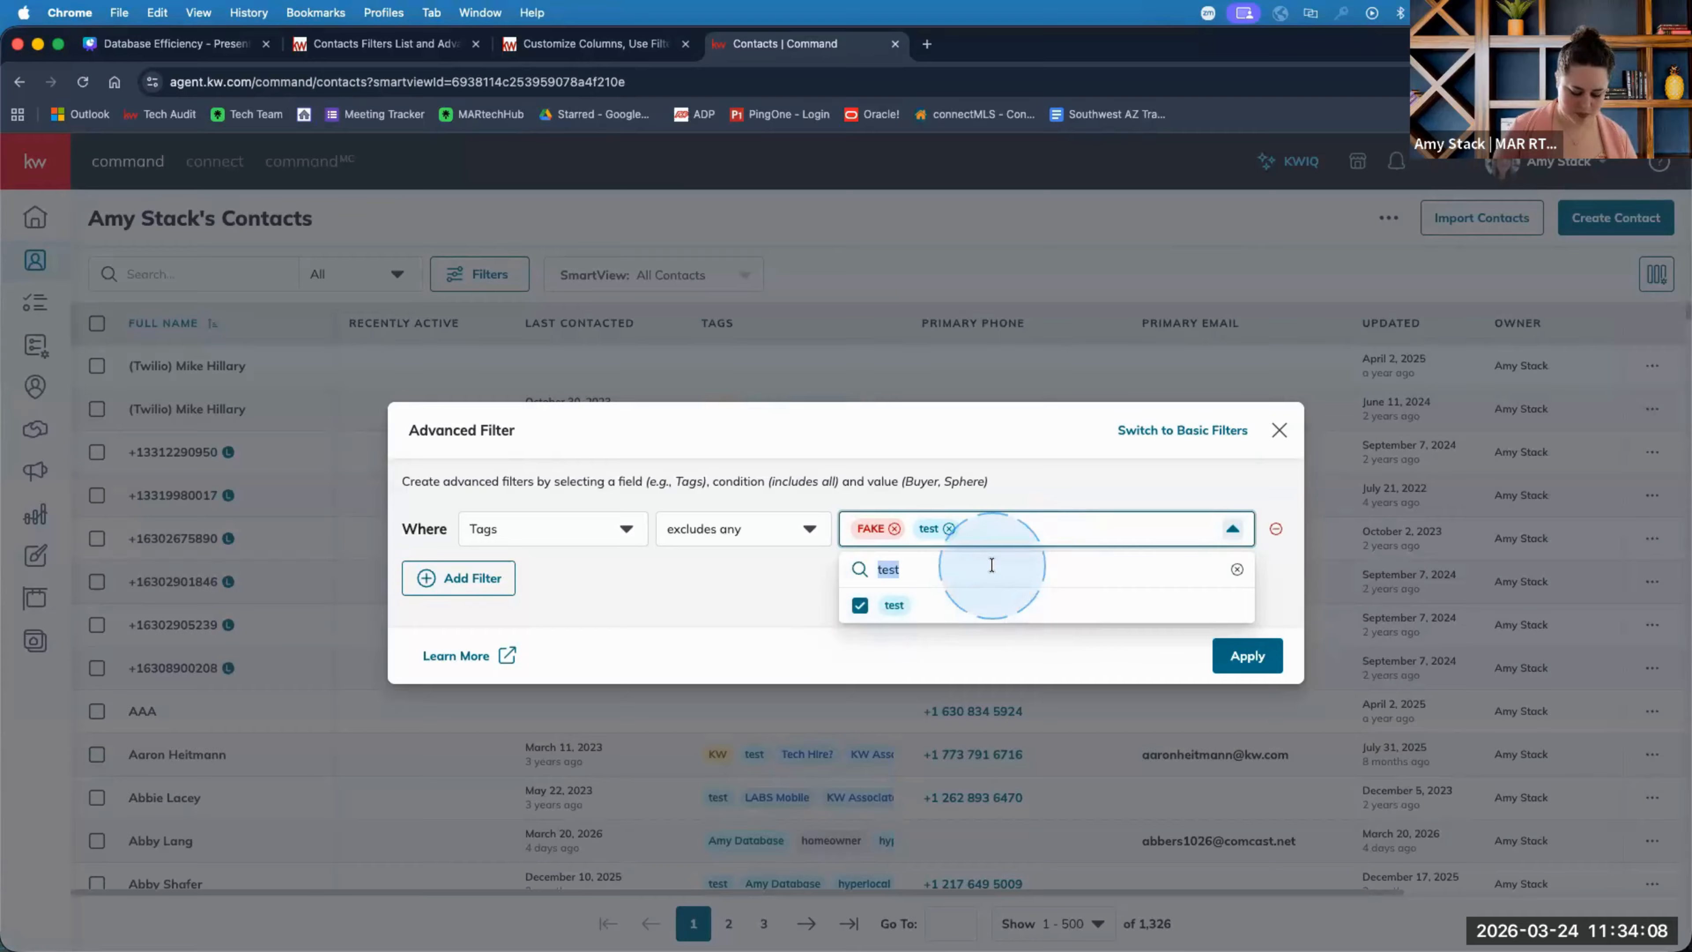
type("v")
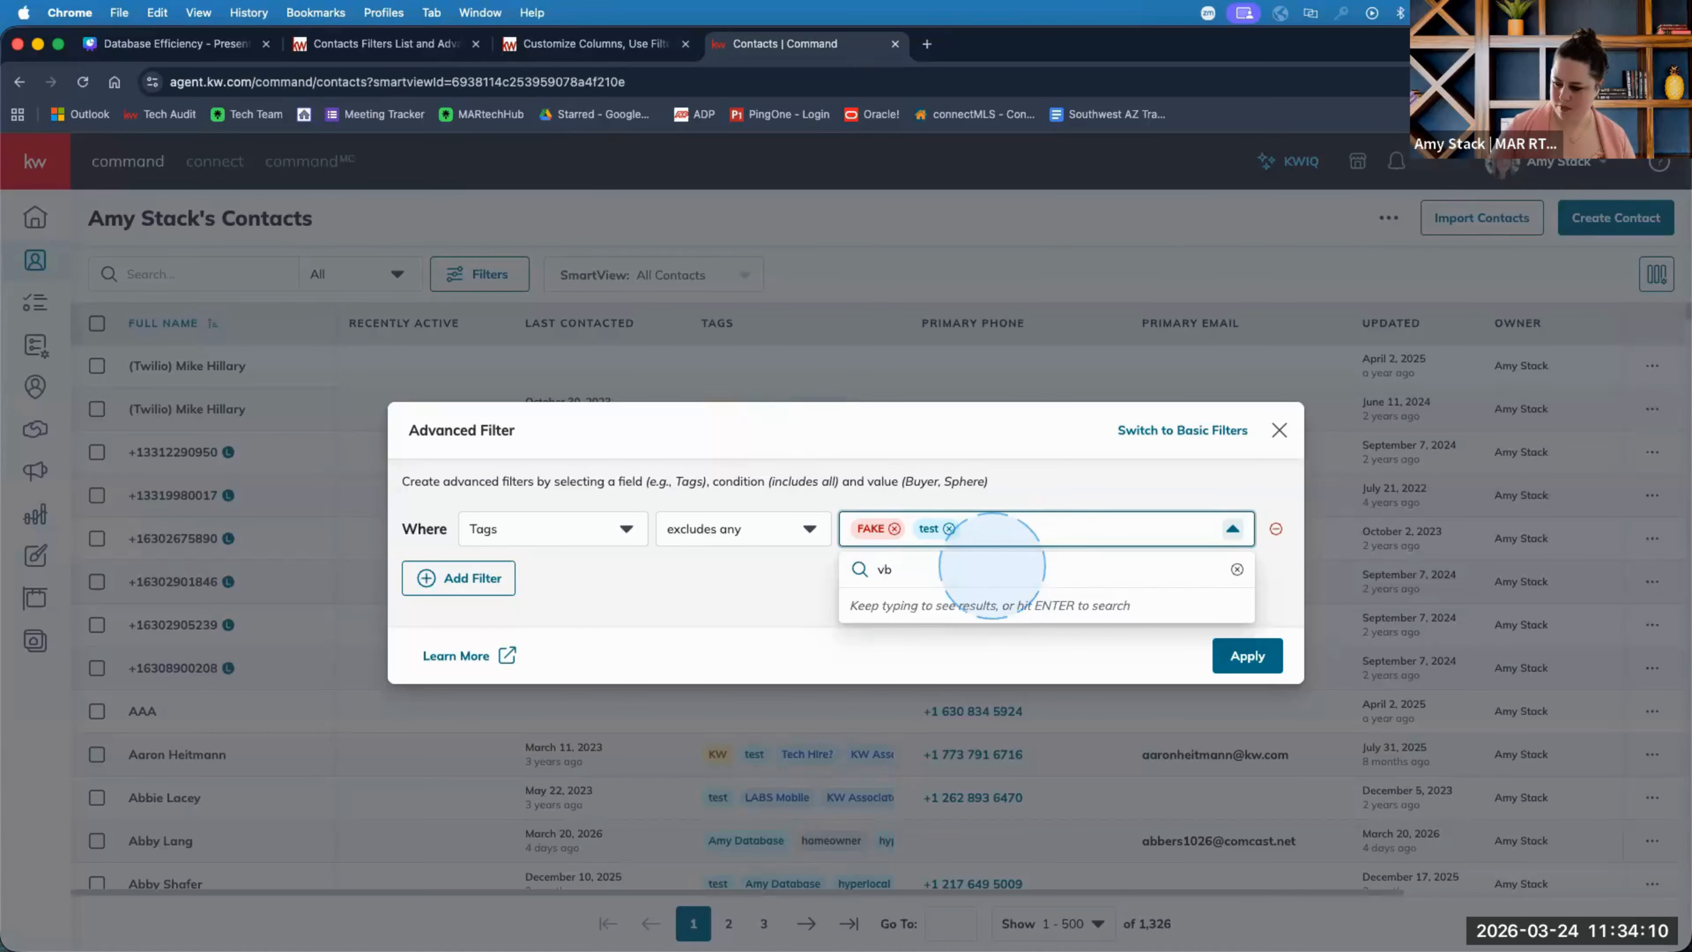
key("BackSpace")
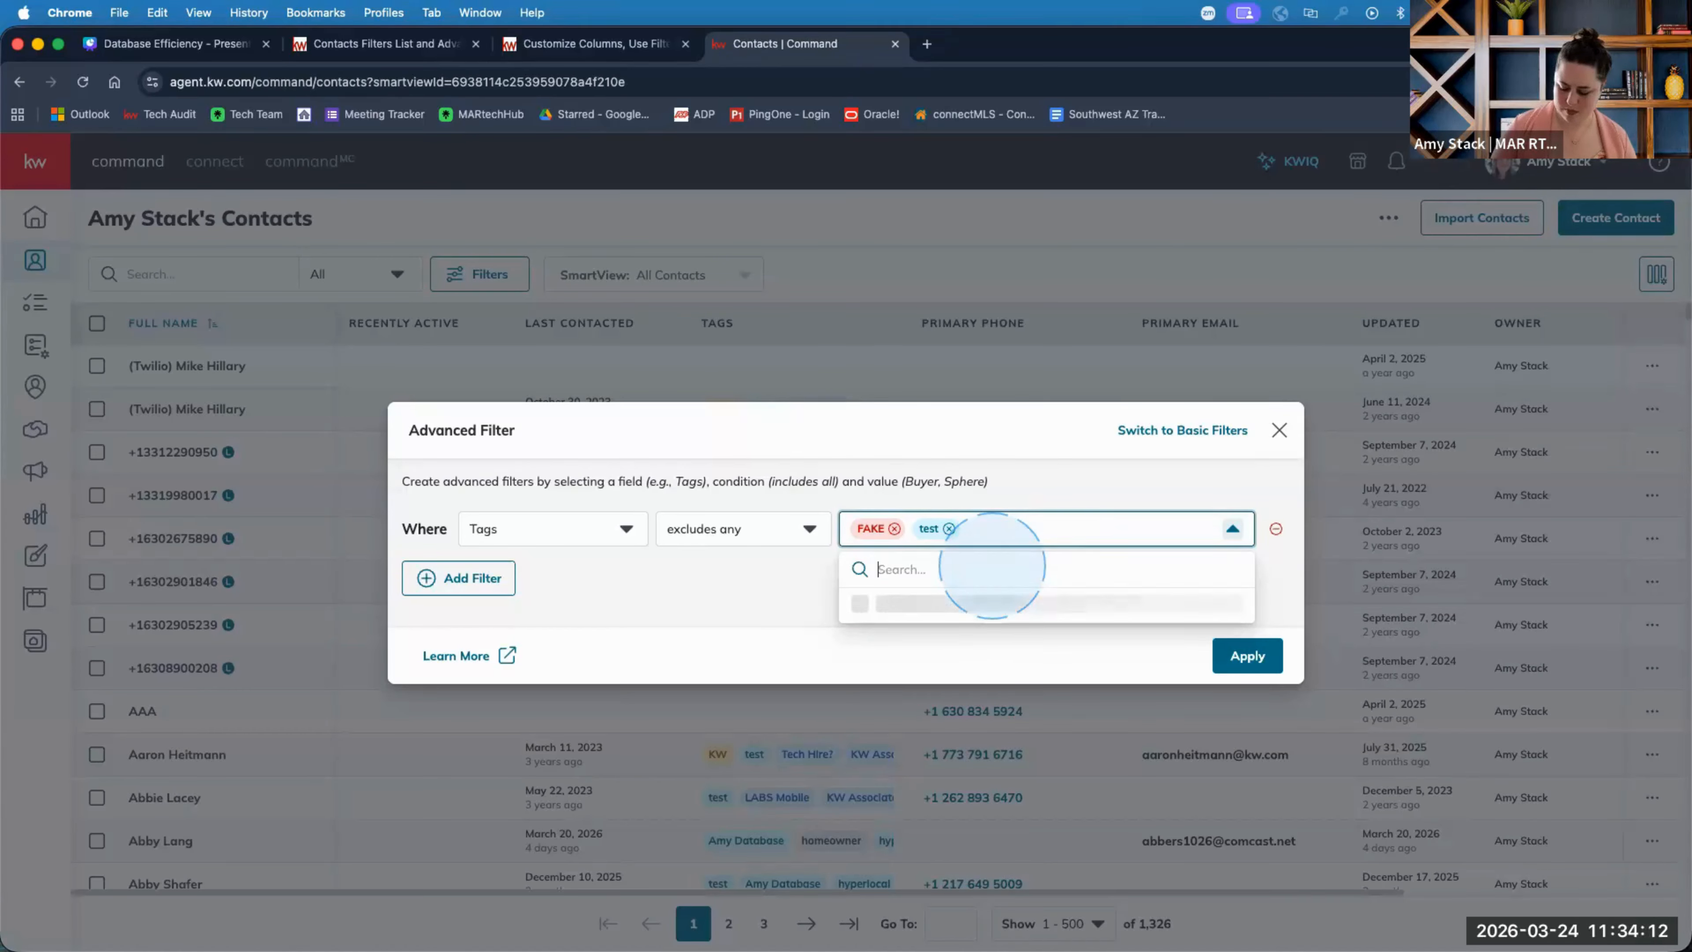
type("804")
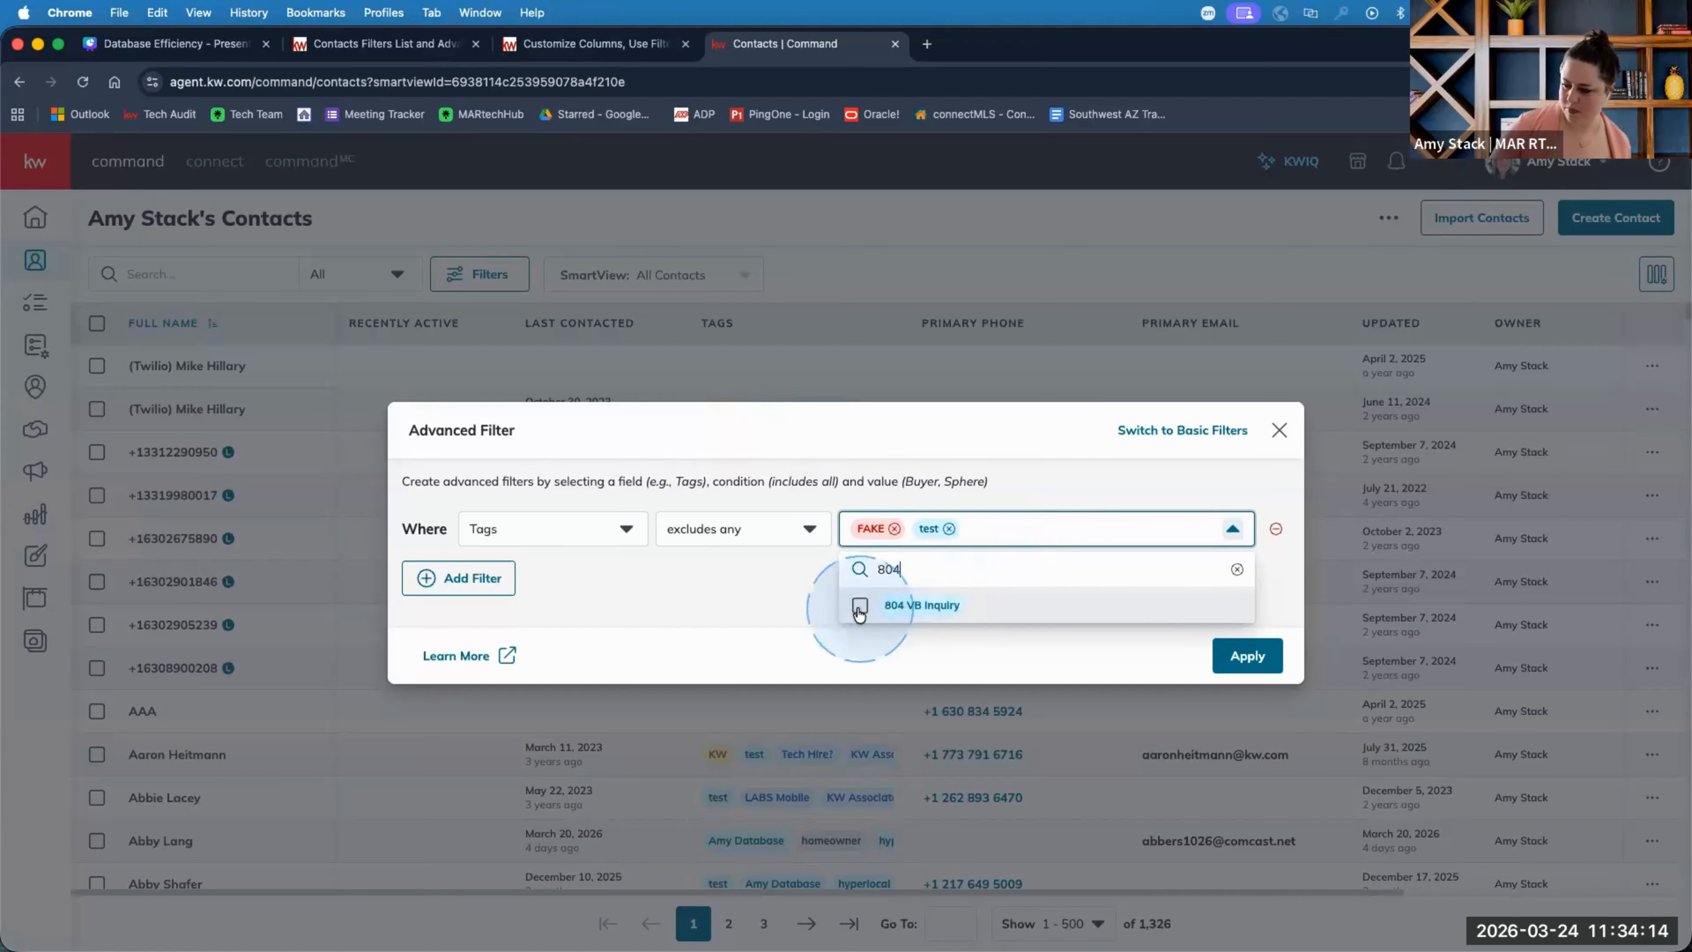
left_click(861, 603)
left_click(761, 597)
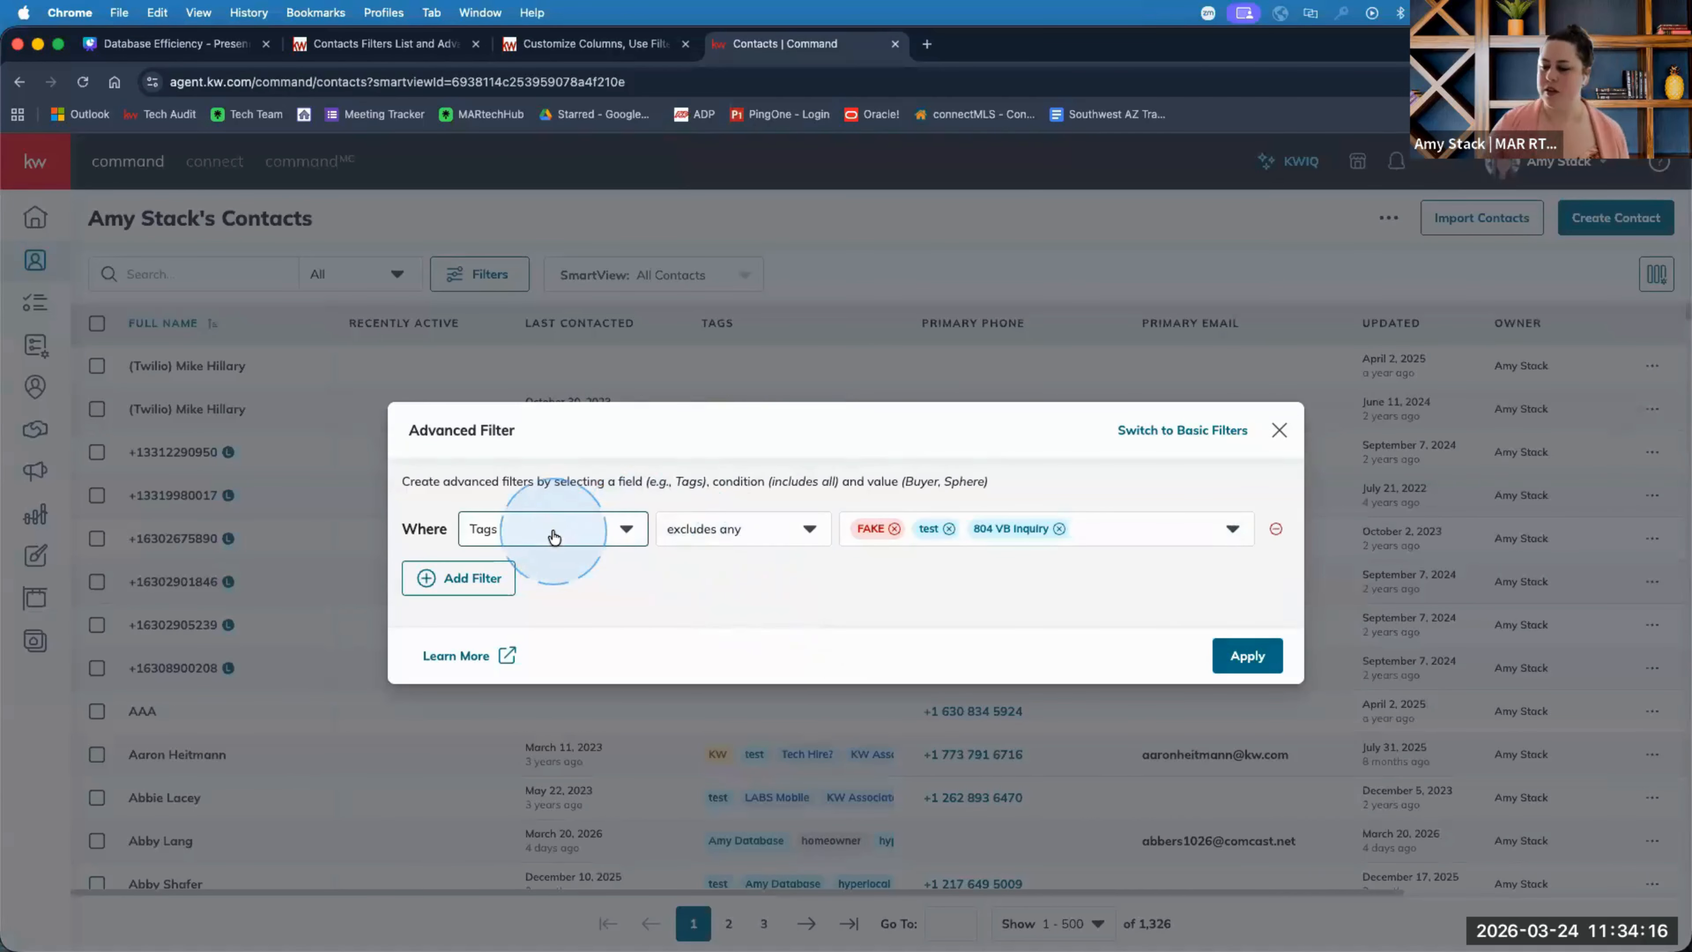
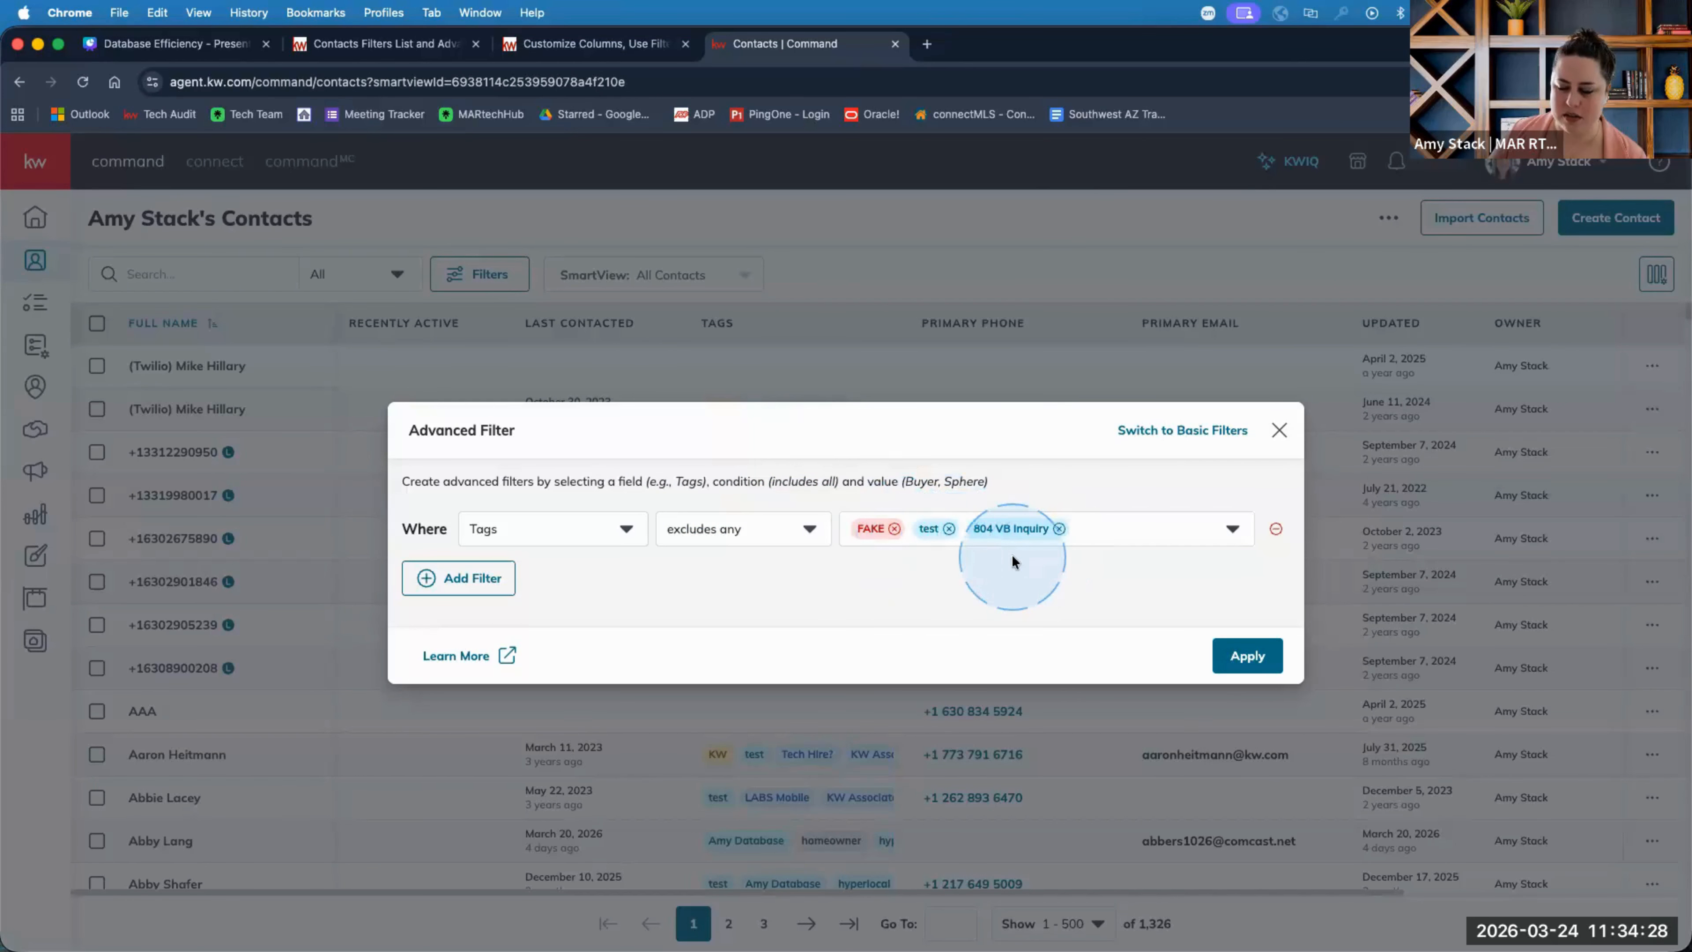
Switch the Tags condition to 'excludes all' for FAKE, test and 804 VB Inquiry.
left_click(809, 541)
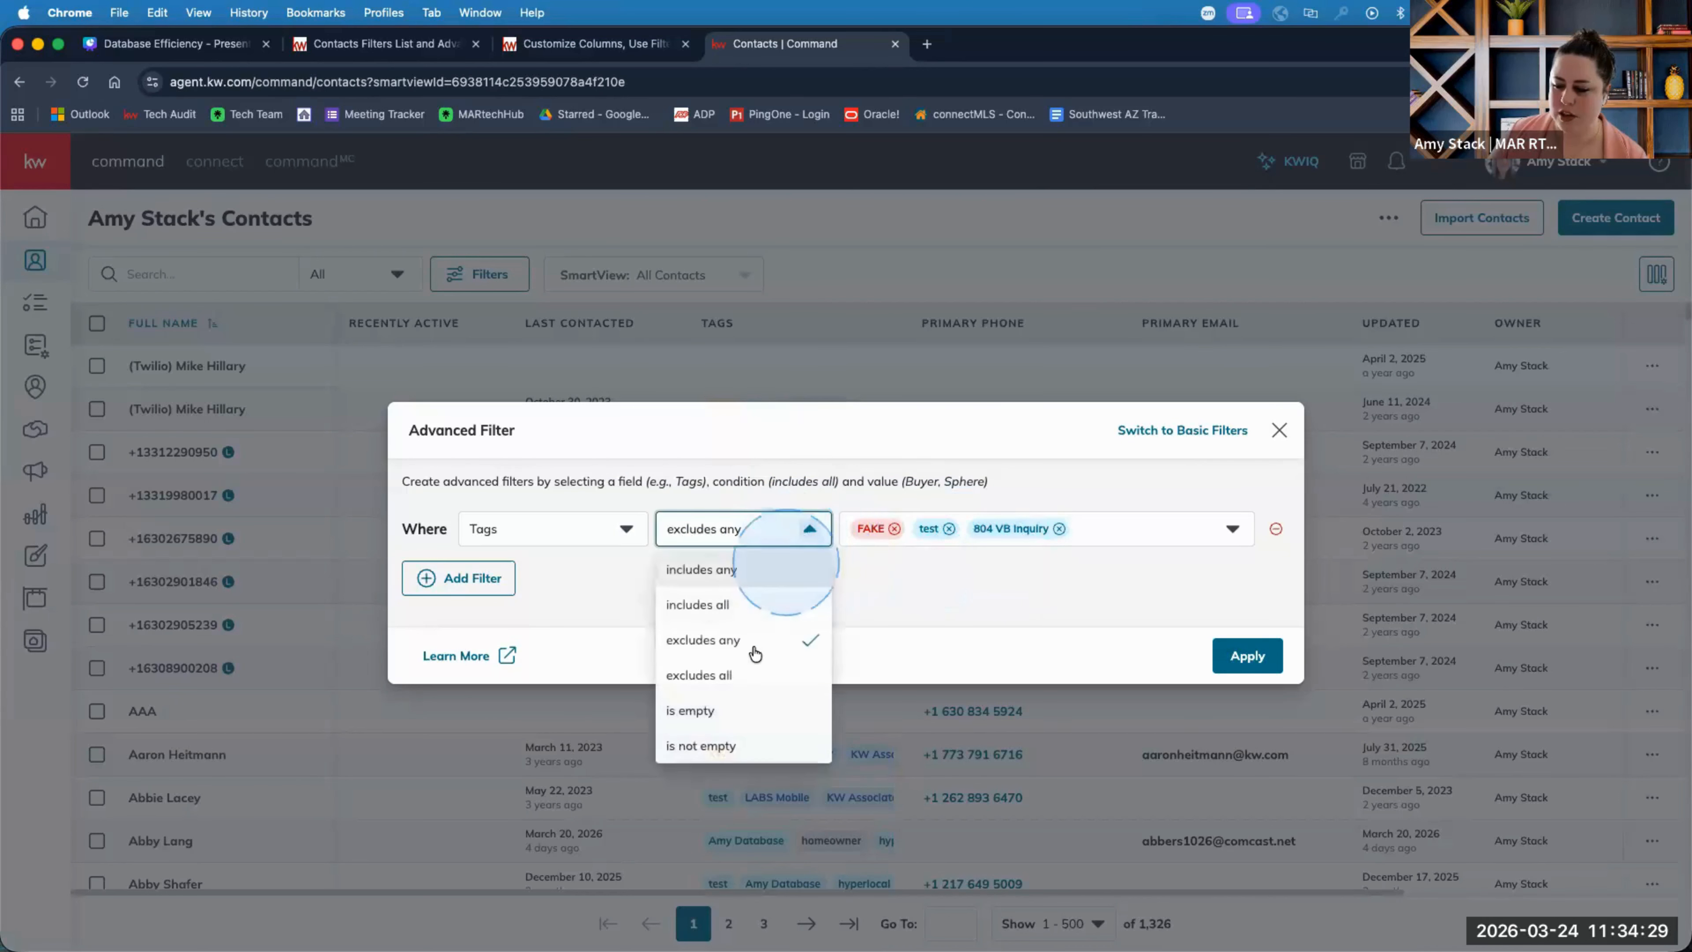
left_click(742, 675)
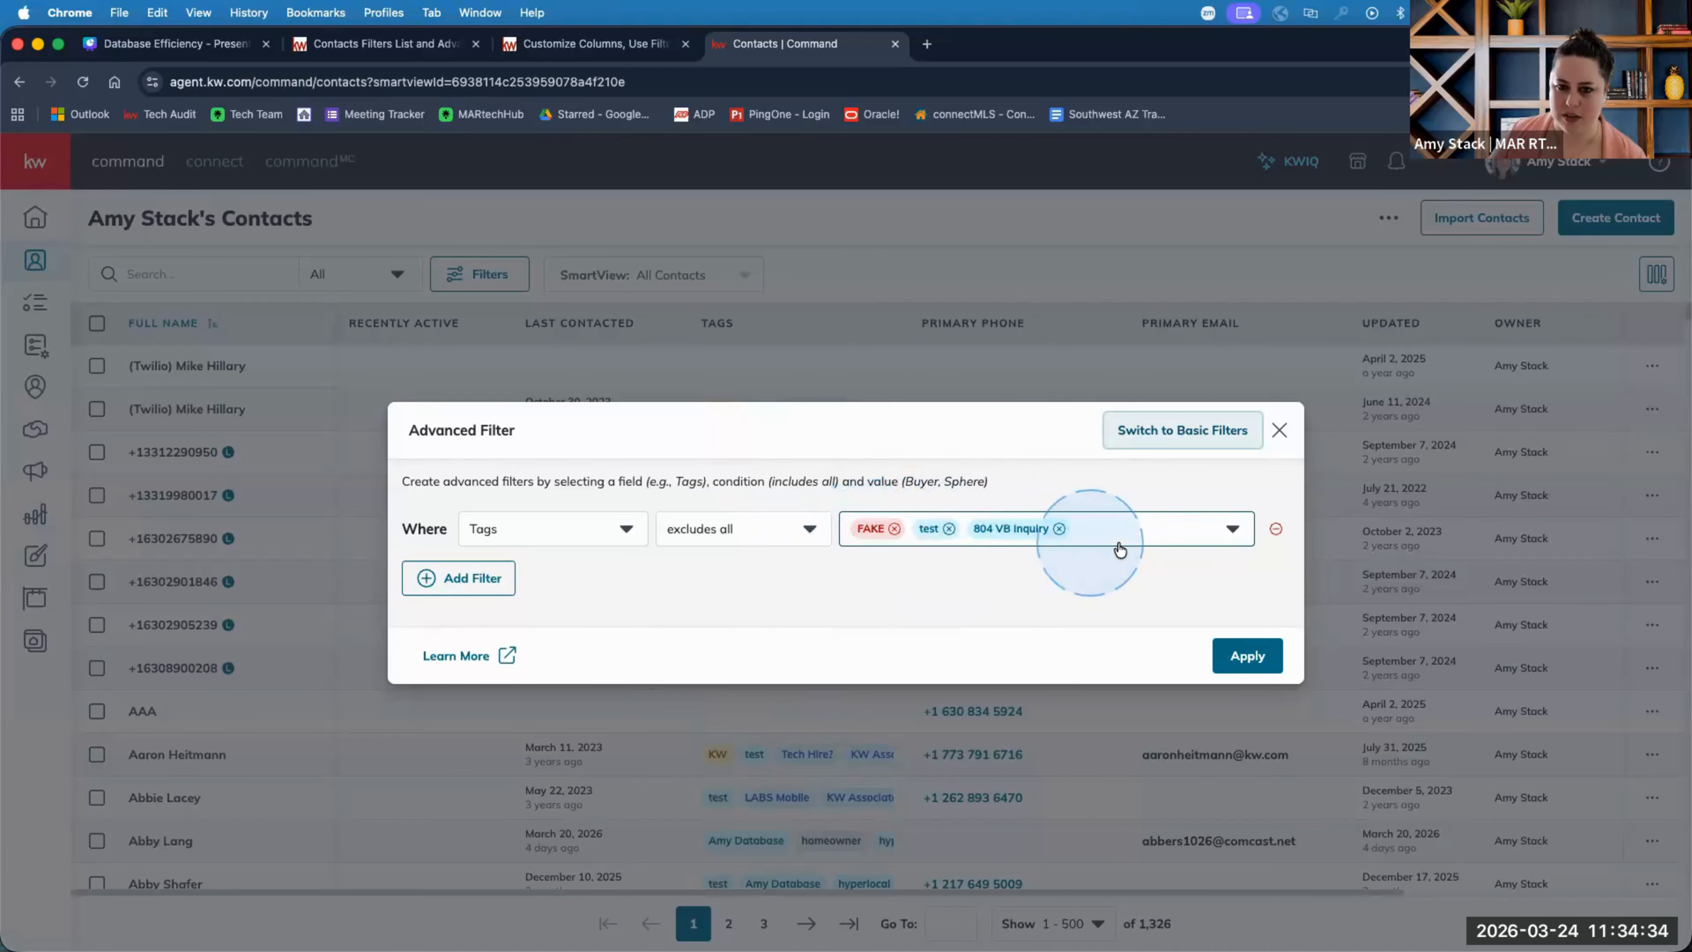
left_click(704, 540)
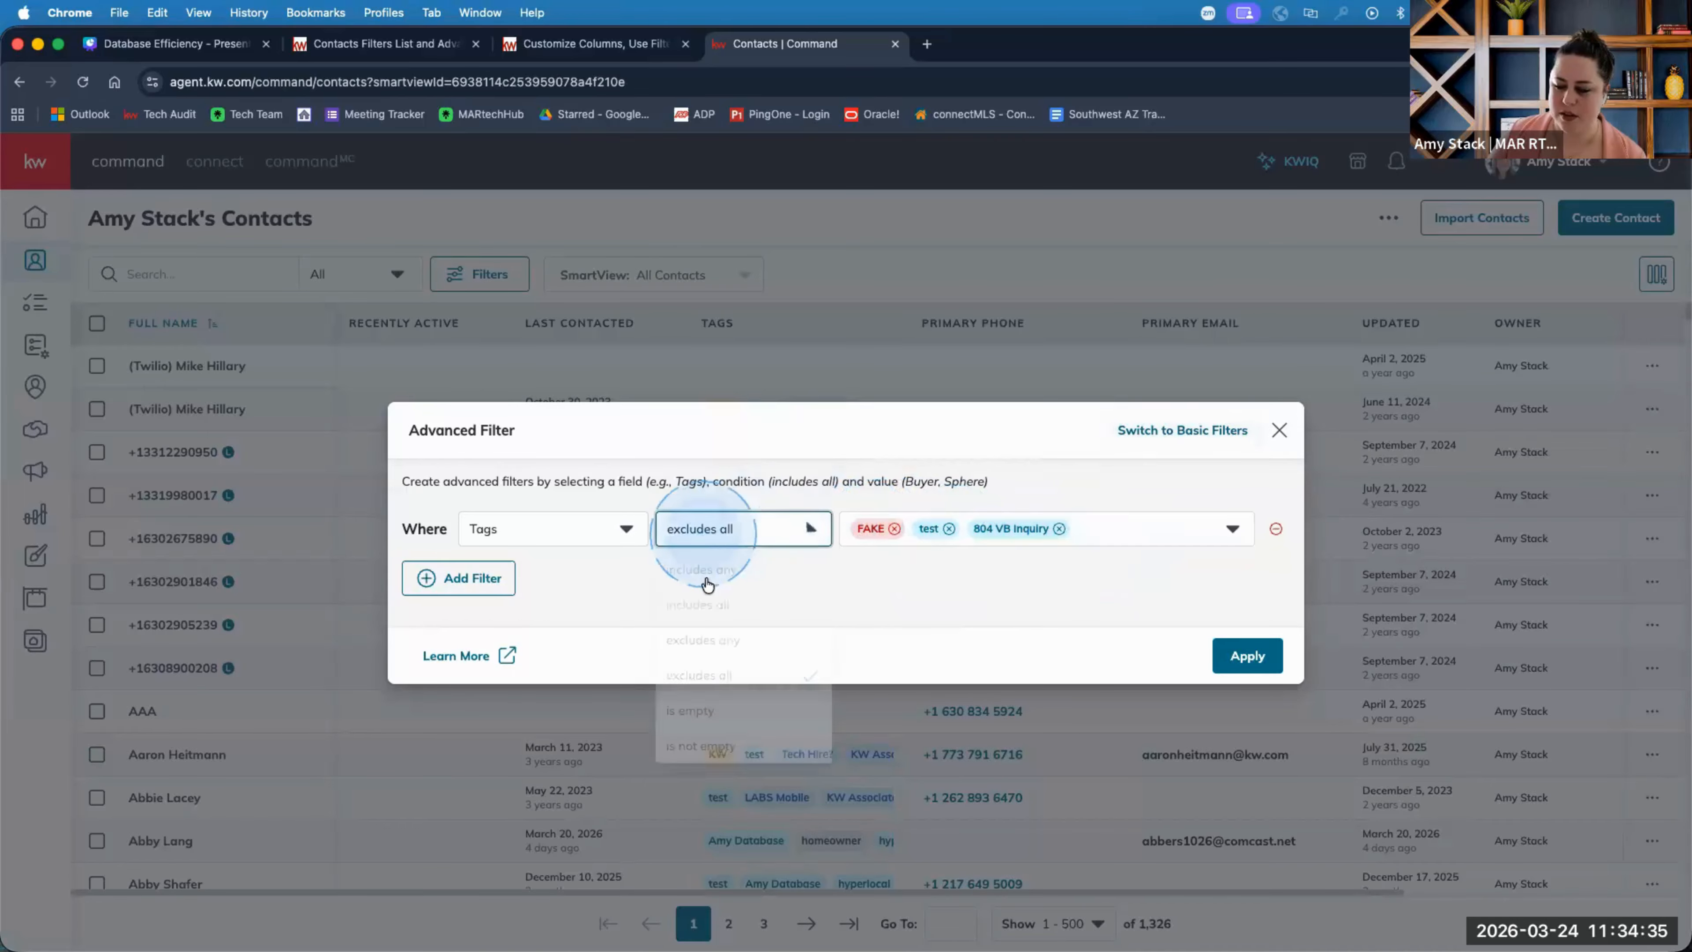
left_click(703, 641)
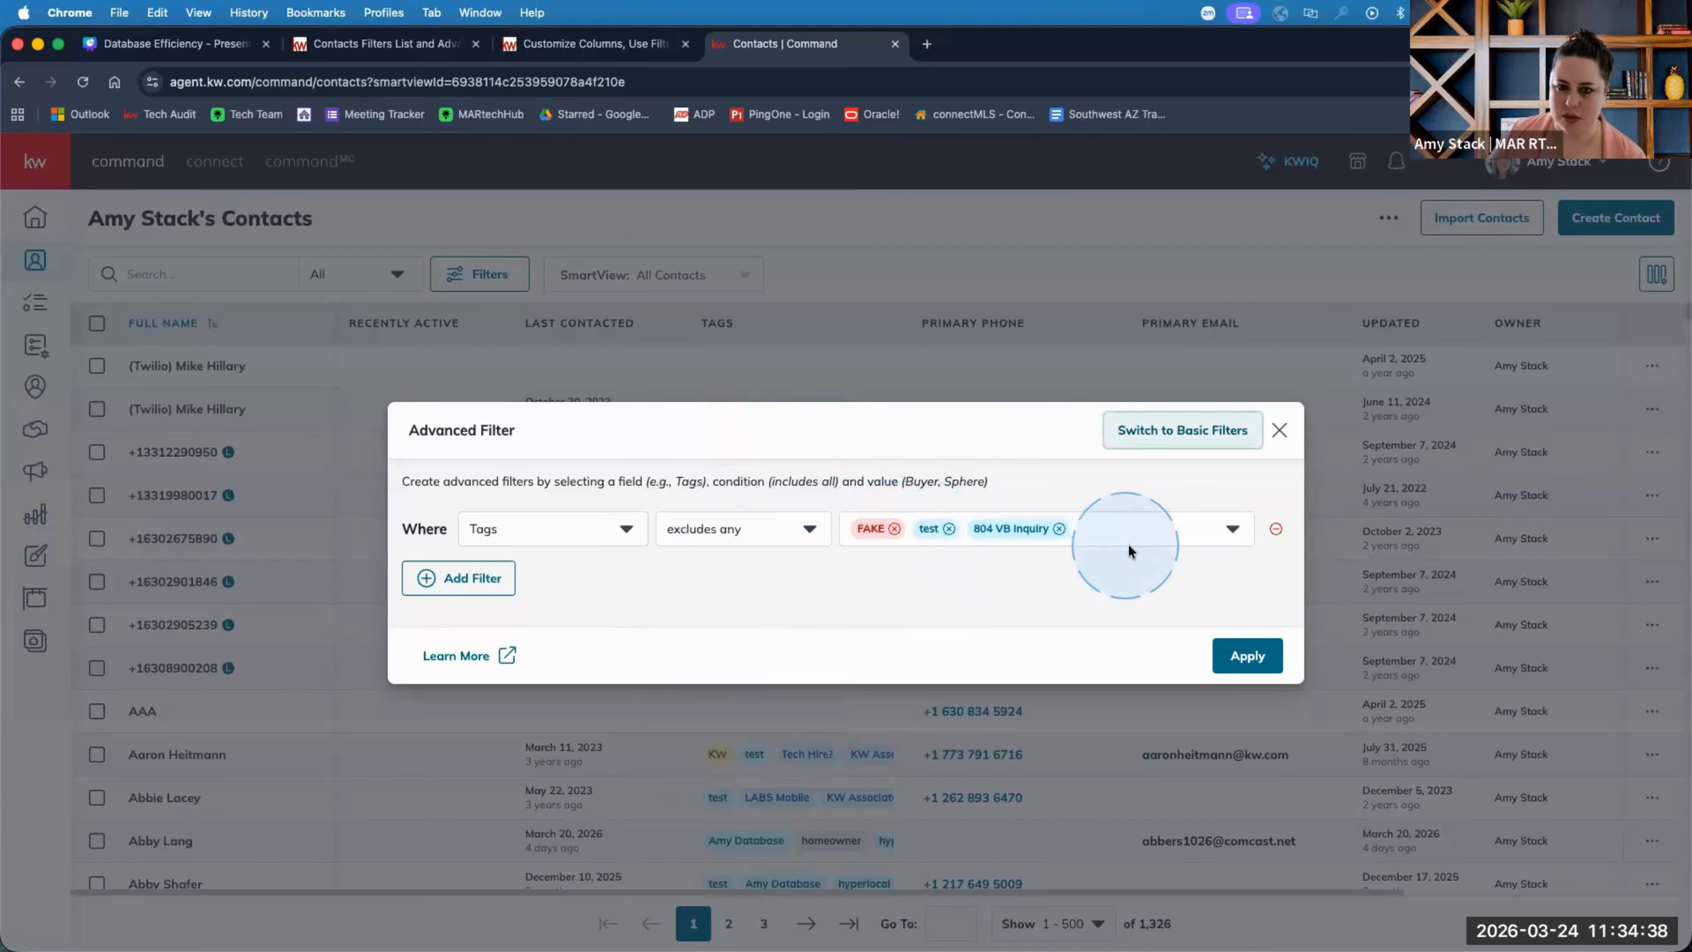
left_click(741, 536)
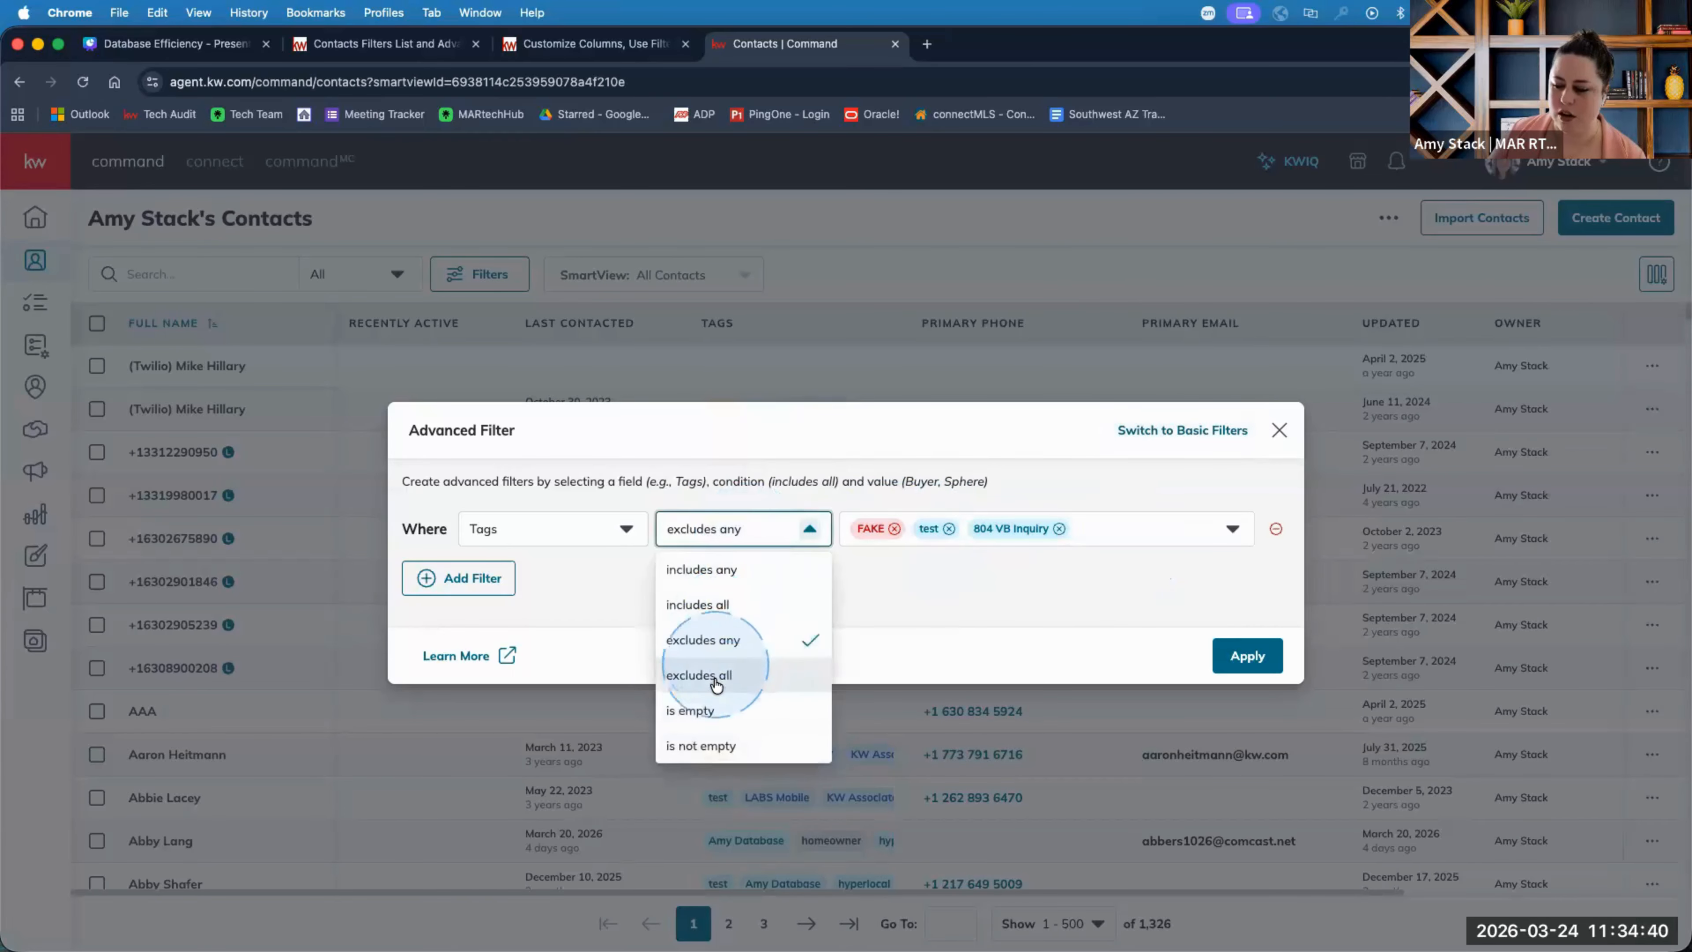
left_click(759, 667)
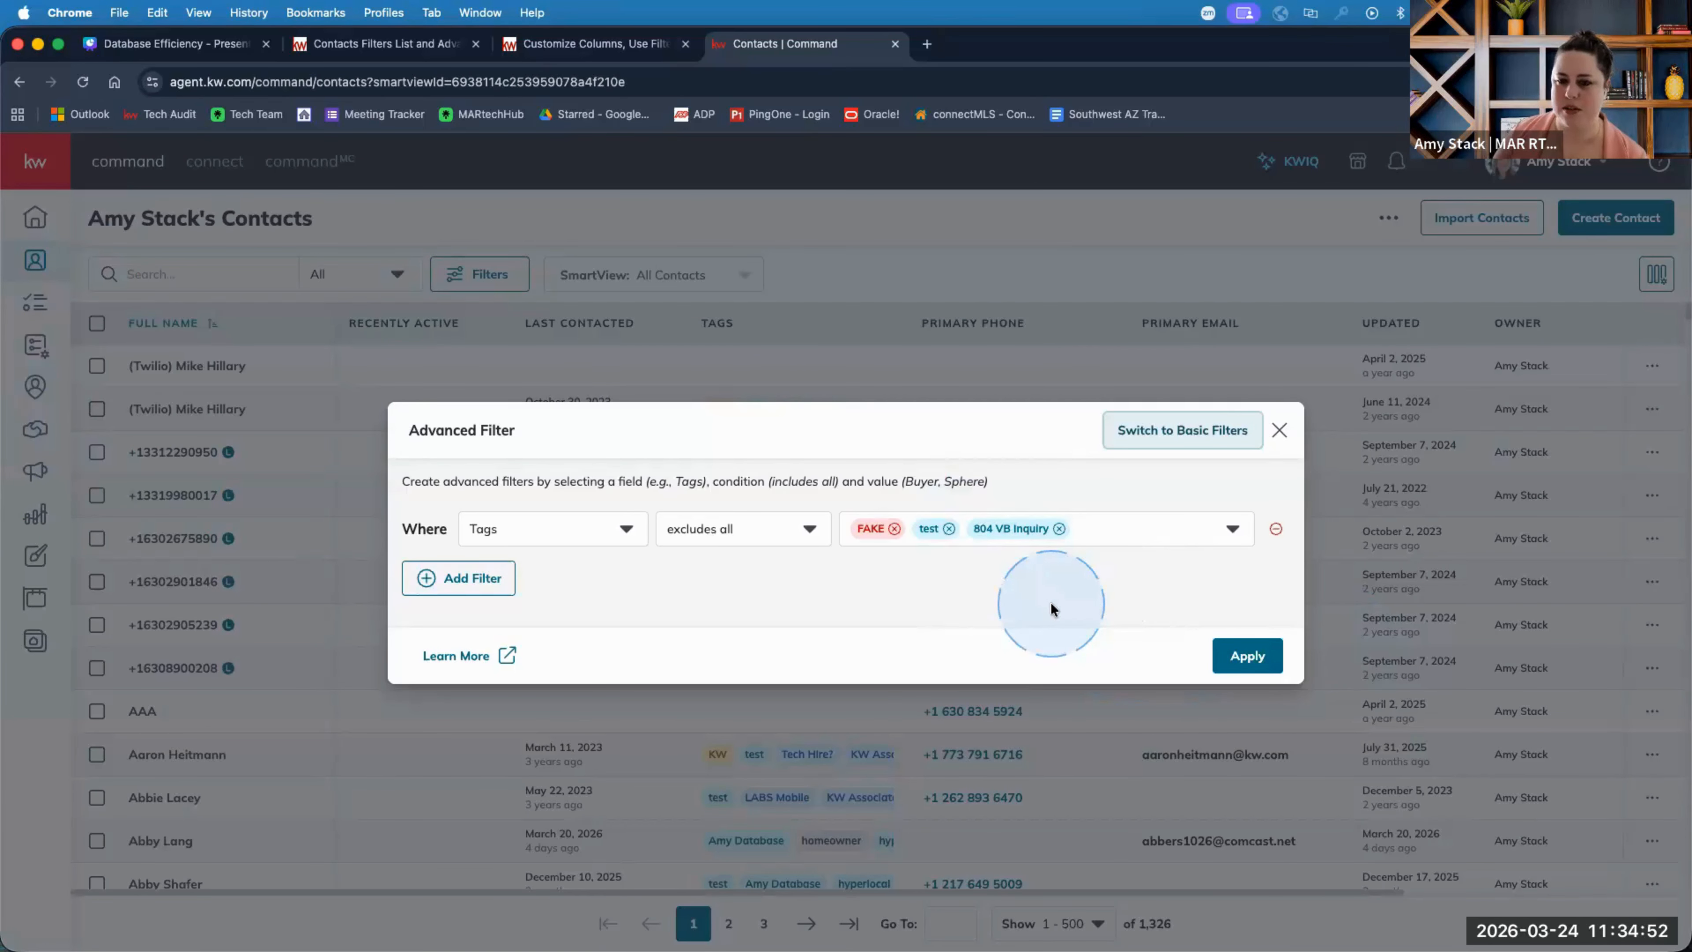
Filter on Birthday 'is within last' 24 days and apply it, leaving 21 contacts.
left_click(609, 530)
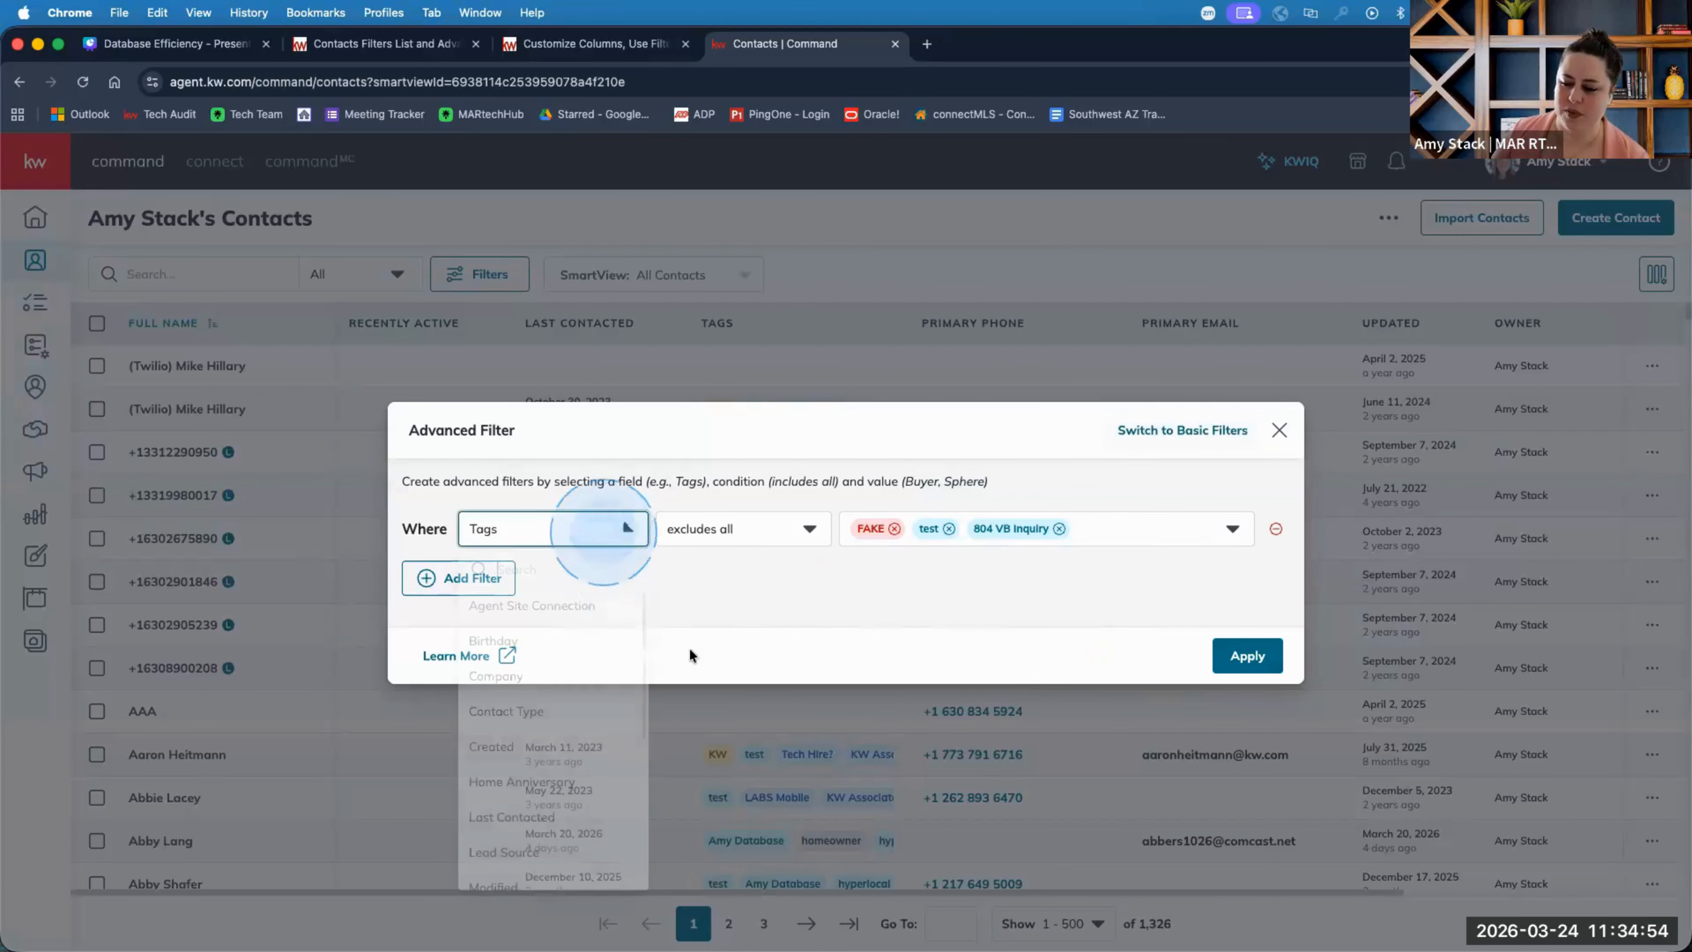
left_click(591, 641)
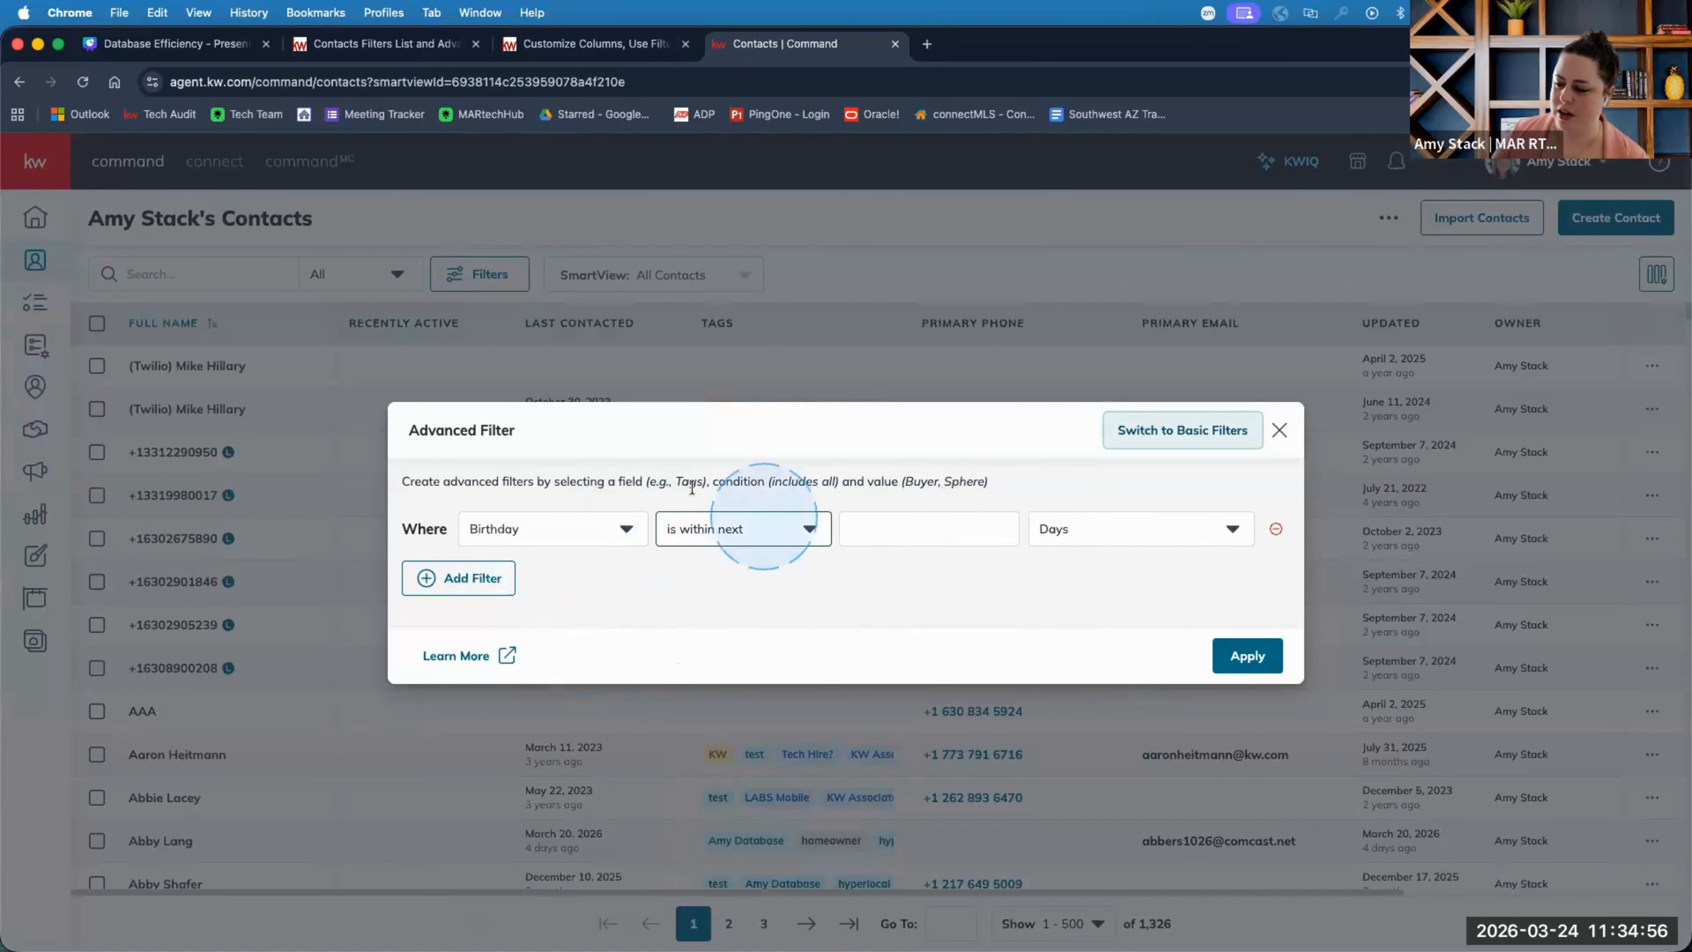
left_click(808, 528)
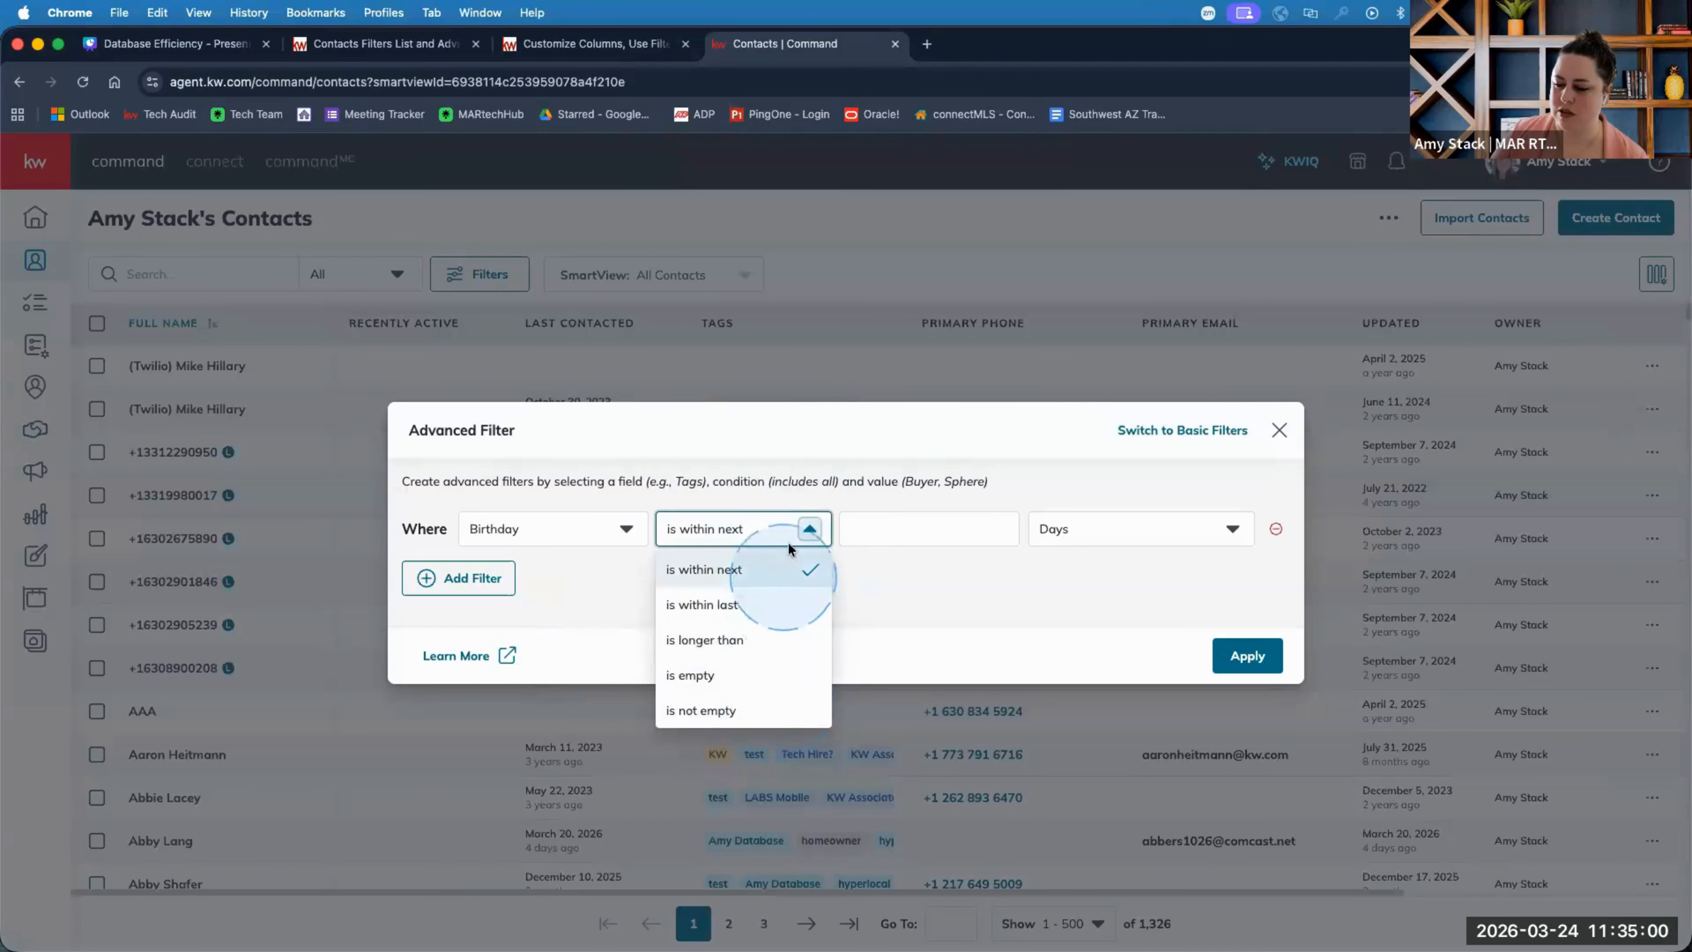
left_click(768, 602)
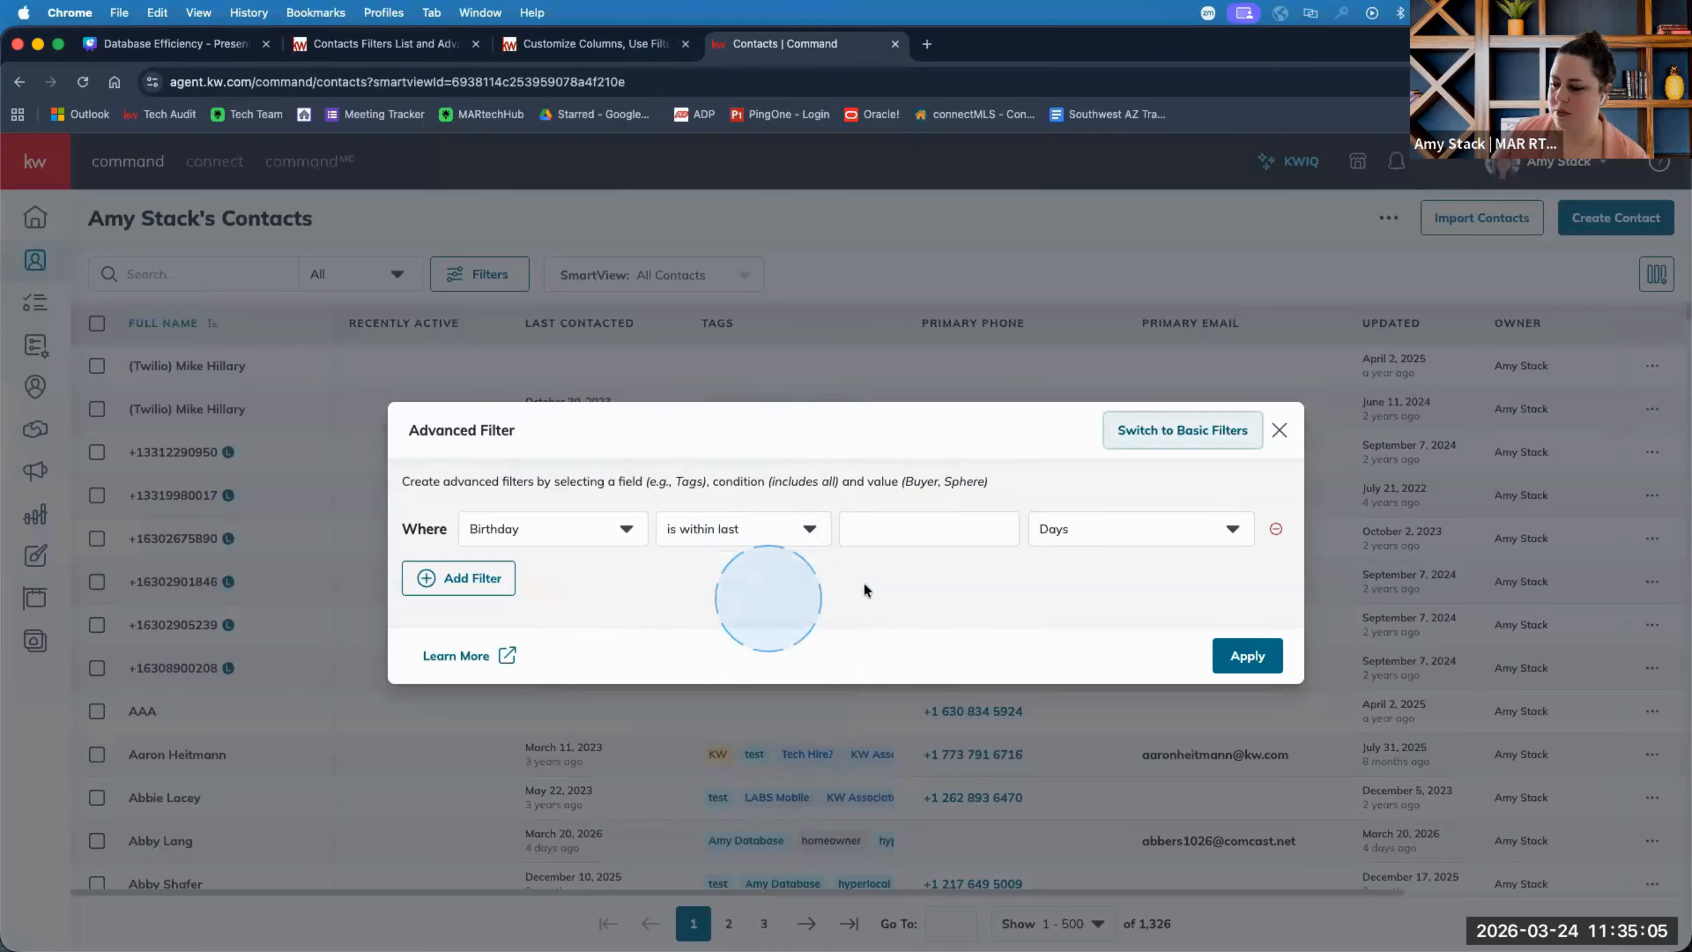
left_click(914, 531)
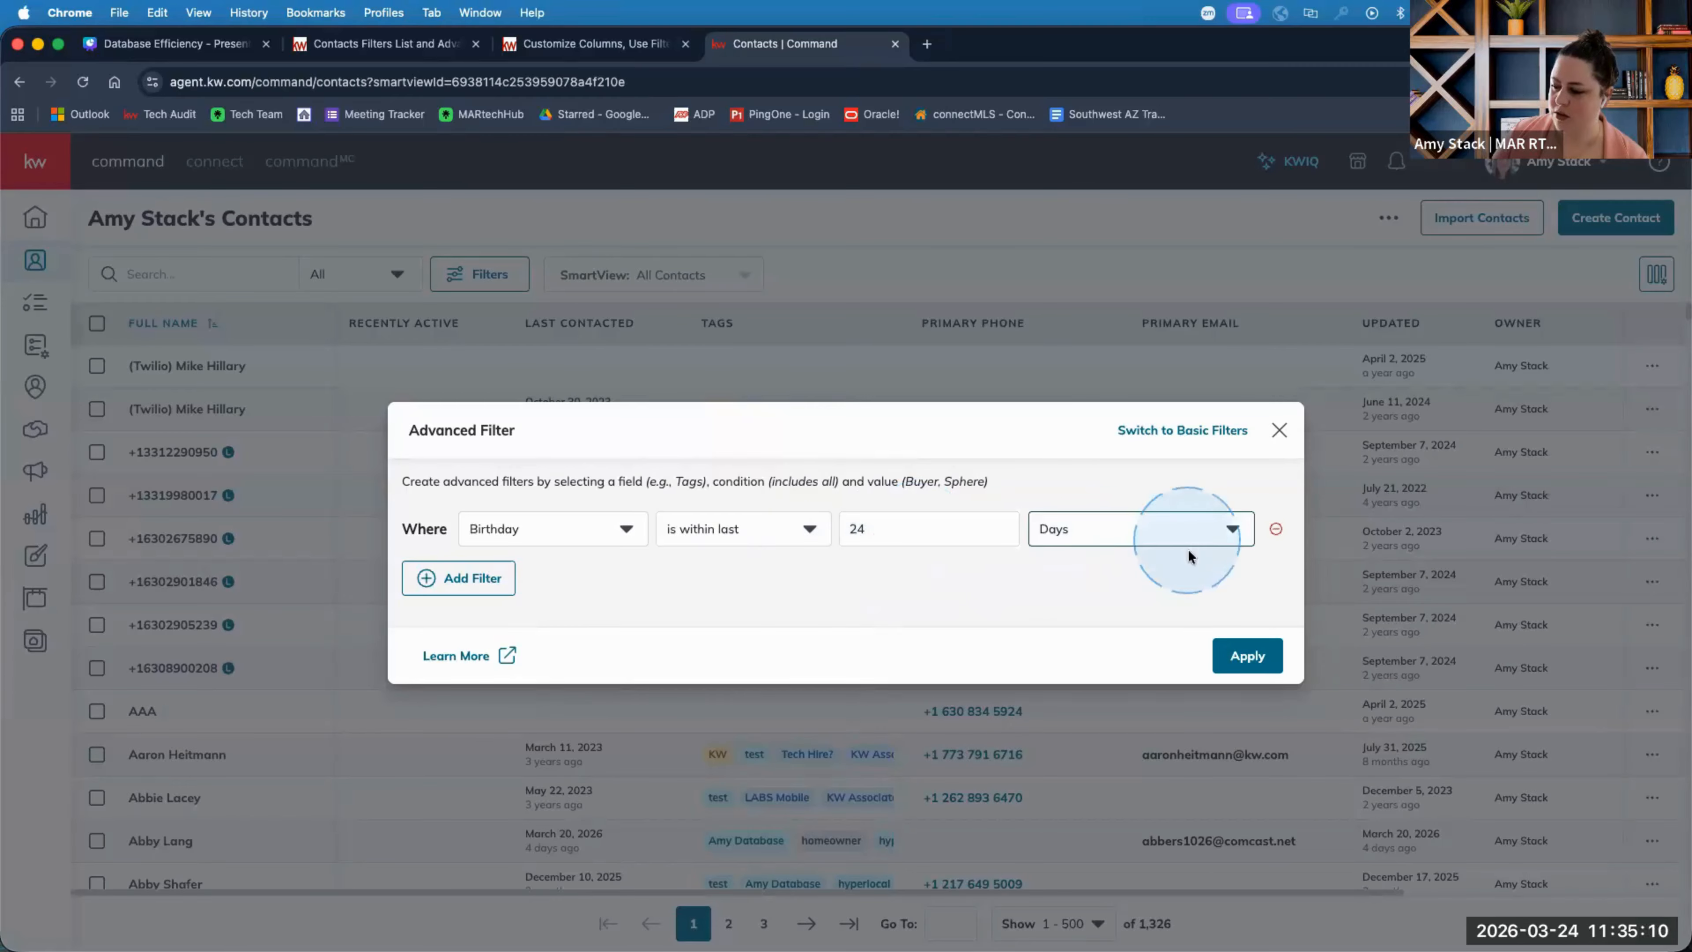
left_click(1237, 645)
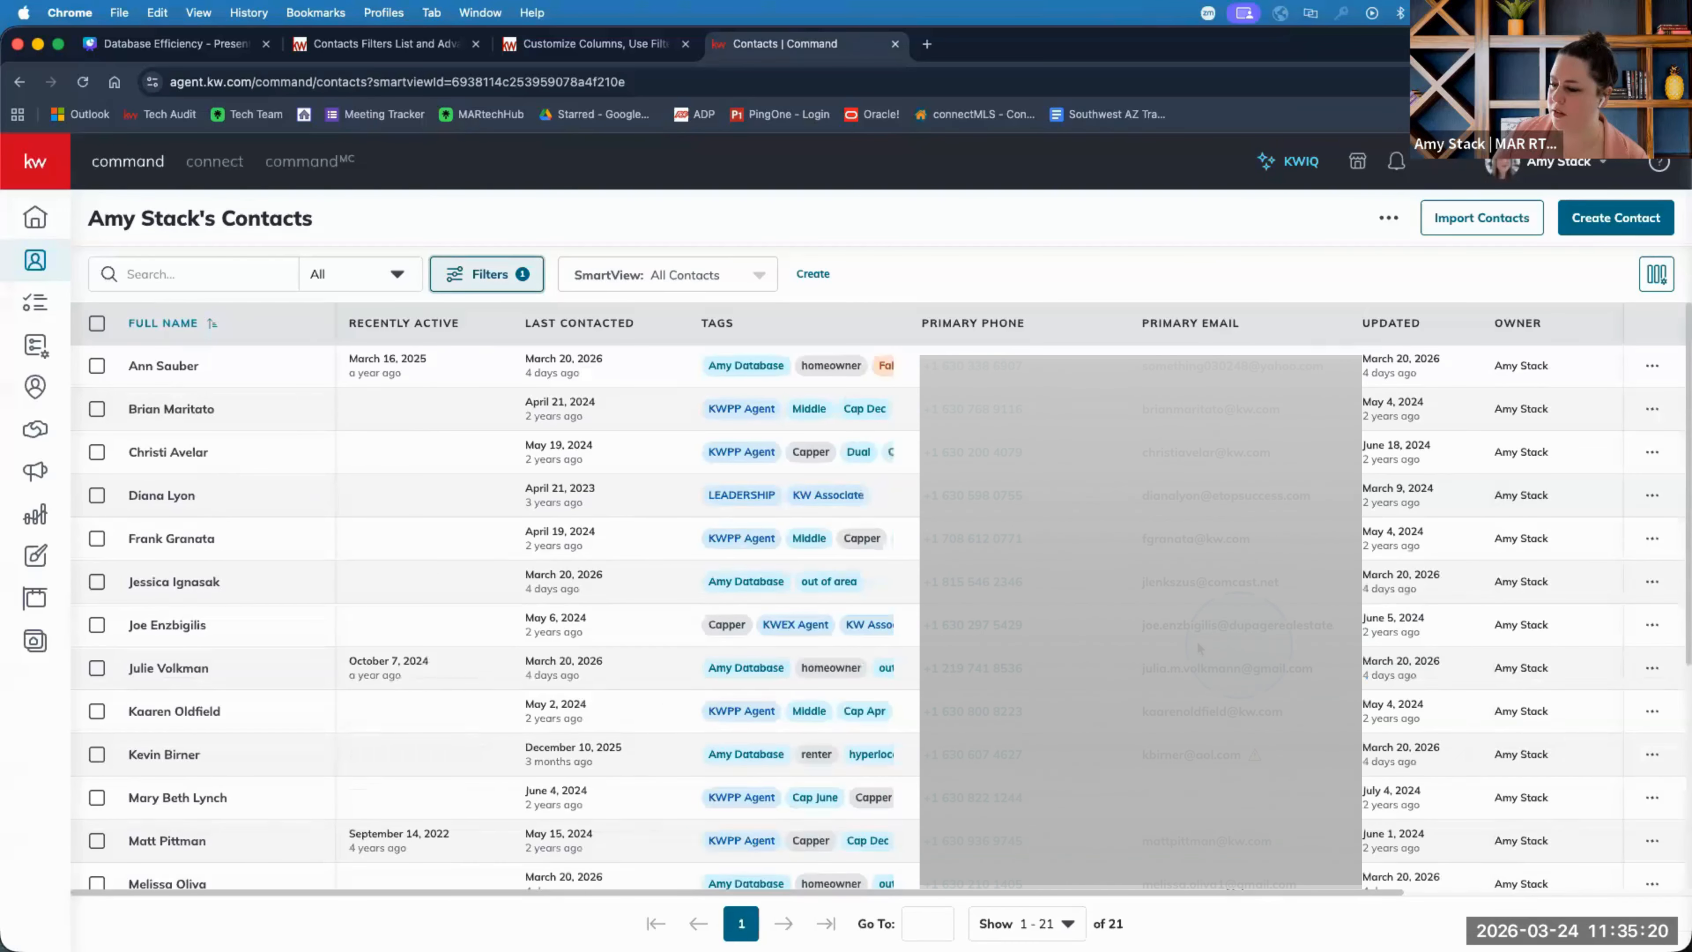
scroll(431, 523, "down", 1)
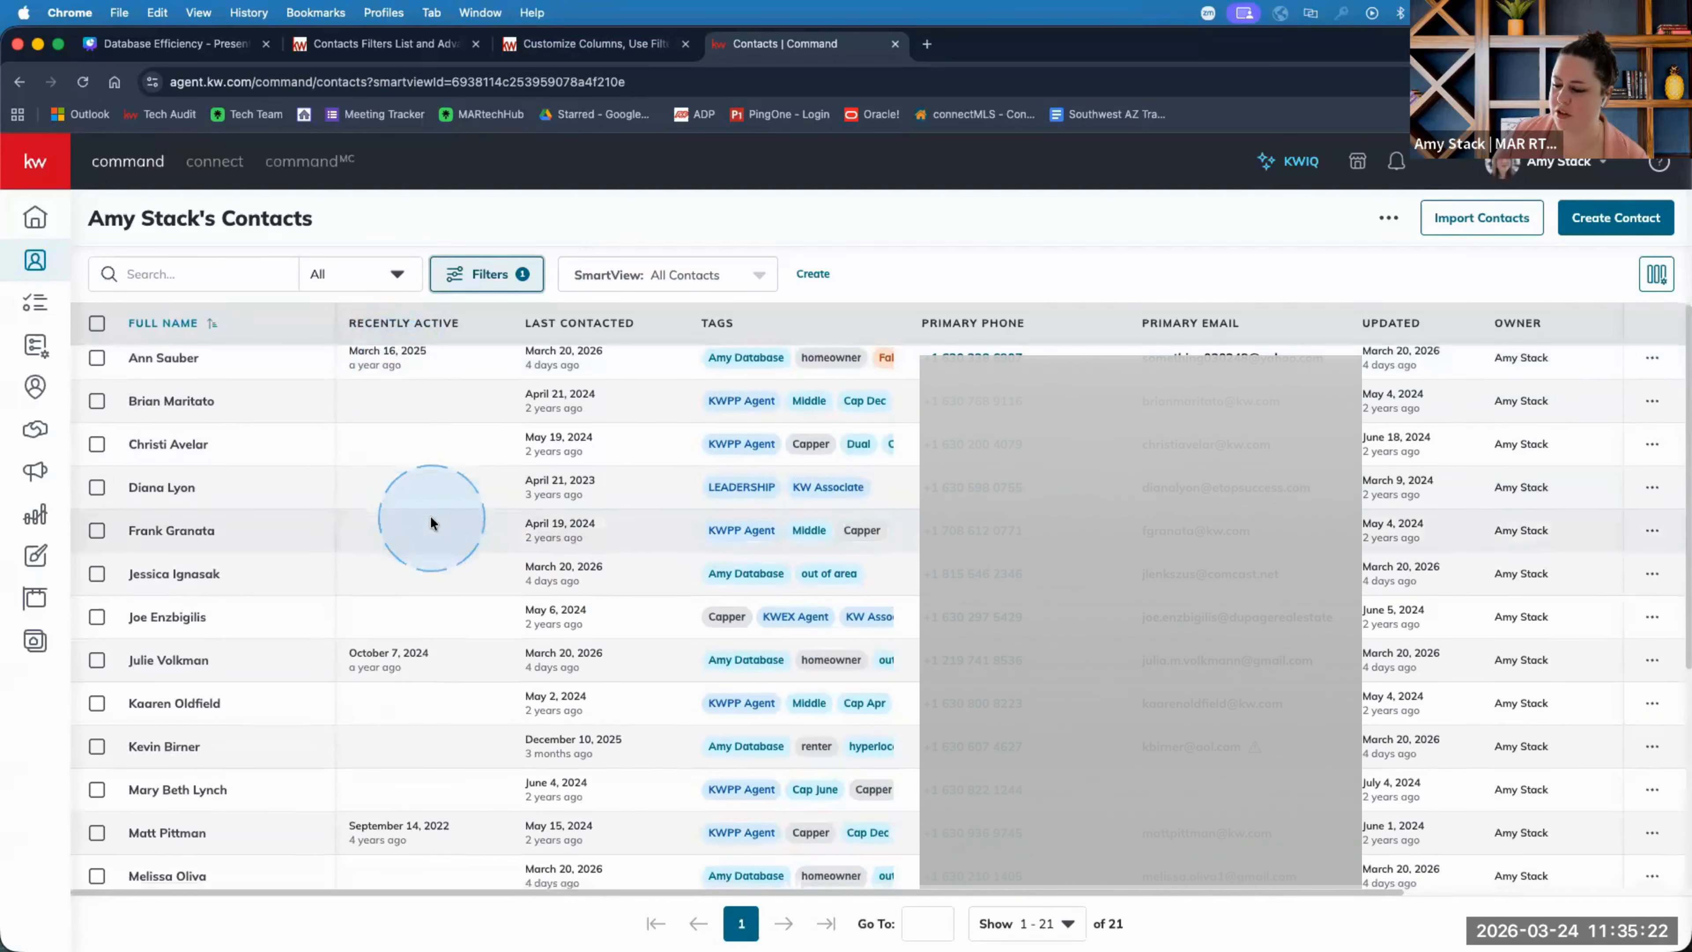
scroll(431, 518, "down", 1)
scroll(382, 363, "up", 1)
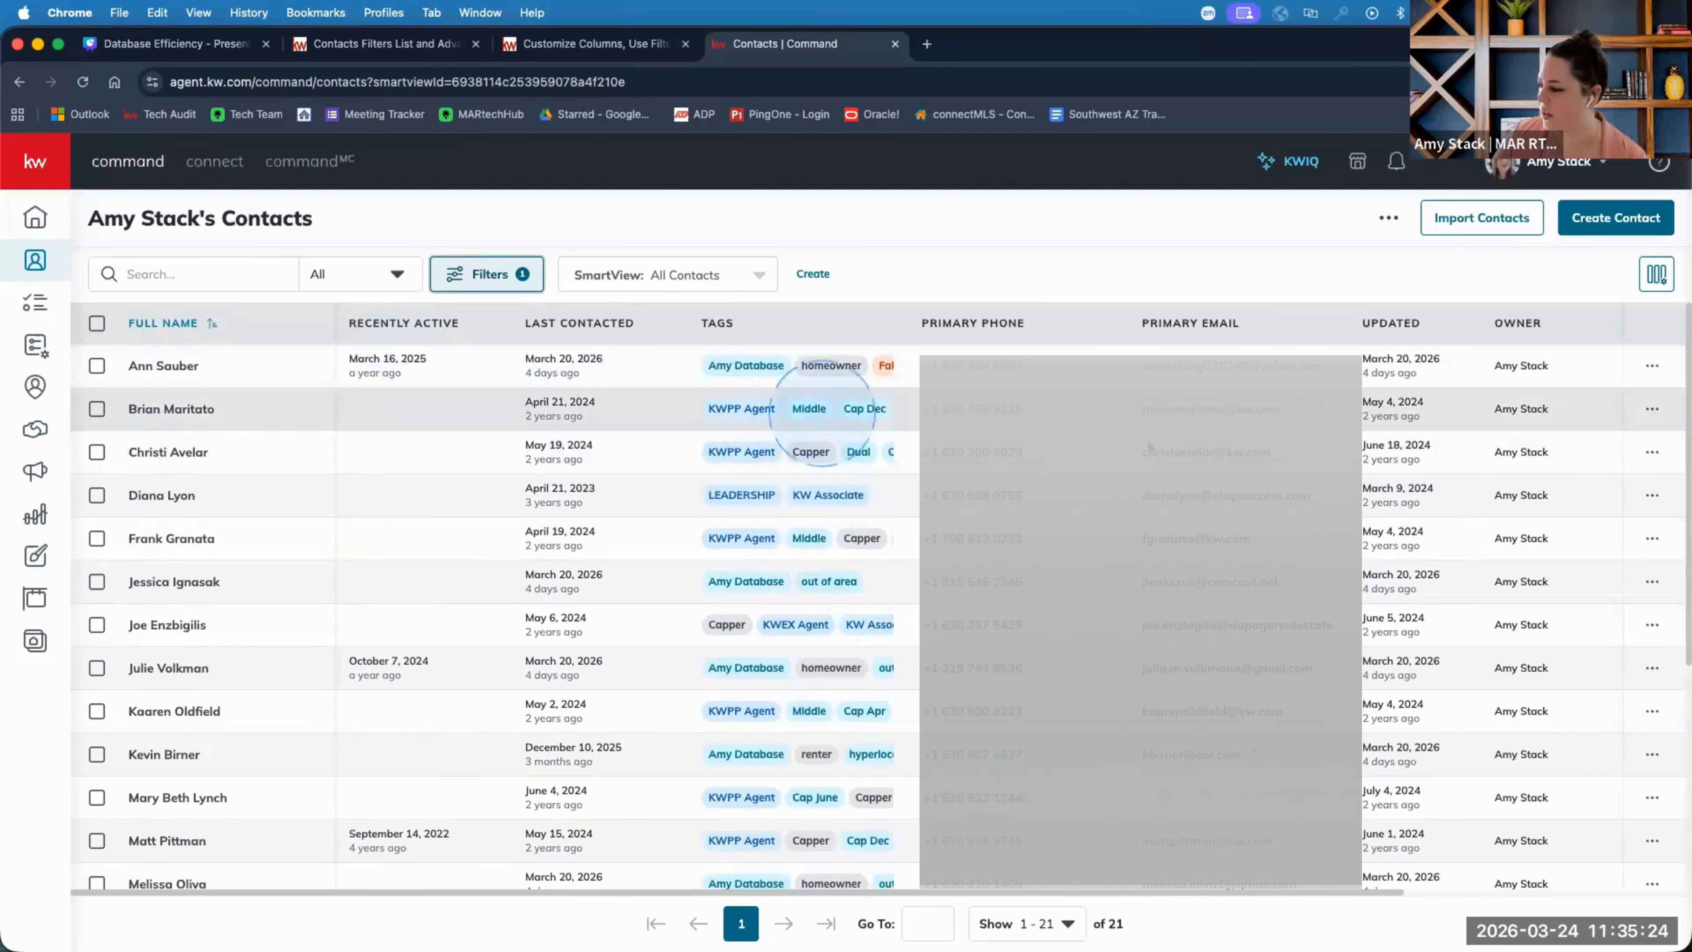
left_click(166, 365)
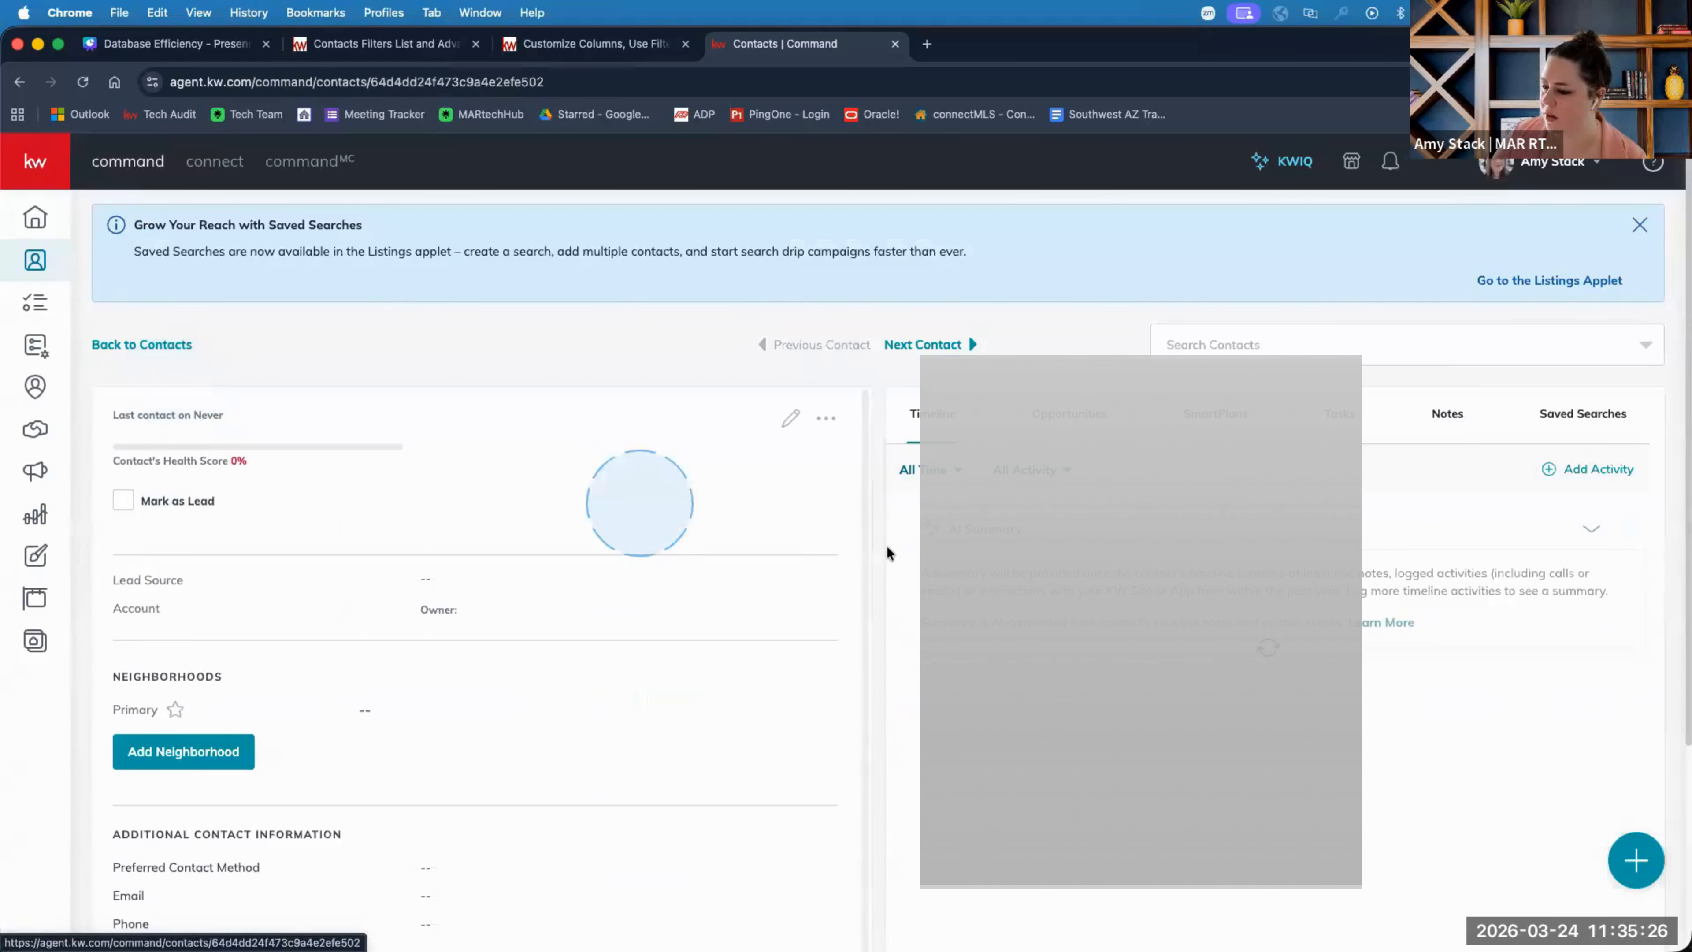
scroll(540, 597, "down", 5)
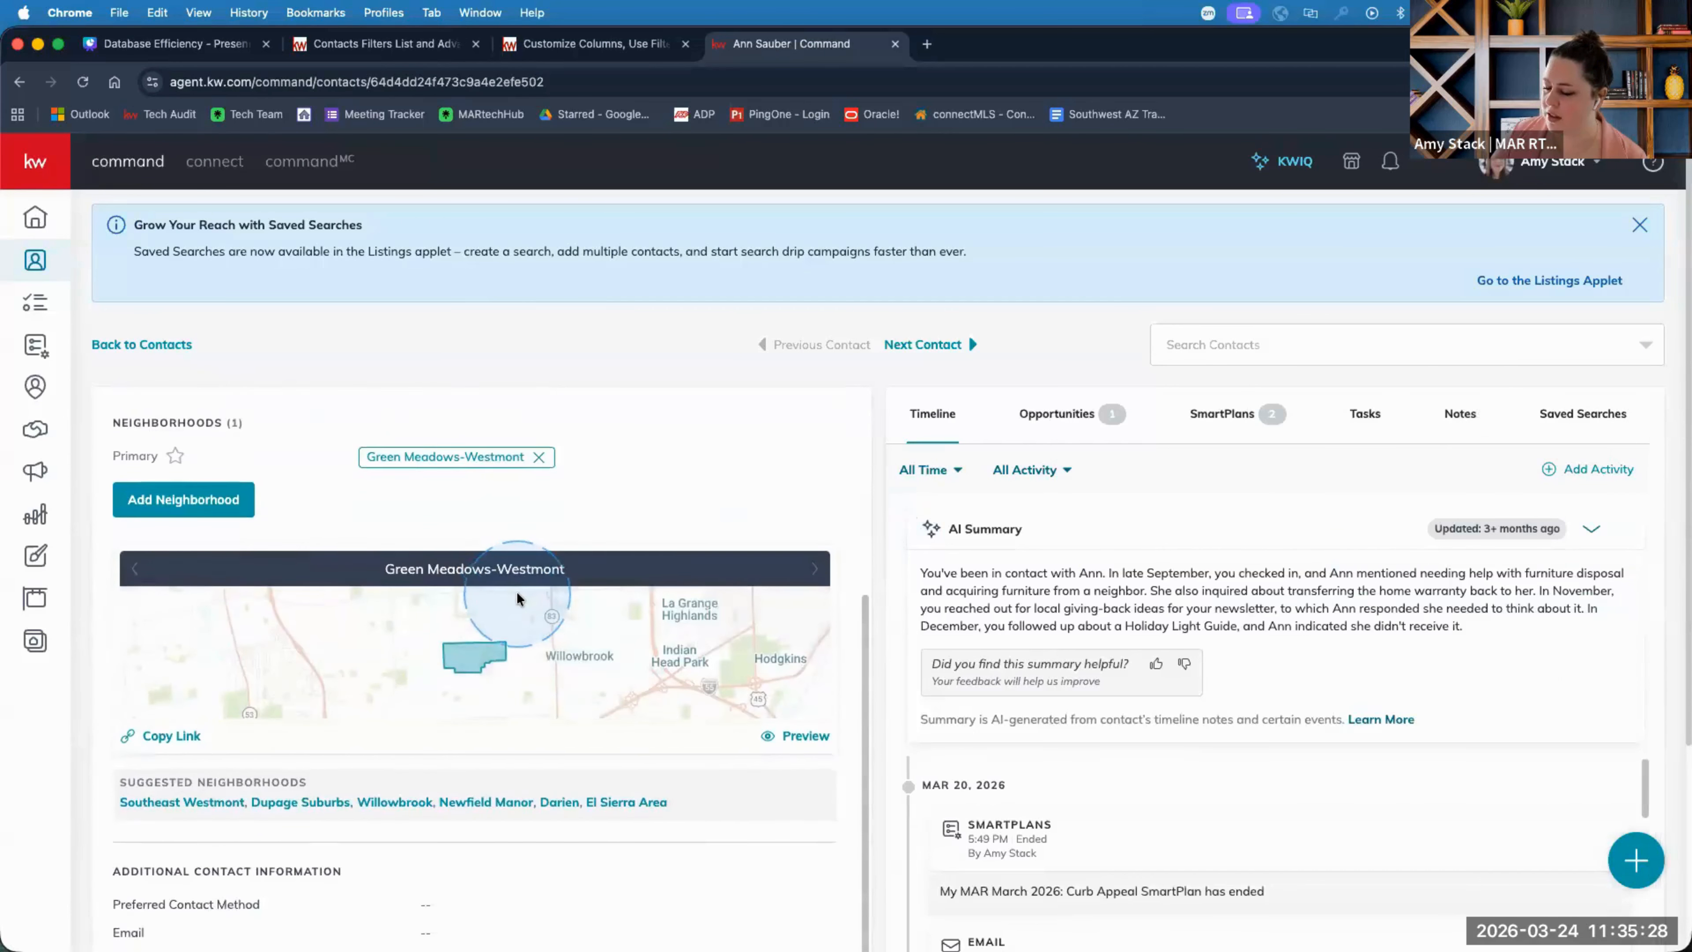
scroll(517, 597, "down", 5)
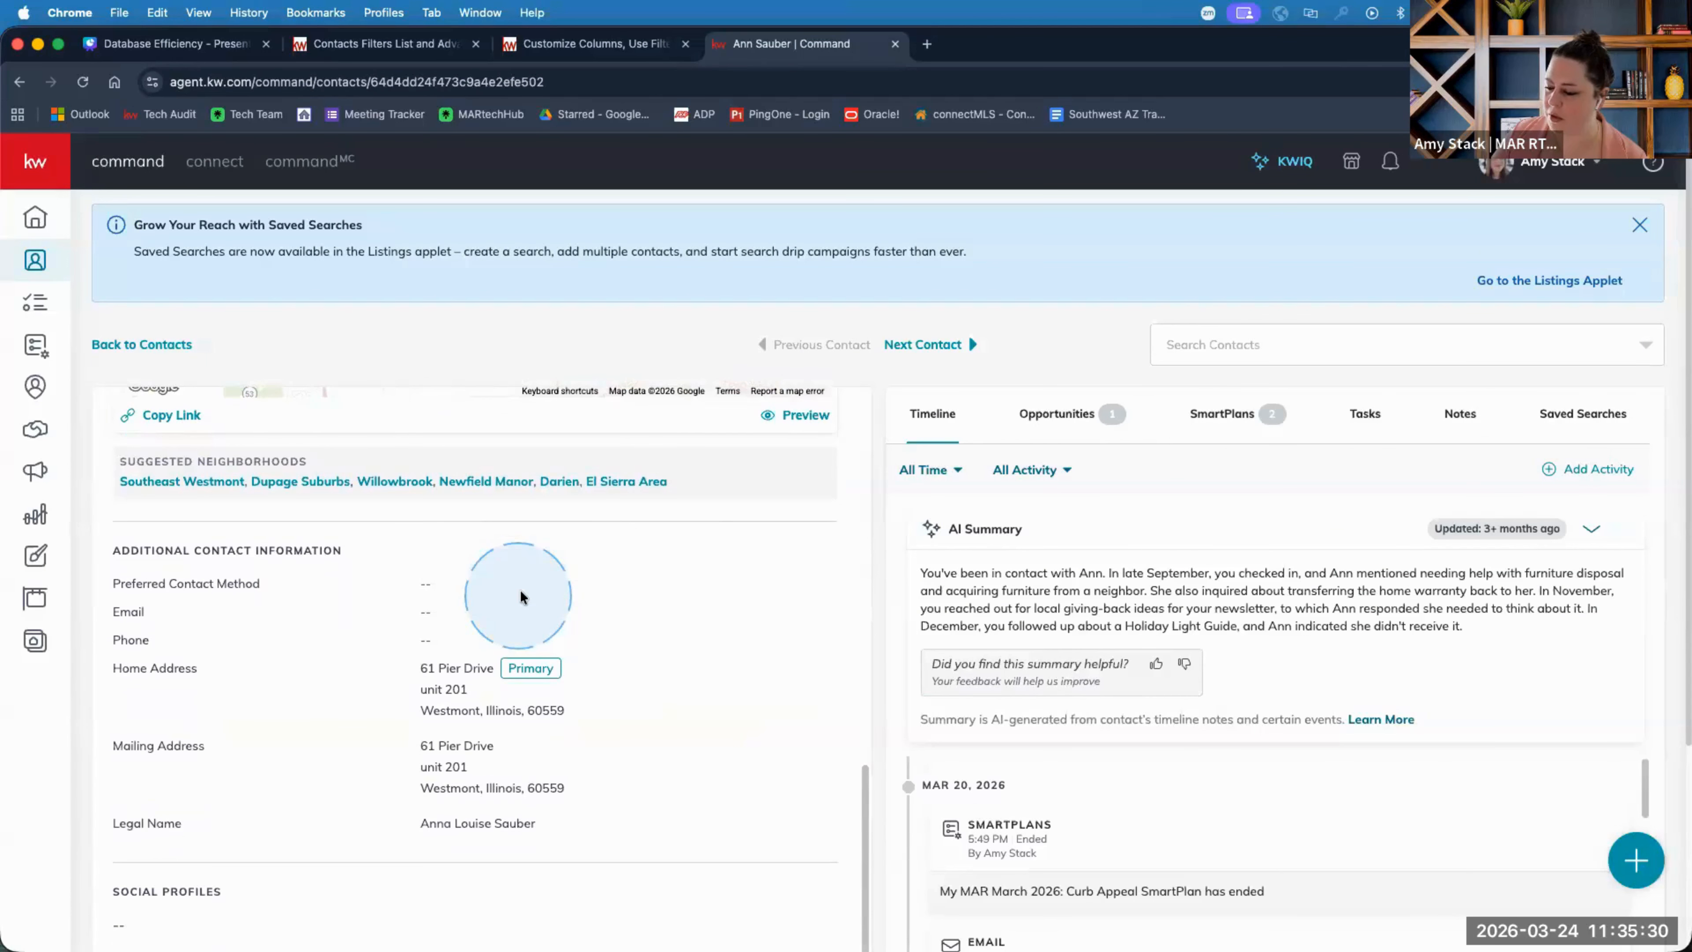
scroll(520, 597, "up", 5)
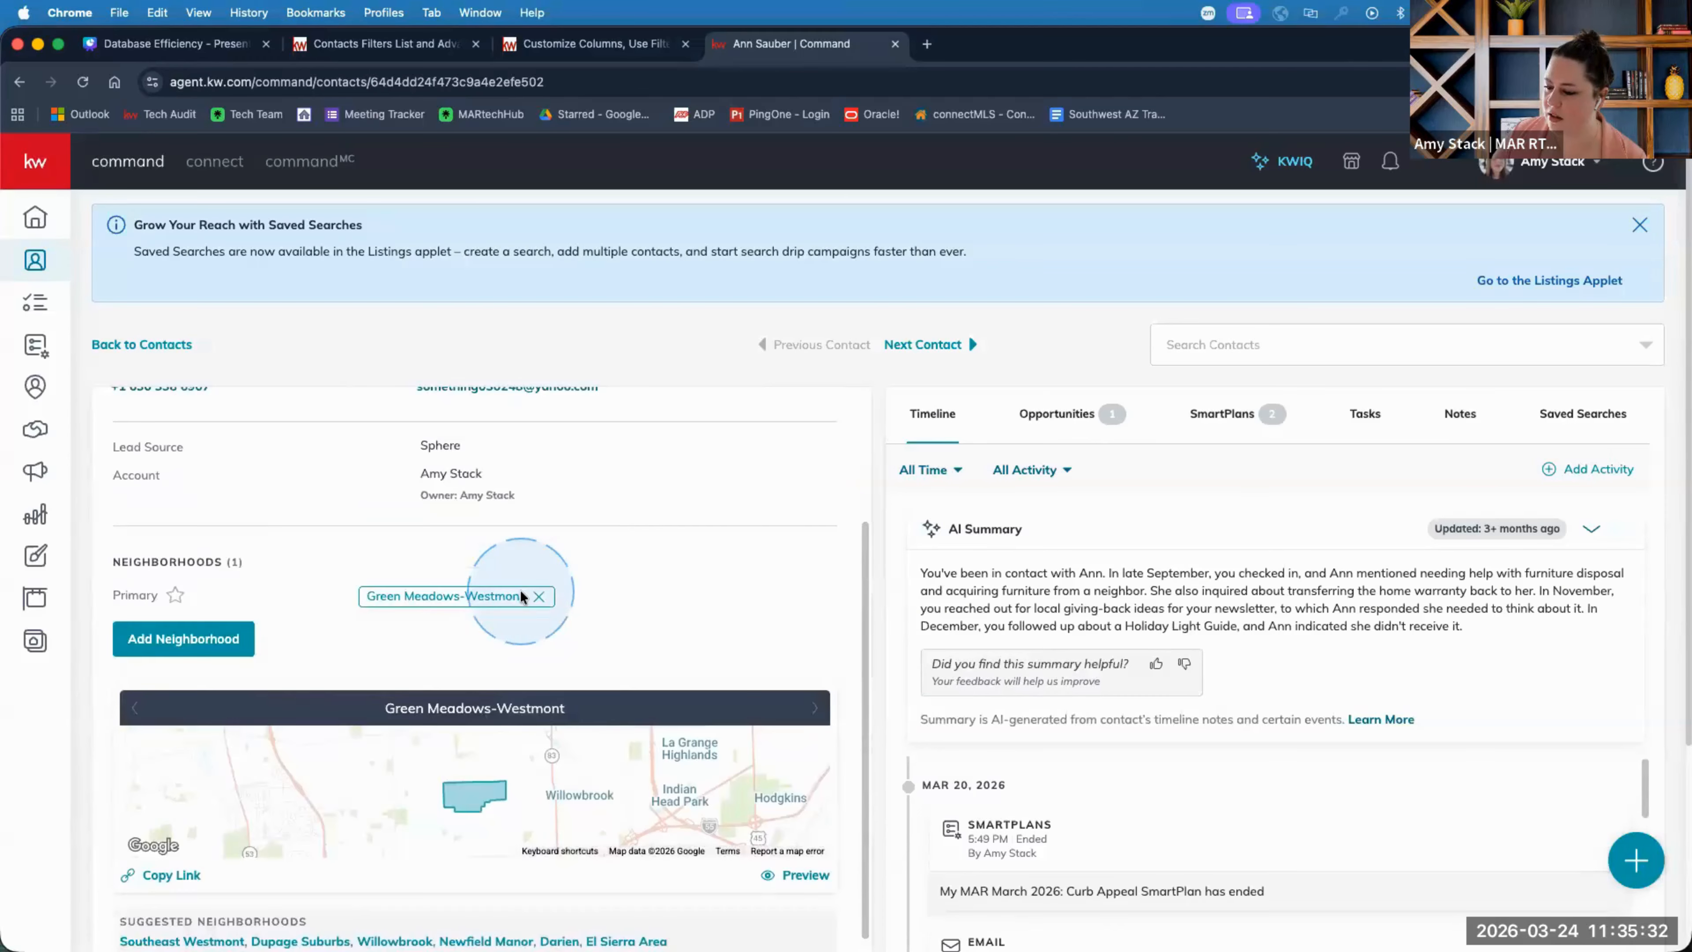
scroll(521, 596, "down", 5)
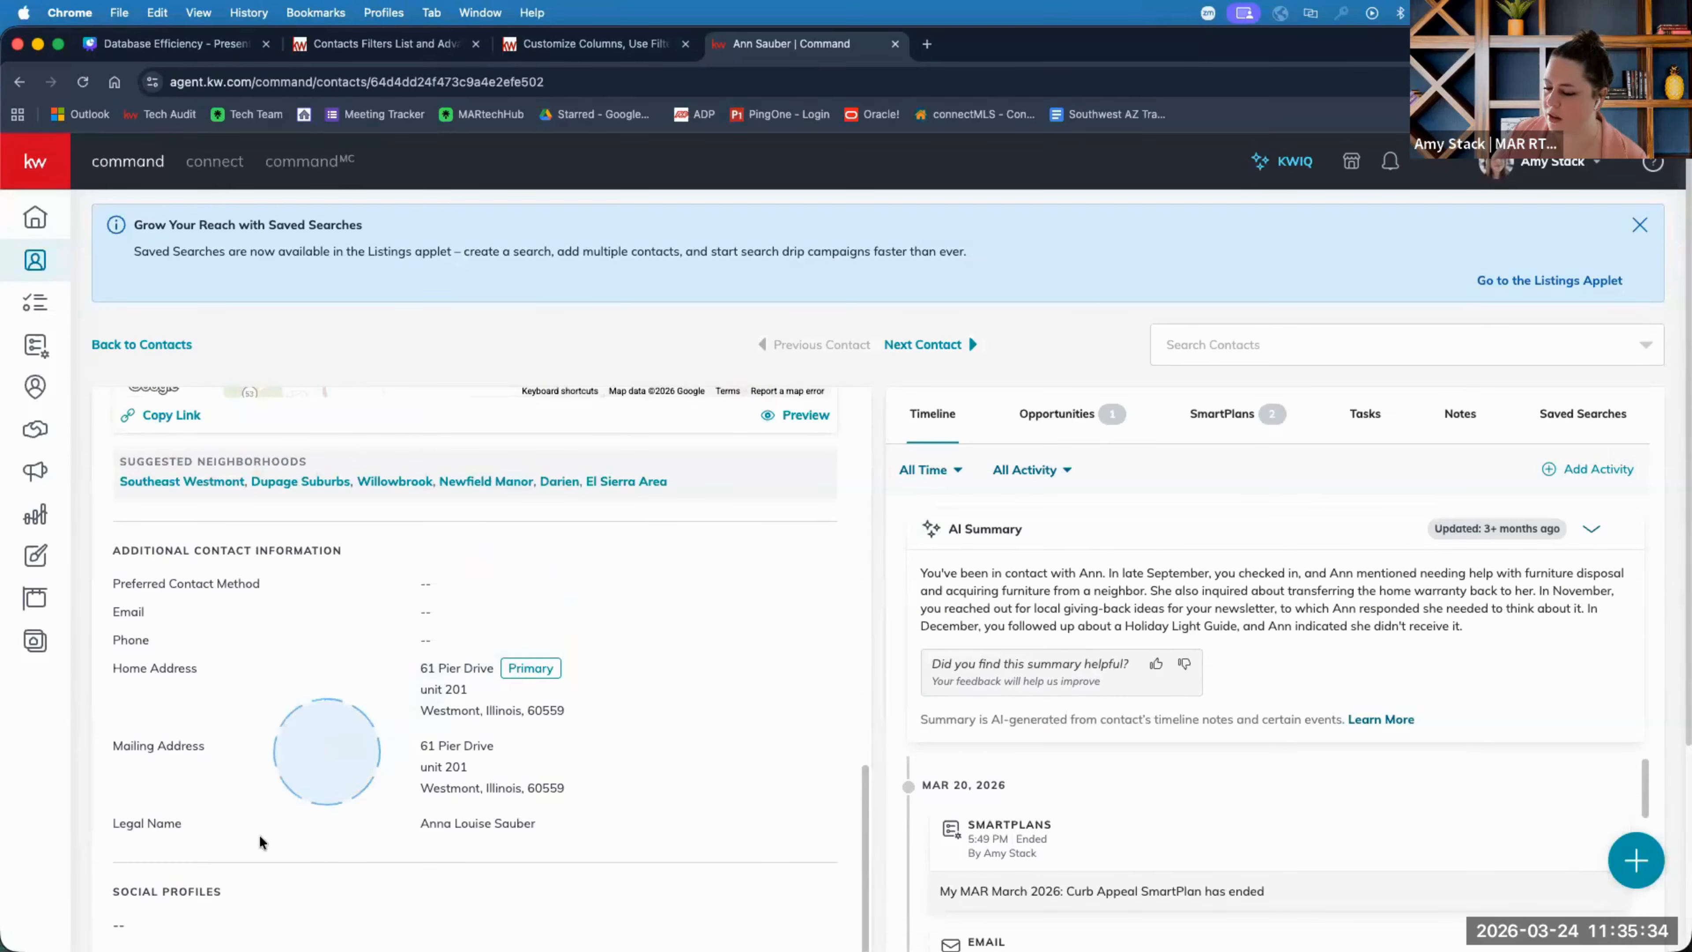
scroll(267, 833, "down", 3)
scroll(266, 834, "down", 2)
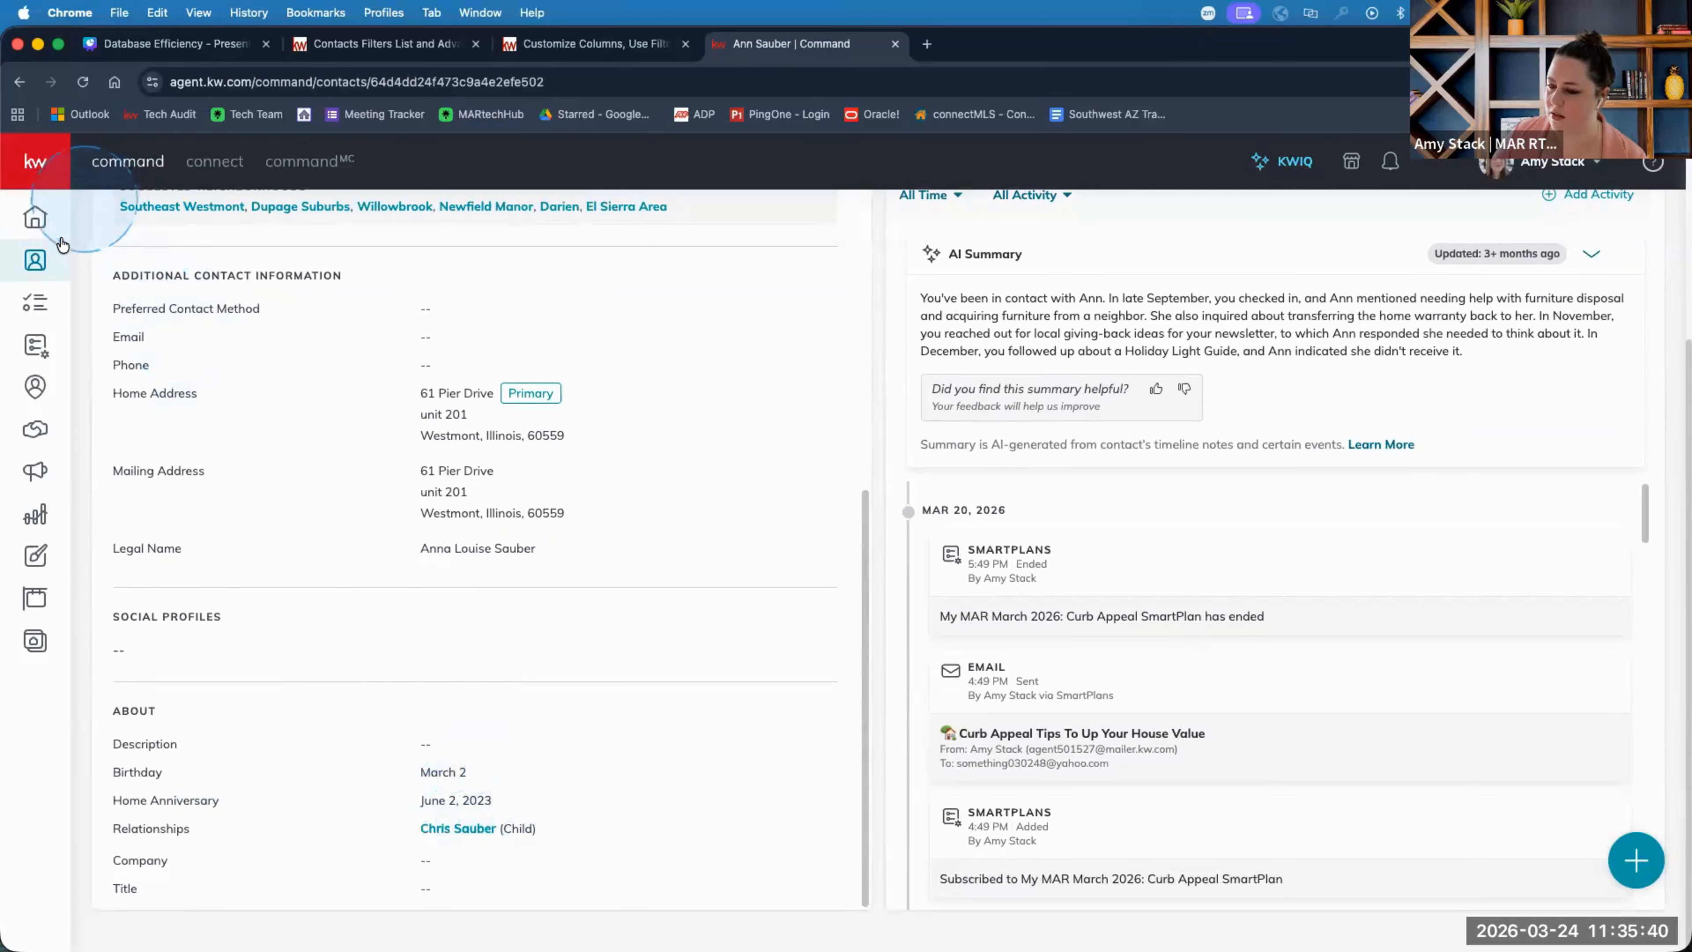
left_click(34, 263)
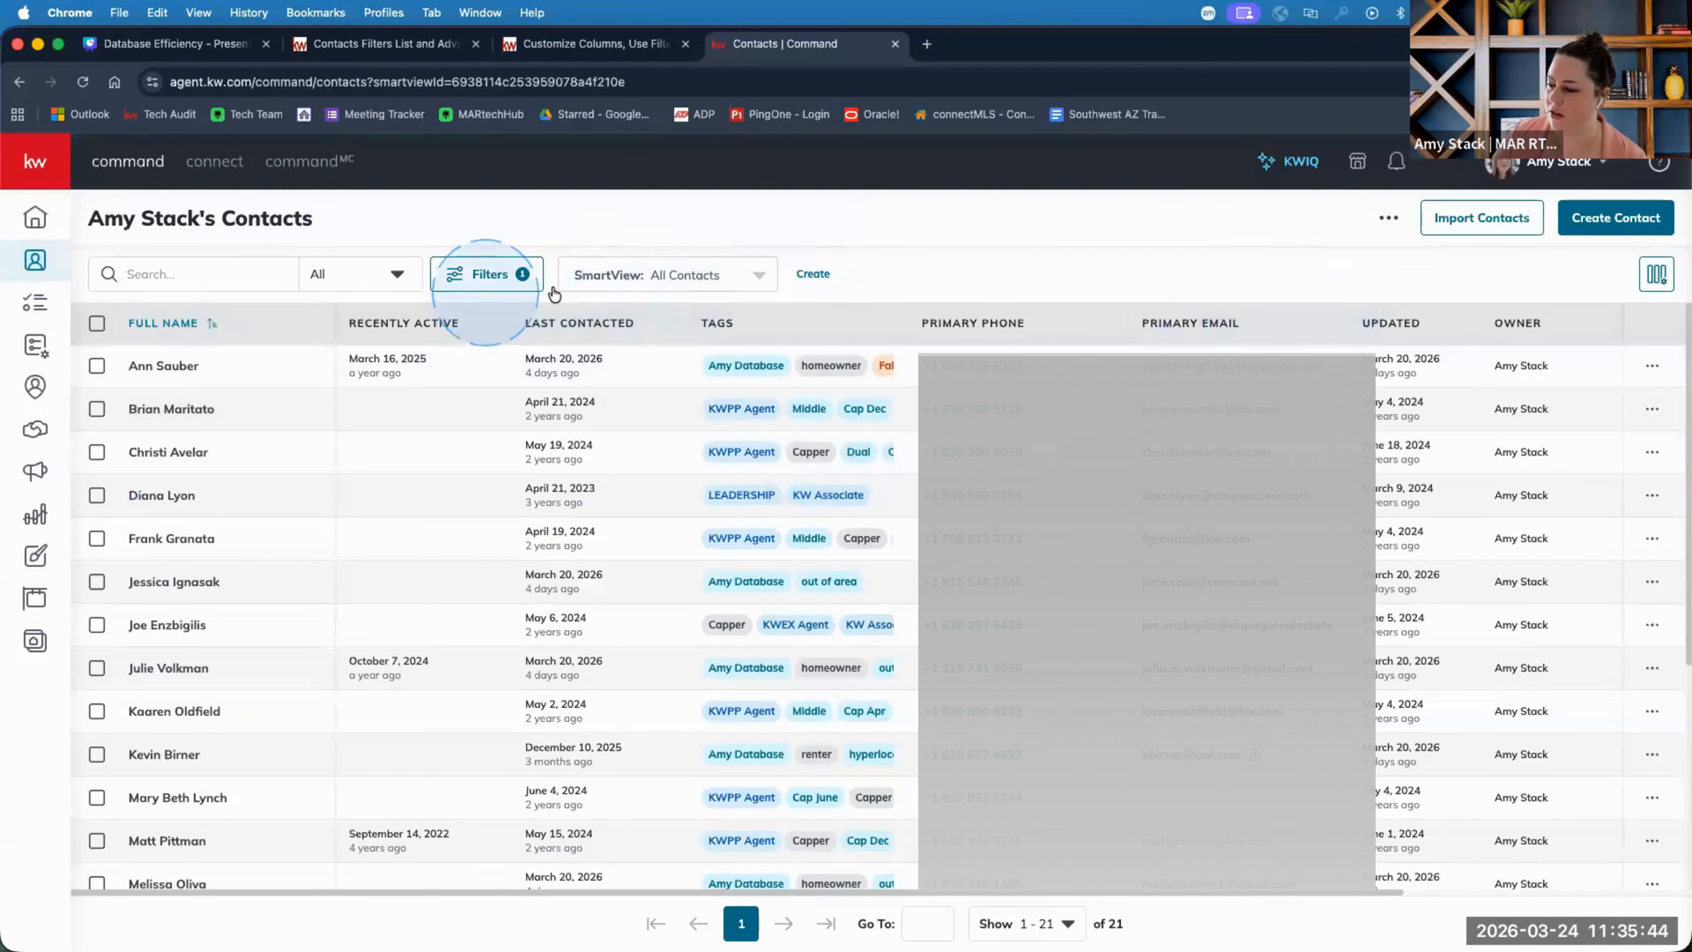
Change the Birthday condition to 'is not empty' and apply it, listing 292 contacts.
left_click(626, 283)
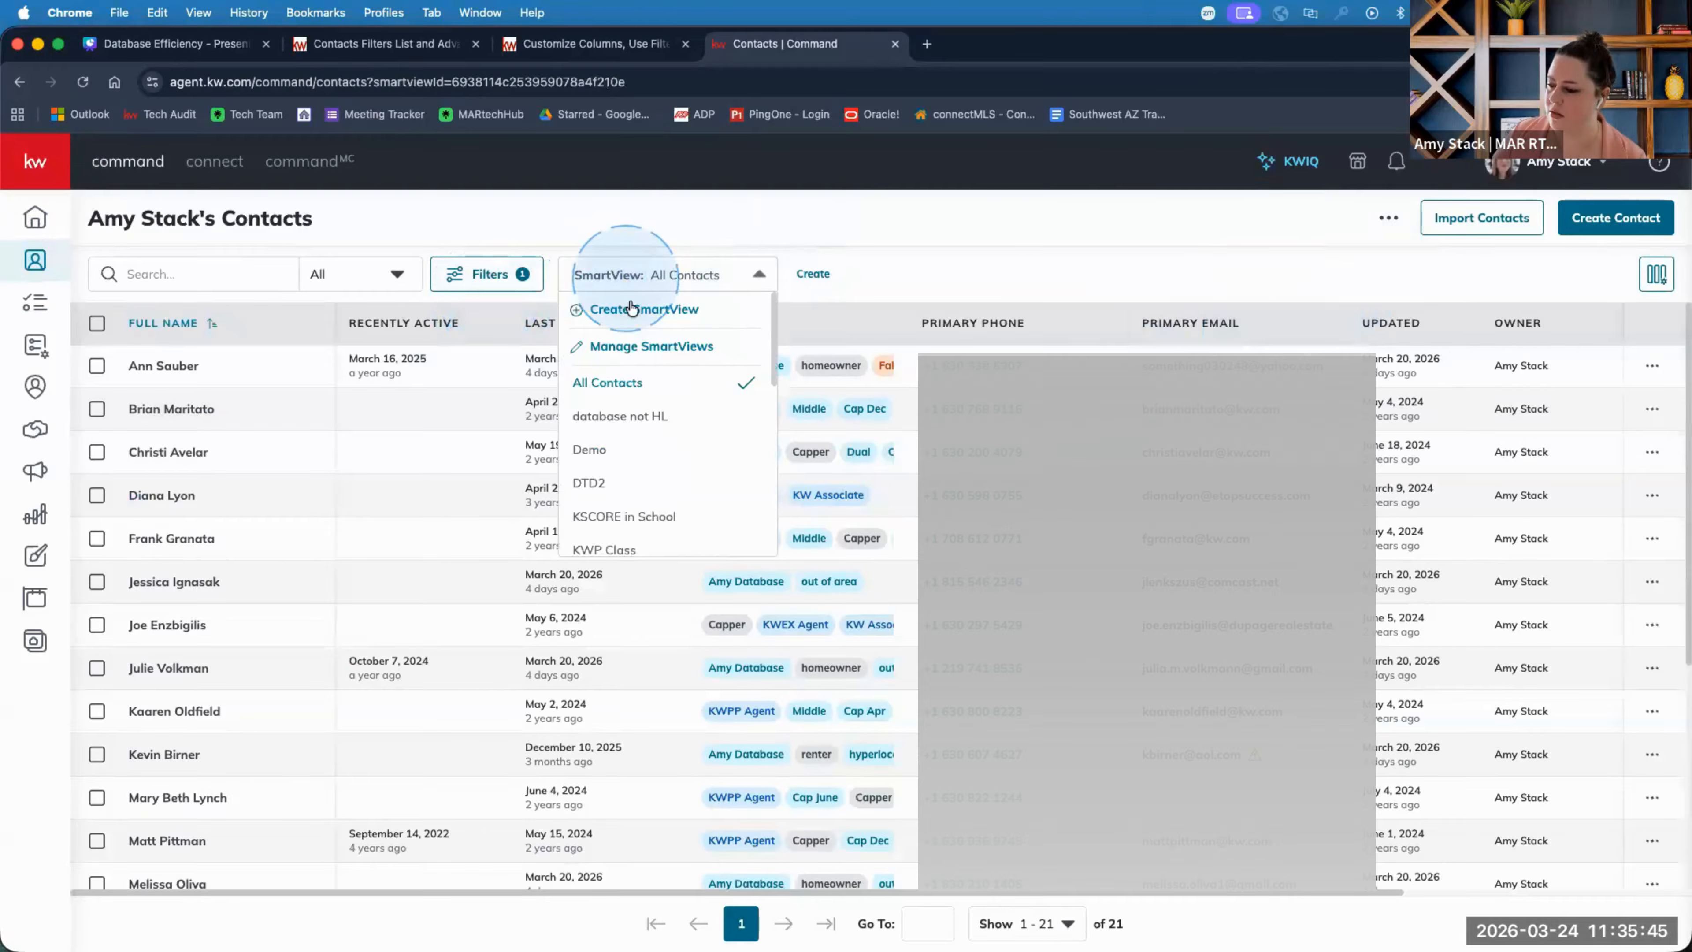
left_click(488, 279)
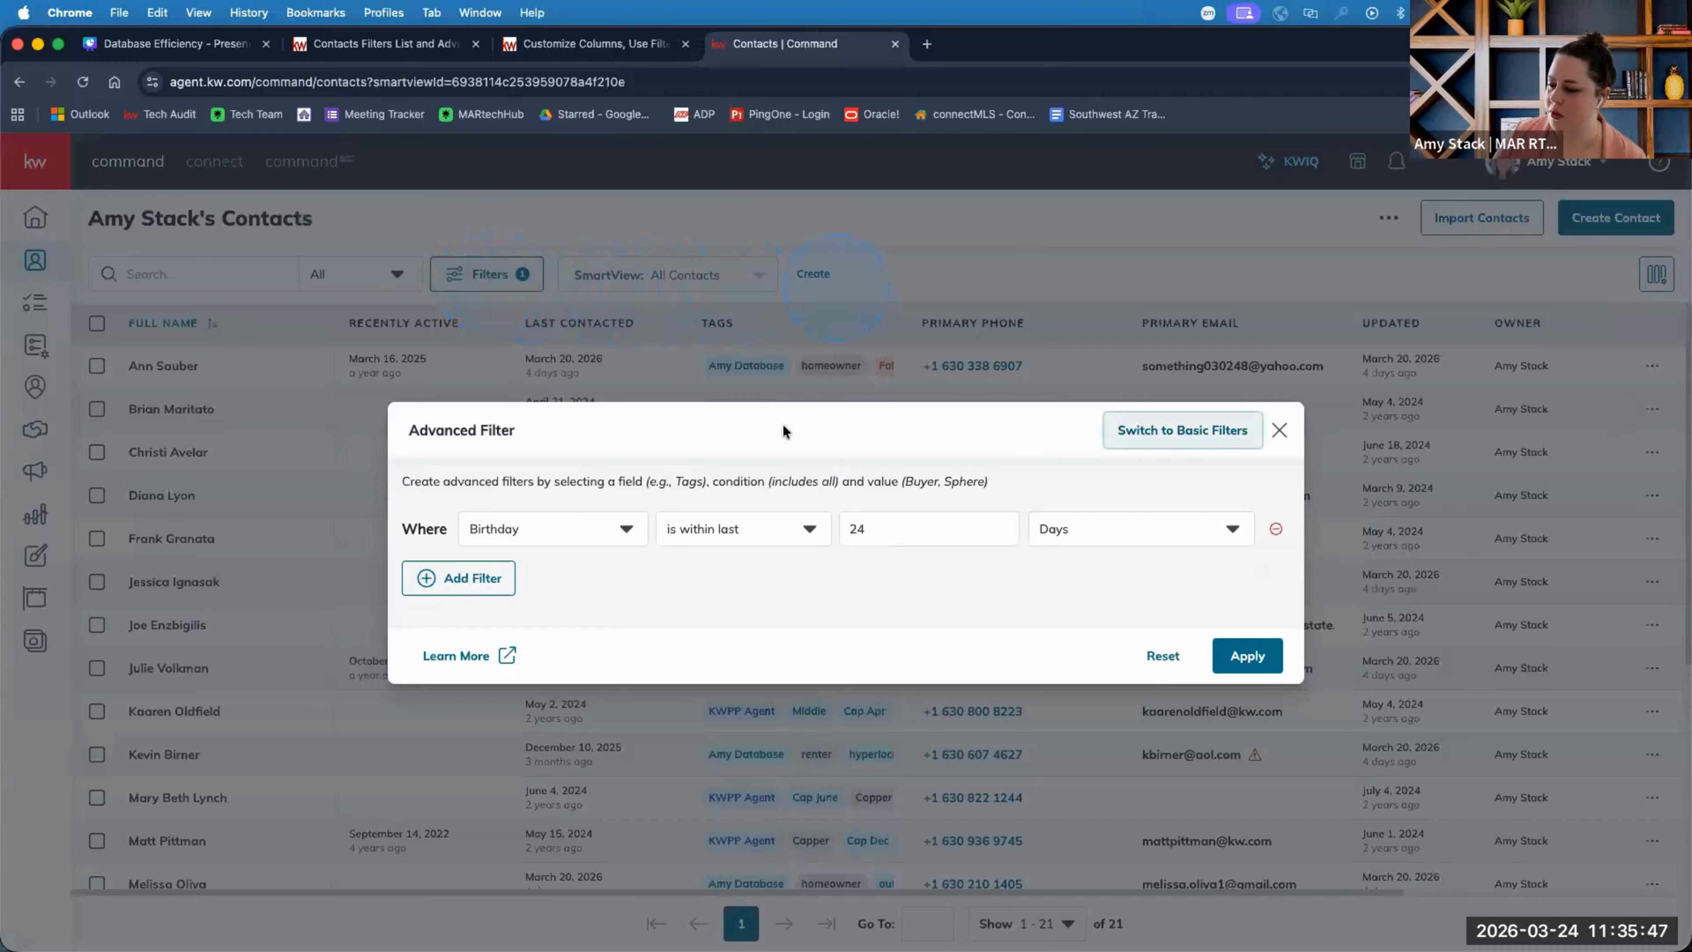
left_click(778, 524)
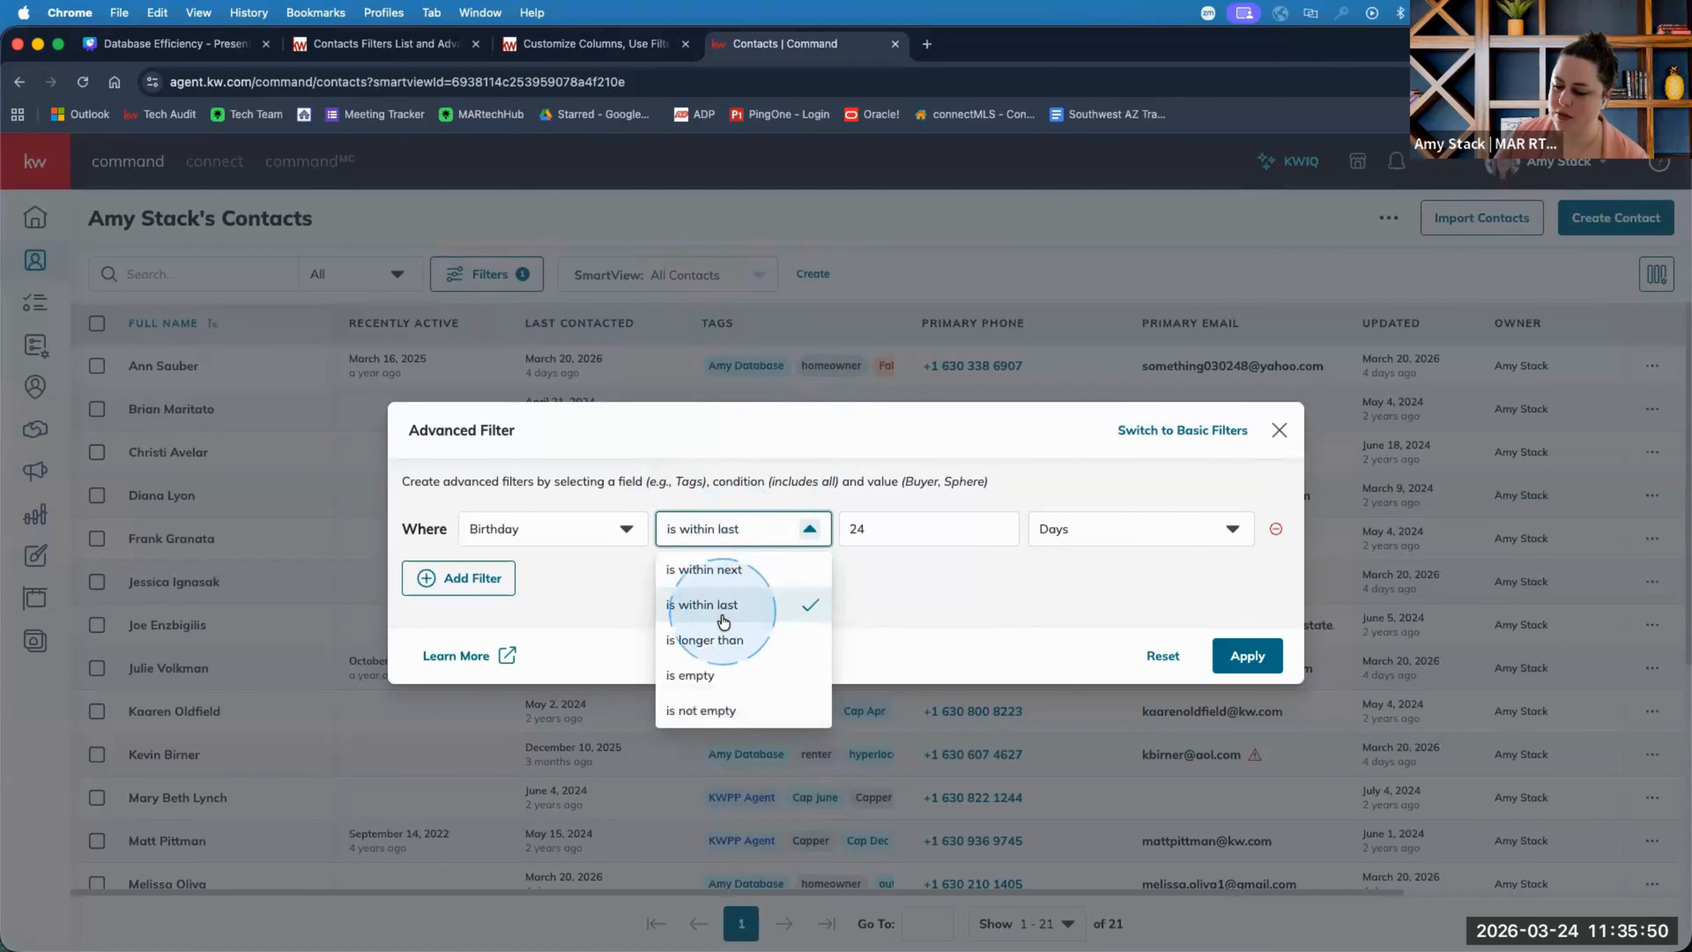
left_click(711, 569)
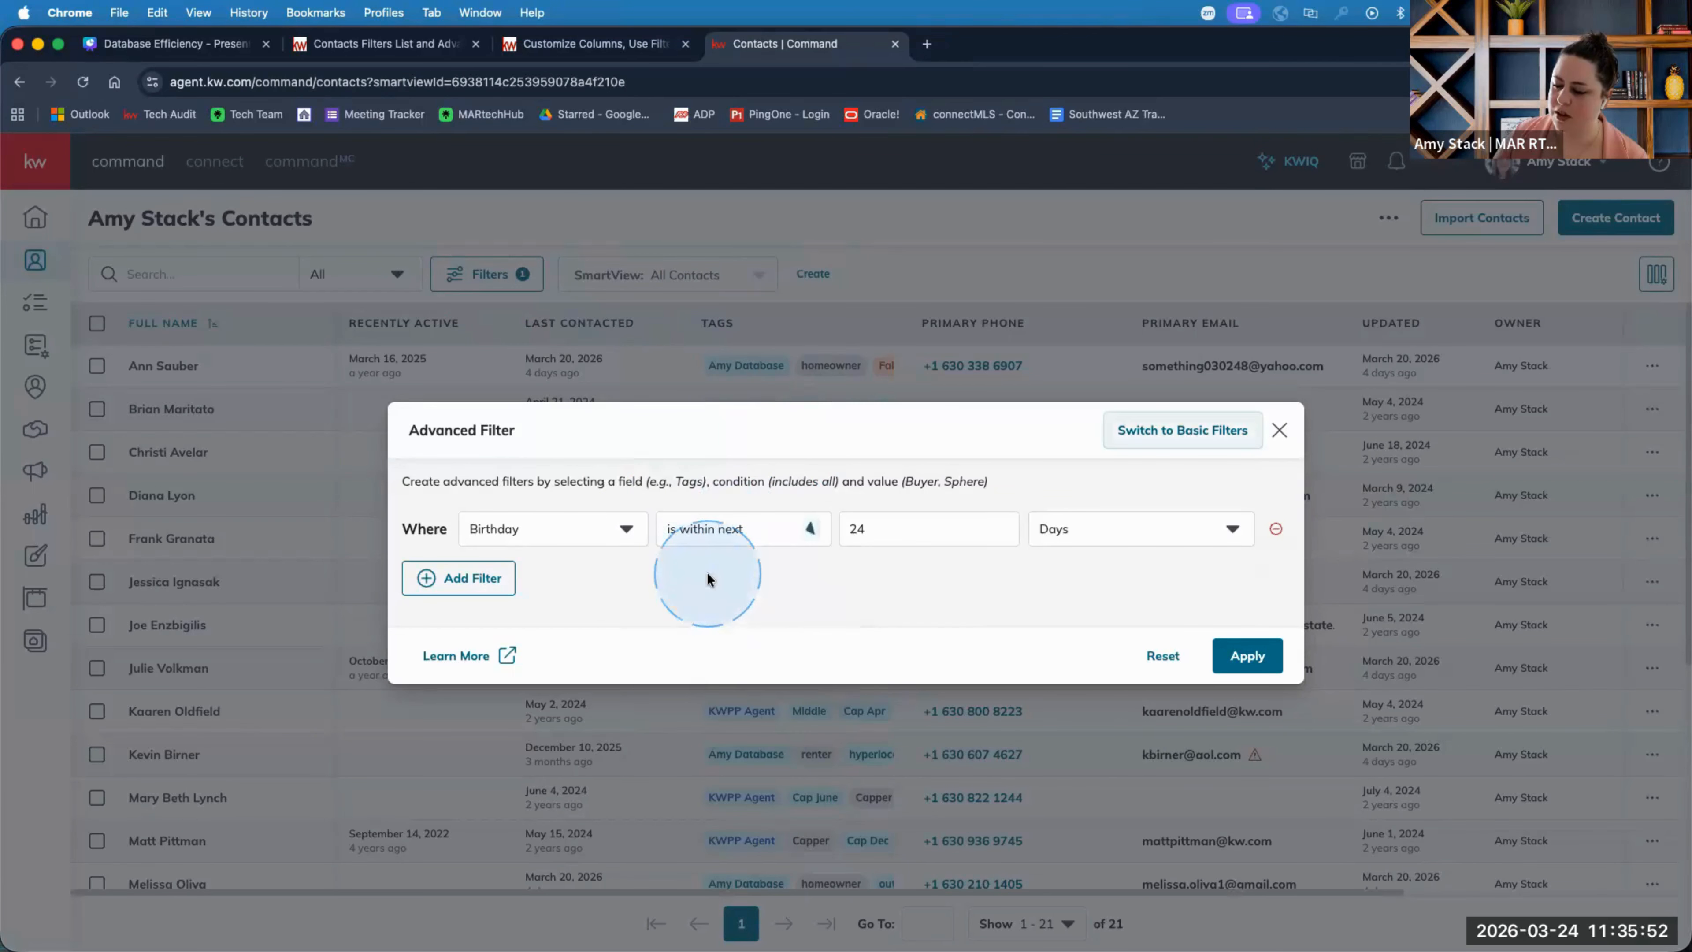
left_click(794, 530)
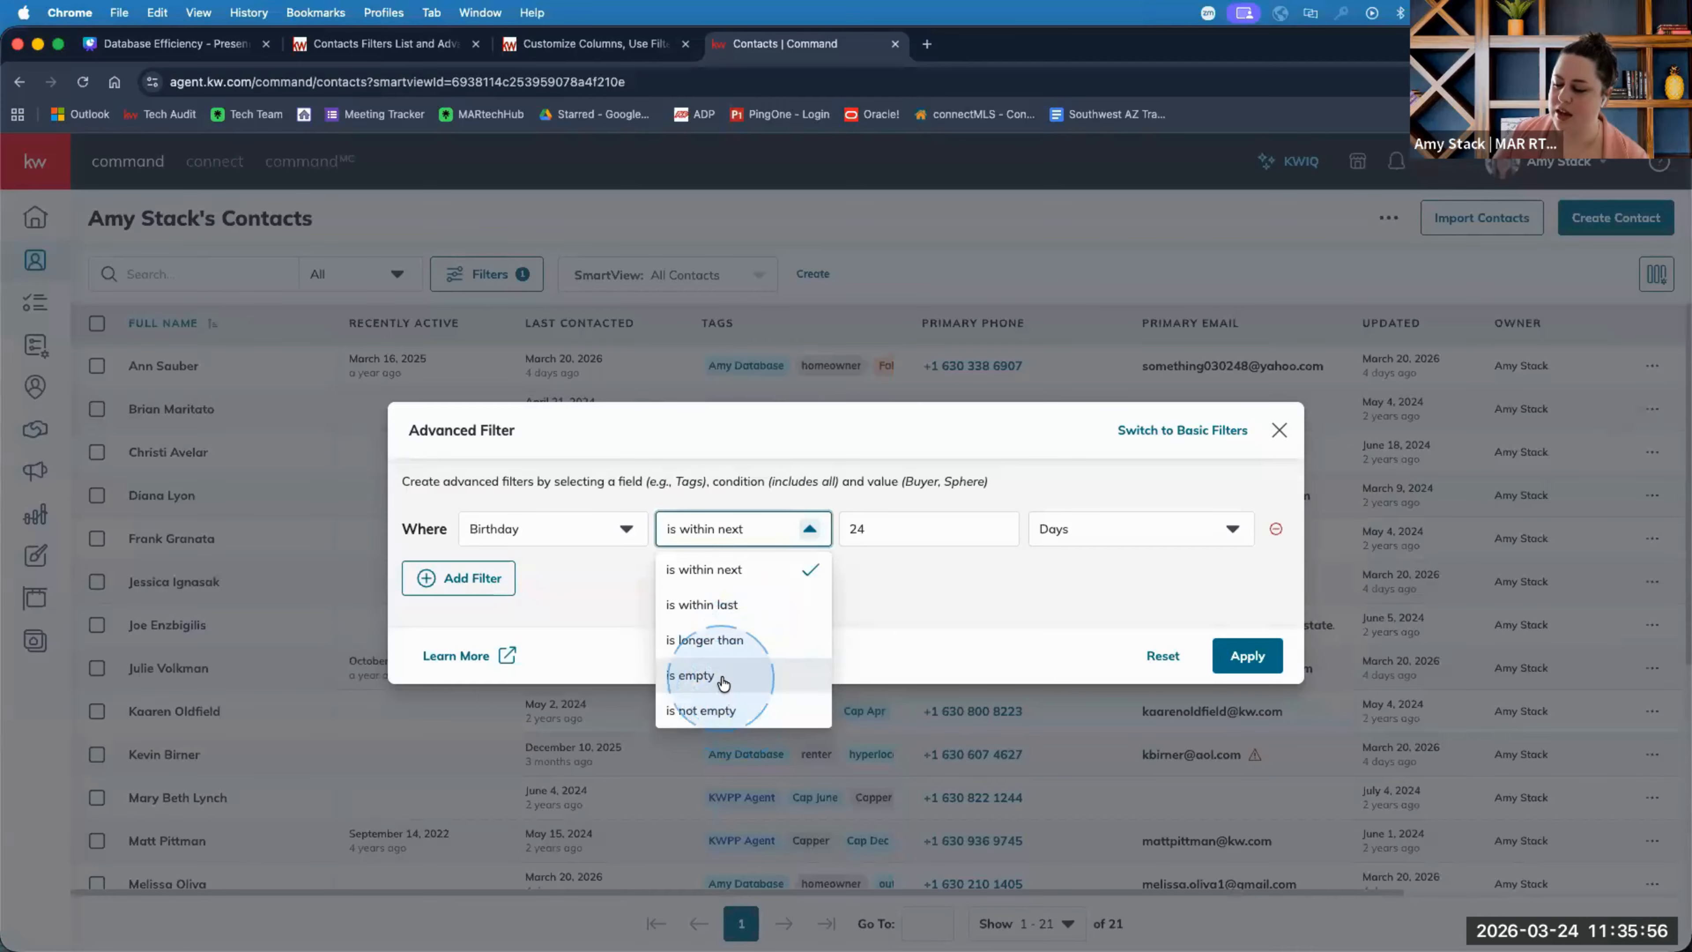
left_click(724, 710)
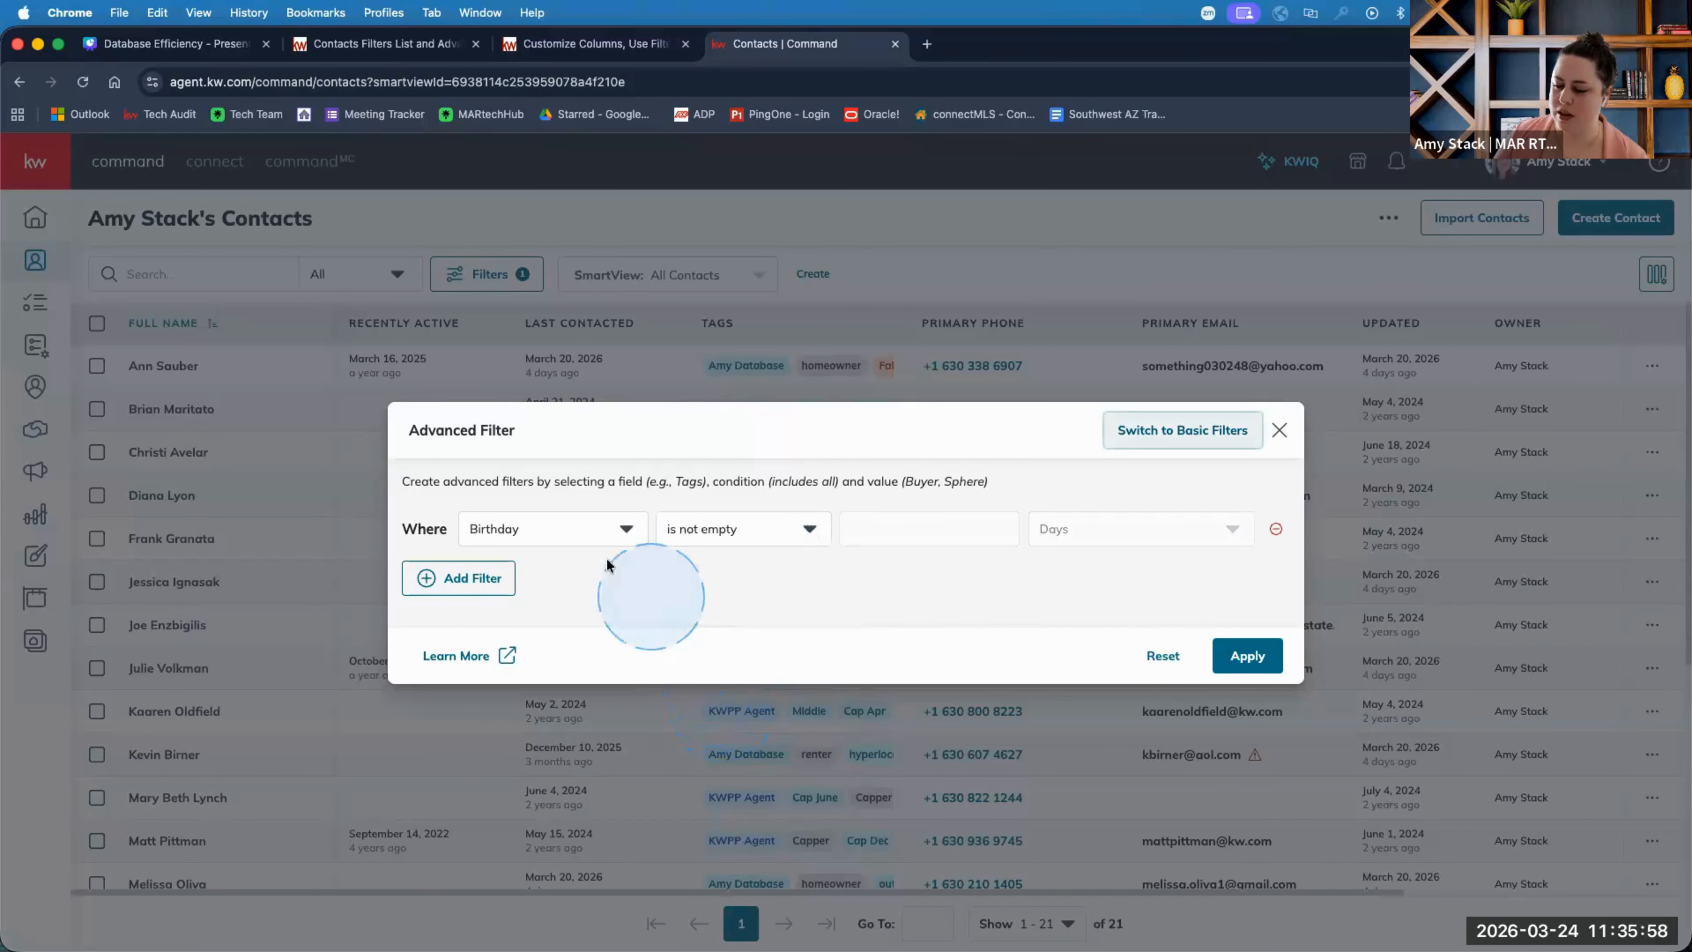
left_click(1243, 653)
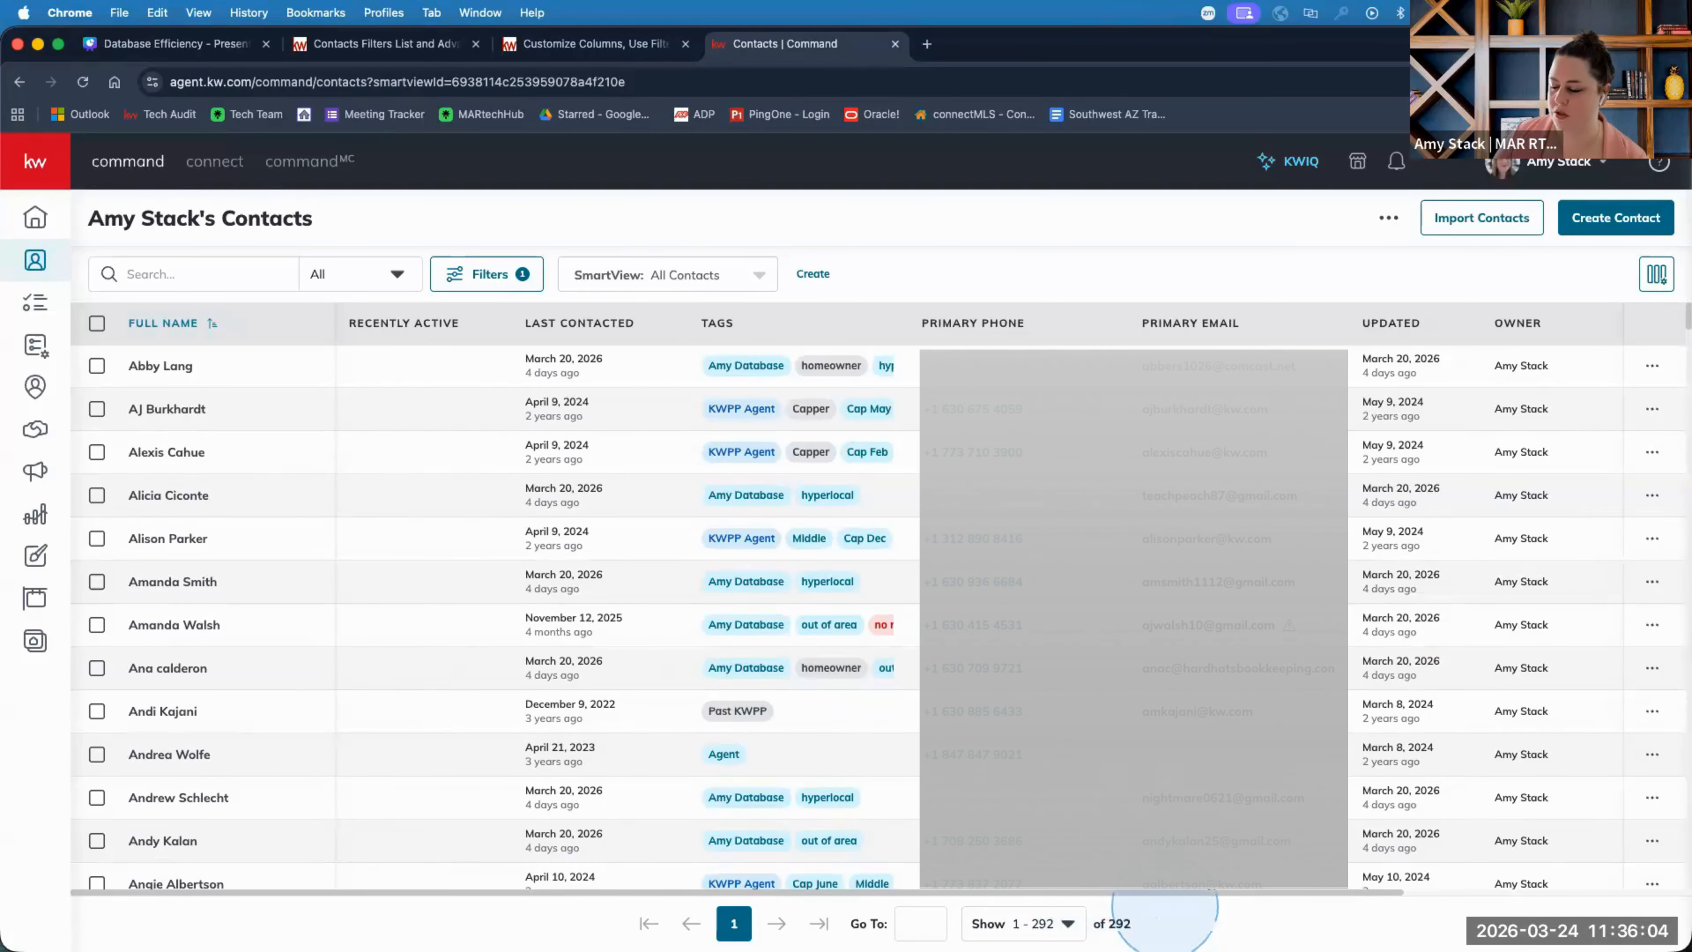
Scroll the contacts table back left and reopen the Advanced Filter showing Birthday is not empty.
scroll(443, 580, "down", 15)
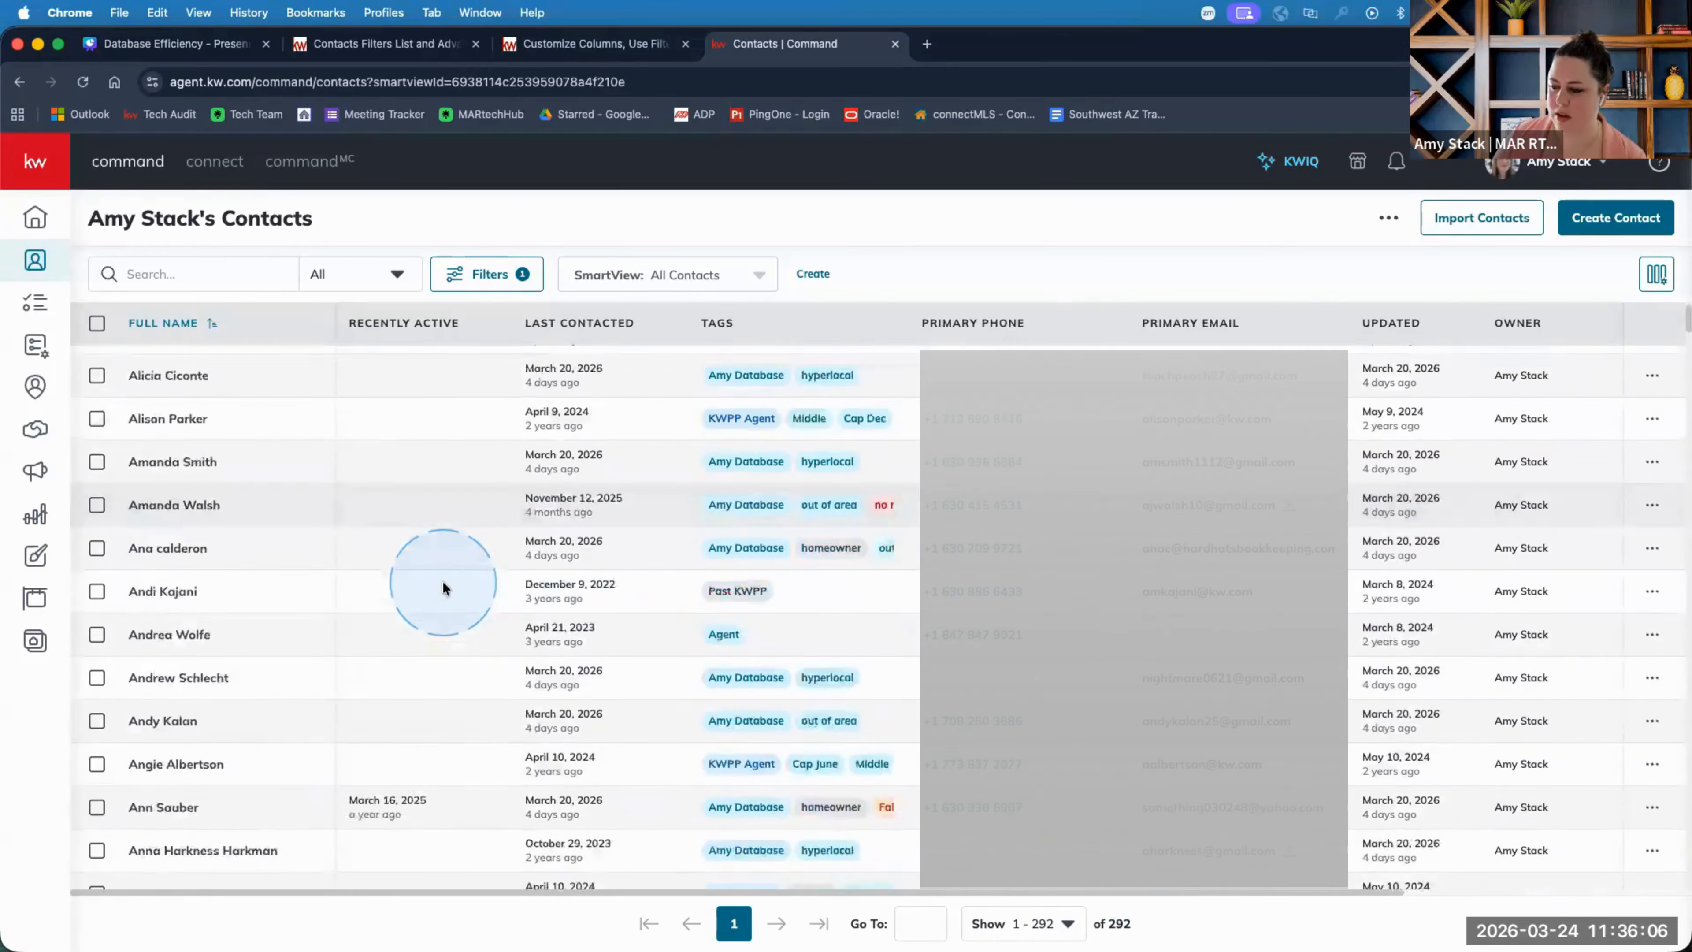
scroll(443, 580, "down", 3)
scroll(449, 583, "up", 7)
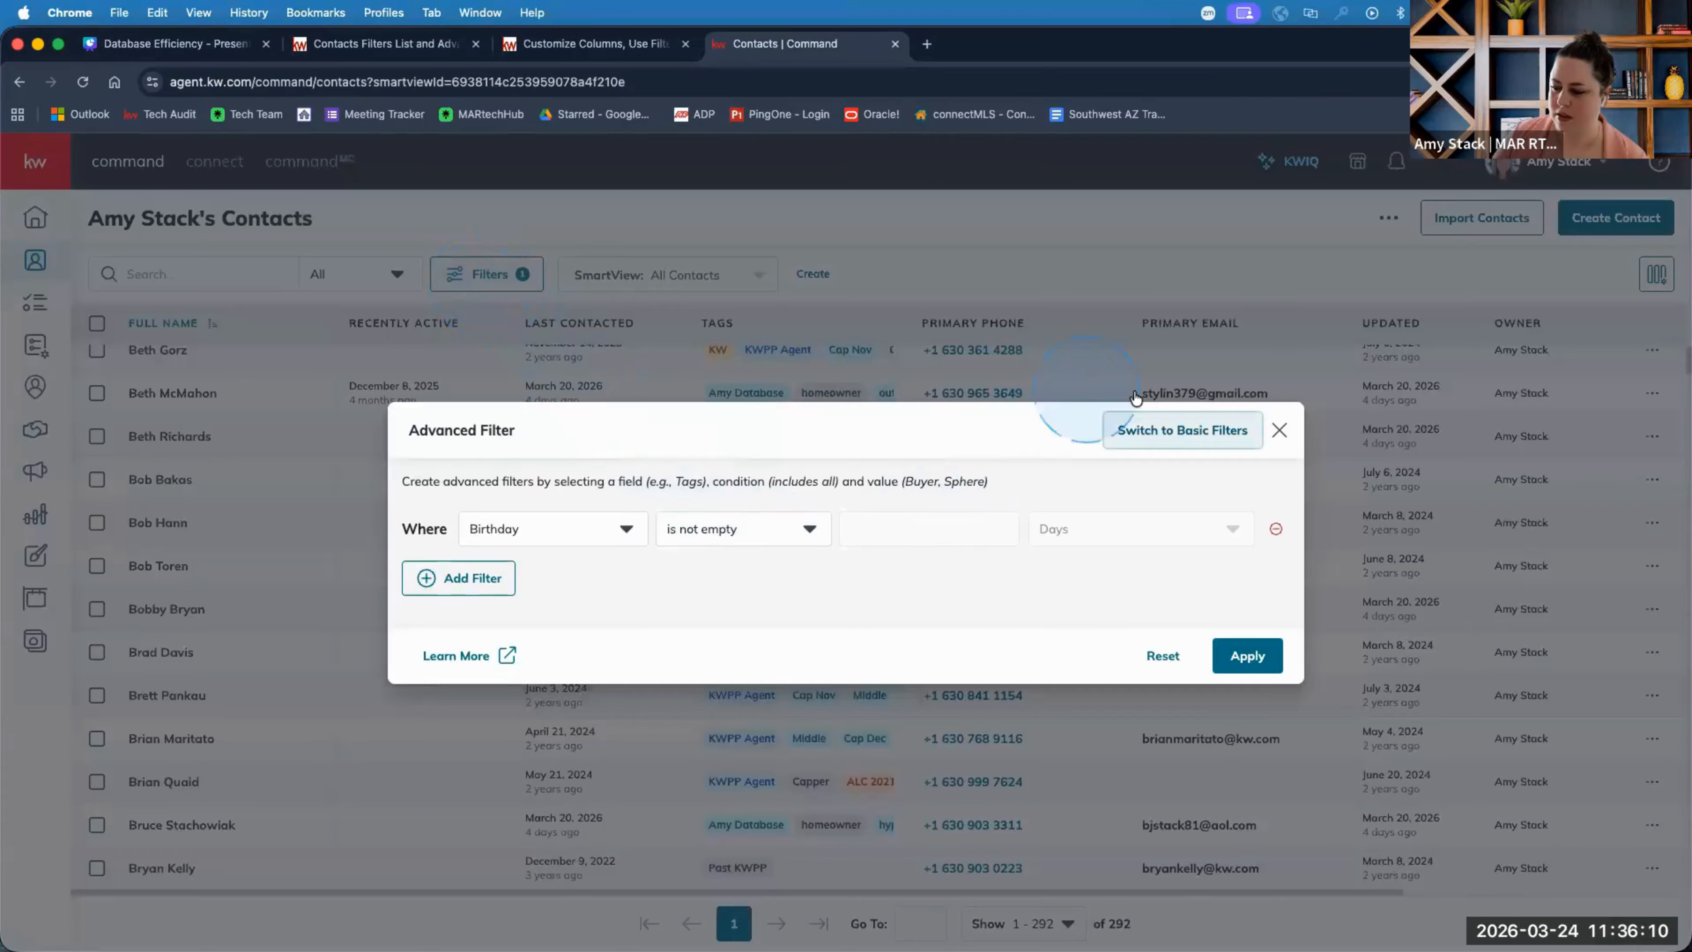
left_click(1279, 430)
scroll(398, 493, "up", 15)
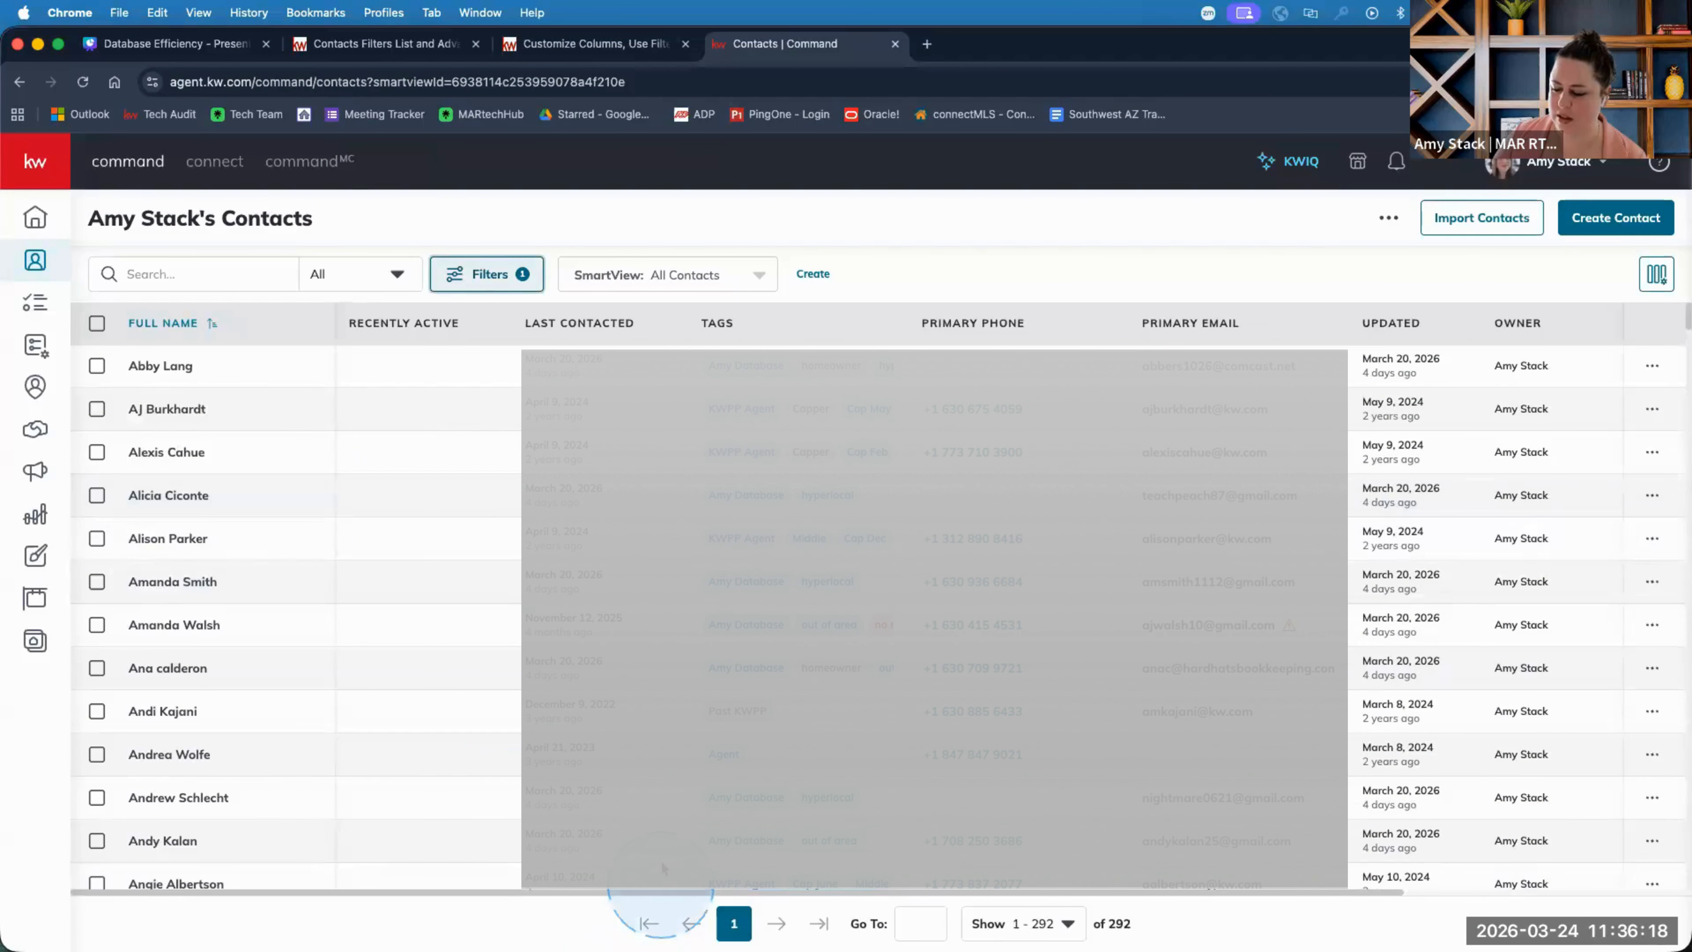
left_click_drag(638, 892, 1033, 896)
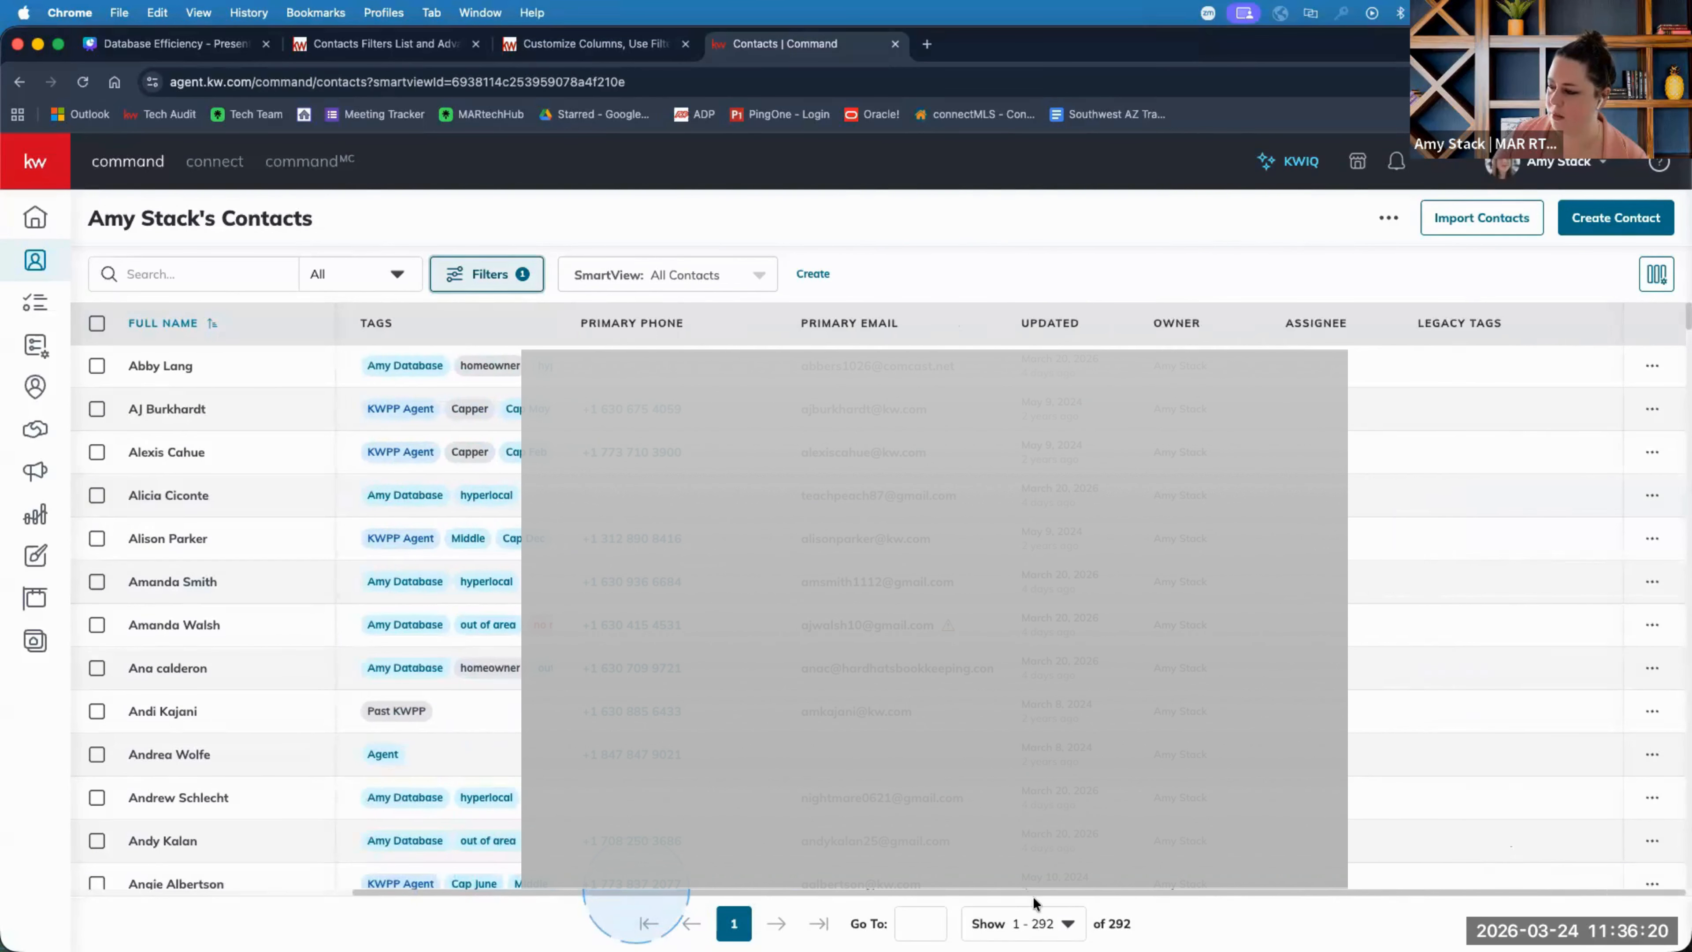
left_click_drag(833, 894, 552, 894)
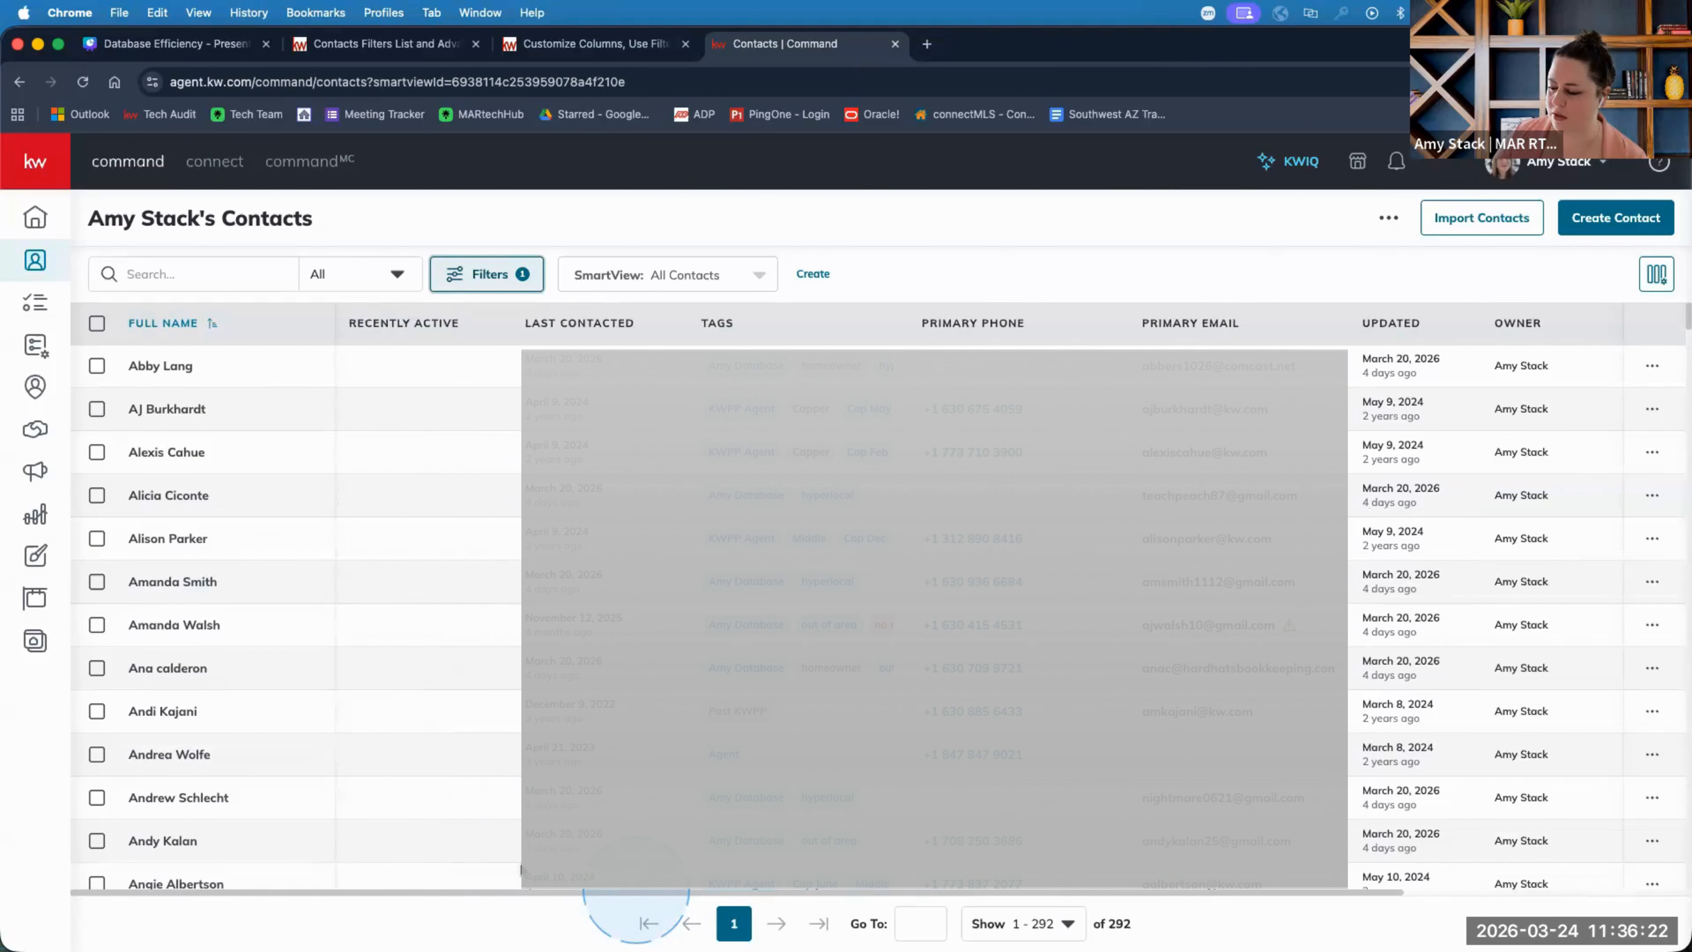
left_click(485, 273)
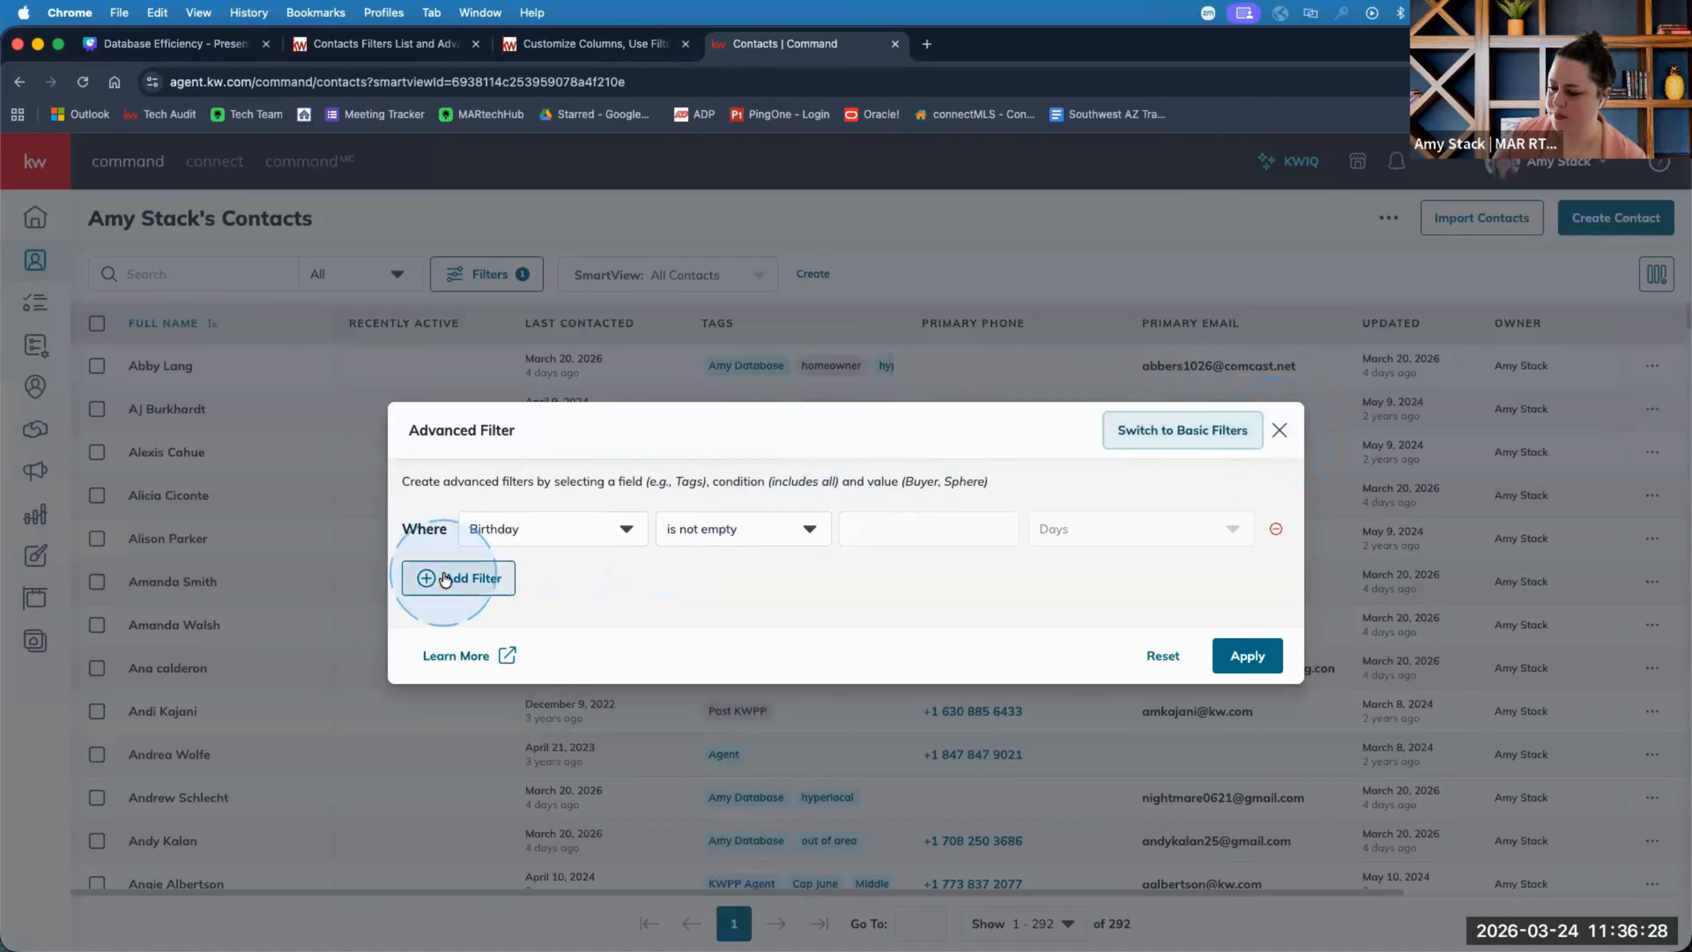
Add a second condition and set the first to Tags includes any FAKE, test.
left_click(458, 578)
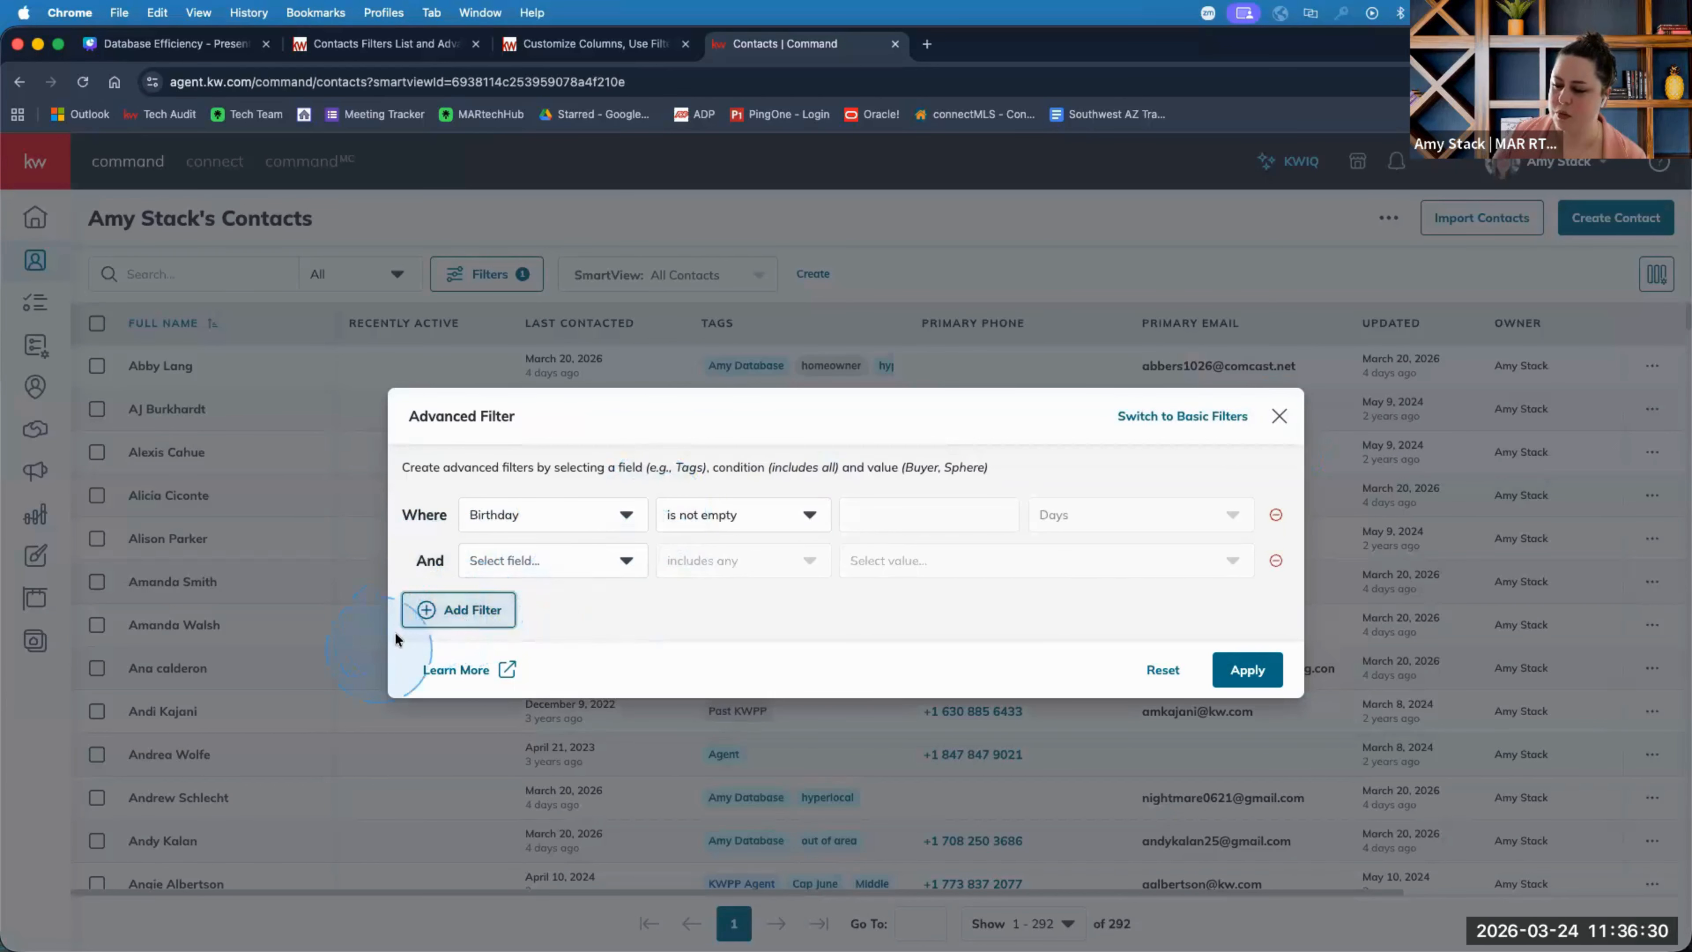
left_click(507, 517)
scroll(531, 750, "down", 5)
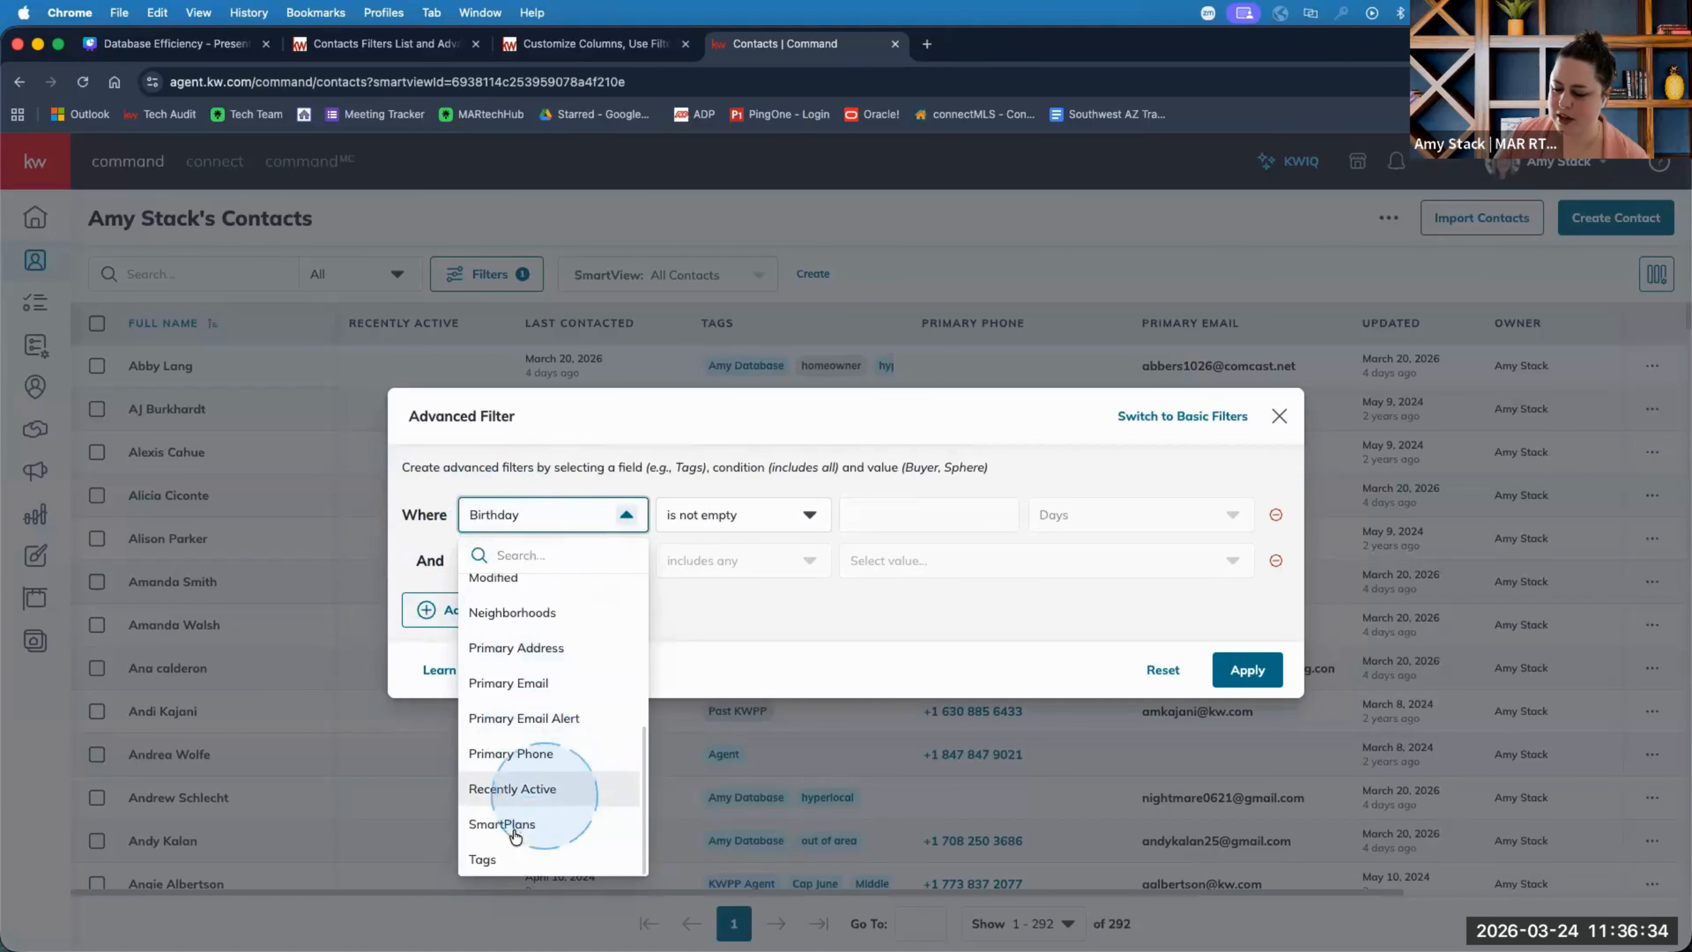
left_click(507, 850)
left_click(885, 520)
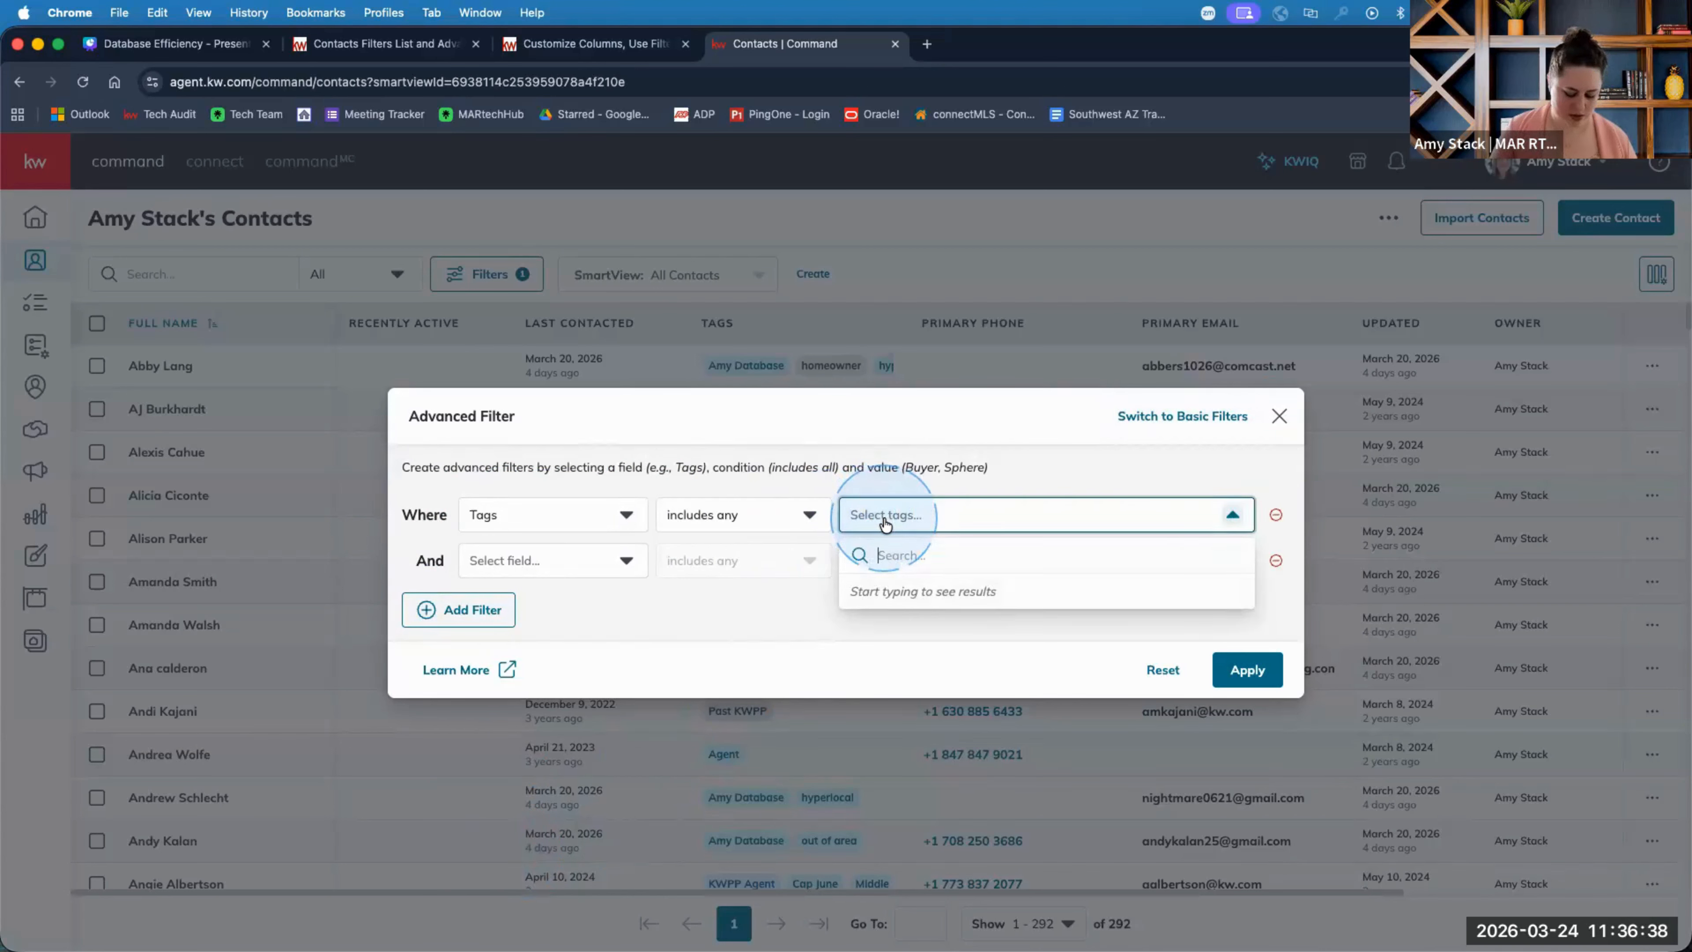
type("dem")
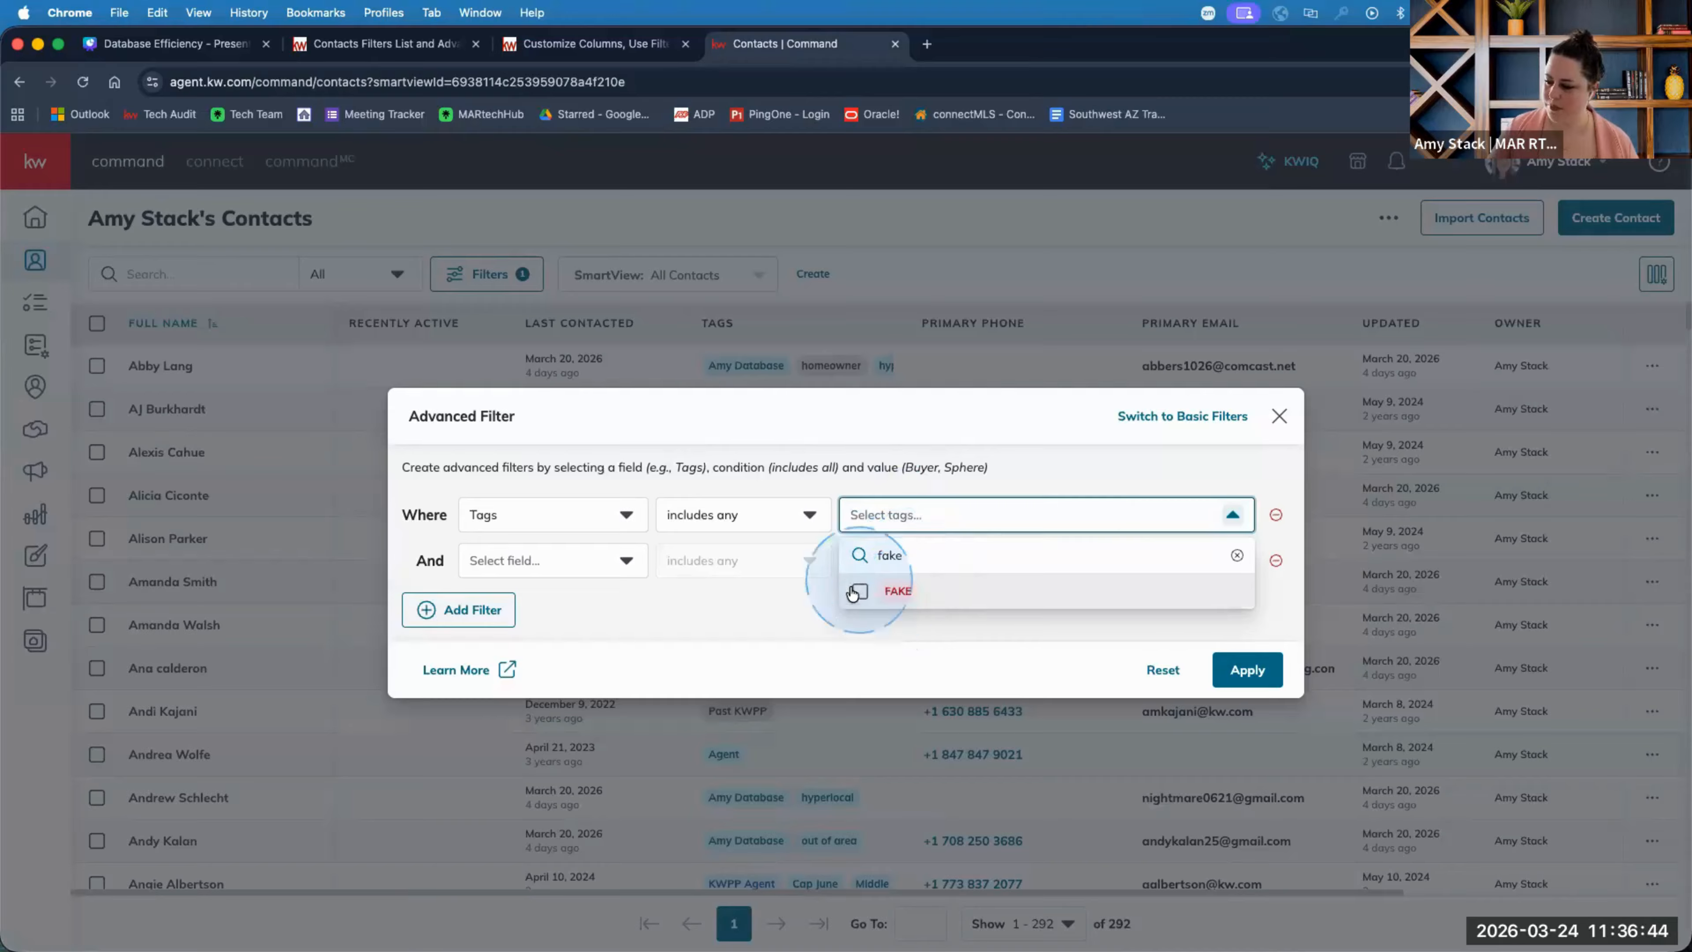
left_click(861, 592)
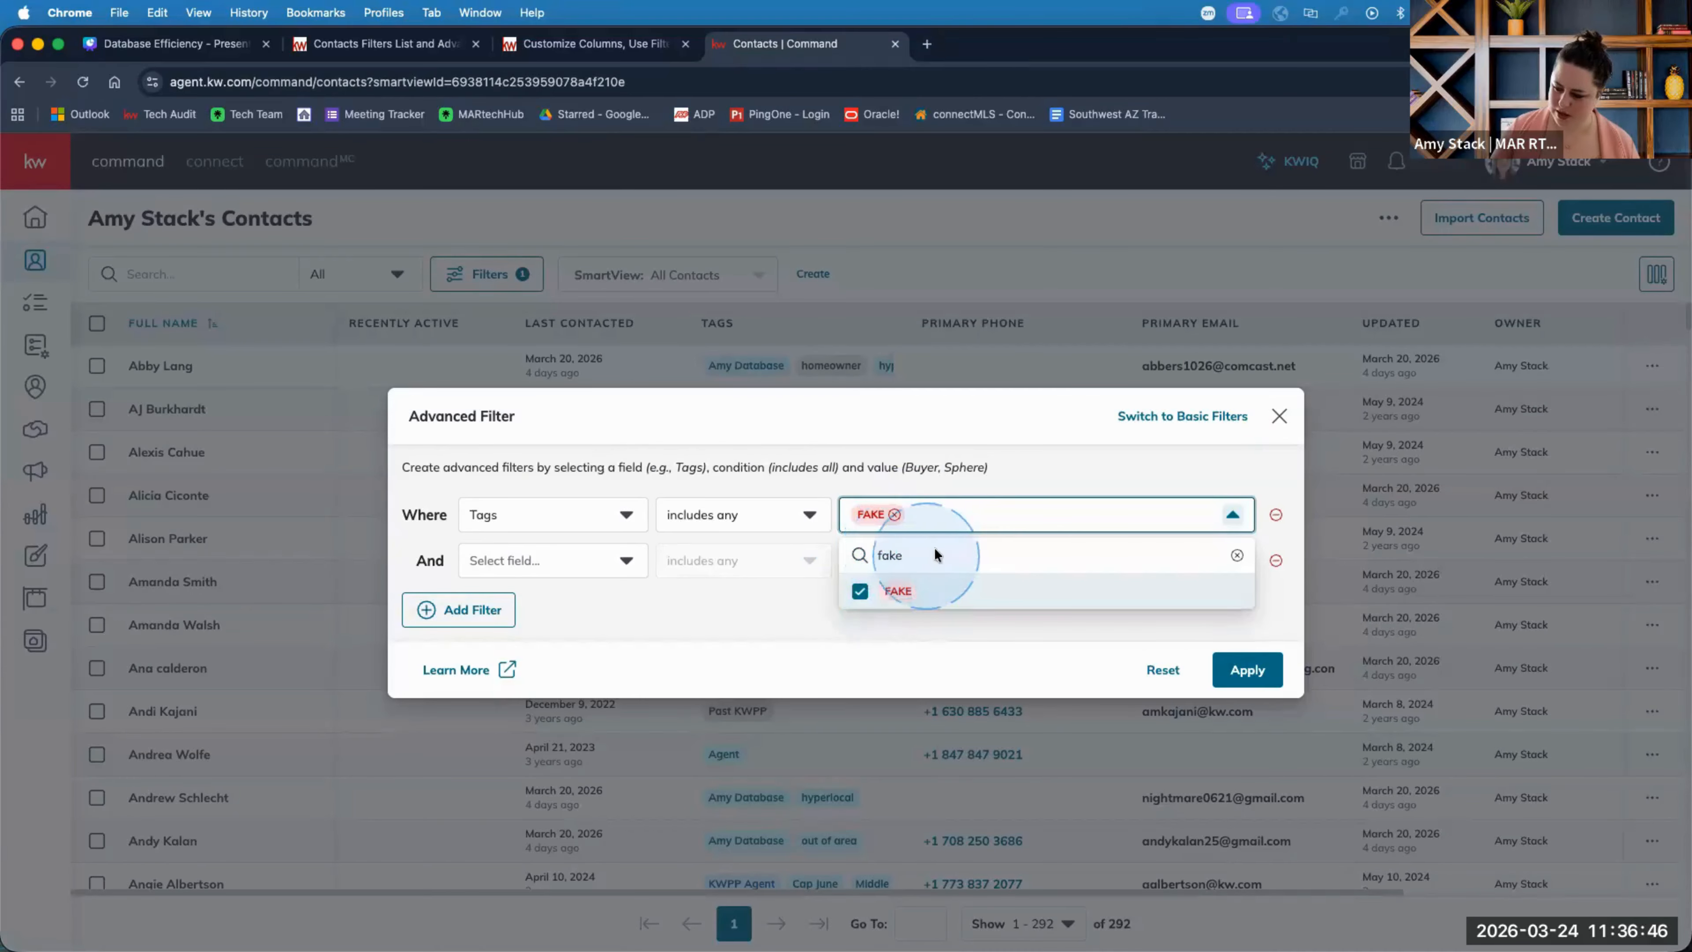
double_click(912, 558)
type("test")
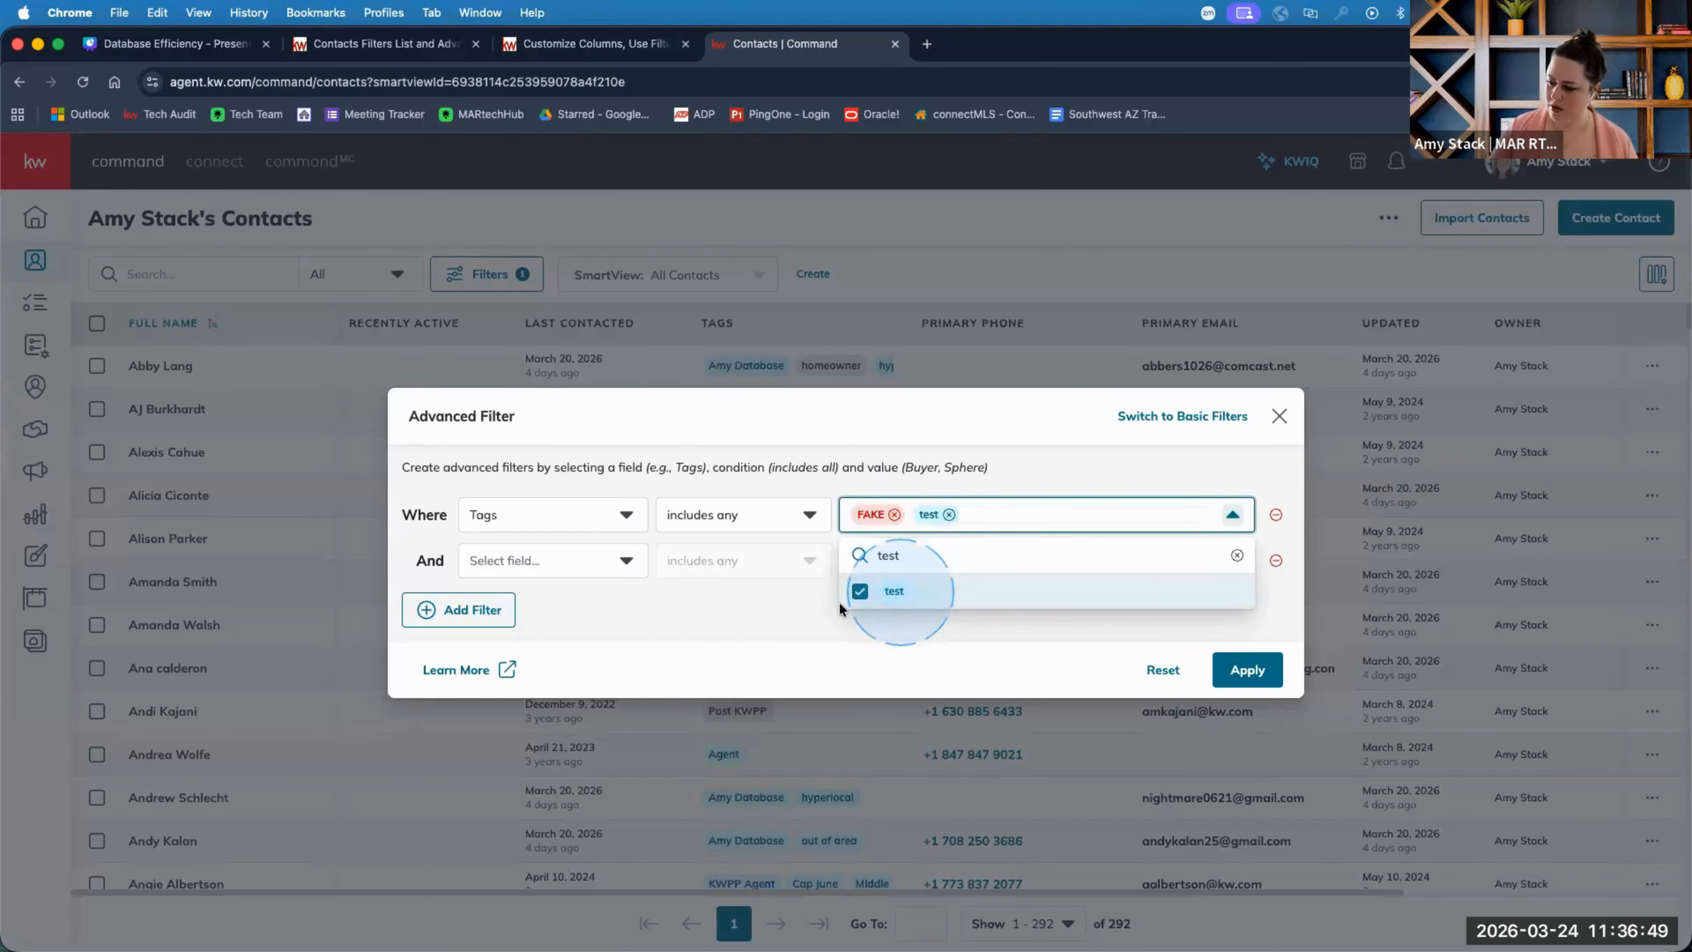
left_click(803, 614)
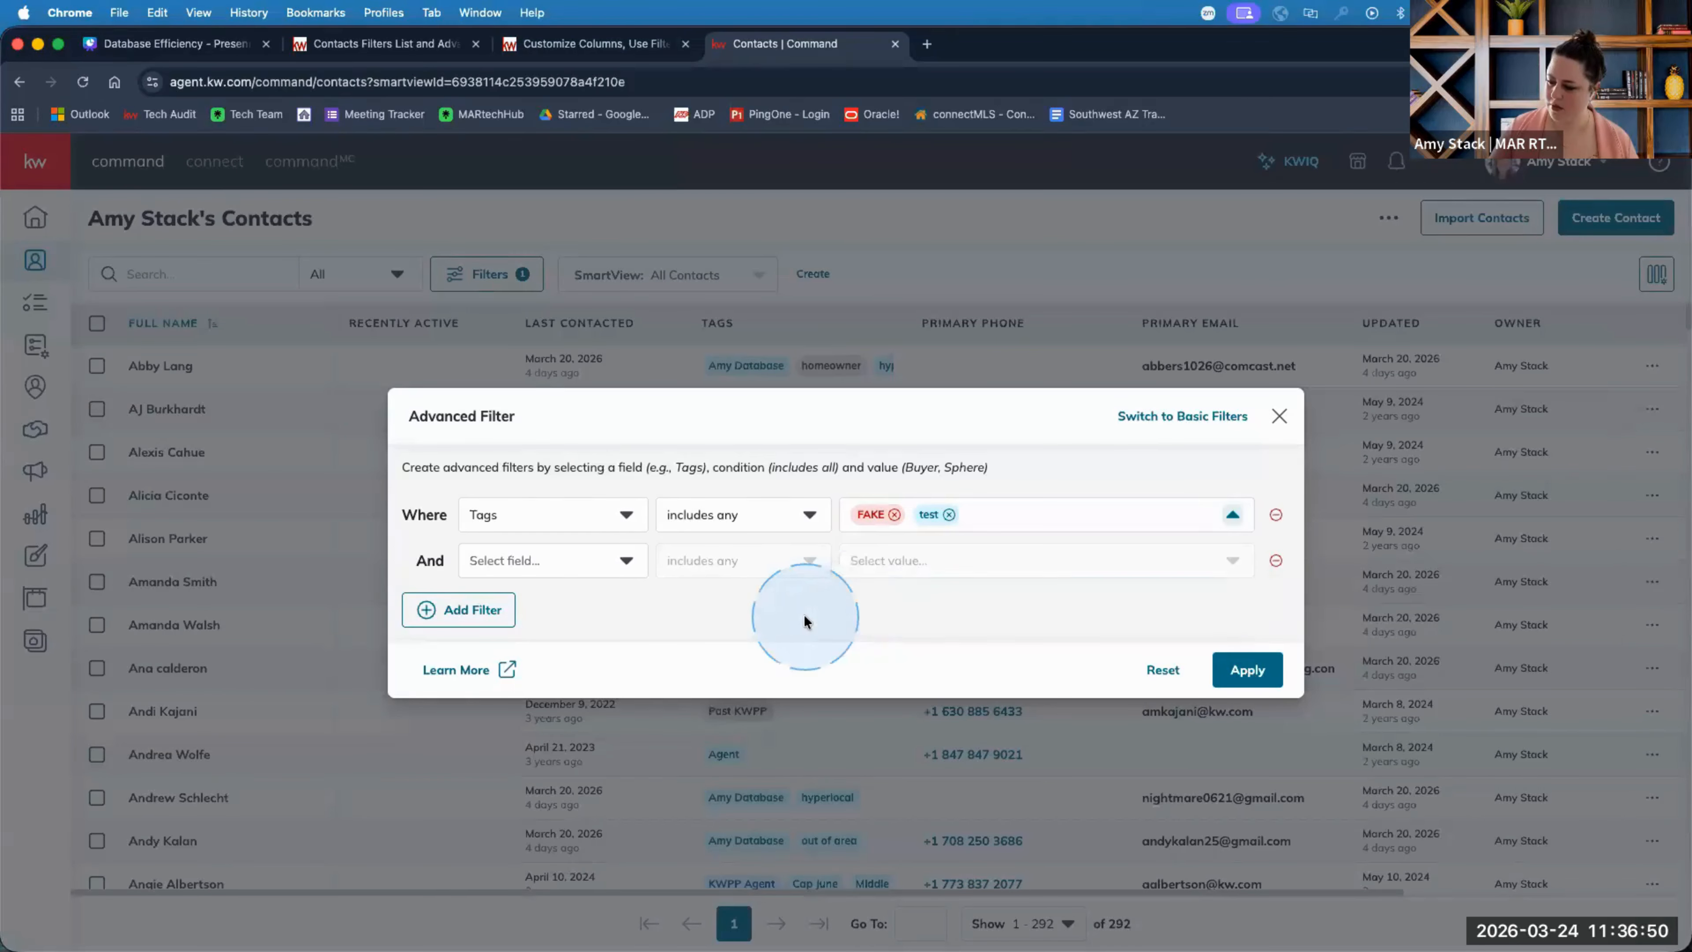
Set the second condition to Primary Email is empty and apply, leaving 5 contacts.
left_click(552, 565)
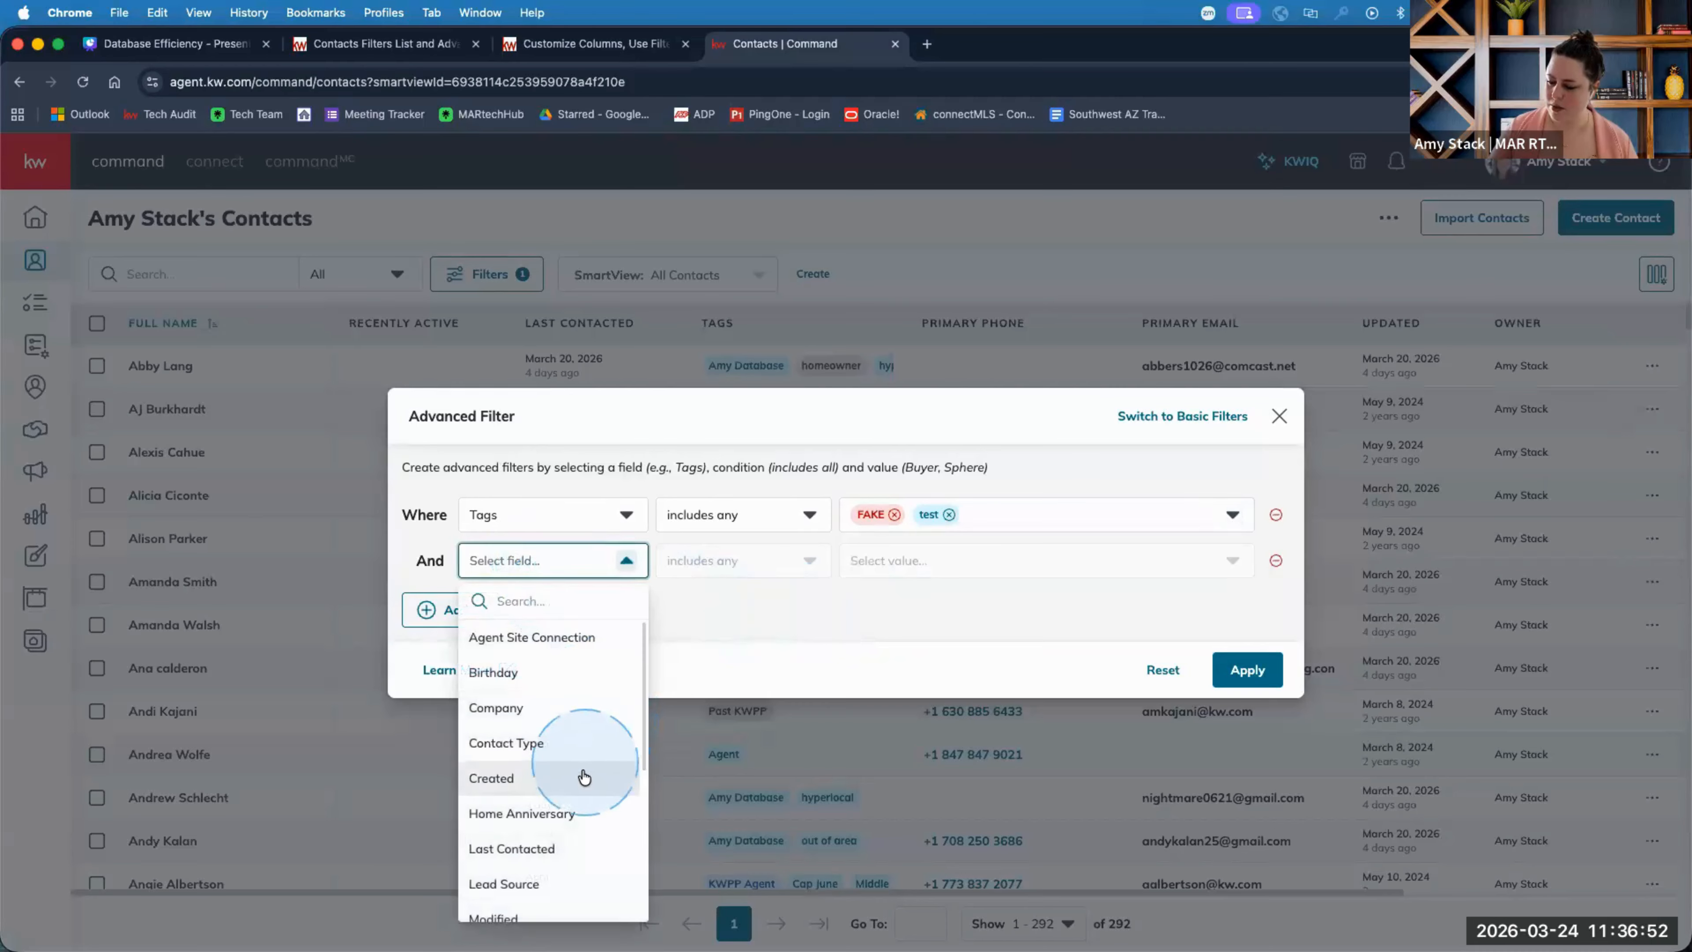
scroll(583, 766, "down", 2)
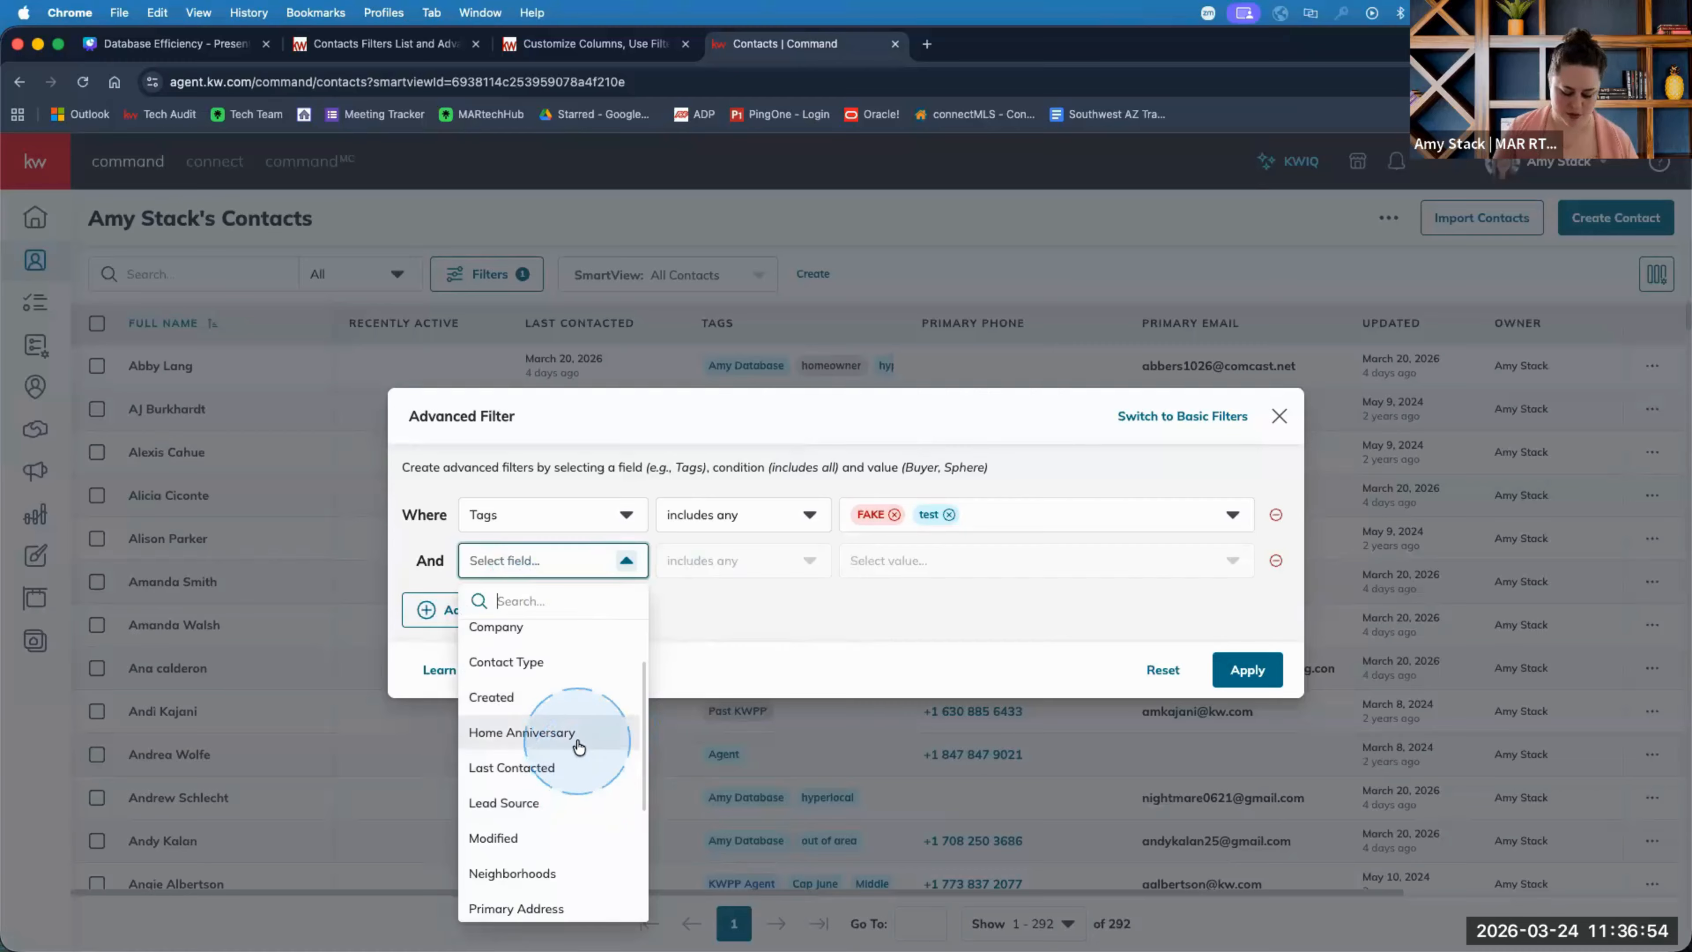
type("email")
left_click(526, 637)
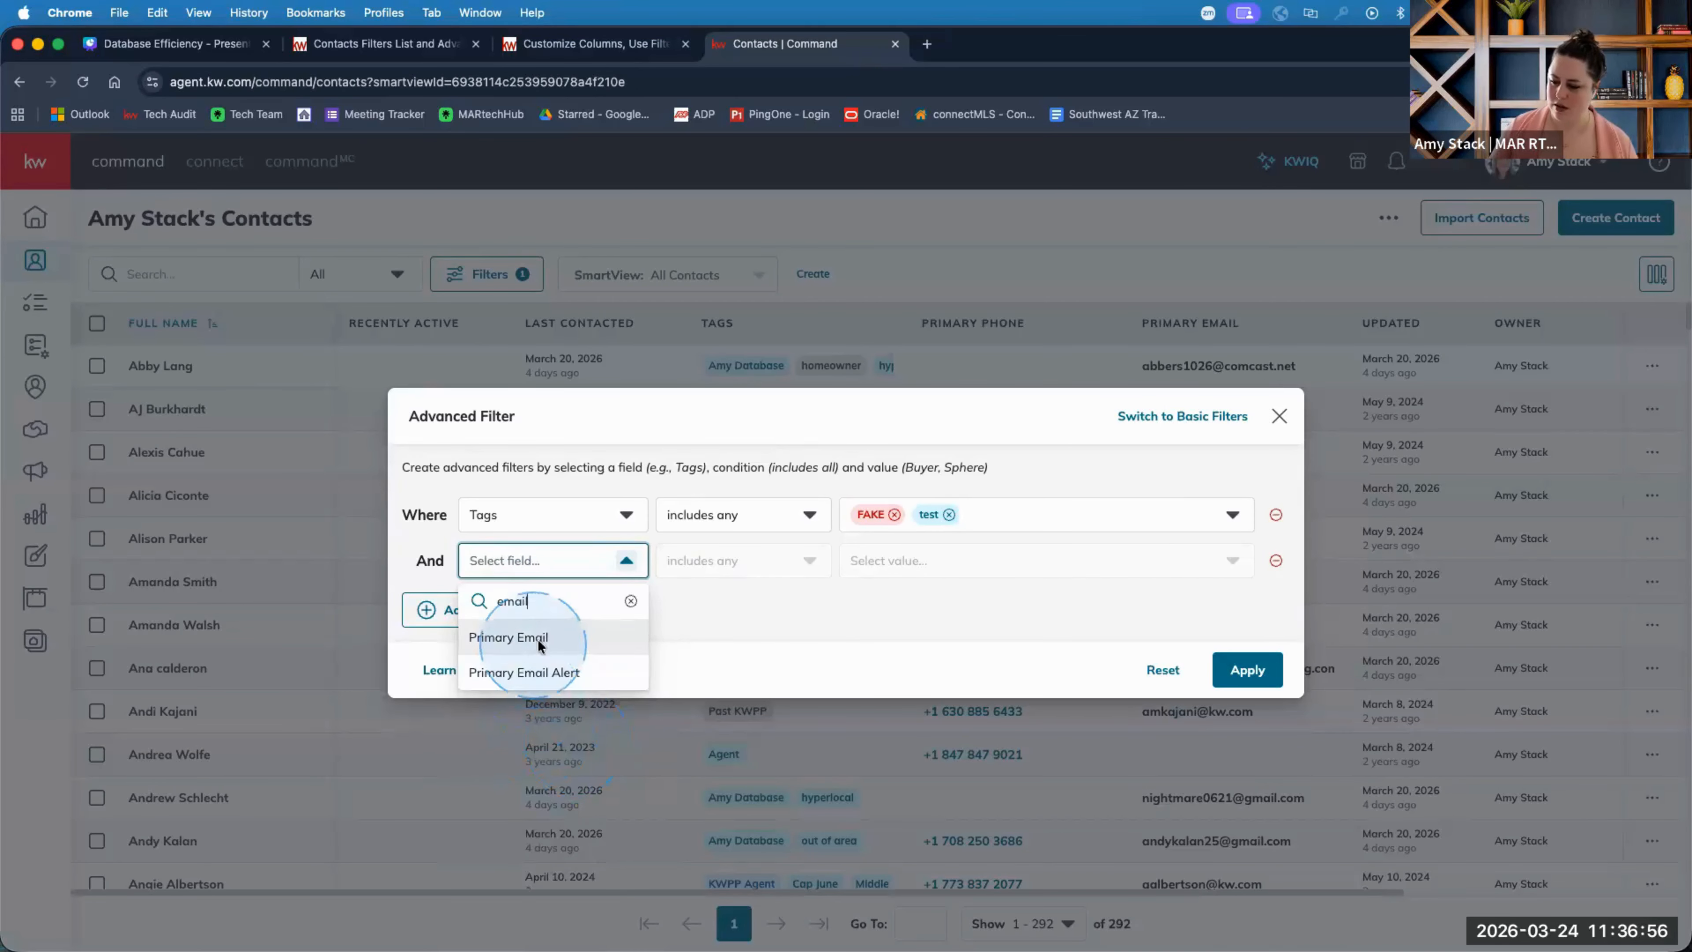
left_click(743, 560)
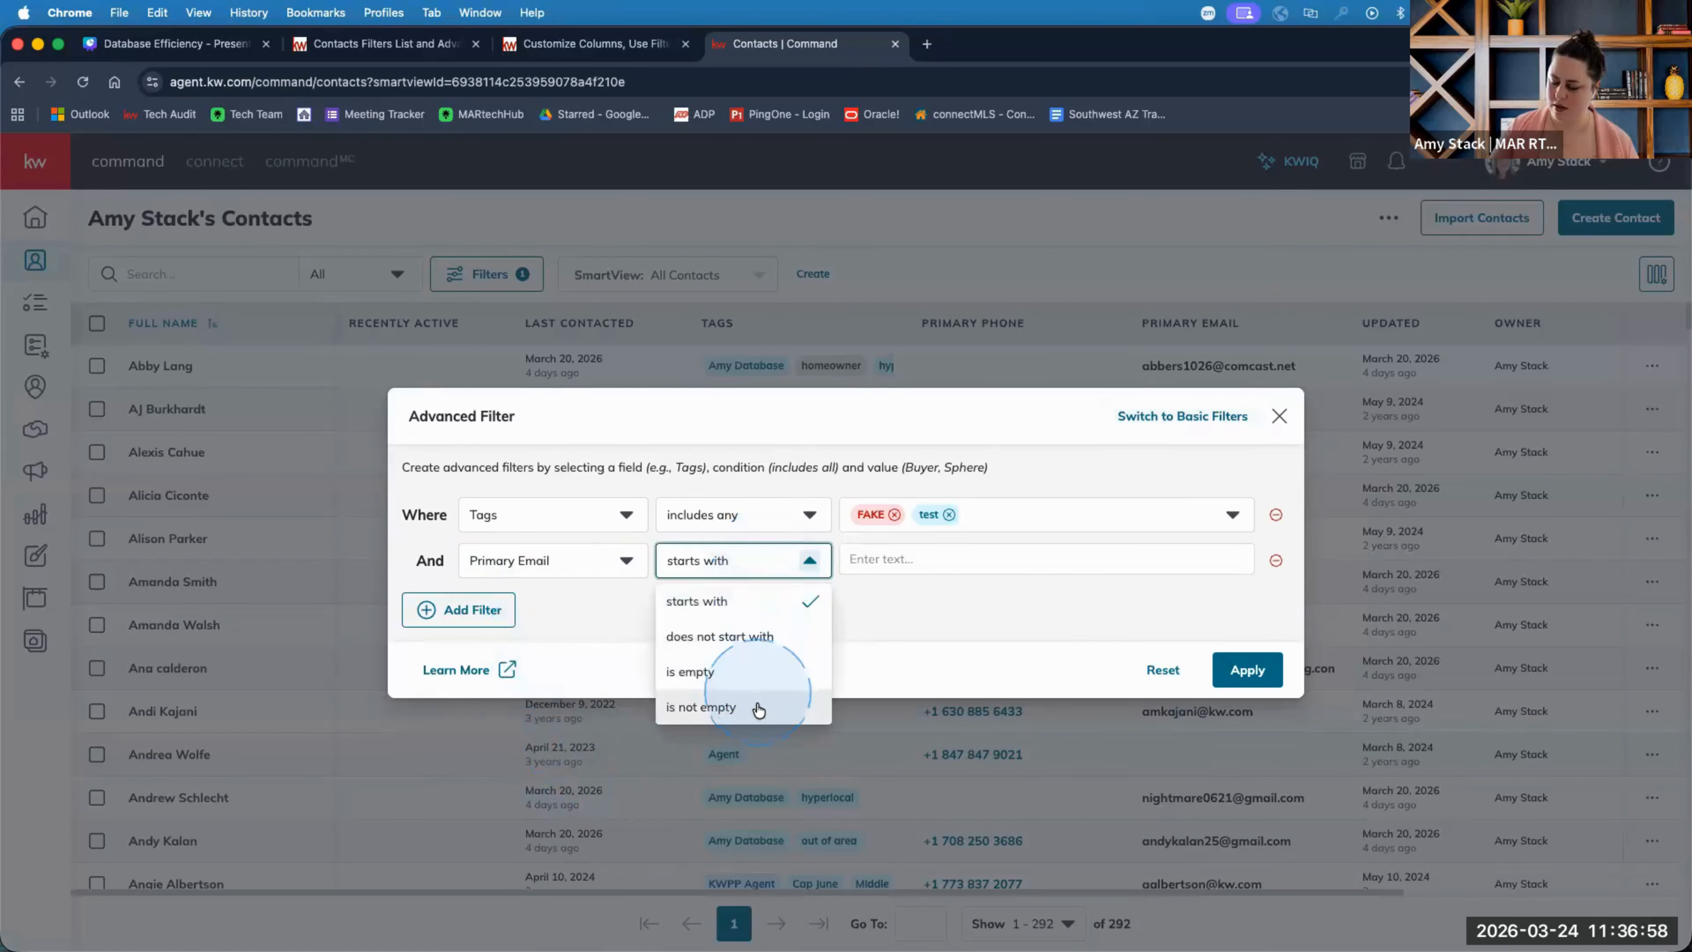
left_click(755, 707)
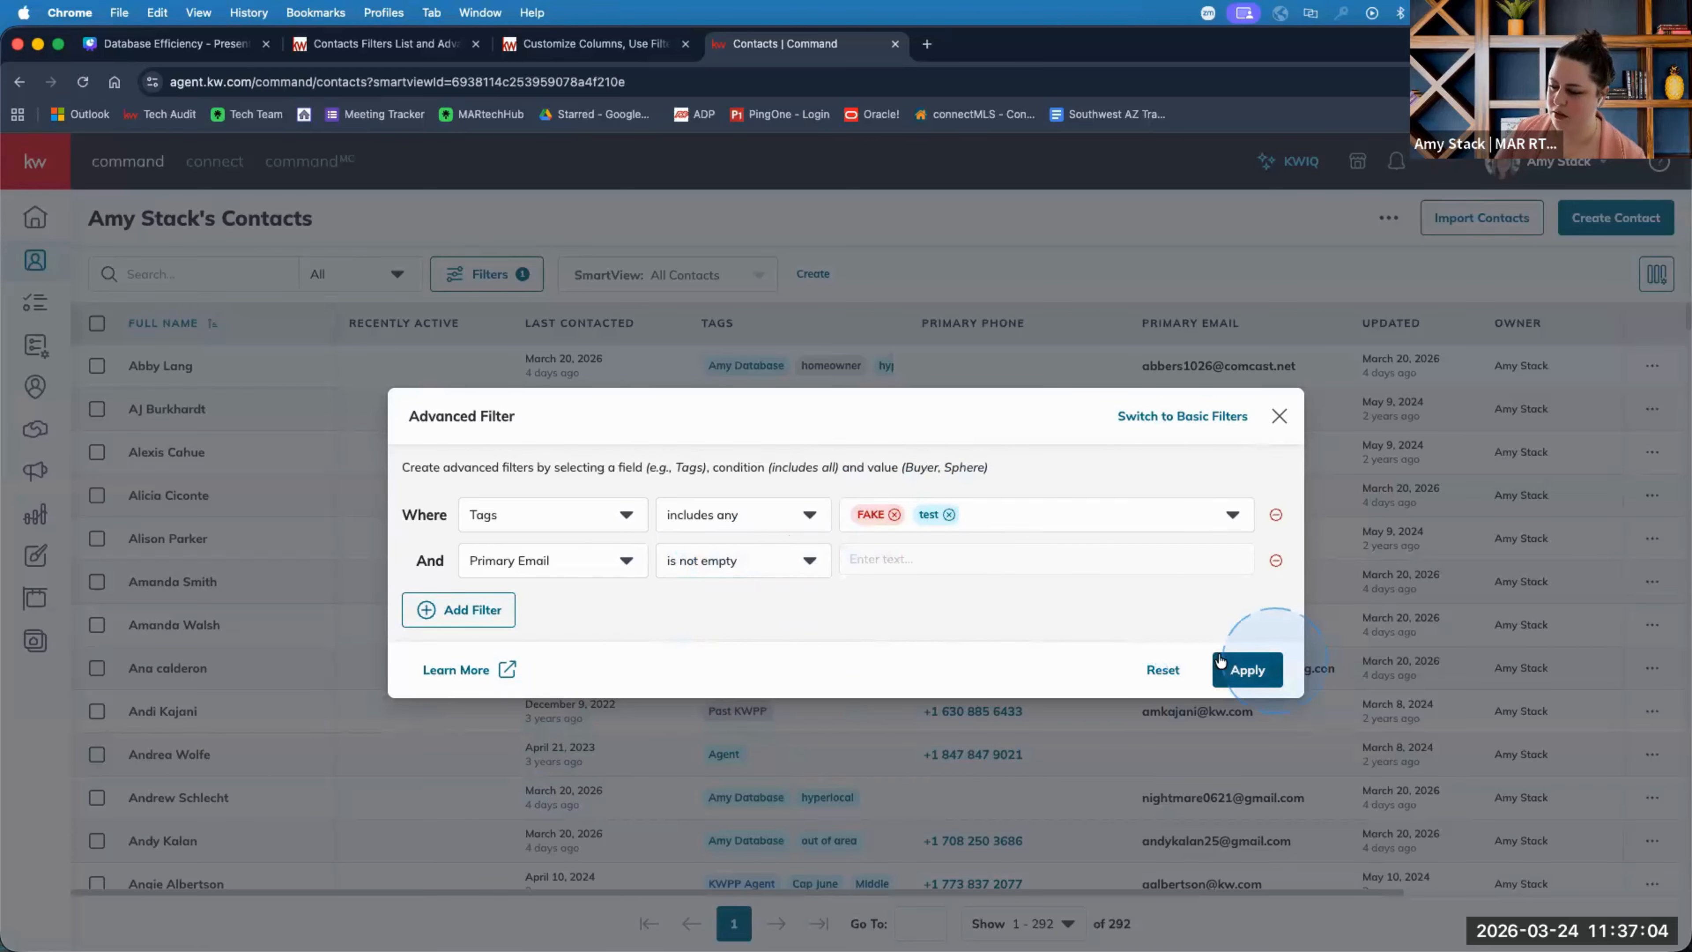
left_click(714, 567)
left_click(716, 685)
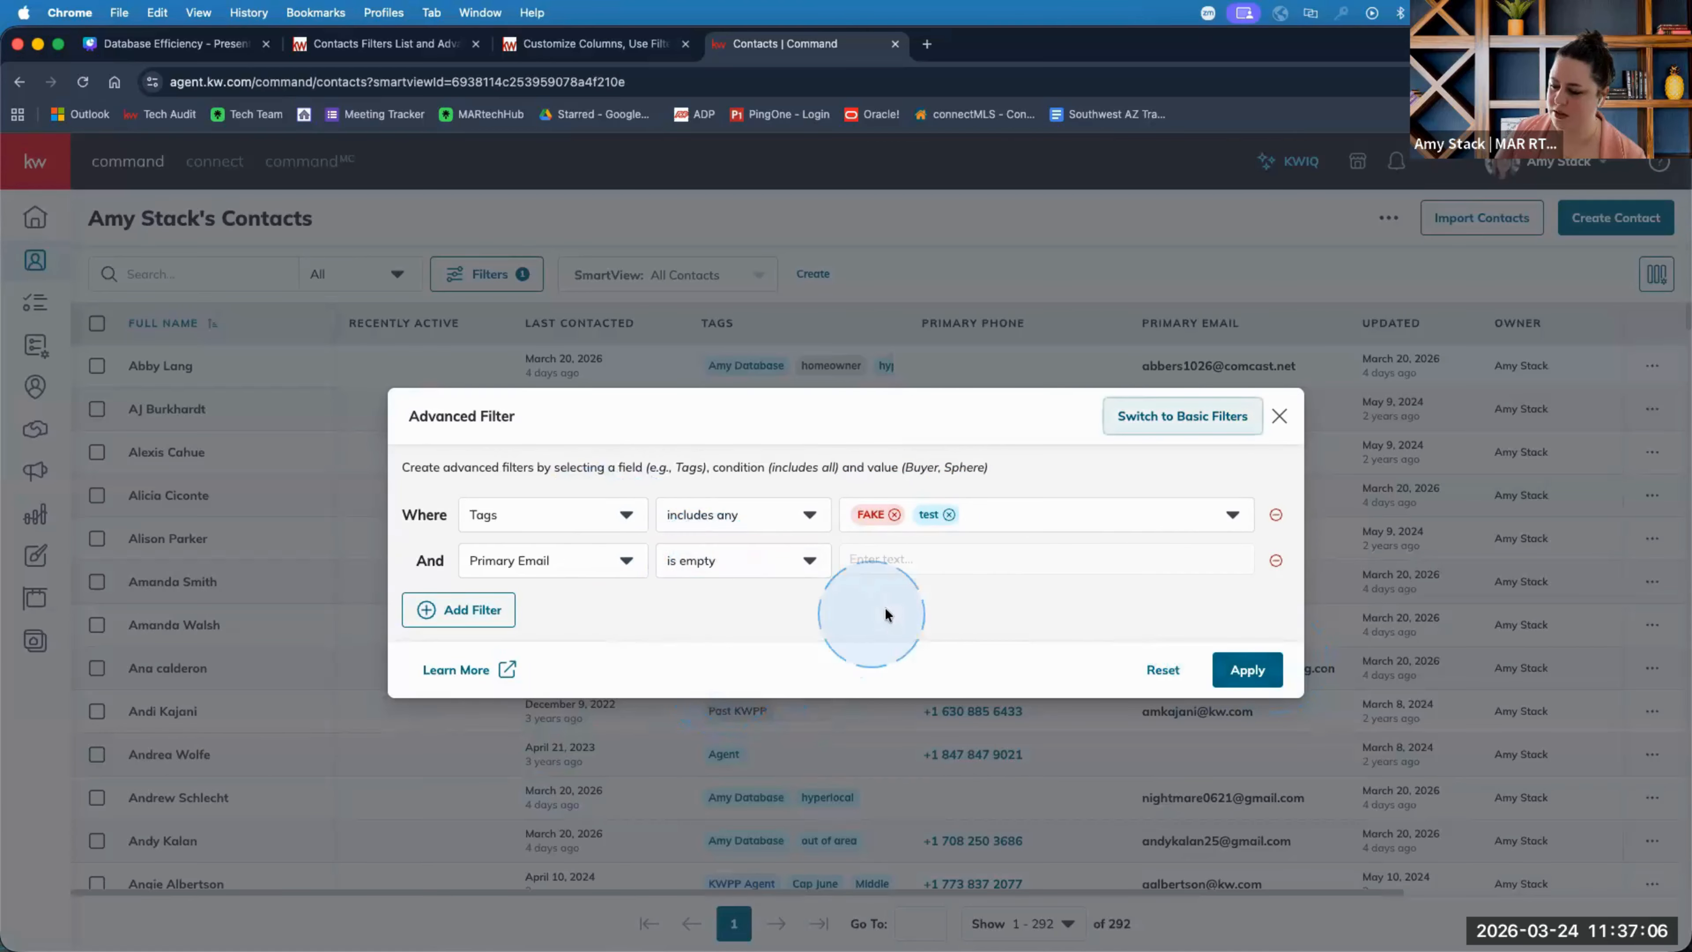
left_click(1245, 669)
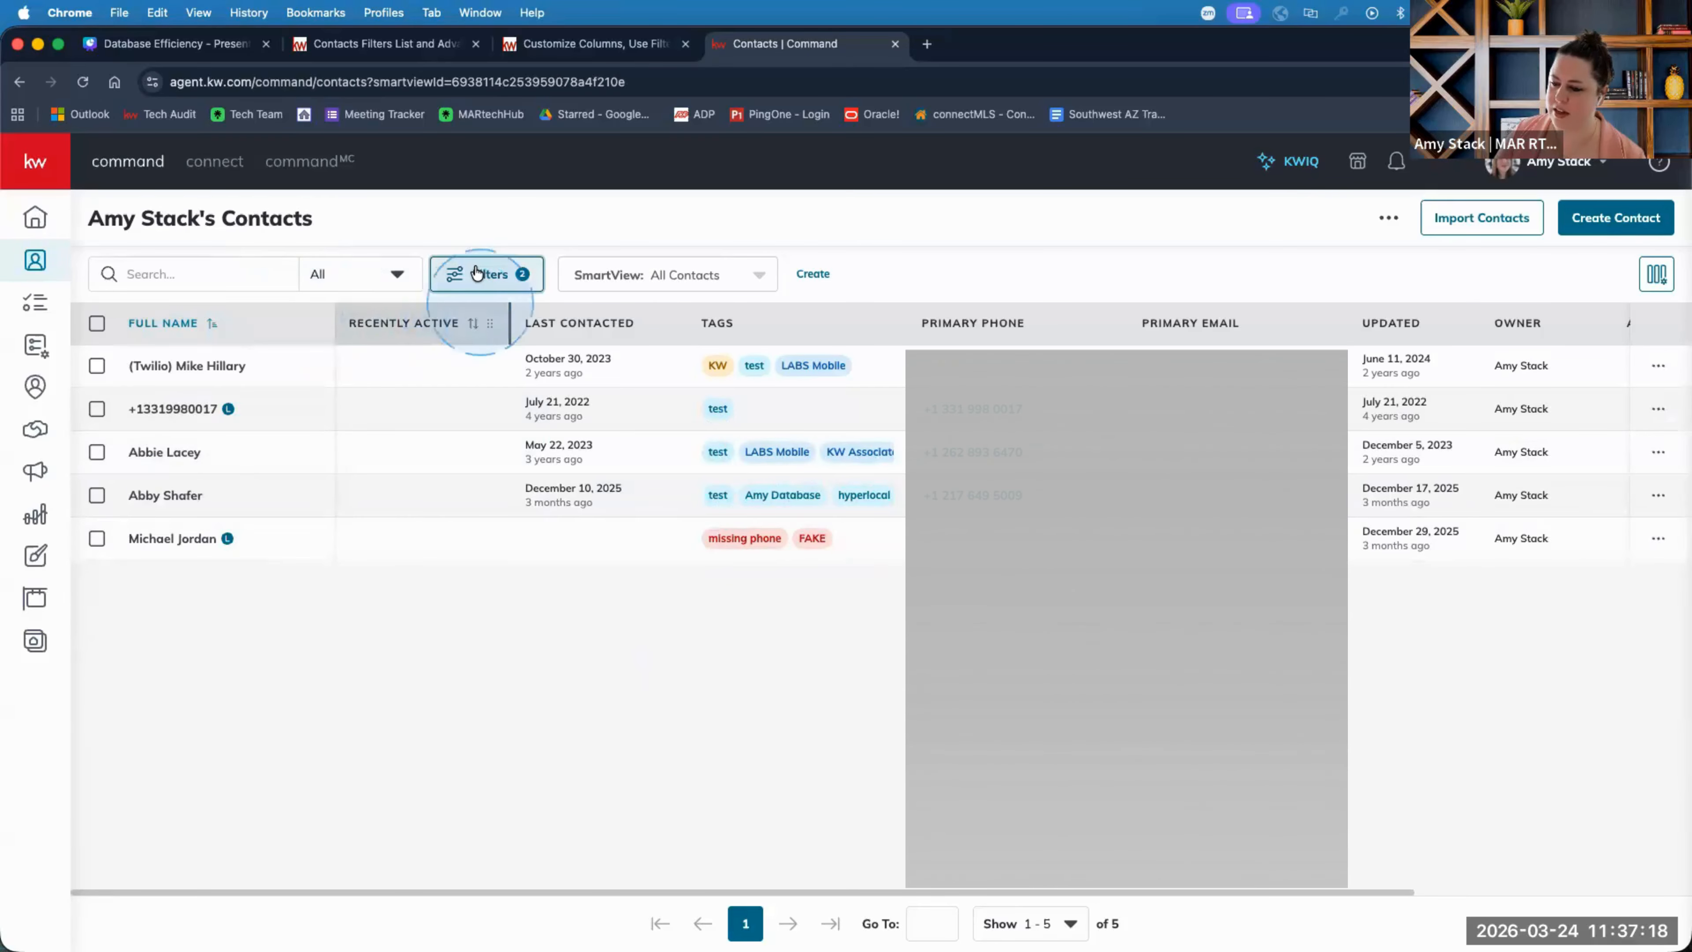
Change Primary Email to 'is not empty' and apply, listing 32 FAKE or test contacts.
left_click(476, 282)
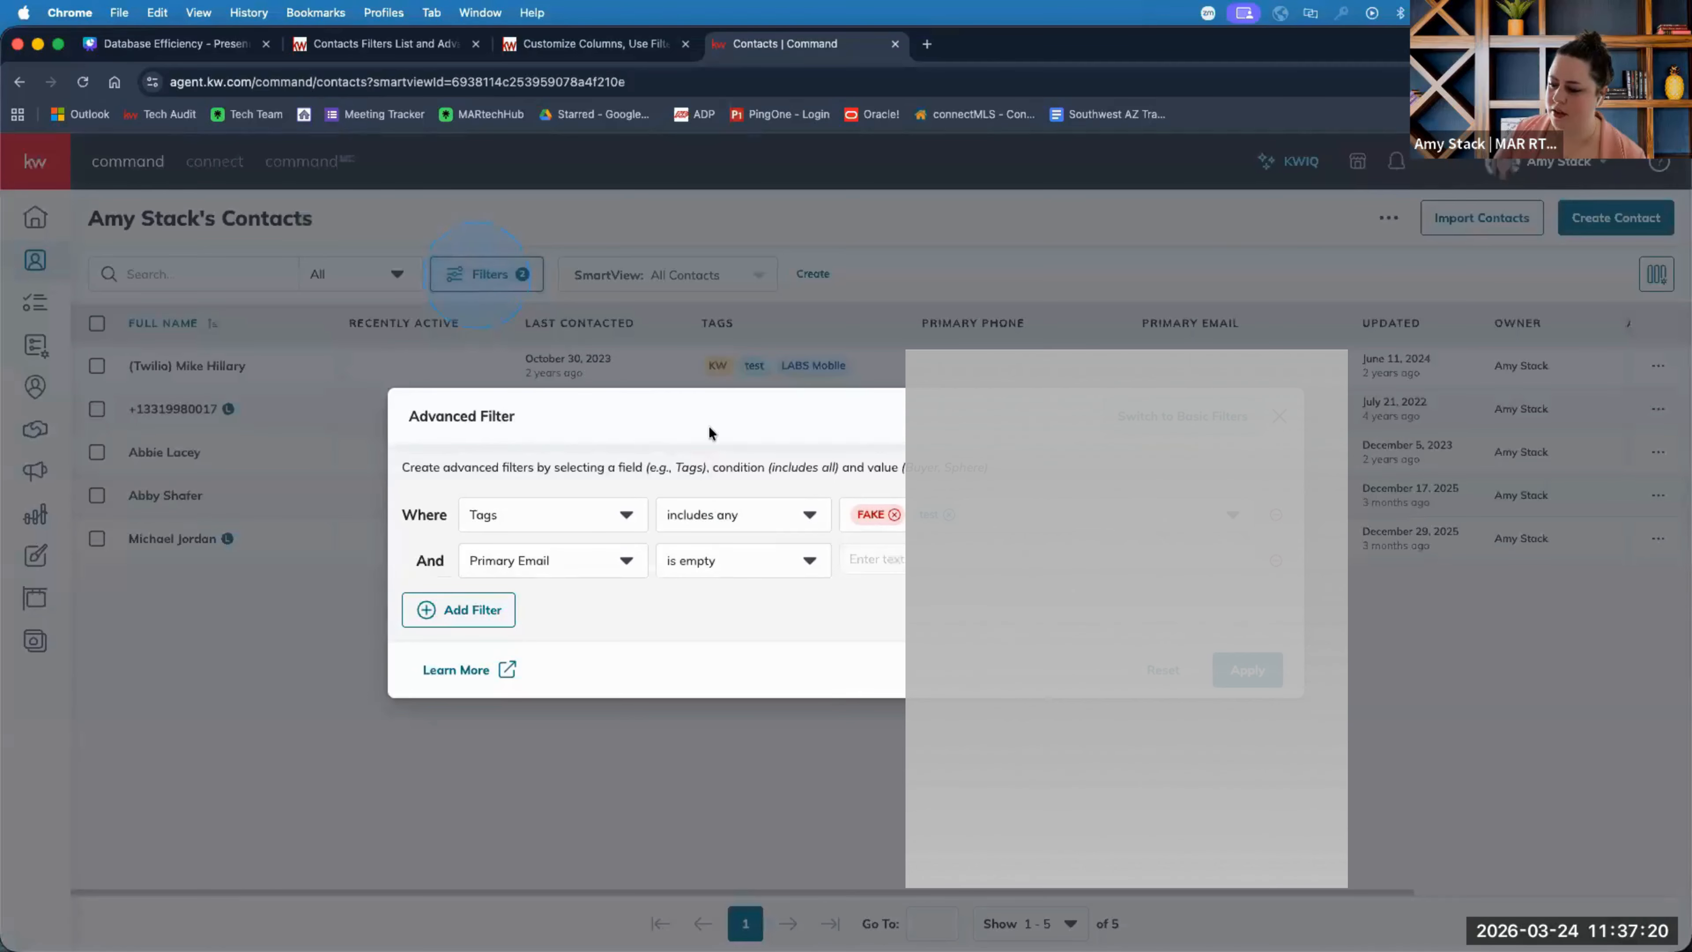
left_click(729, 560)
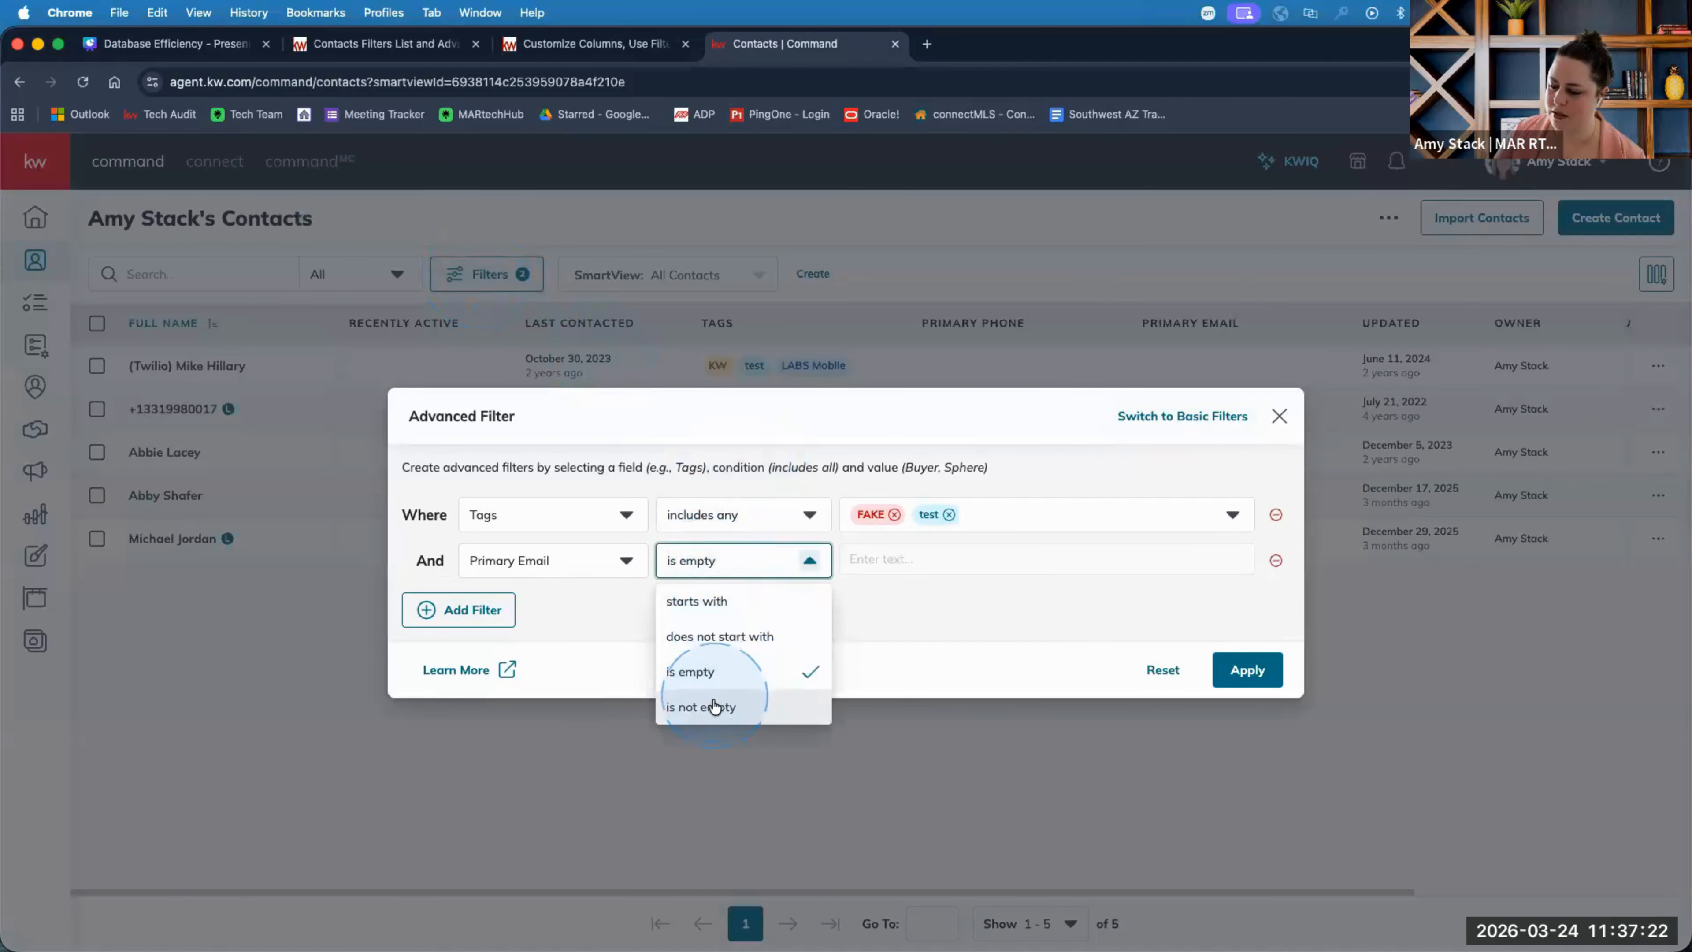
left_click(713, 705)
left_click(1234, 669)
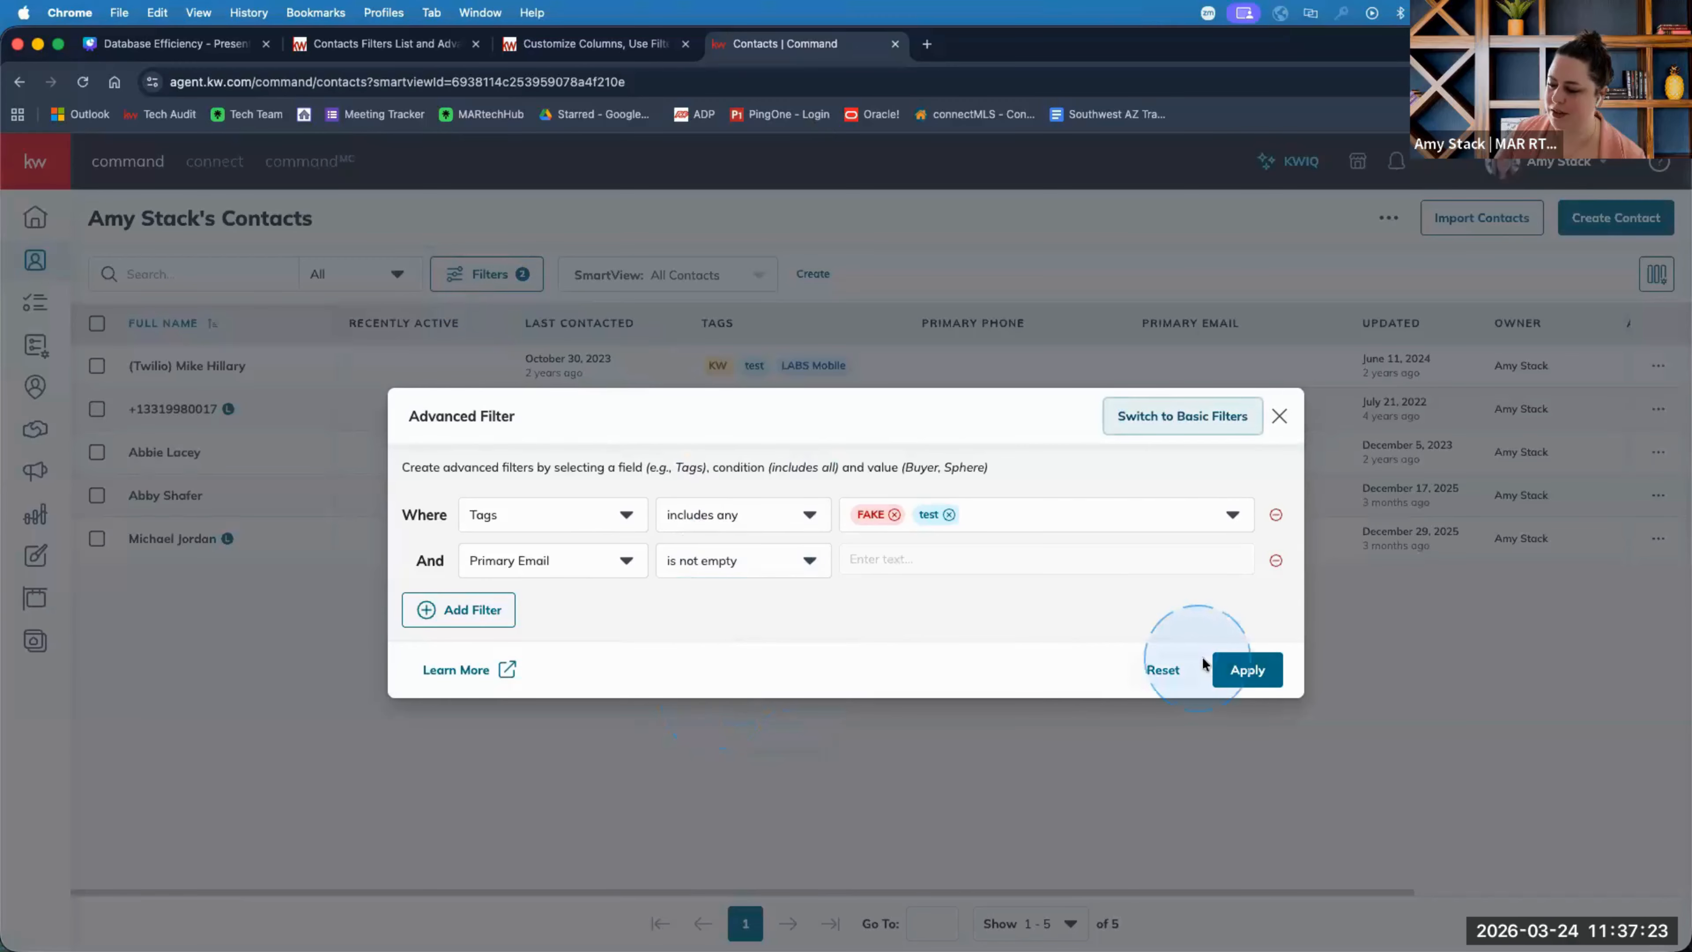
left_click(1246, 669)
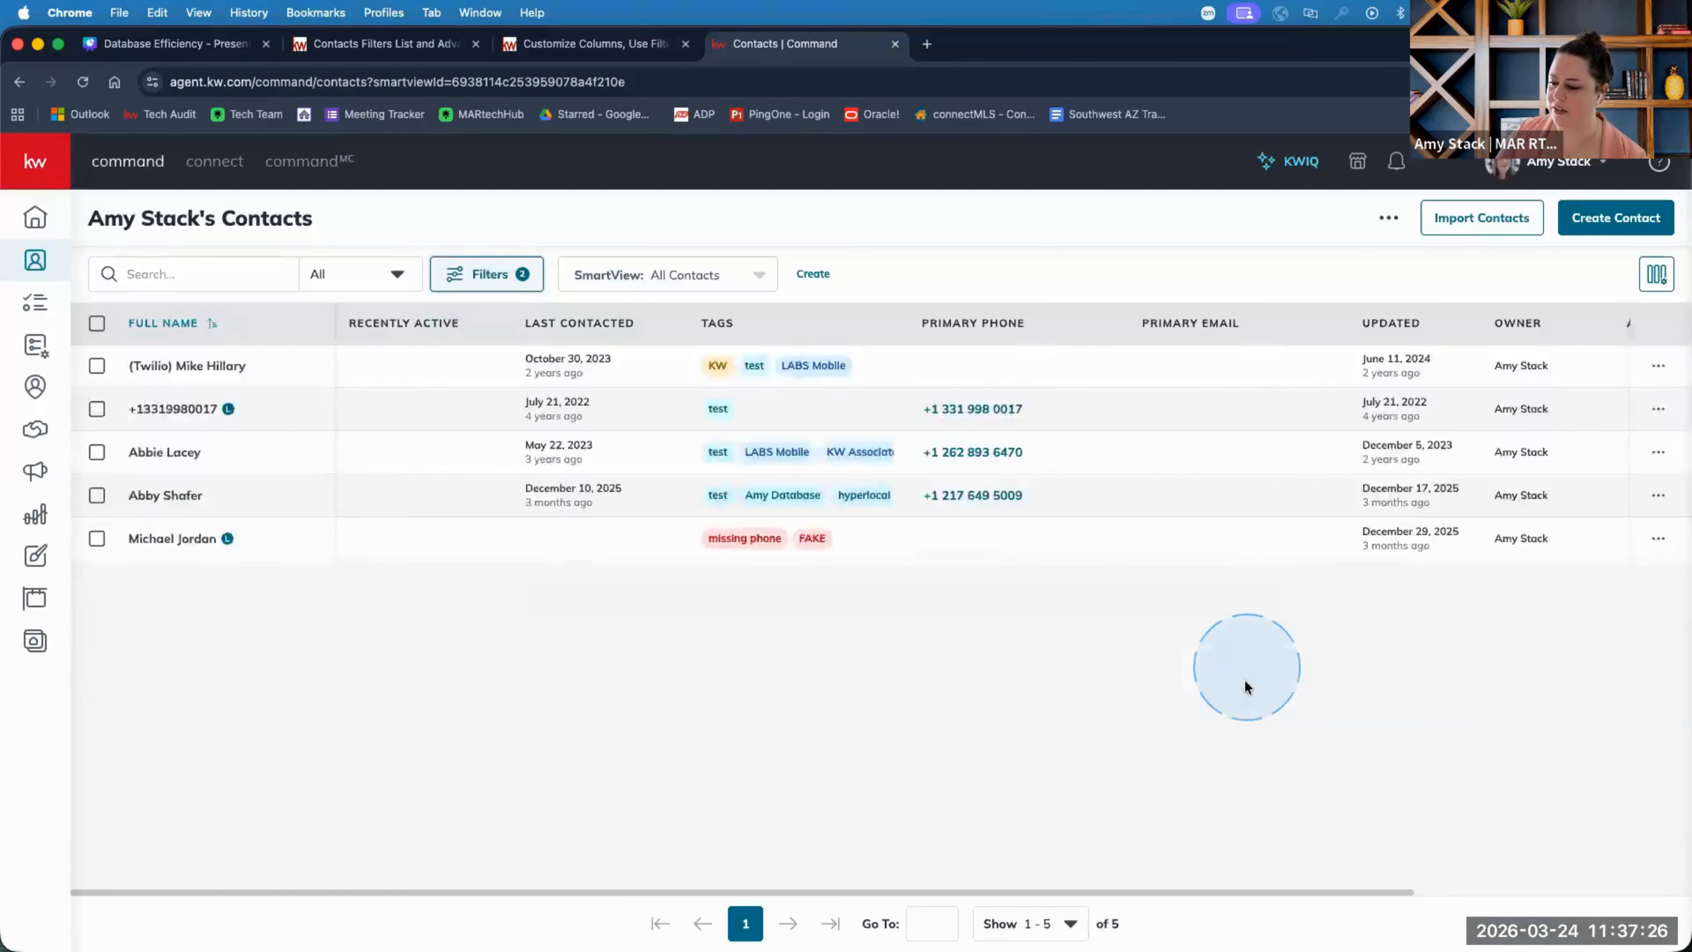
scroll(1066, 733, "down", 10)
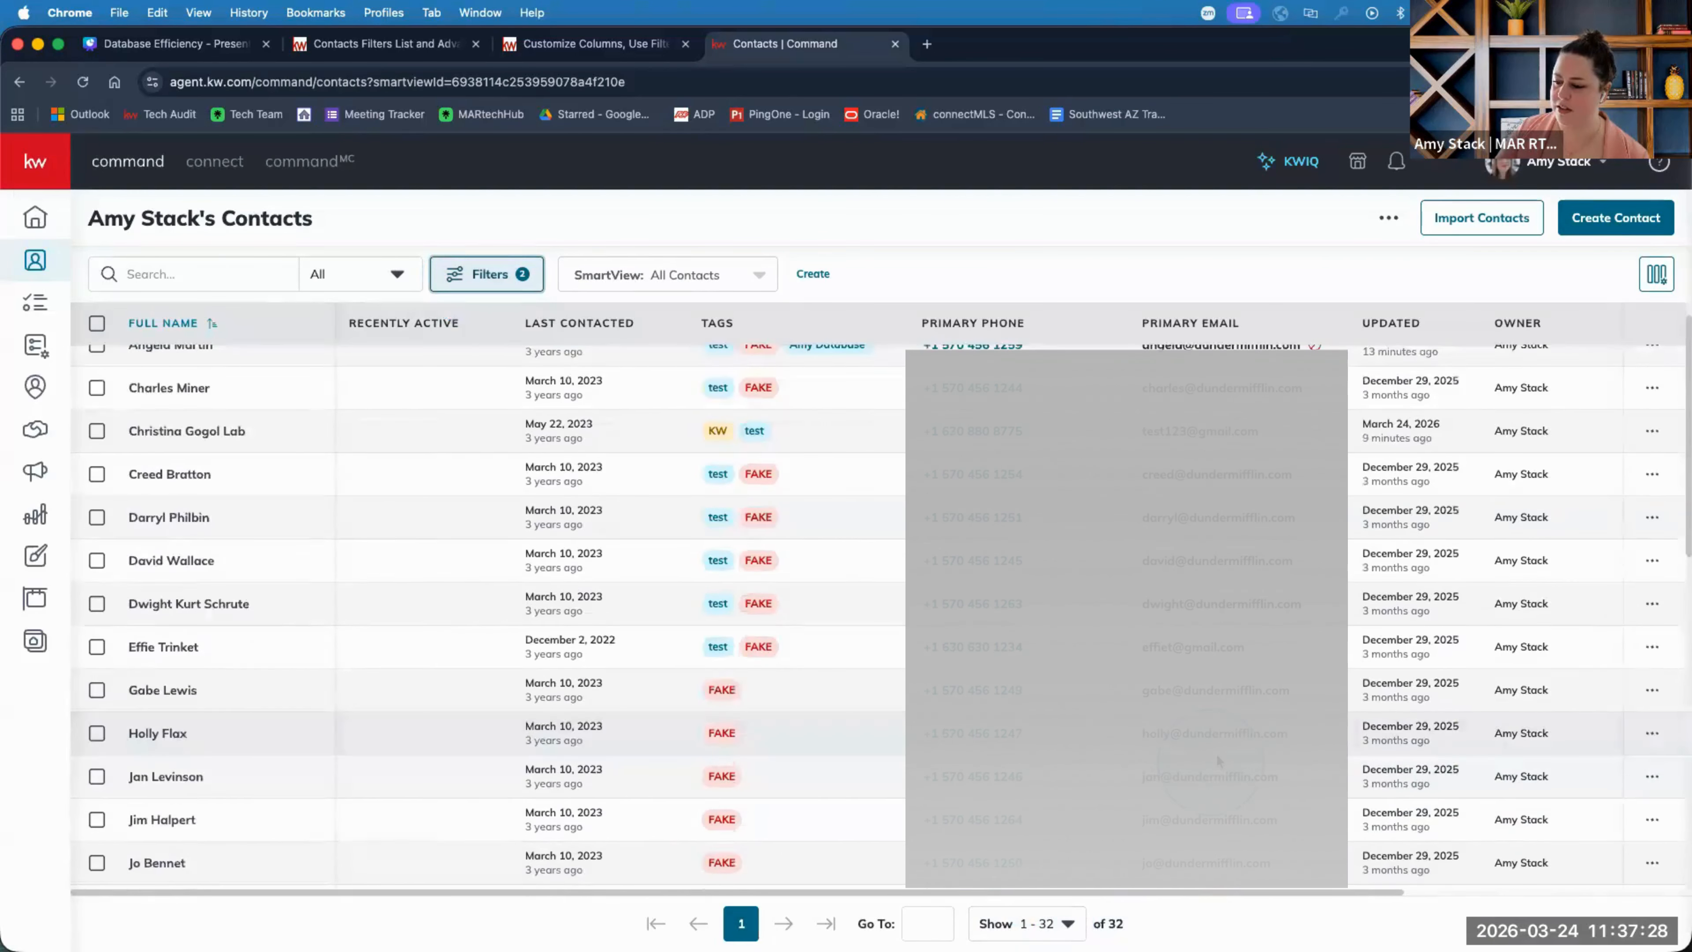
scroll(1218, 758, "up", 10)
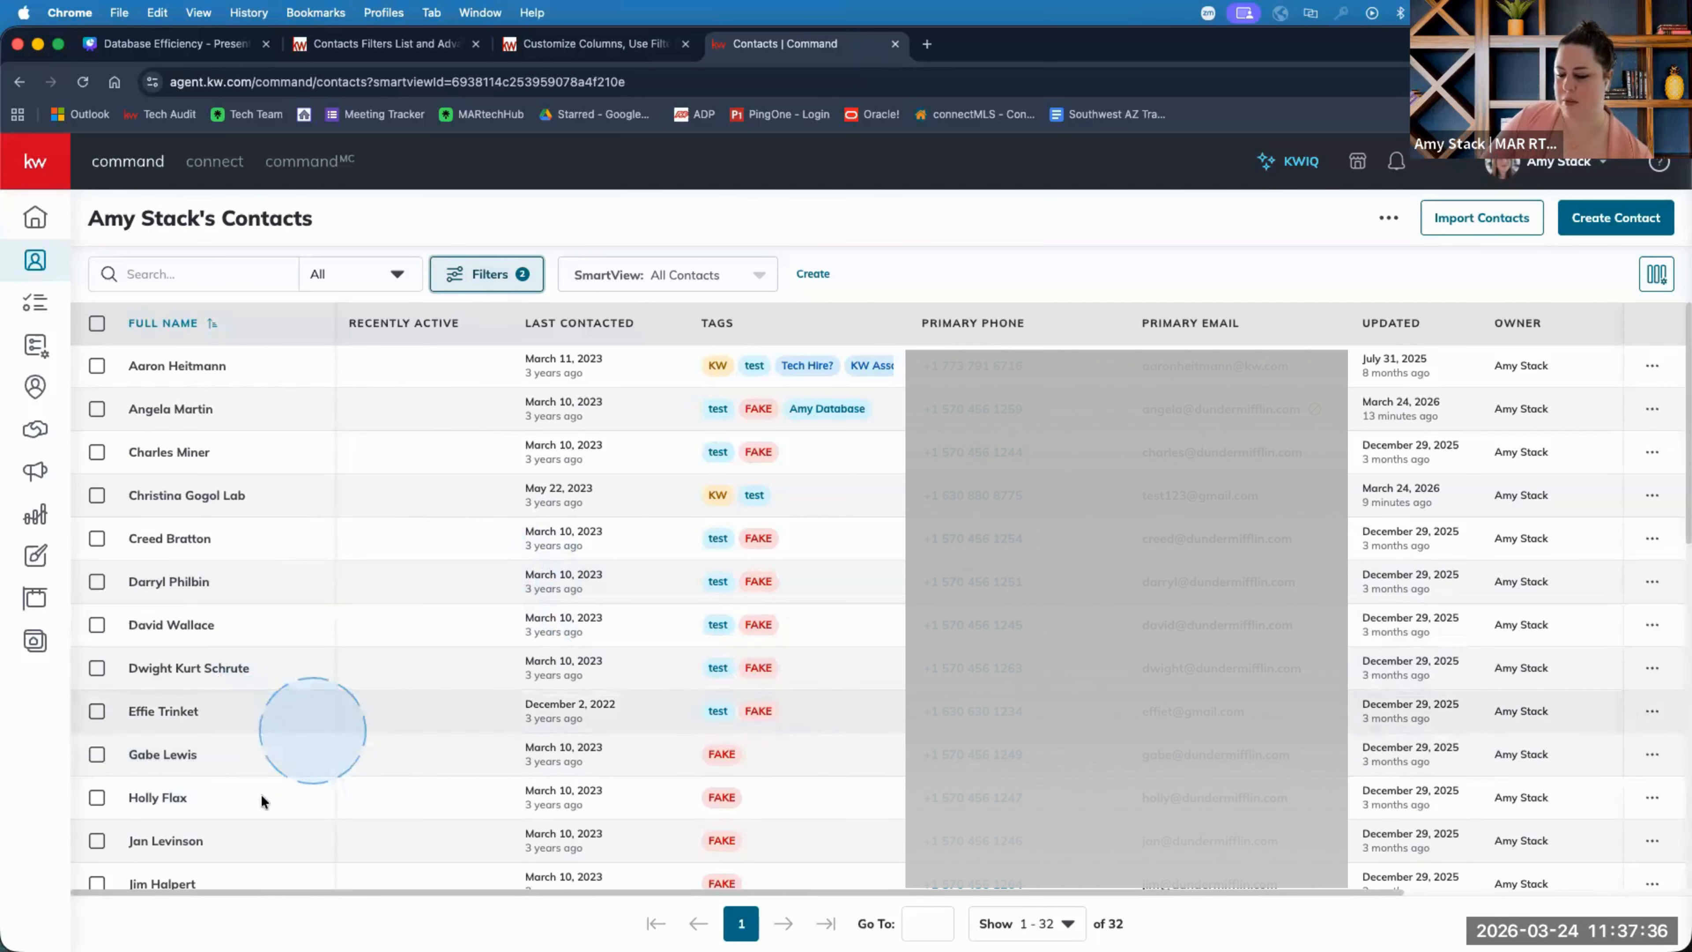
Select all 32 filtered contacts and choose Send Email from More Options.
left_click(97, 325)
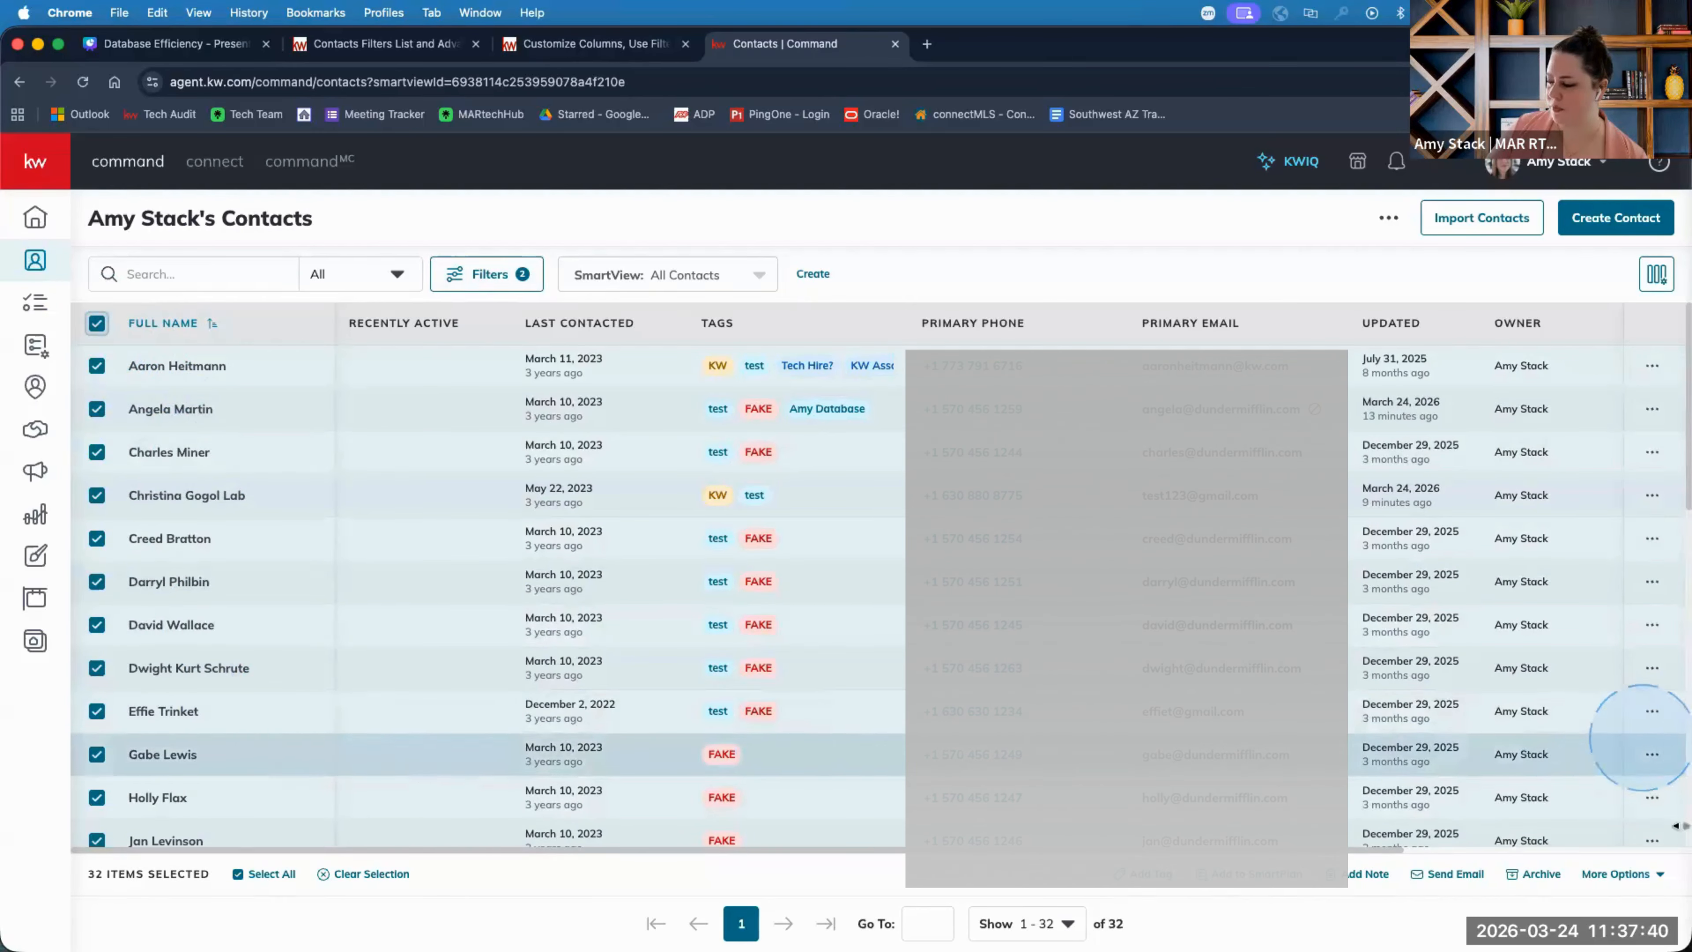
left_click(1622, 874)
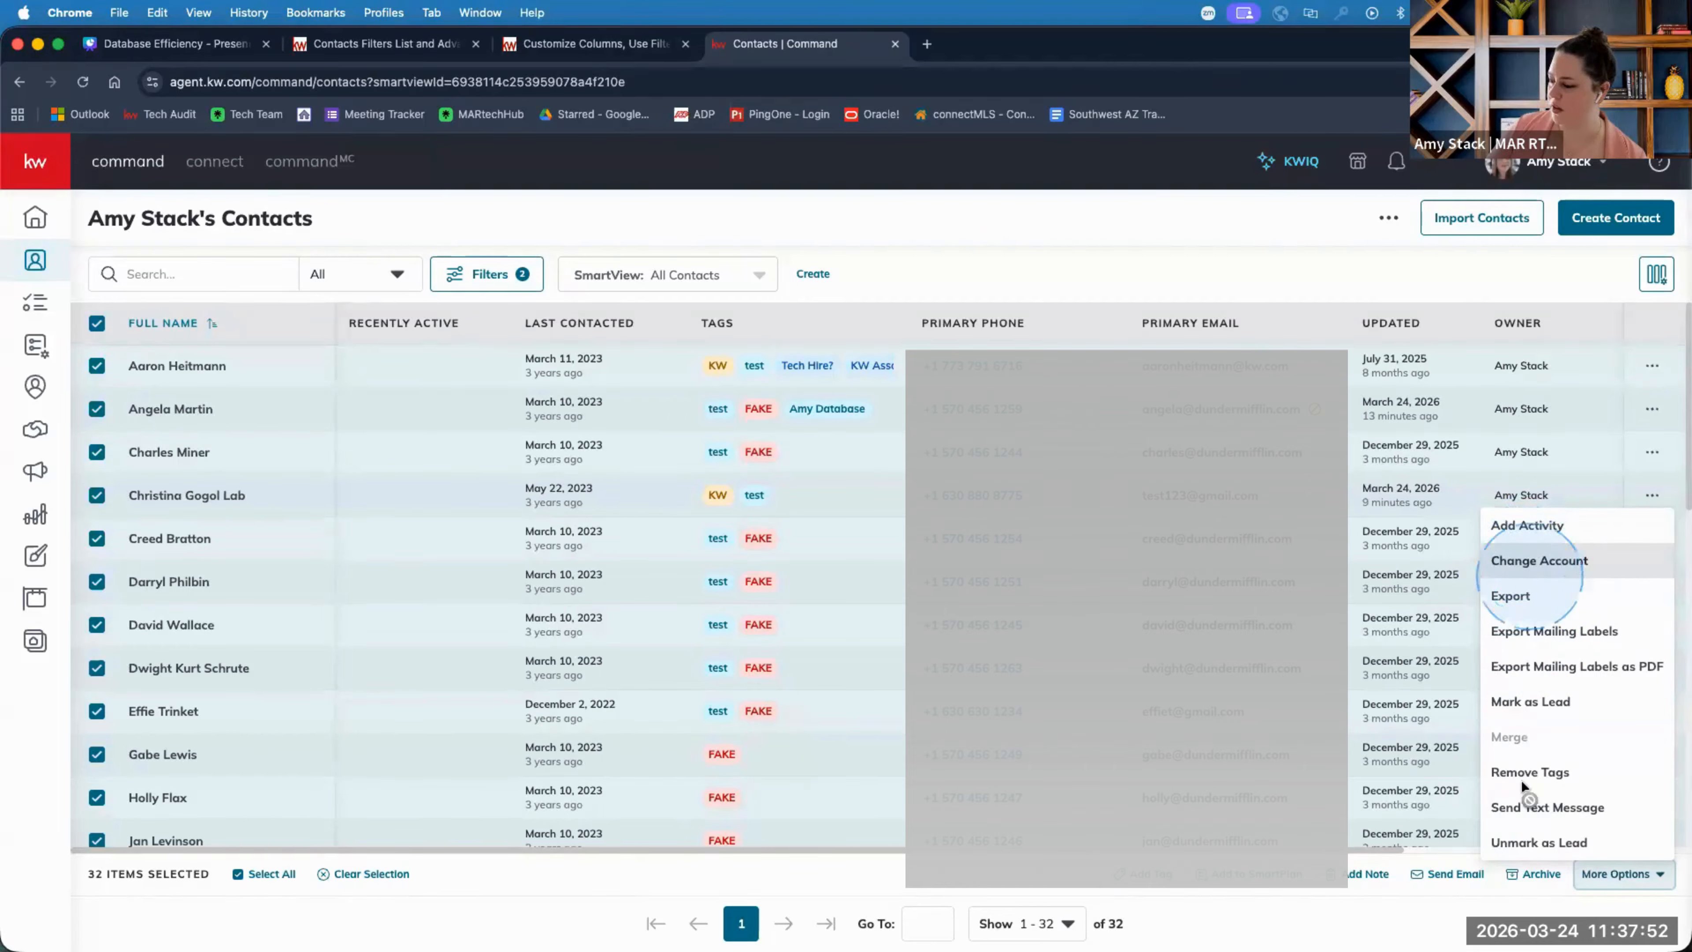
left_click(1452, 875)
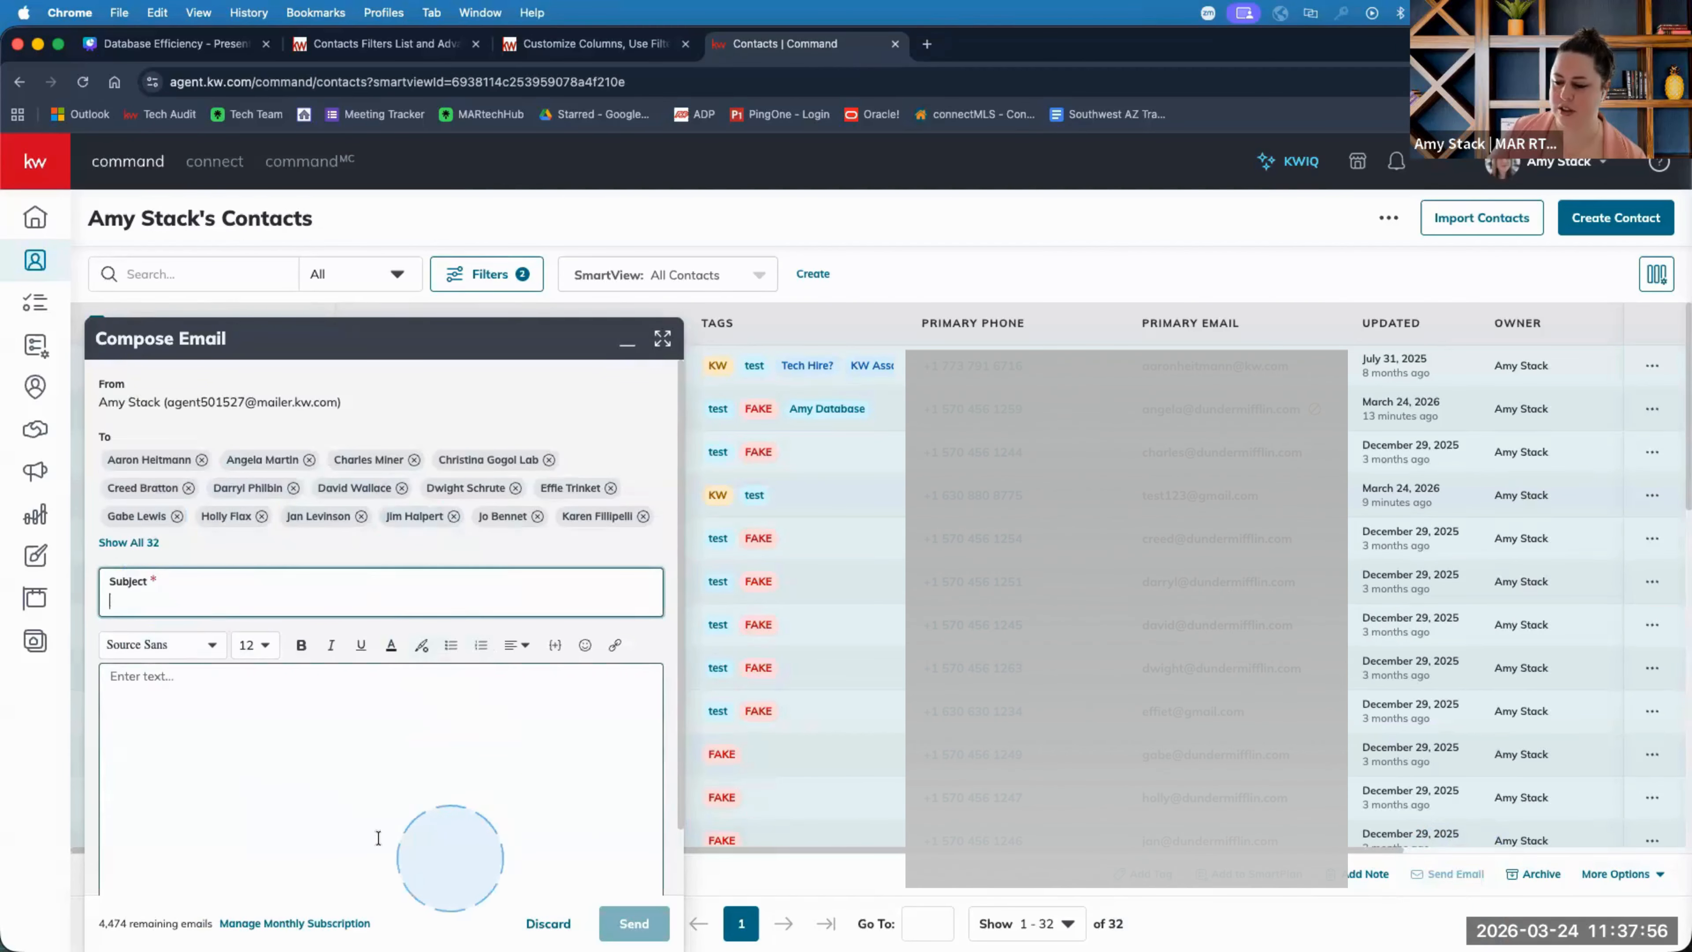
Insert the RTT signature into the email body, then select and delete it.
scroll(511, 657, "down", 2)
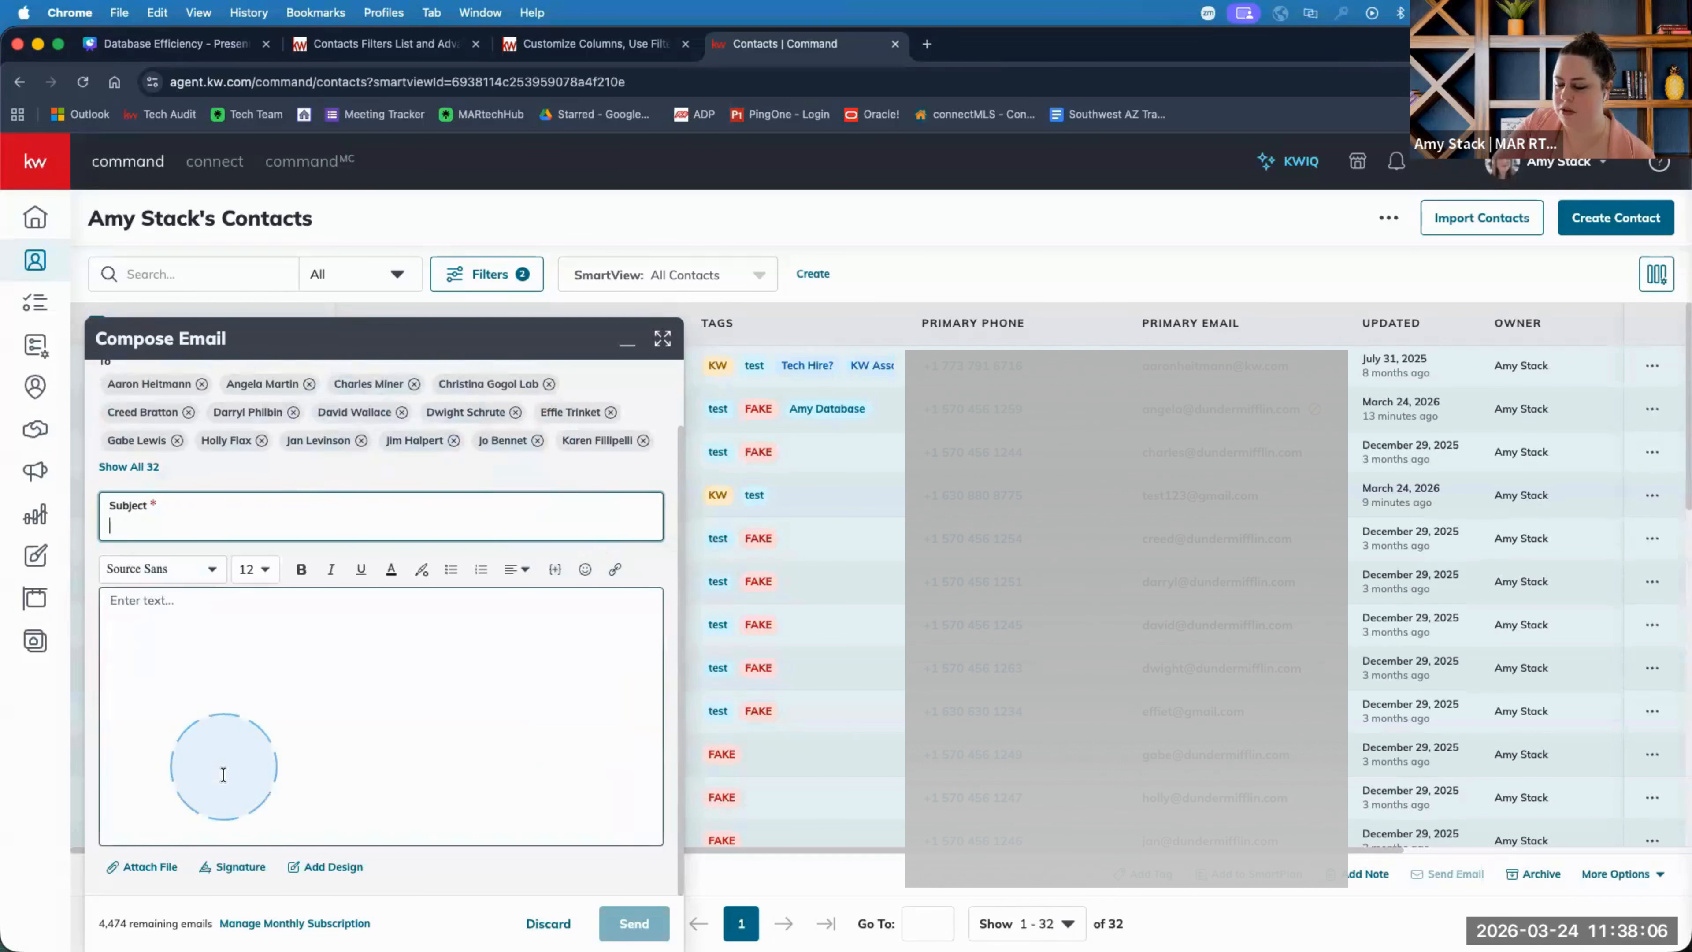
left_click(237, 867)
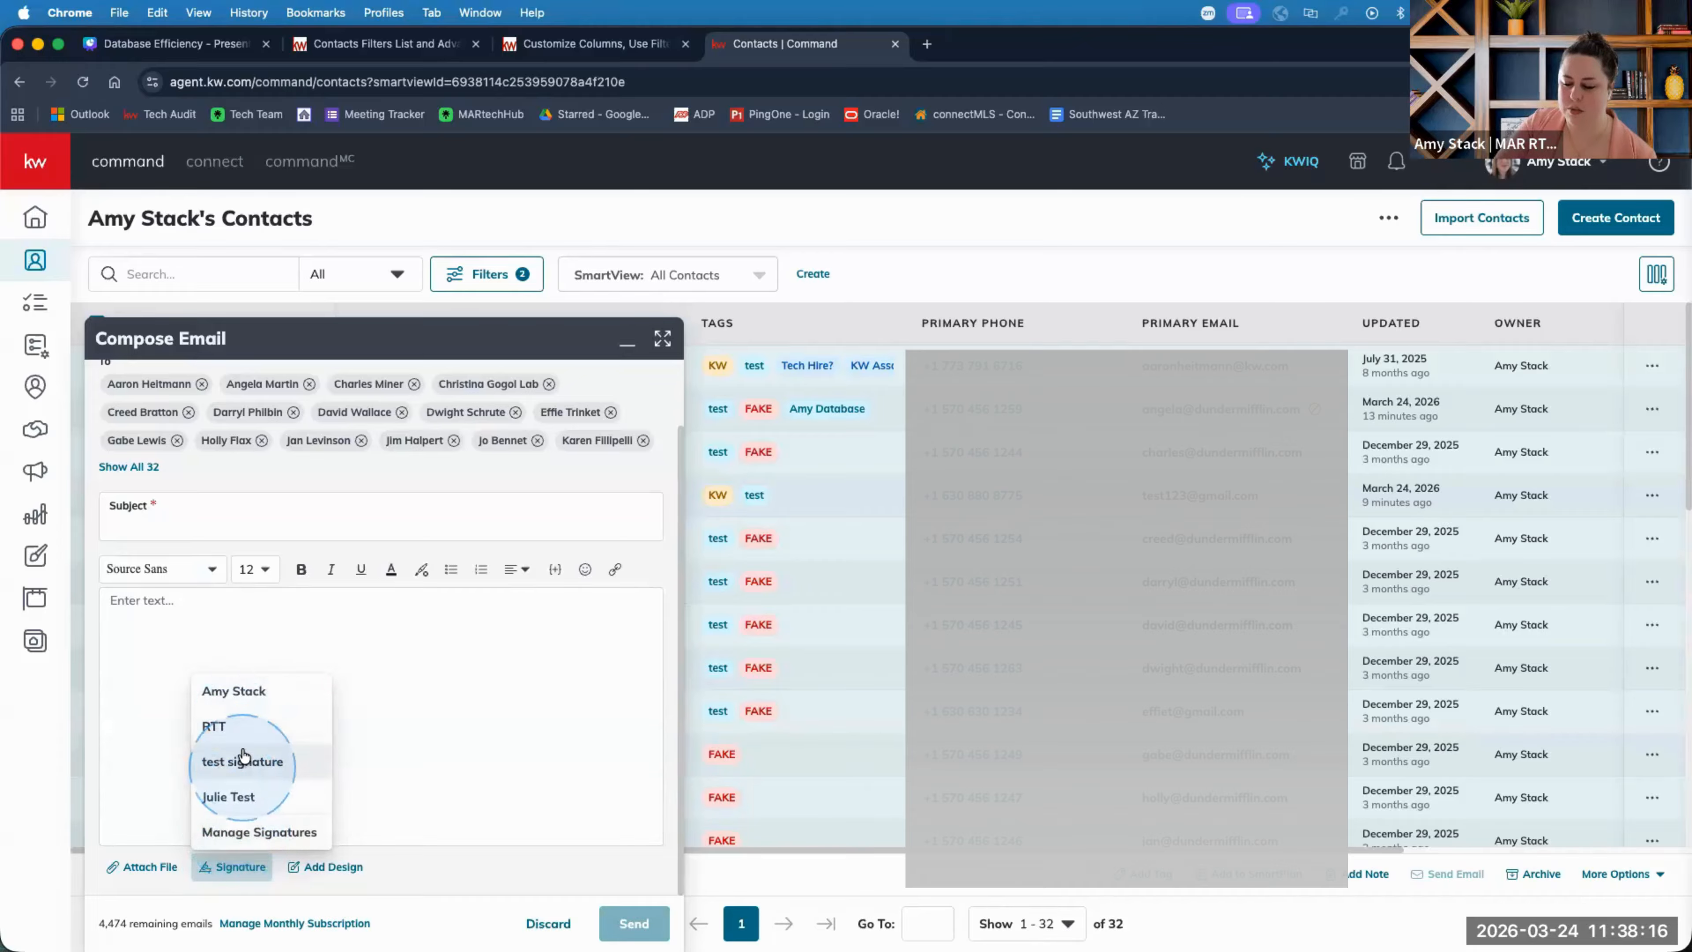
left_click(254, 738)
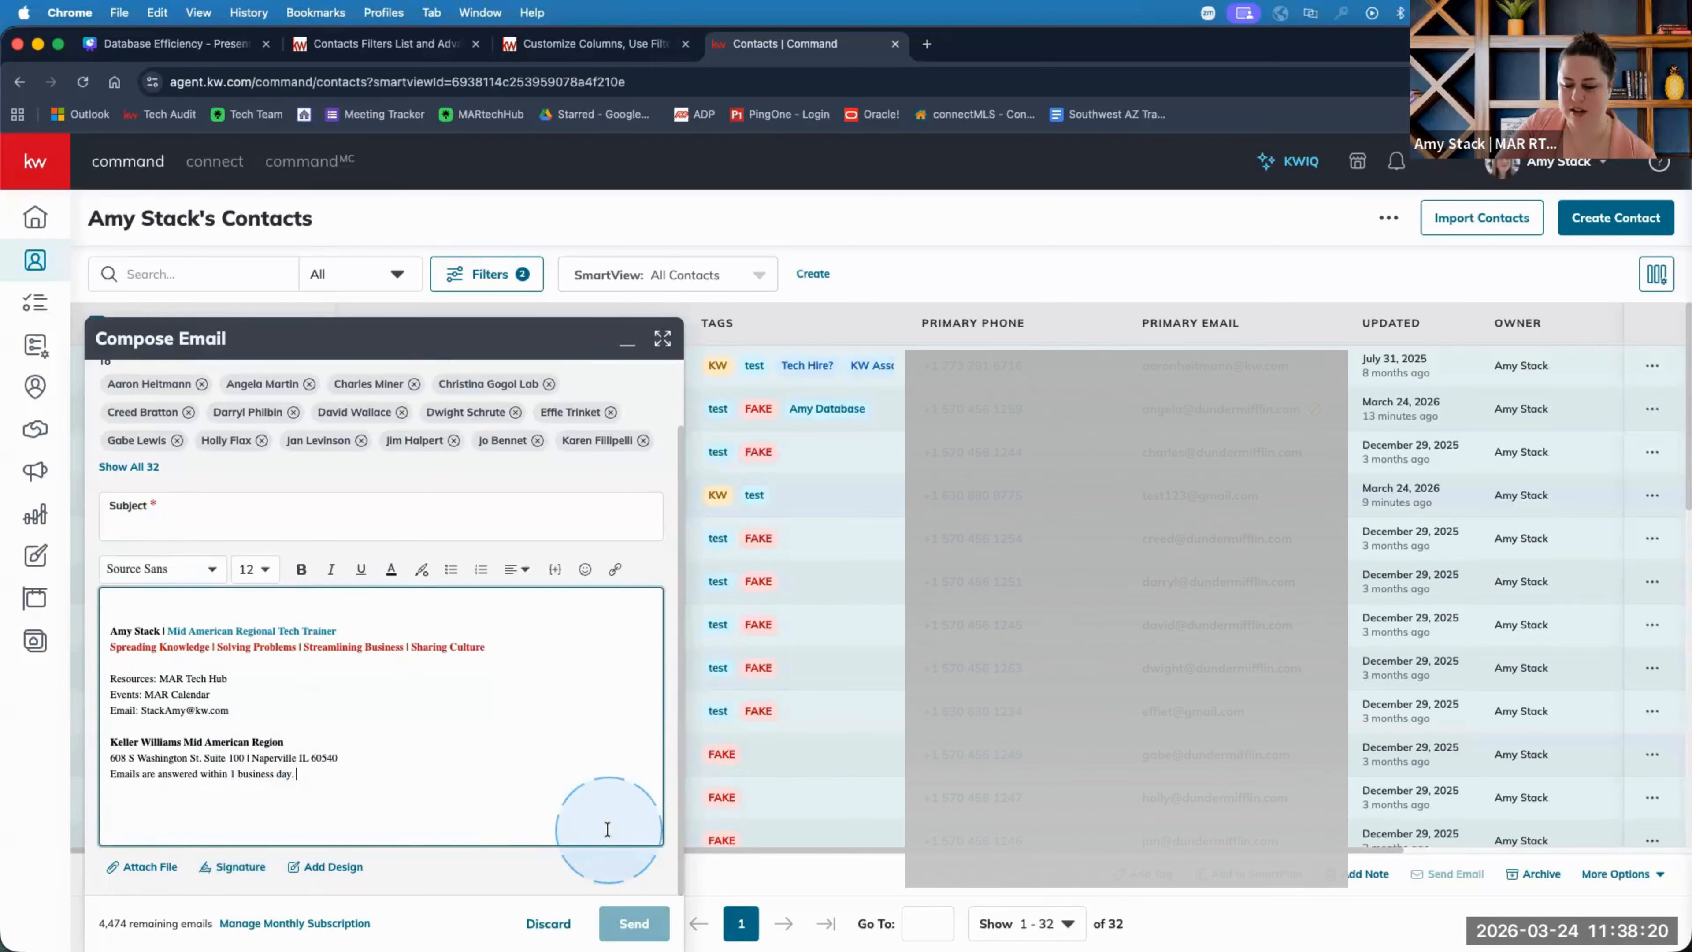
scroll(607, 829, "up", 3)
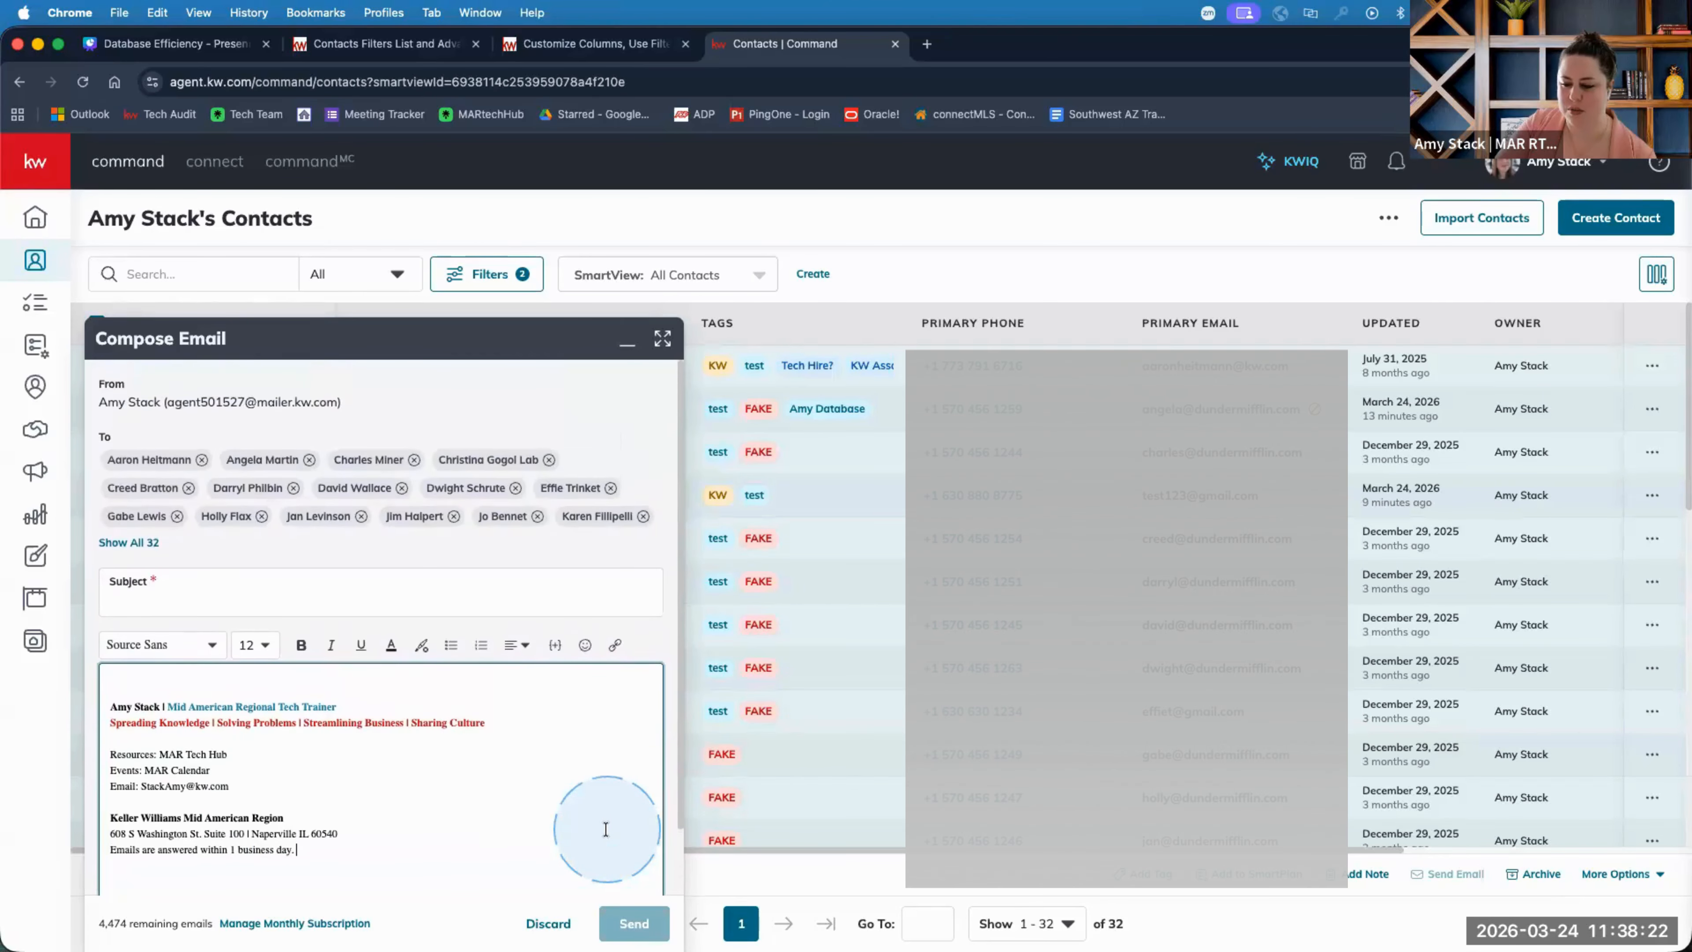
scroll(605, 829, "down", 3)
left_click_drag(368, 792, 76, 608)
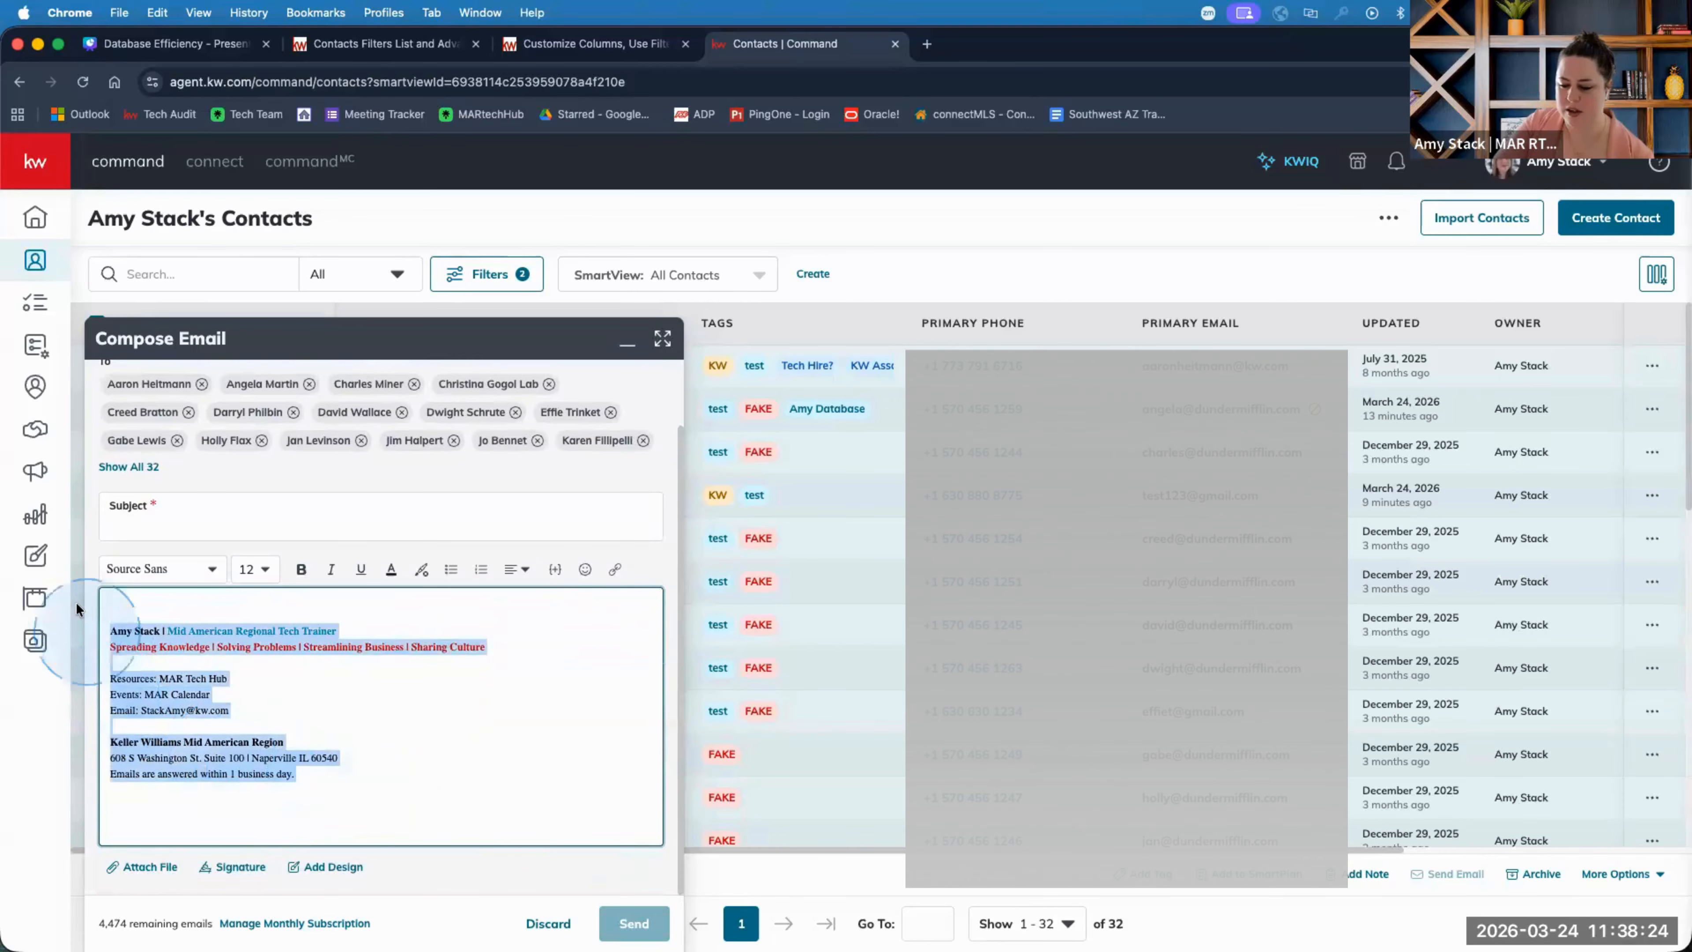
key("BackSpace")
Insert the saved test signature, then select and delete it.
left_click(233, 866)
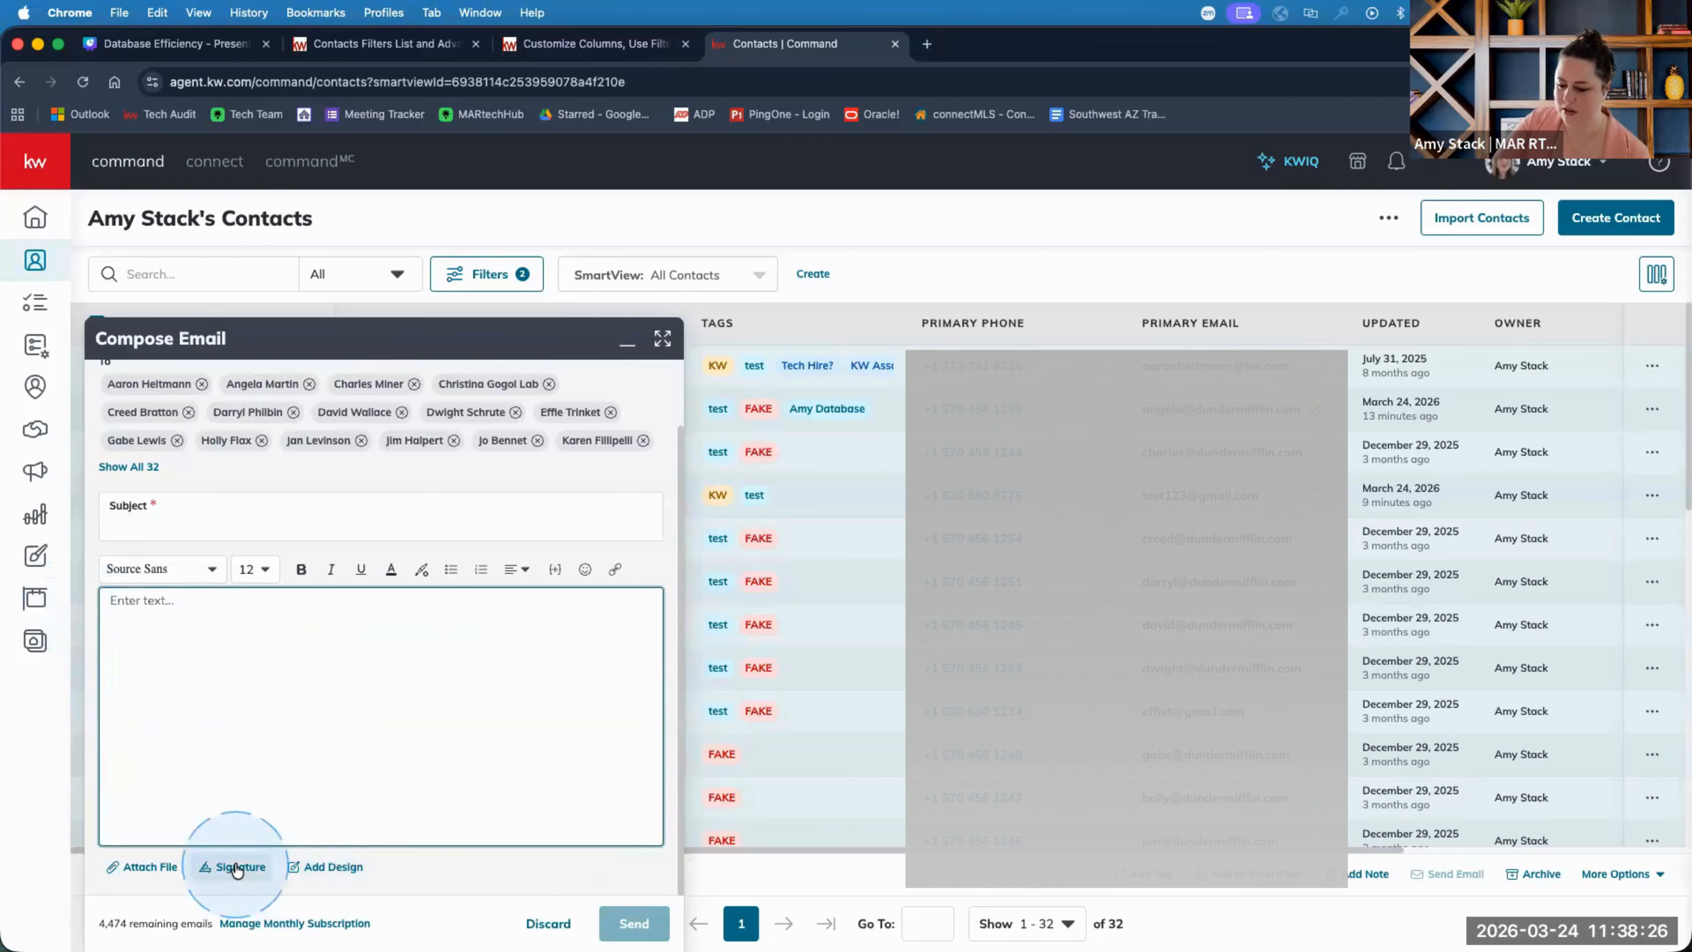
left_click(261, 804)
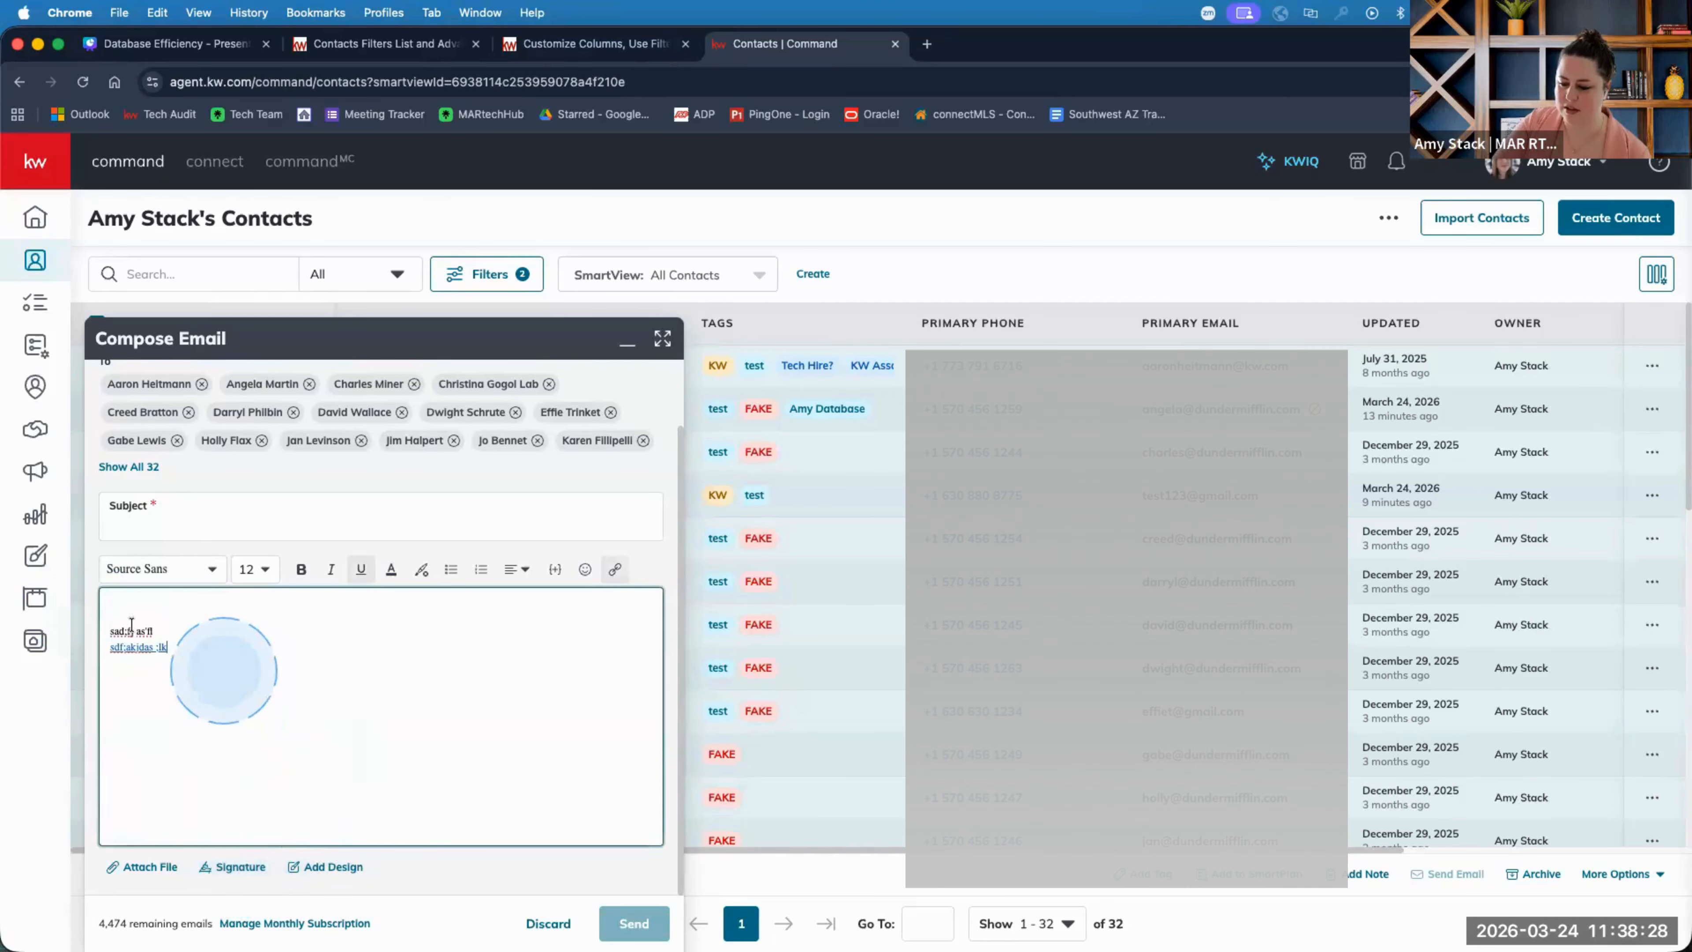
left_click_drag(226, 662, 105, 616)
key("BackSpace")
Insert the main full signature block, delete it, and show the signature list again.
left_click(233, 866)
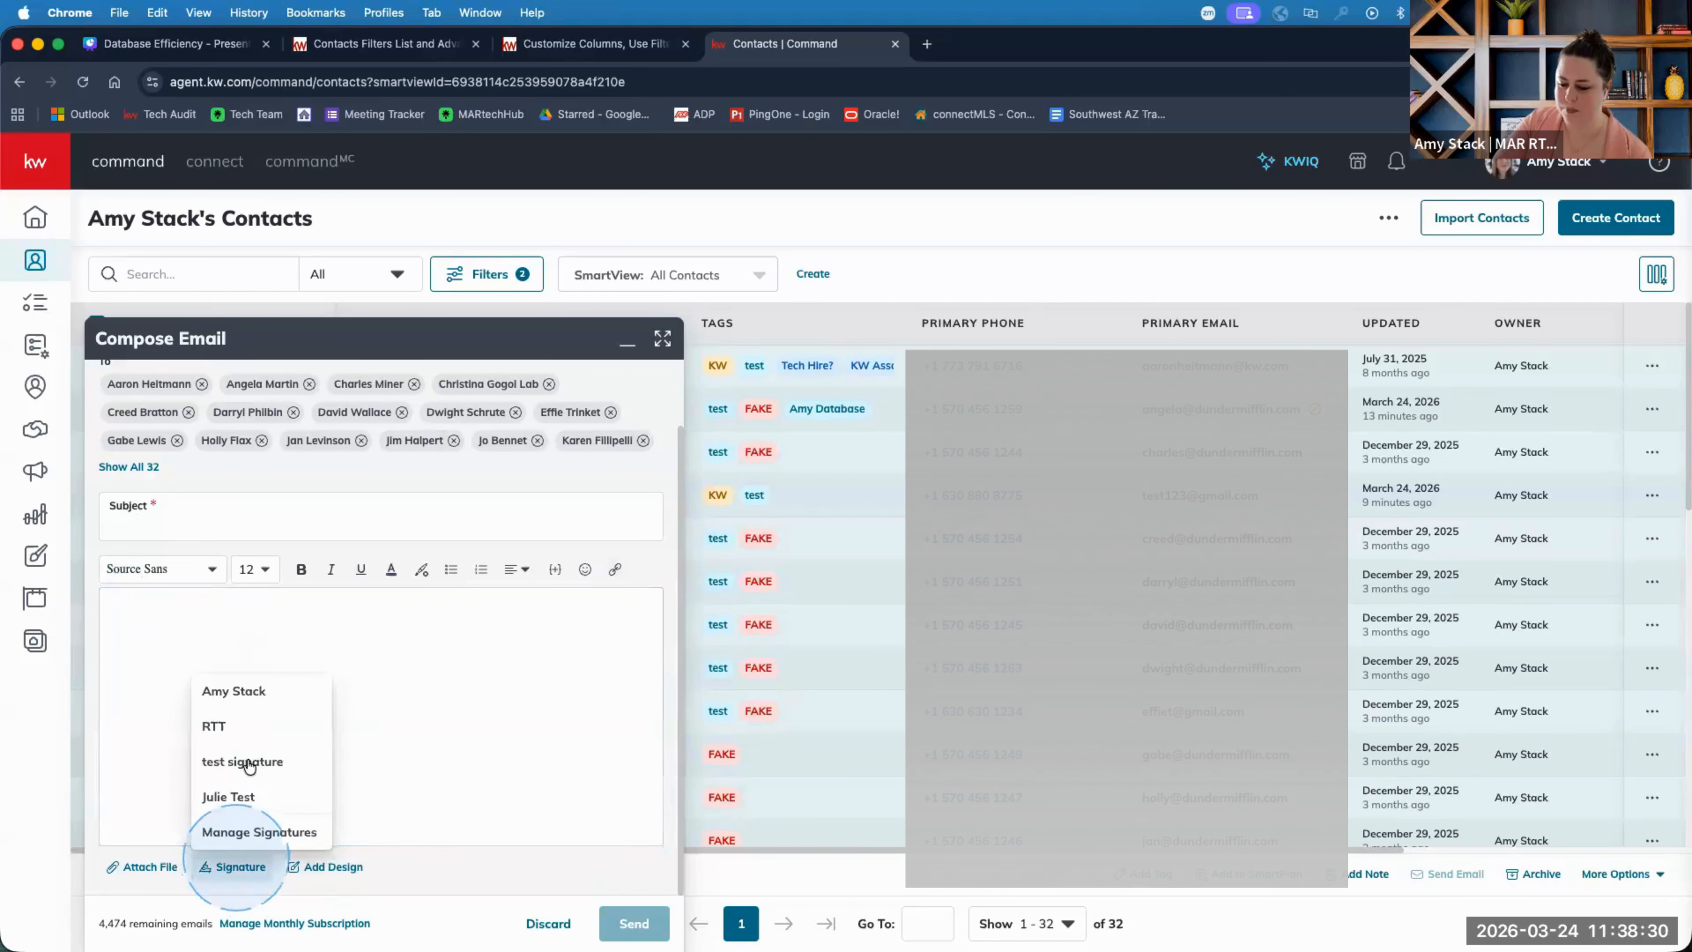
left_click(261, 700)
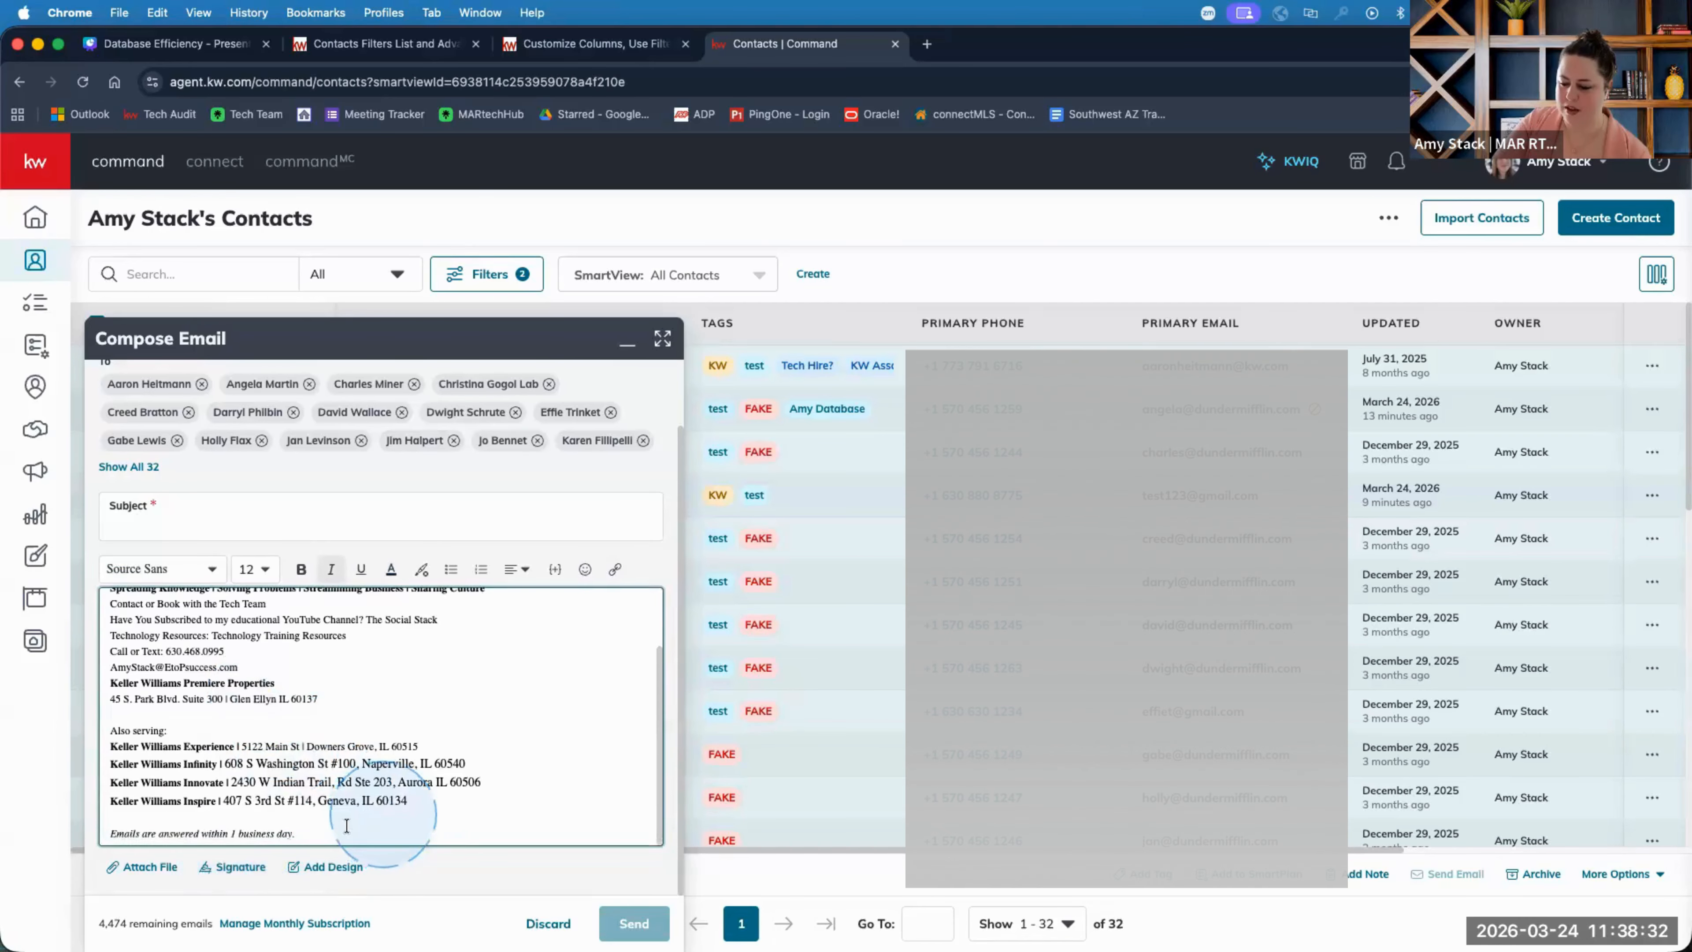
left_click_drag(237, 727, 94, 566)
key("BackSpace")
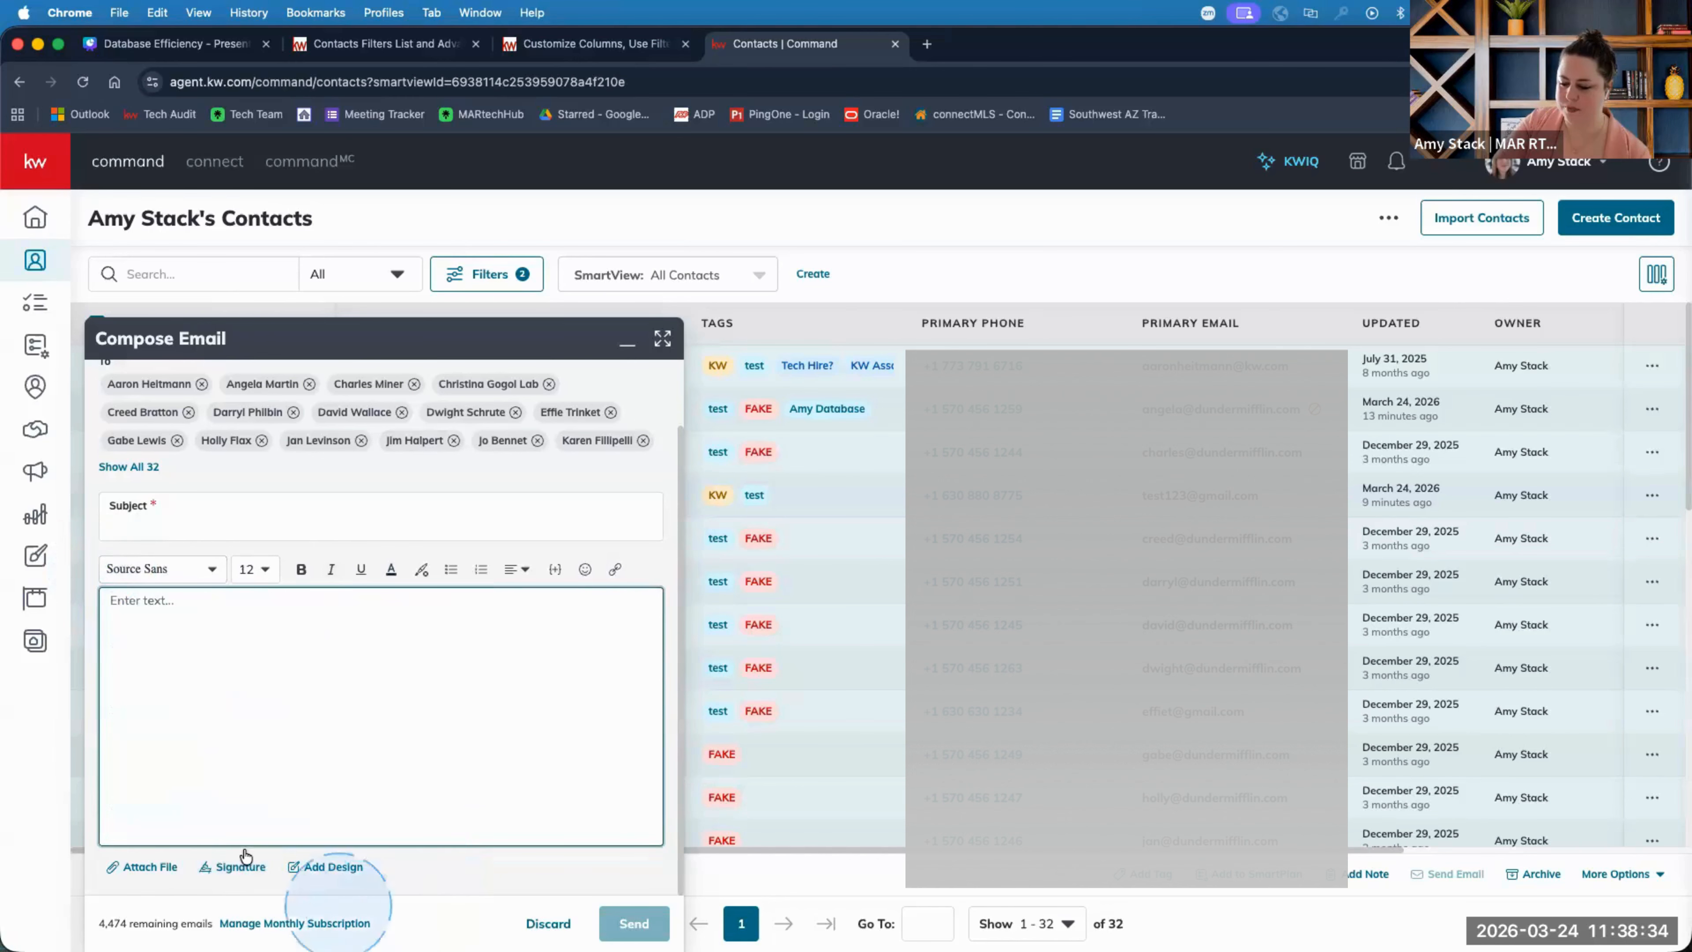
left_click(256, 875)
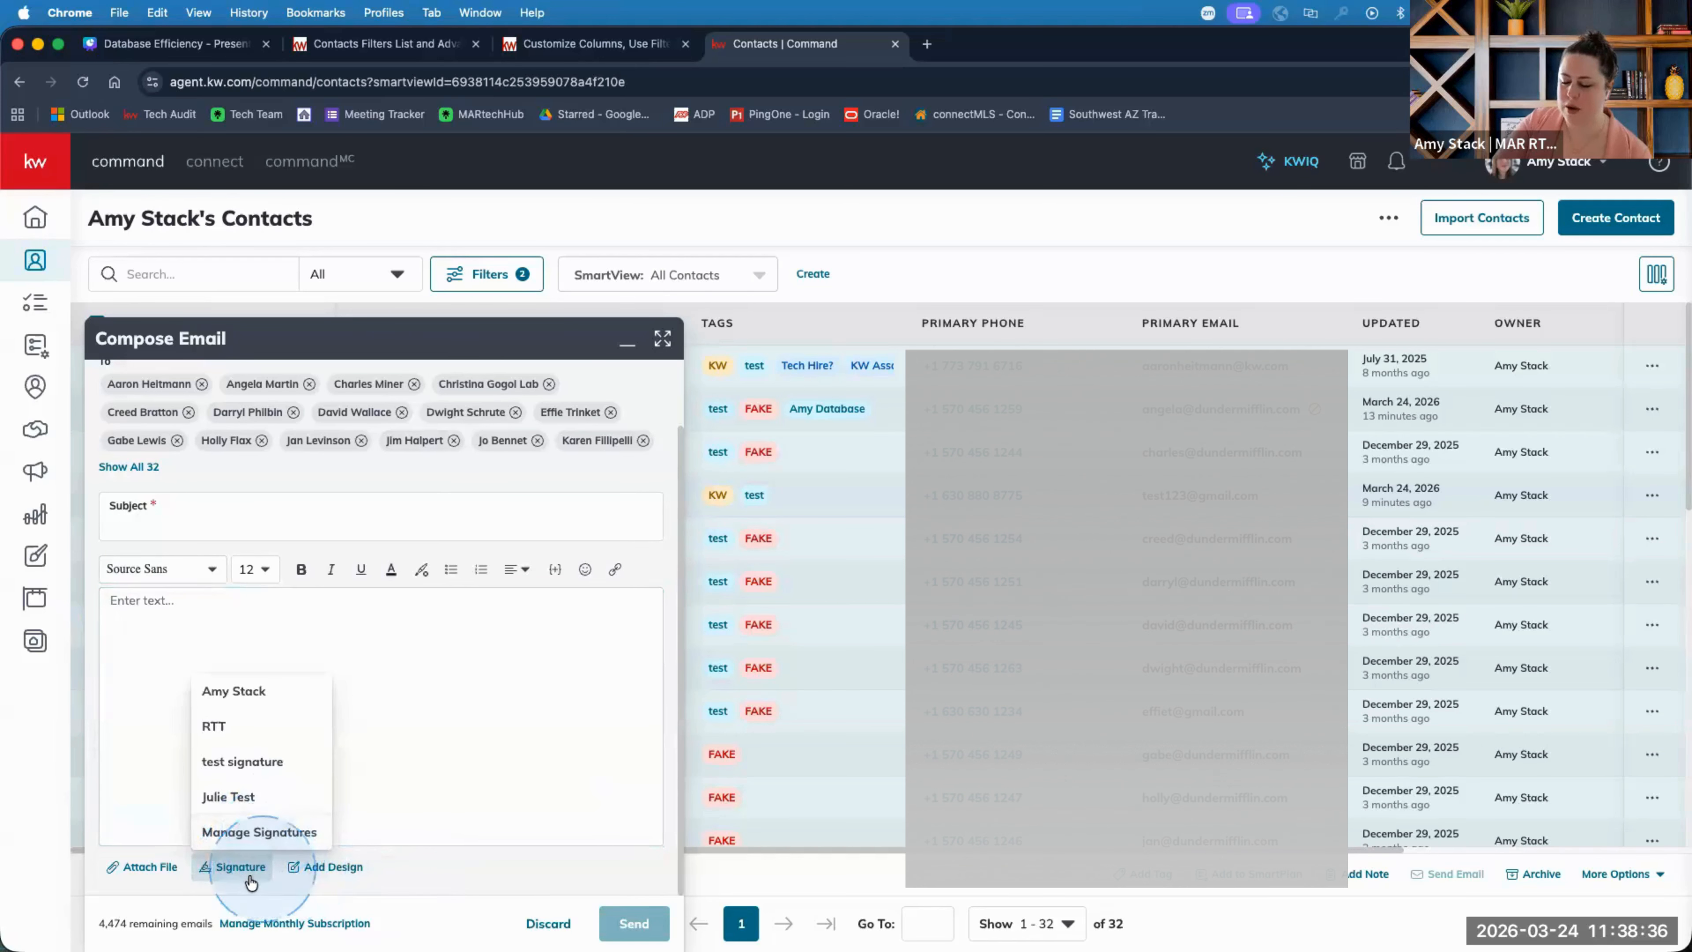
In Manage Signatures, try twice to delete the last test signature, cancelling each error.
left_click(250, 829)
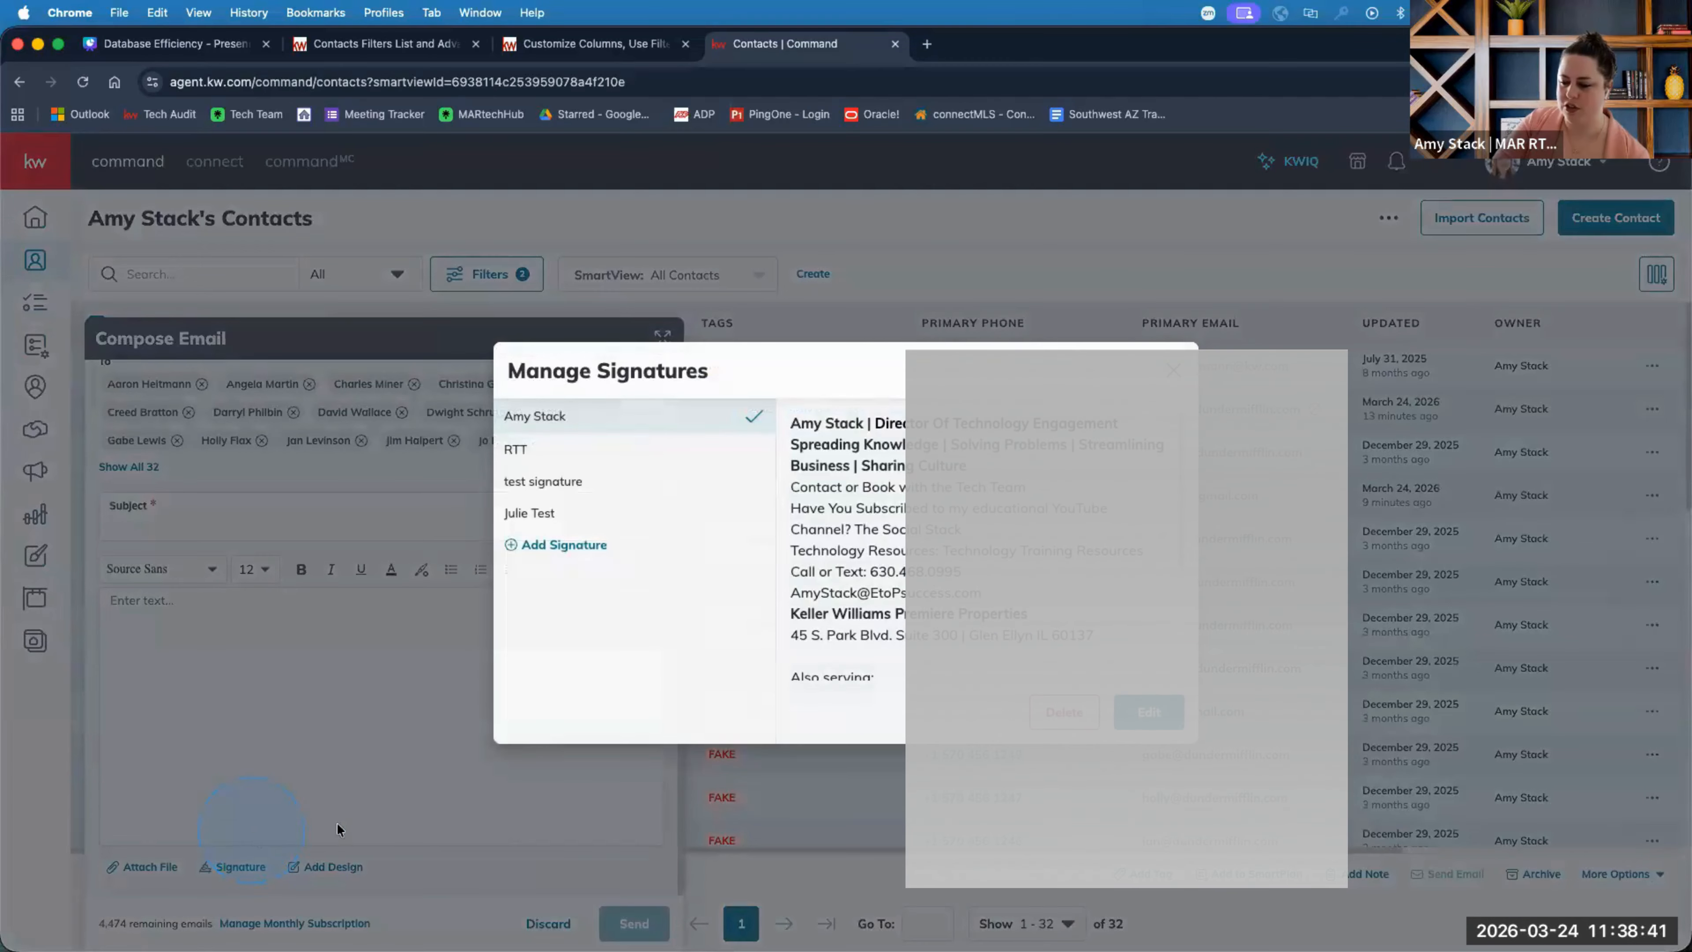
left_click(545, 514)
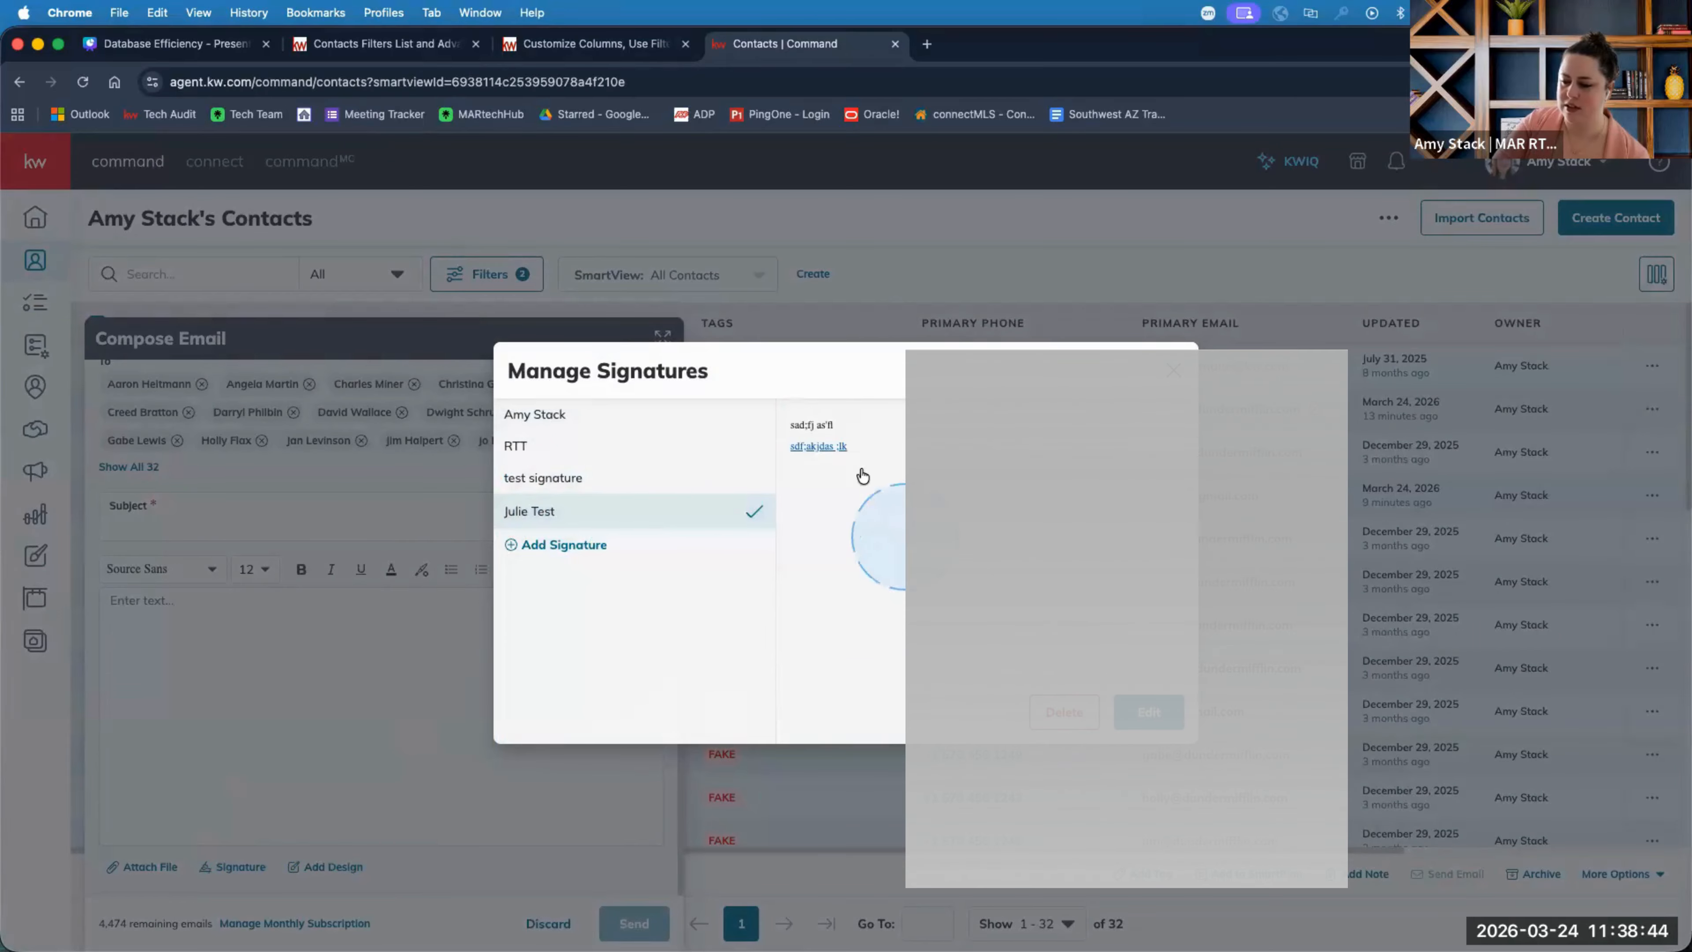
left_click(1063, 712)
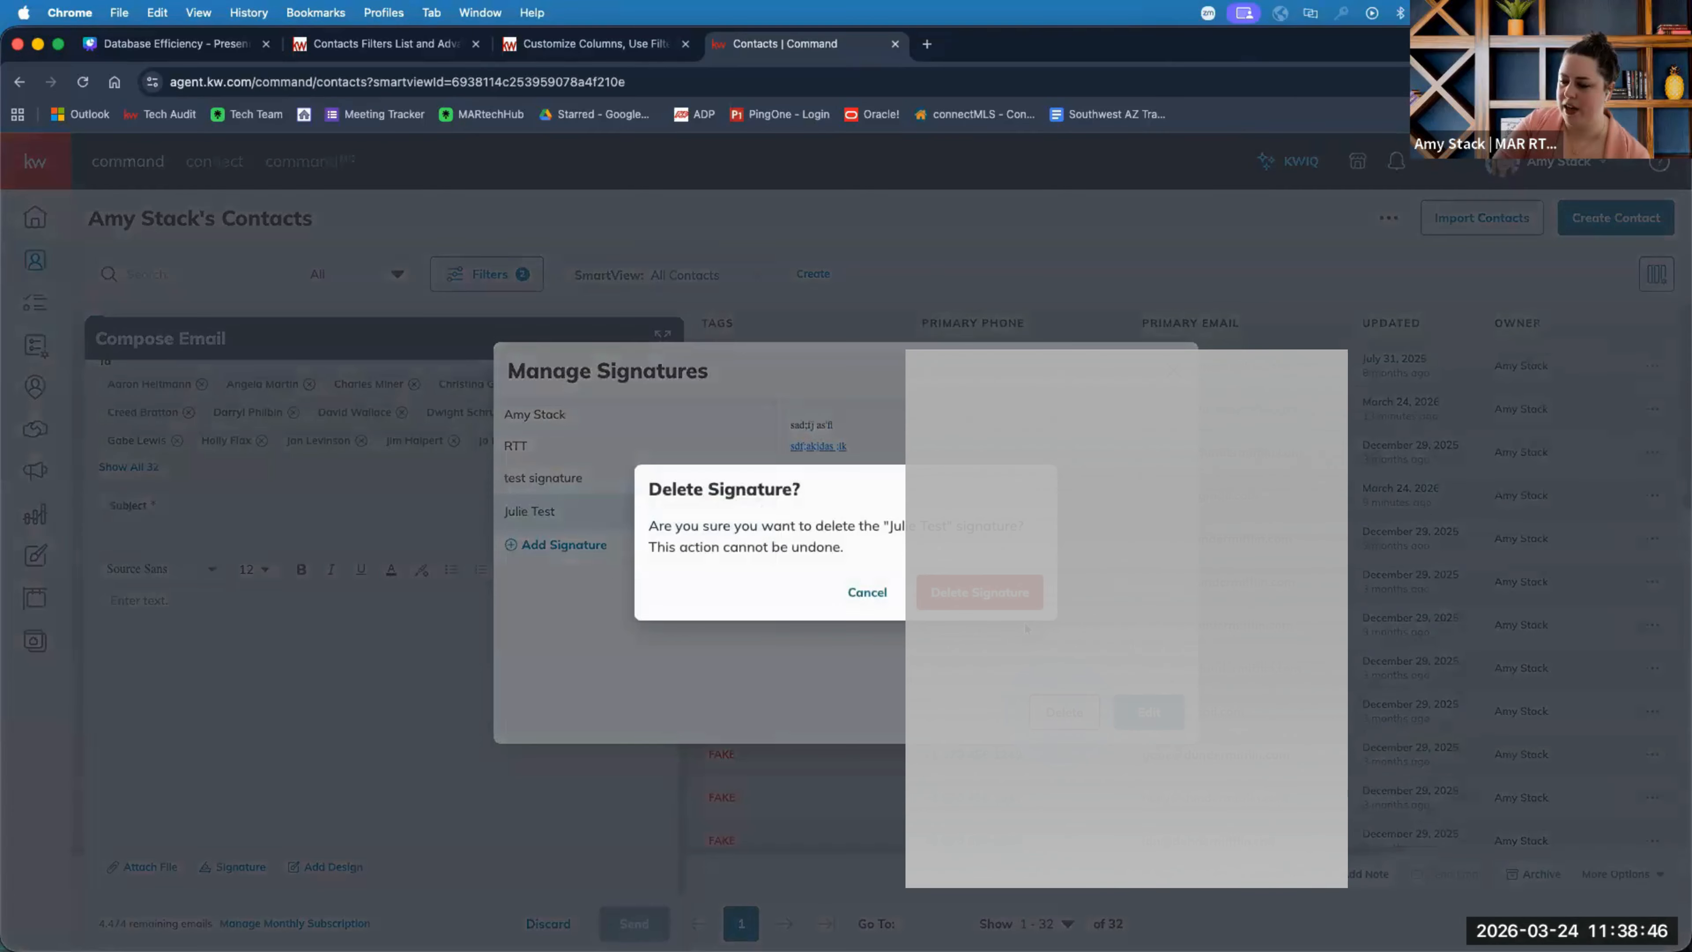
left_click(986, 593)
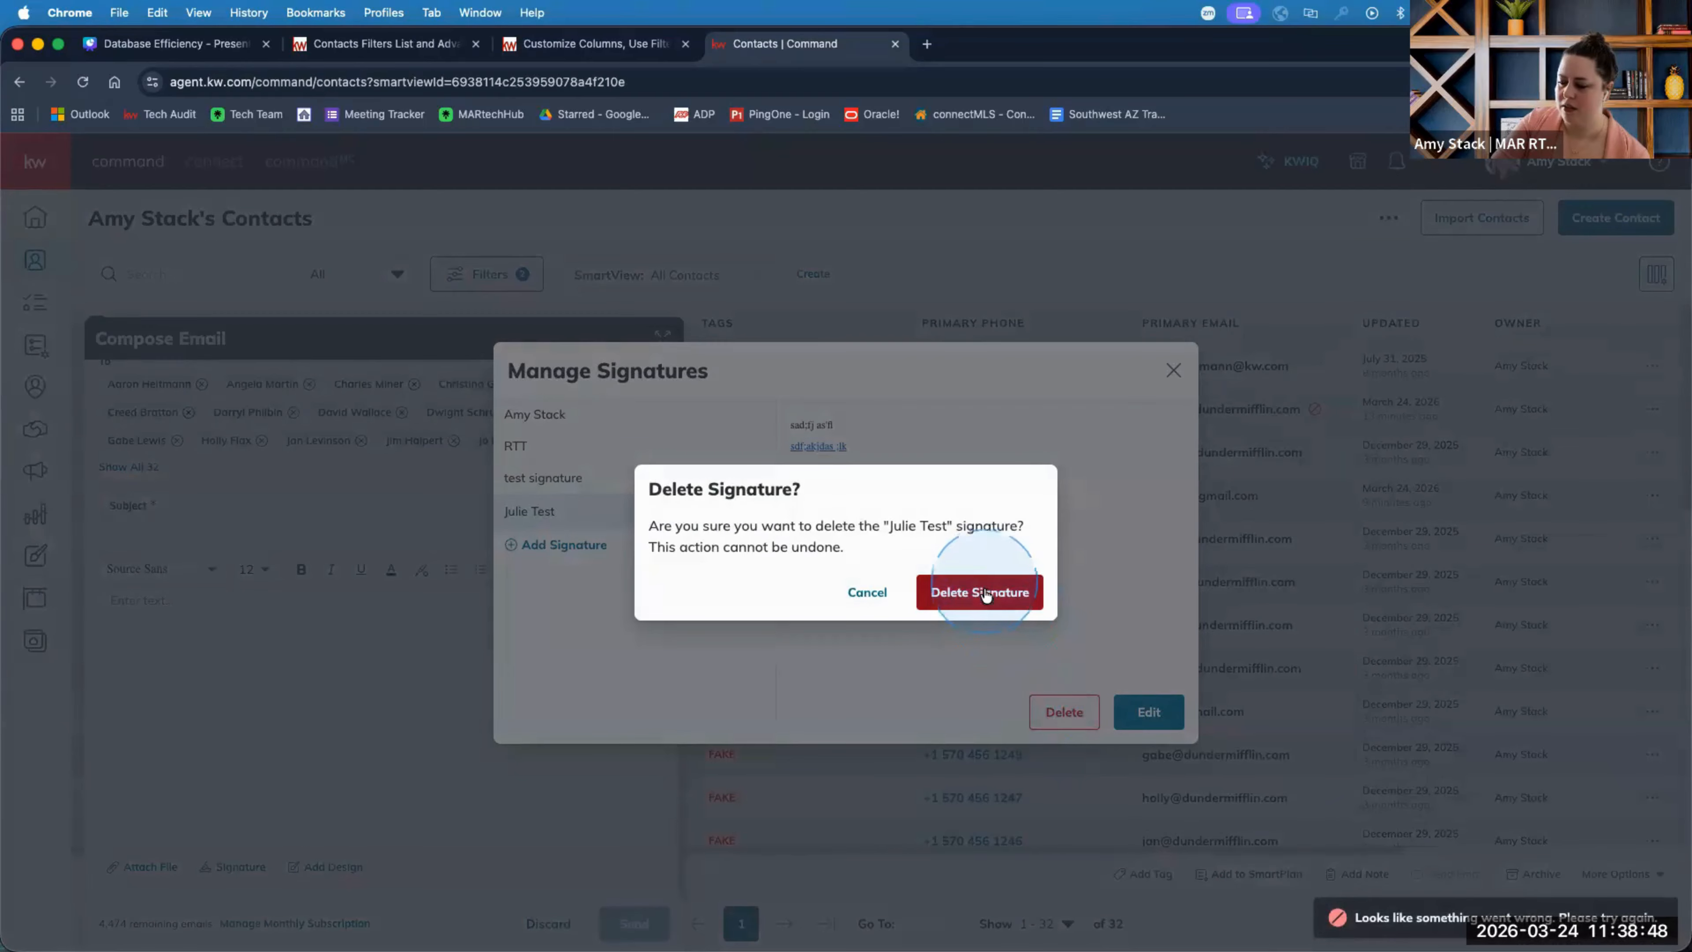
left_click(866, 591)
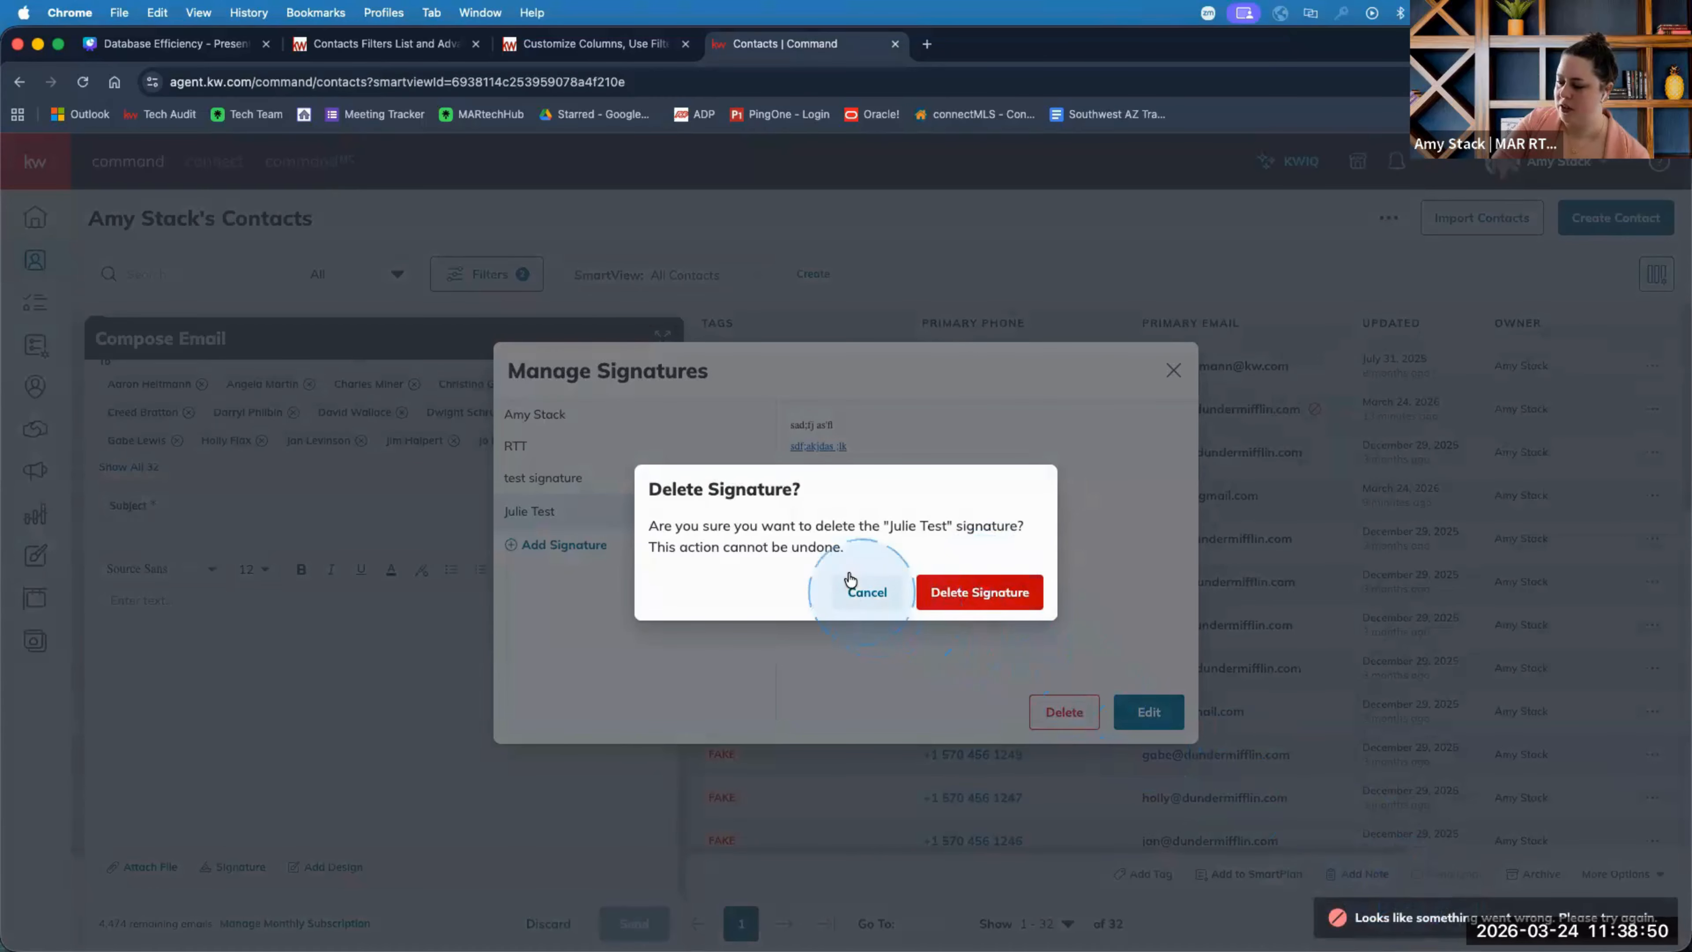
left_click(1080, 713)
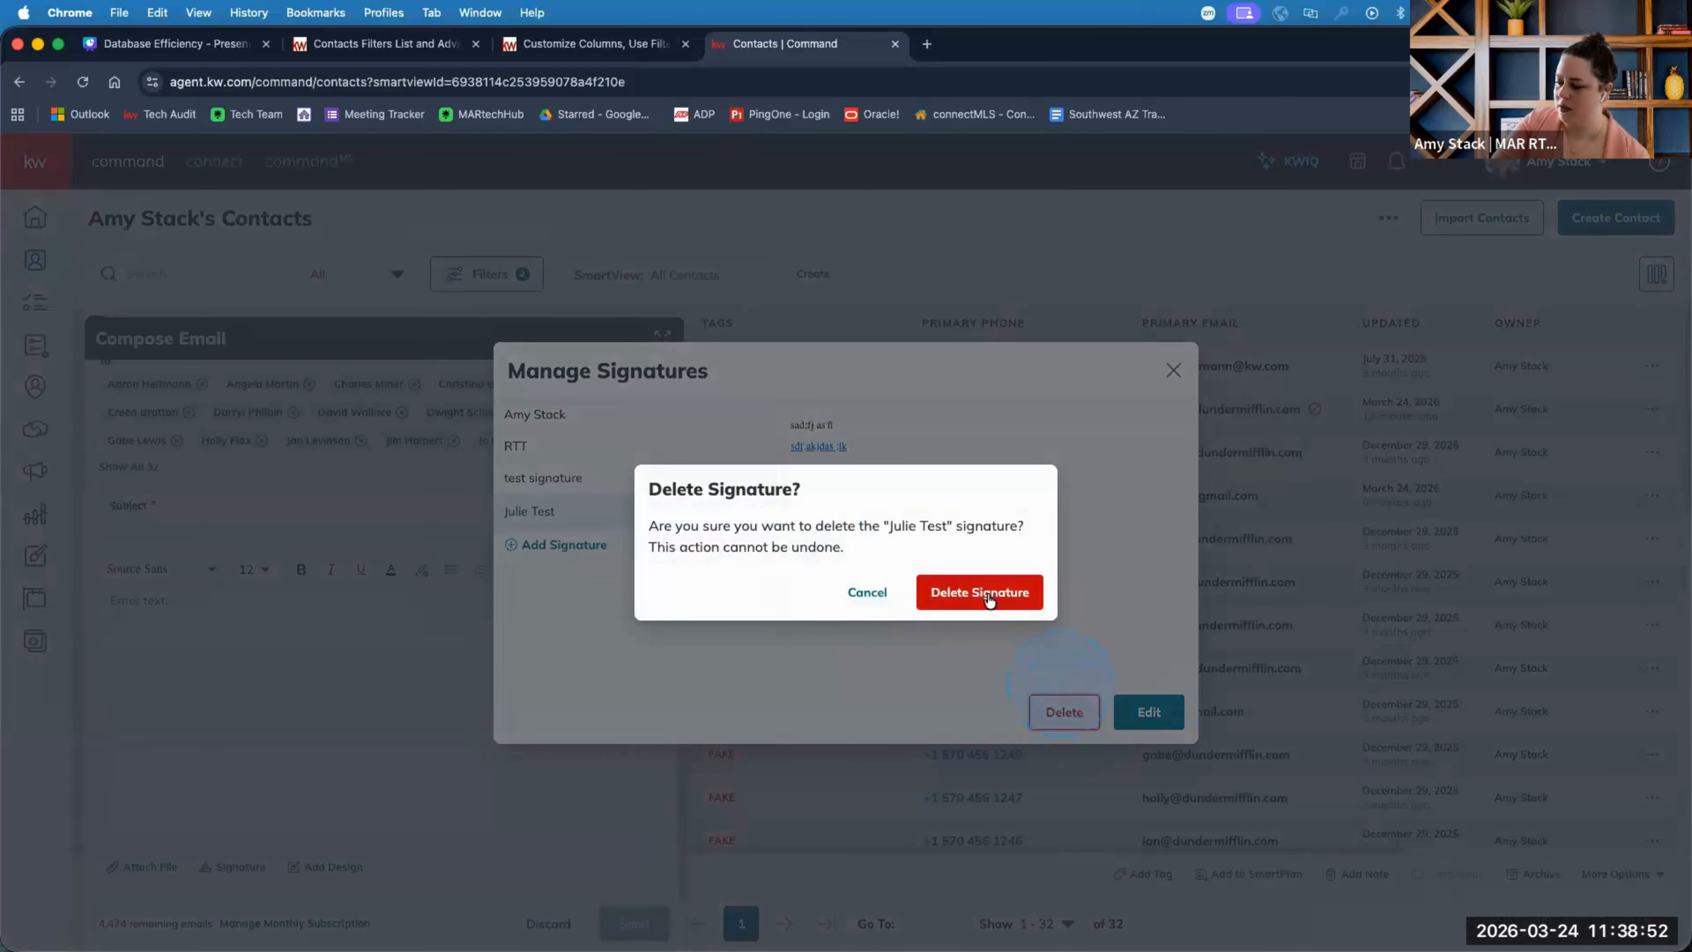
left_click(989, 603)
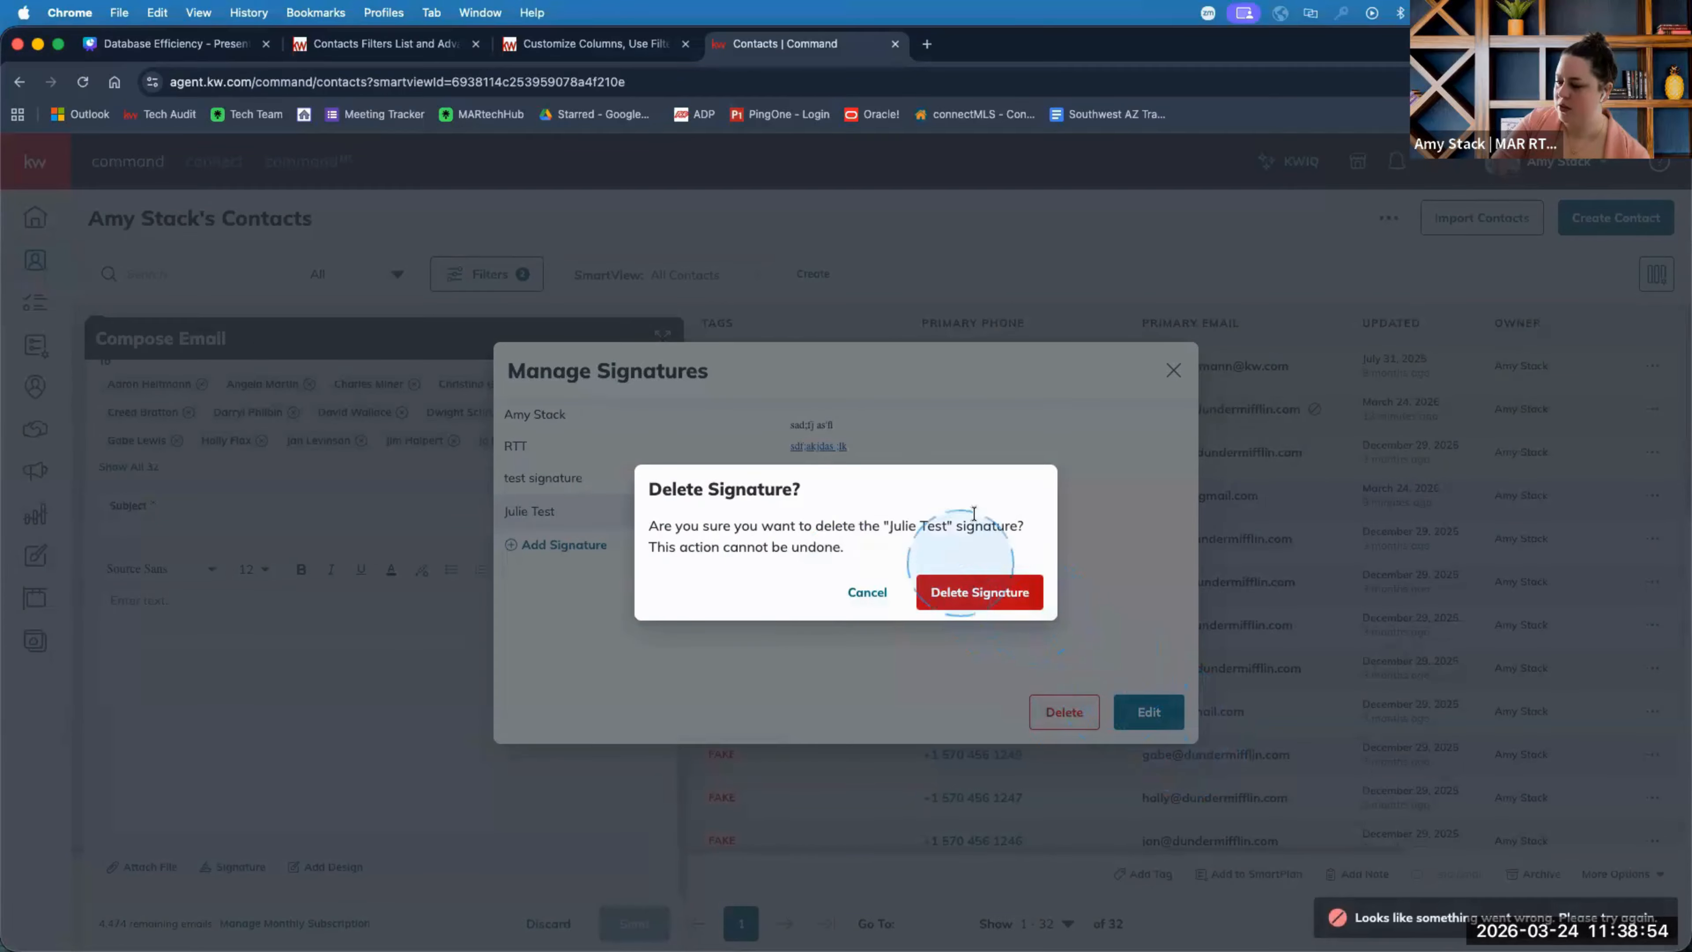
left_click(852, 591)
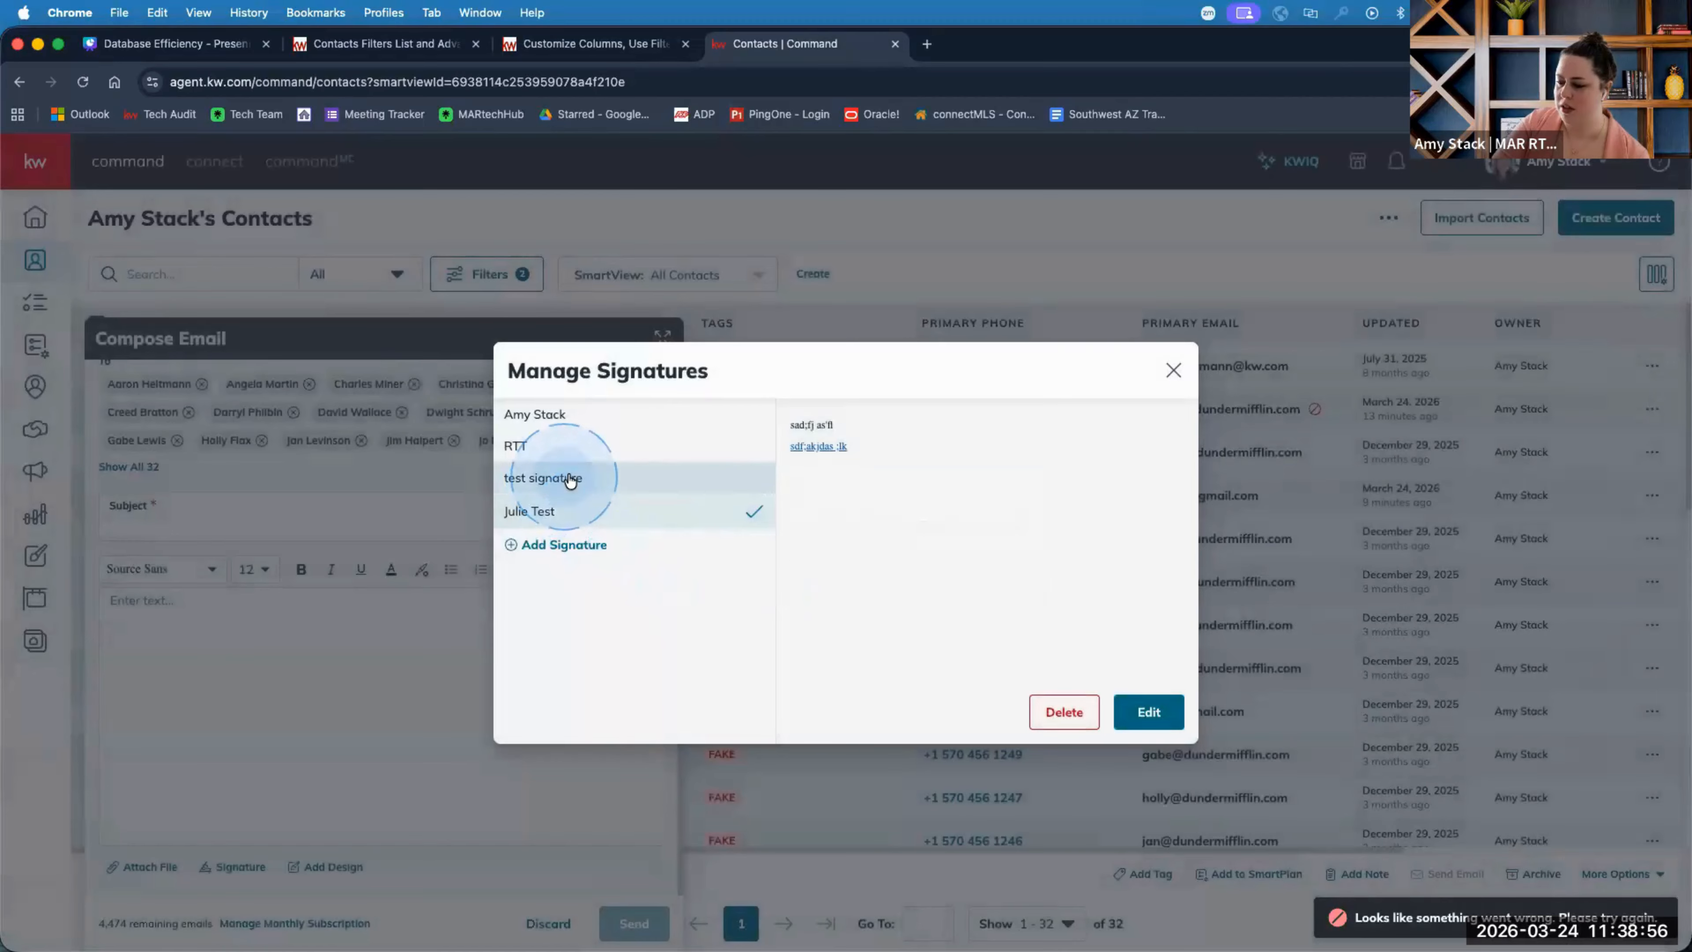
Try deleting 'test signature', cancel after the error, then select the RTT signature.
left_click(542, 478)
left_click(1064, 712)
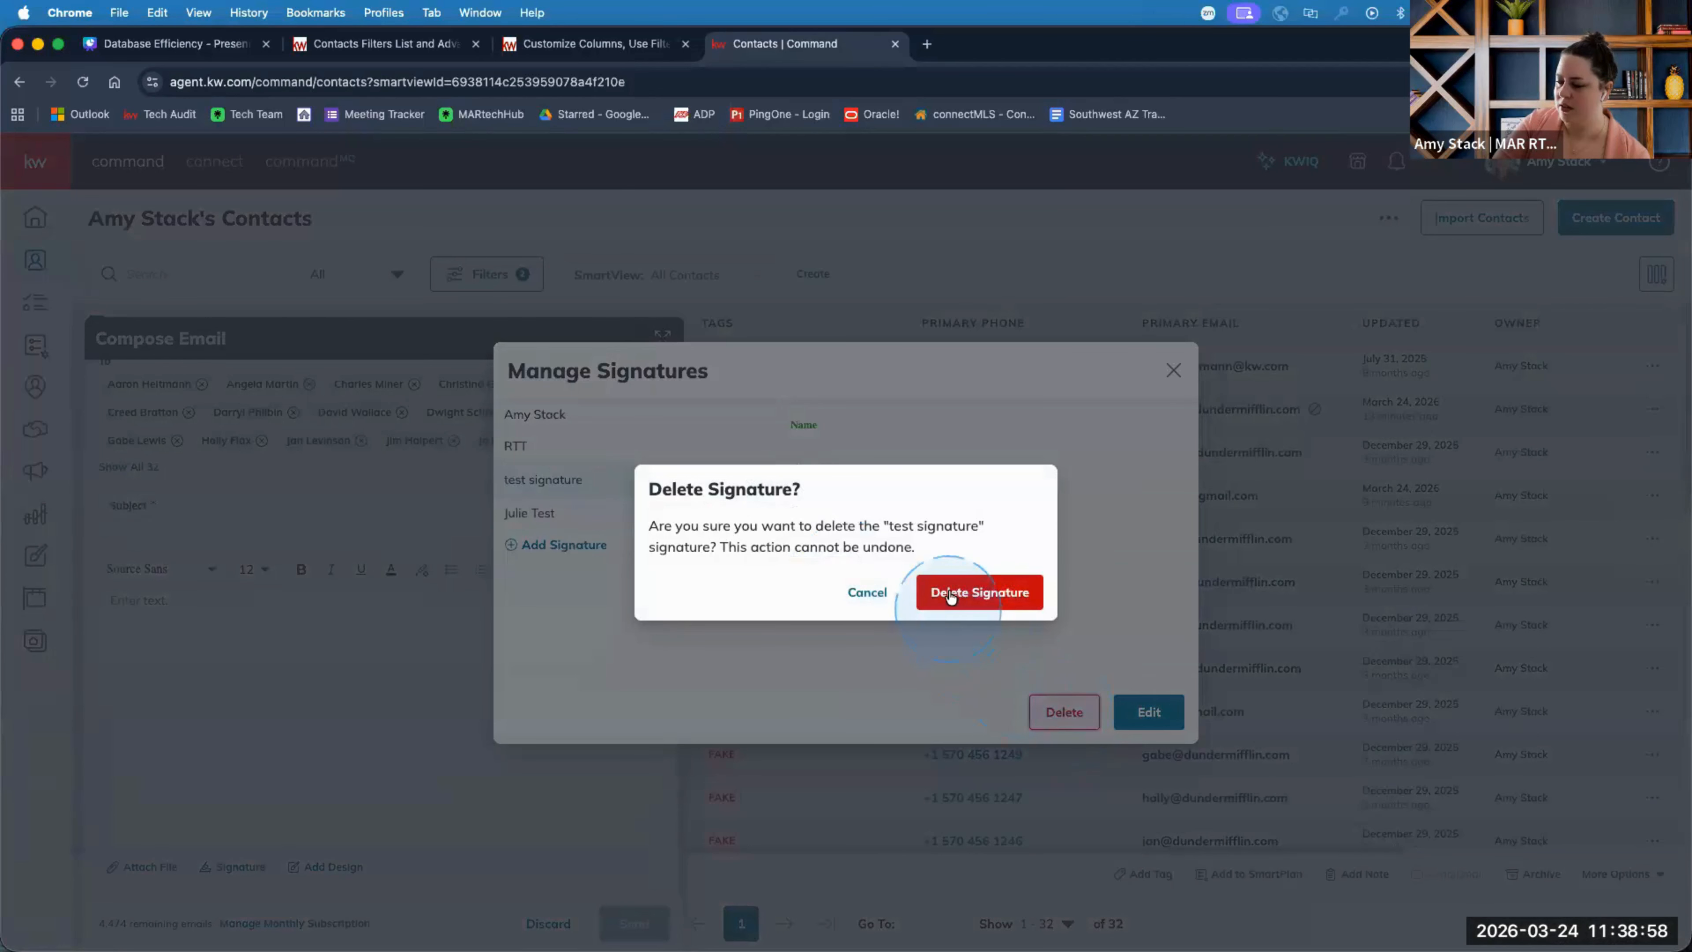
left_click(867, 592)
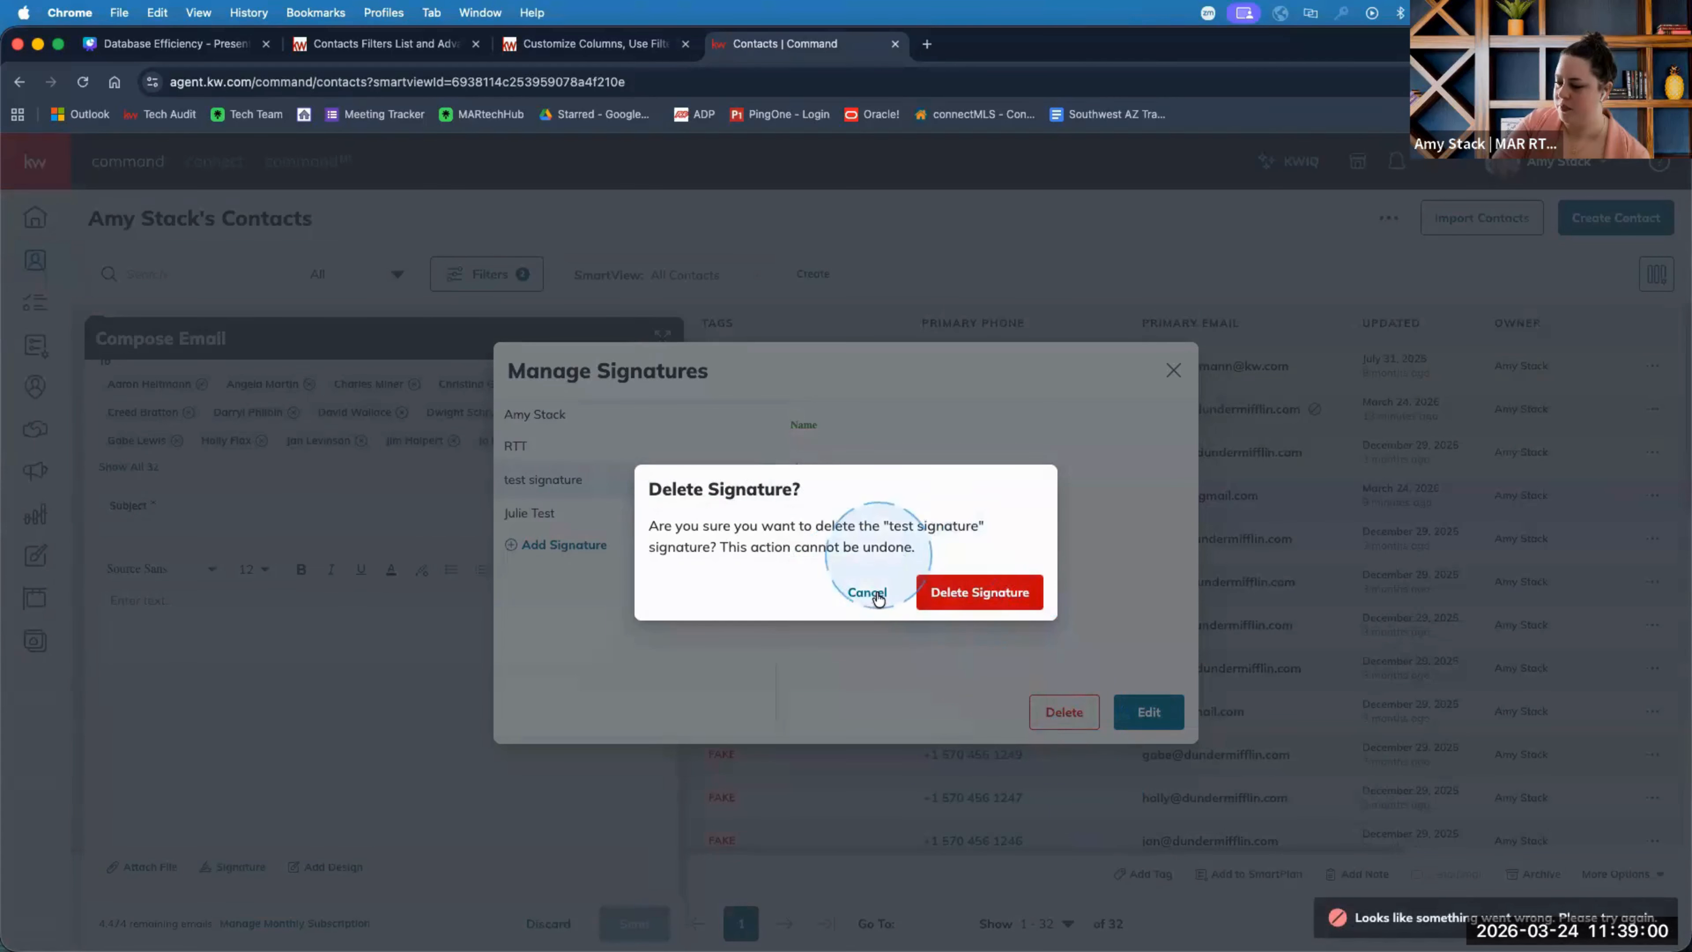
left_click(719, 493)
left_click(566, 445)
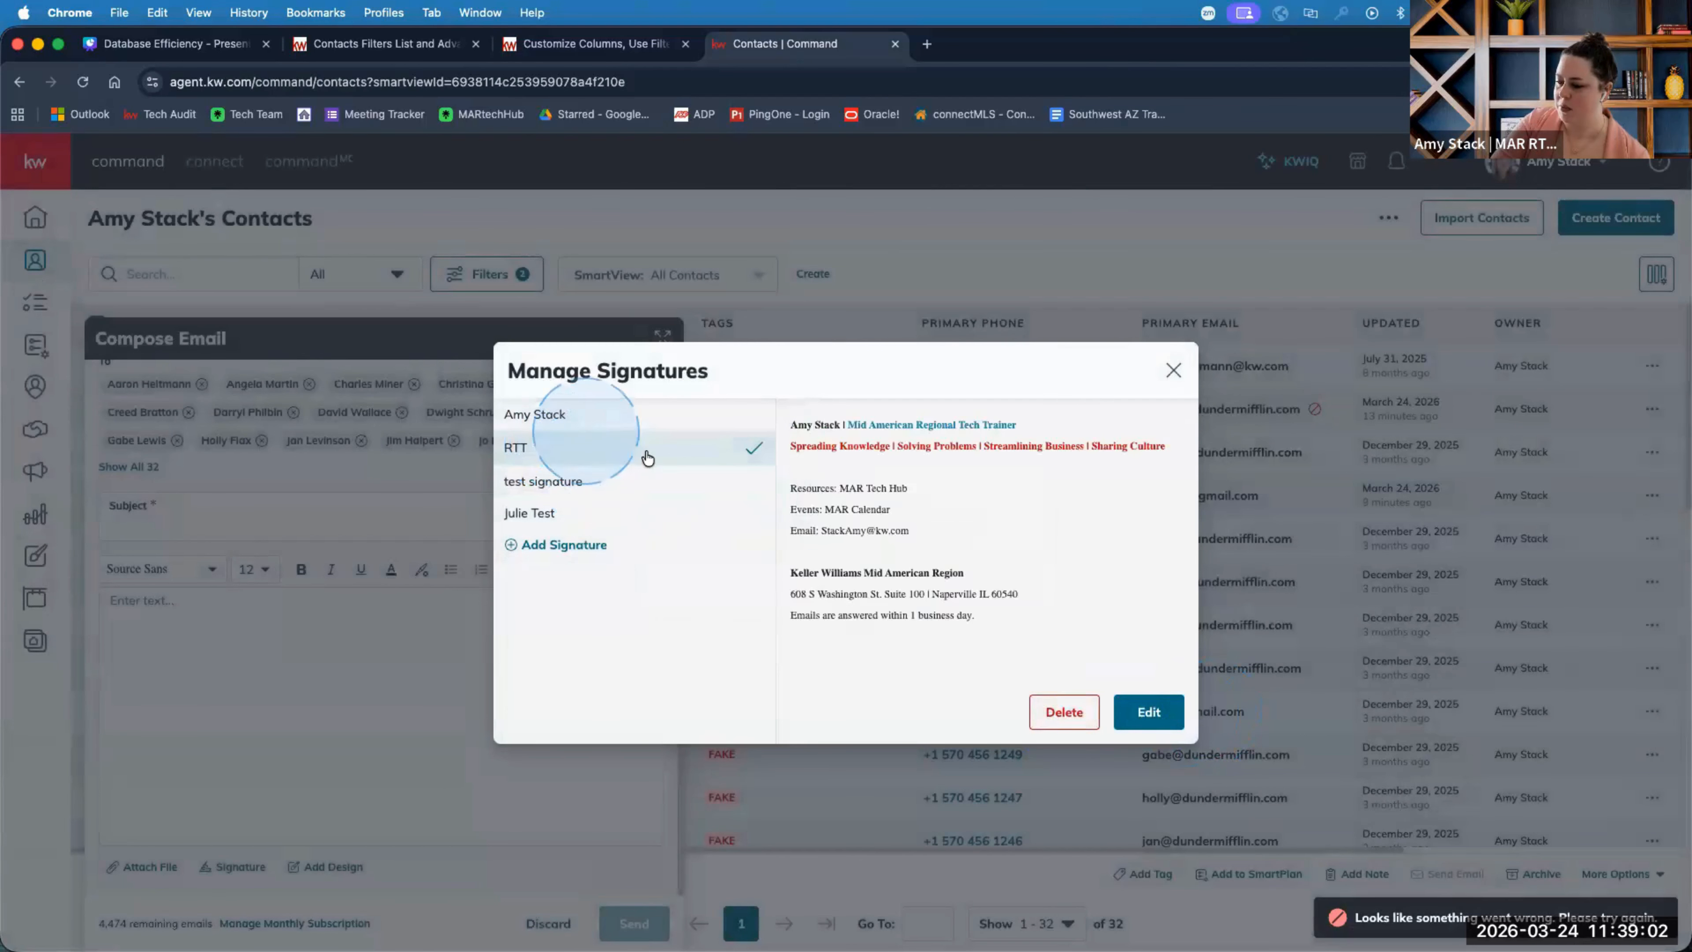
Replace the office address line in the RTT signature, attempt saving, then close the editor after the error.
left_click(1141, 712)
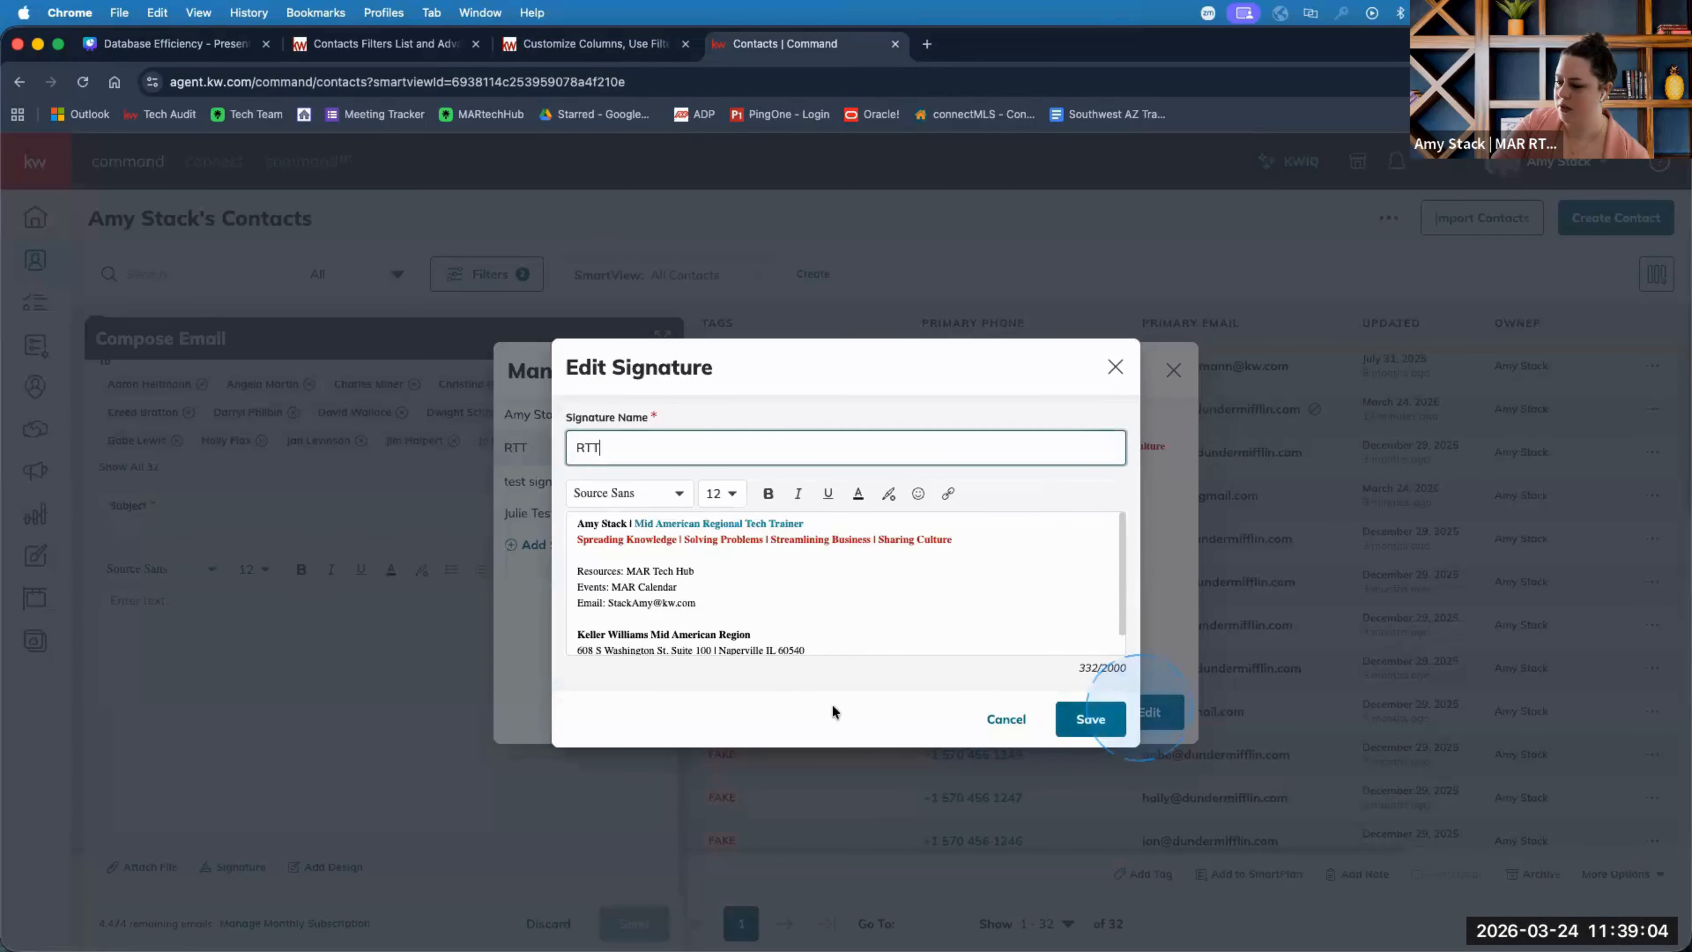
scroll(767, 633, "down", 1)
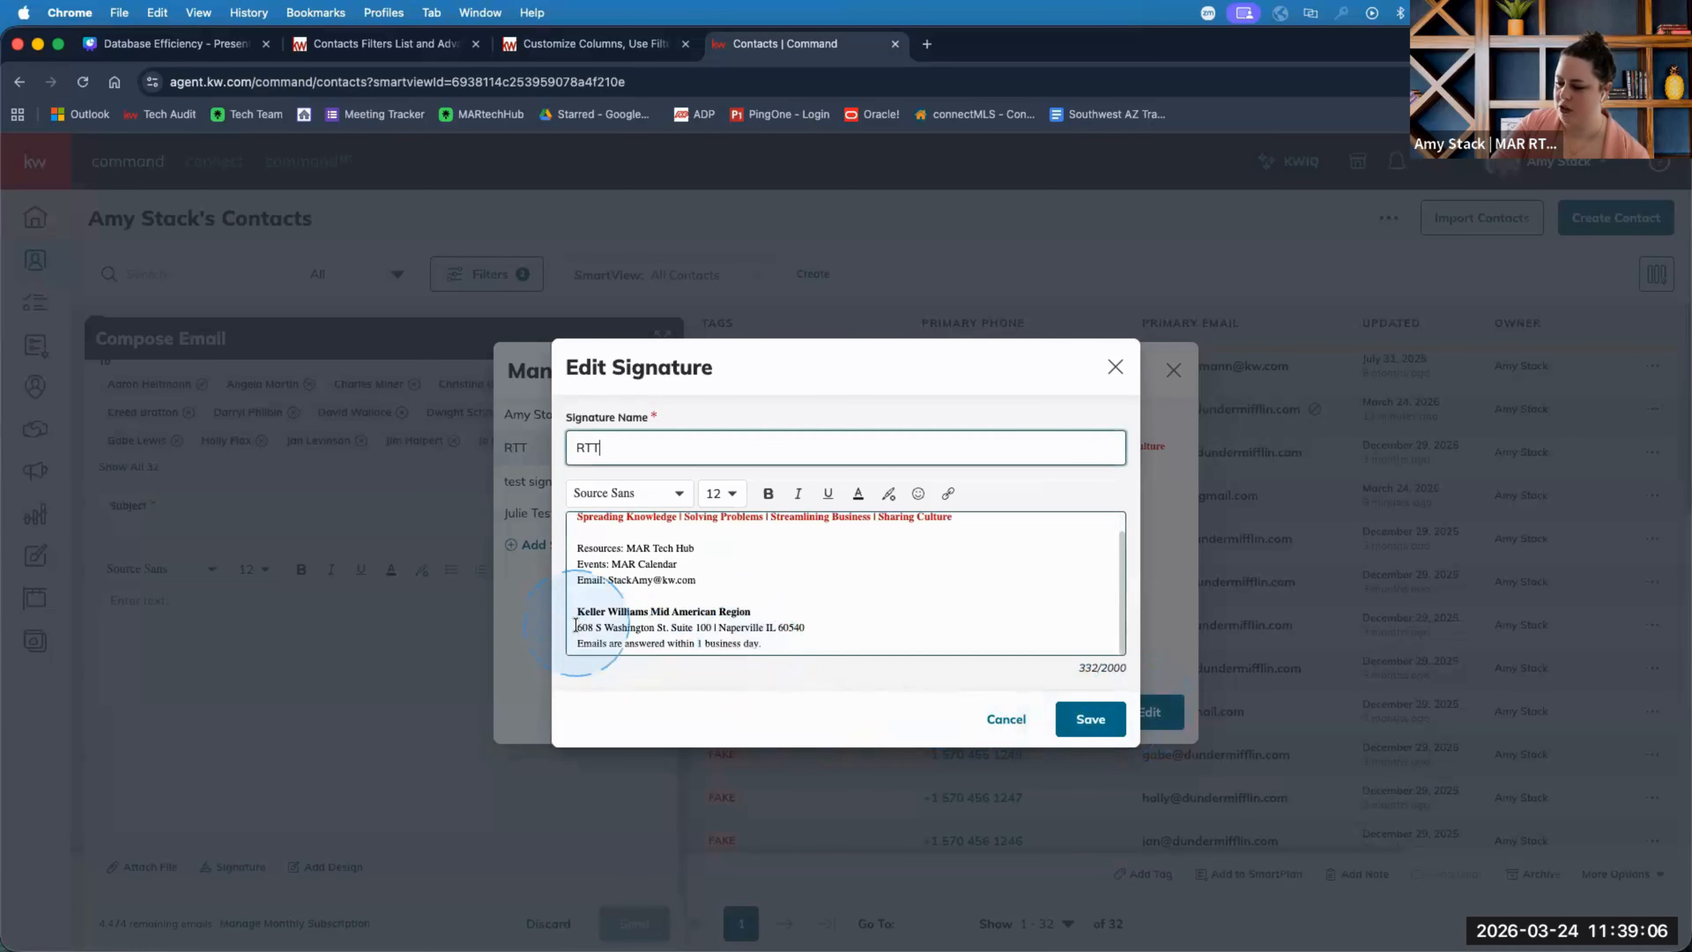
triple_click(589, 630)
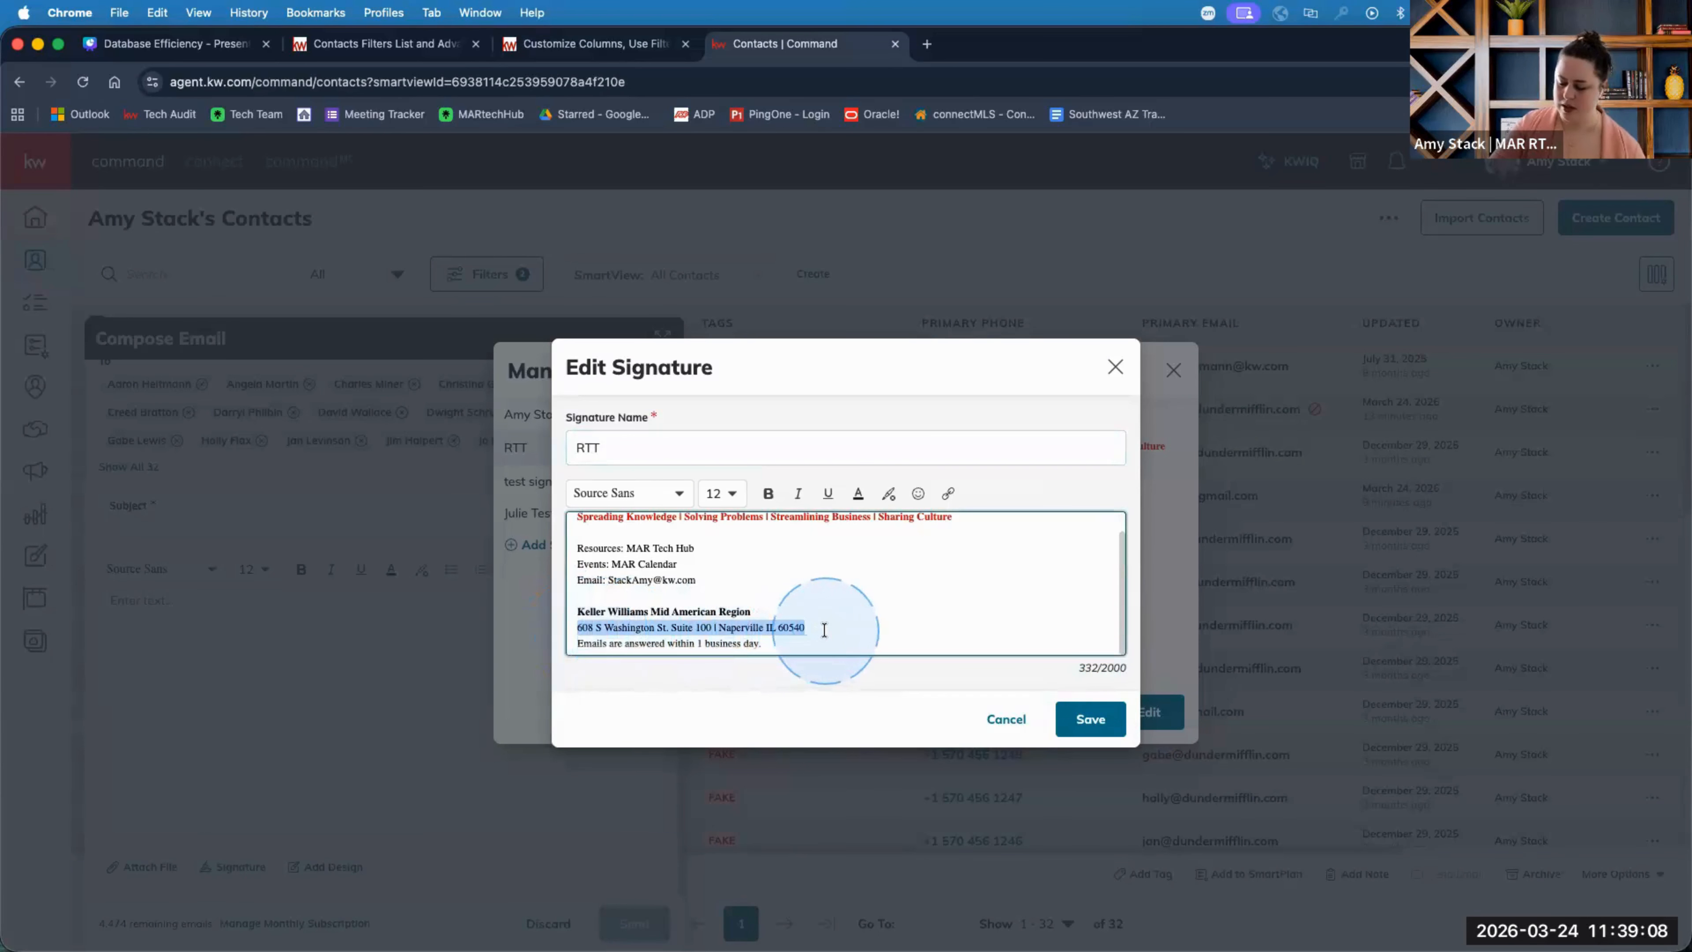
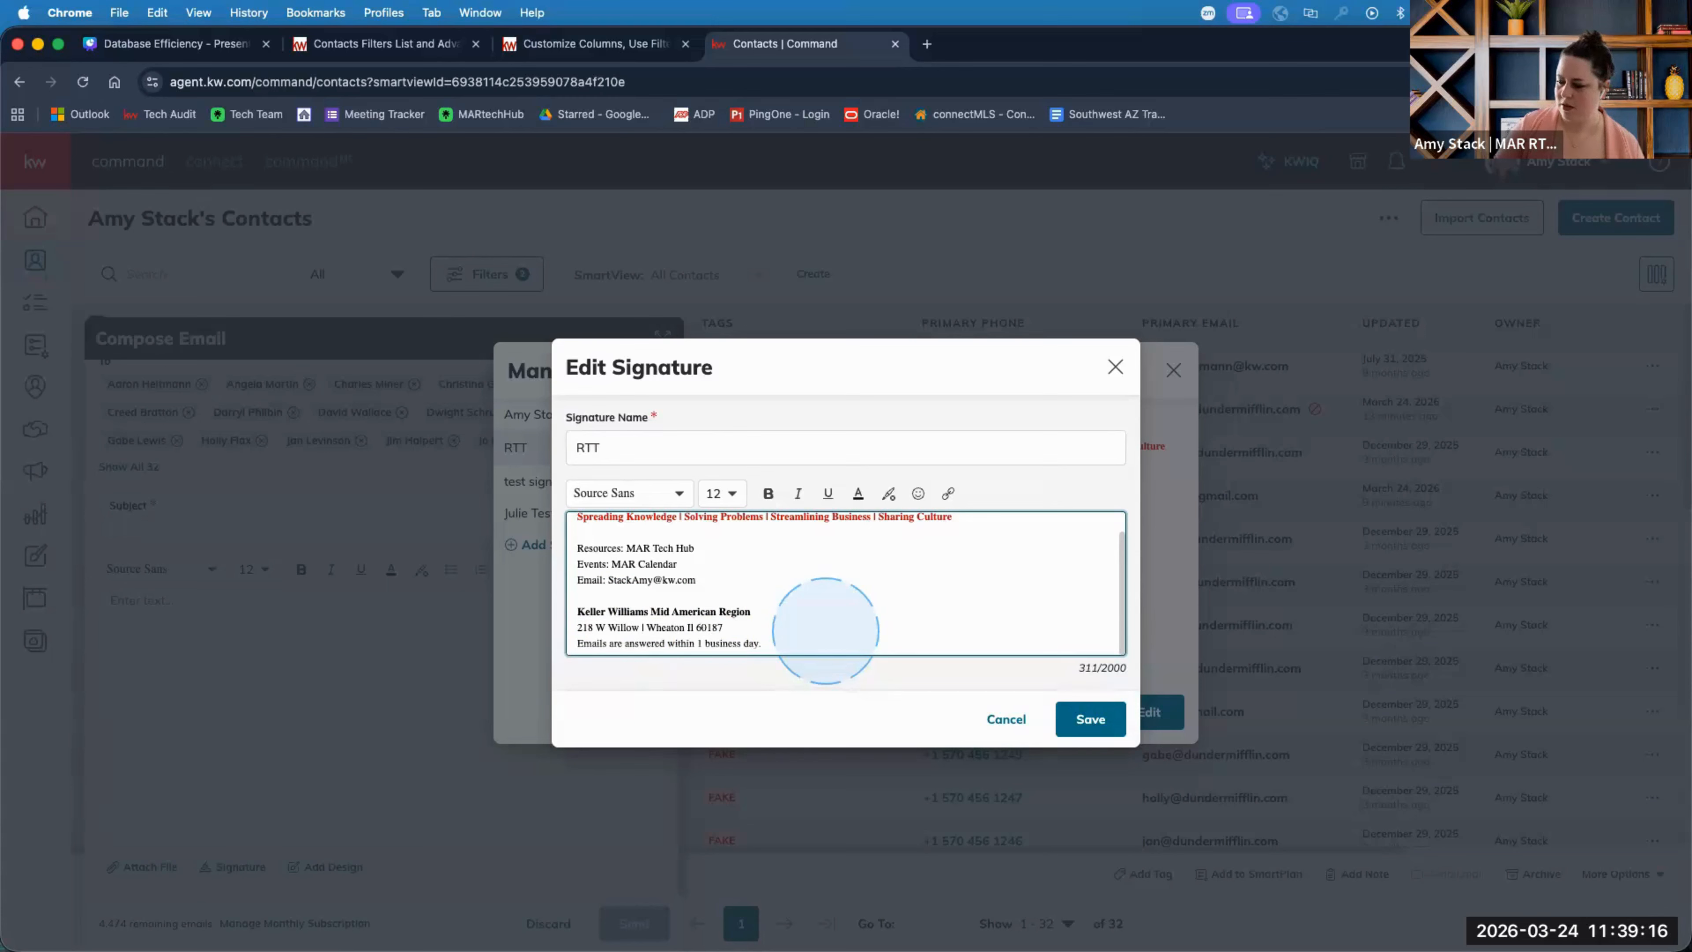
left_click(1105, 734)
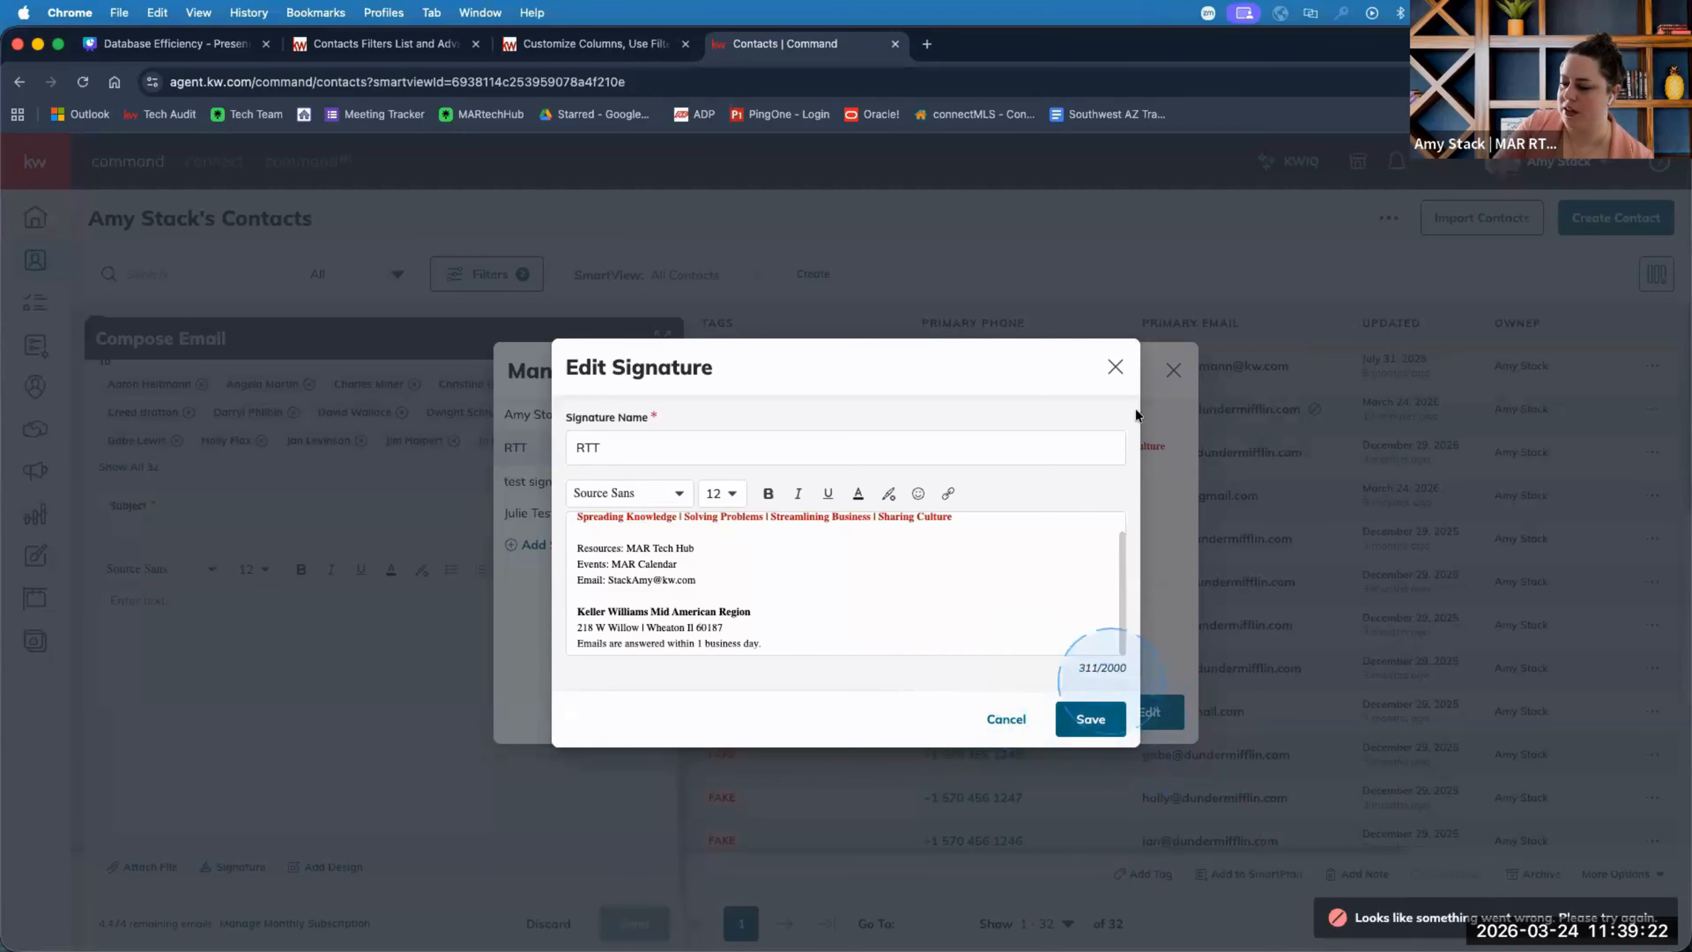
left_click(1116, 367)
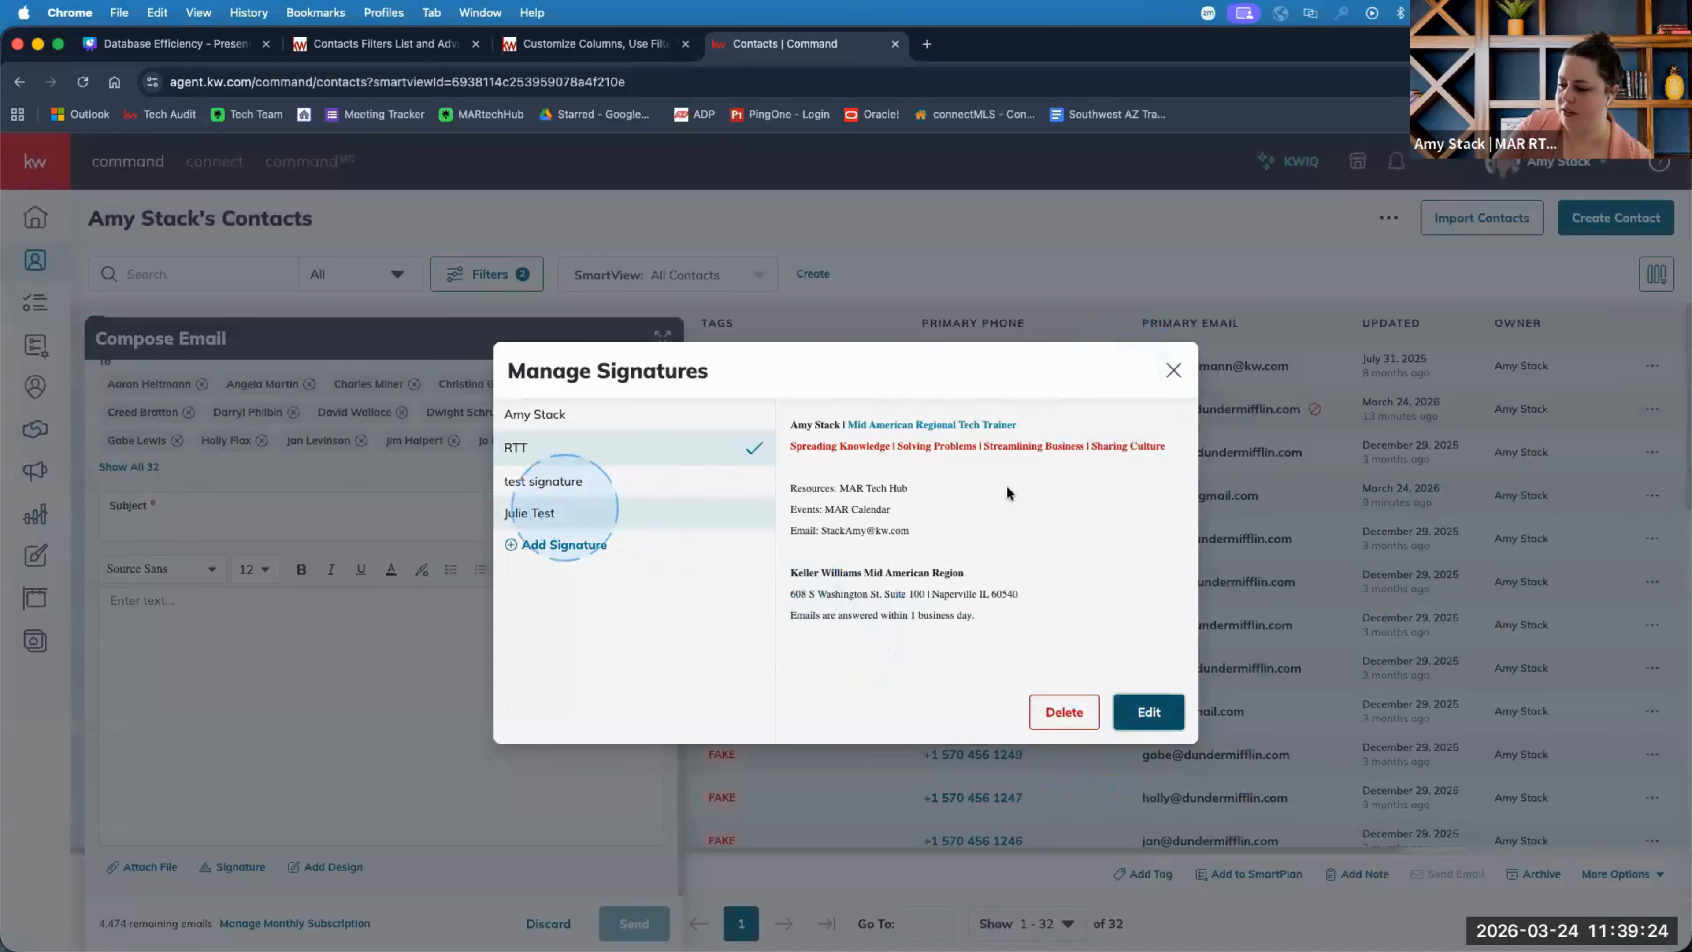
Close signature management and insert the RTT signature into the email body.
left_click(1173, 369)
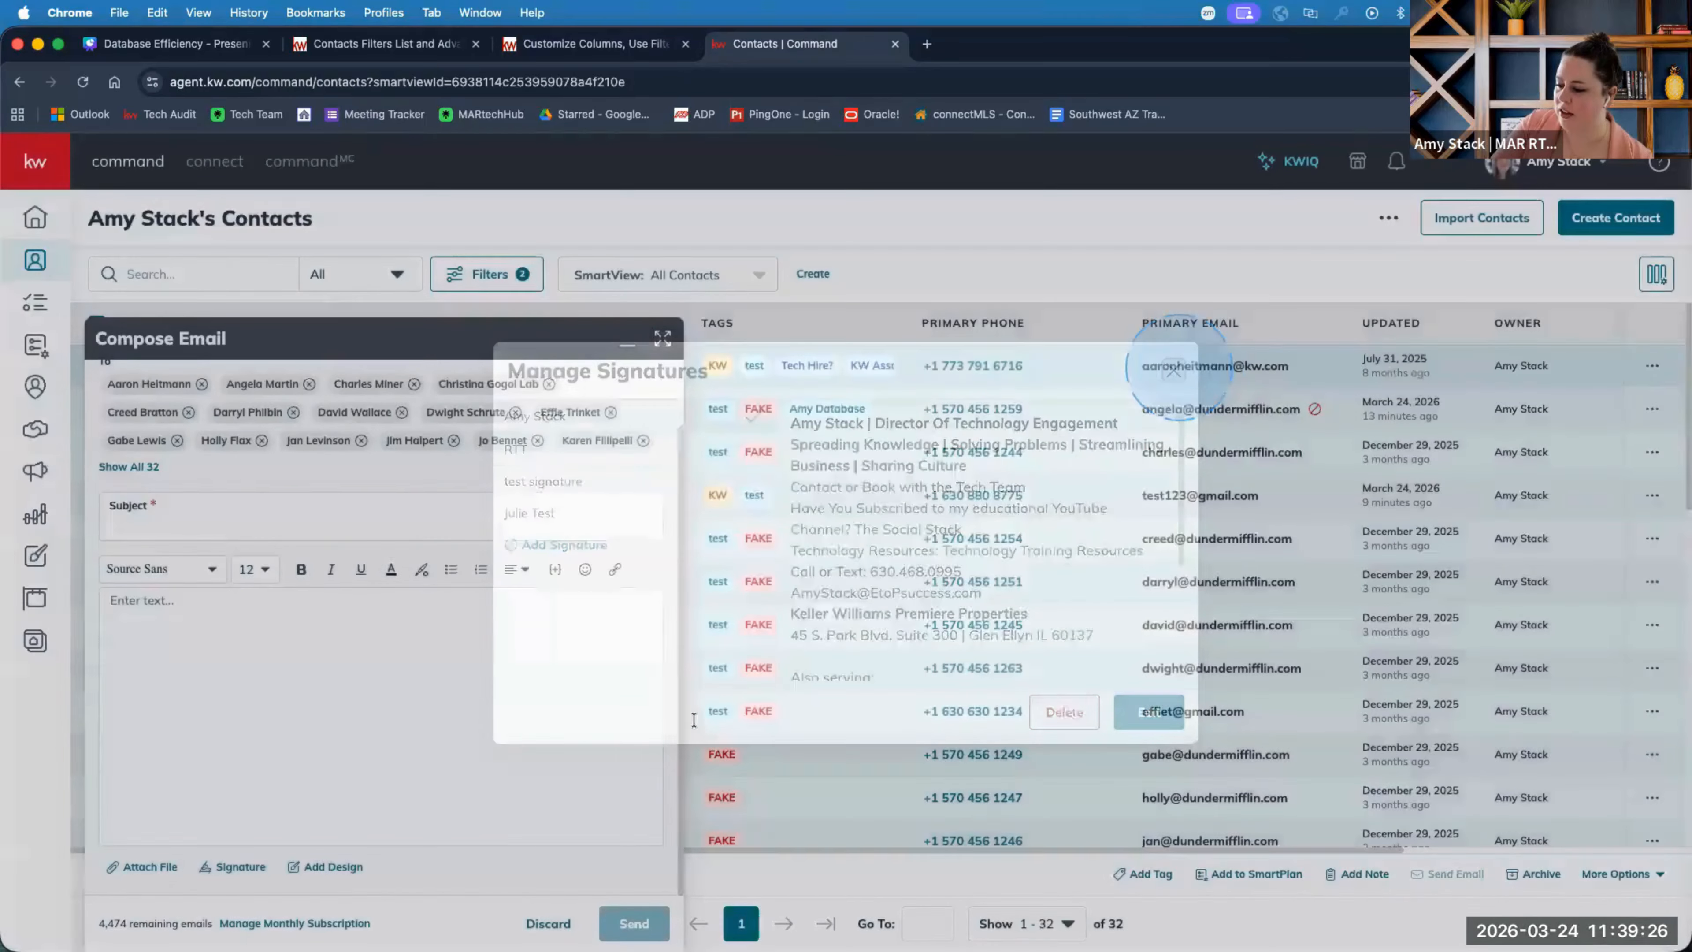
left_click(235, 866)
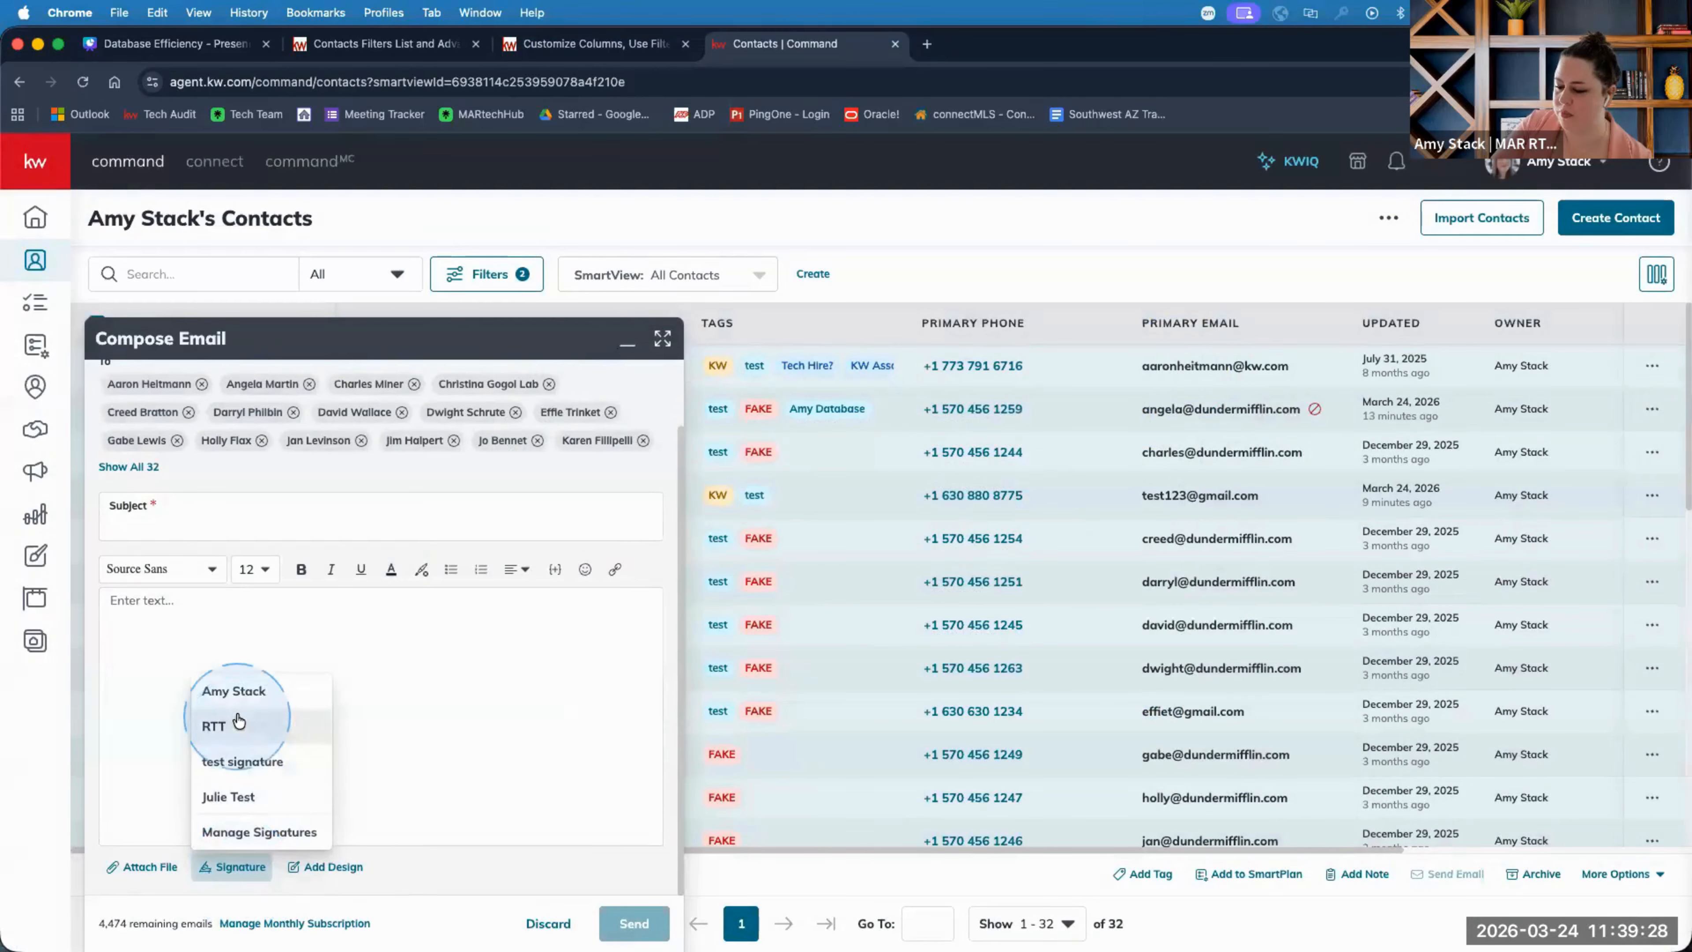
left_click(239, 697)
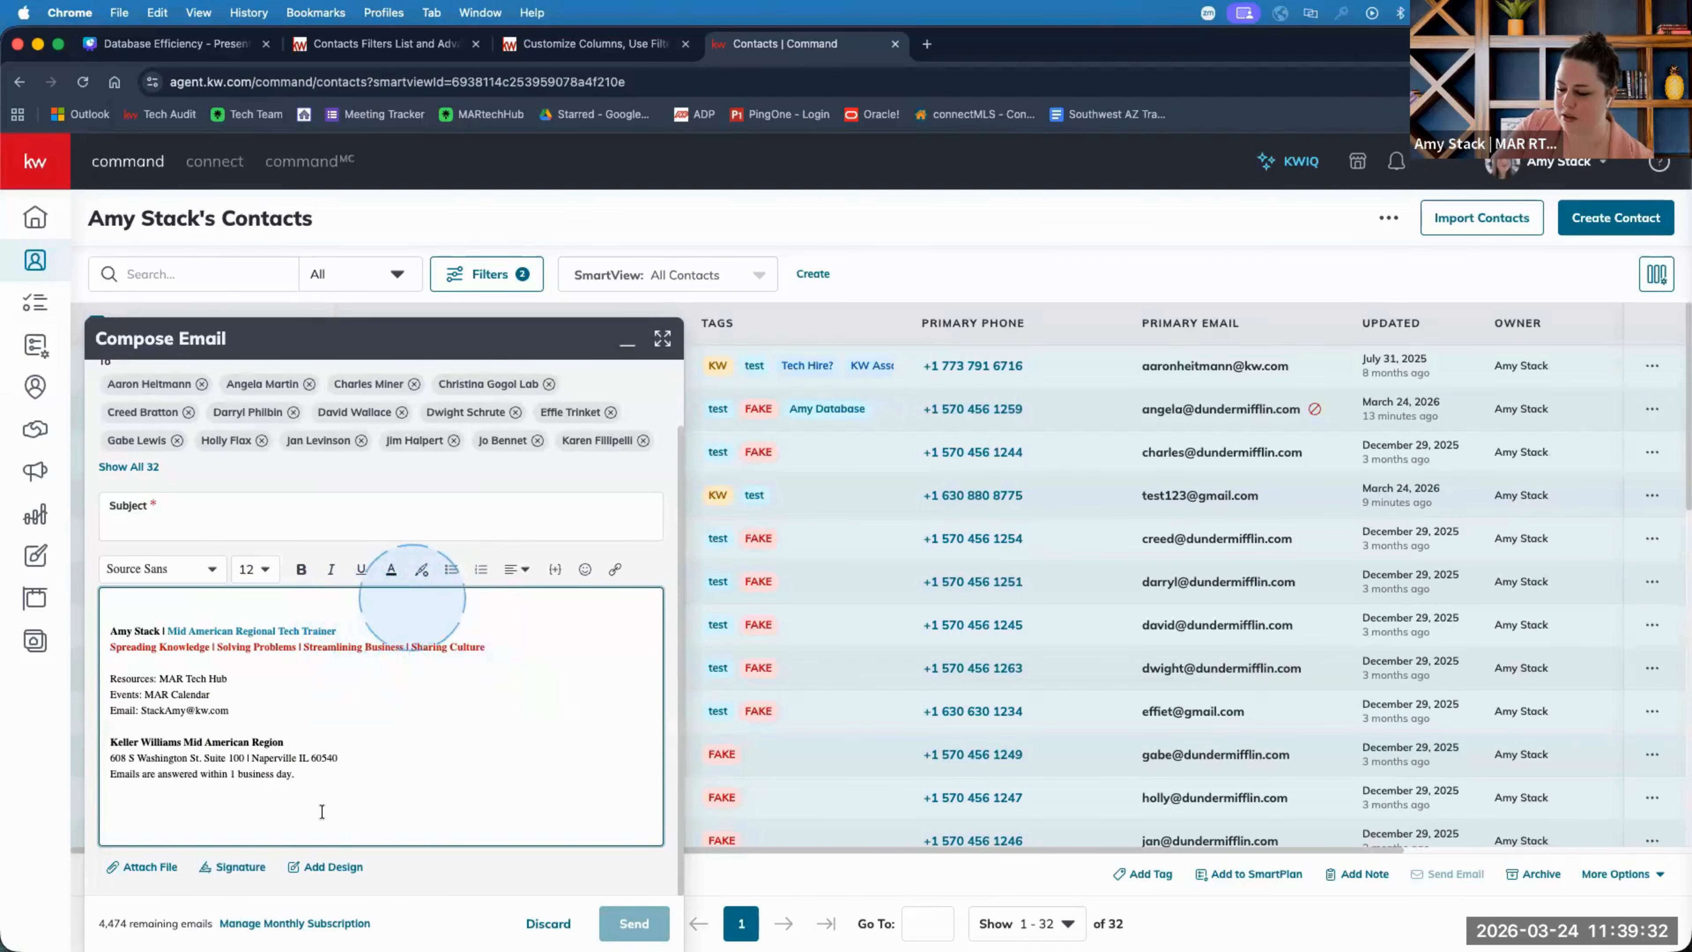
Reopen Manage Signatures and start a new signature.
left_click(237, 866)
left_click(287, 827)
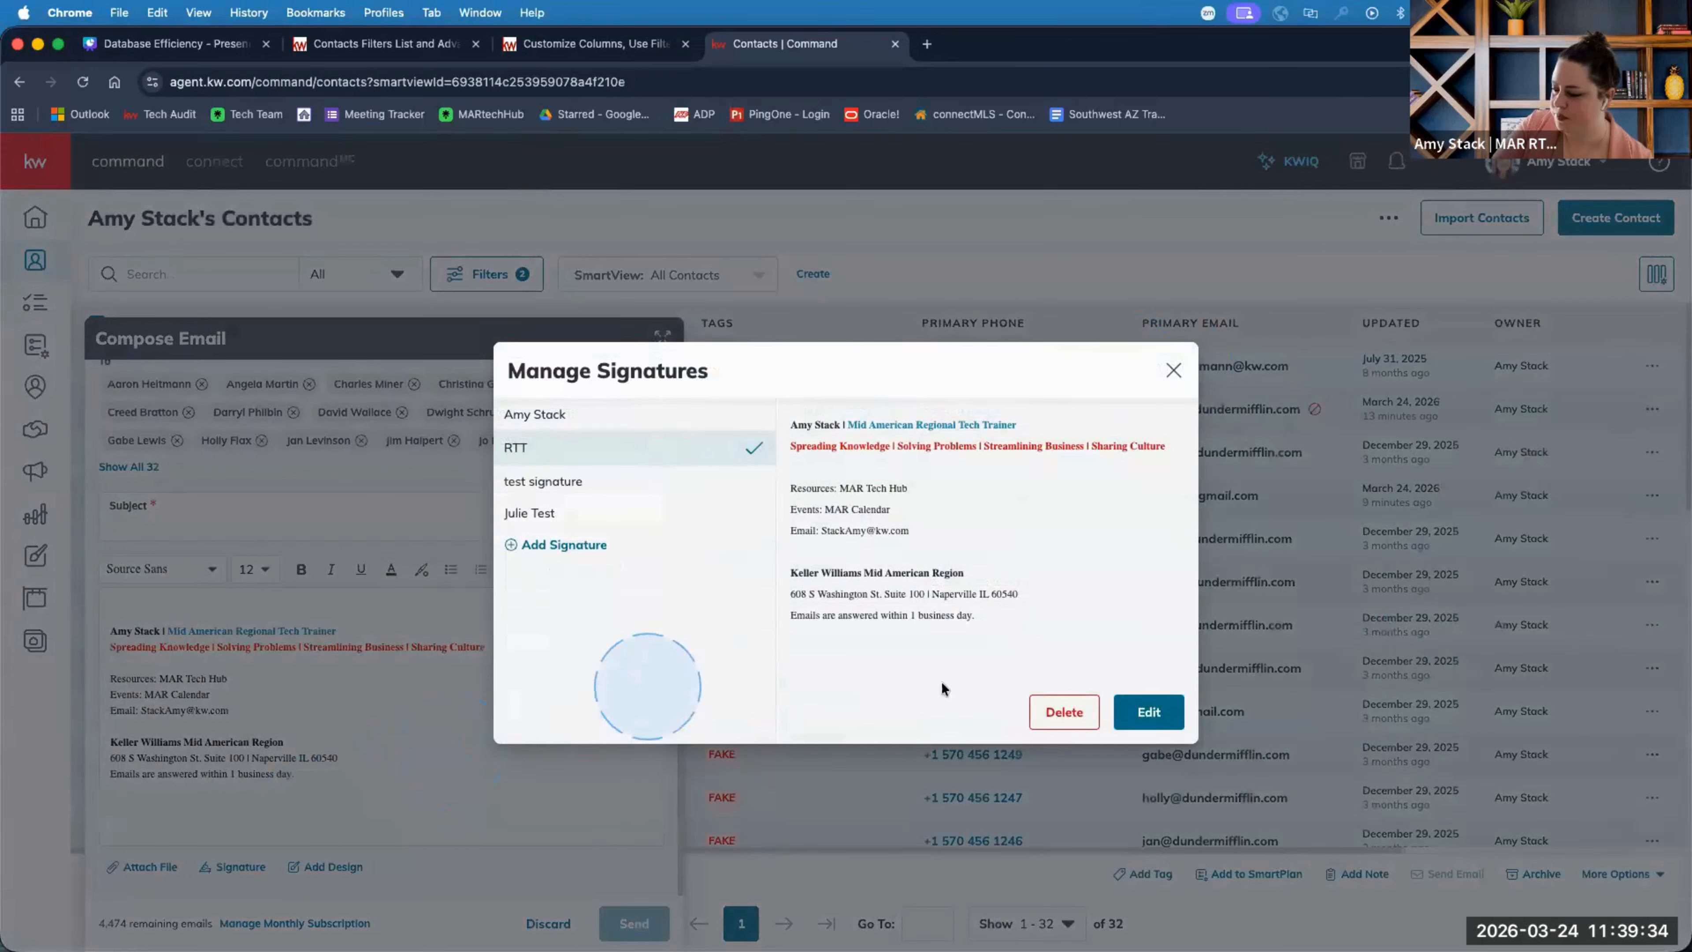
left_click(563, 545)
Correct the new signature's name to 'class test'.
left_click(623, 450)
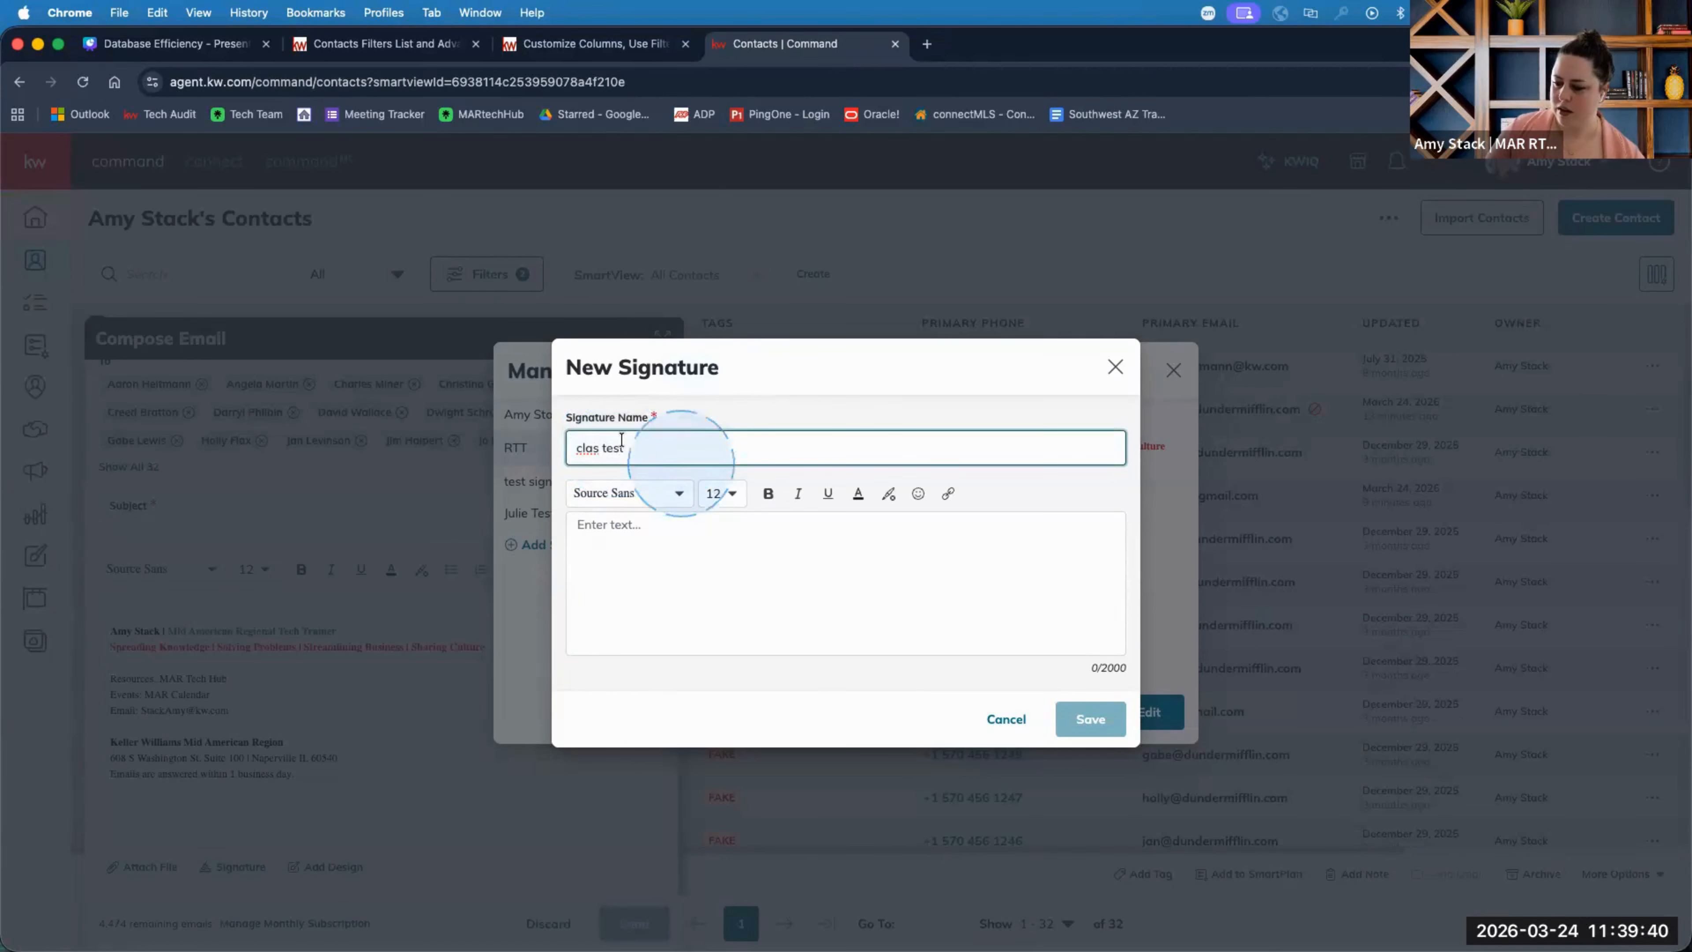
left_click(591, 443)
type("s")
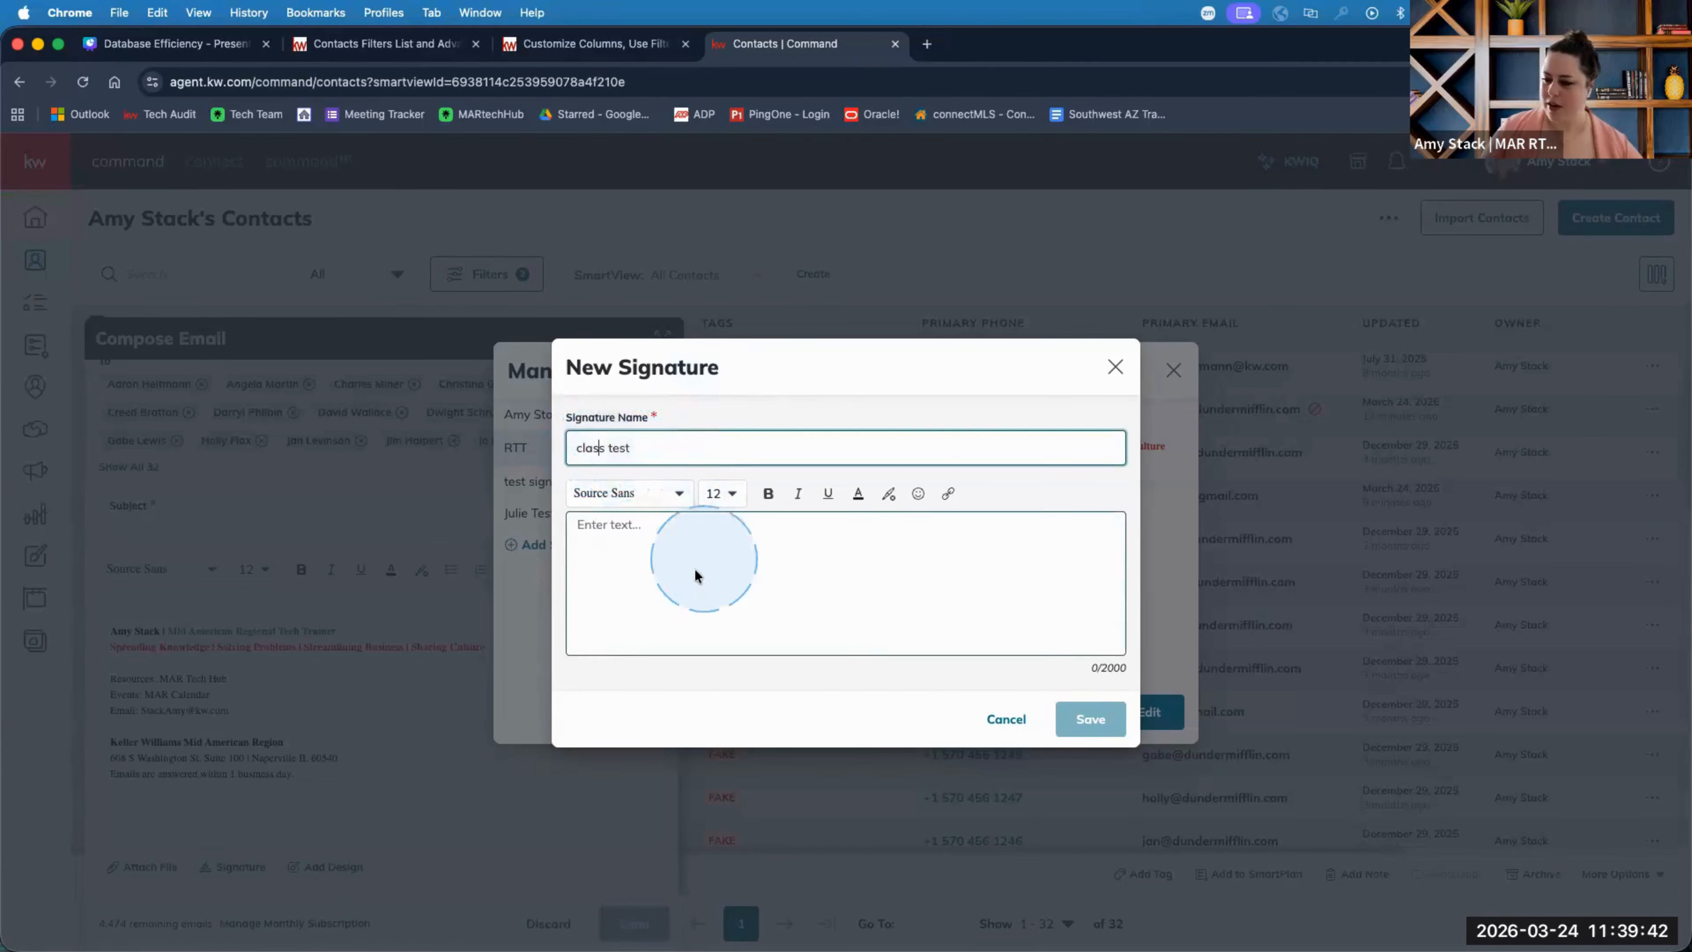
right_click(695, 573)
left_click(693, 572)
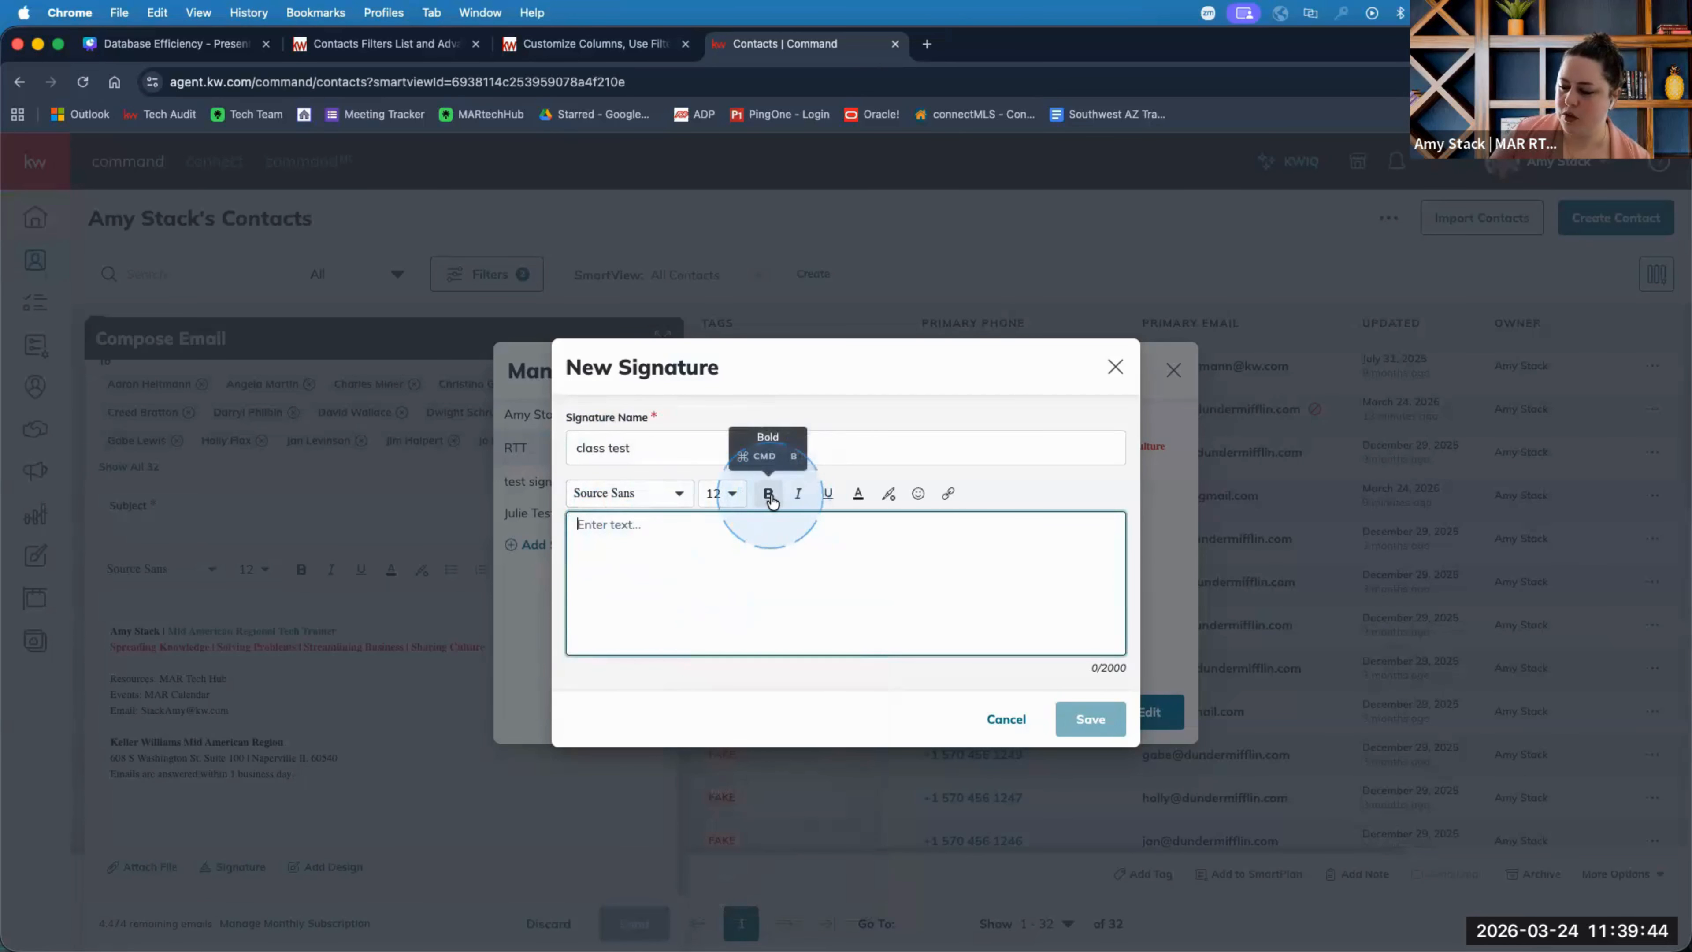
Type the sample lines 'colors', 'bold' and 'Ital' in the signature body and select 'colors'.
left_click(859, 497)
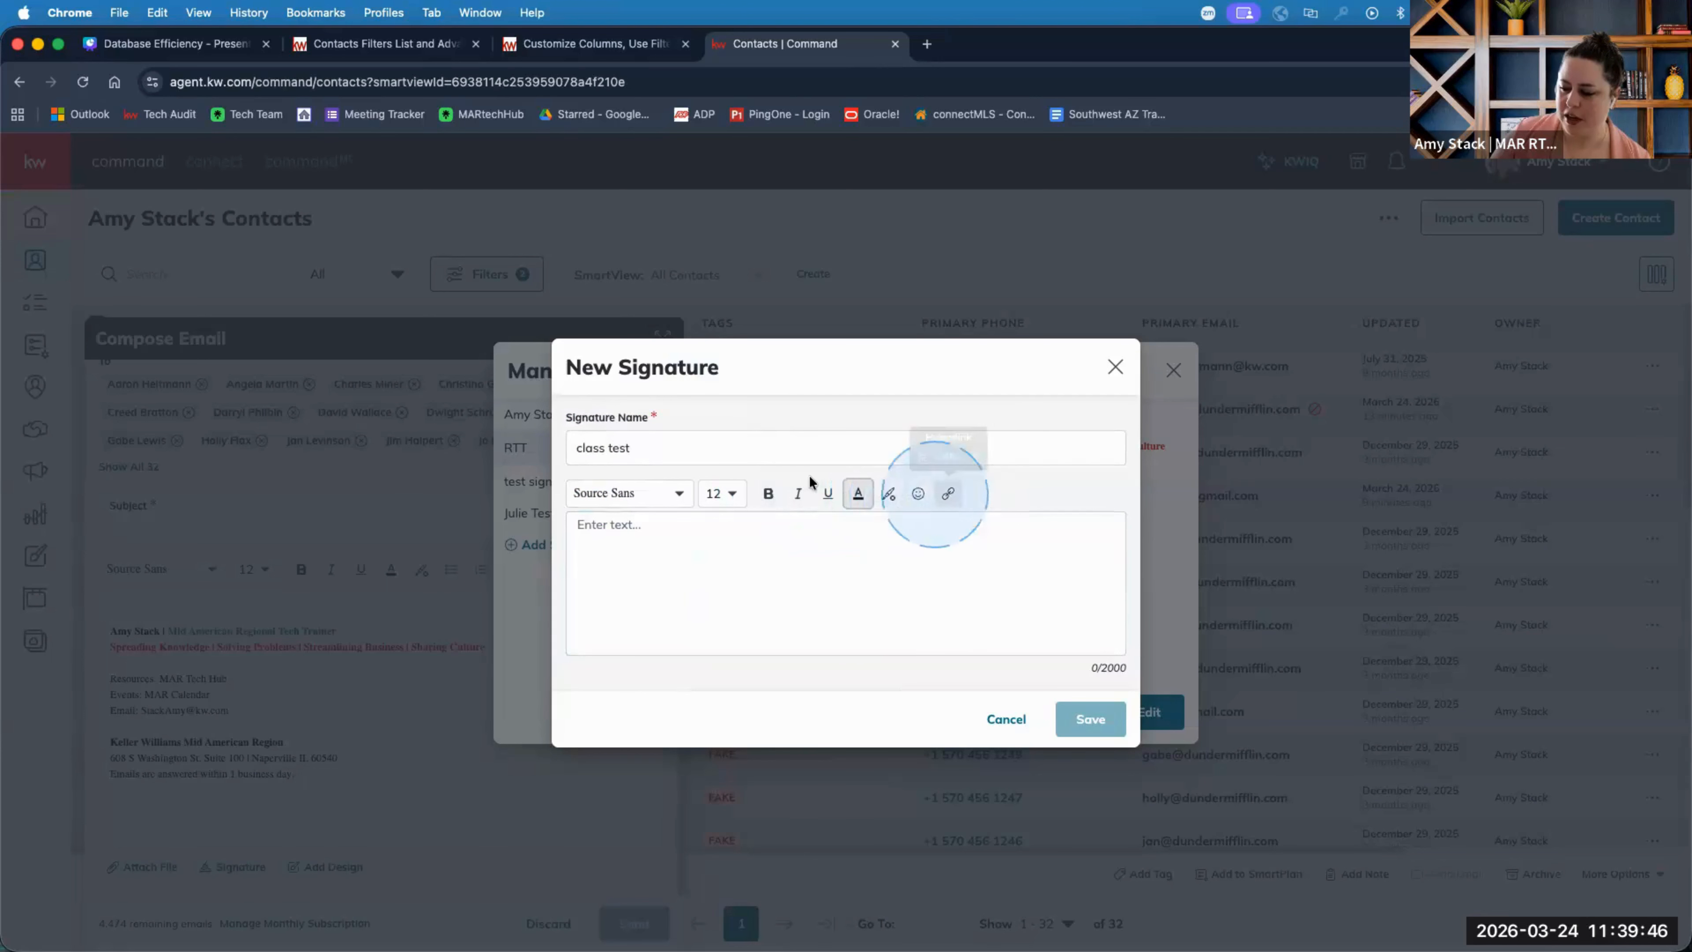
left_click(643, 539)
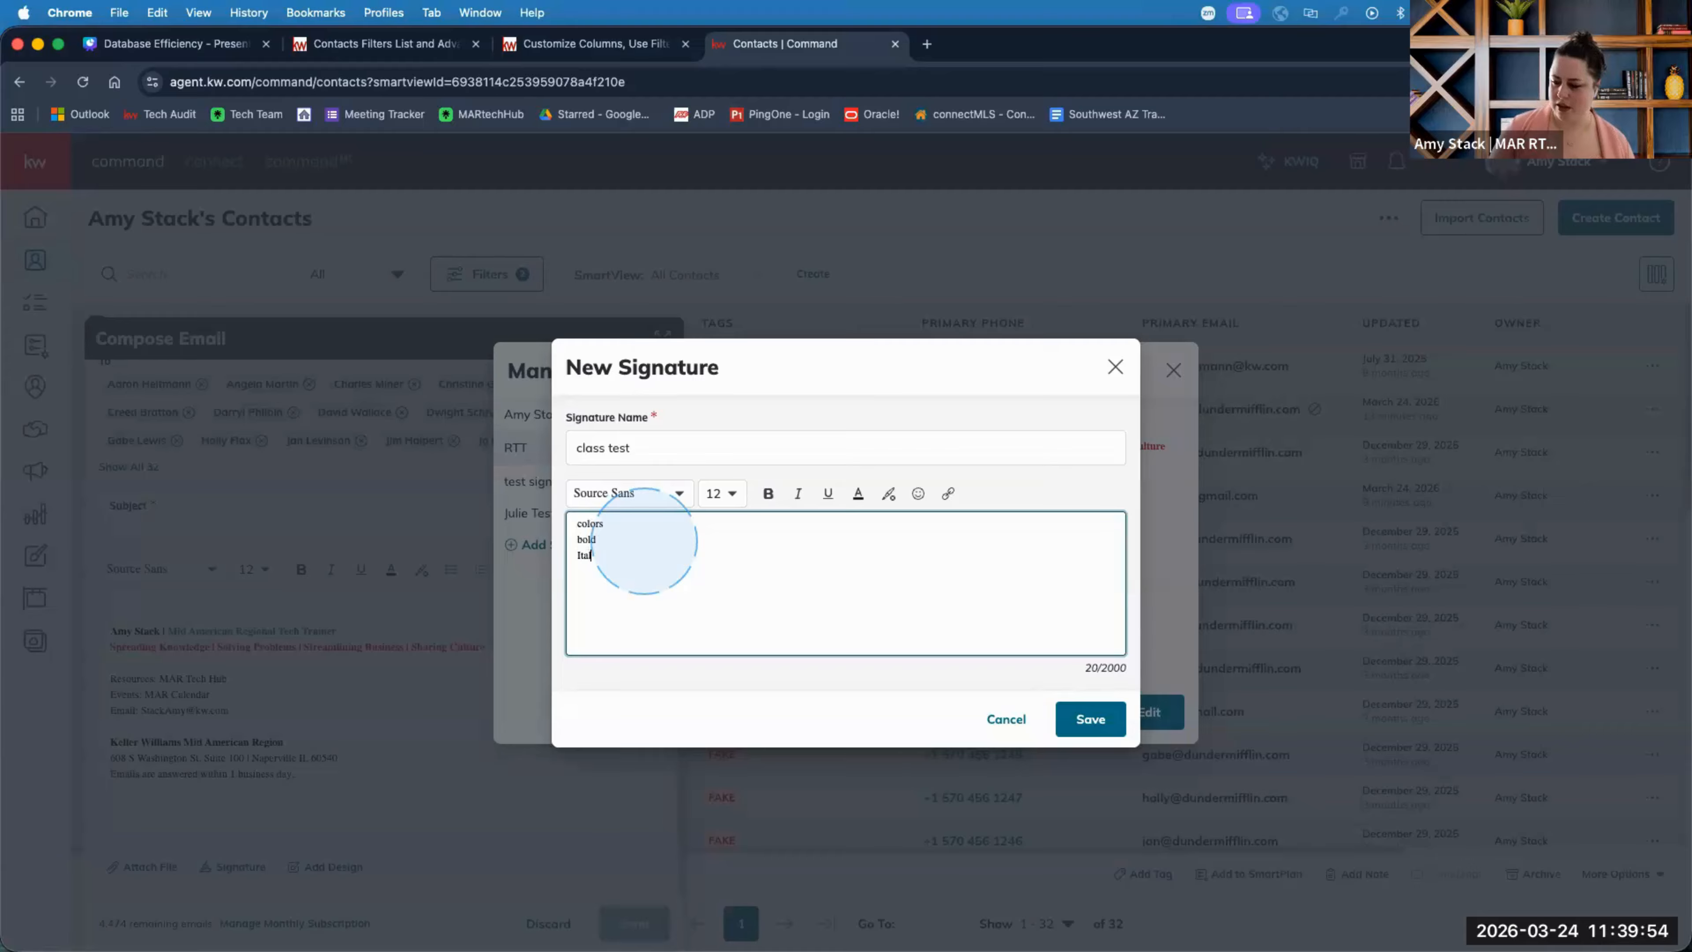
double_click(596, 526)
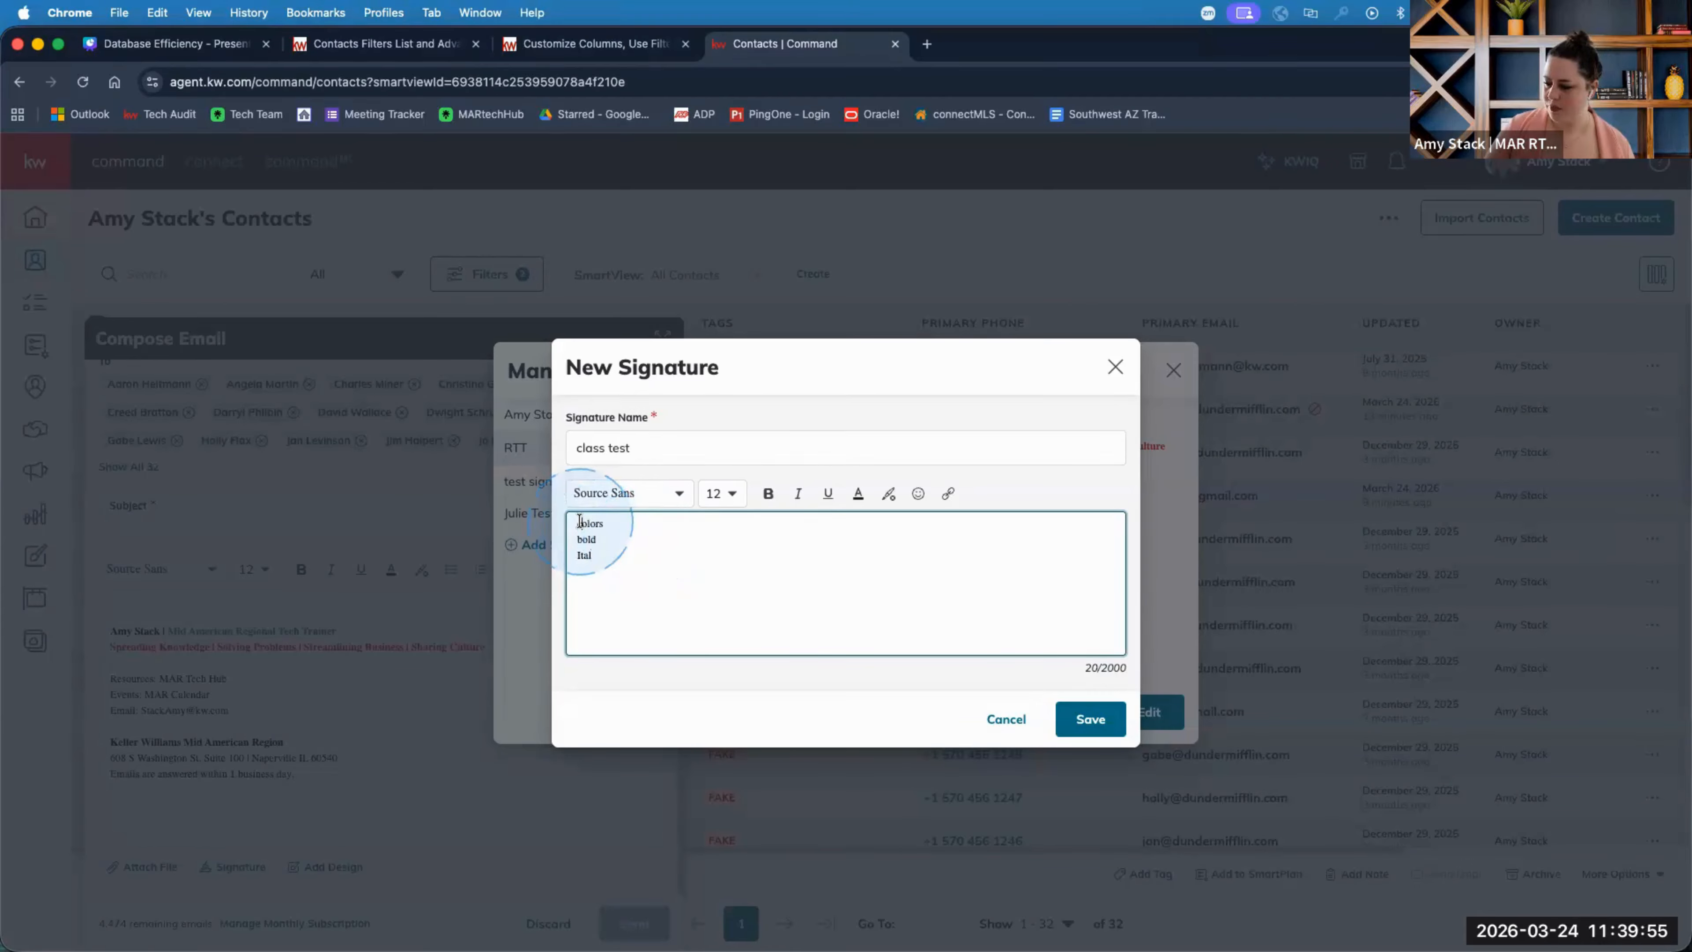
Give the word 'colors' a light blue-purple text colour.
left_click(858, 493)
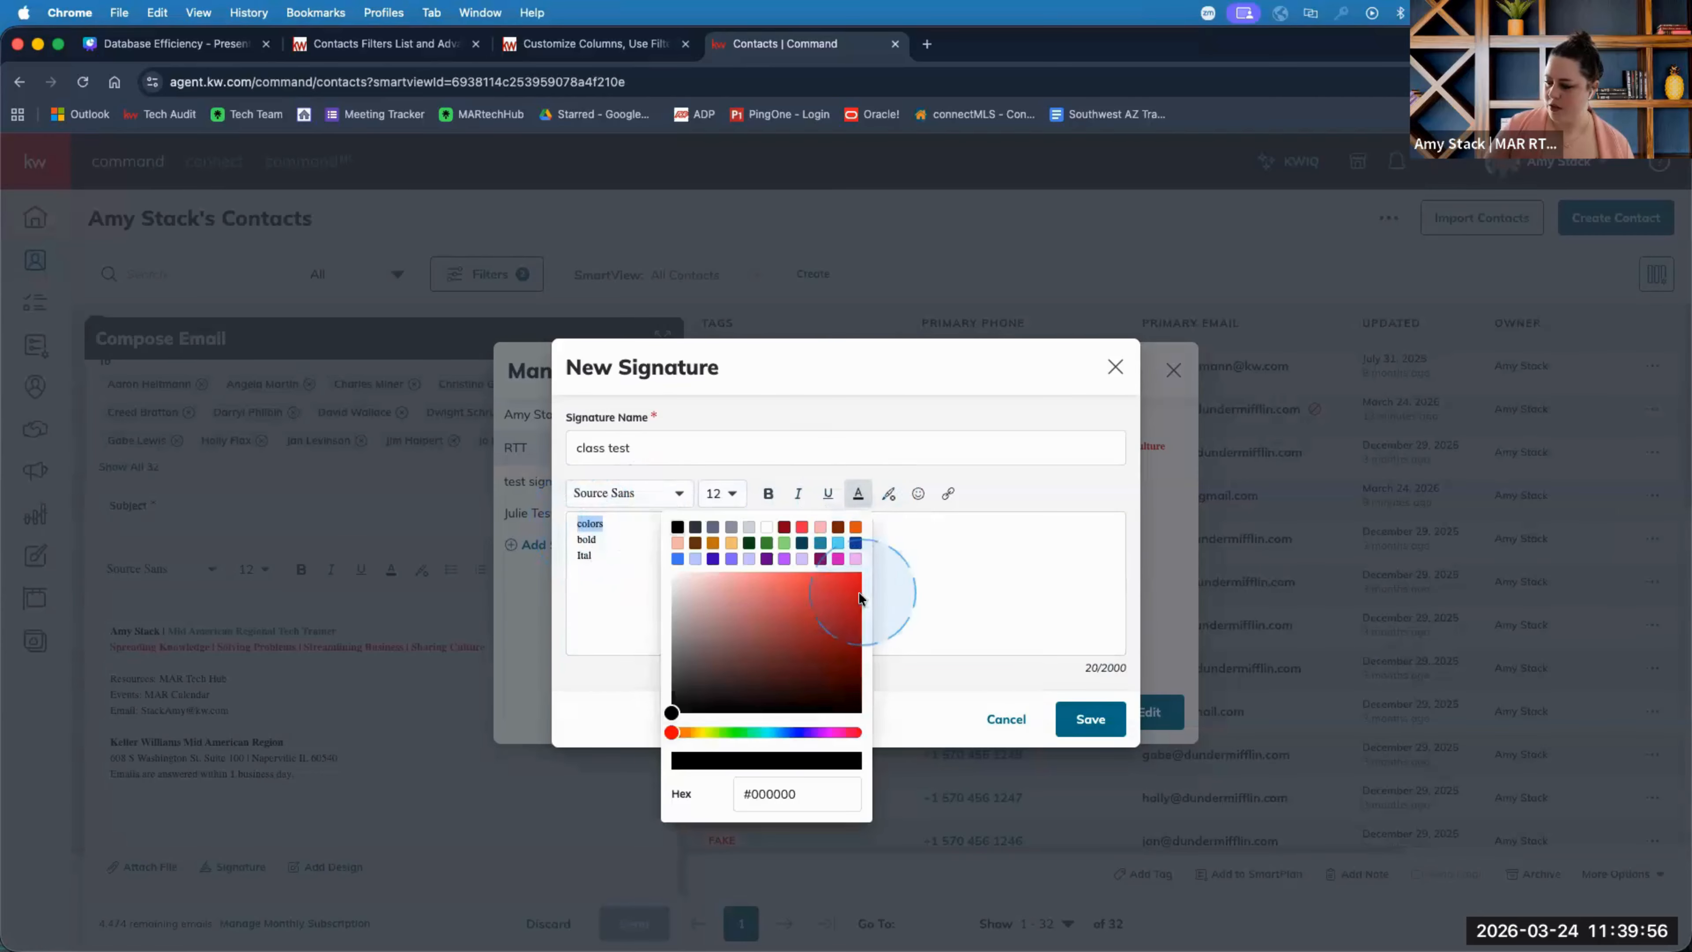
left_click(732, 561)
left_click(764, 793)
double_click(771, 793)
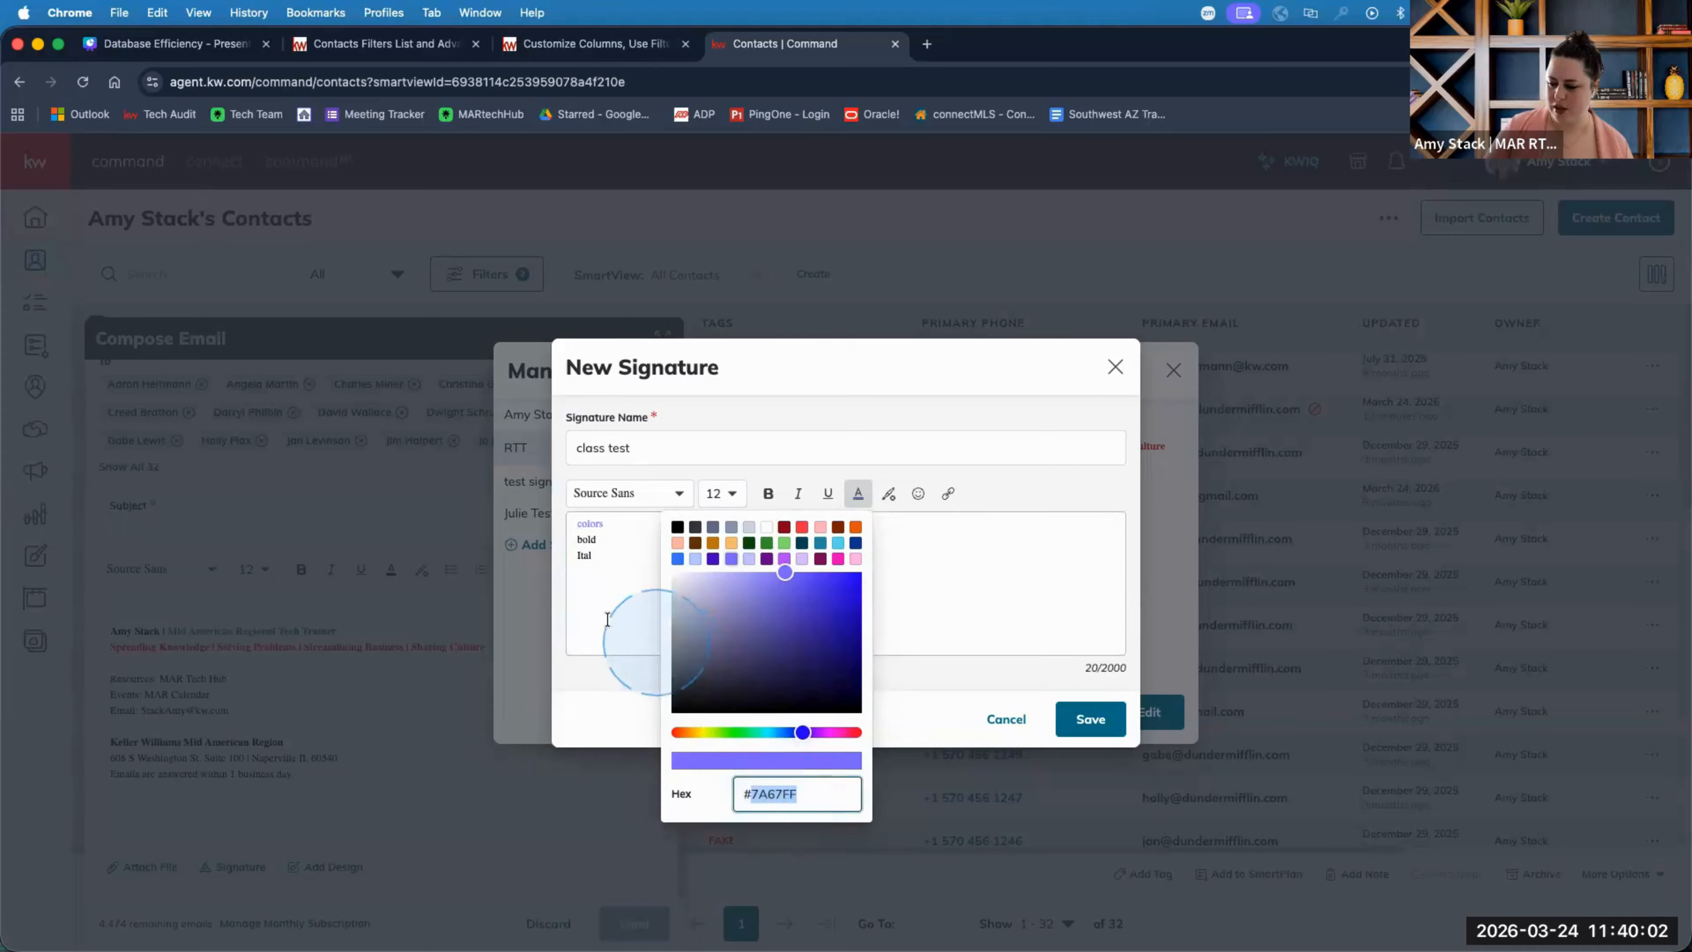
mouse_move(802, 732)
left_mouse_down()
mouse_move(736, 732)
mouse_move(794, 732)
left_mouse_up()
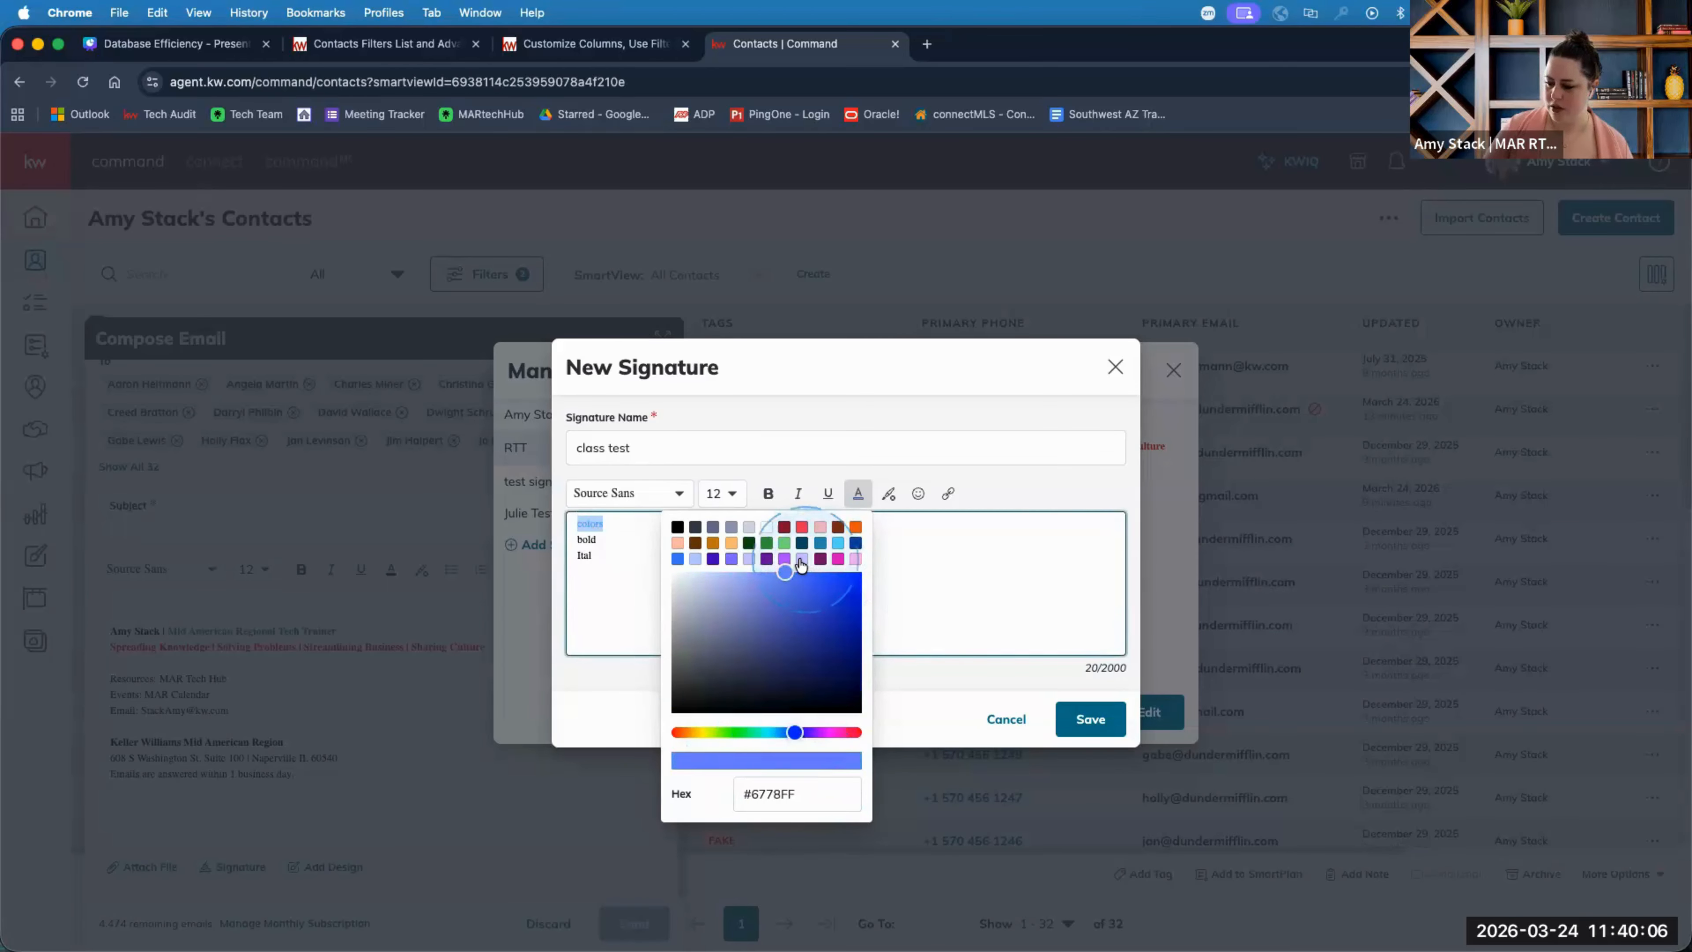
left_click(801, 559)
Make 'bold' bold and 'Ital' italic and underlined.
double_click(587, 539)
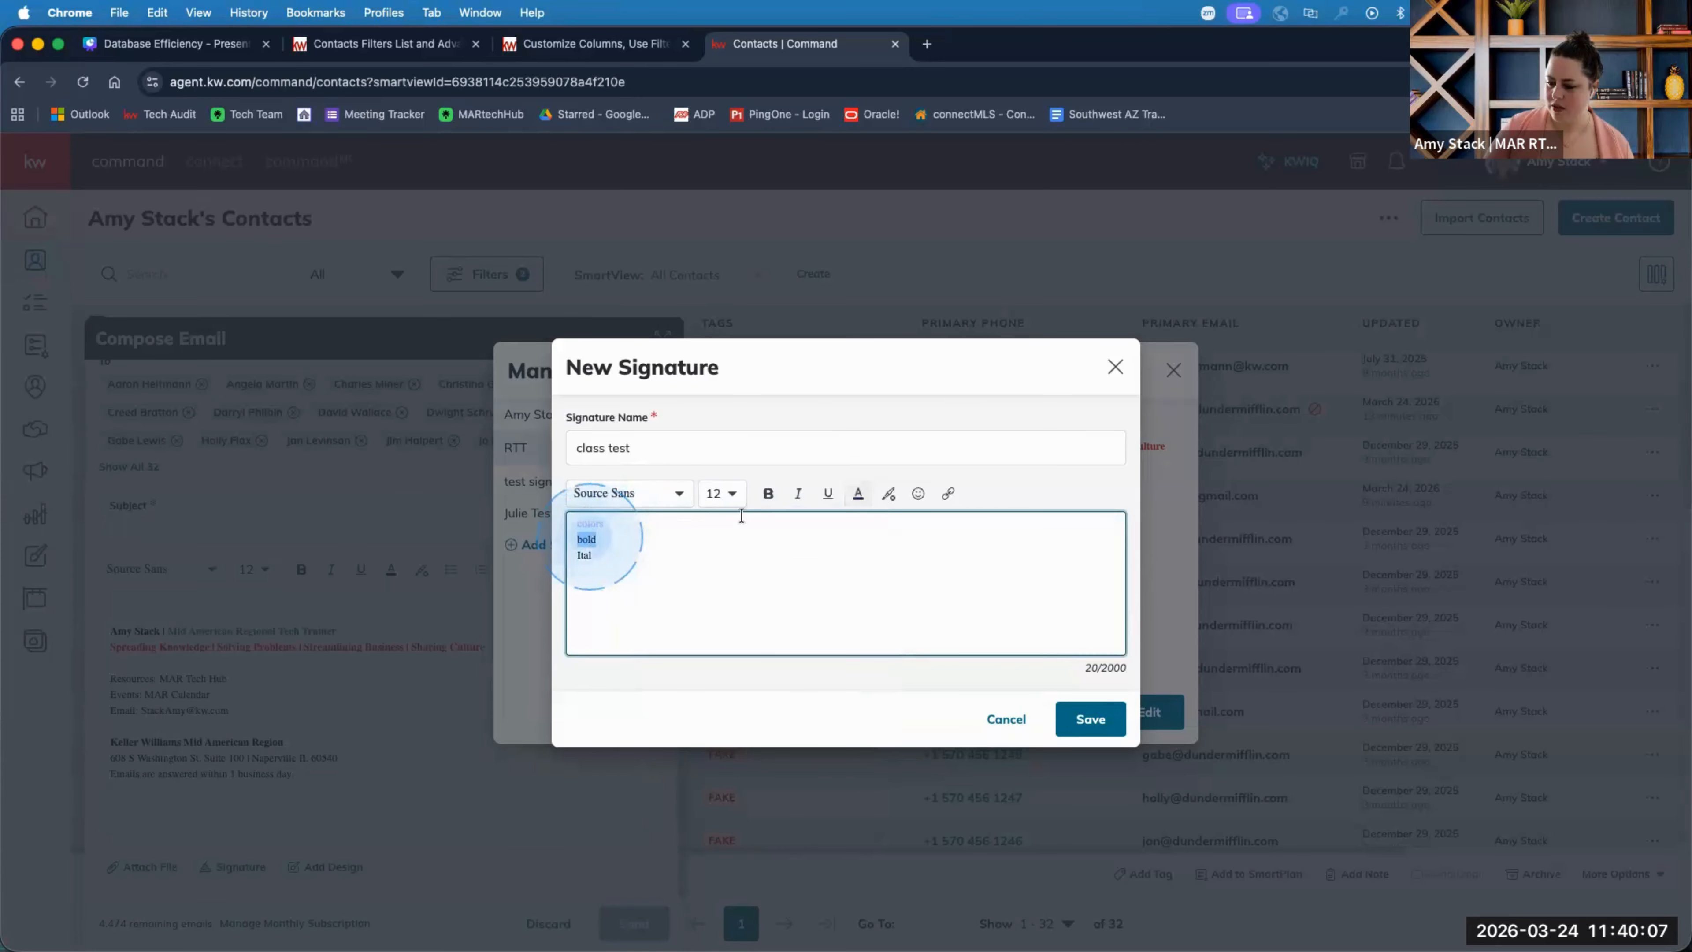
left_click(768, 492)
left_click(584, 555)
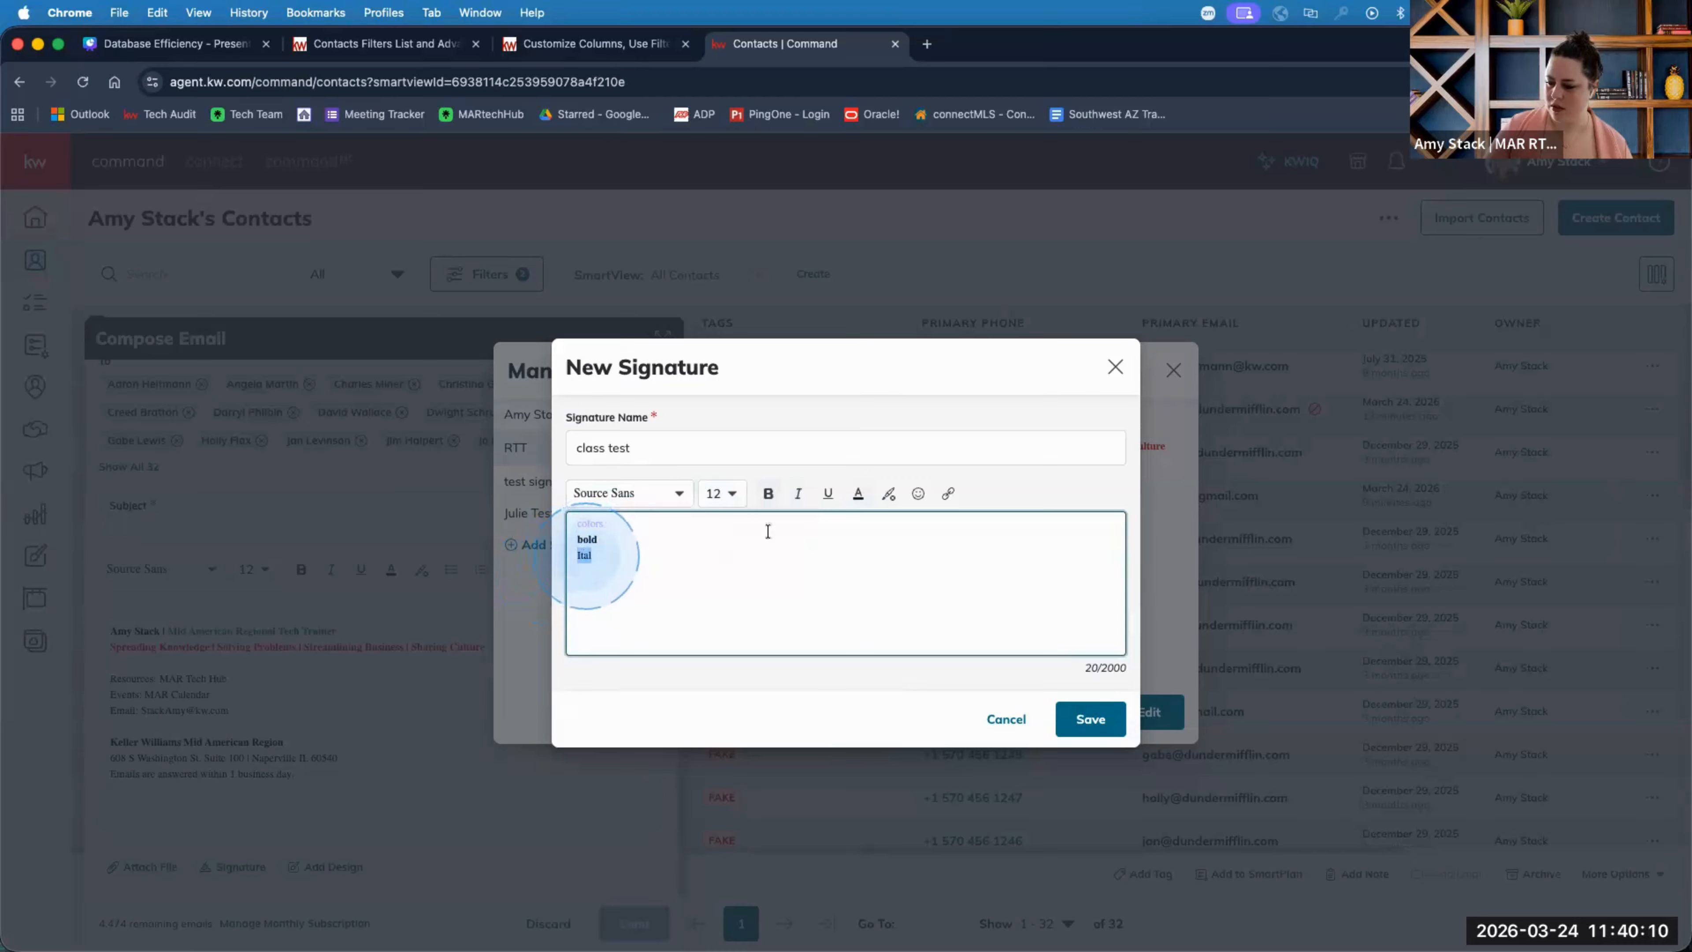
left_click(797, 493)
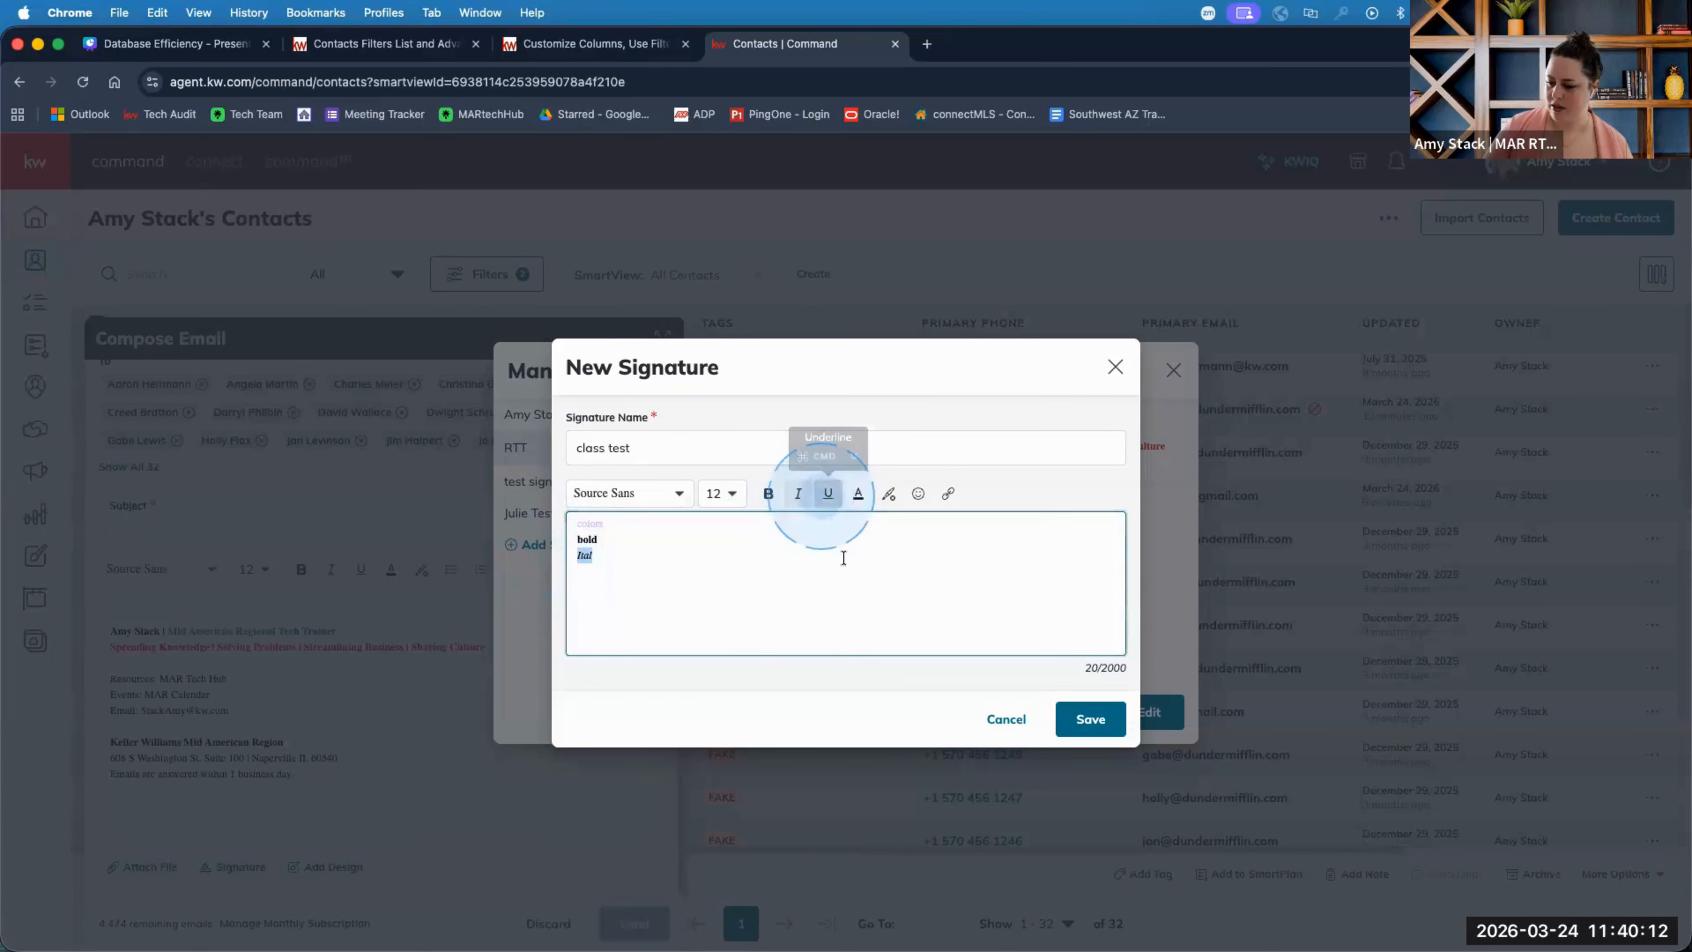
double_click(574, 540)
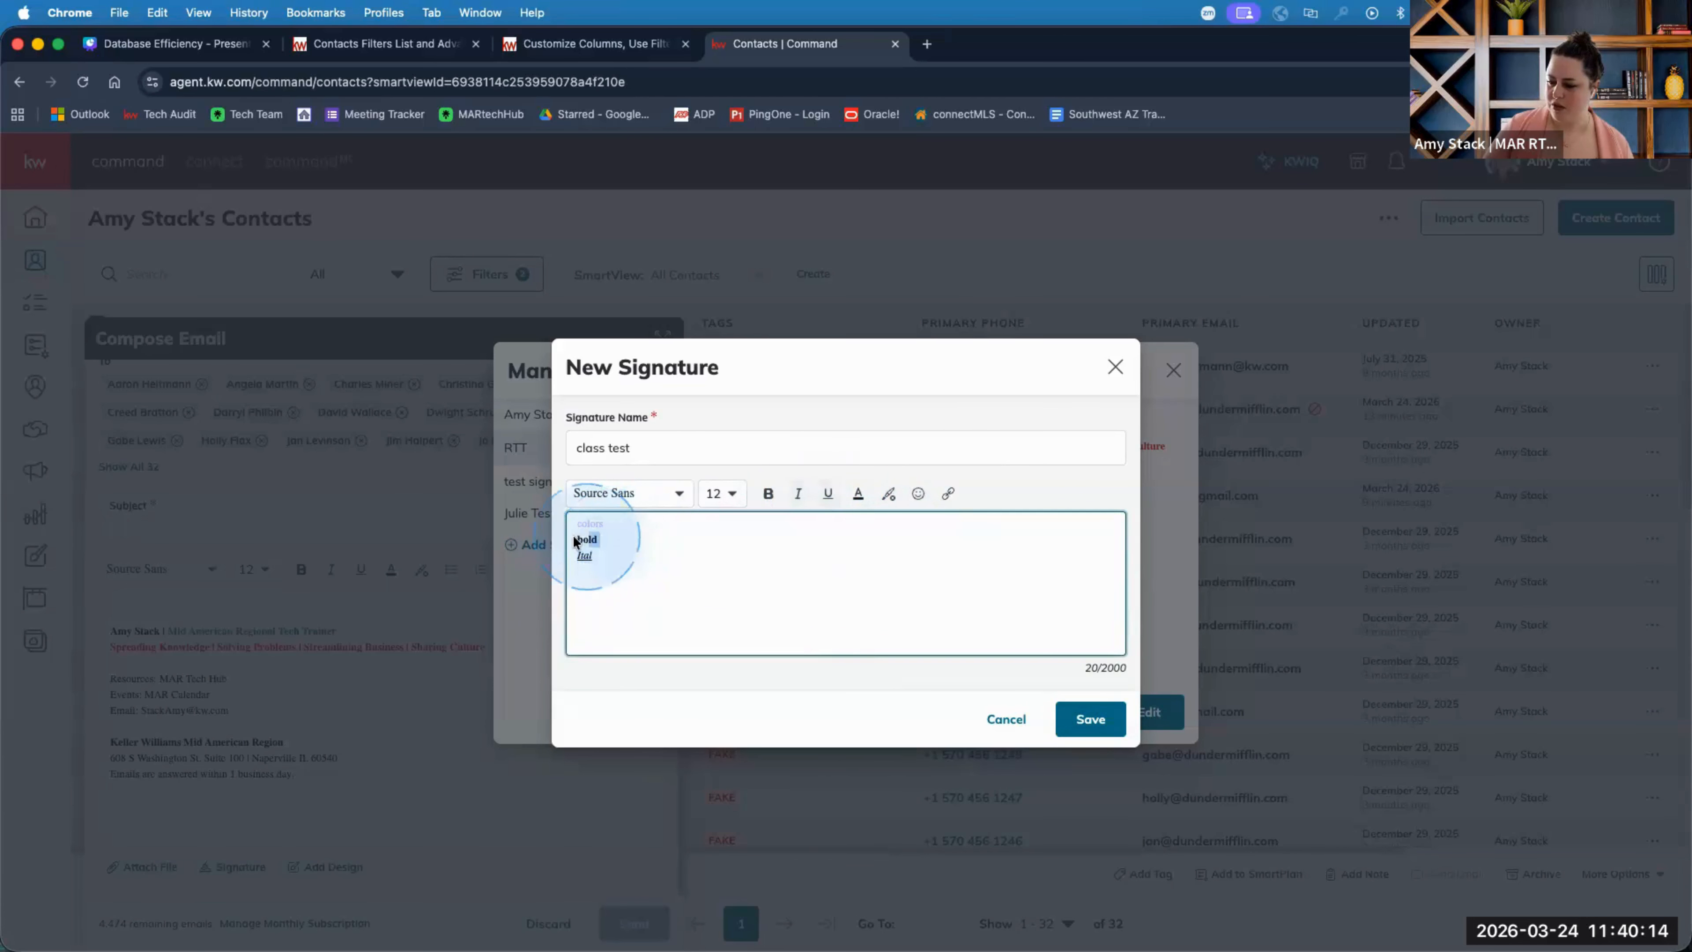
left_click(948, 493)
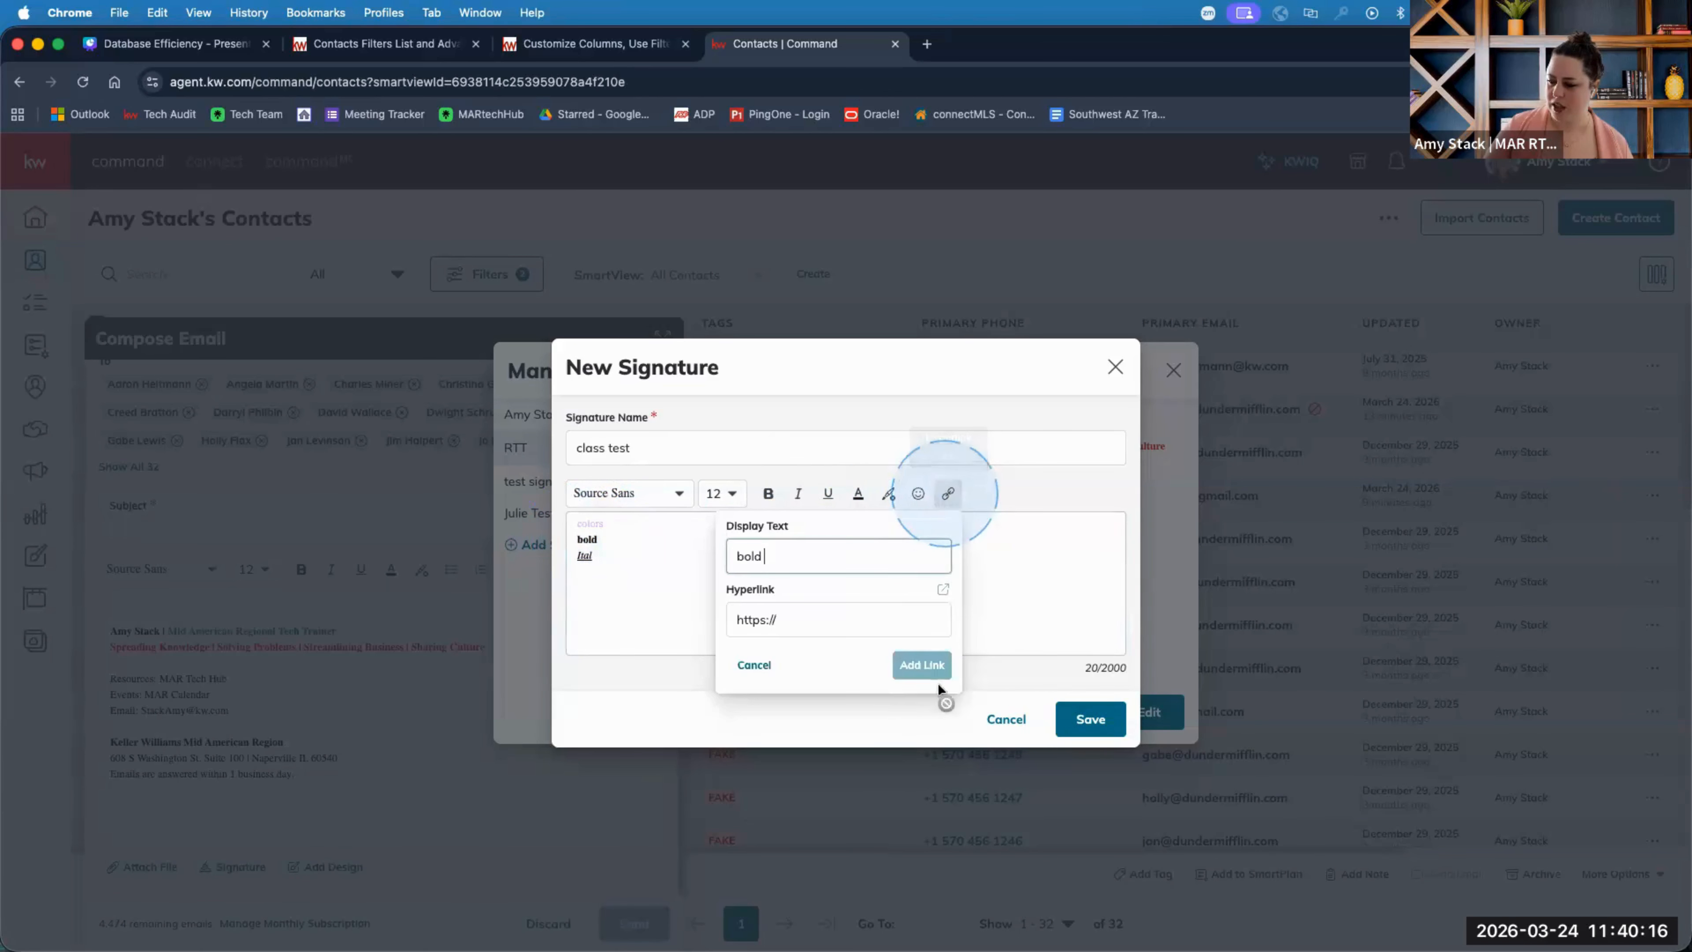
left_click(795, 614)
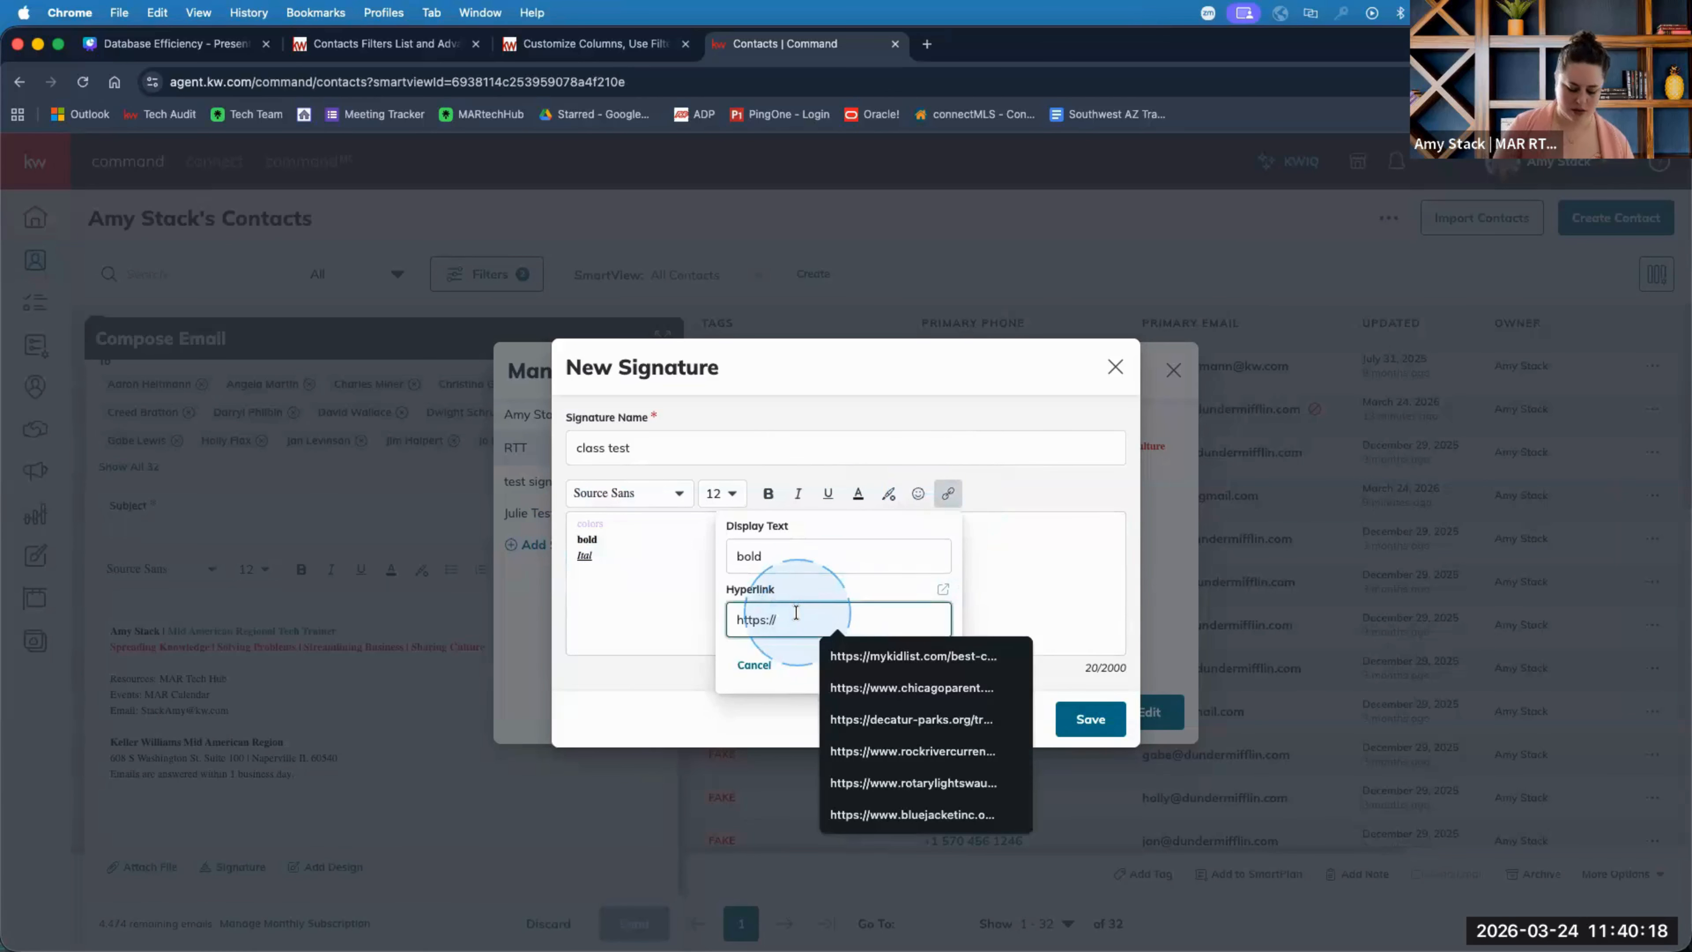
type("kw.com")
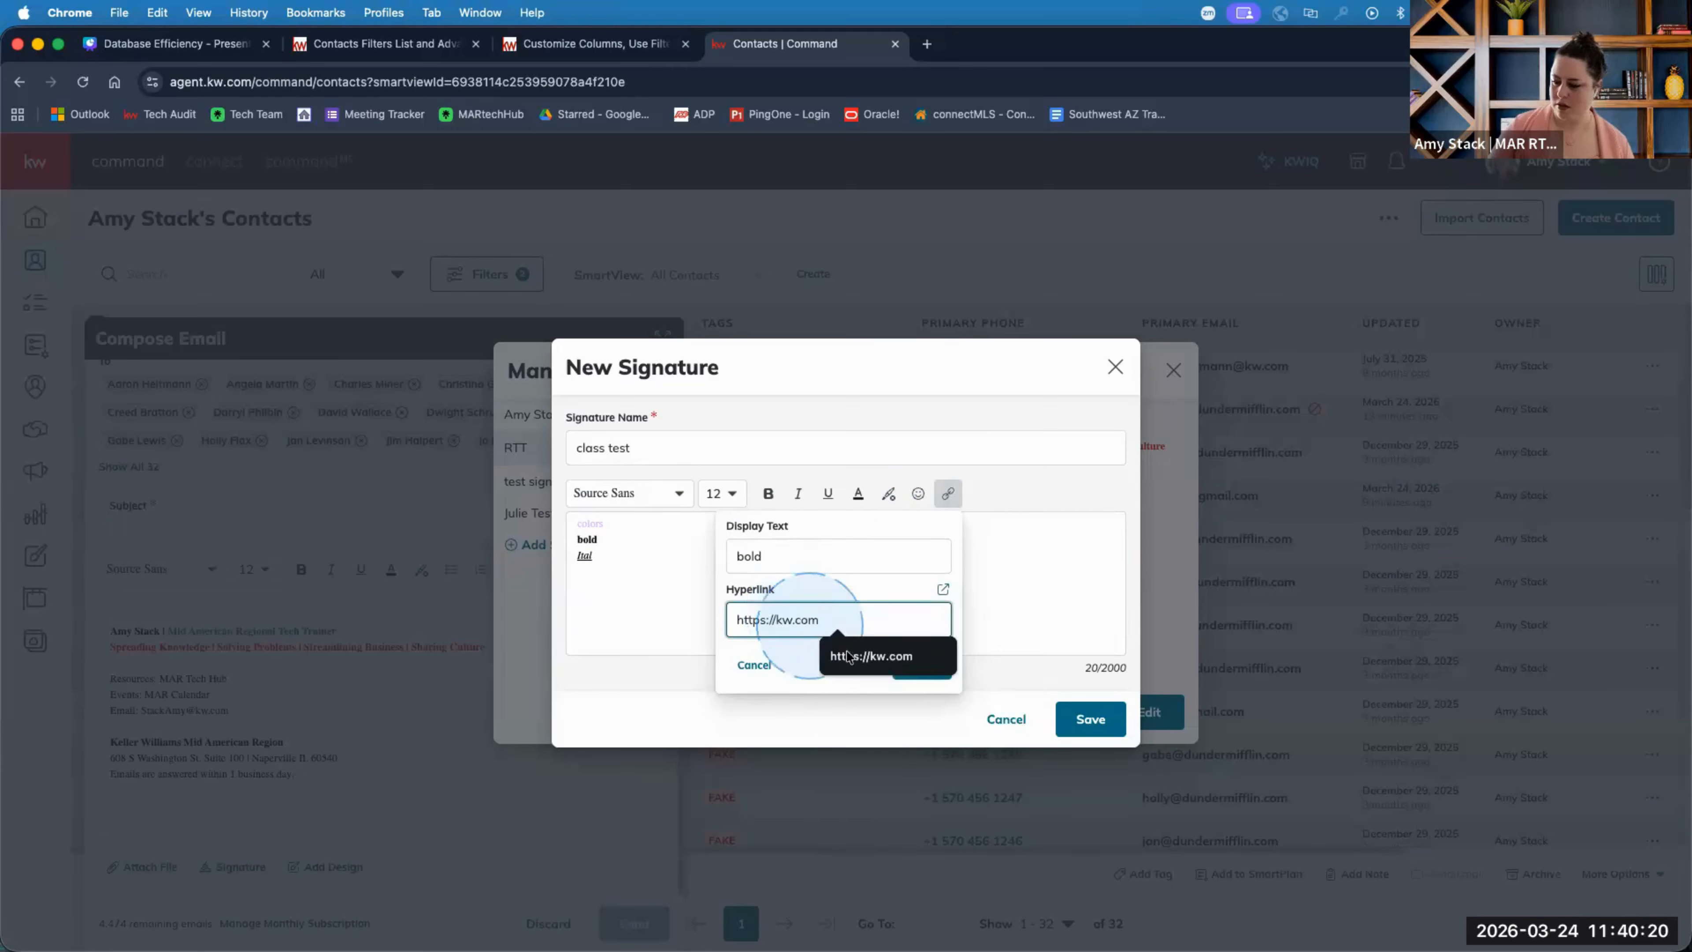
left_click(890, 662)
left_click(921, 665)
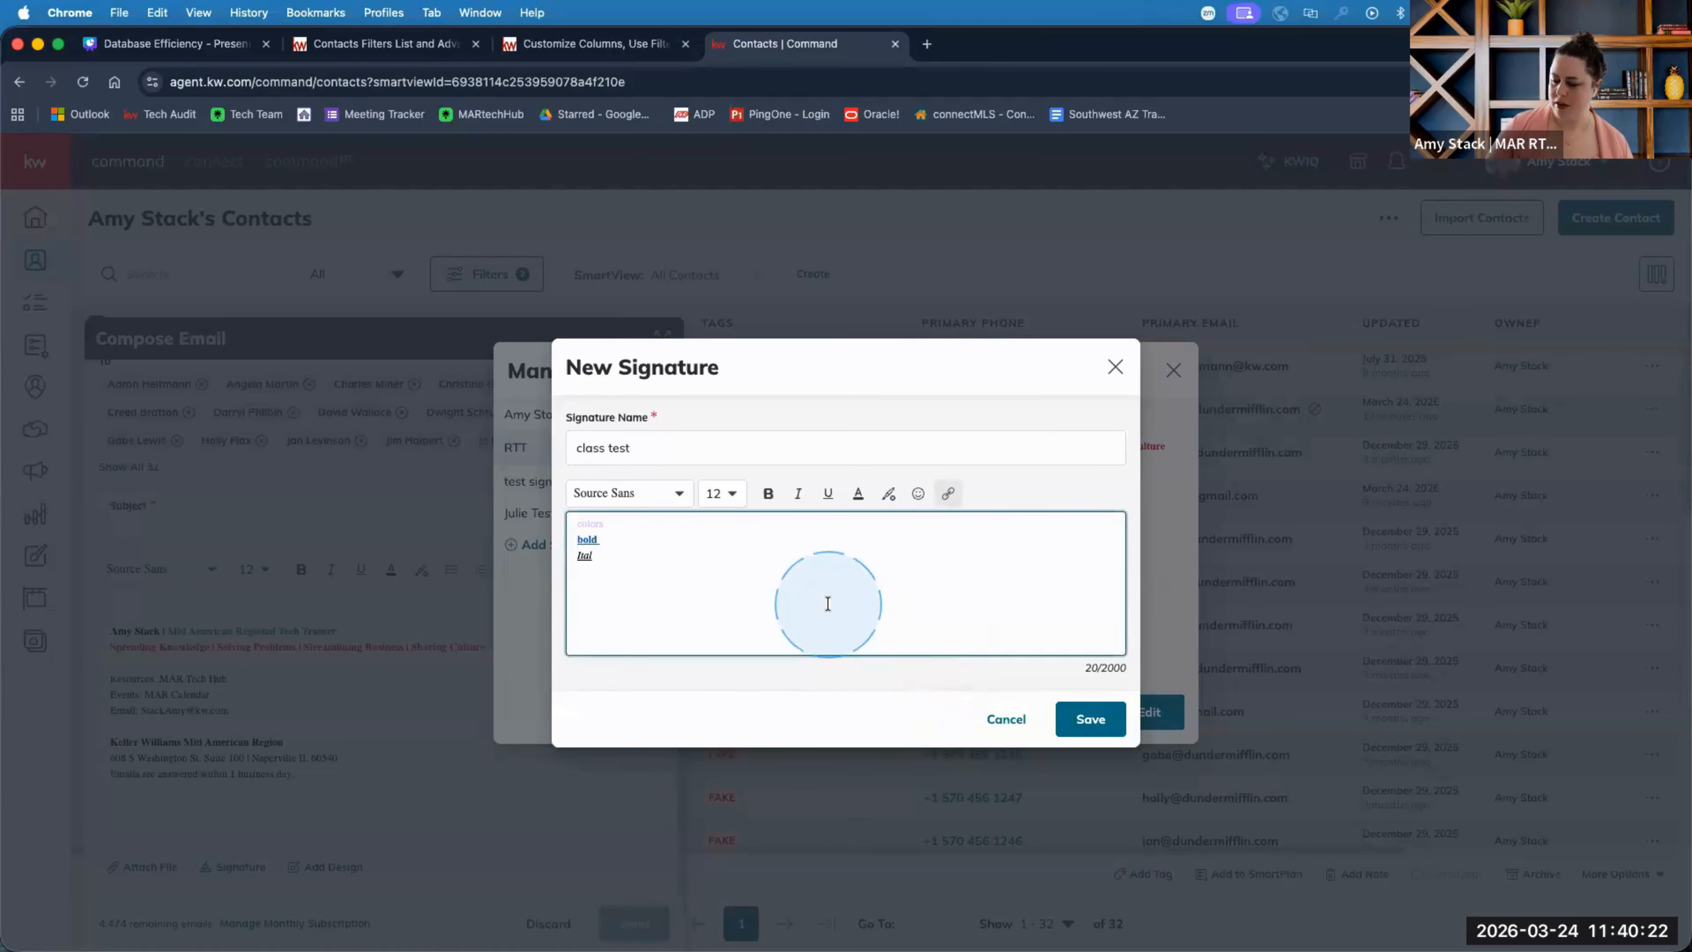
left_click(599, 547)
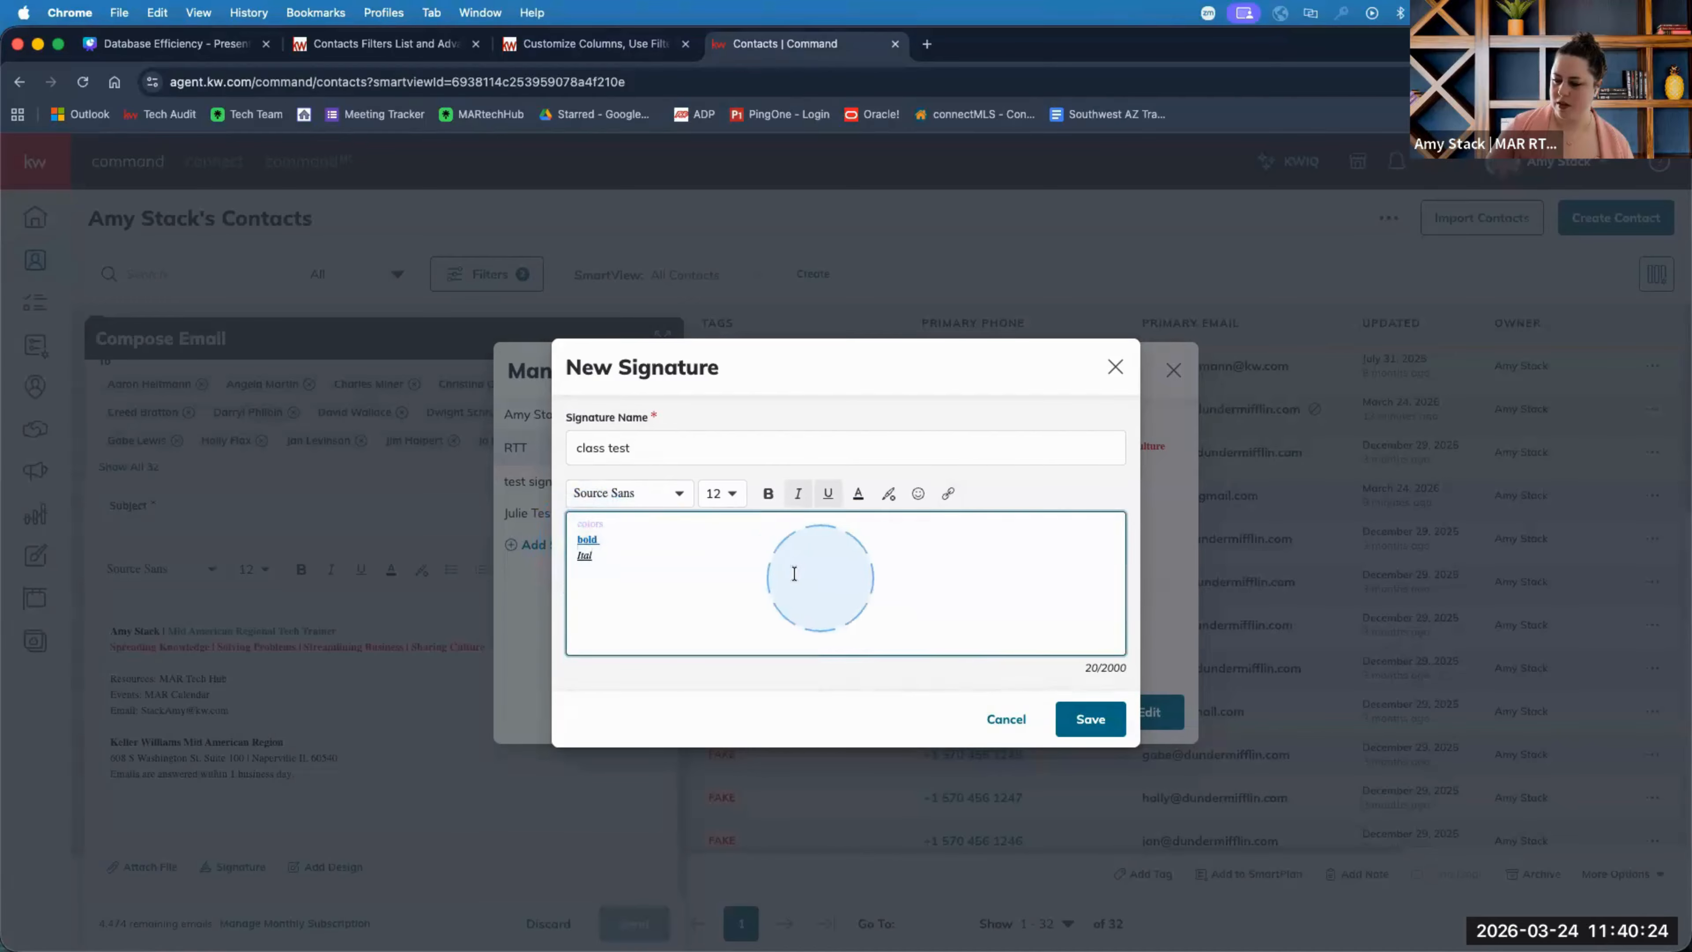
Add a heart-eyes emoji after 'Ital' and save the 'class test' signature.
left_click(918, 493)
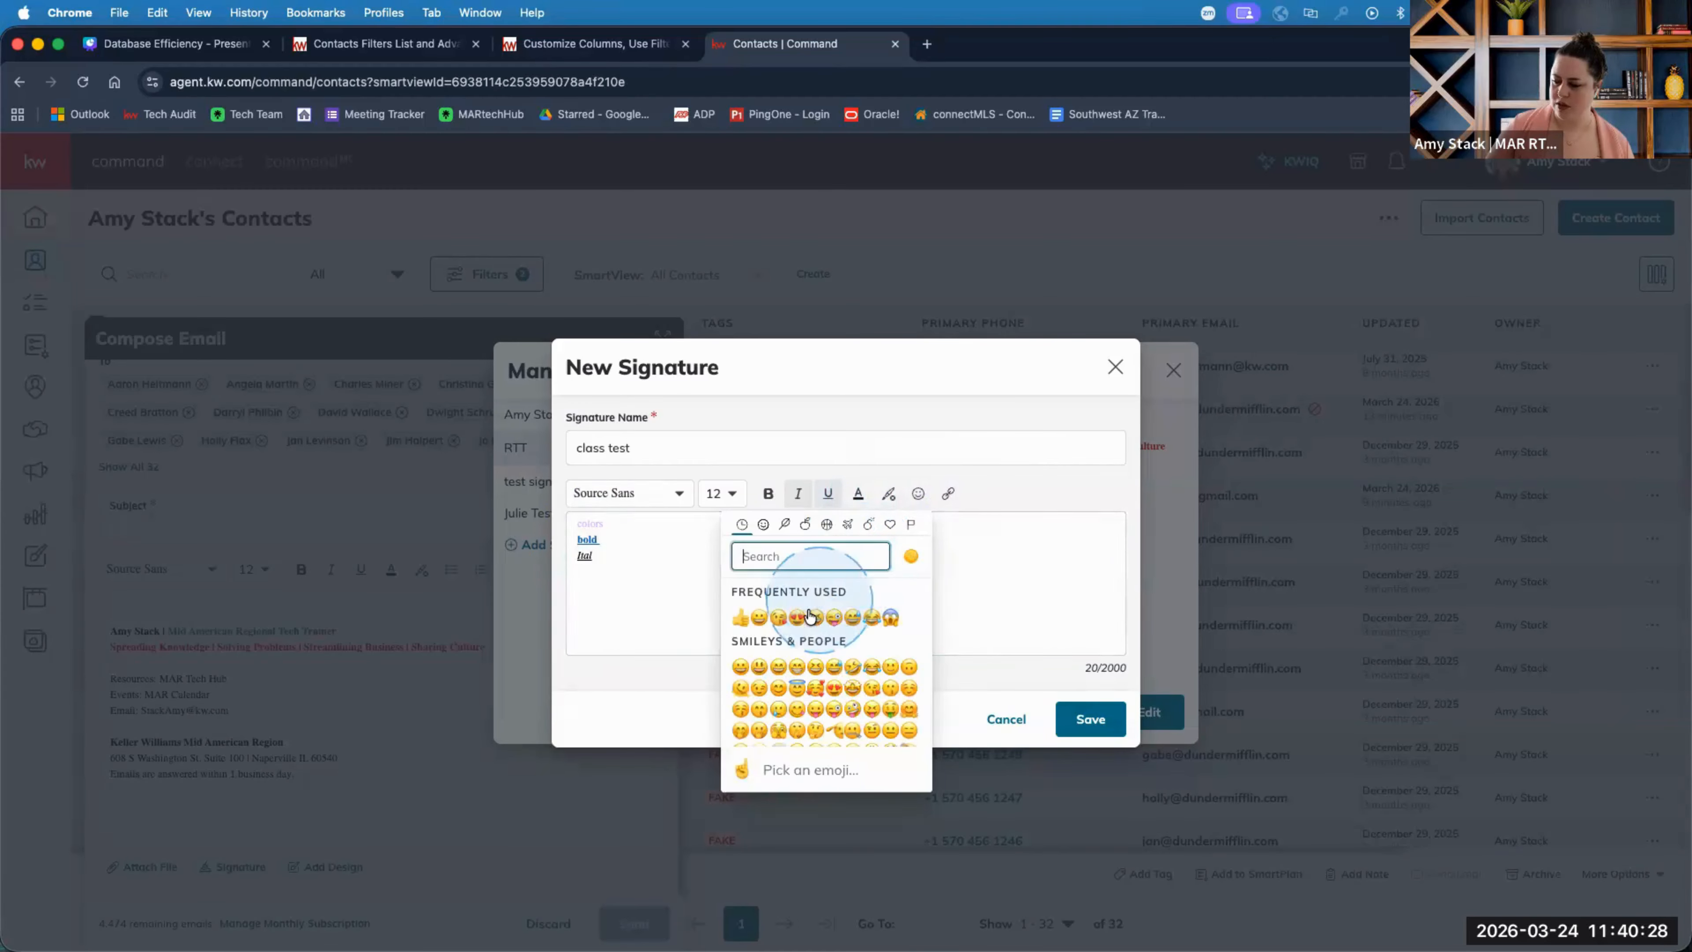
left_click(833, 687)
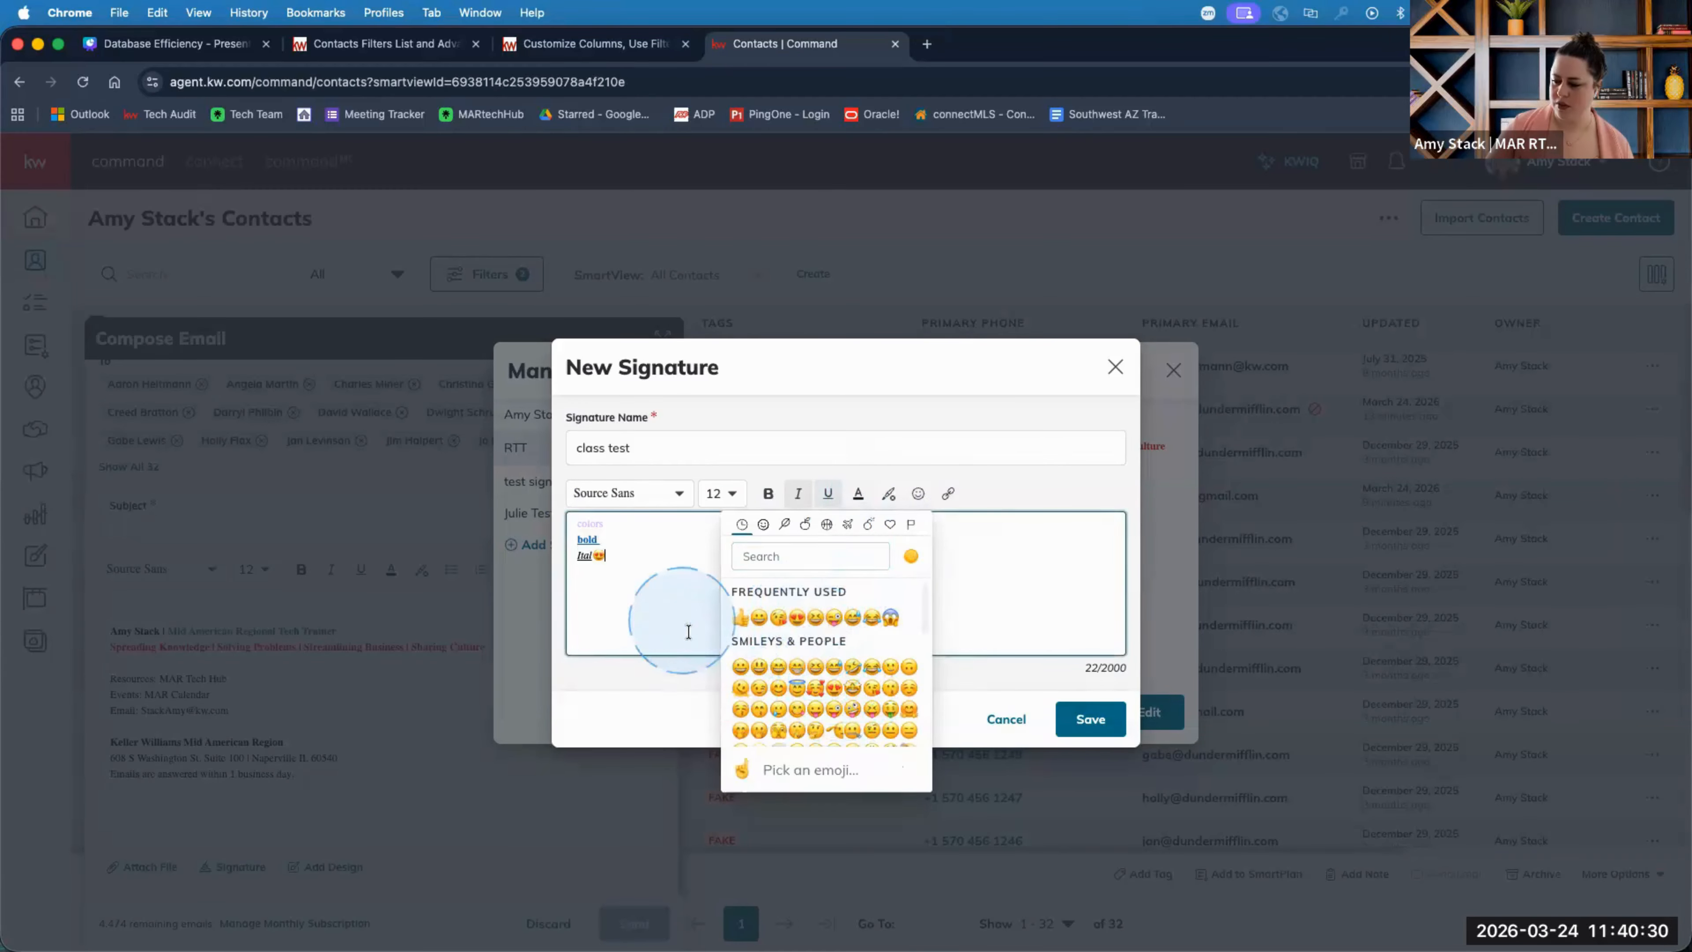
left_click(705, 655)
left_click(667, 499)
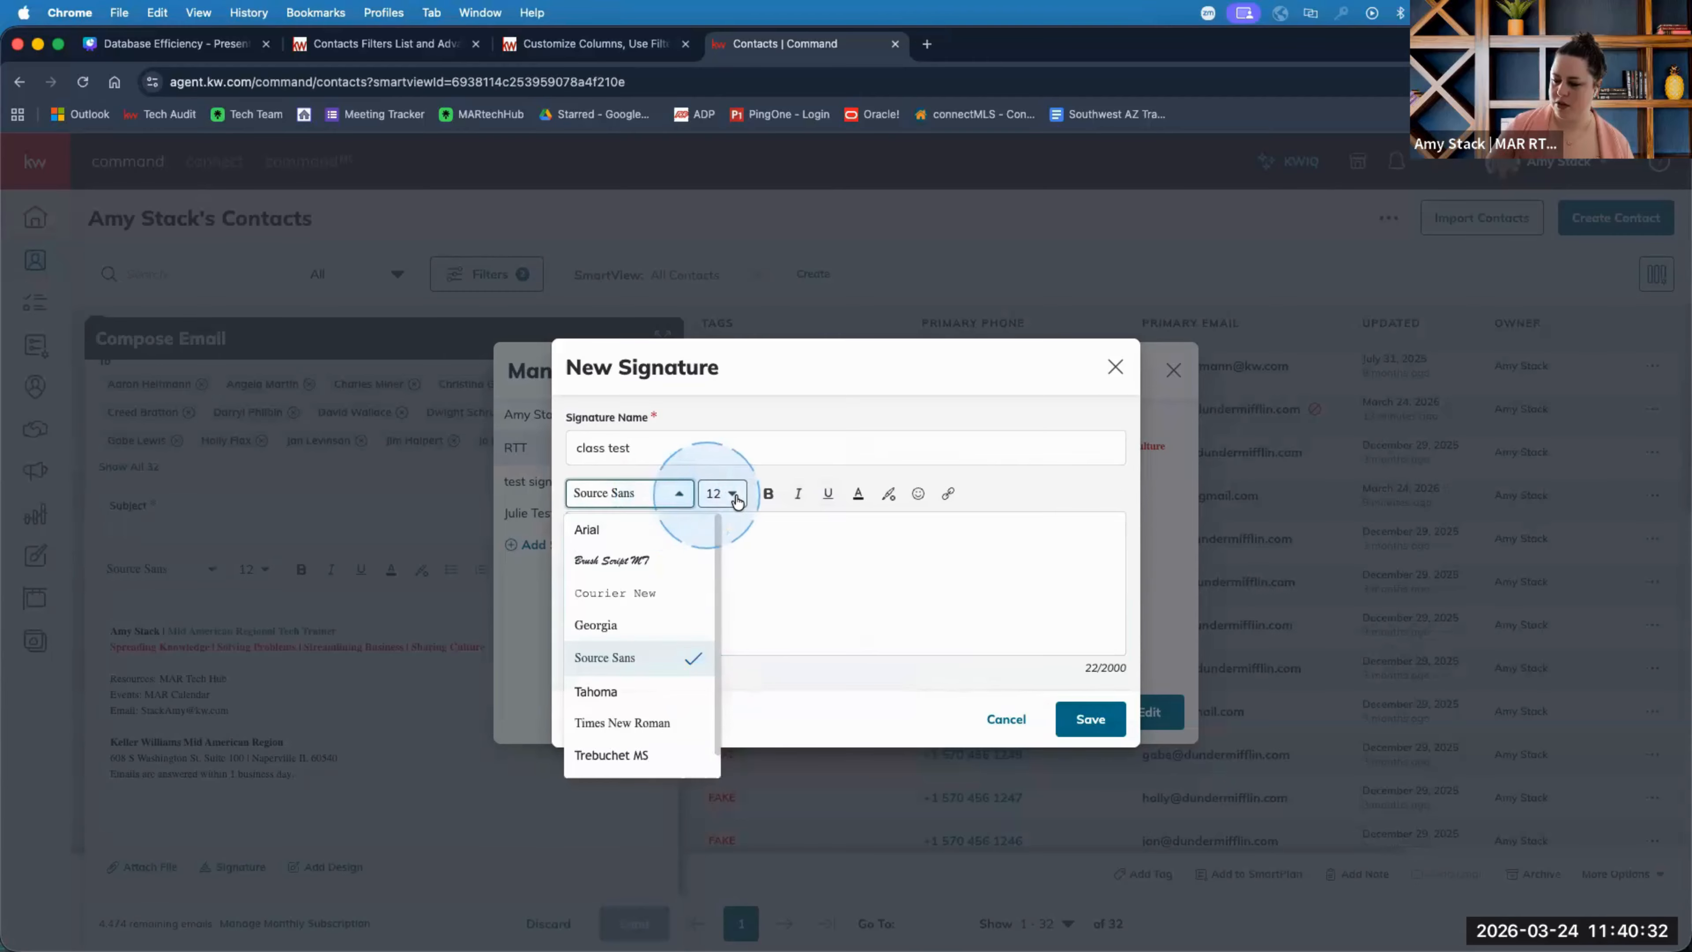
left_click(721, 493)
left_click(652, 597)
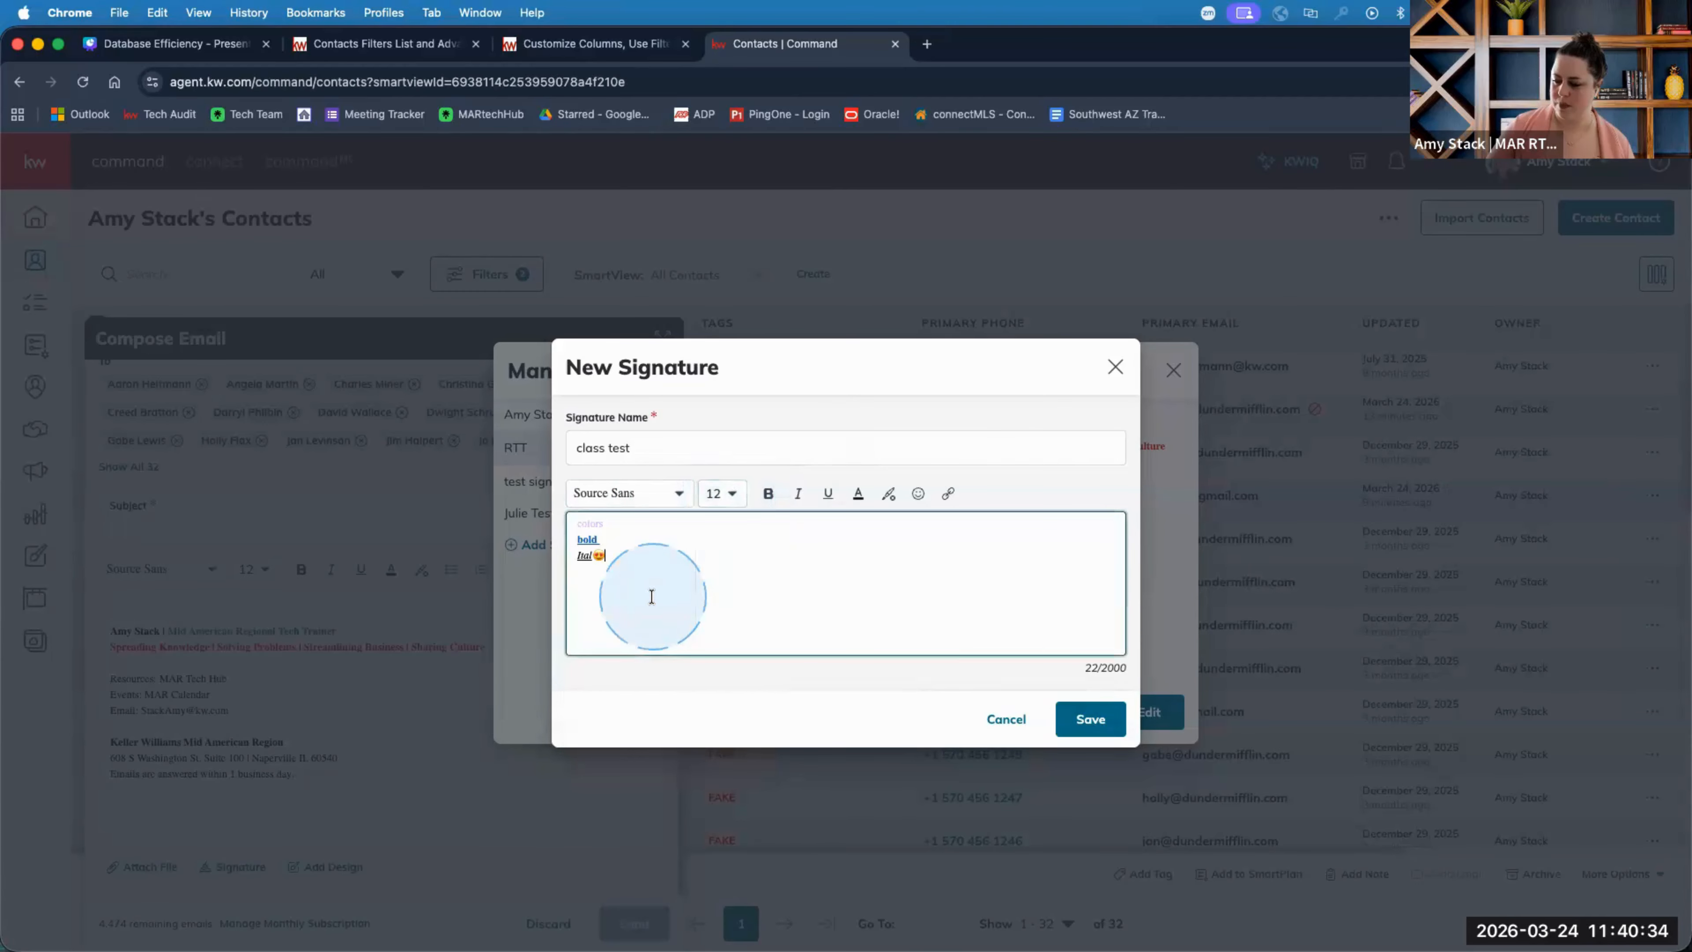
left_click(603, 445)
left_click(1095, 718)
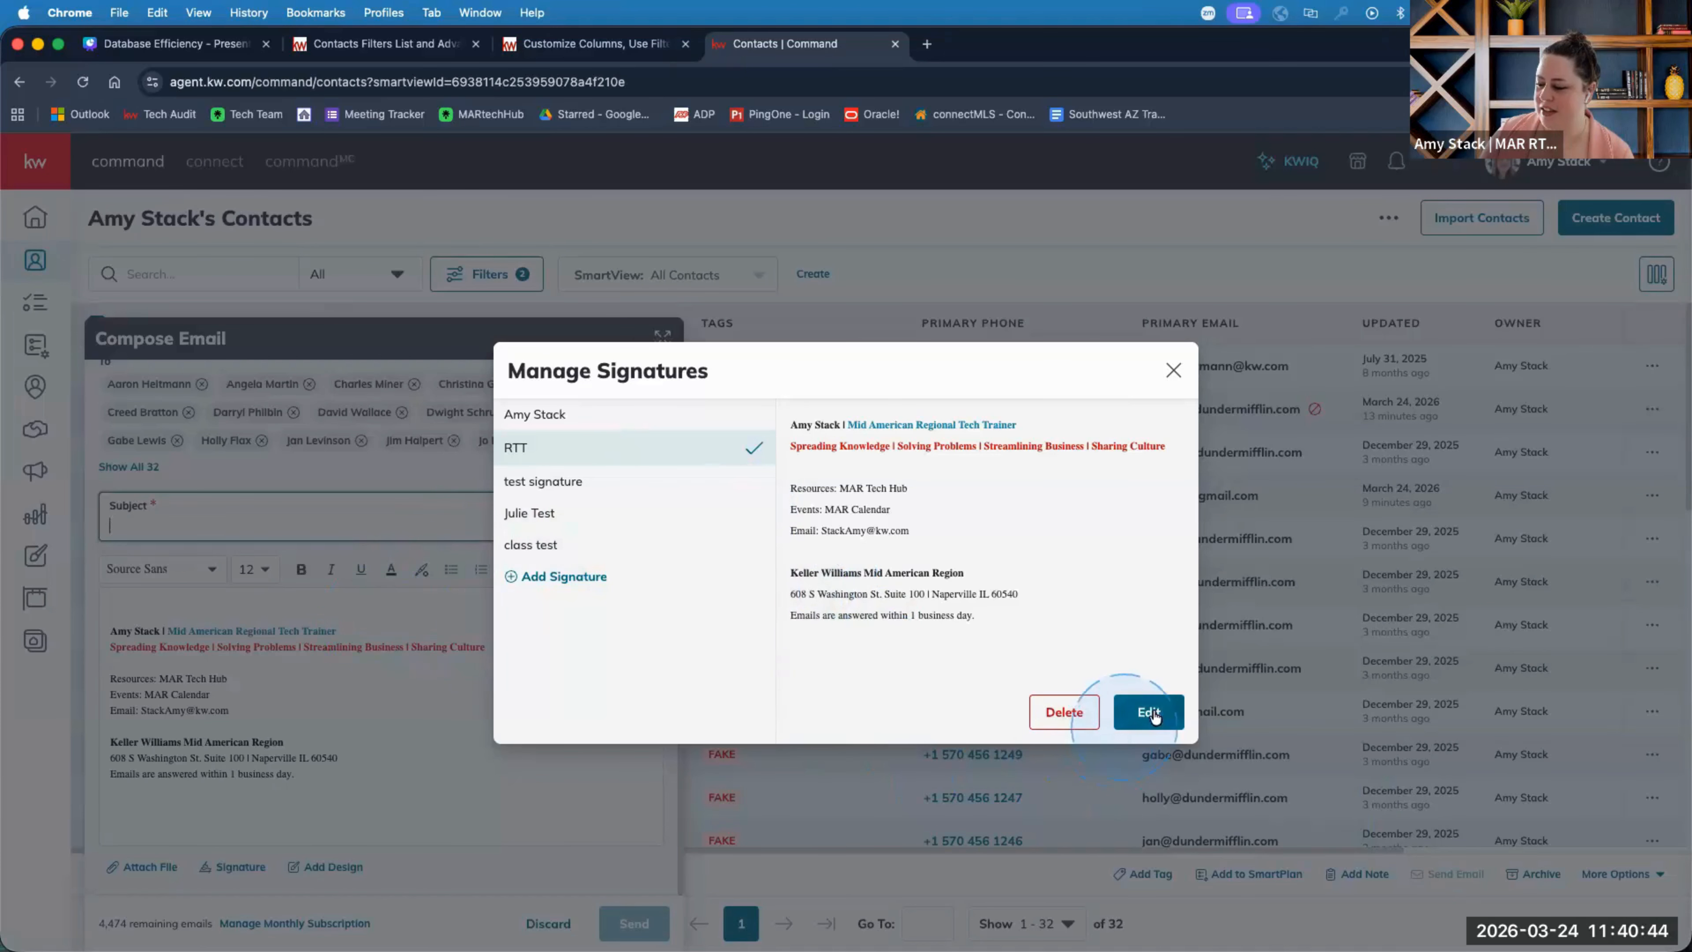
Close the signature manager and select the RTT signature block in the email body.
left_click(1173, 369)
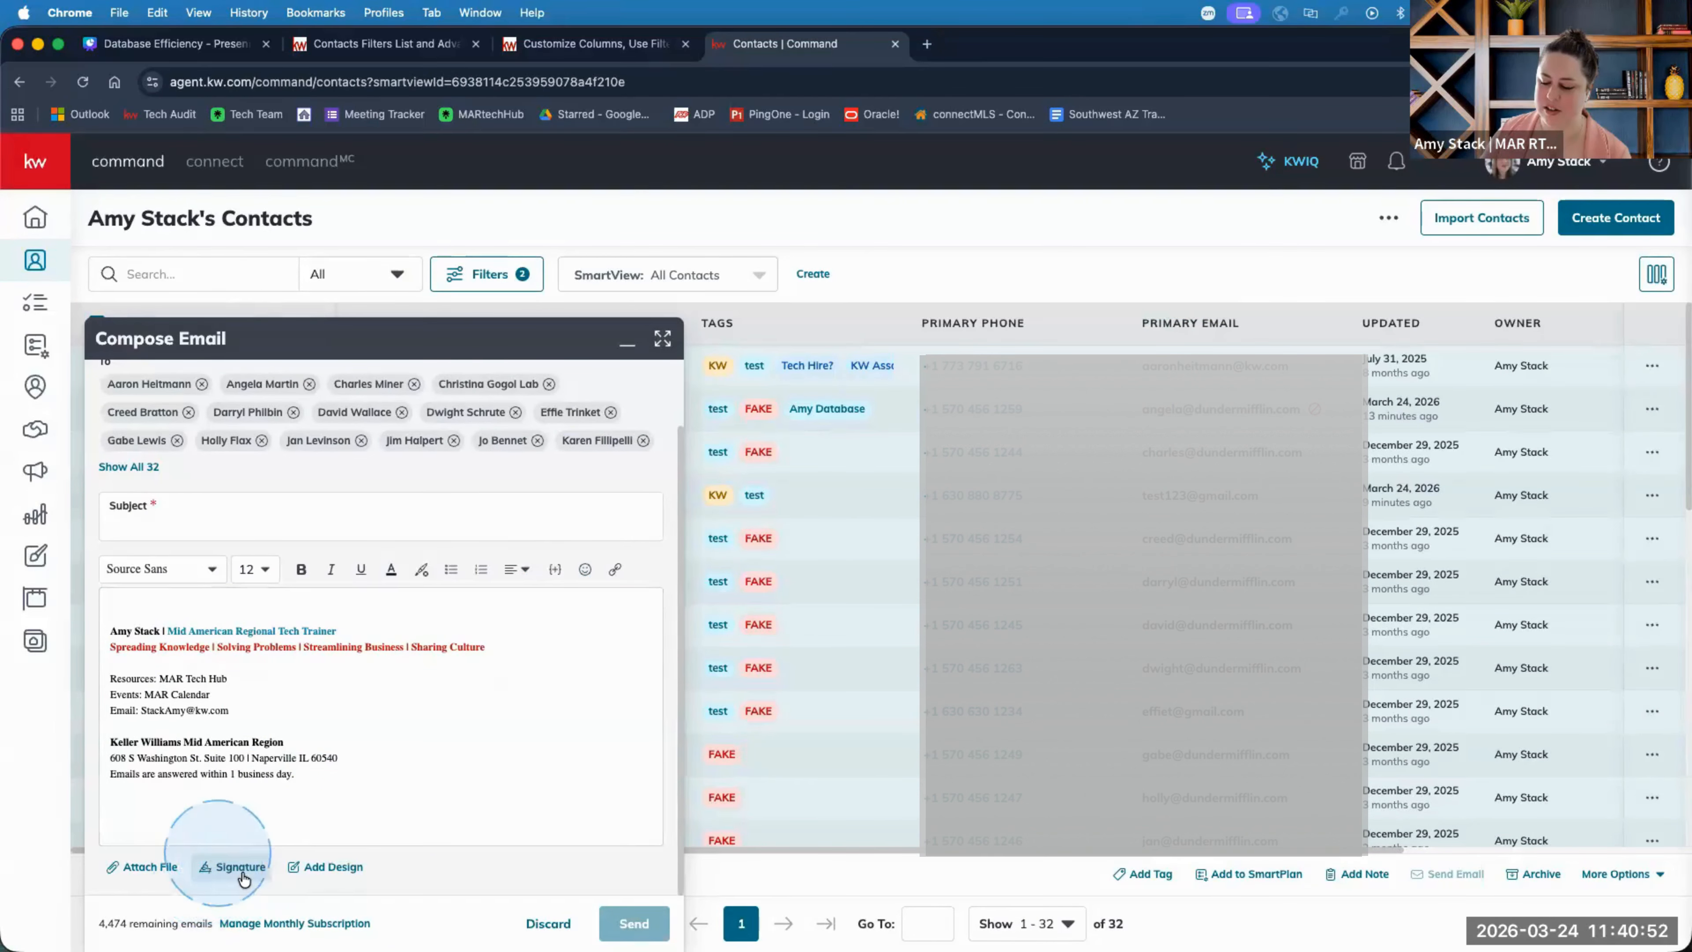
mouse_move(277, 841)
left_mouse_down()
mouse_move(297, 793)
mouse_move(127, 736)
mouse_move(108, 620)
left_mouse_up()
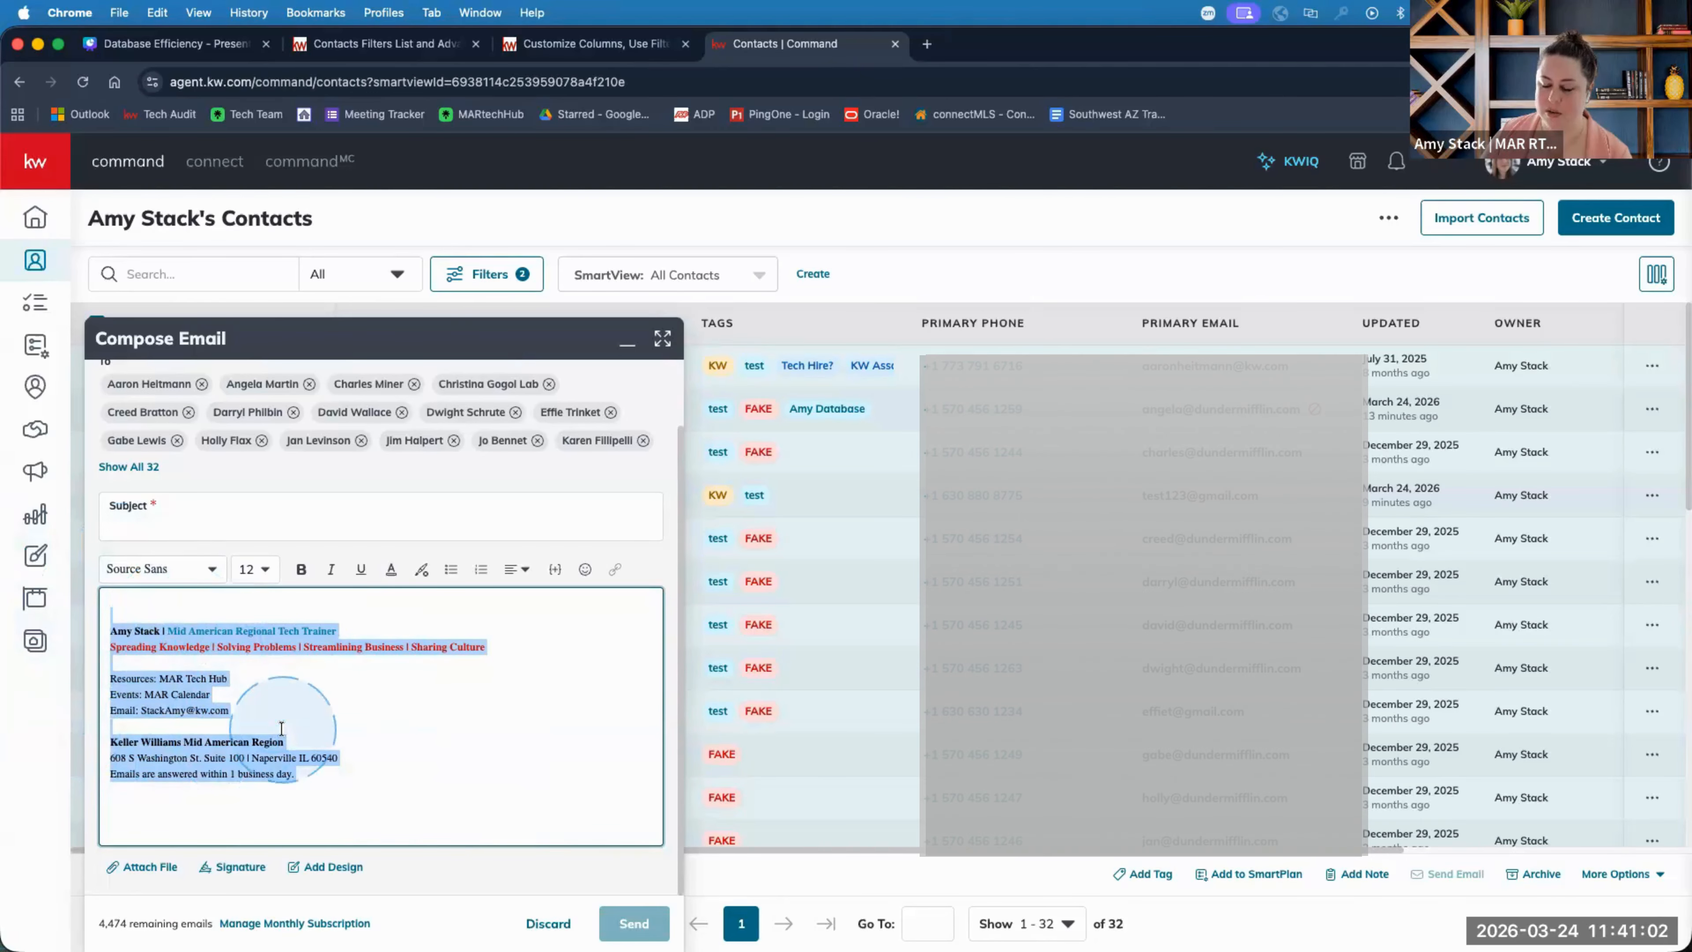
scroll(226, 483, "up", 1)
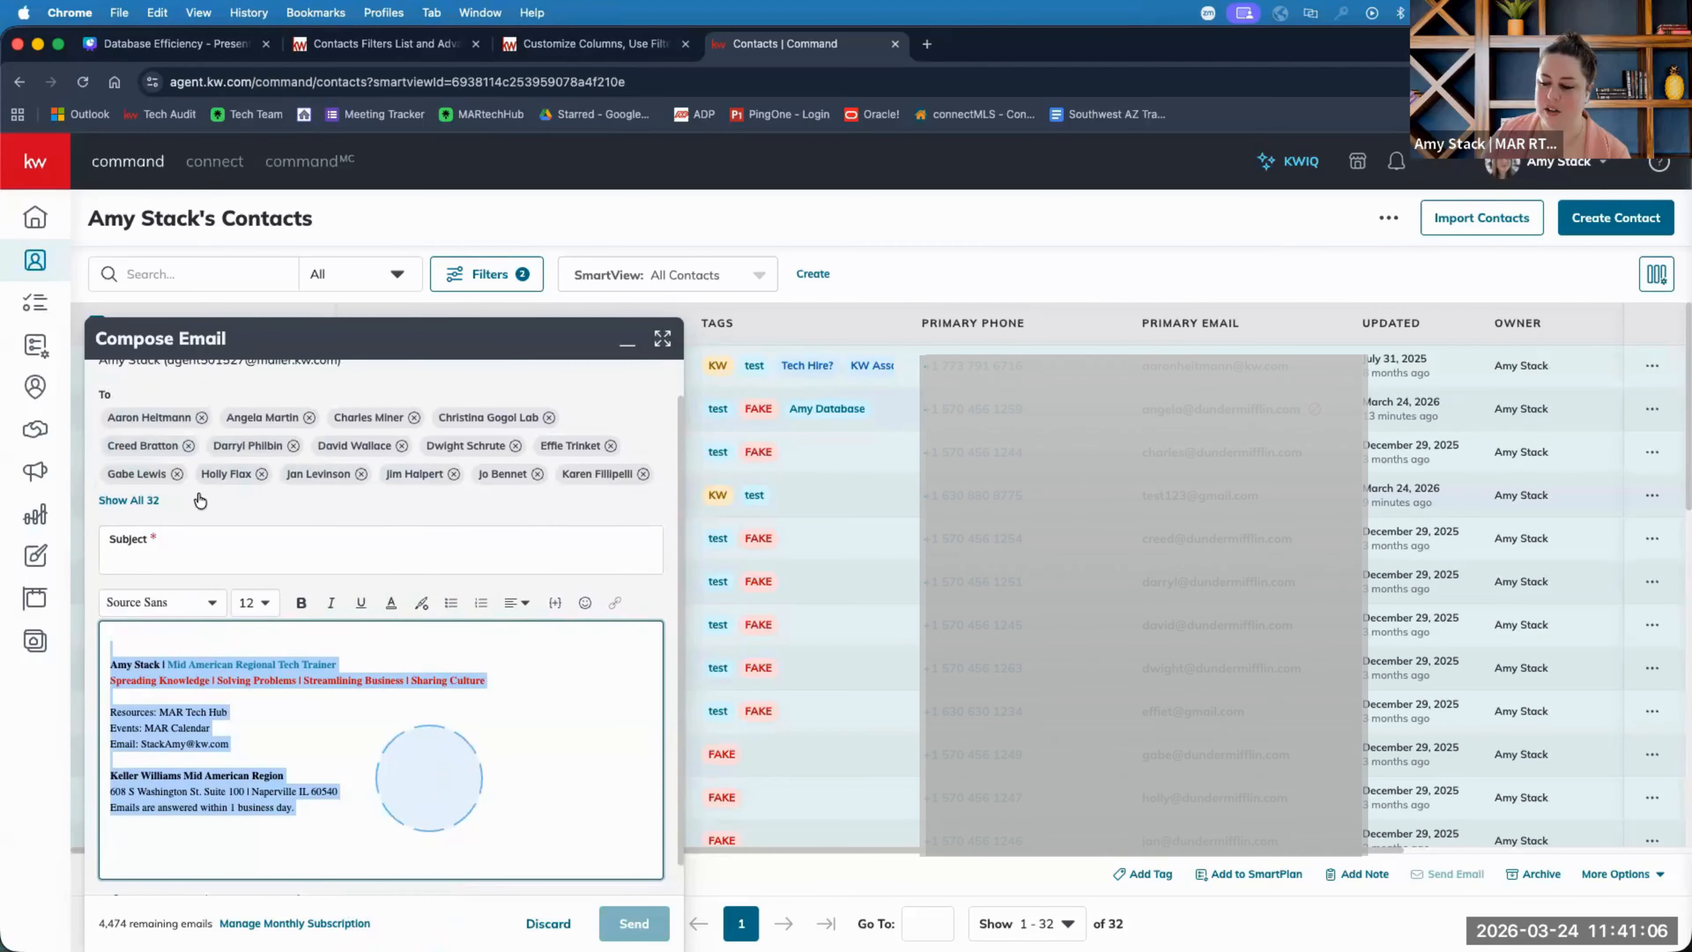
scroll(299, 824, "down", 1)
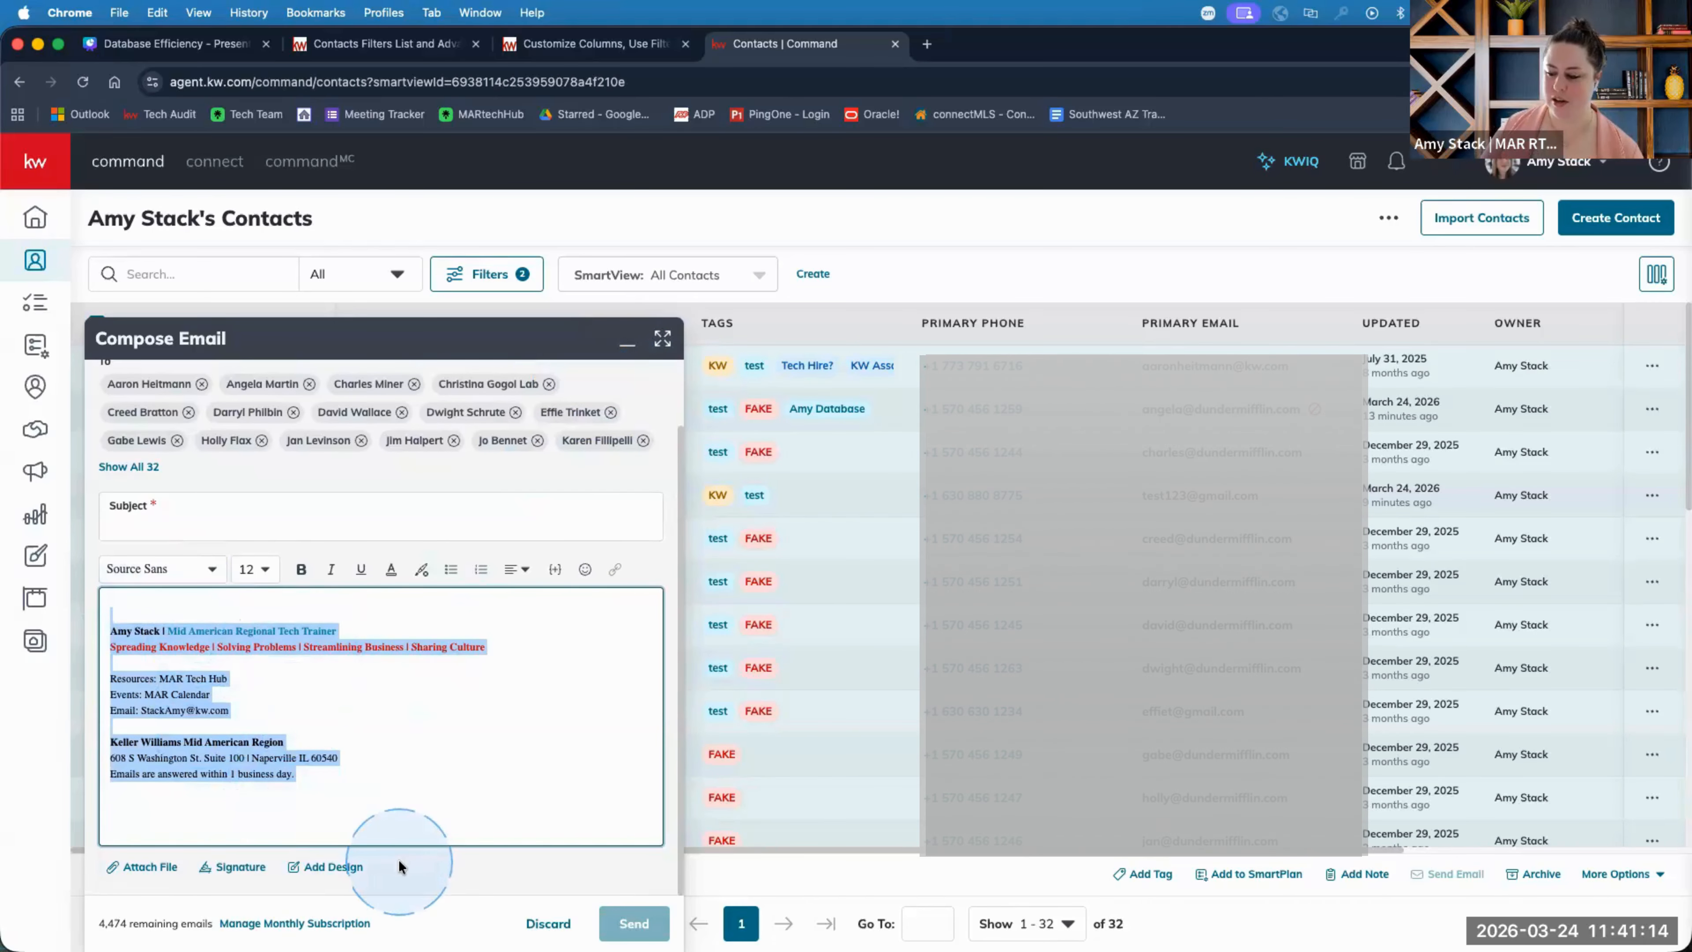
Minimize the email, discard advanced filters to show all 1,326 contacts, and open a blank Advanced Filter.
left_click(638, 343)
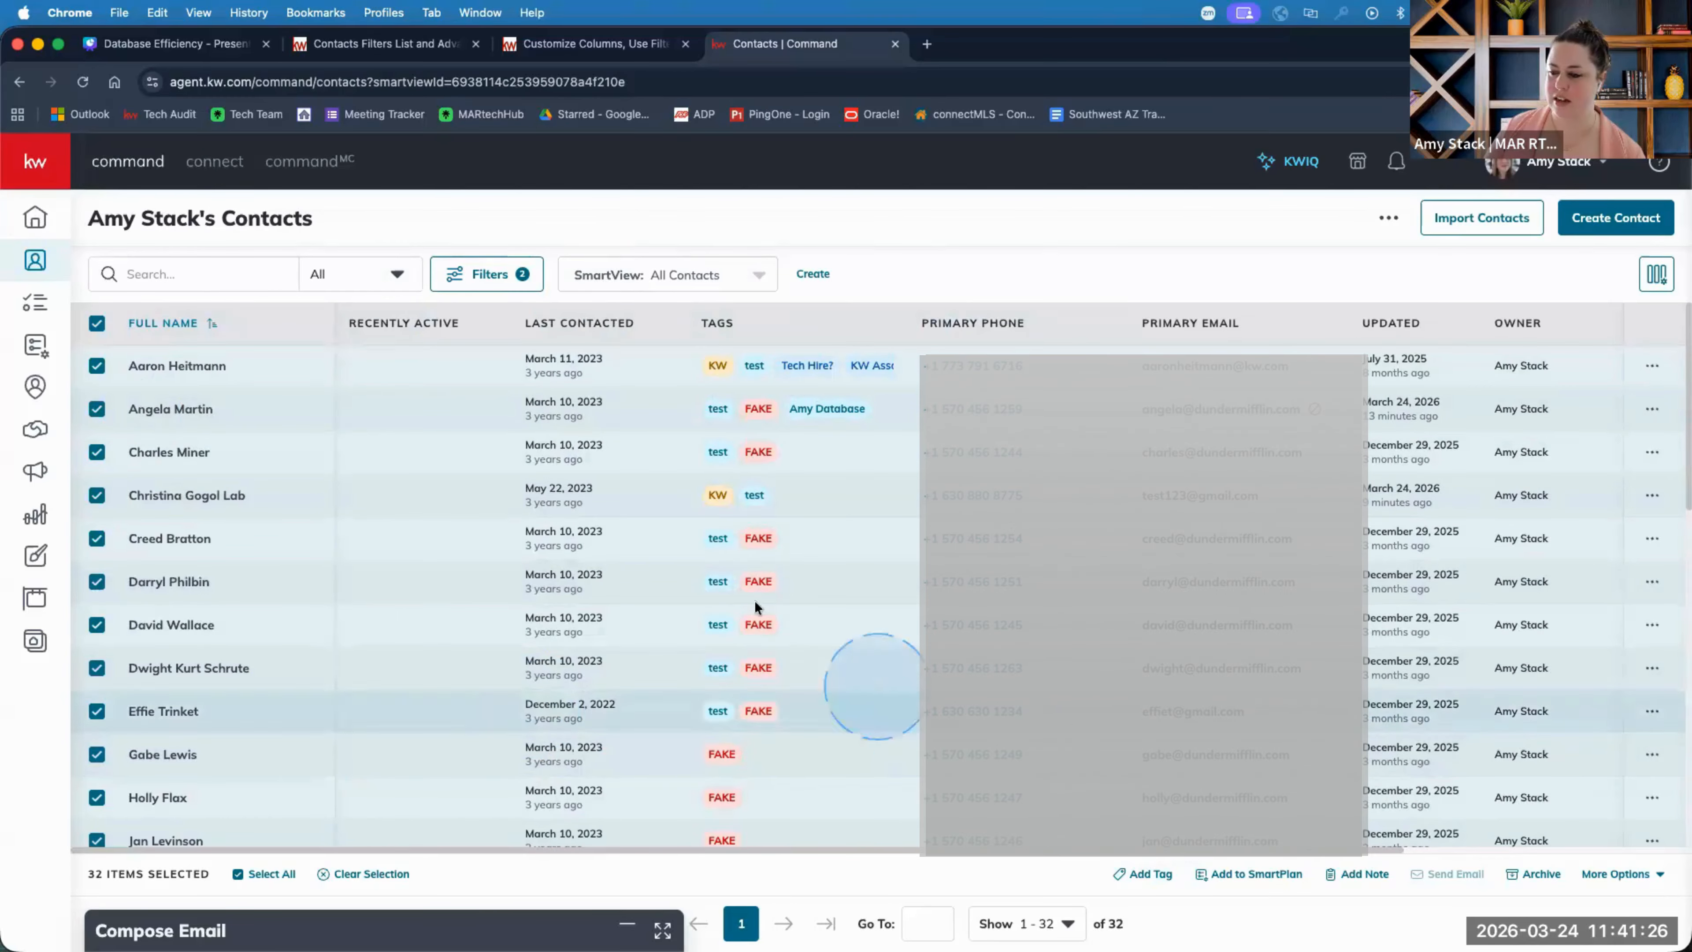
left_click(473, 282)
left_click(1183, 419)
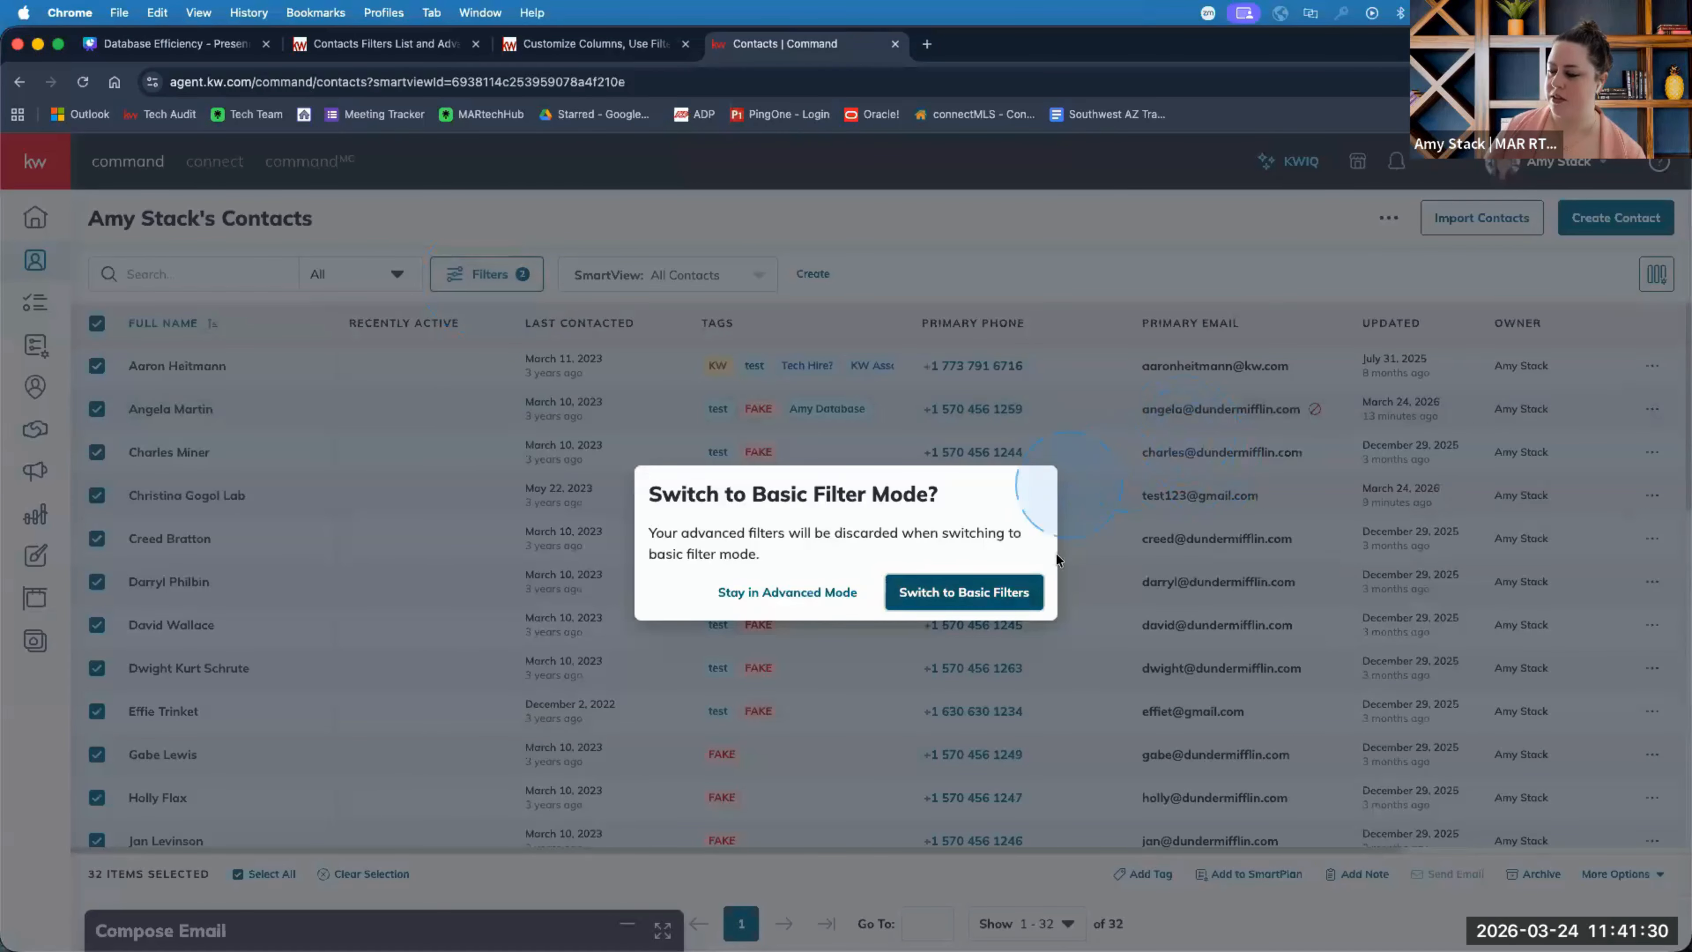
left_click(1009, 594)
left_click(498, 285)
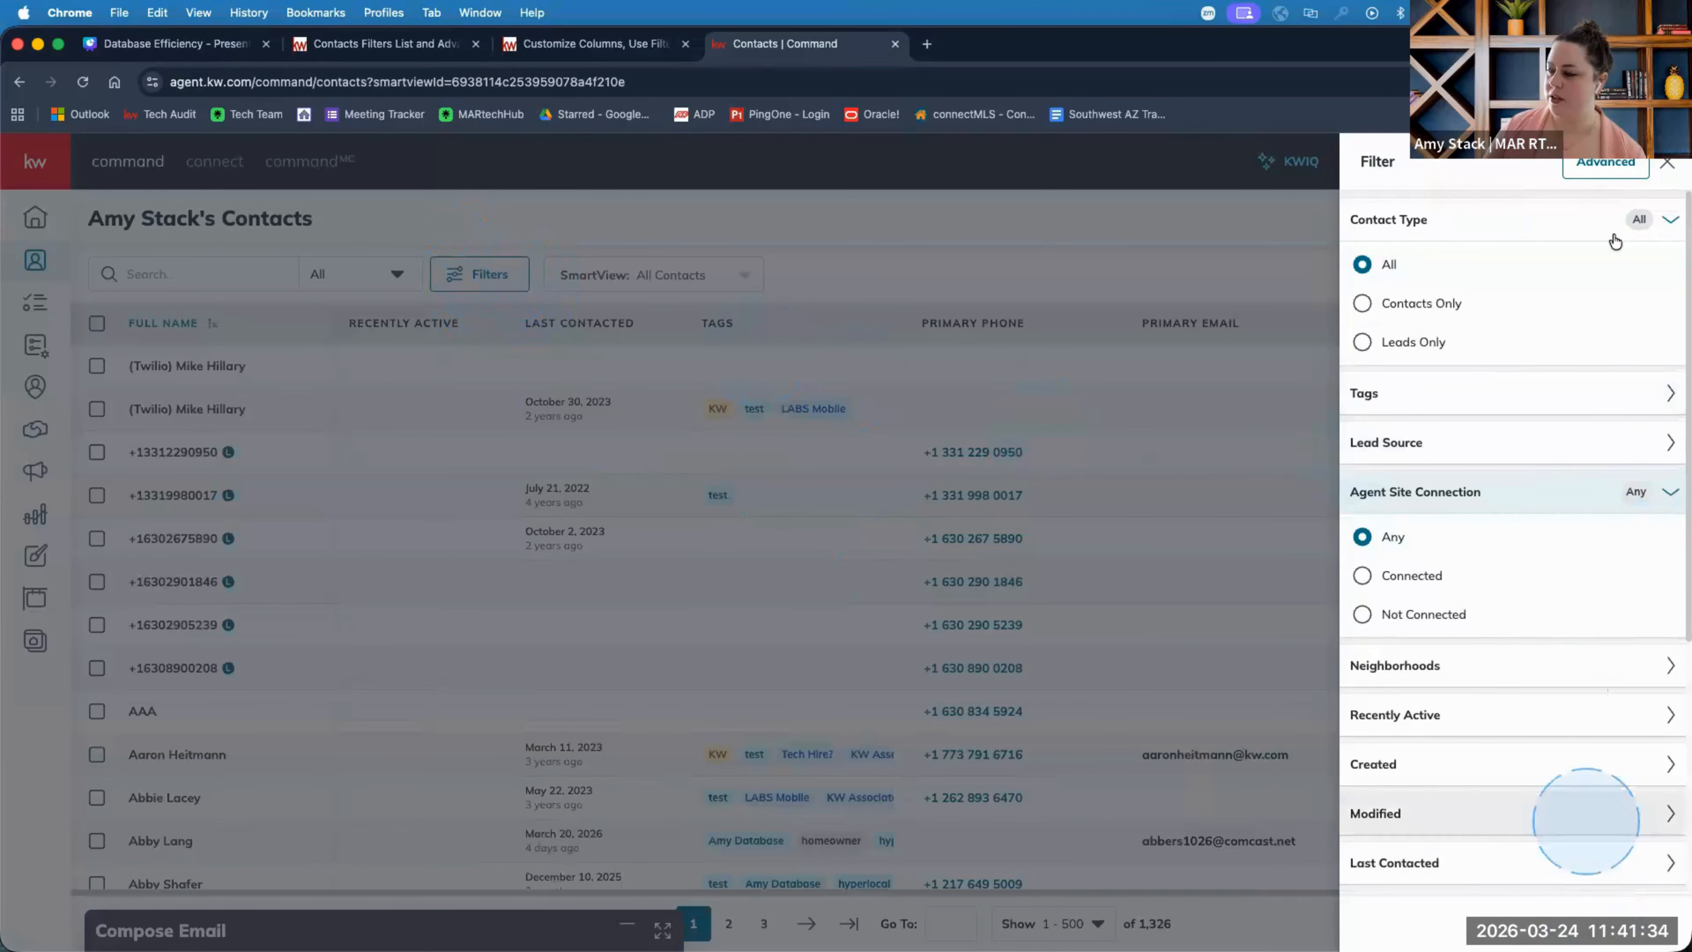
left_click(1616, 167)
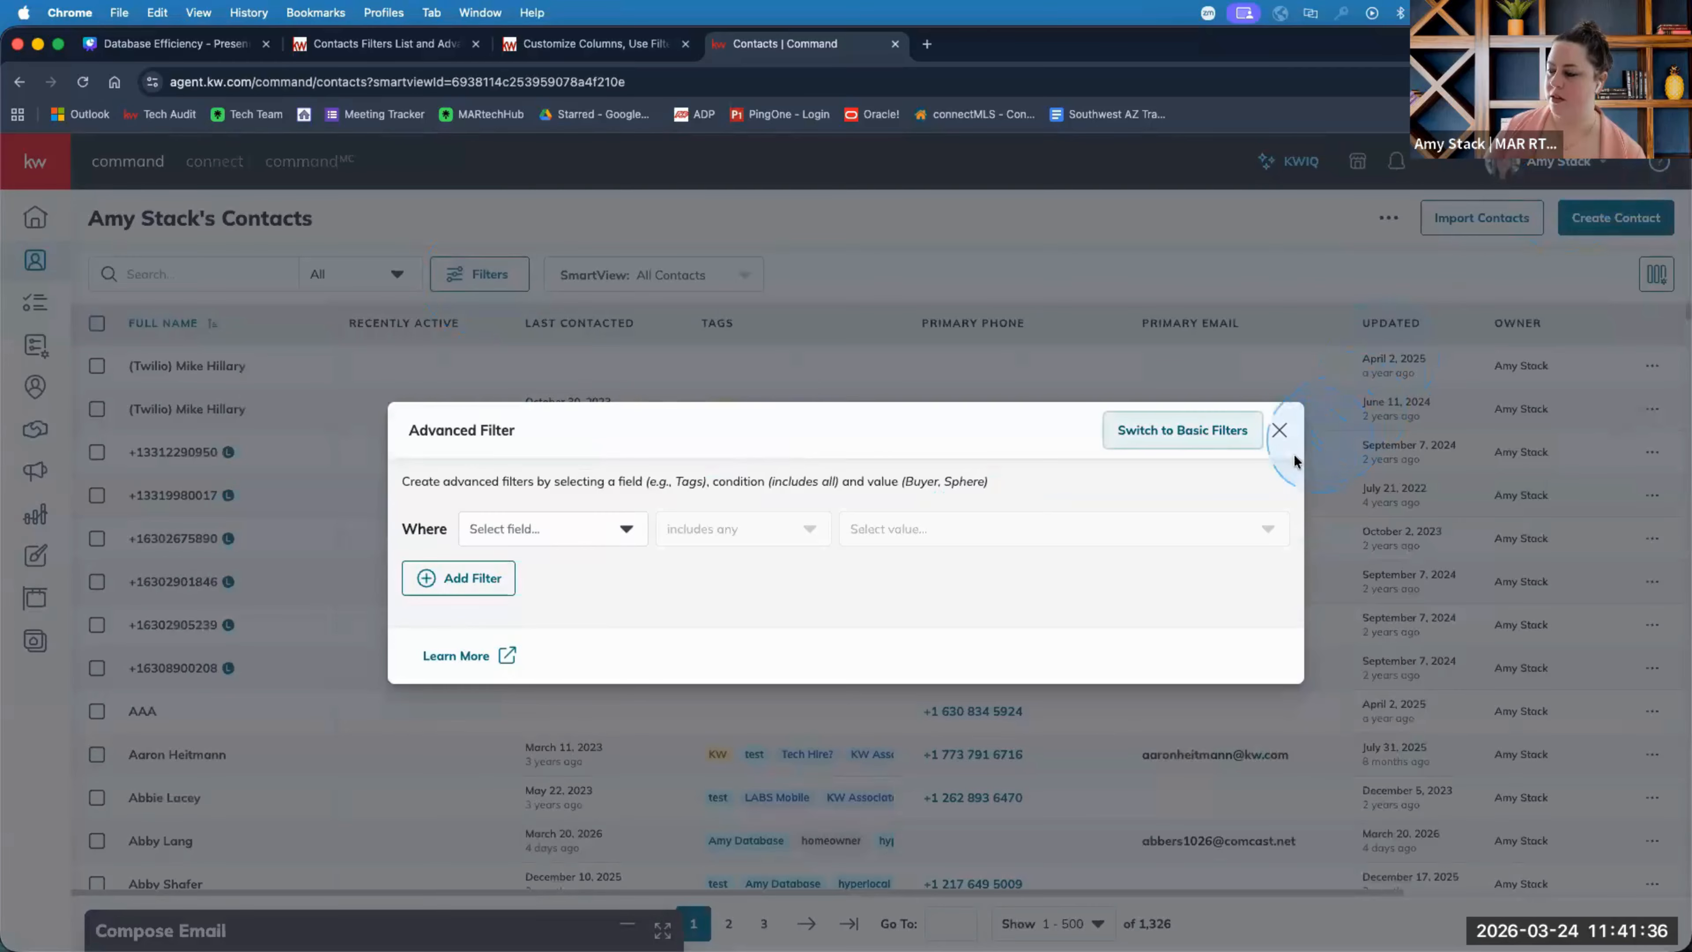
left_click(1278, 431)
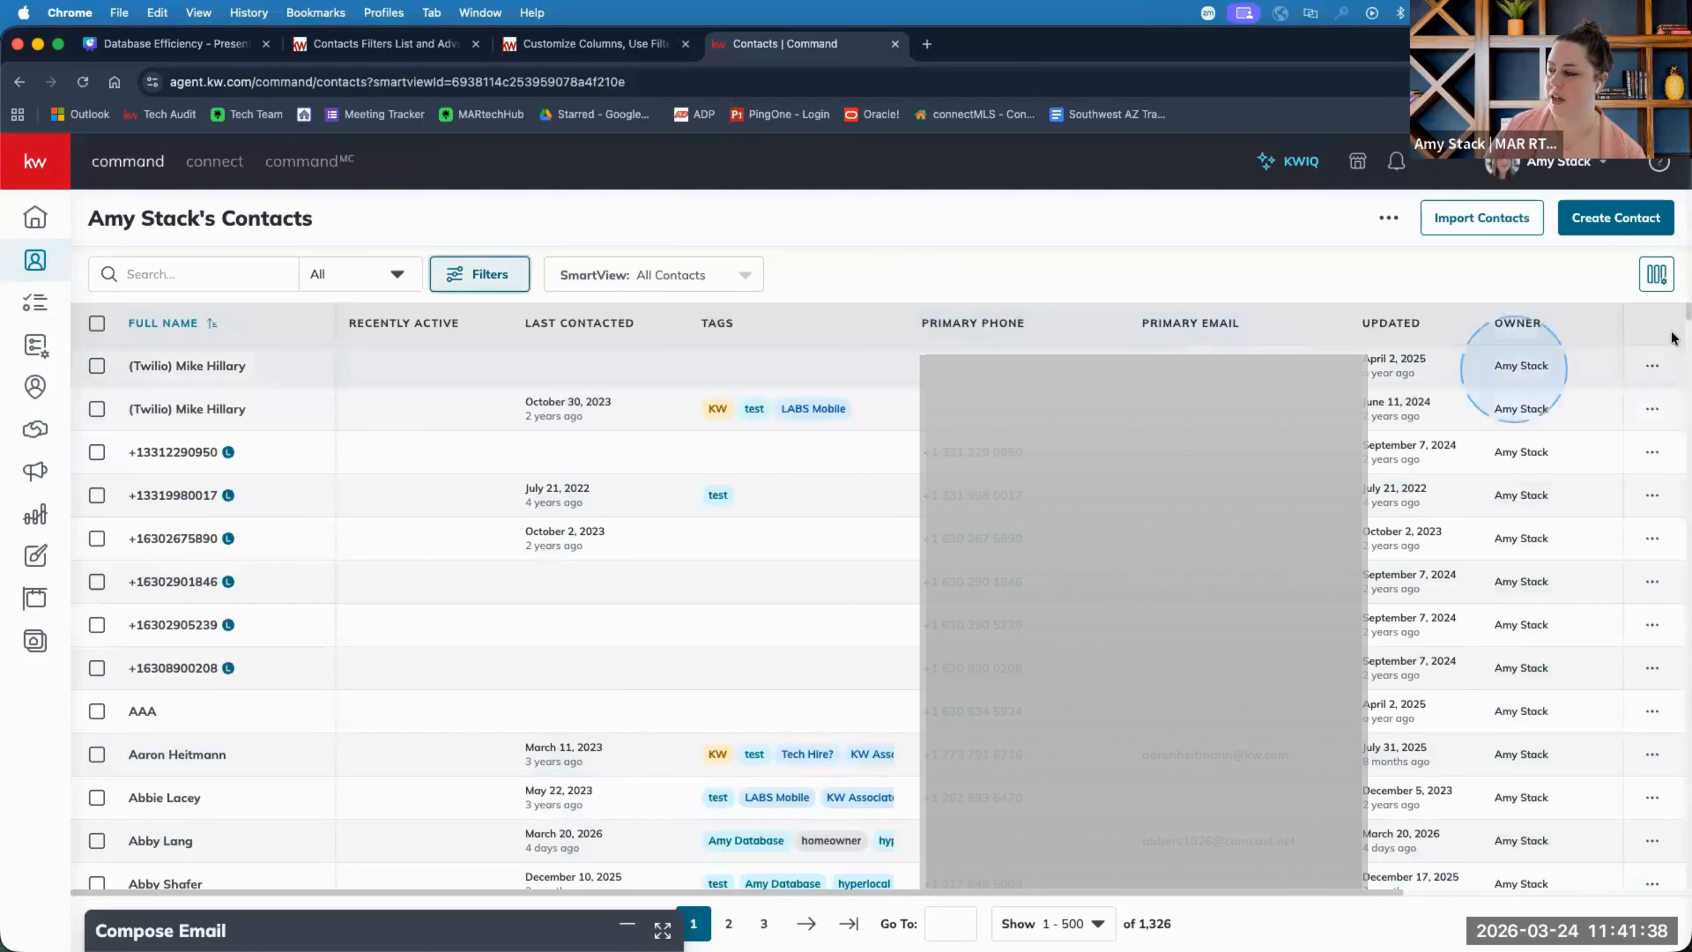
left_click(1656, 275)
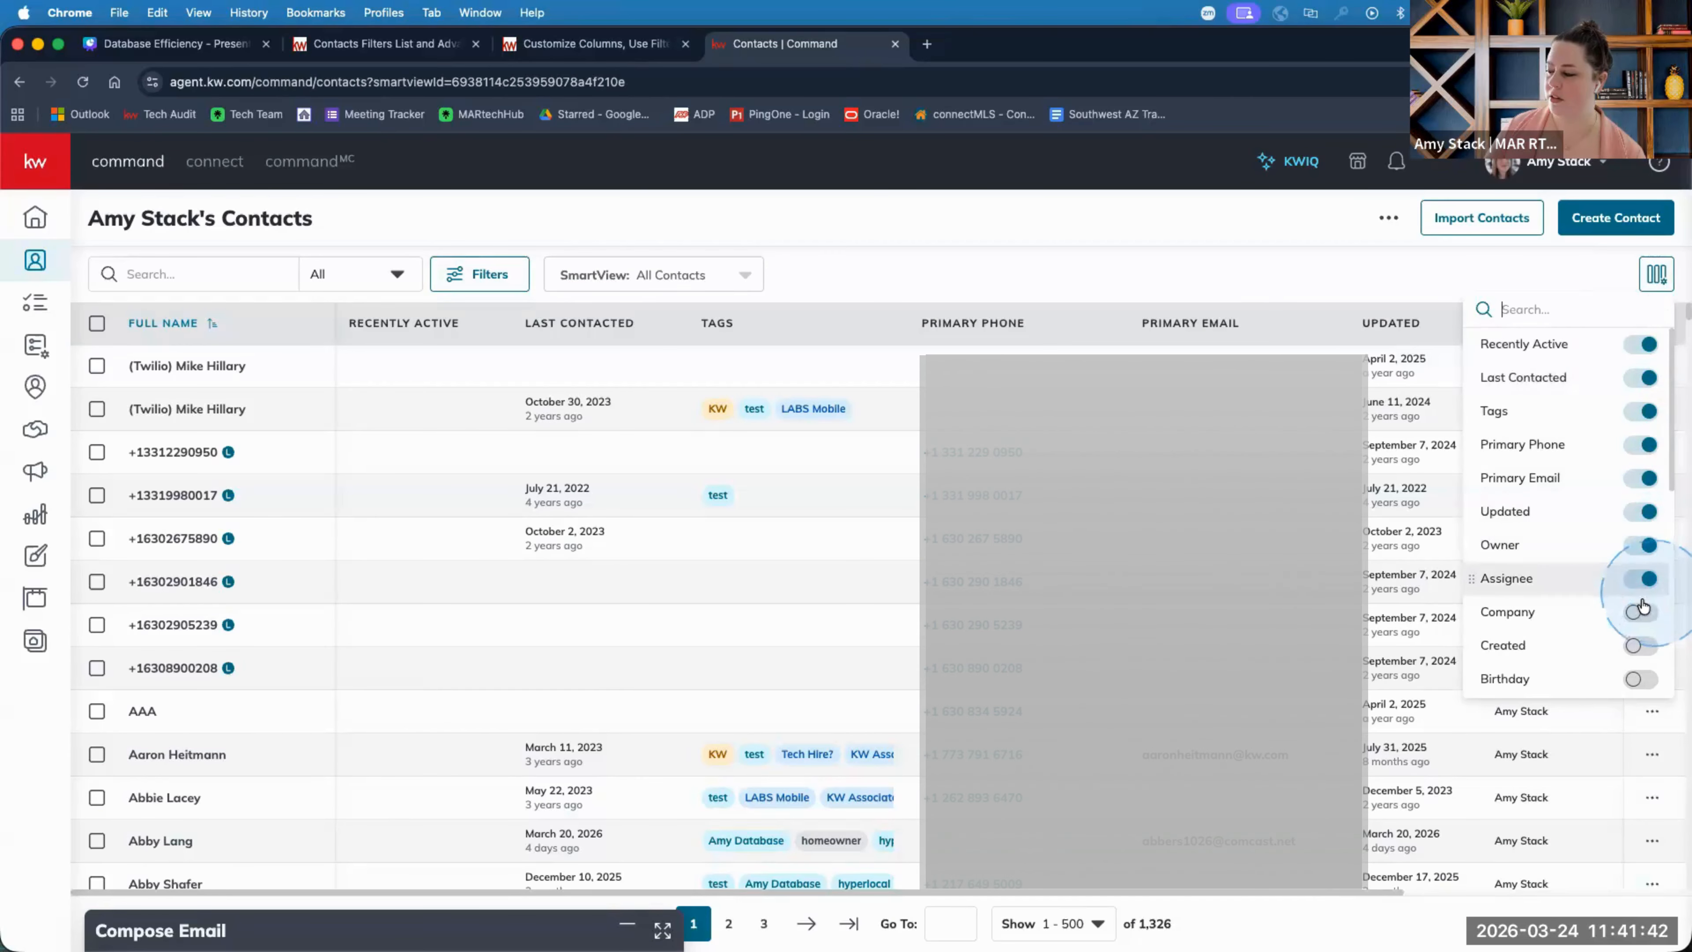
left_click(1206, 221)
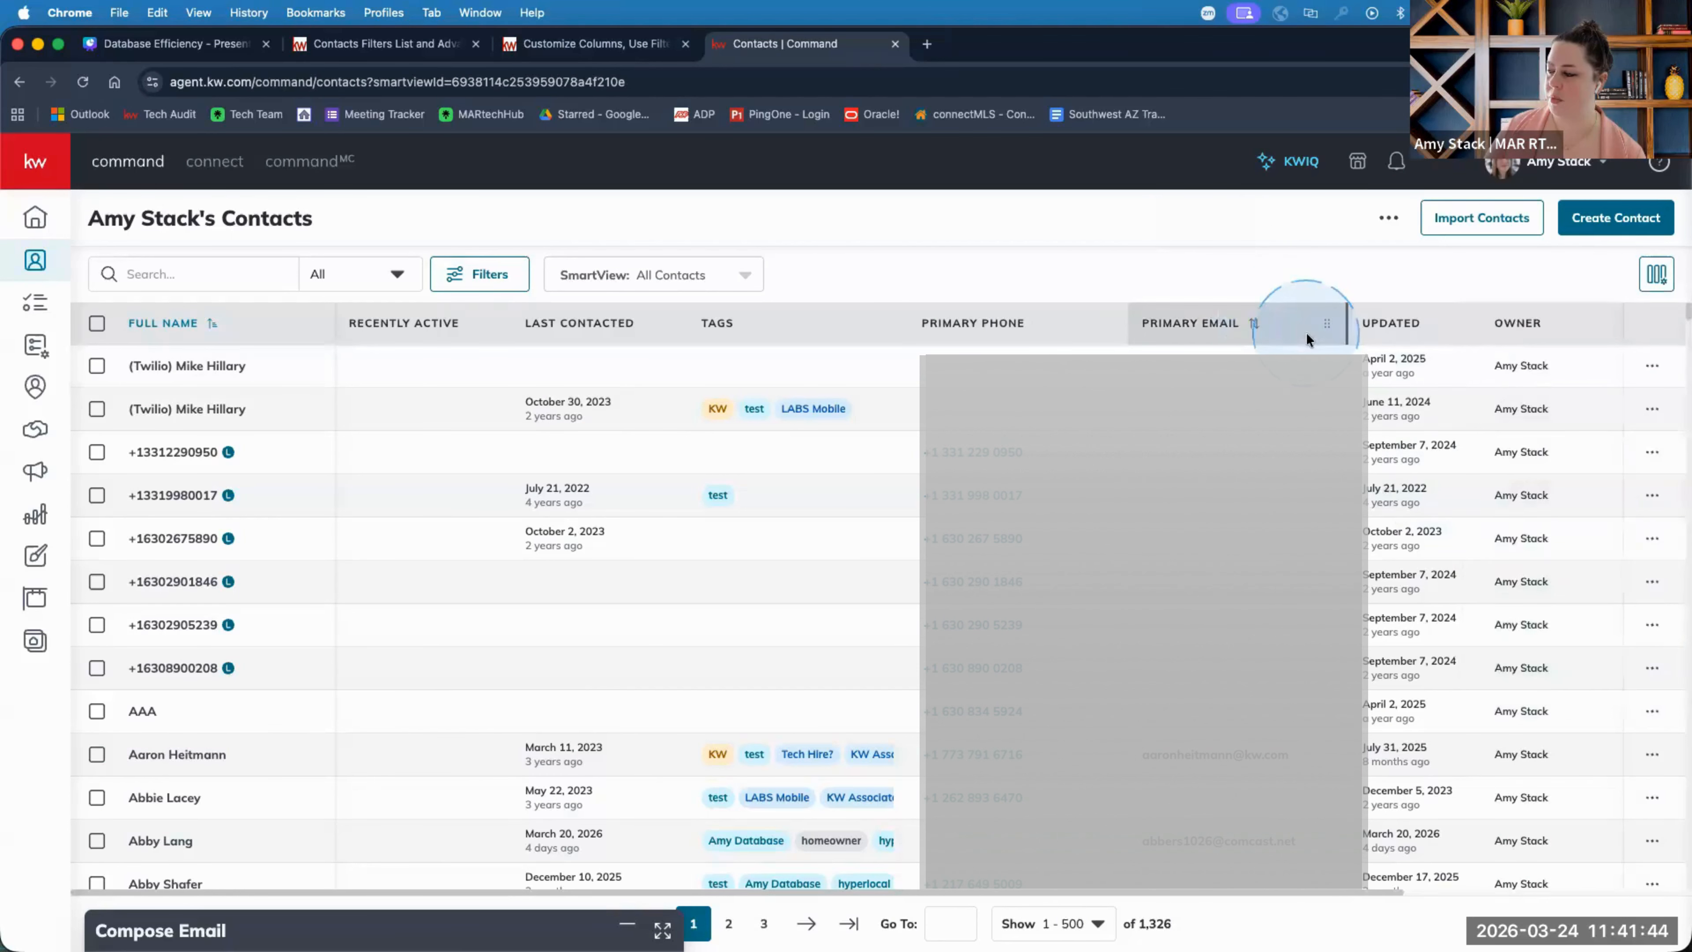
left_click_drag(1463, 338, 1490, 344)
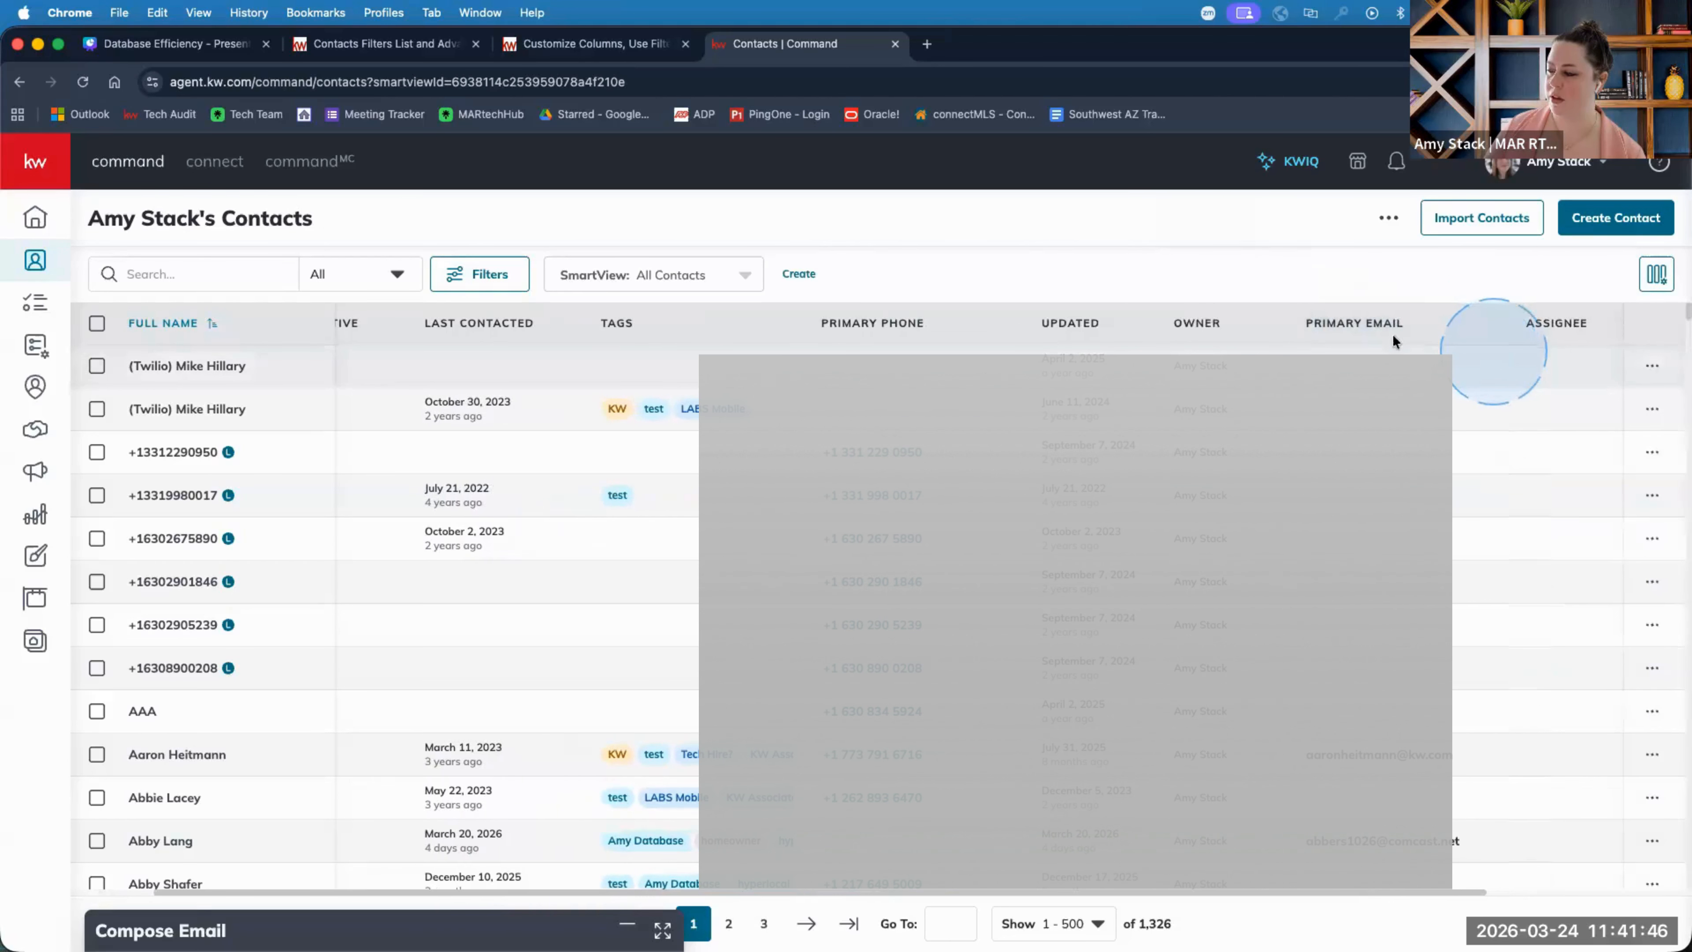
left_click_drag(1270, 323, 1065, 322)
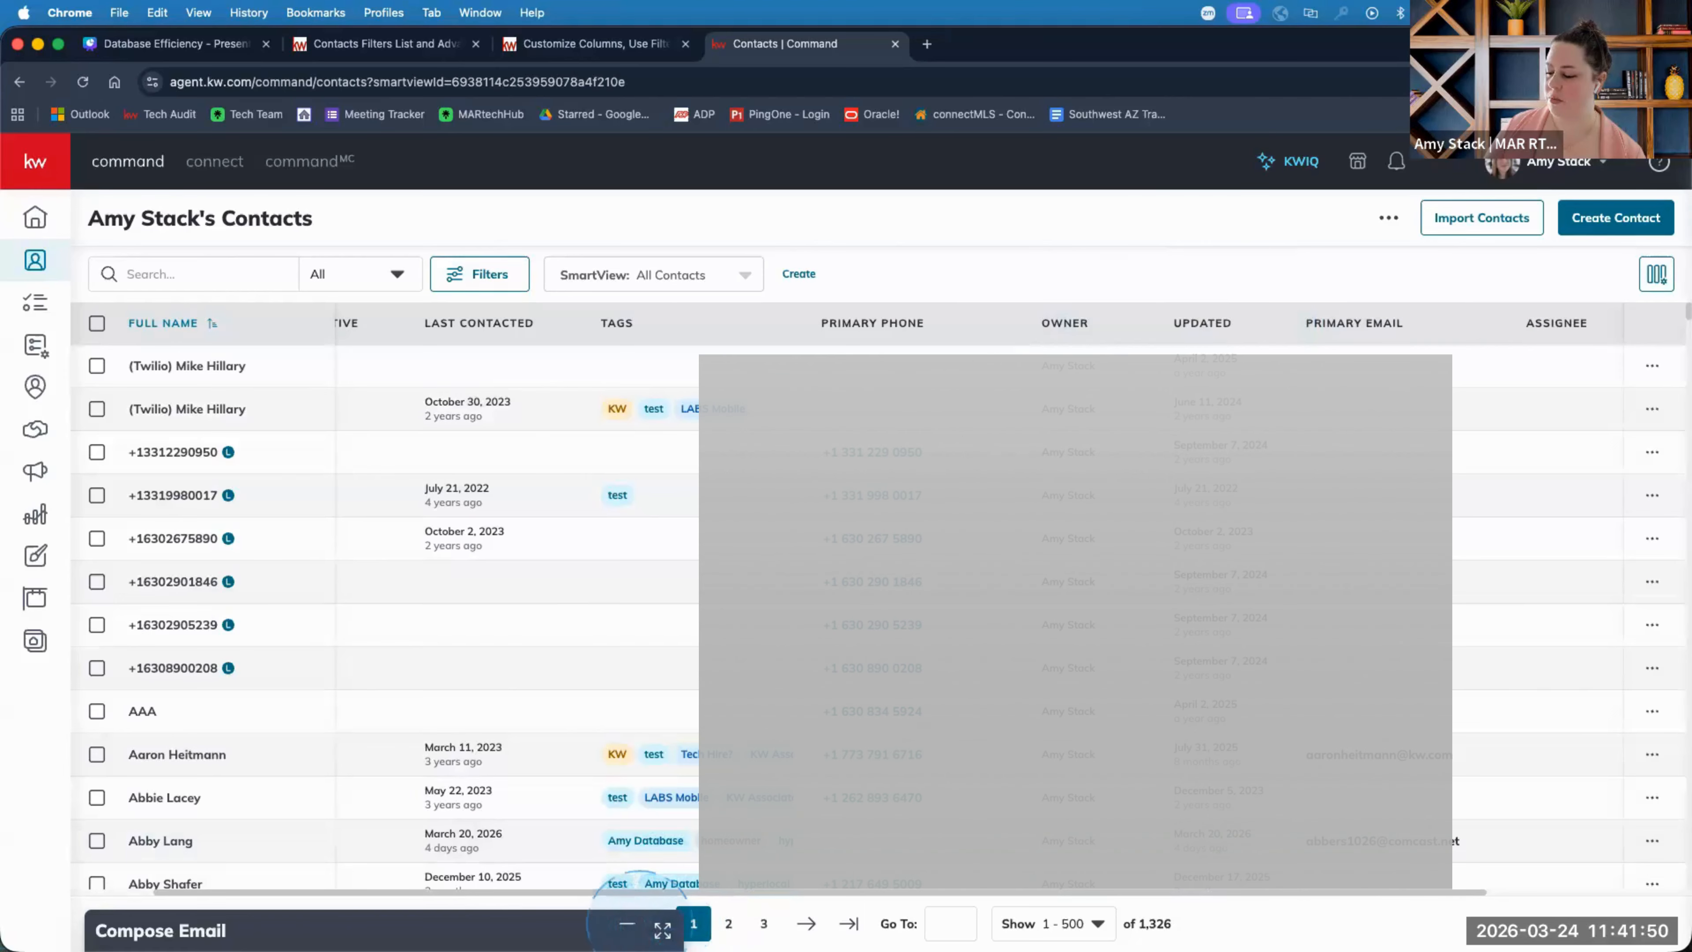
left_click(630, 923)
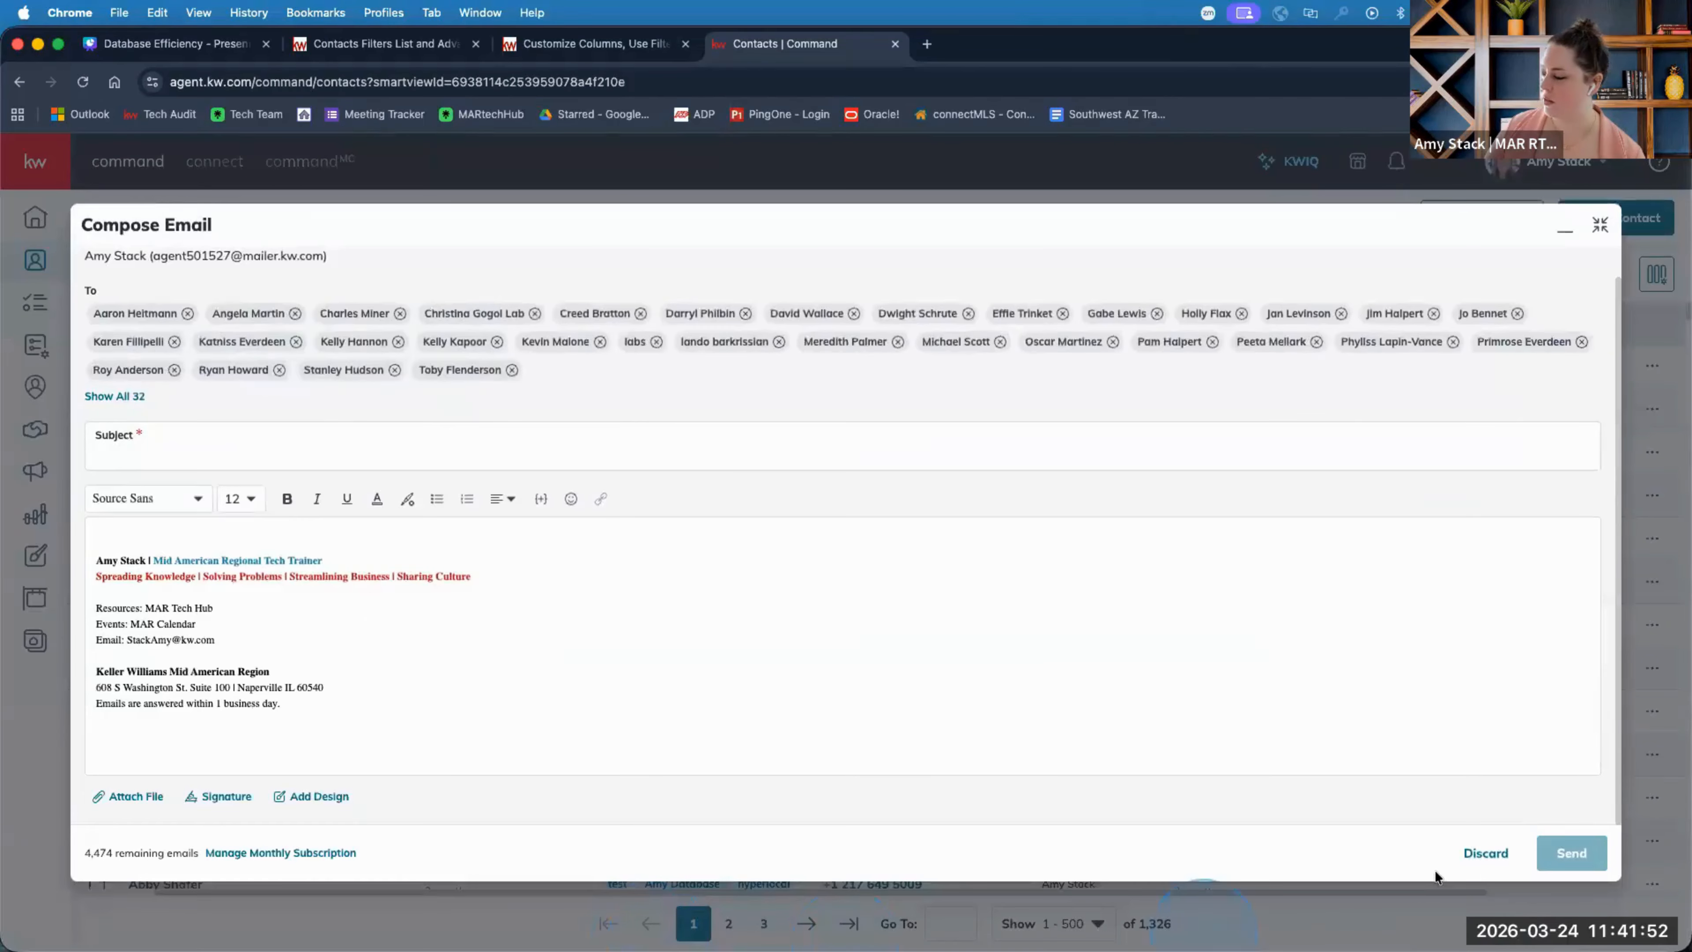
left_click(1476, 853)
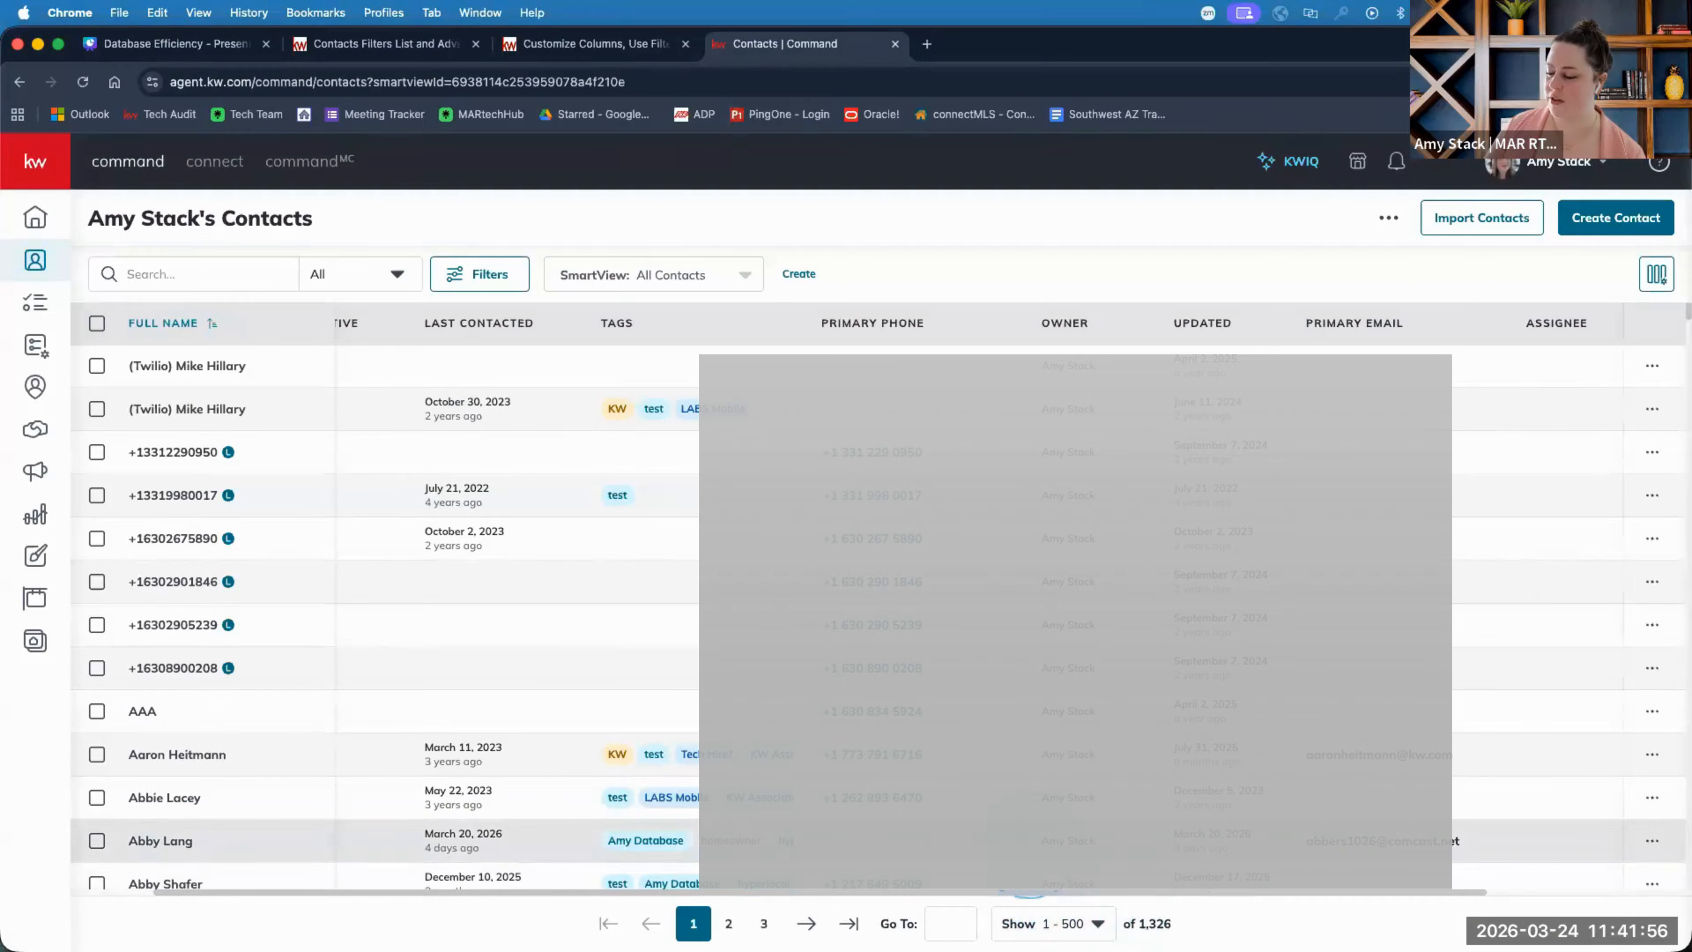
left_click(1053, 923)
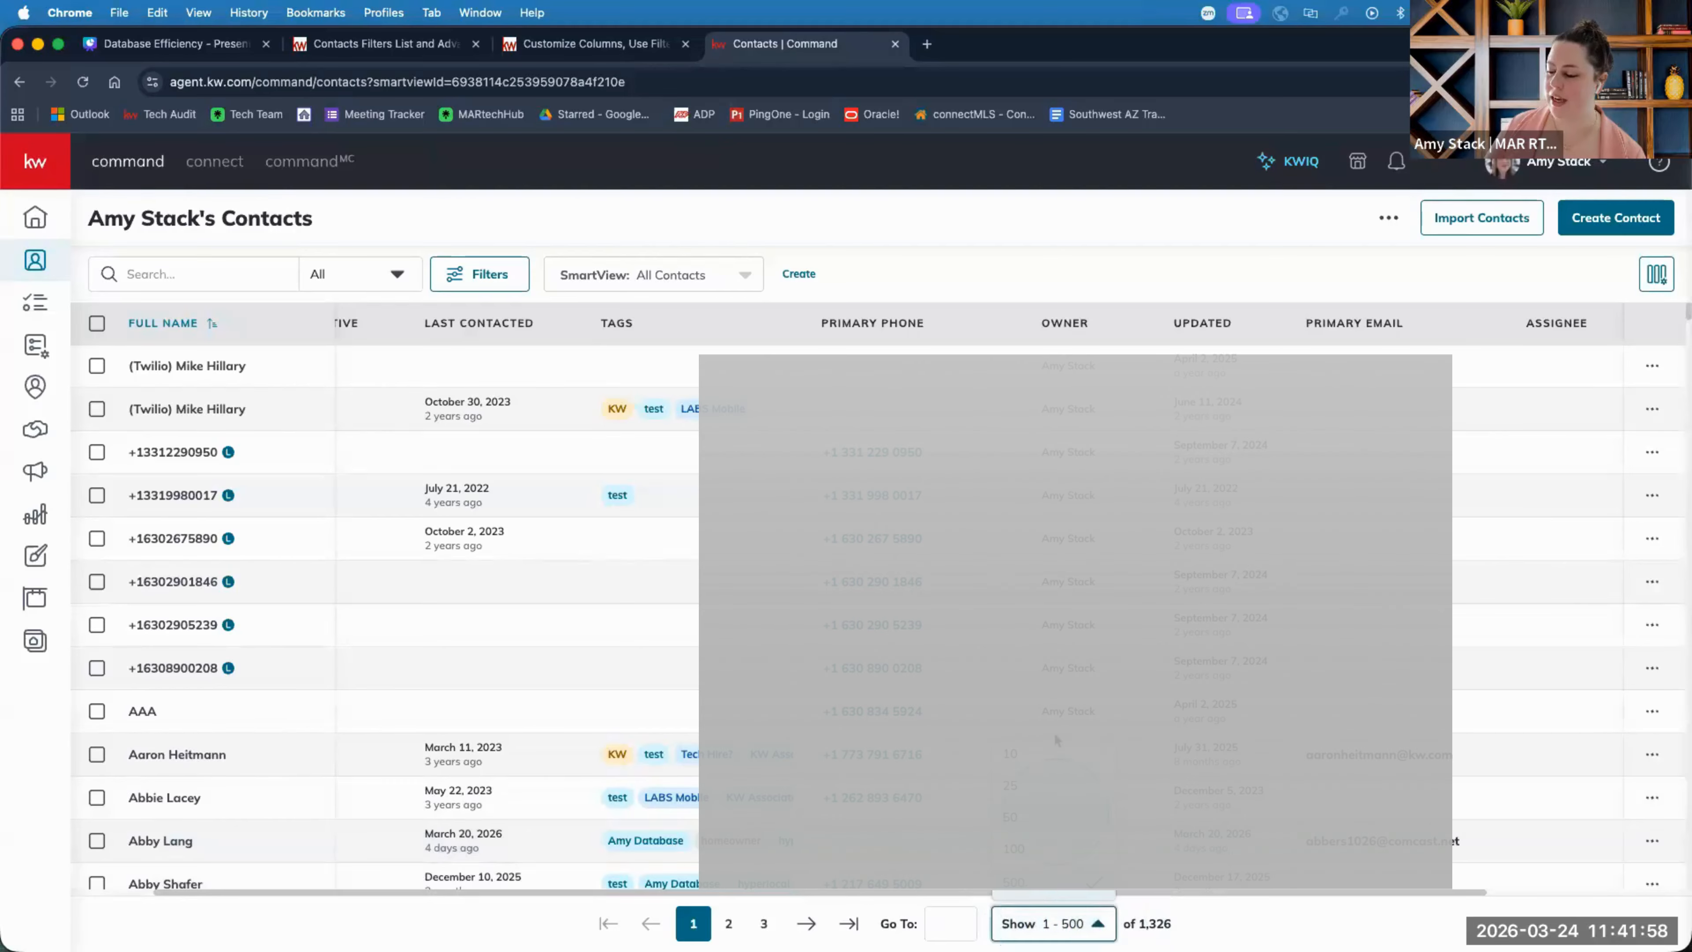
left_click(1237, 935)
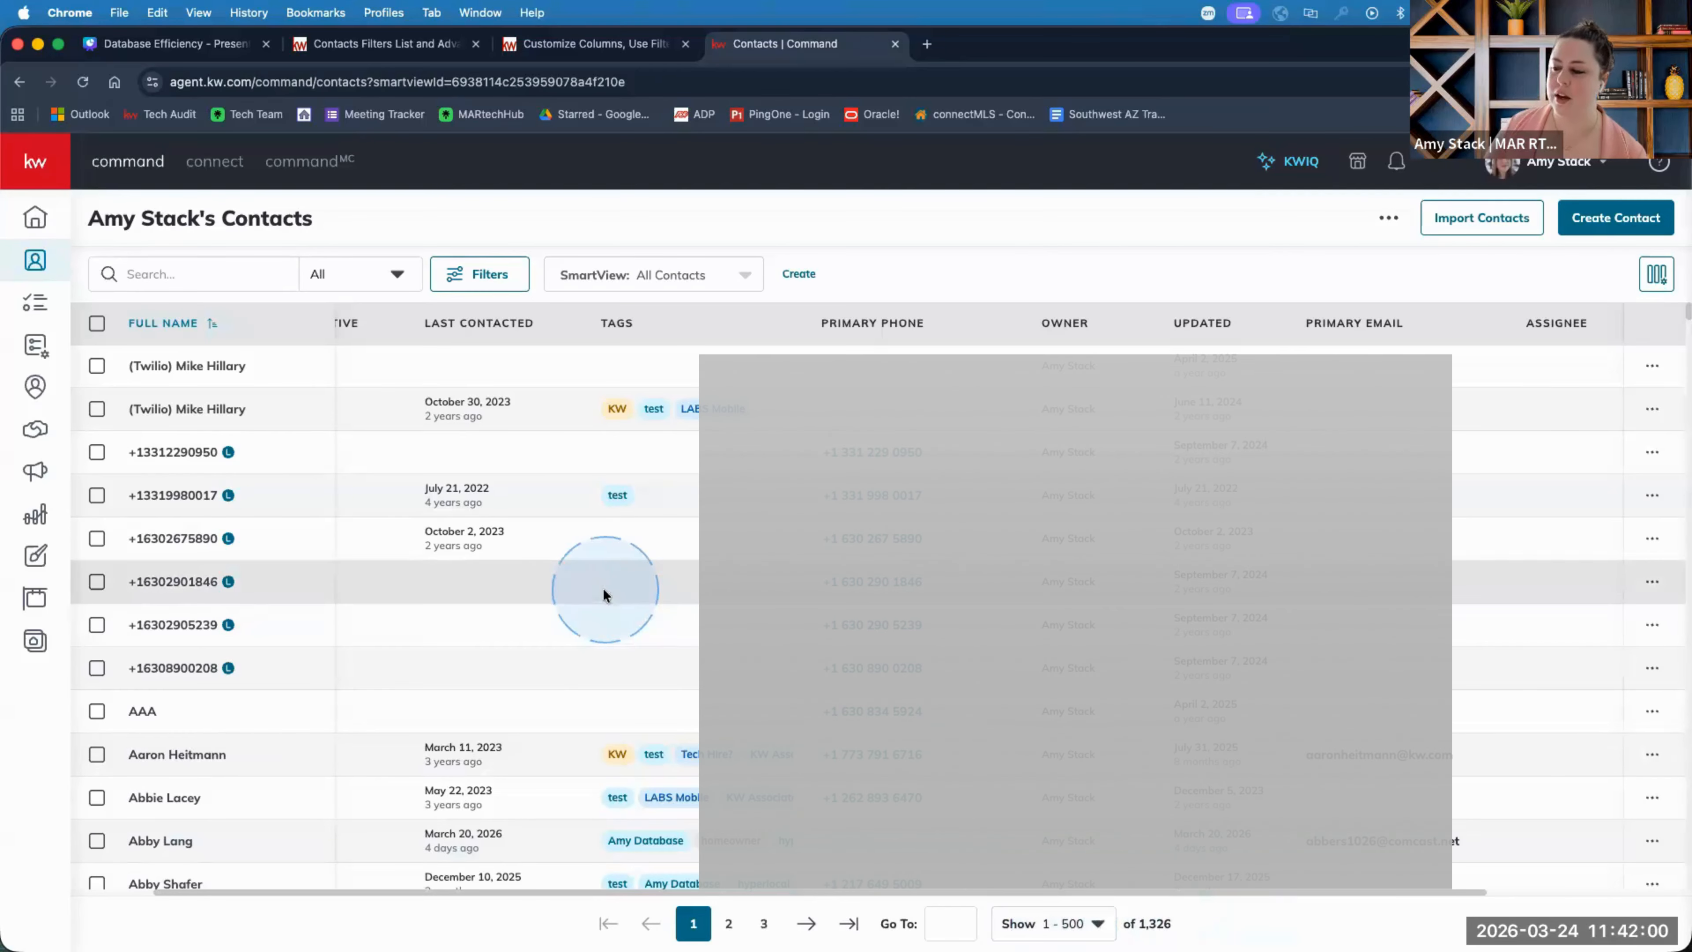
mouse_move(1562, 933)
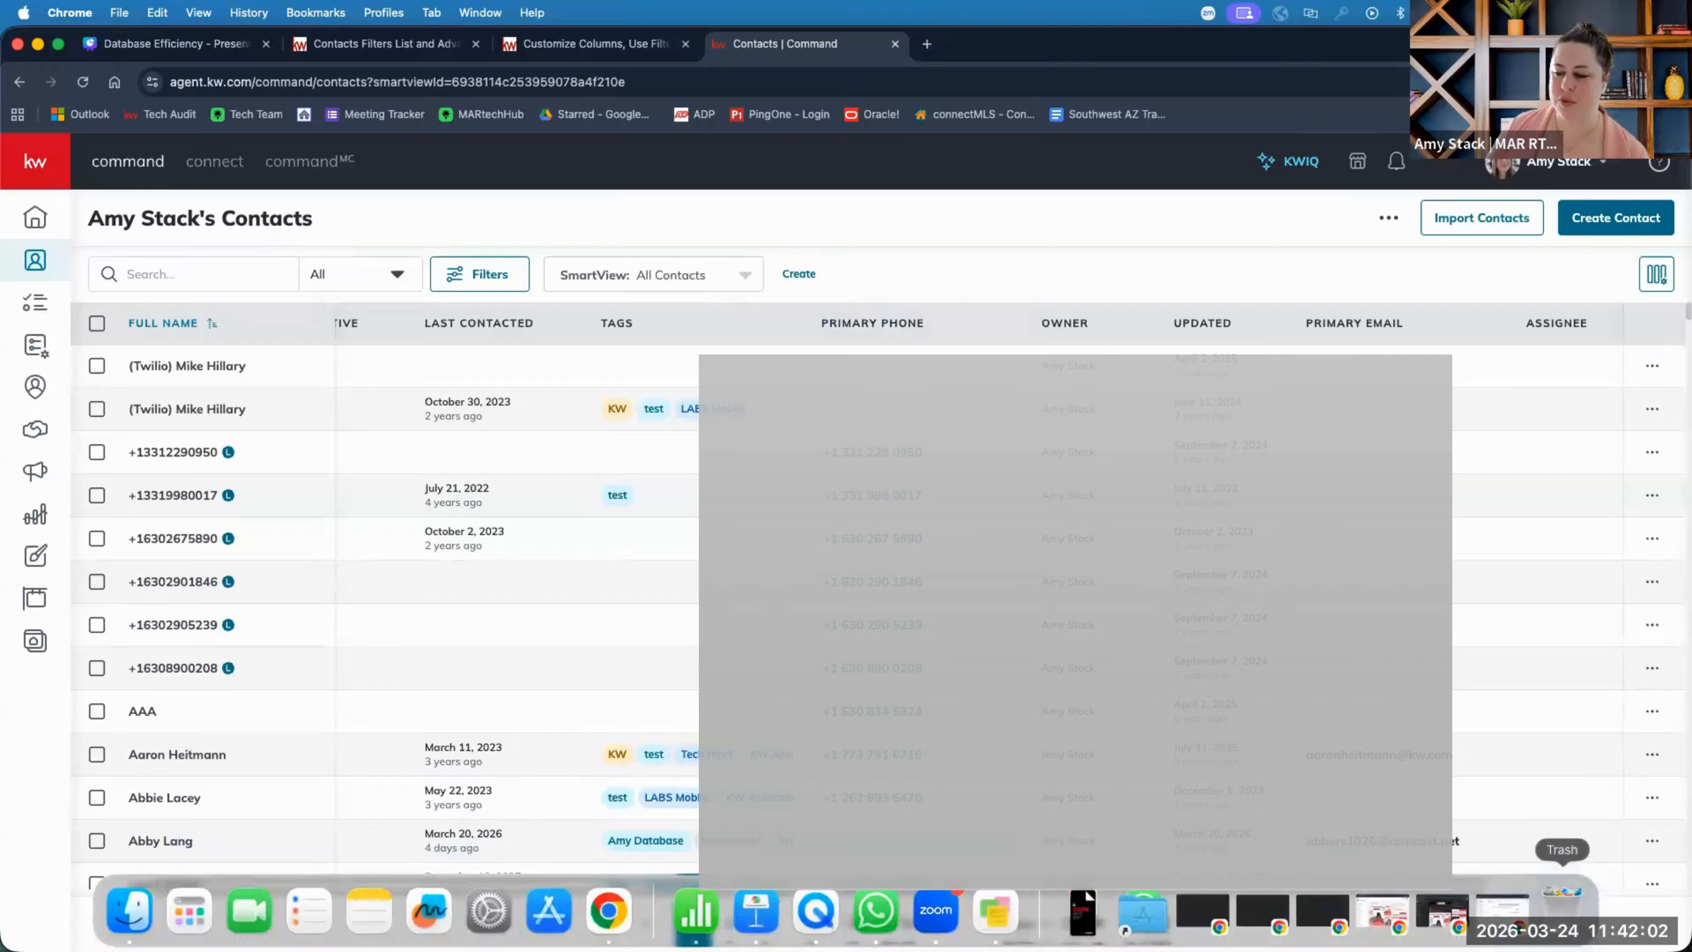
left_click(802, 274)
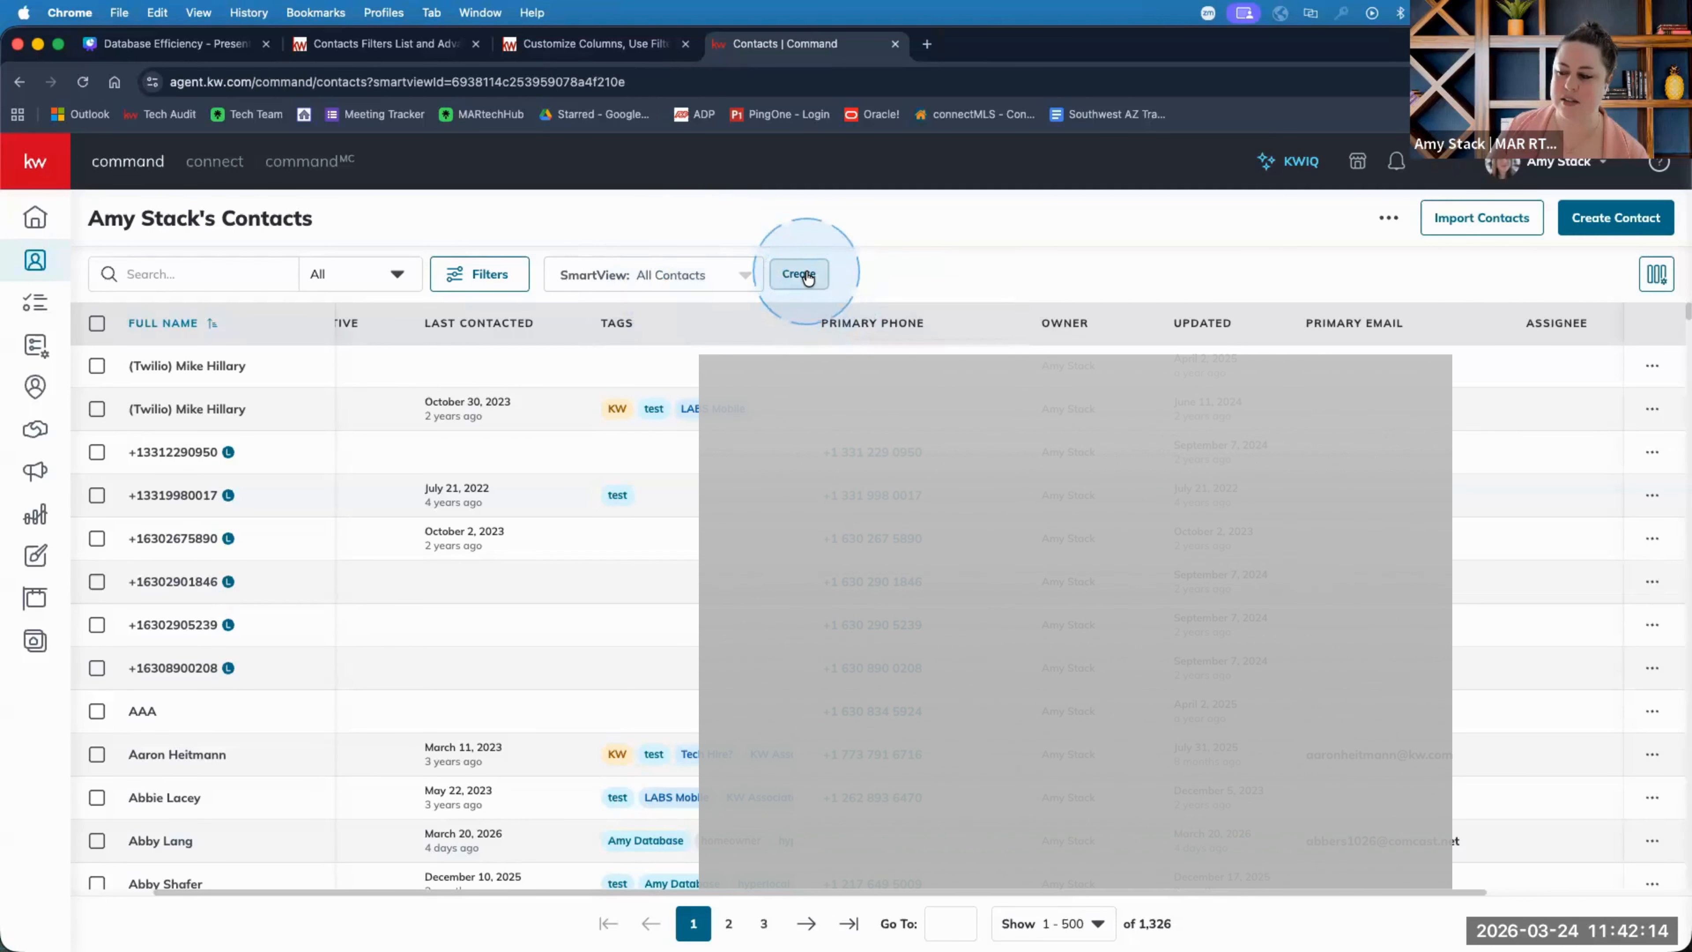
Check the saved SmartViews list, then save the current view as SmartView 'class 3/24'.
left_click(751, 276)
right_click(751, 276)
left_click(750, 277)
left_click(747, 277)
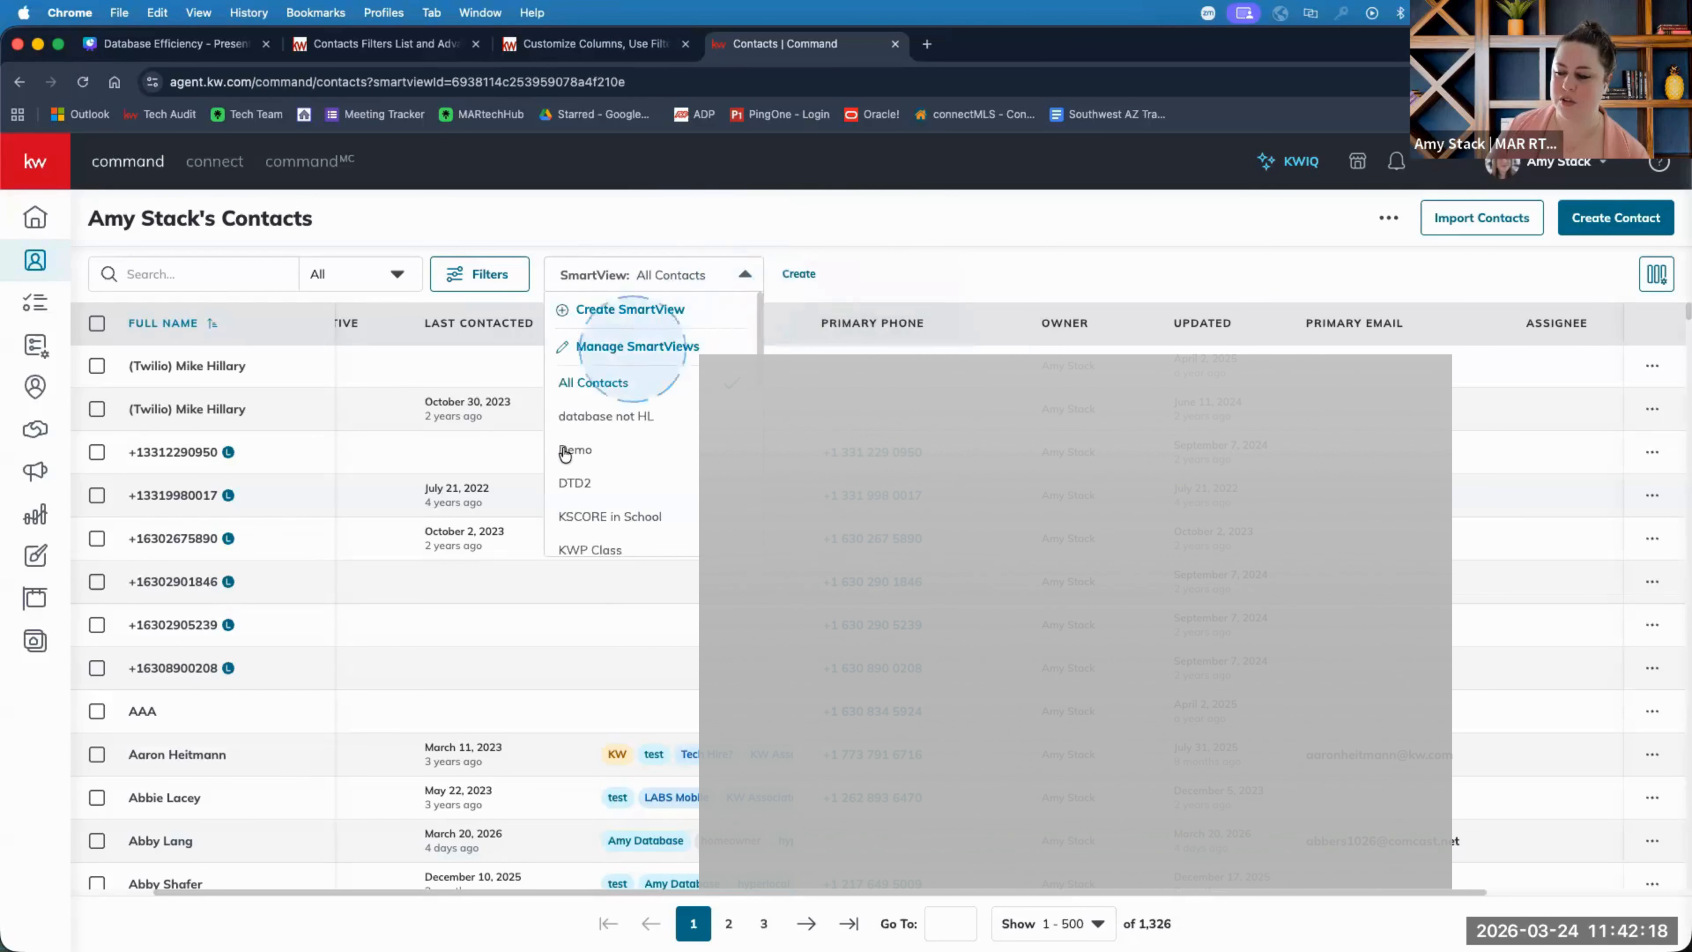
left_click(846, 274)
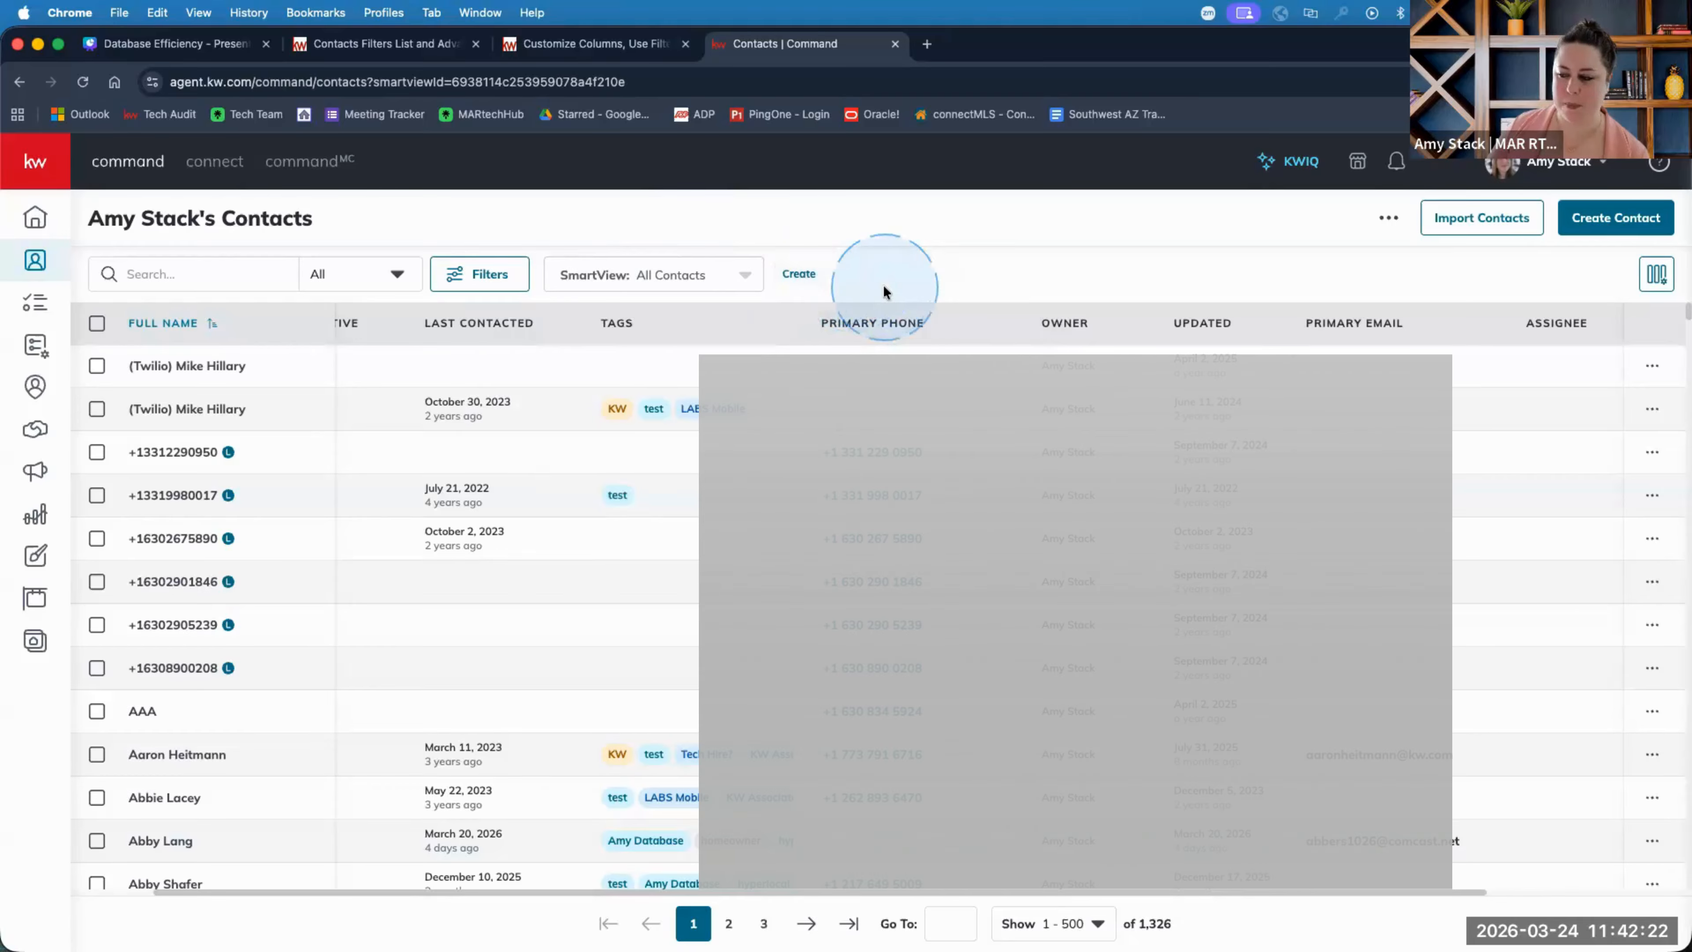
left_click(802, 273)
left_click(701, 527)
type("class 3/24")
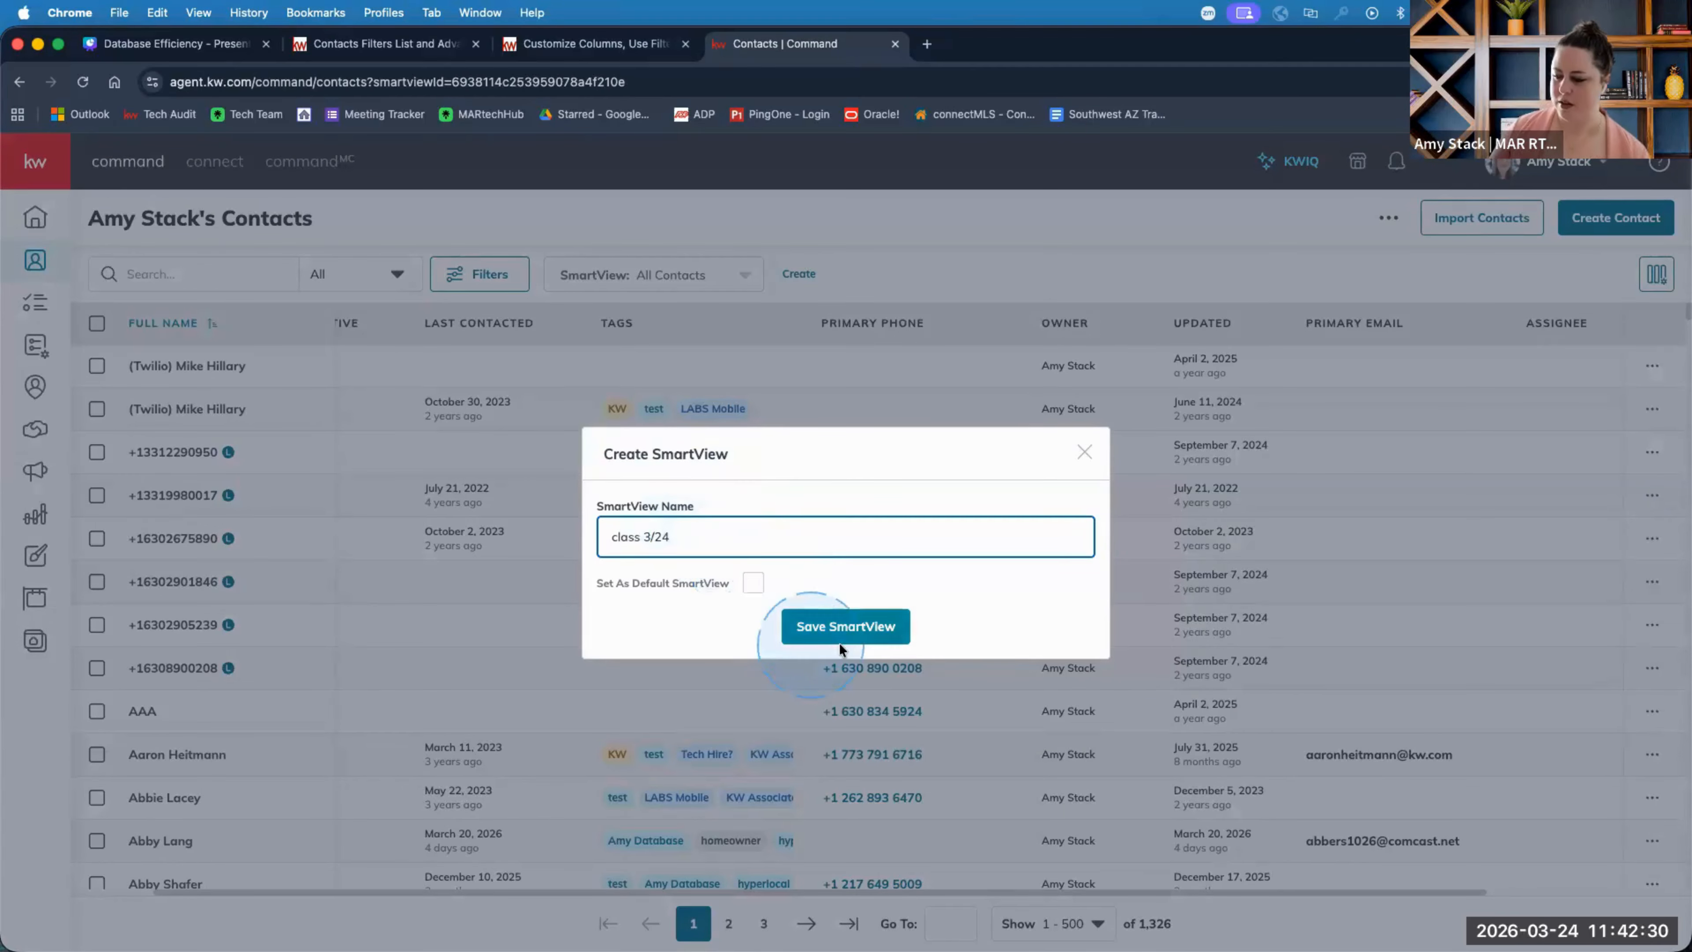
left_click(846, 628)
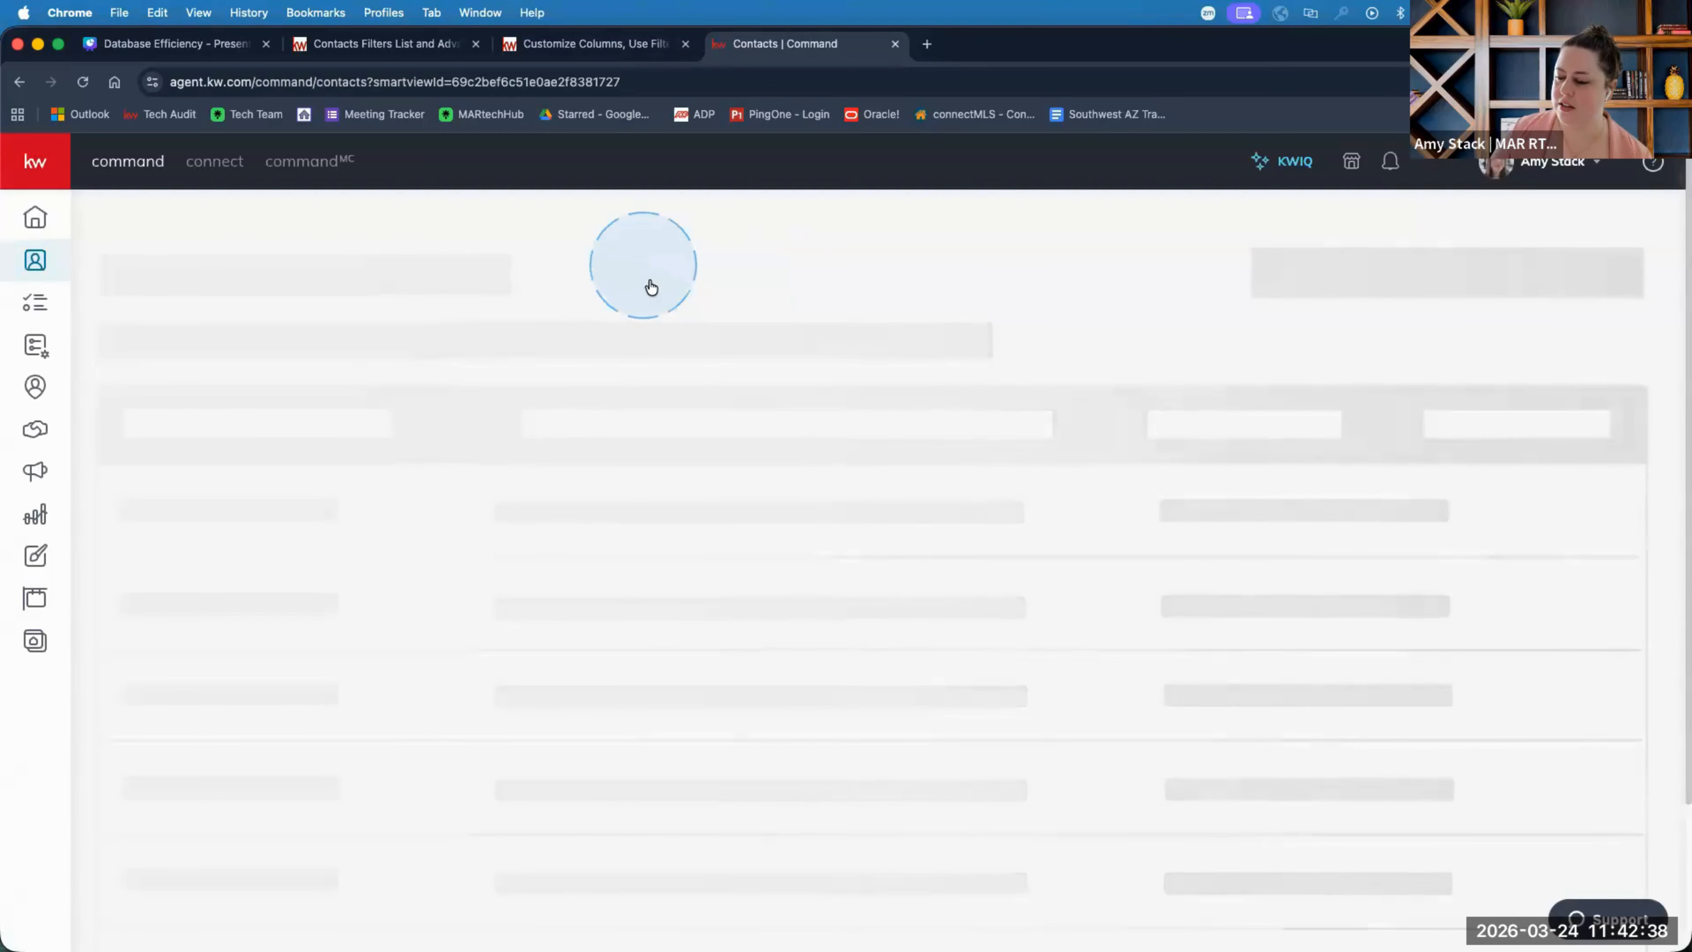
left_click(660, 274)
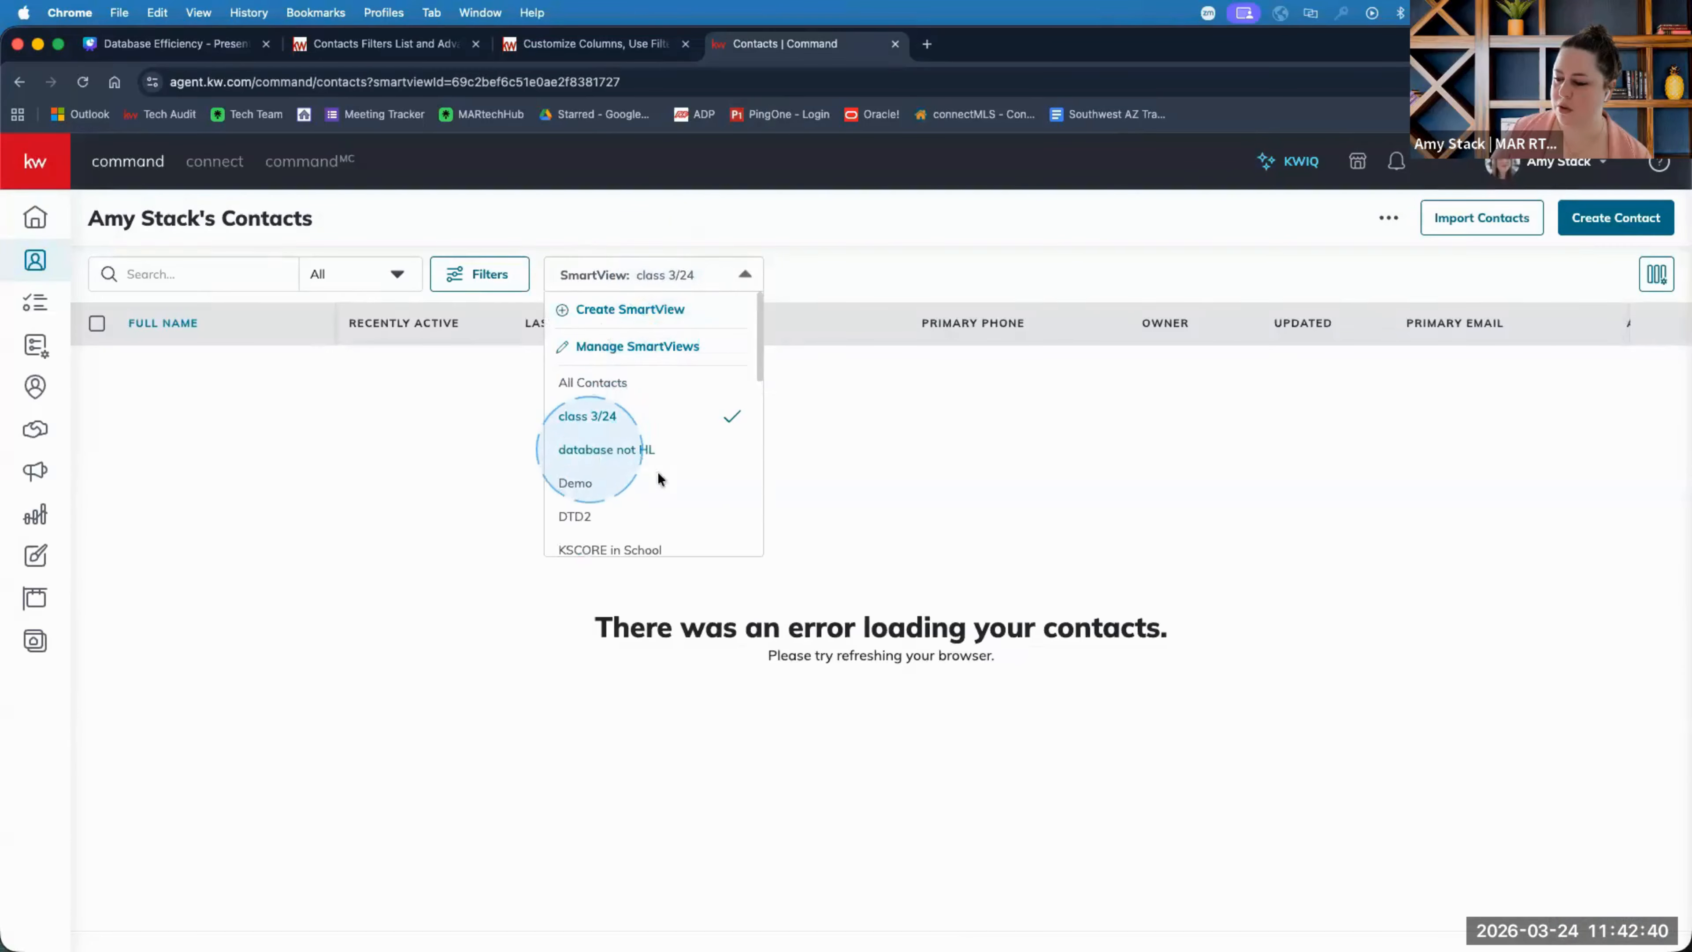
Switch to the 'database not HL' SmartView and hide its Last Contacted column.
left_click(583, 450)
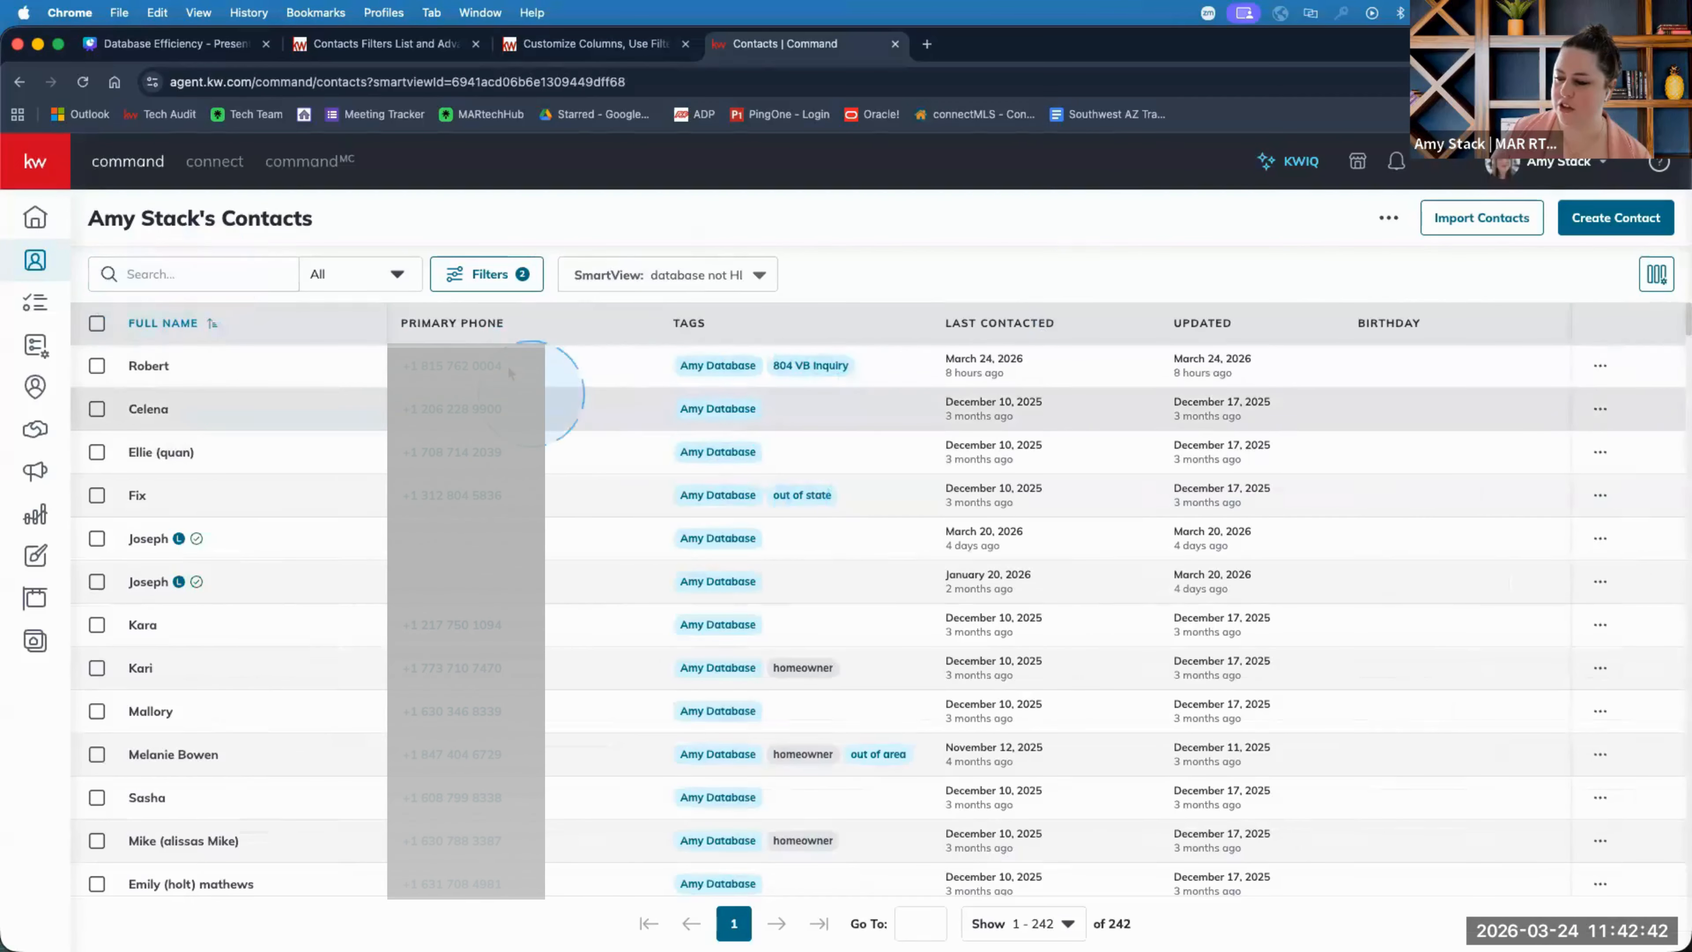
left_click(1658, 296)
left_click(1553, 411)
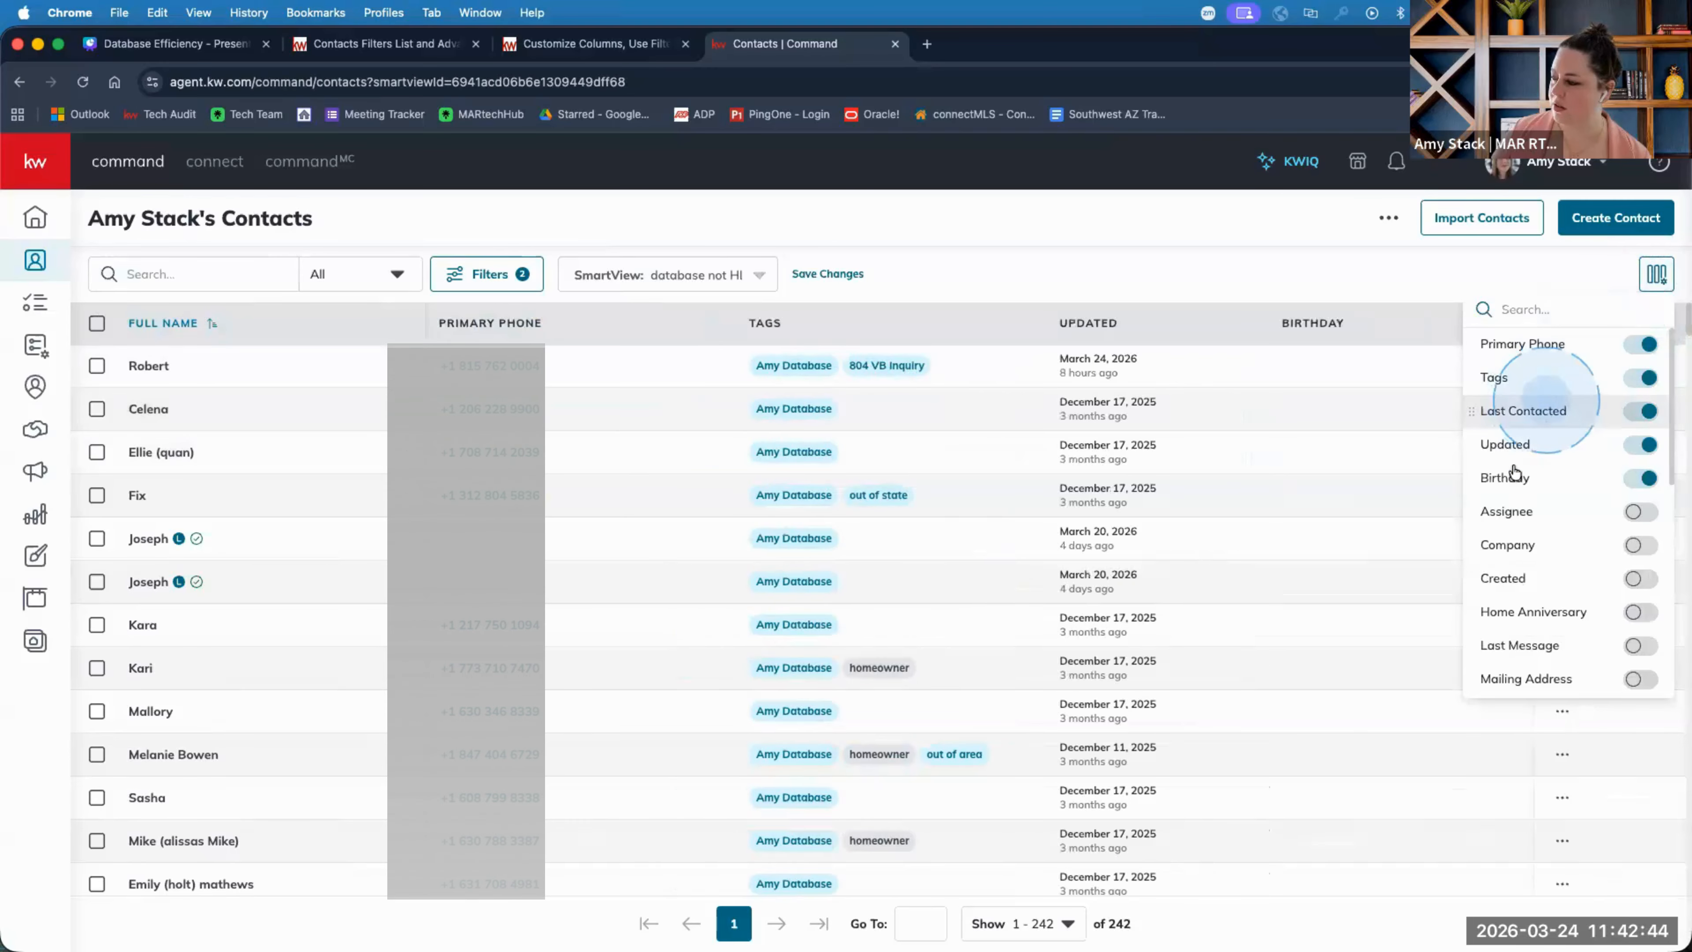
left_click(1305, 323)
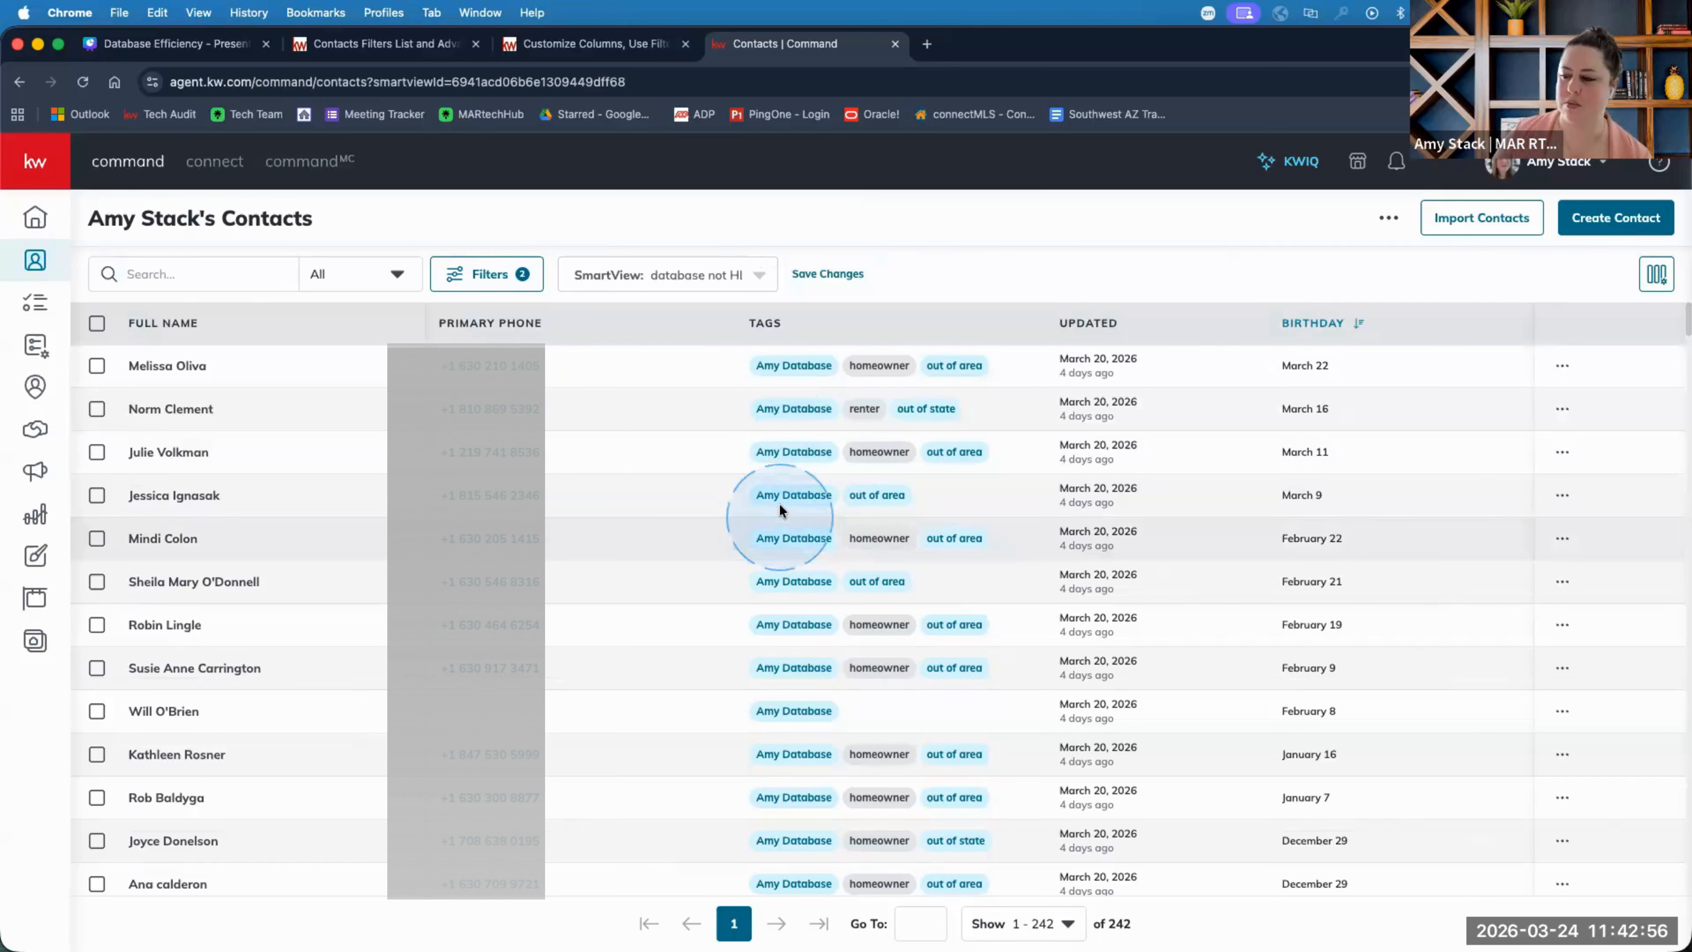
left_click(760, 277)
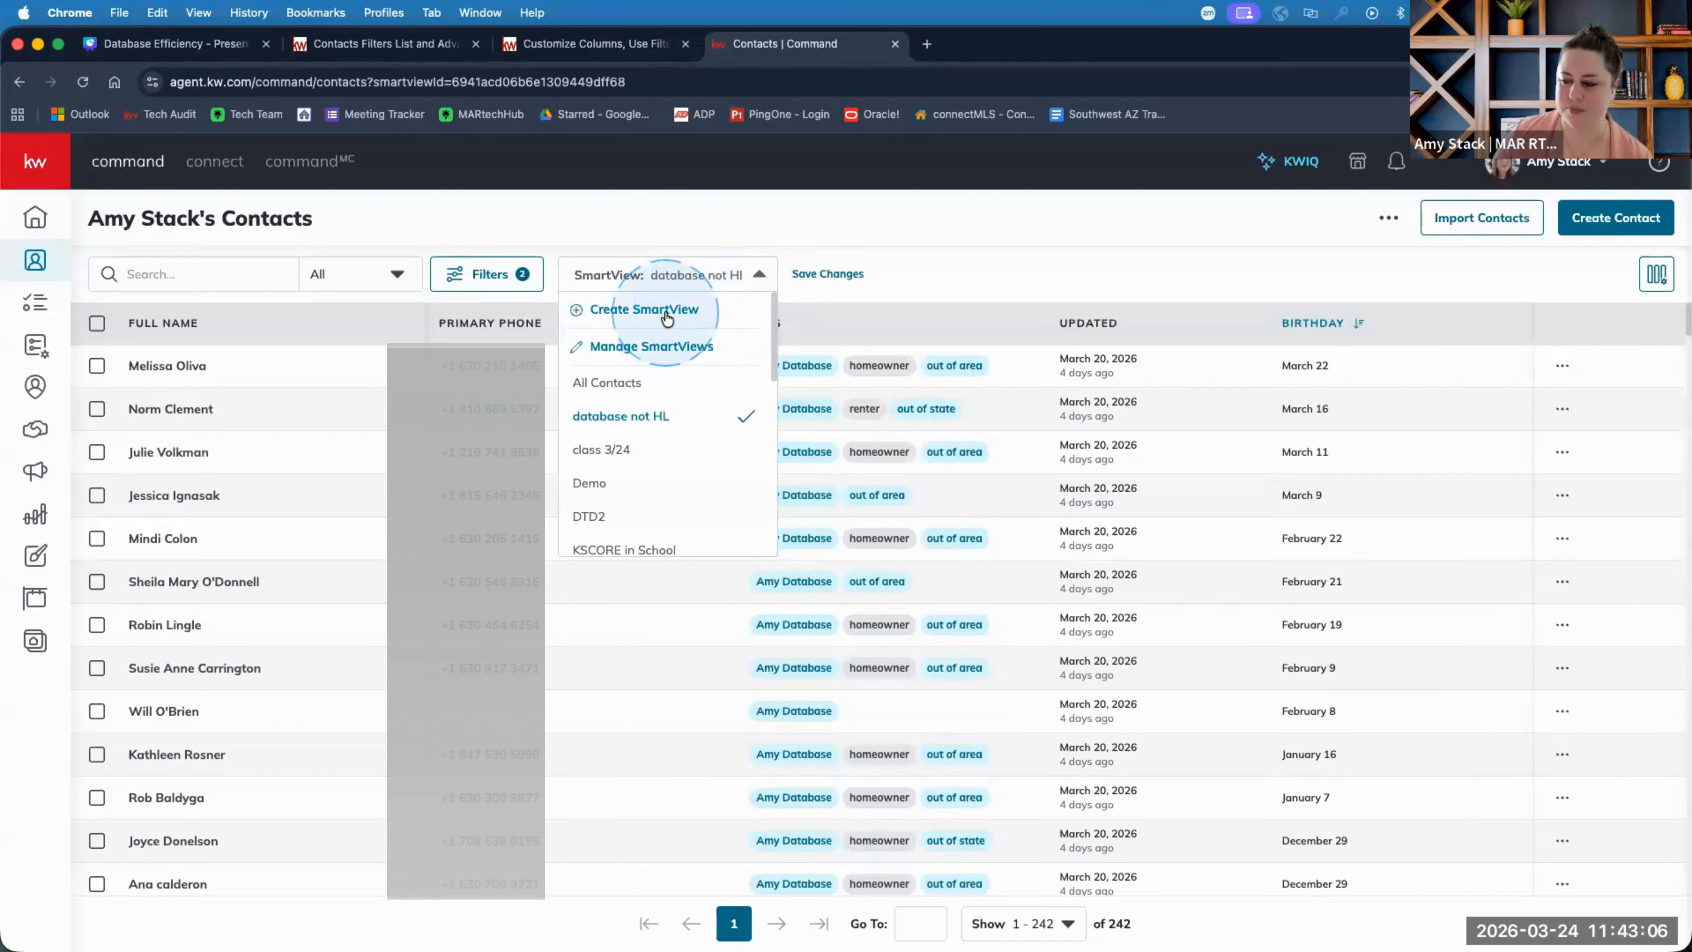
left_click(936, 276)
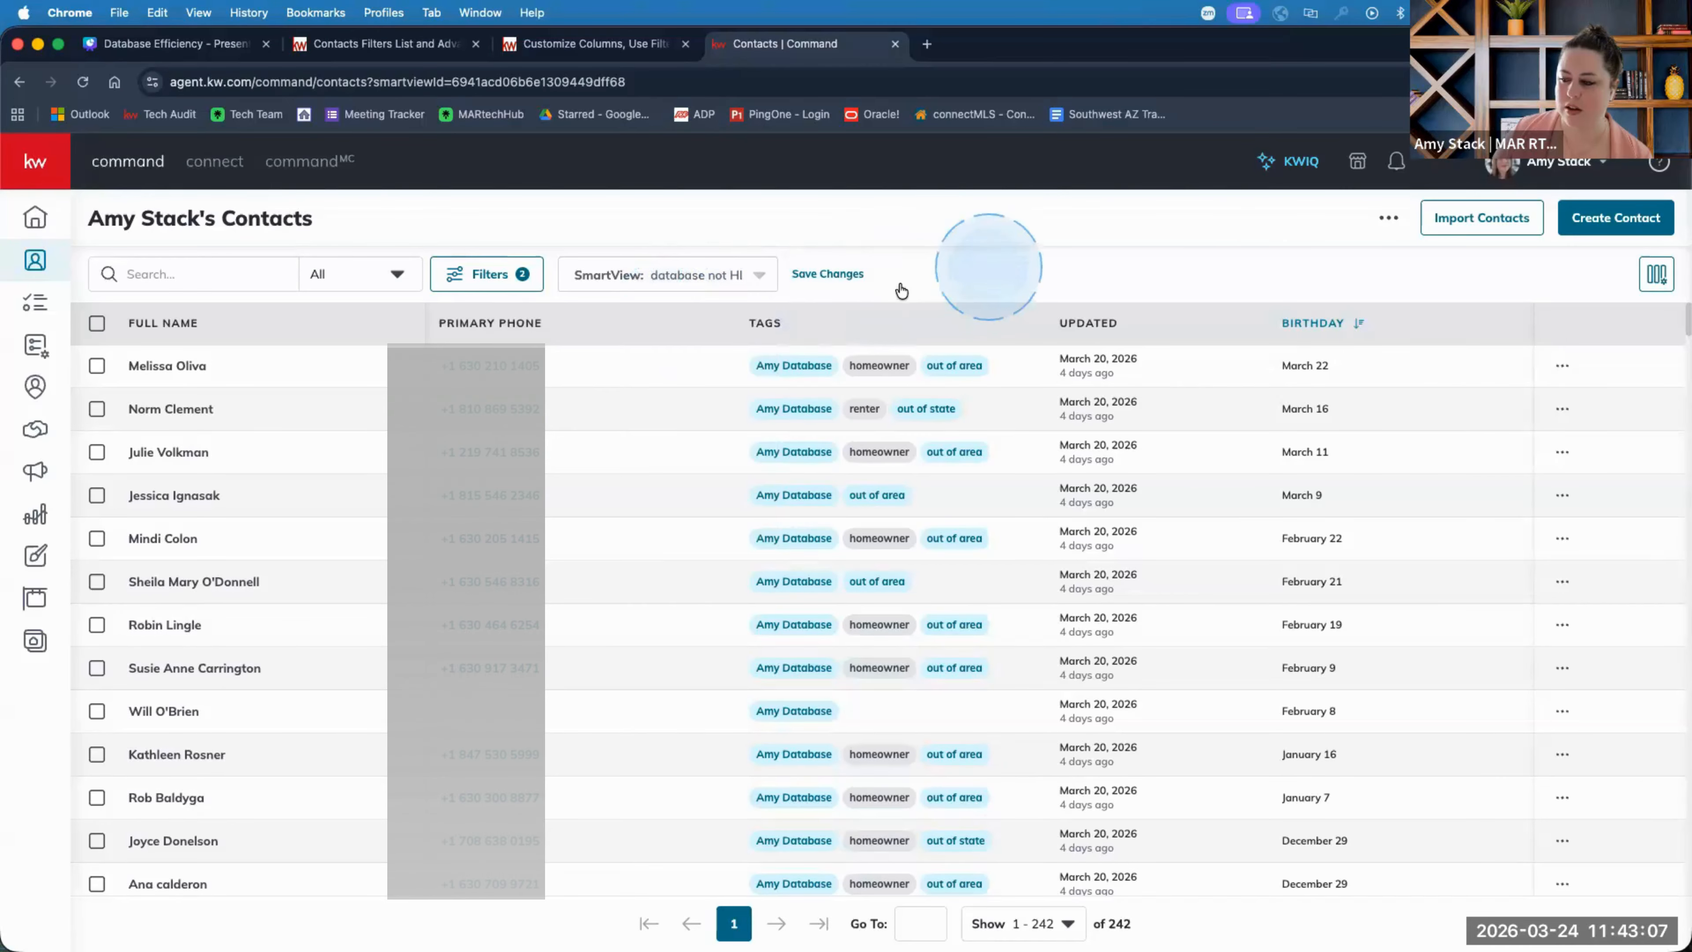
left_click(752, 274)
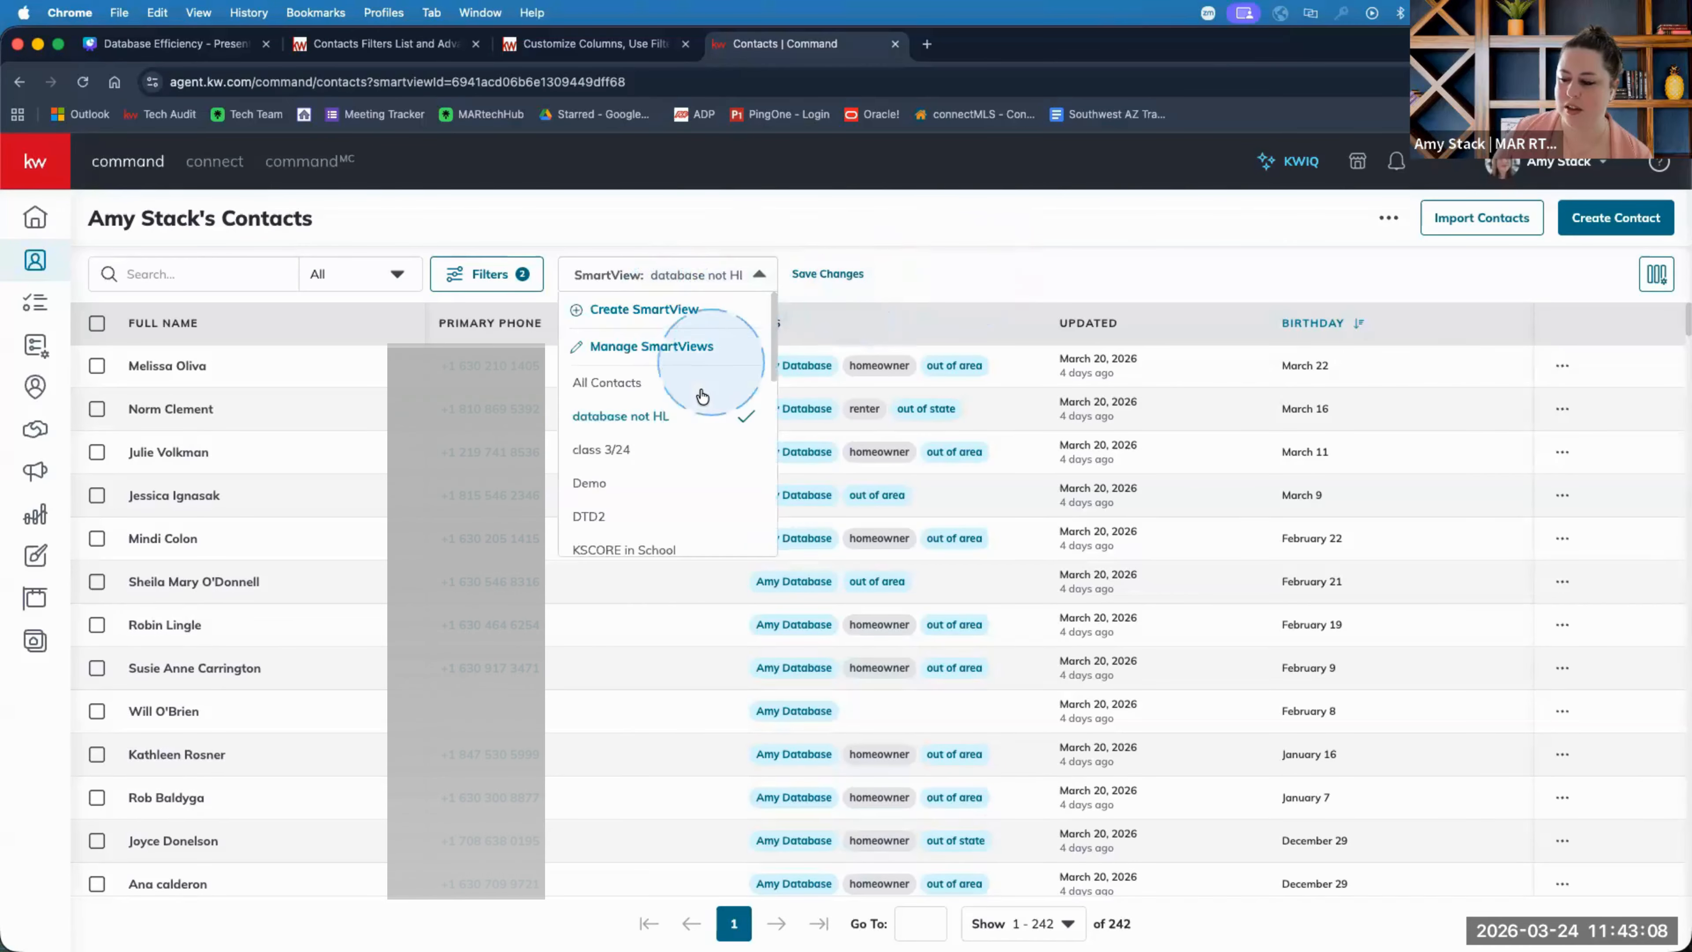
In Manage SmartViews, delete the 'class 3/24' SmartView.
left_click(658, 348)
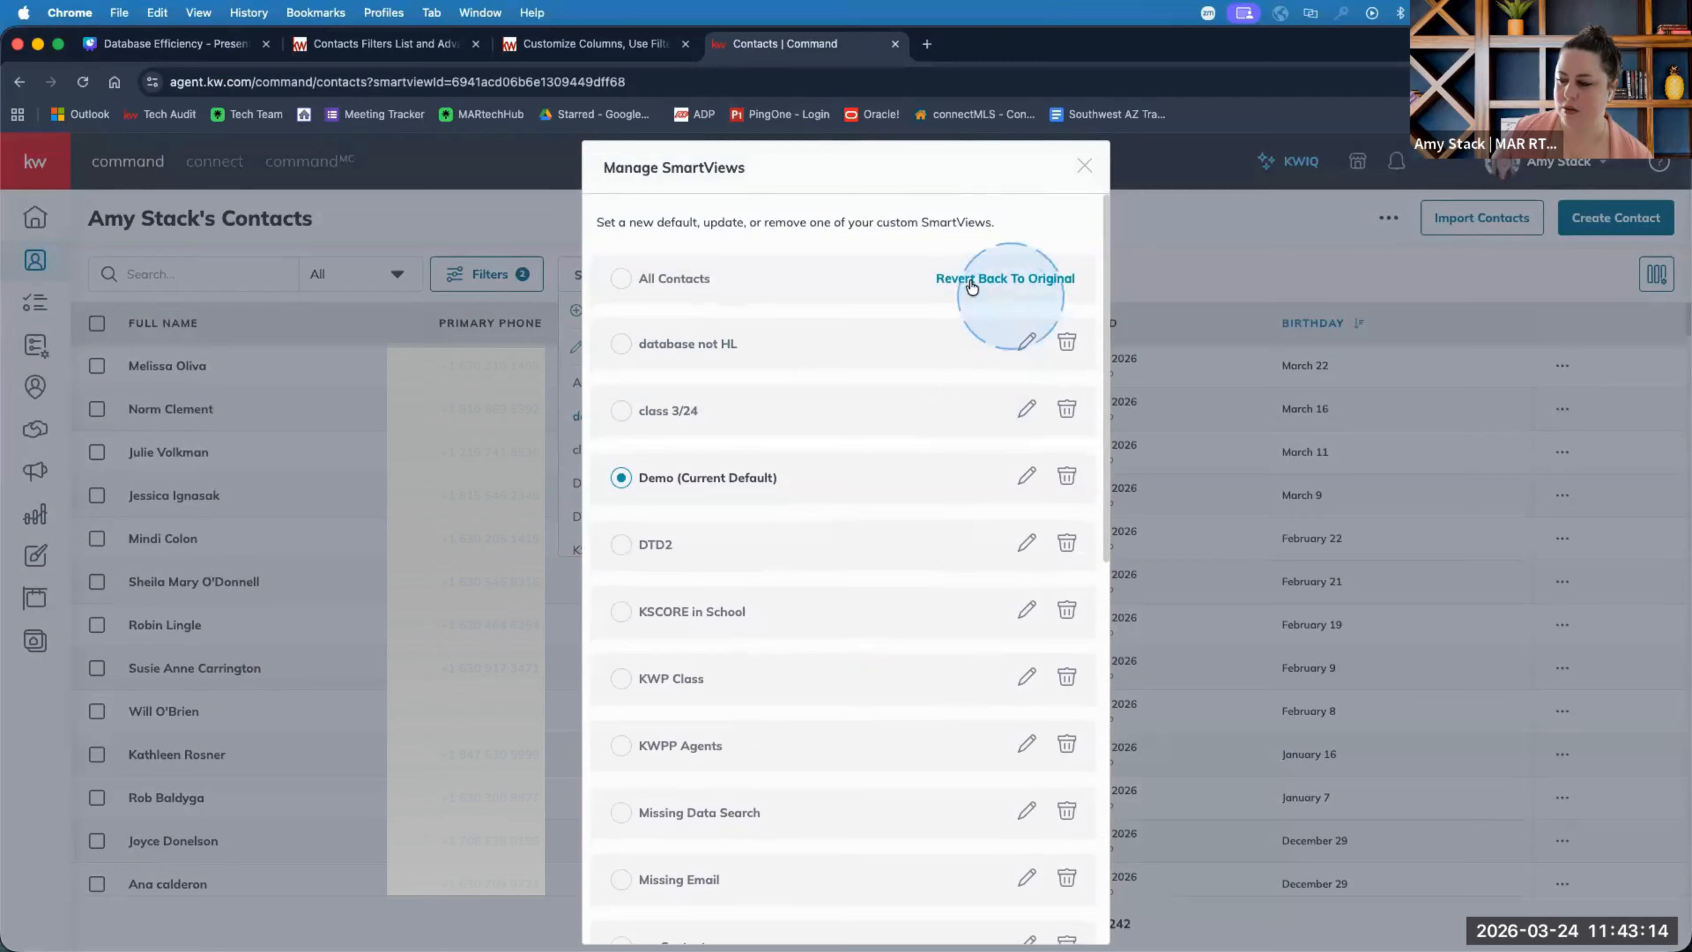
scroll(882, 437, "down", 2)
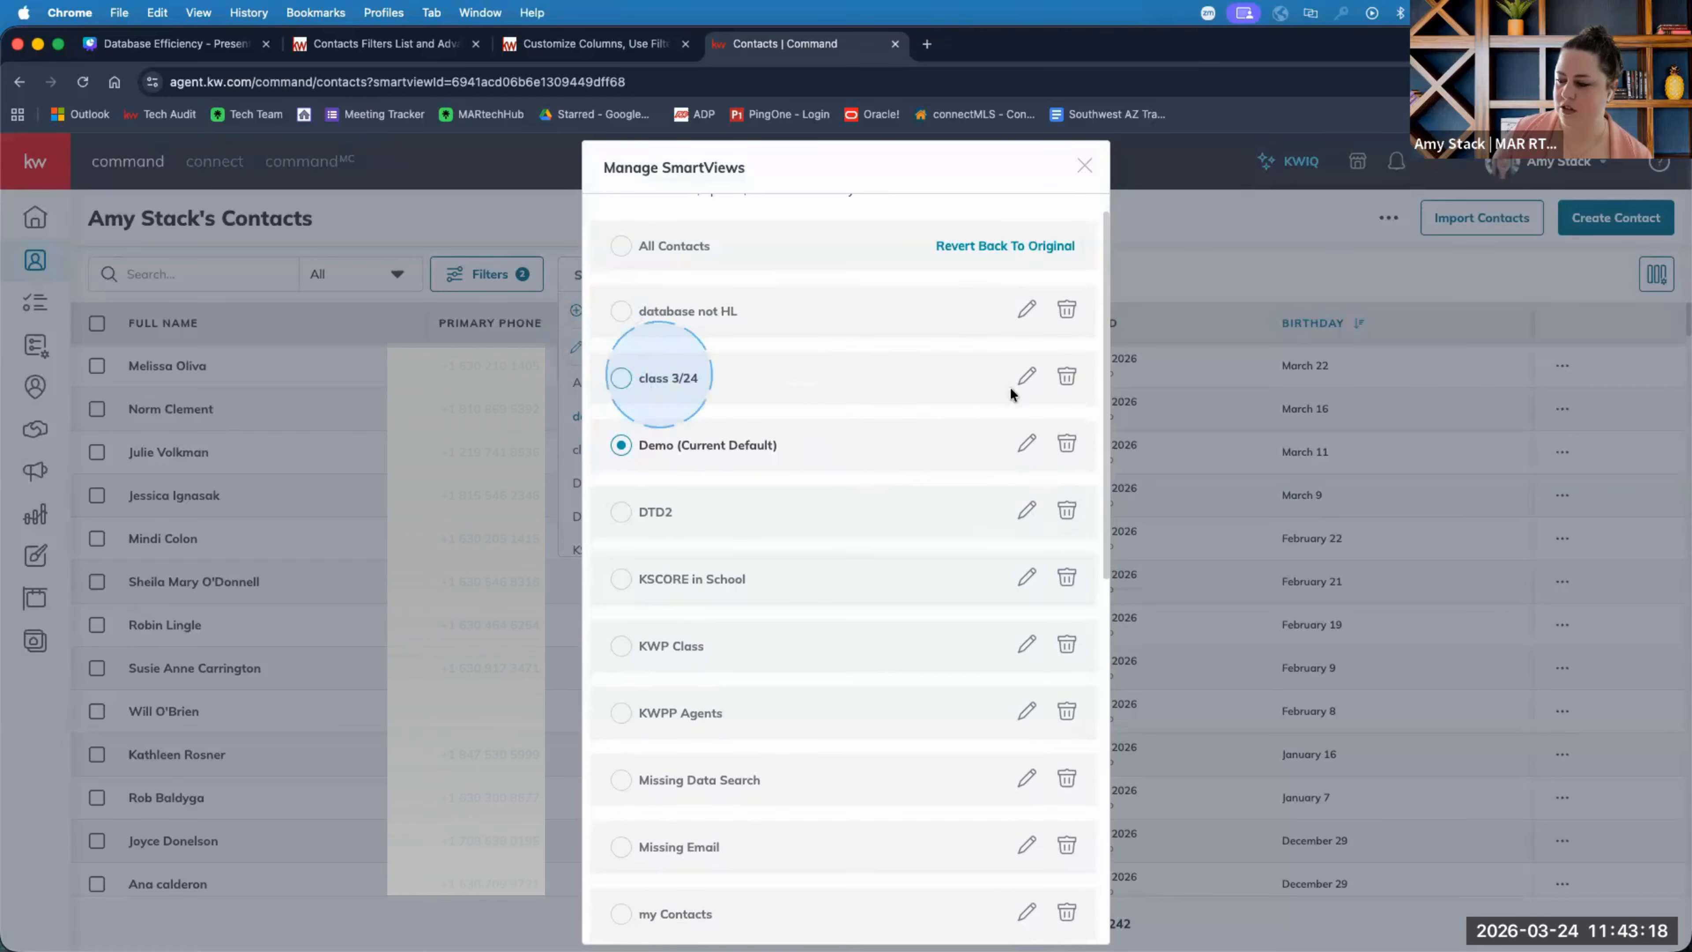
left_click(1067, 375)
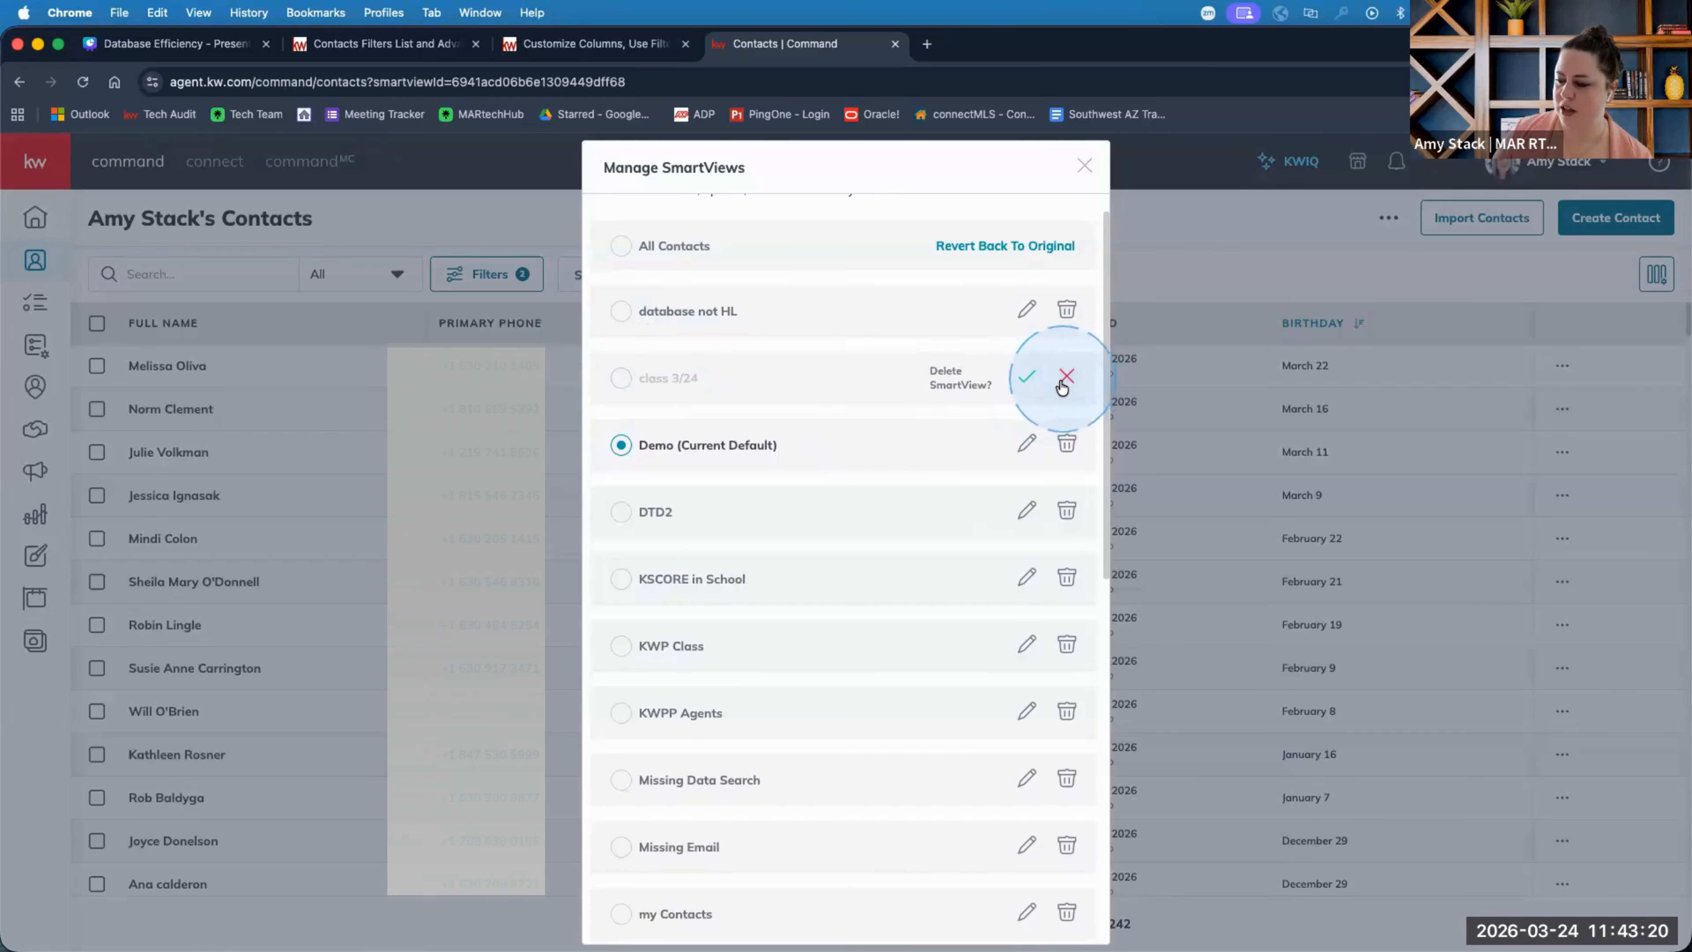
left_click(1025, 377)
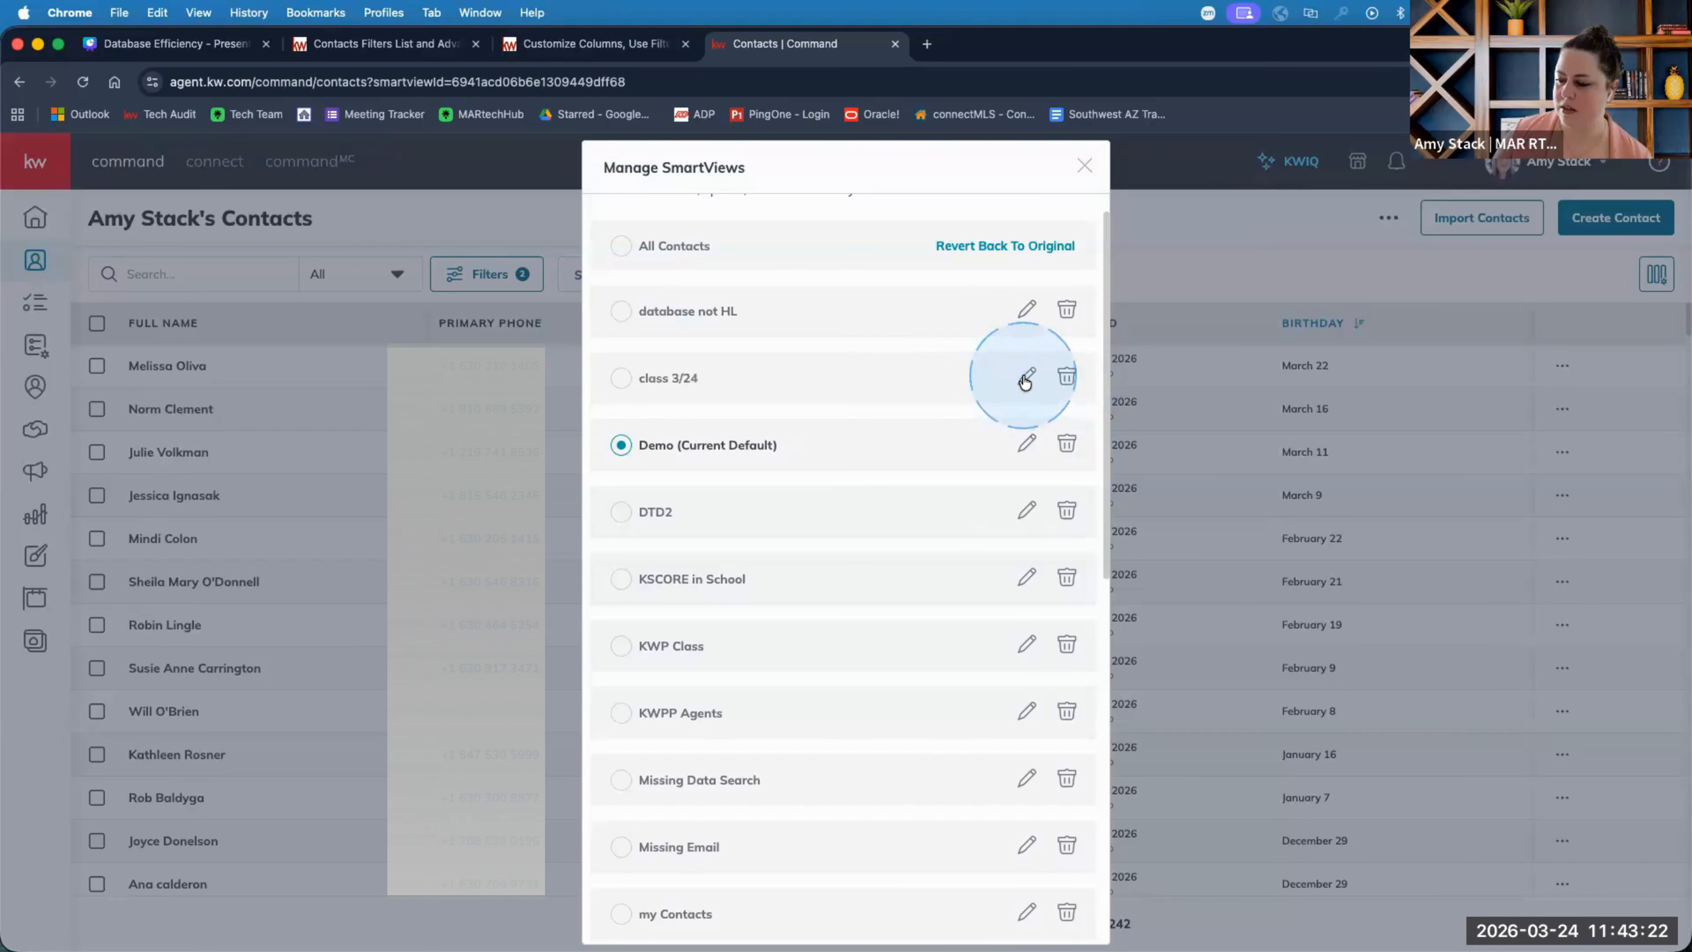
left_click(1068, 377)
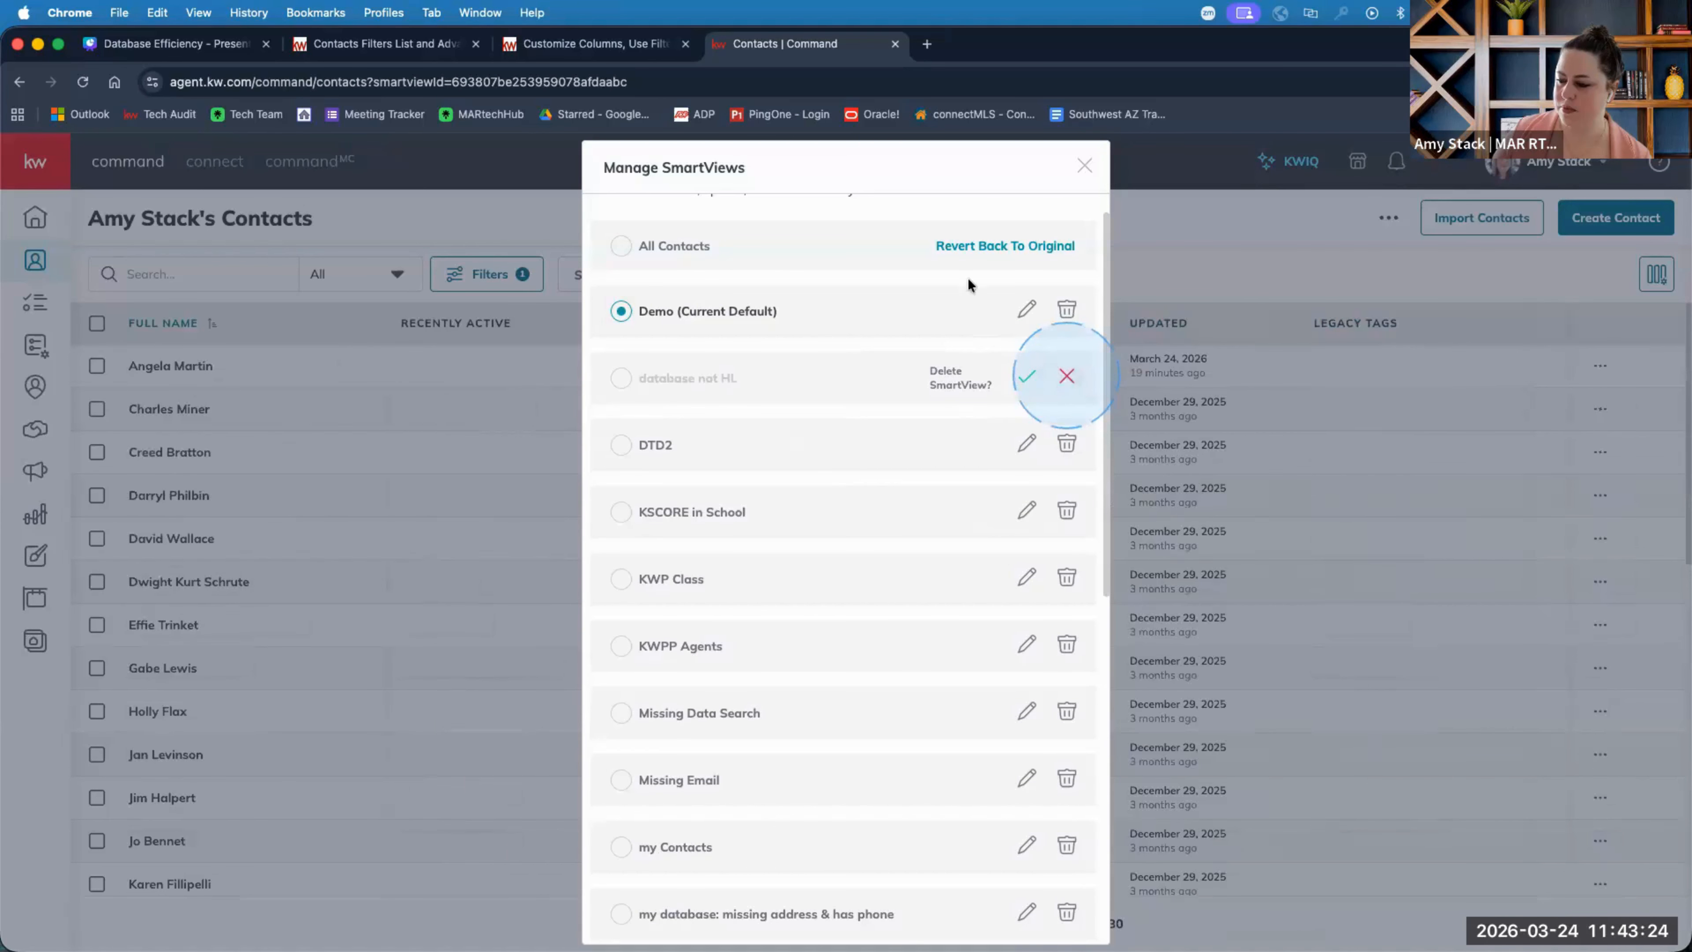
Delete the 'Scout Test' and 'rockford class' SmartViews.
scroll(957, 575, "down", 3)
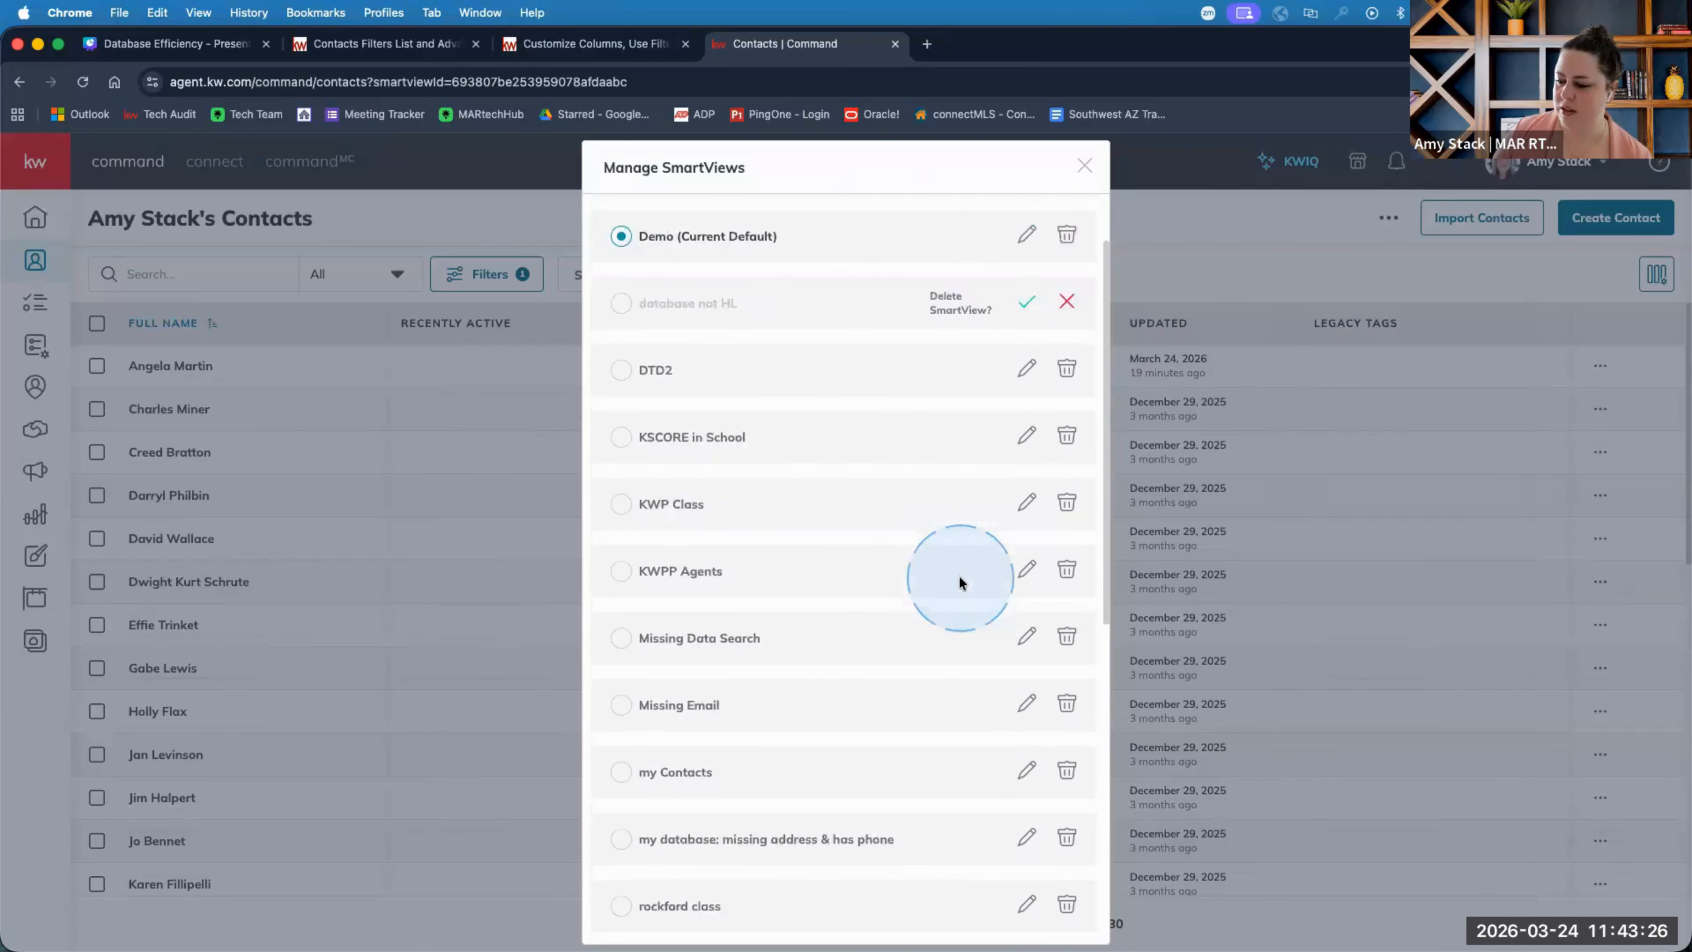
scroll(959, 582, "down", 5)
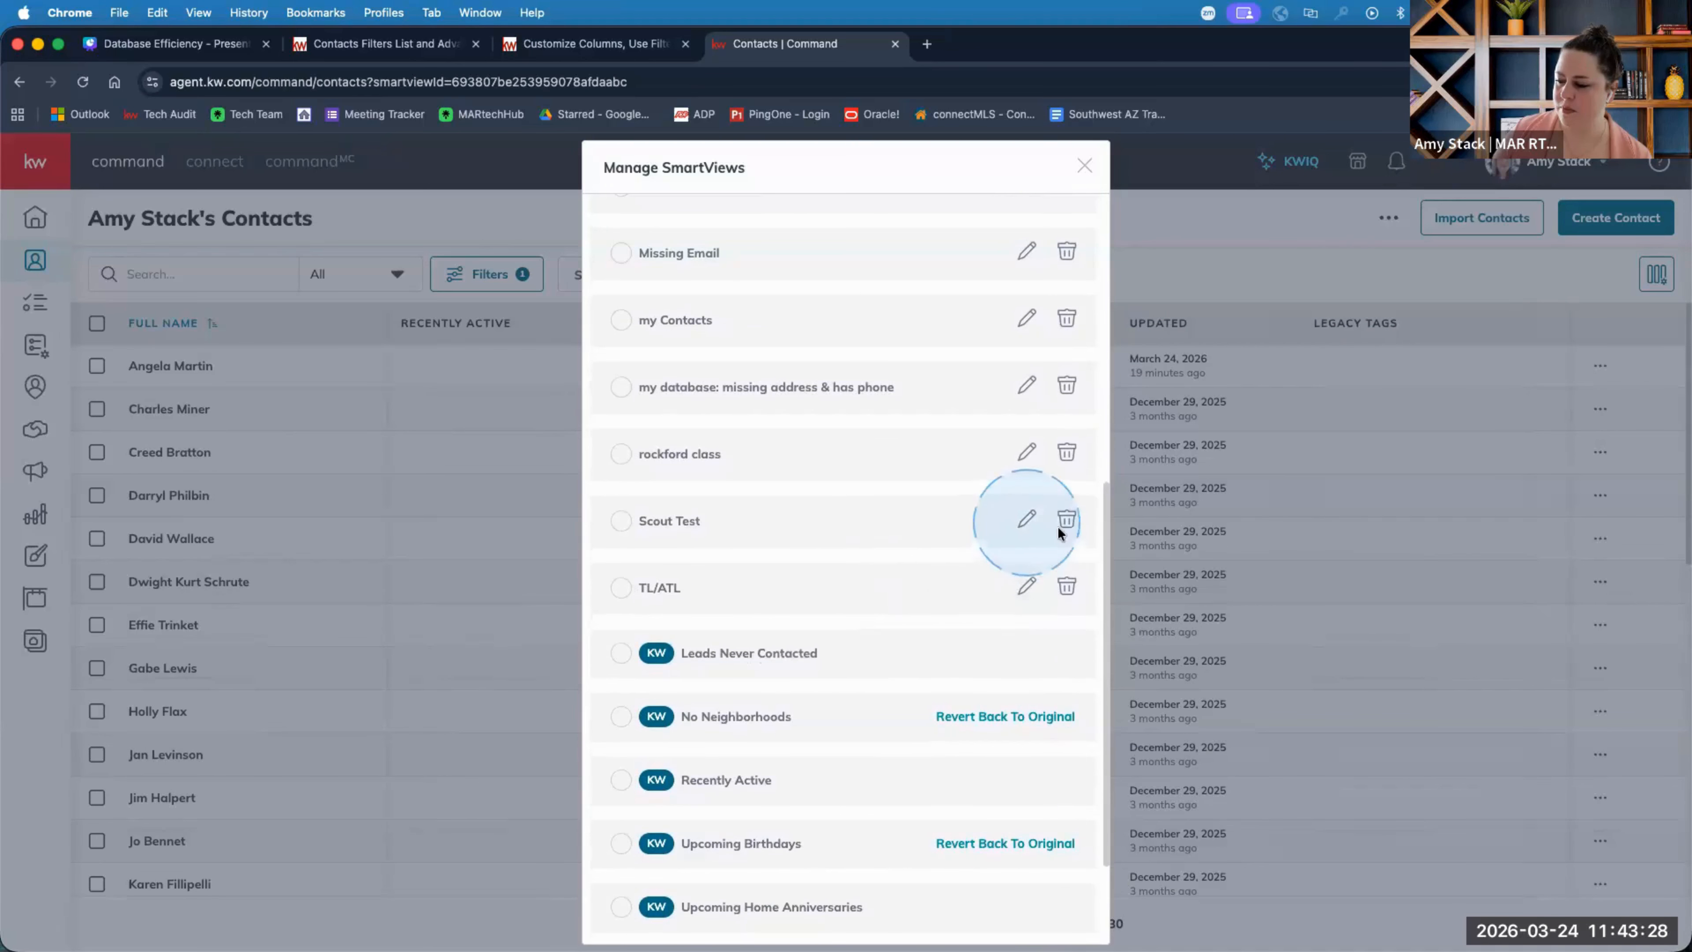
left_click(1065, 520)
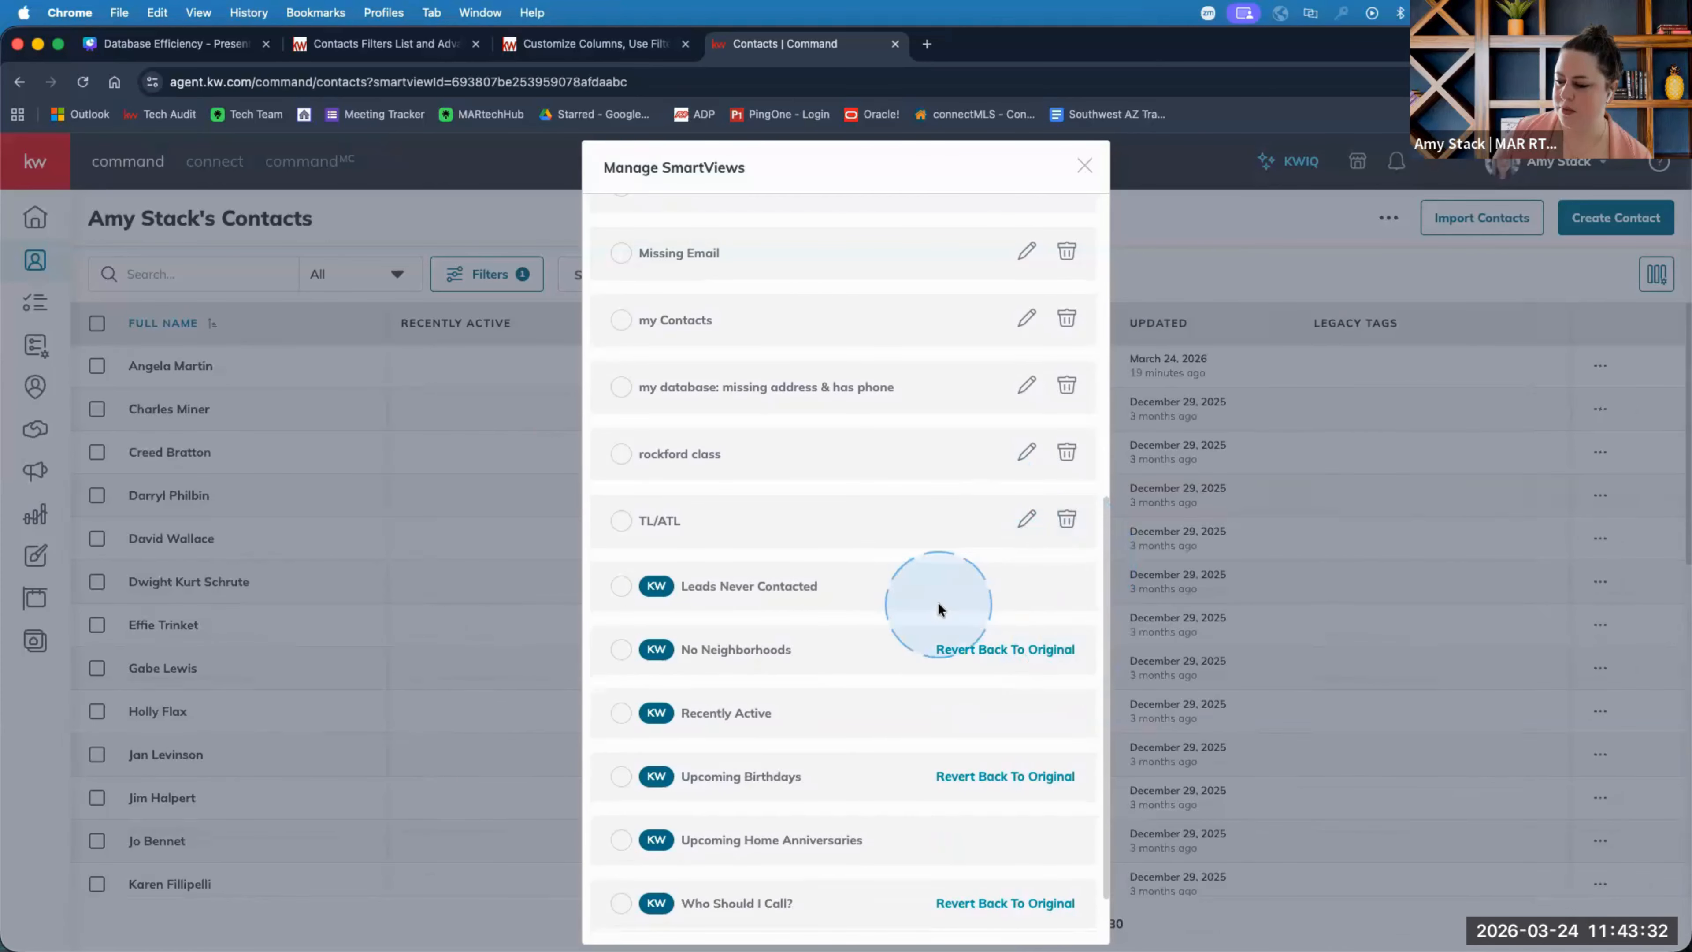
scroll(938, 605, "up", 5)
scroll(960, 706, "down", 4)
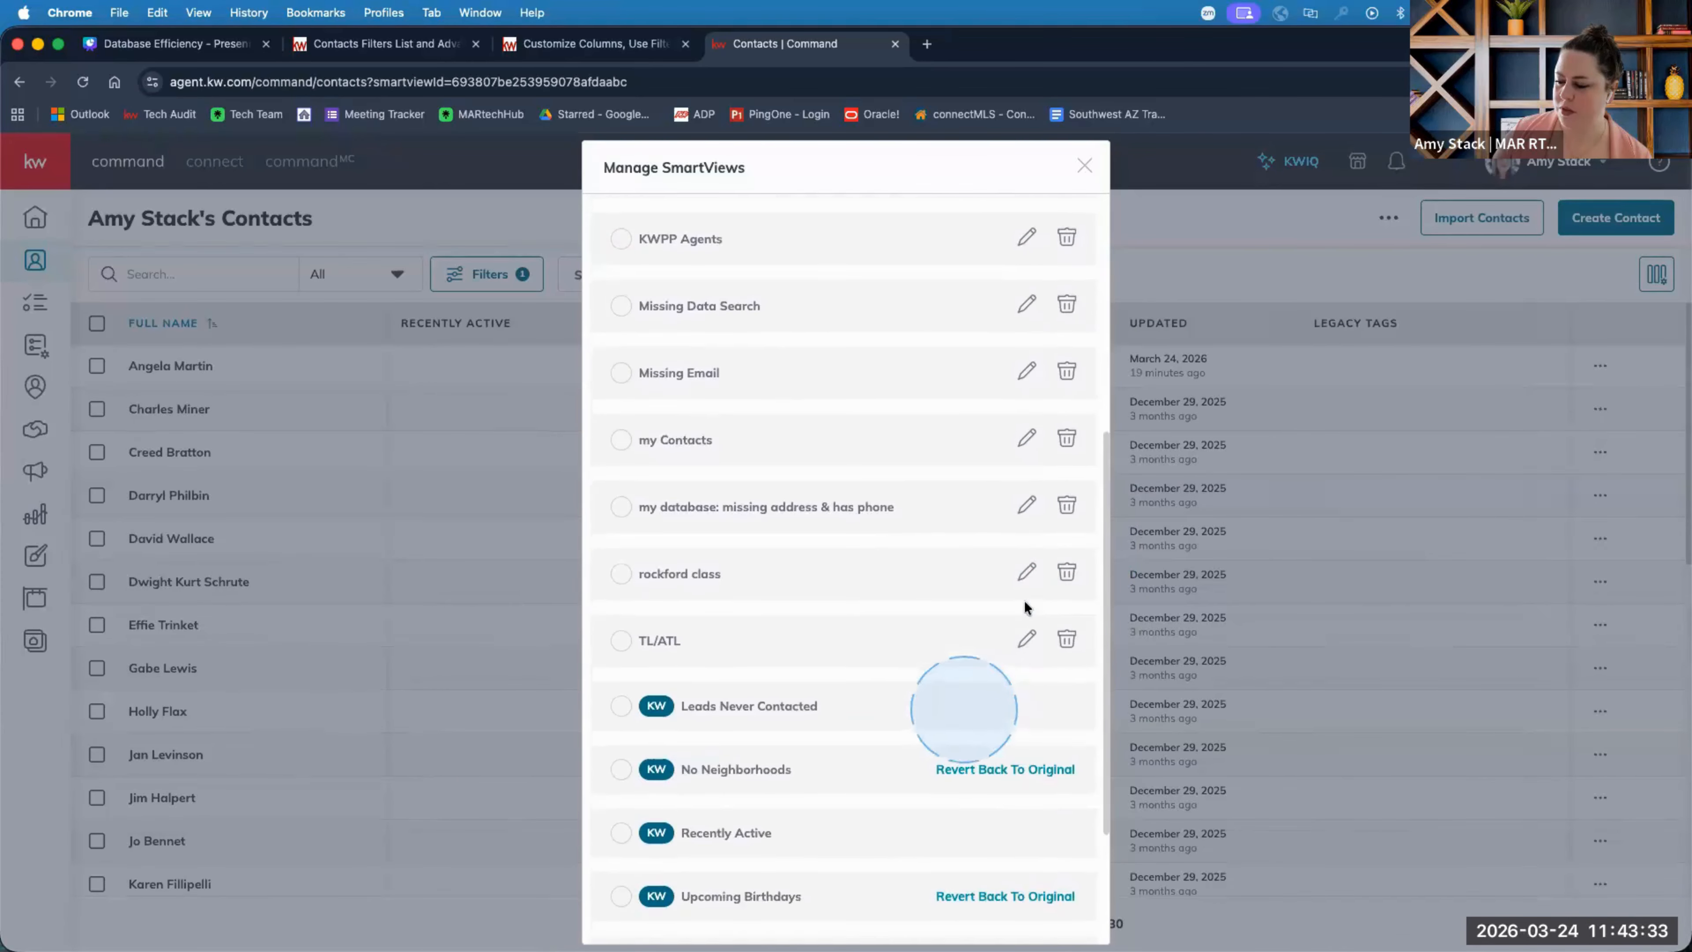
left_click(1066, 572)
left_click(1026, 571)
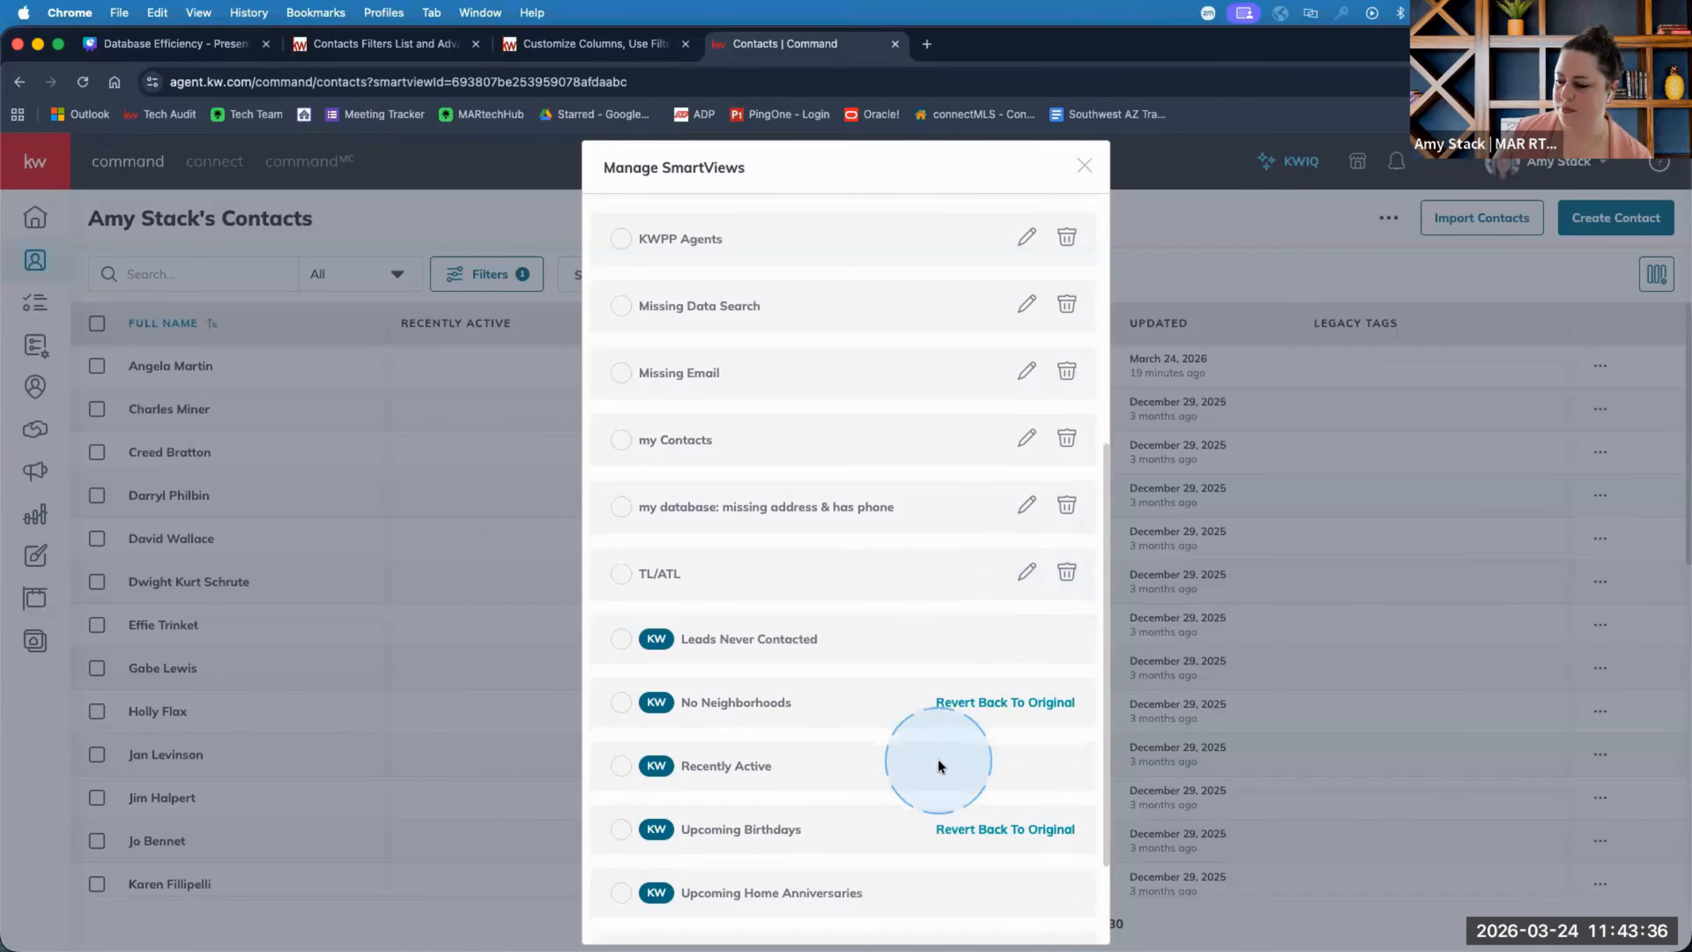
Close SmartView management and switch to the Canva 'Database Efficiency' deck.
scroll(915, 720, "down", 2)
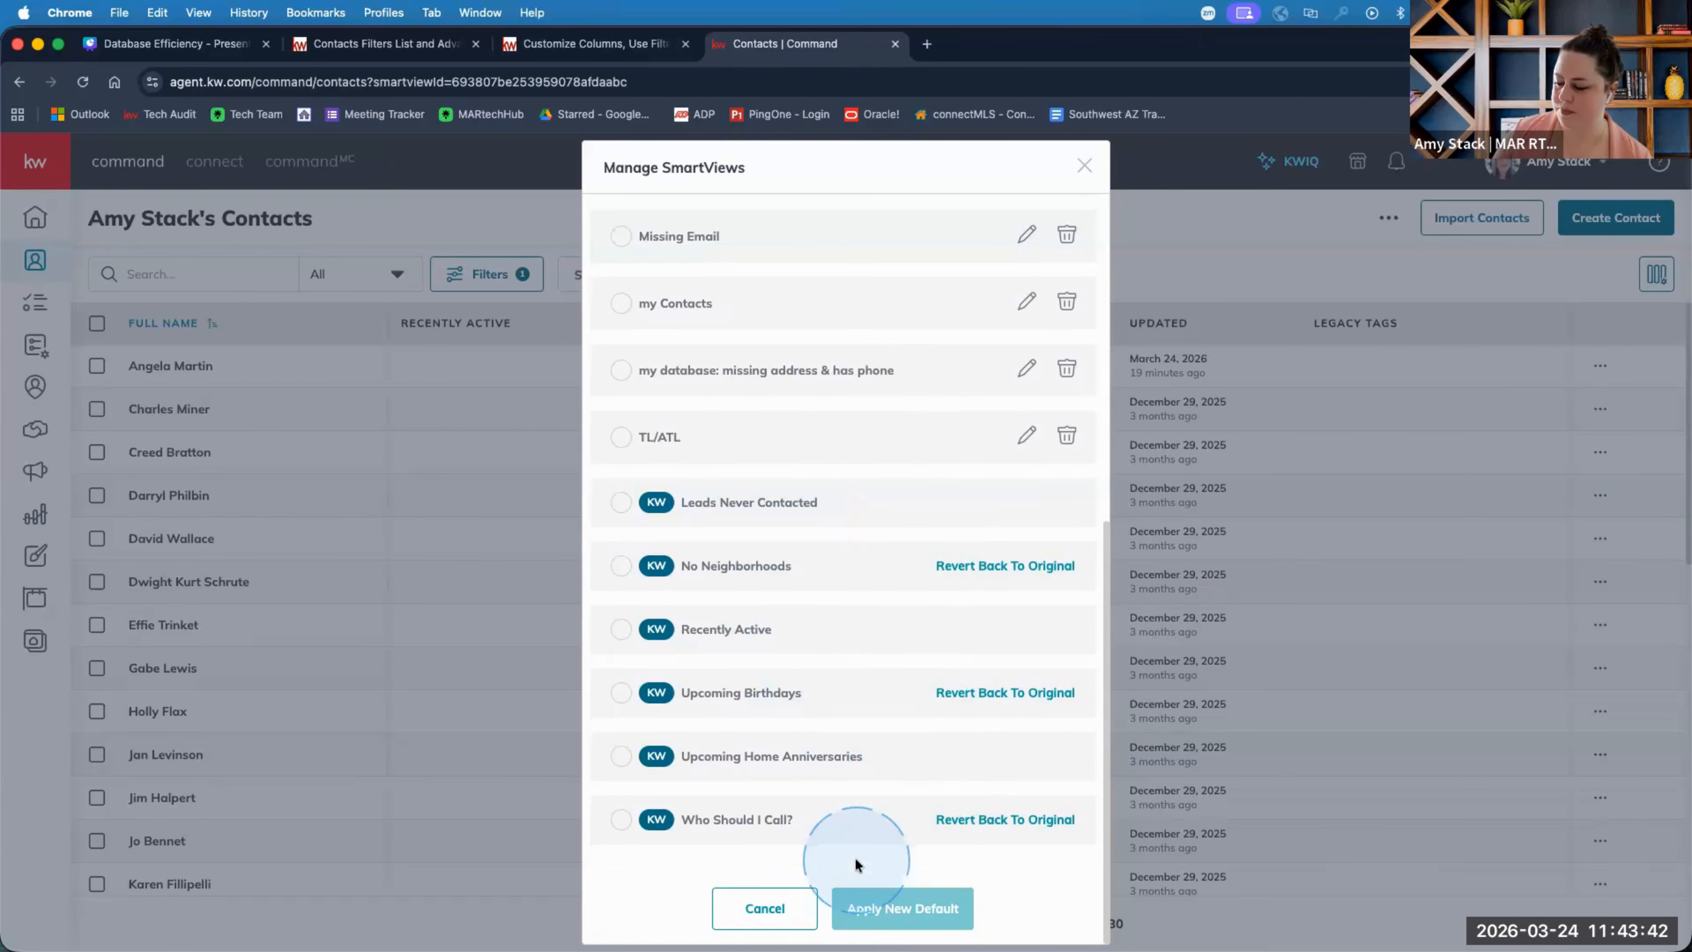
left_click(1084, 166)
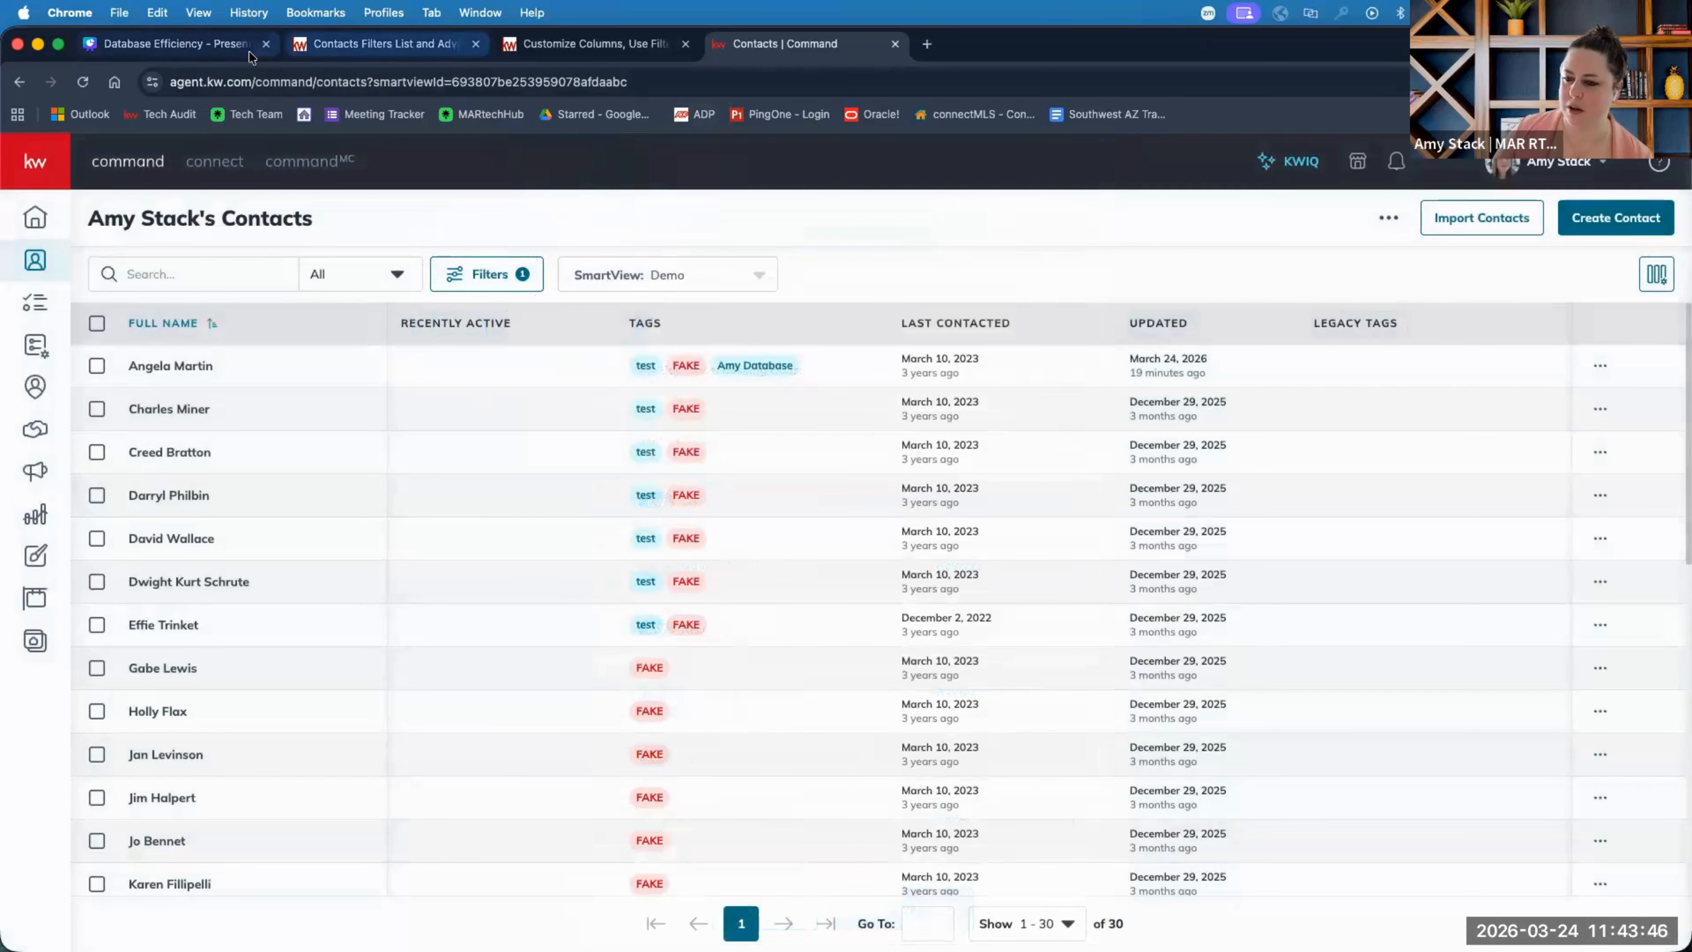
left_click(221, 44)
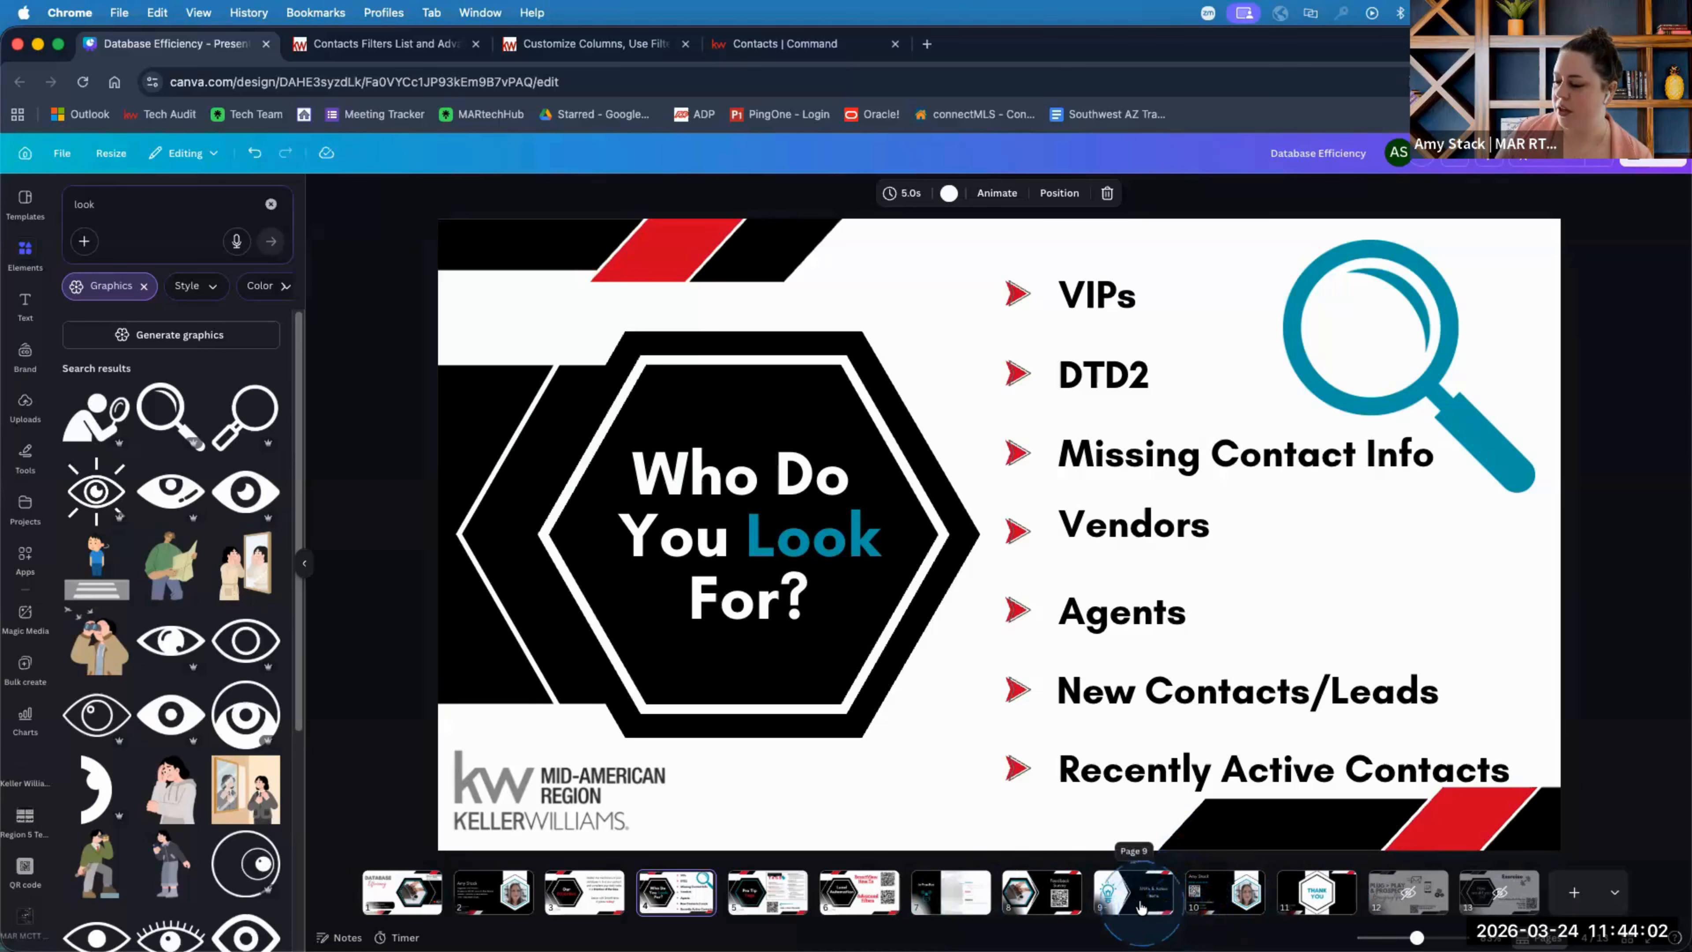
Present slide 8, 'Feedback Survey', full screen.
left_click(1056, 902)
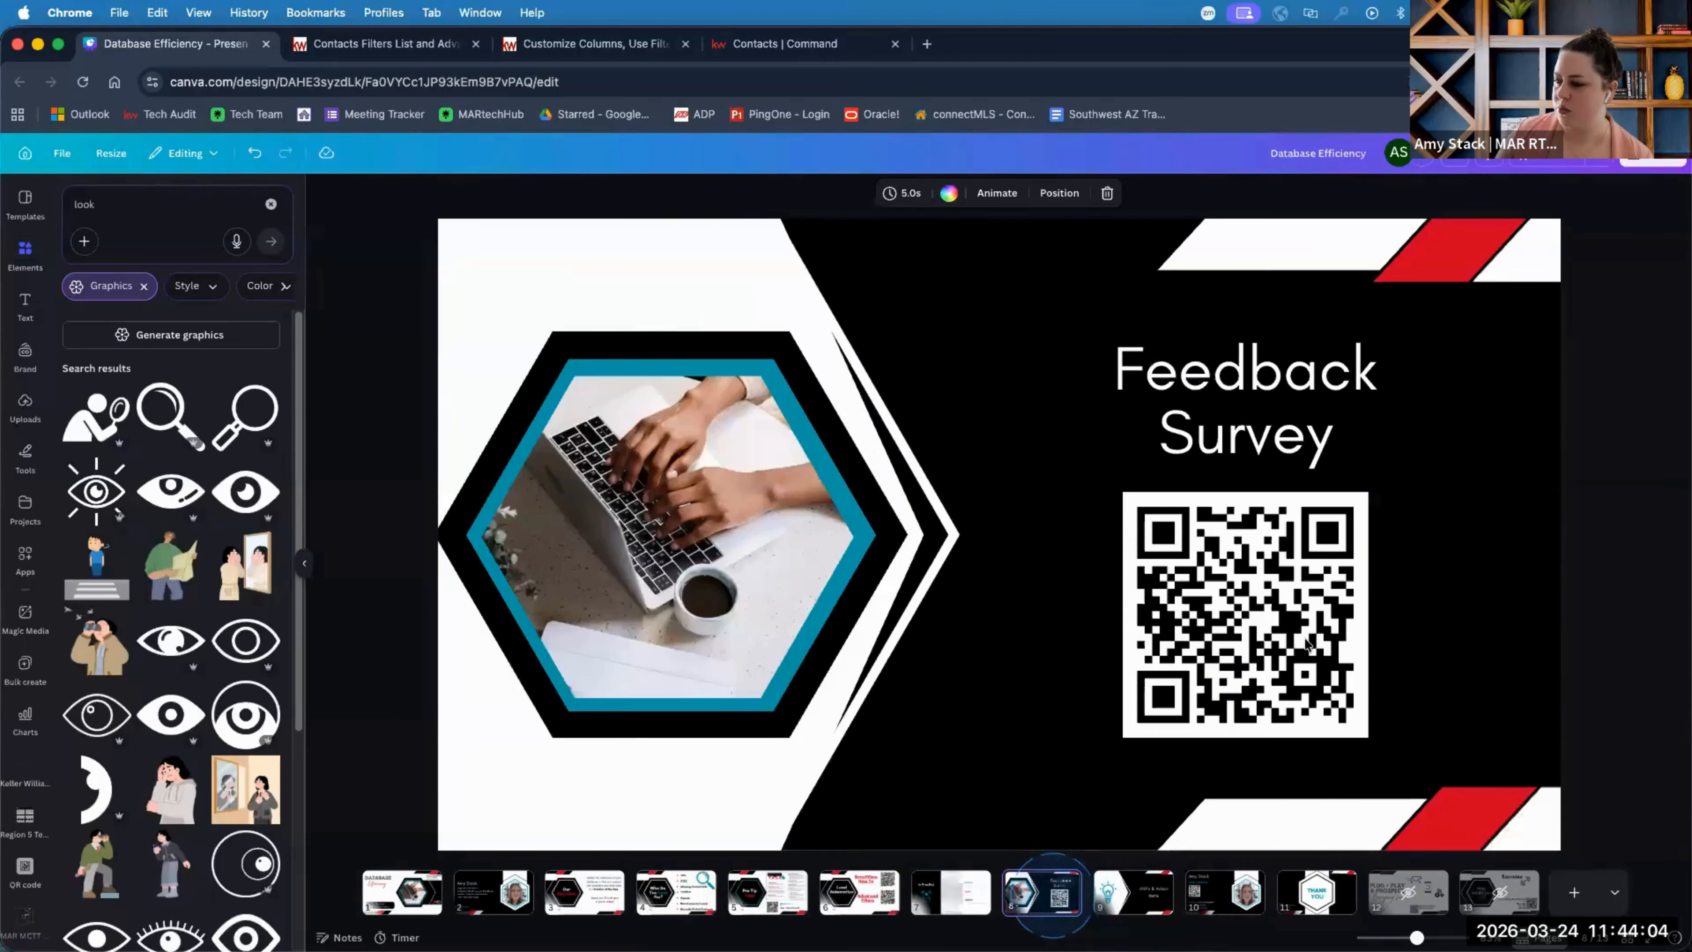
left_click(1554, 164)
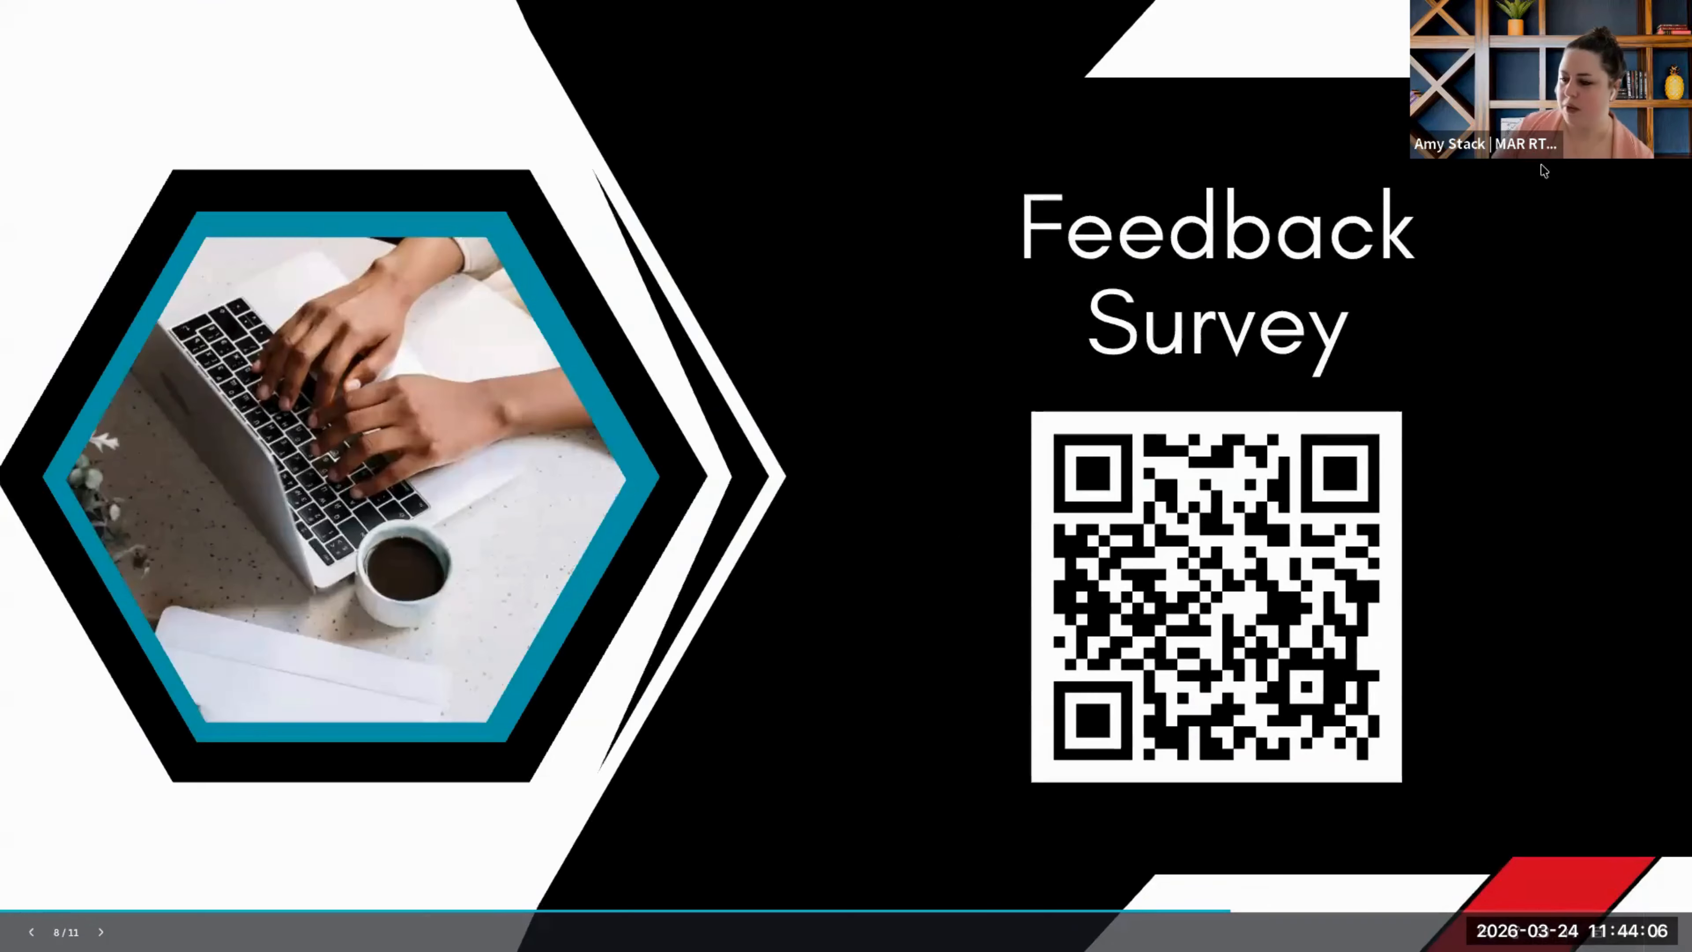